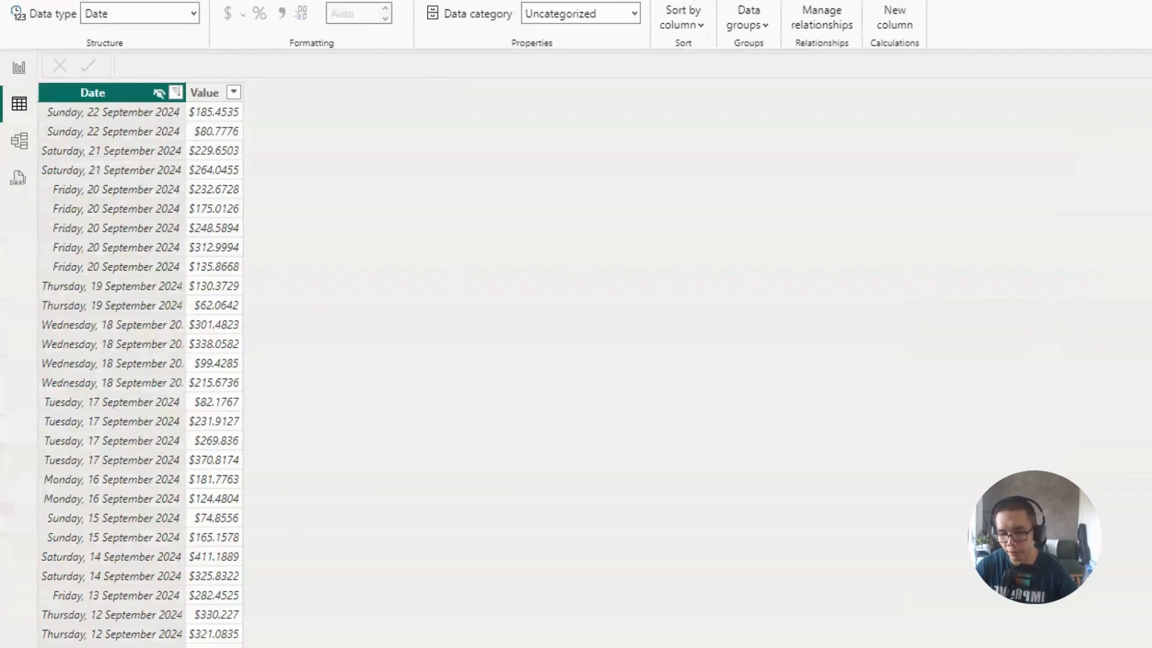
Show the model diagram and move the f_data table slightly up and away from d_Dates.
left_click(19, 140)
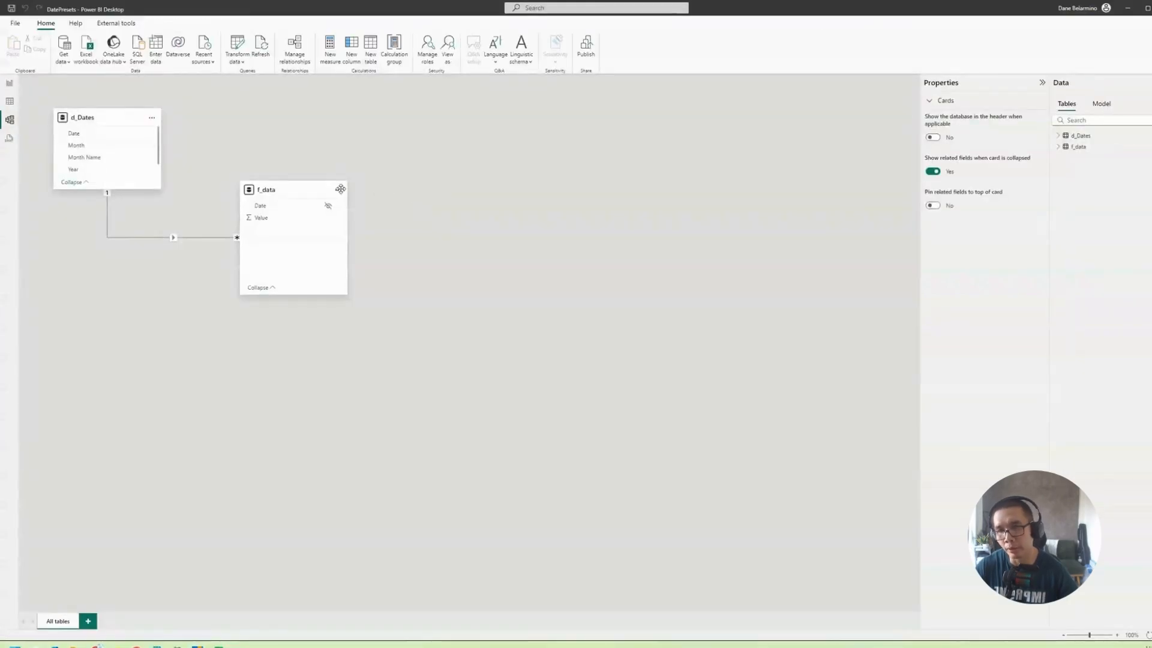
left_click_drag(307, 194, 324, 174)
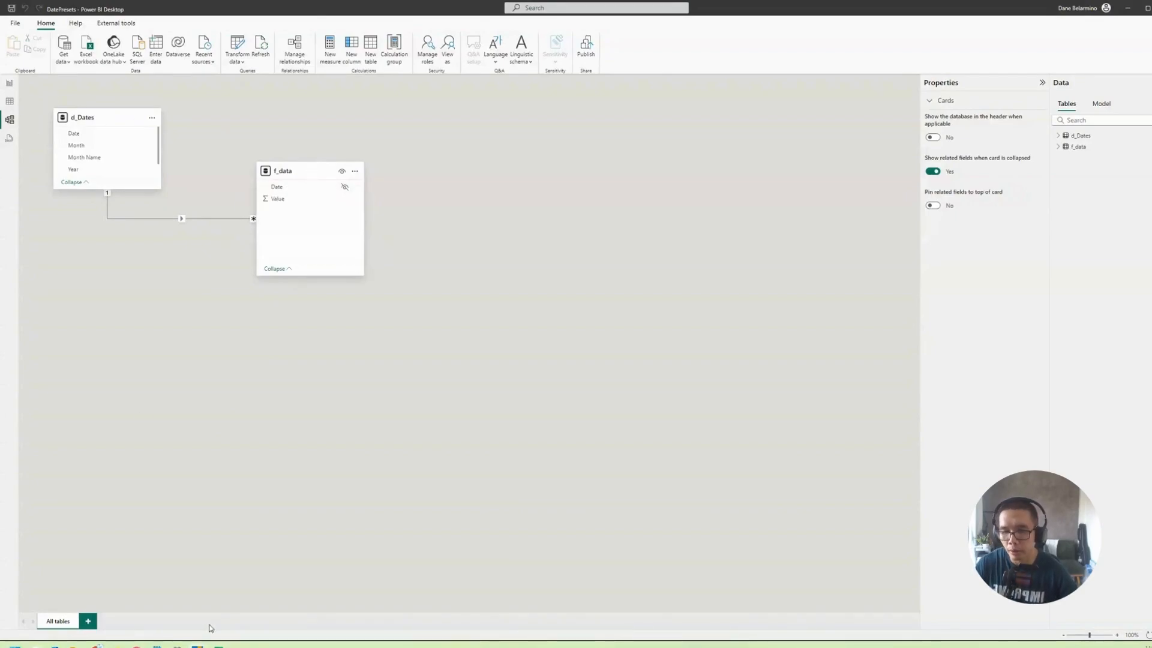
Switch to the Excel workbook and copy the Type and Number list in A1:B16, headers included.
left_click(218, 645)
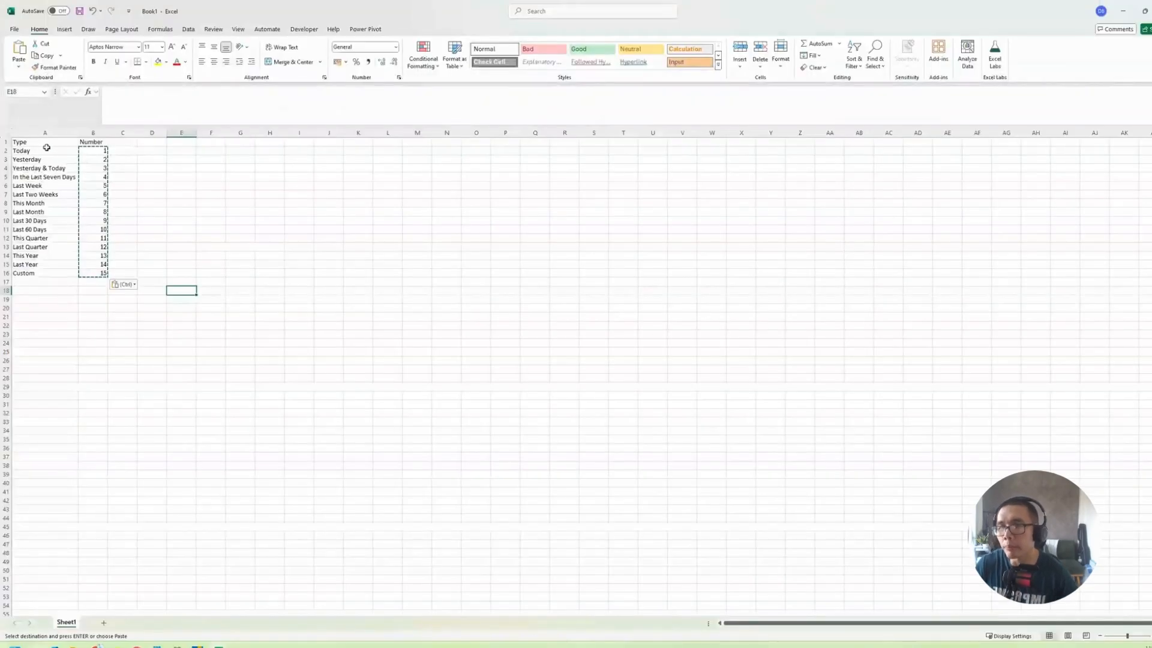
left_click_drag(48, 142, 101, 274)
key("ctrl+c")
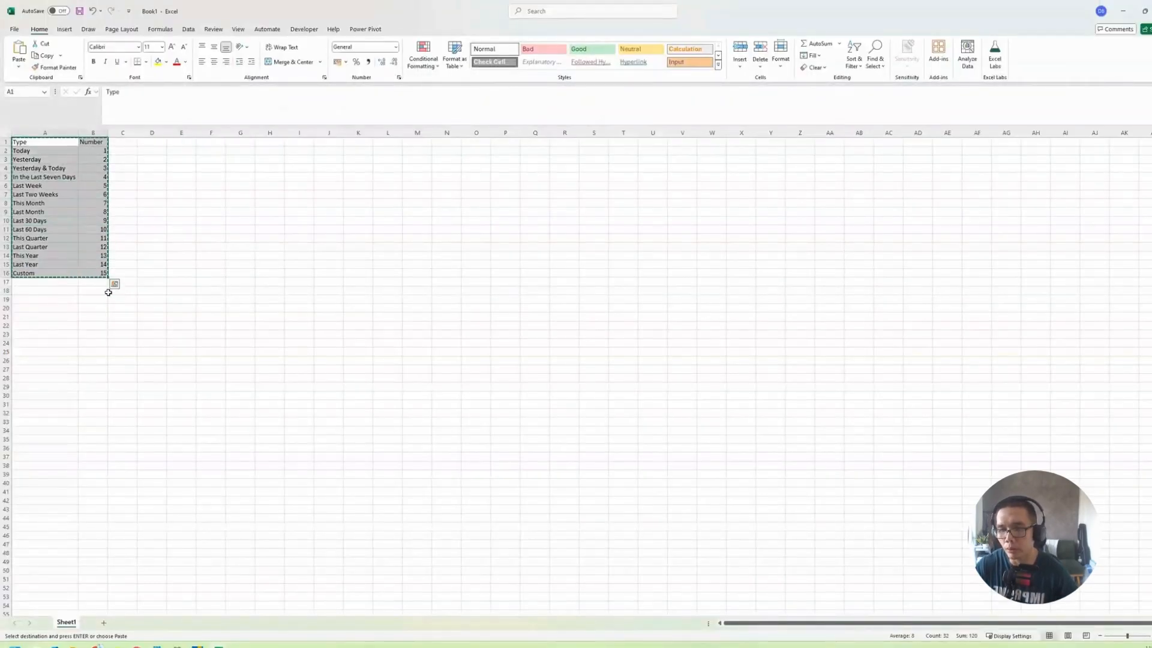
Switch to the Power Query Editor and paste the copied Type and Number list into a new manually entered table.
left_click(198, 646)
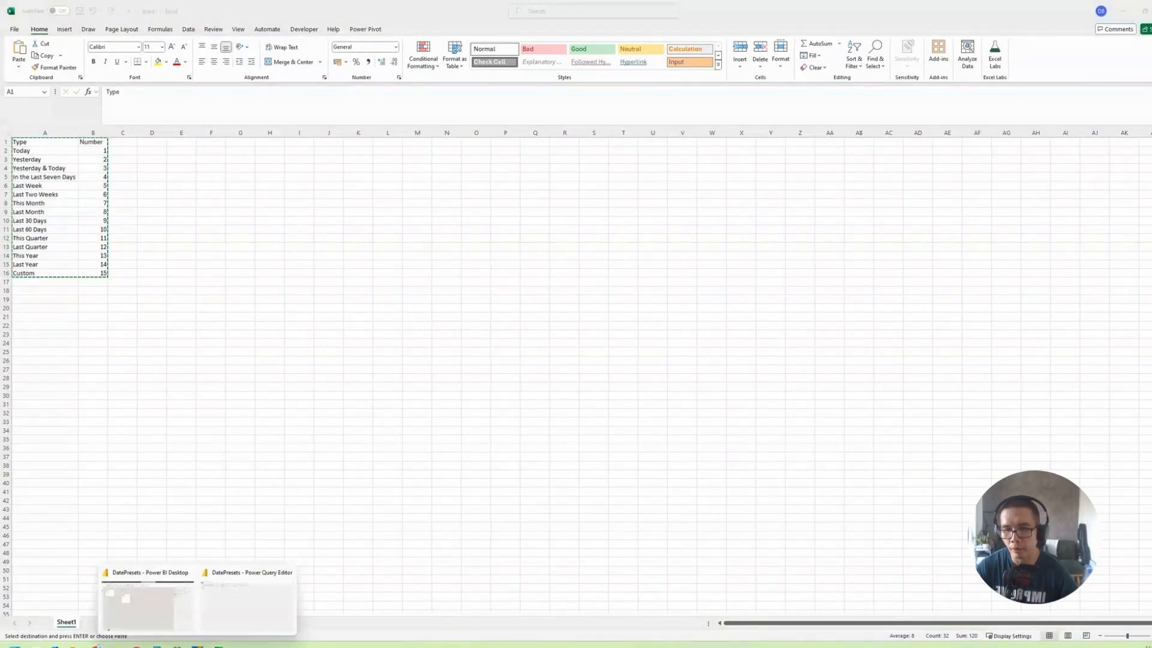
left_click(294, 594)
mouse_move(199, 646)
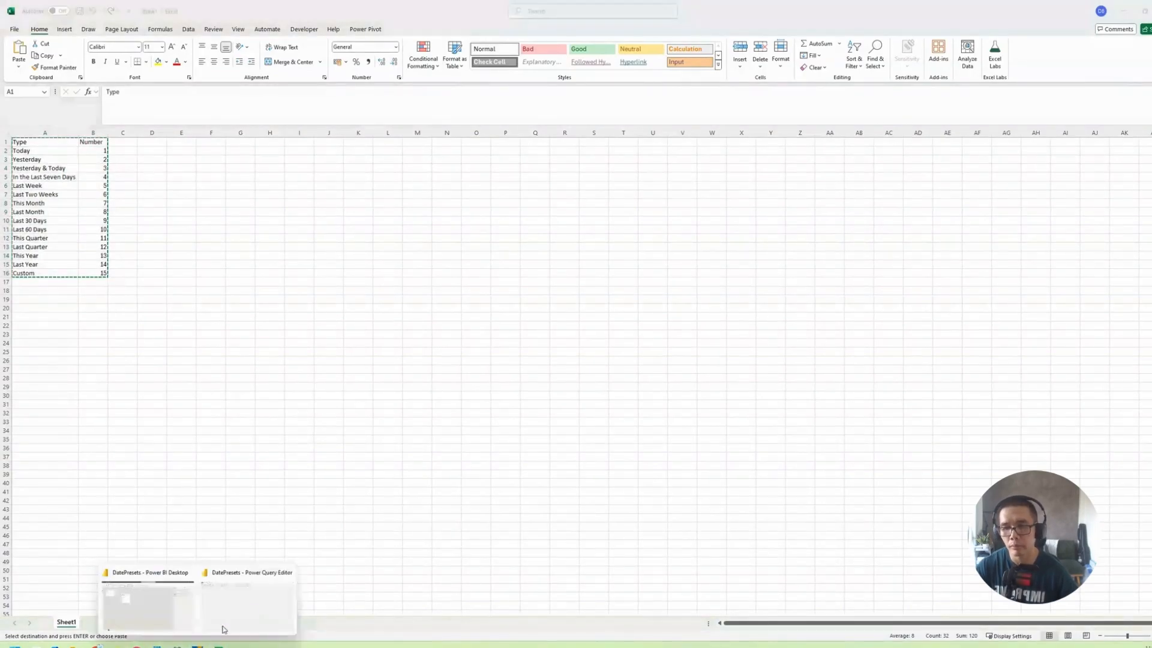
left_click(243, 618)
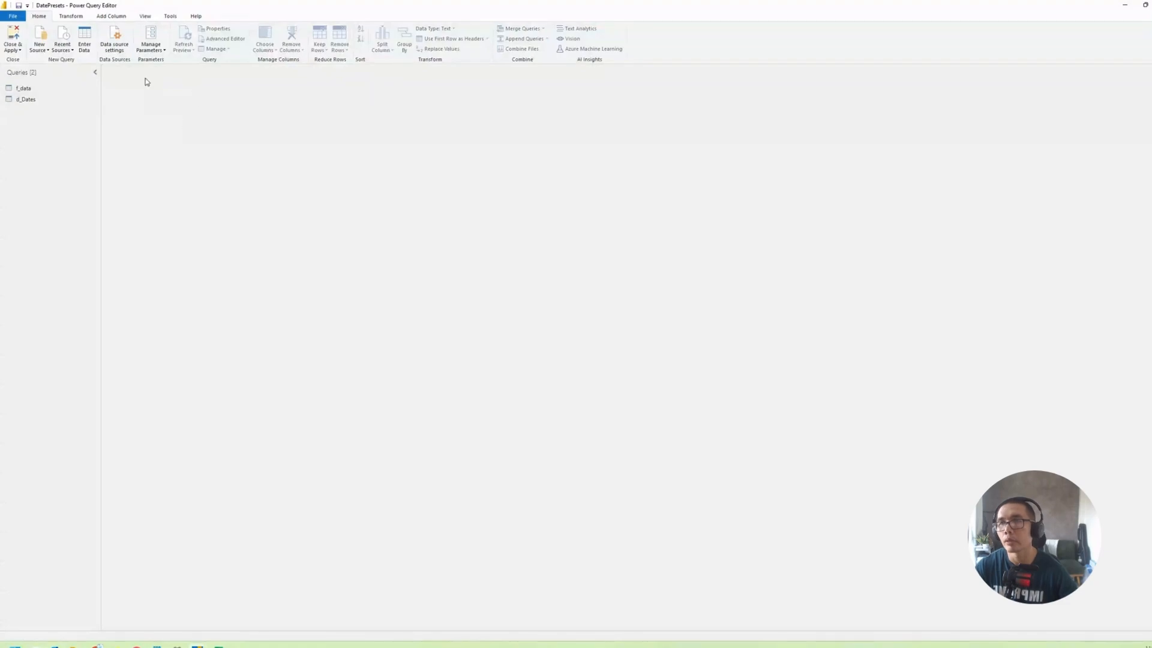
left_click(84, 39)
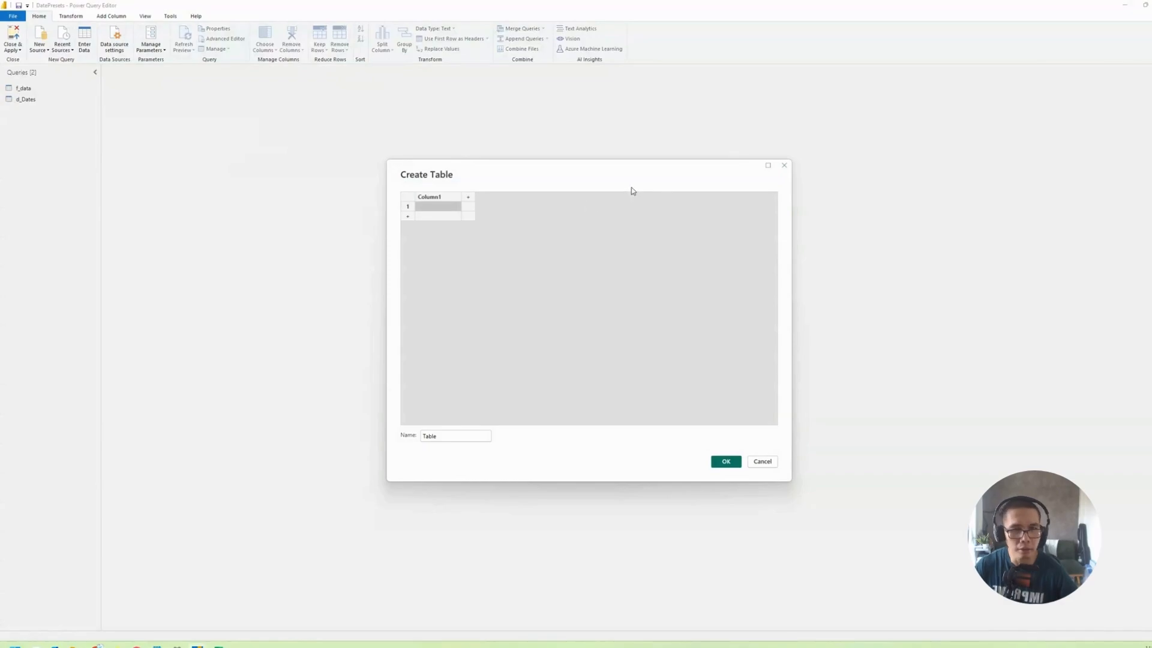
left_click(435, 198)
key("ctrl+v")
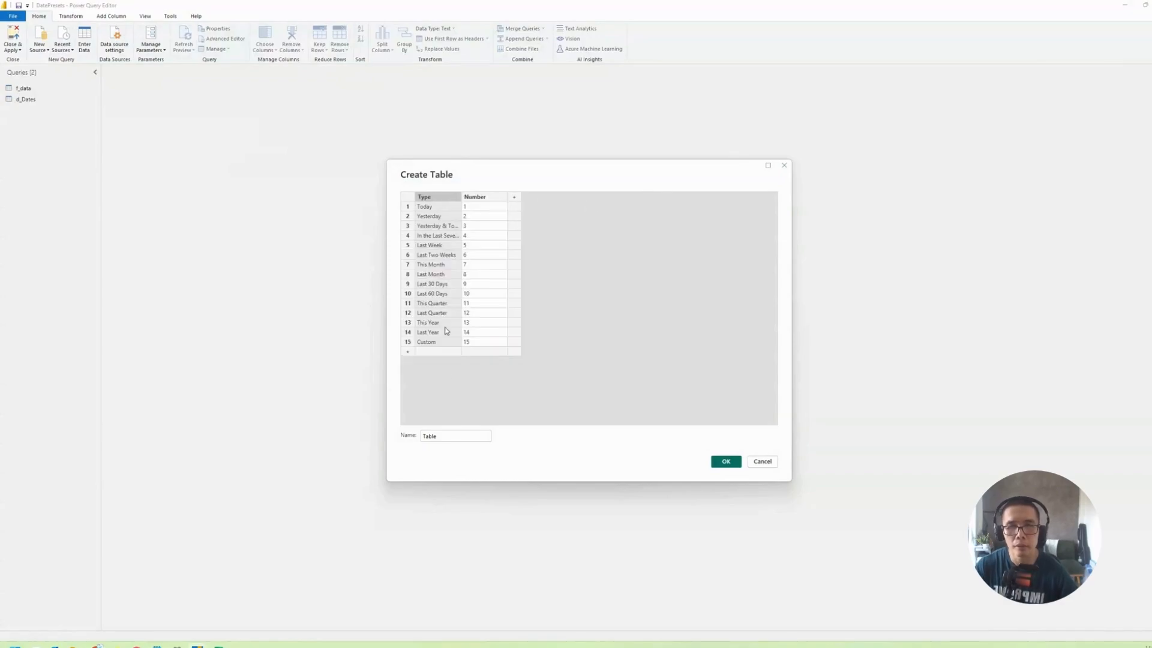
Name the new table DatePresets and create it.
double_click(449, 436)
type("Dat")
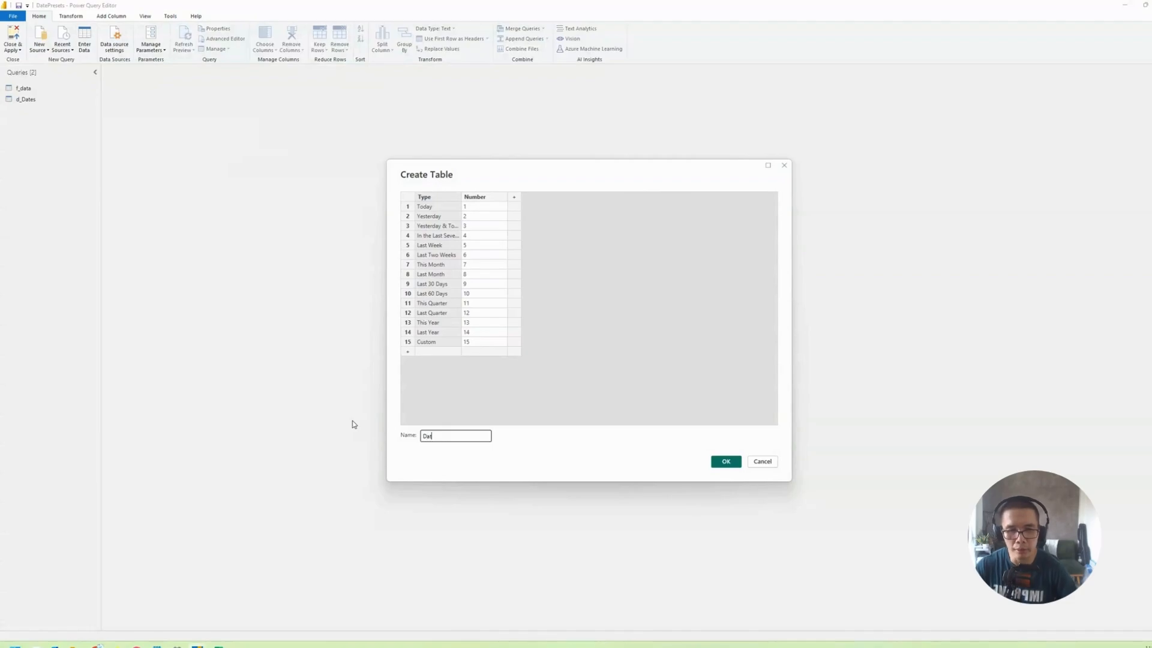
type("ePresets")
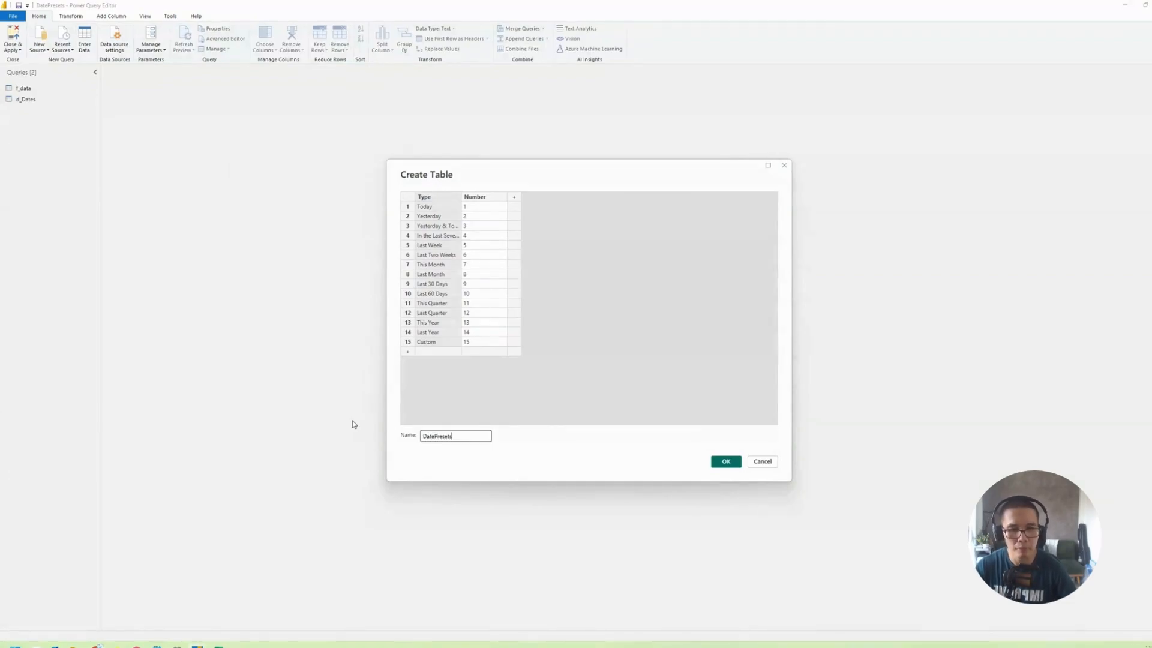
key("Home")
type("d_")
key("BackSpace")
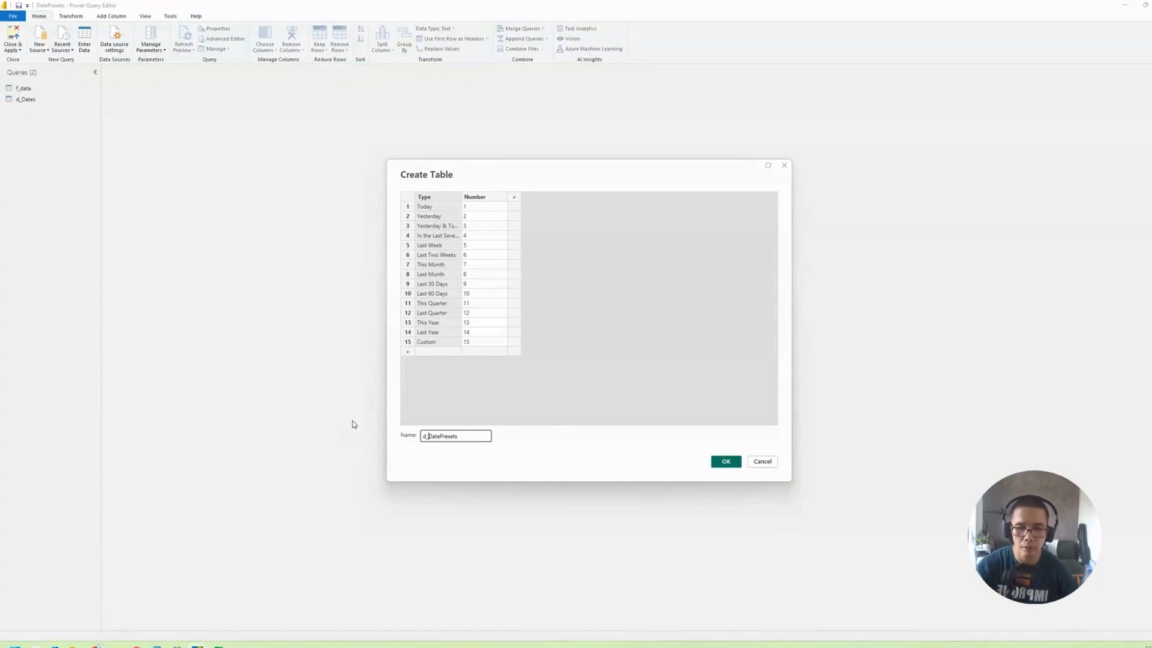
key("BackSpace")
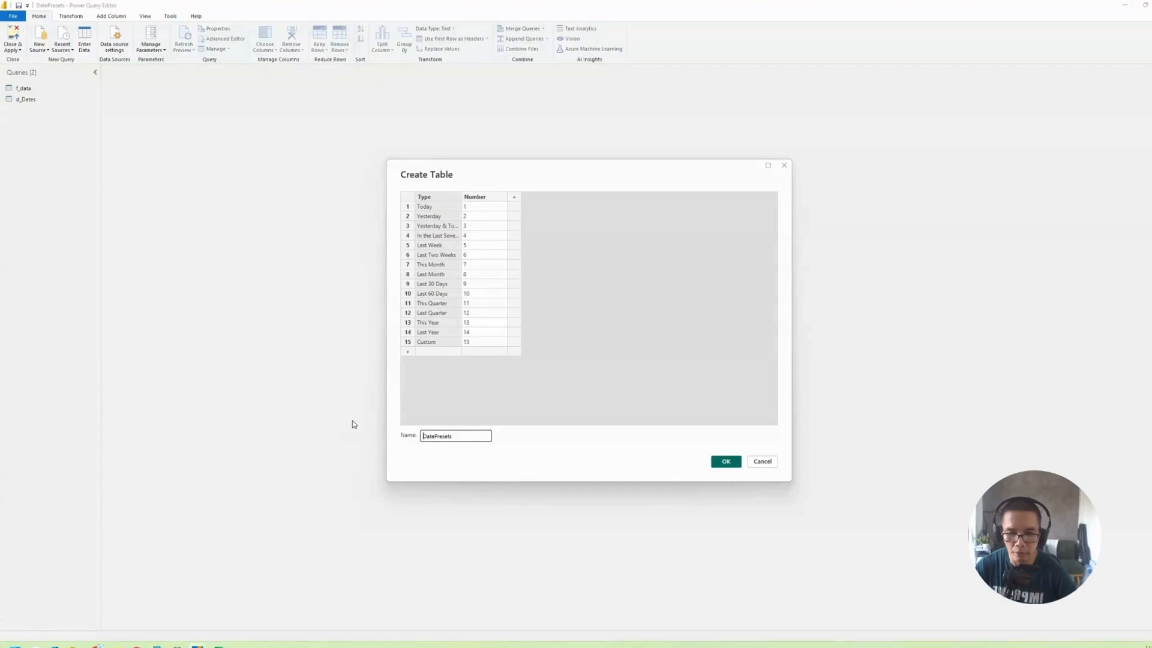
left_click(731, 464)
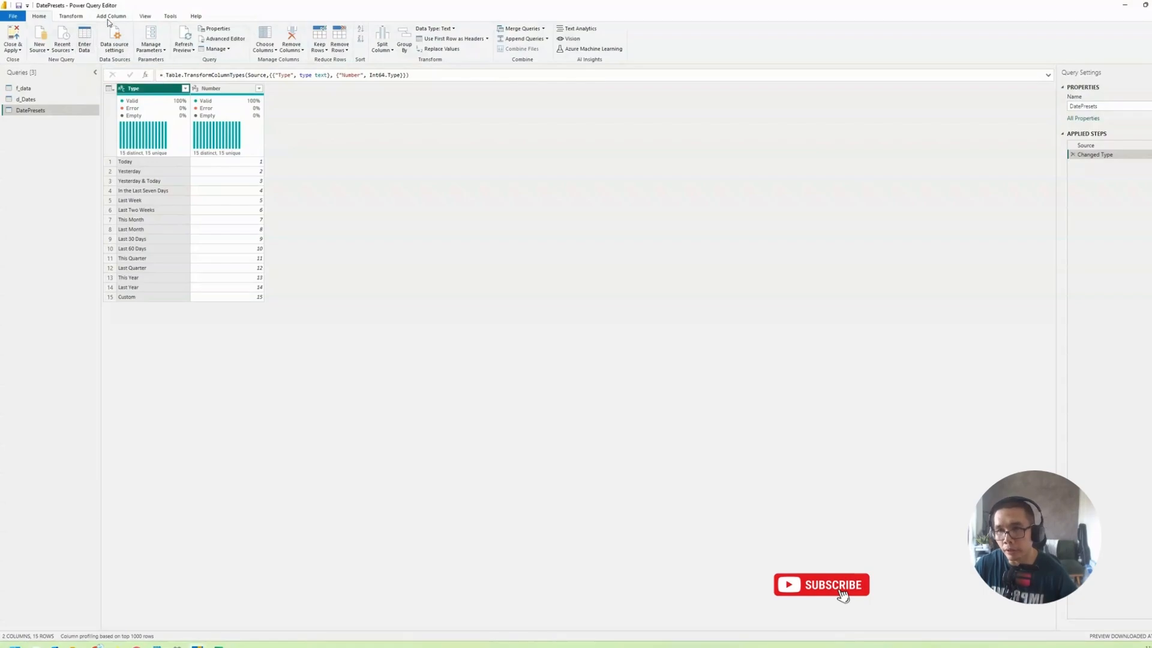
Start a custom column in the DatePresets query and name it Reference Date.
left_click(111, 17)
left_click(69, 38)
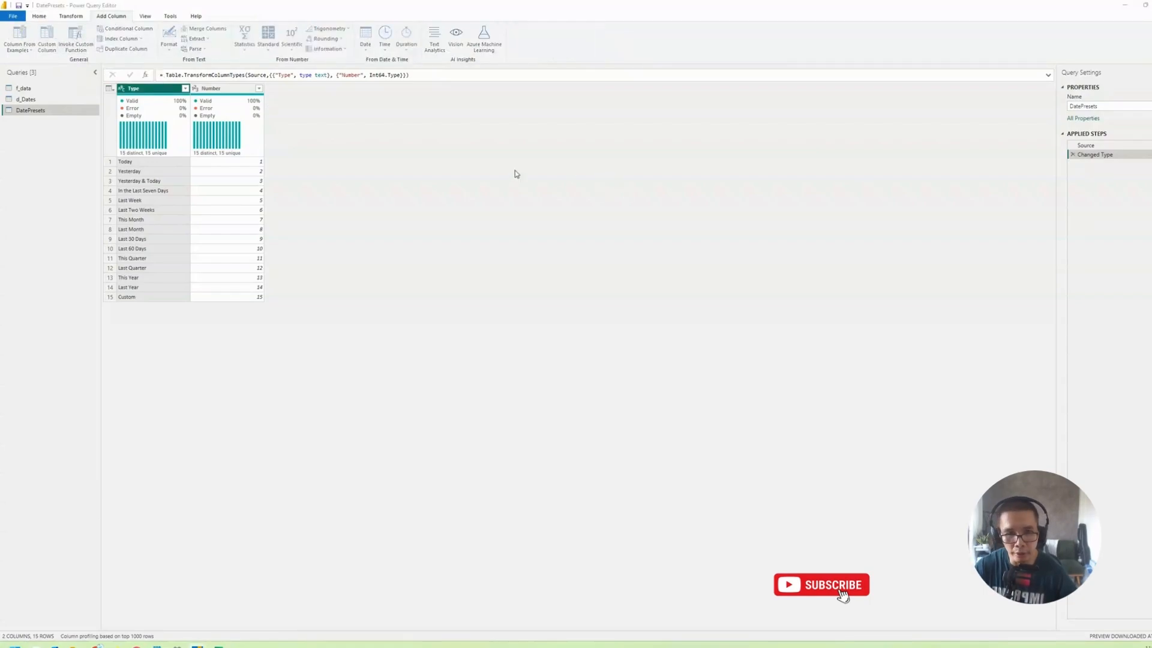
double_click(448, 275)
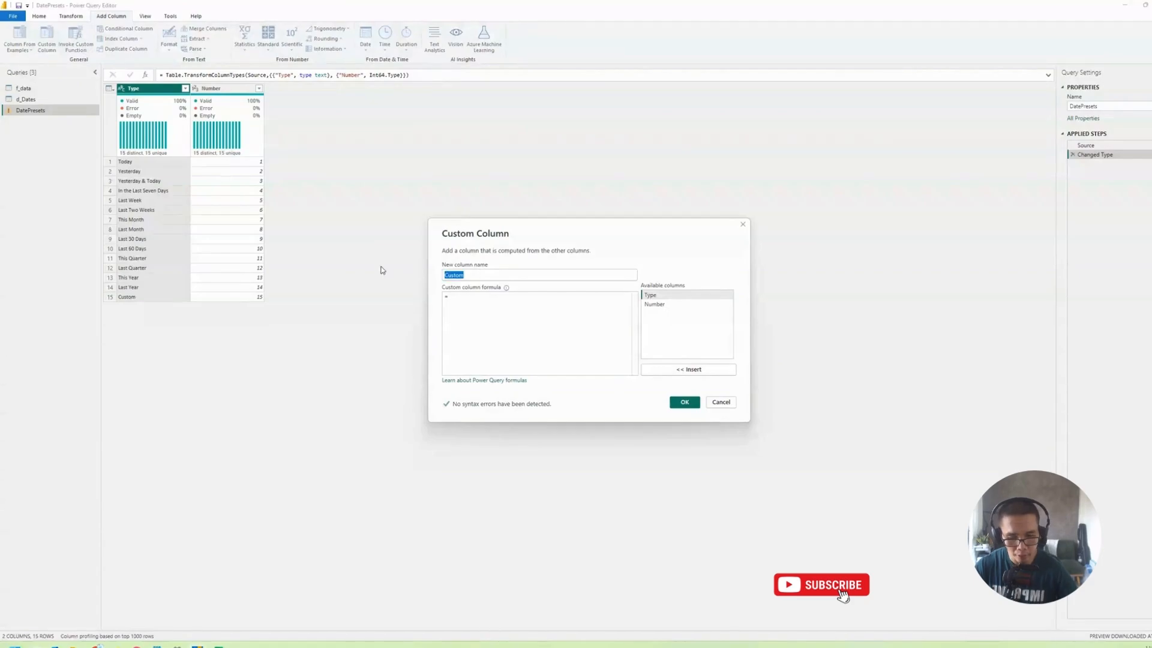
type("REfere")
key("BackSpace")
key("BackSpace")
key("BackSpace")
key("BackSpace")
key("BackSpace")
type("e")
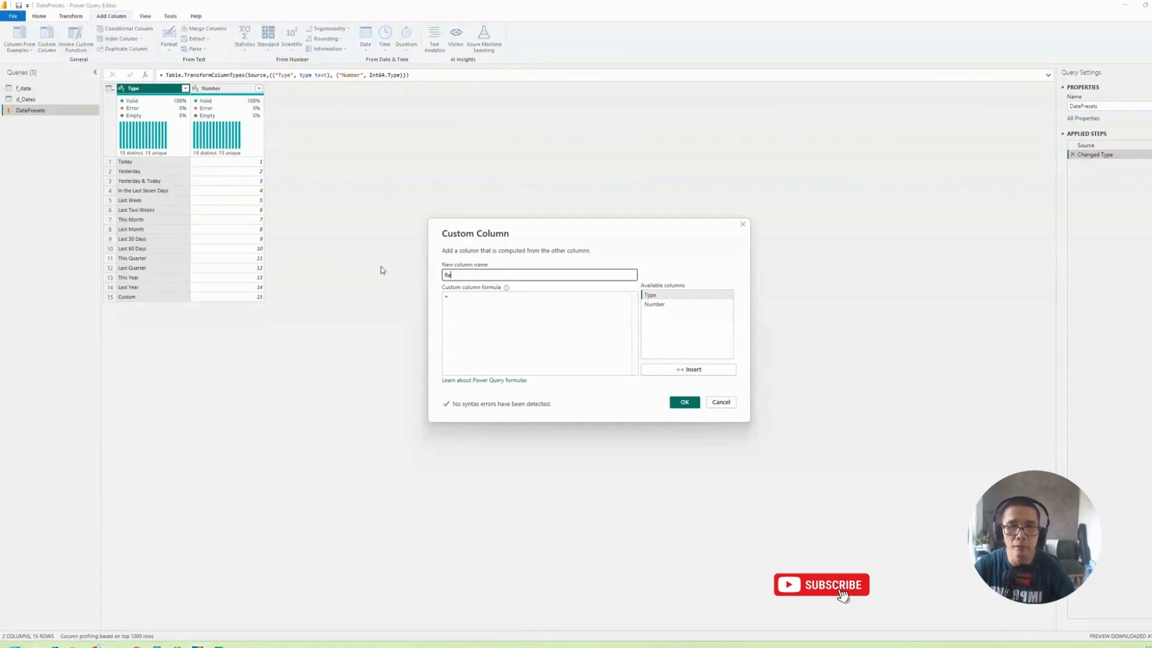
type("ference DA")
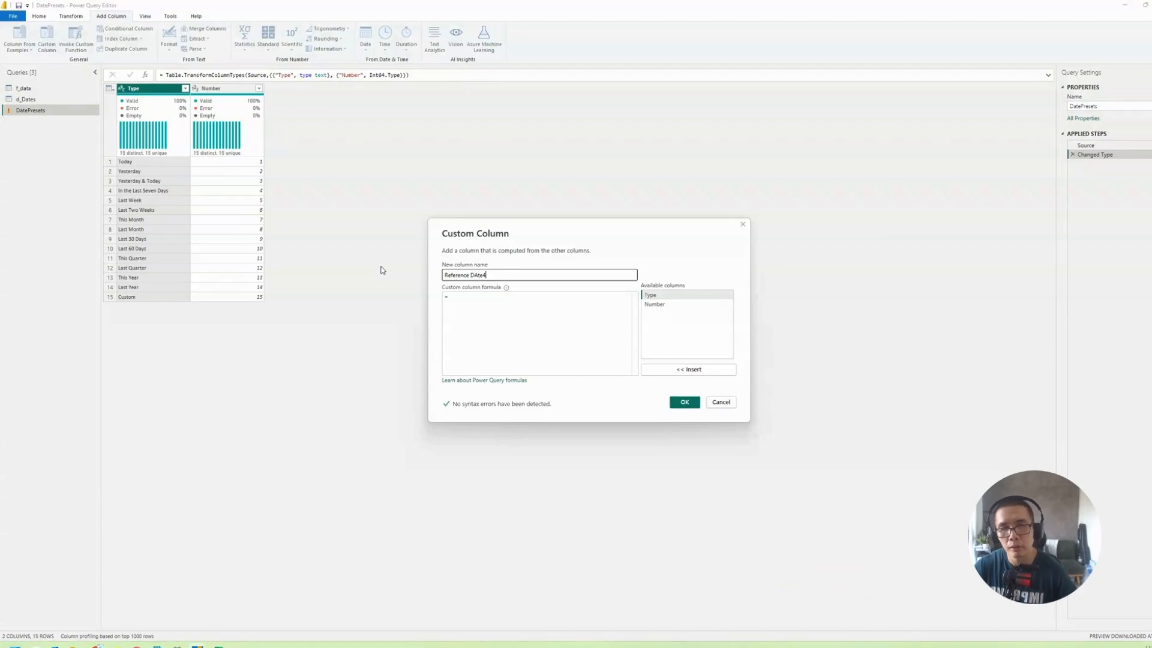
key("BackSpace")
type("ate")
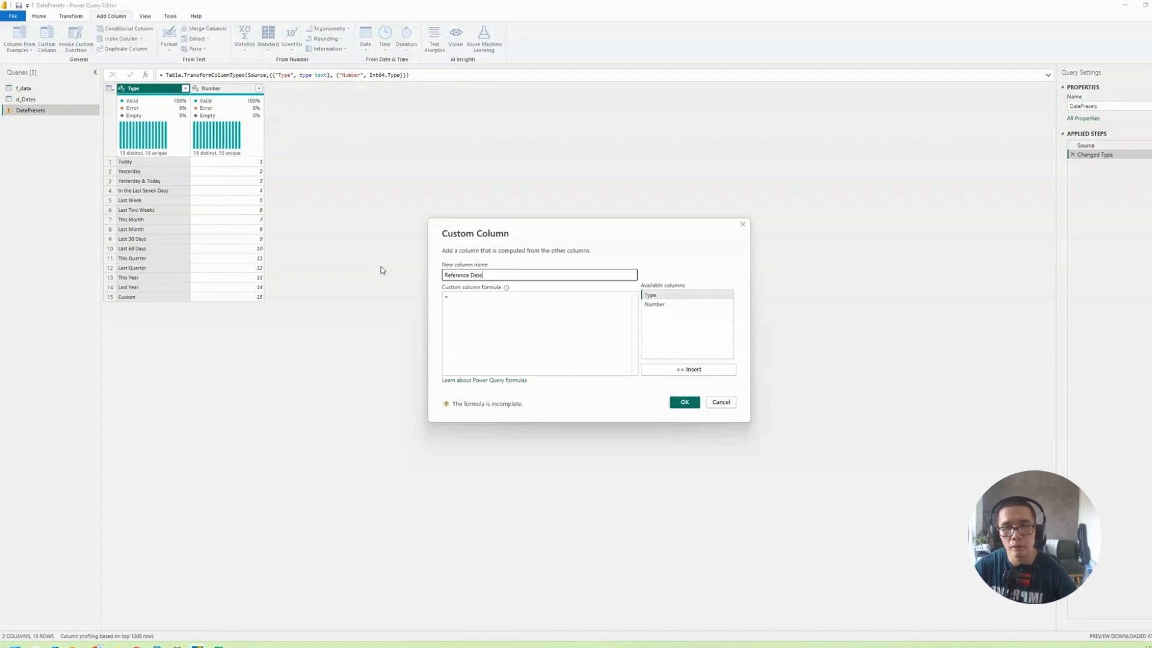
Enter DateTimeZone.FixedUtcNow as the Reference Date formula, removing the duplicated DateTimeZone prefix.
left_click(468, 294)
type("DateTime.")
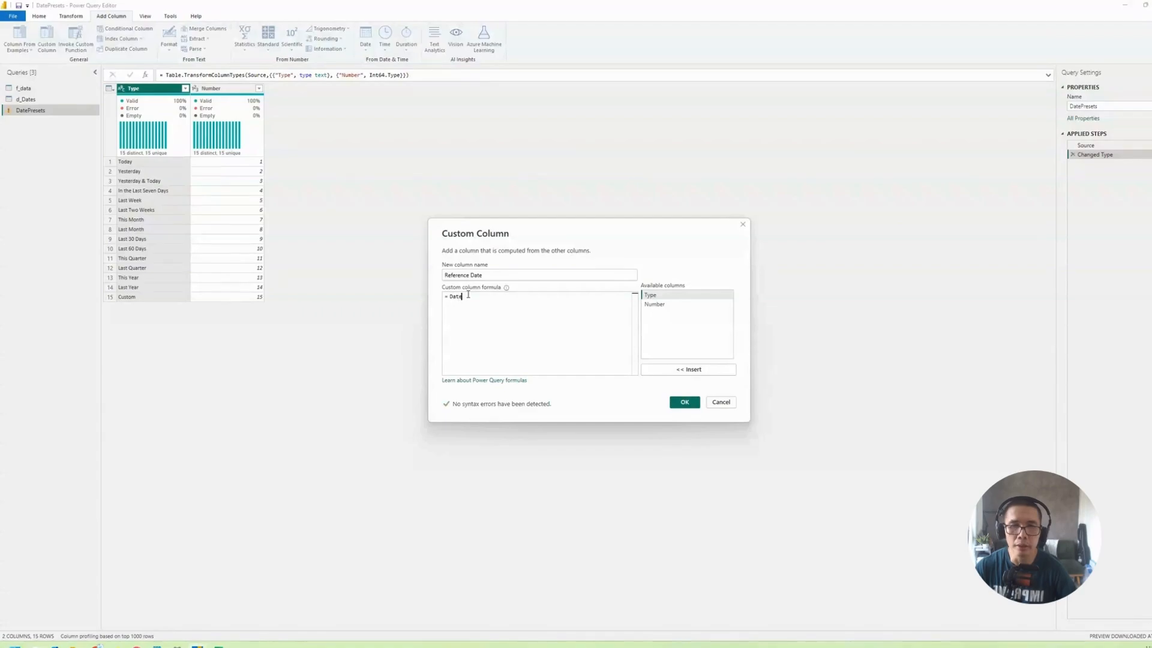
type("Zone.")
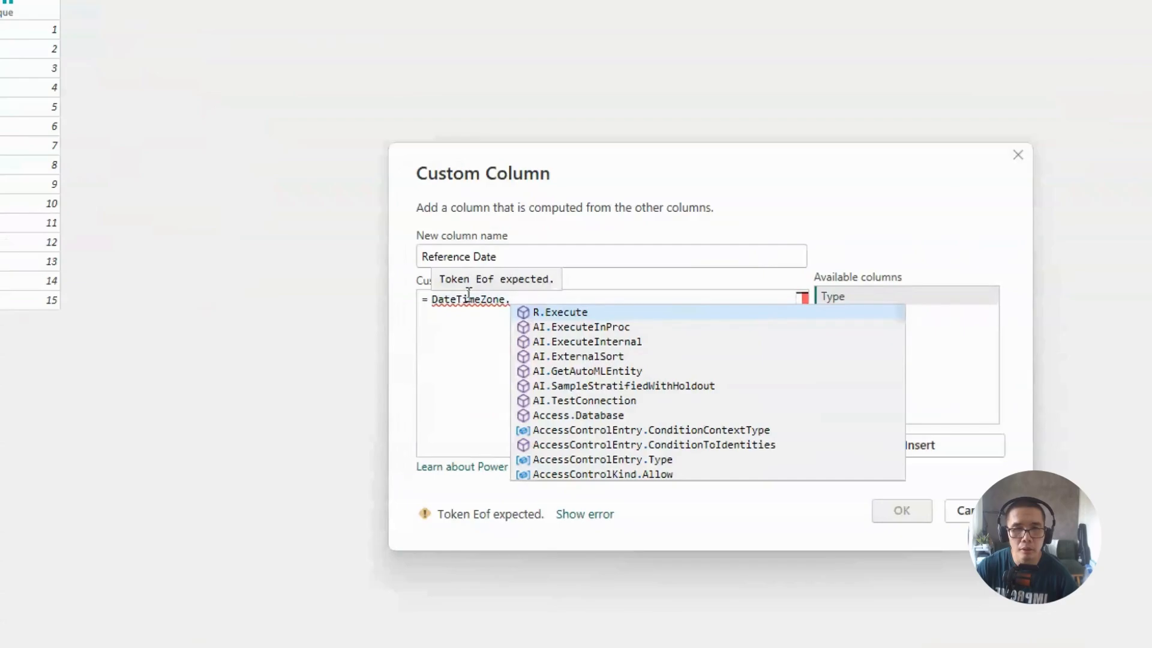
type("Fi")
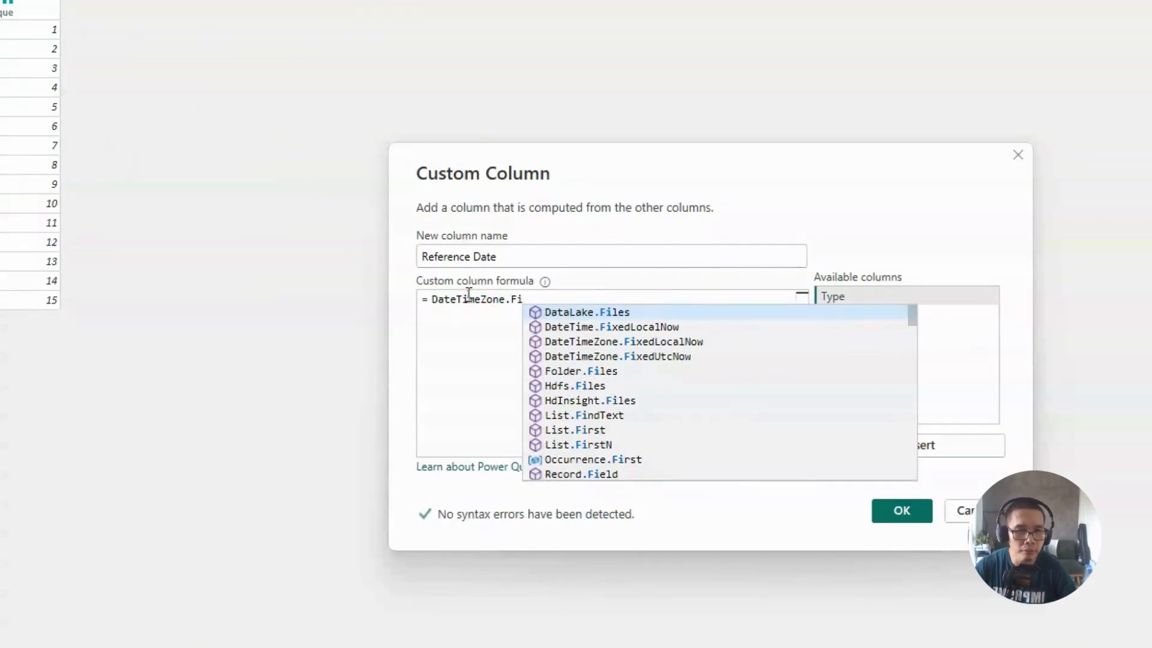
type("xed")
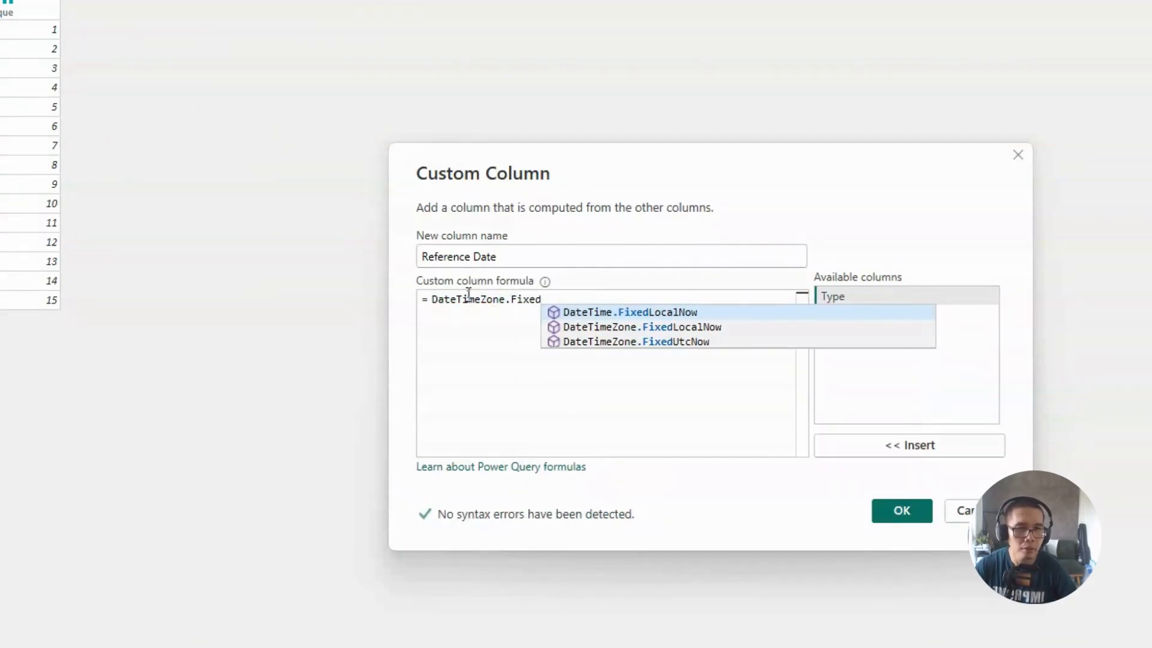
left_click(710, 342)
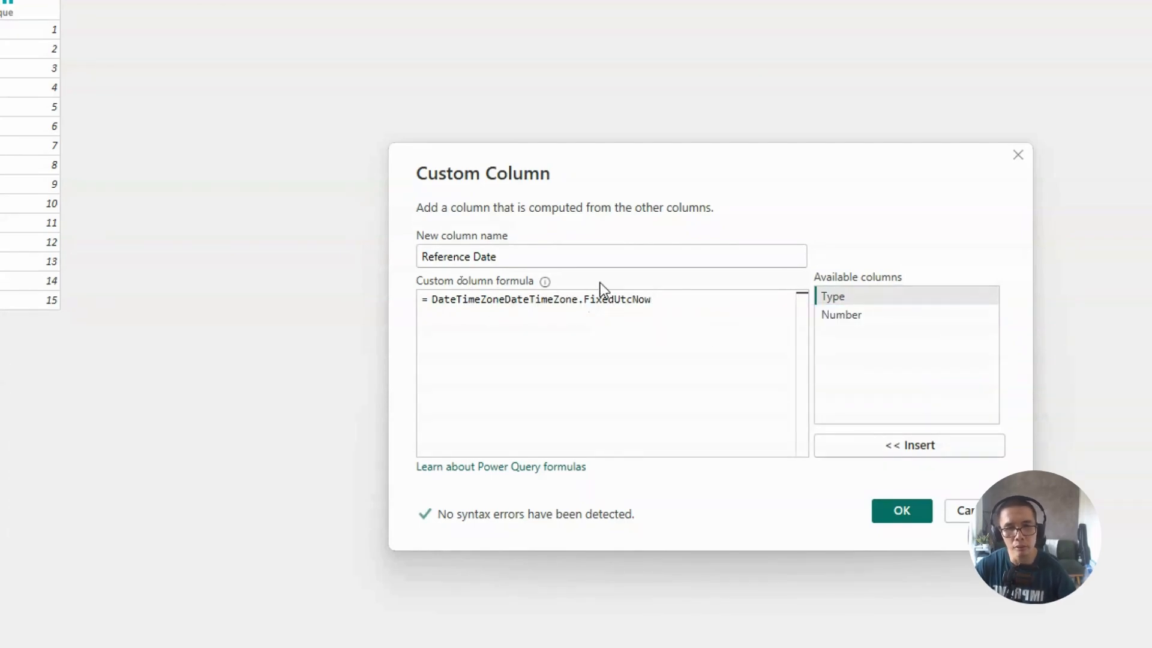
left_click(503, 298)
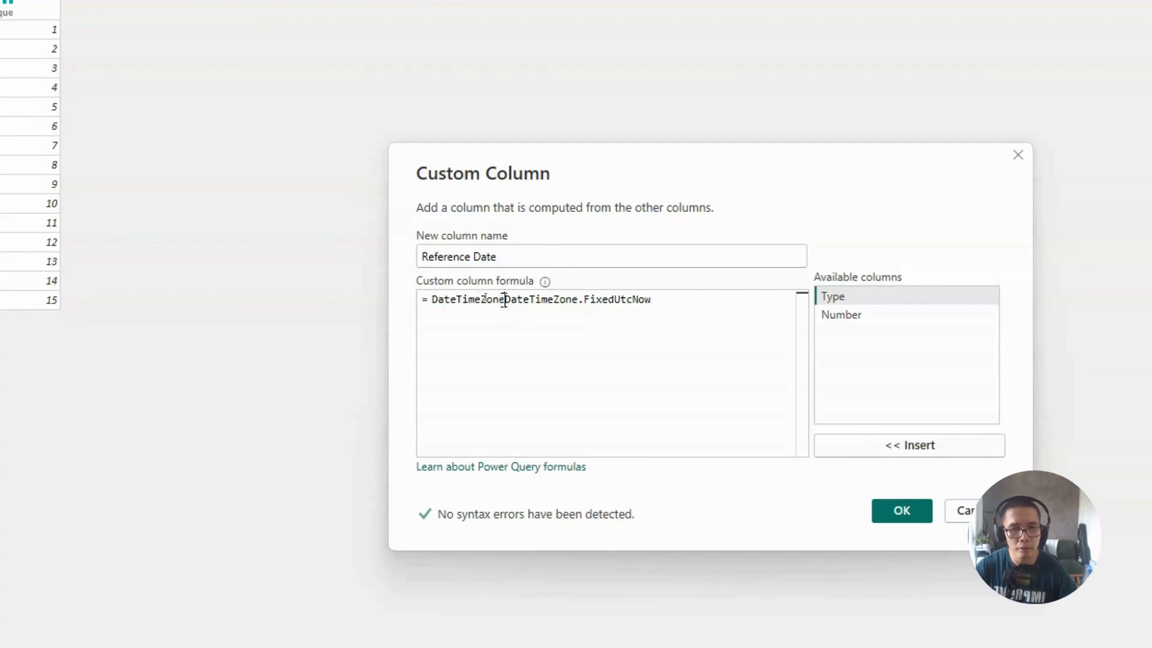
key("shift+Home")
key("BackSpace")
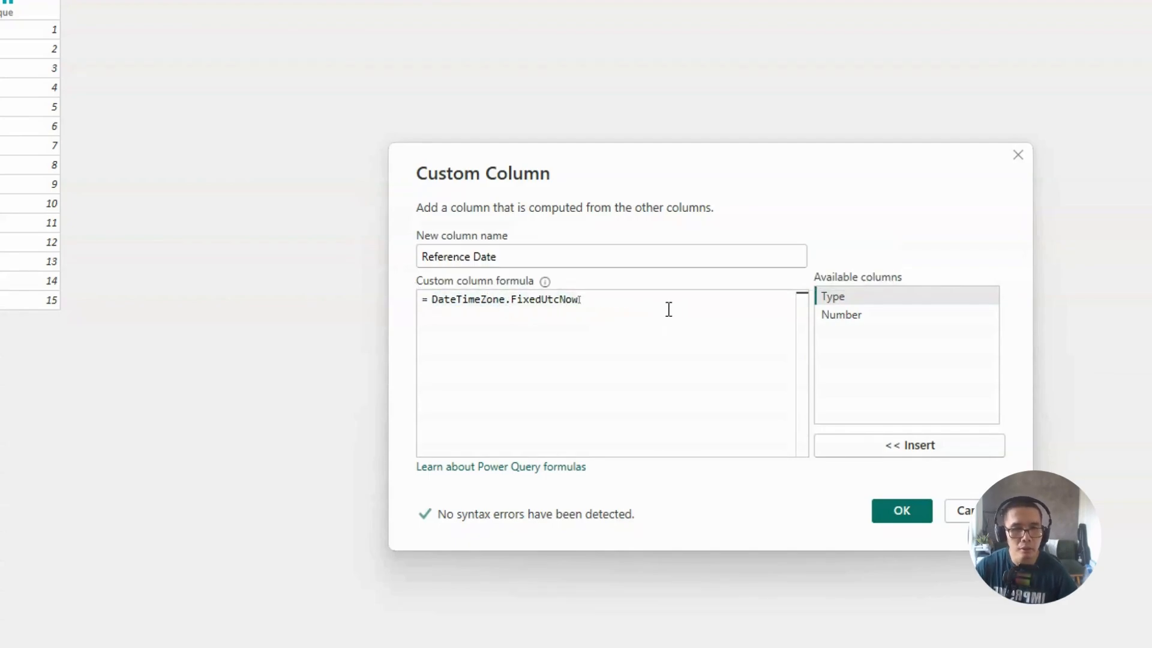
Complete the formula as DateTimeZone.FixedUtcNow() and add the Reference Date column.
left_click(689, 303)
type("()")
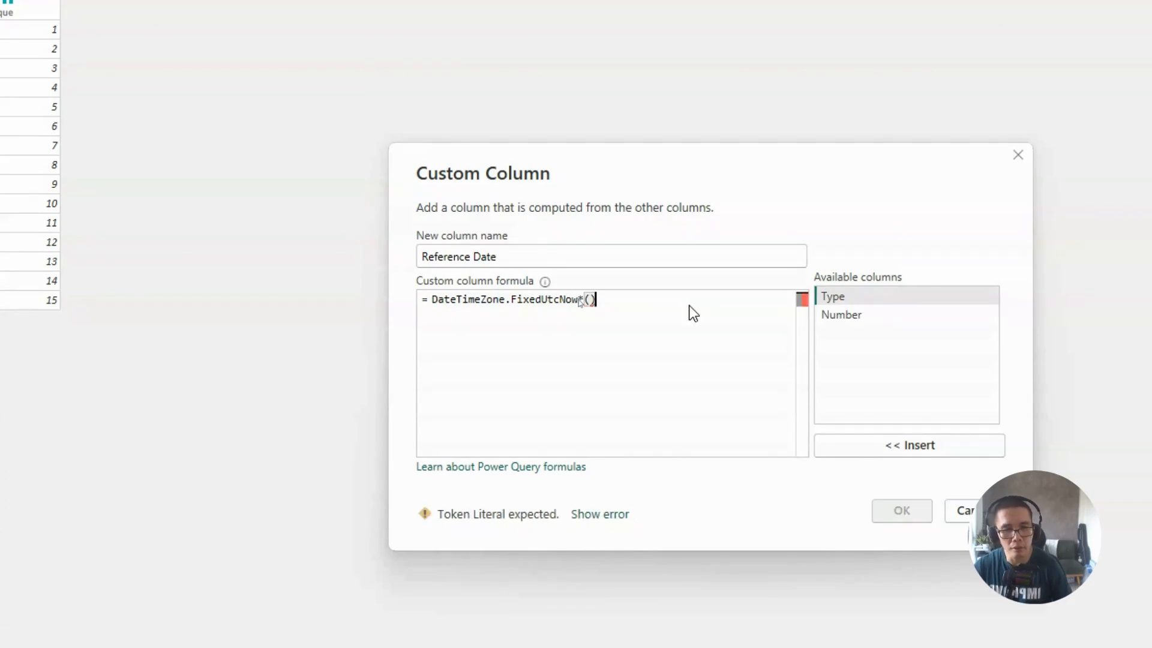
key("BackSpace")
key("BackSpace")
type("()")
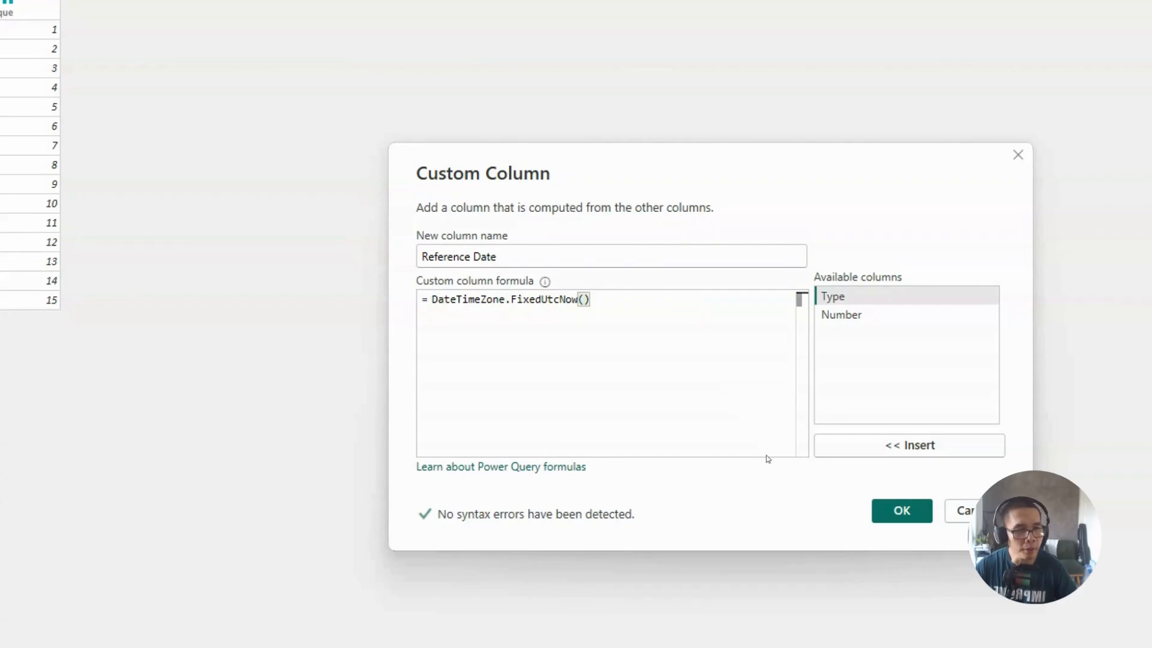
left_click(905, 514)
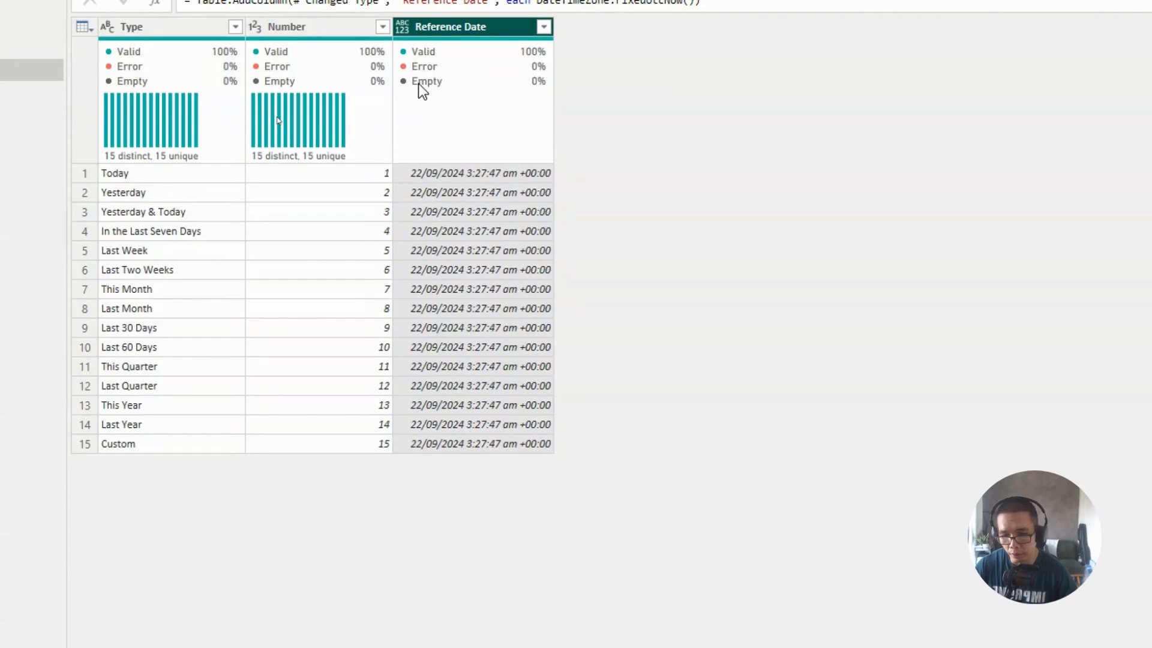
Reopen the Reference Date custom column and wrap its formula as DateTimeZone.RemoveZone(DateTimeZone.FixedUtcNow()).
mouse_move(419, 84)
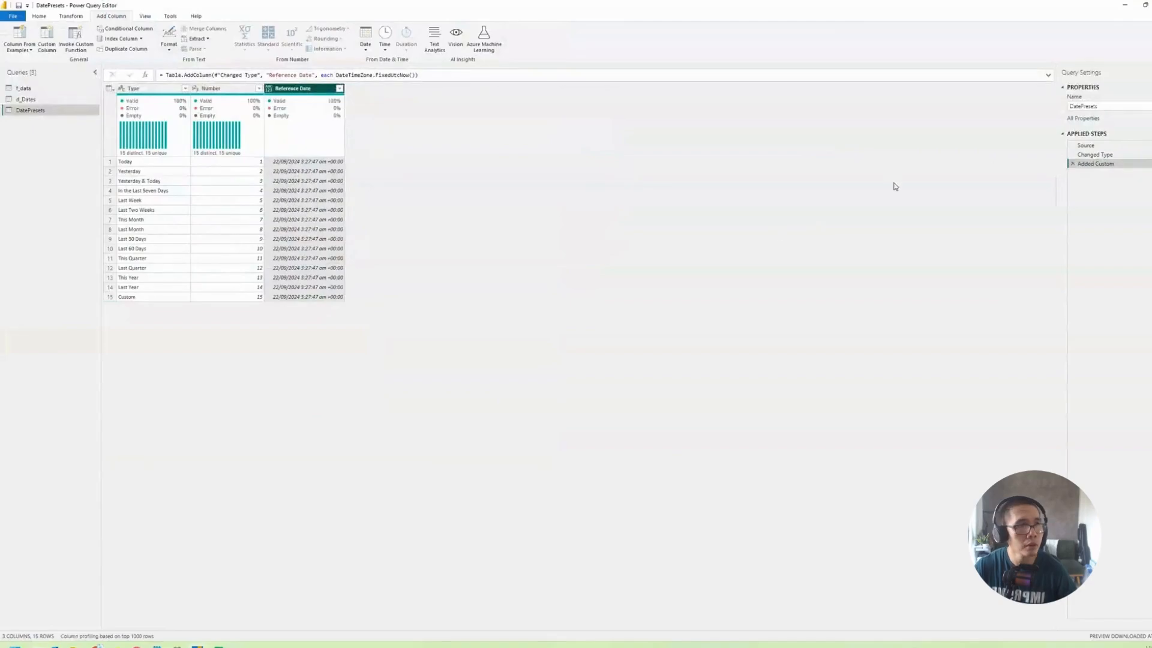
left_click(1150, 163)
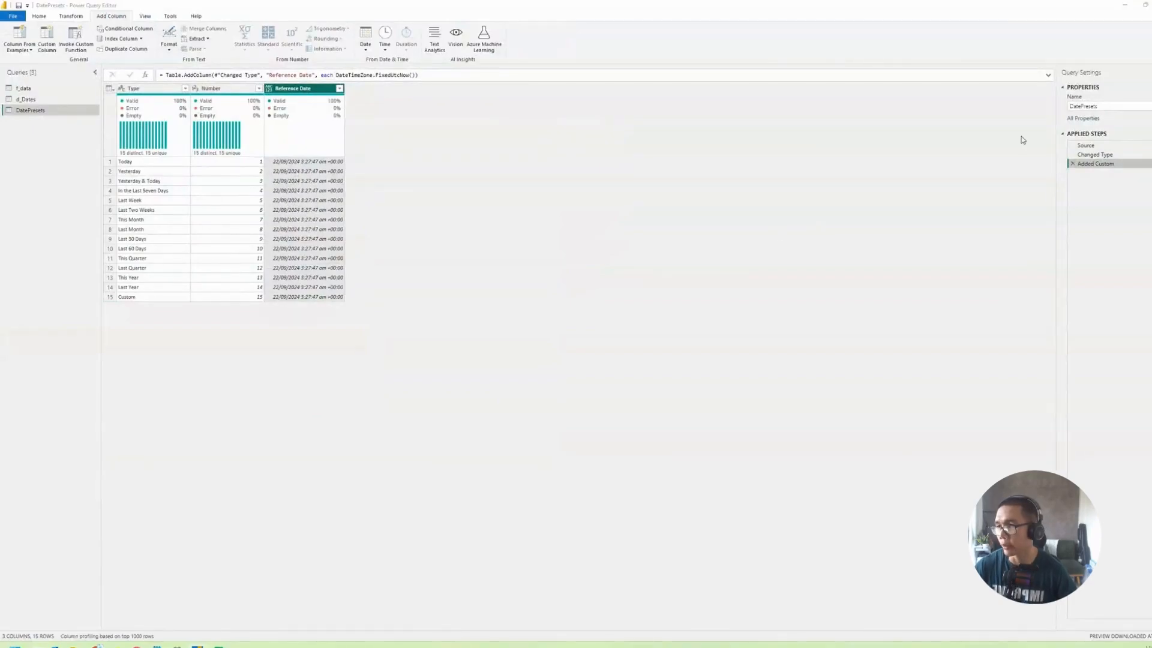
left_click_drag(517, 232, 488, 175)
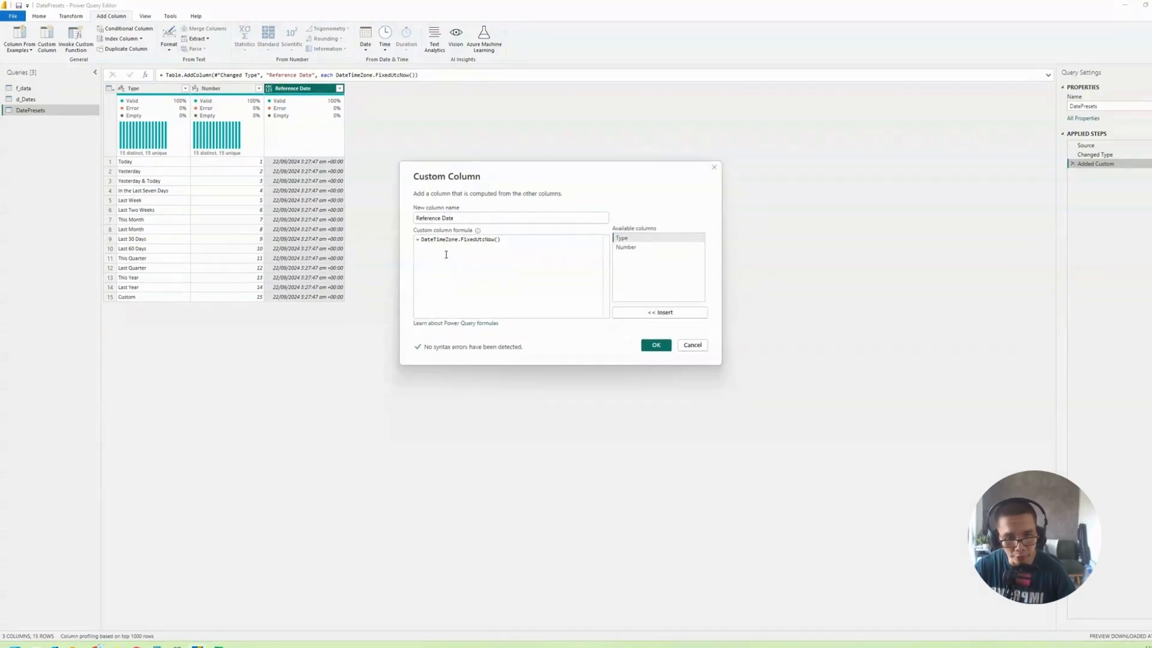
left_click(519, 240)
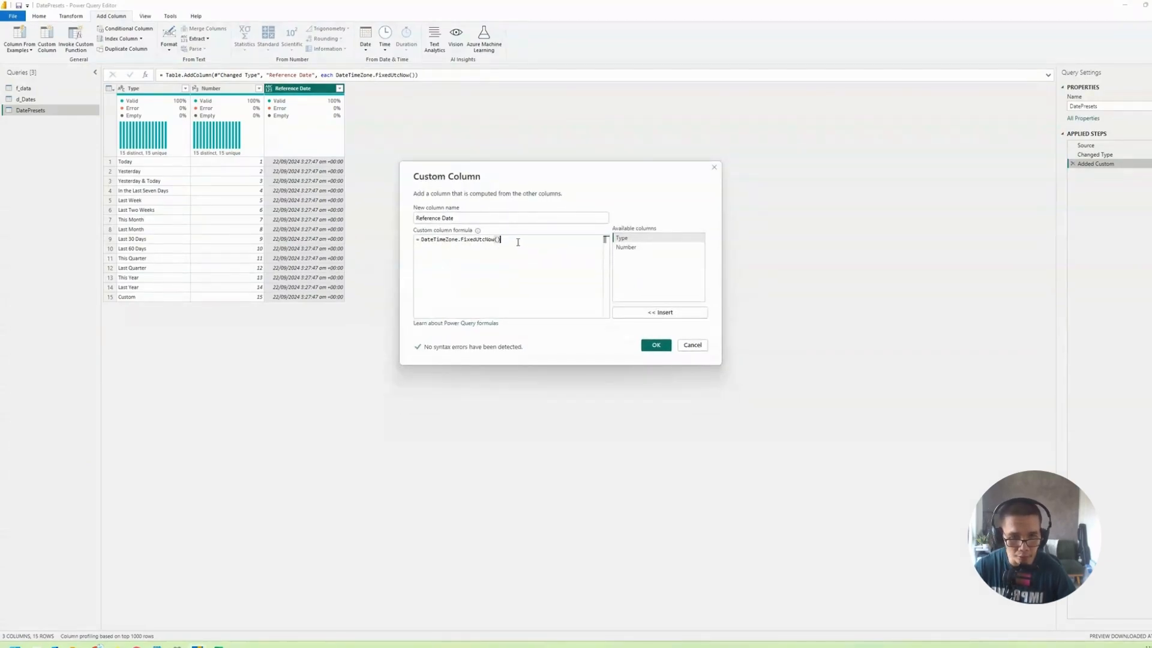
left_click(424, 241)
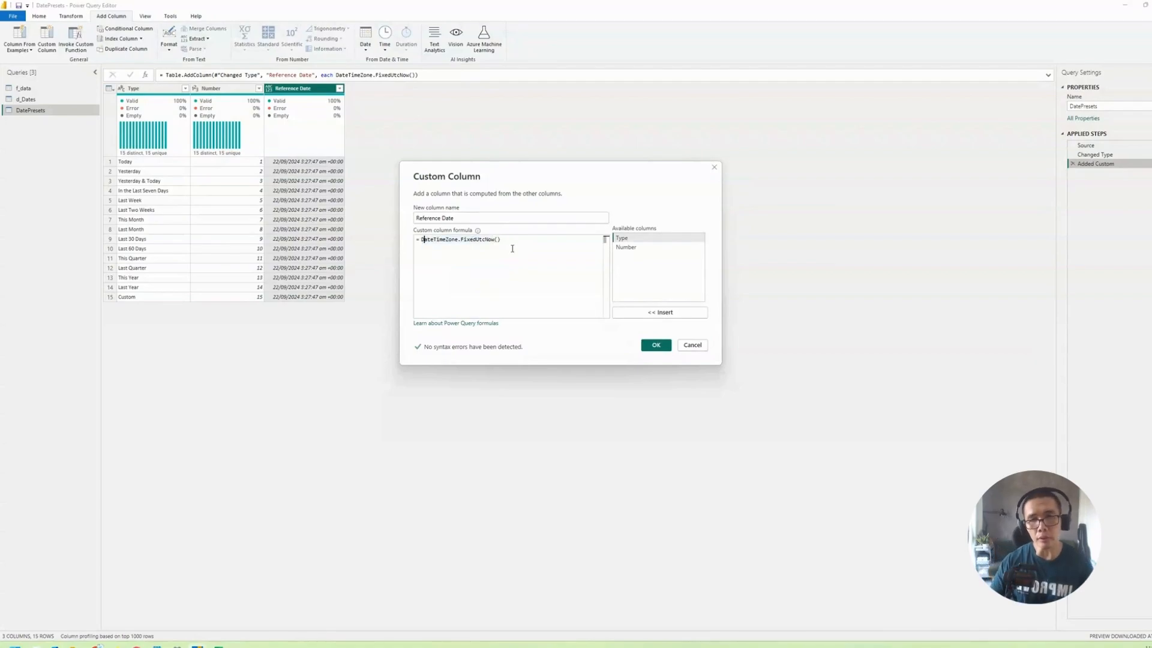
left_click(514, 246)
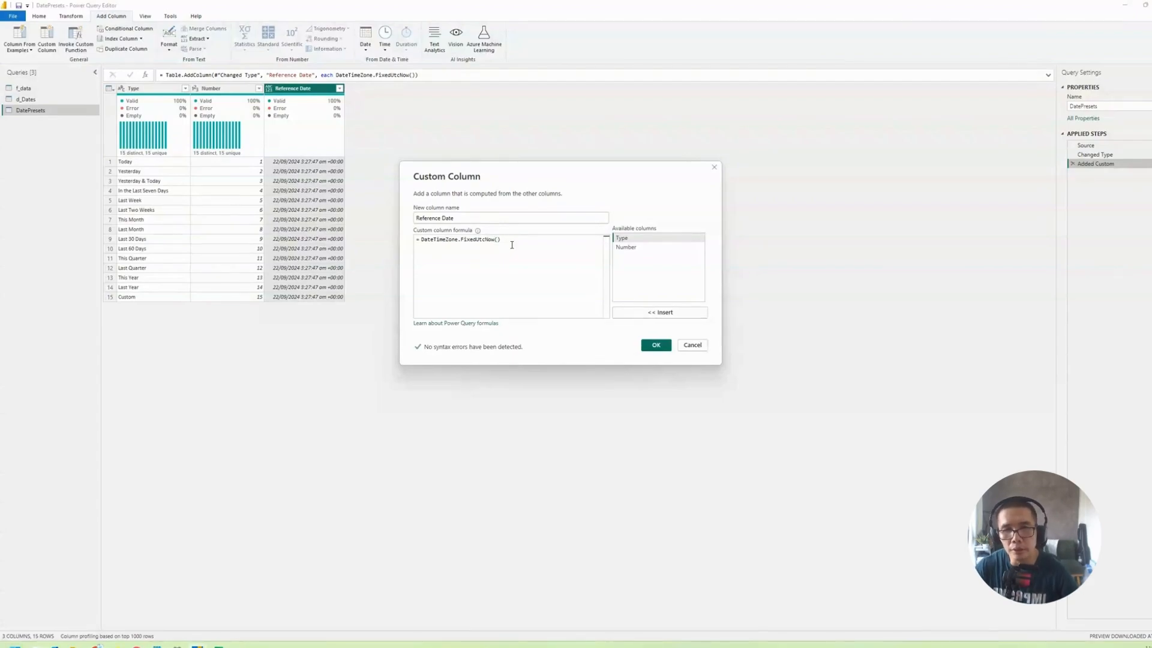
left_click(422, 241)
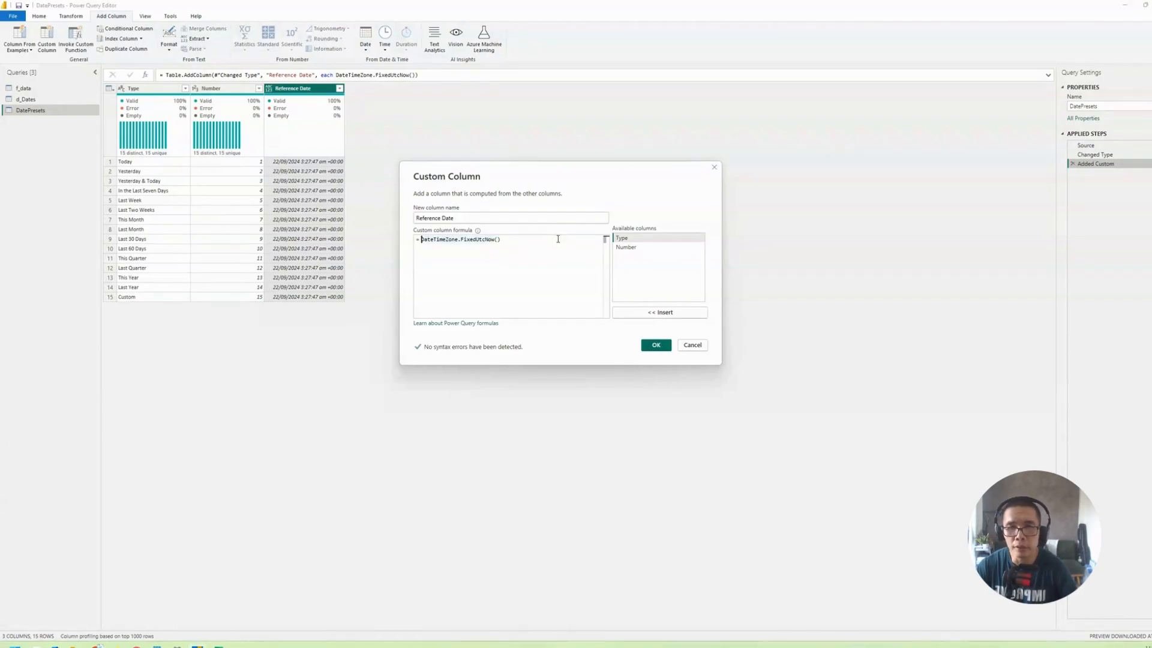
type("Date")
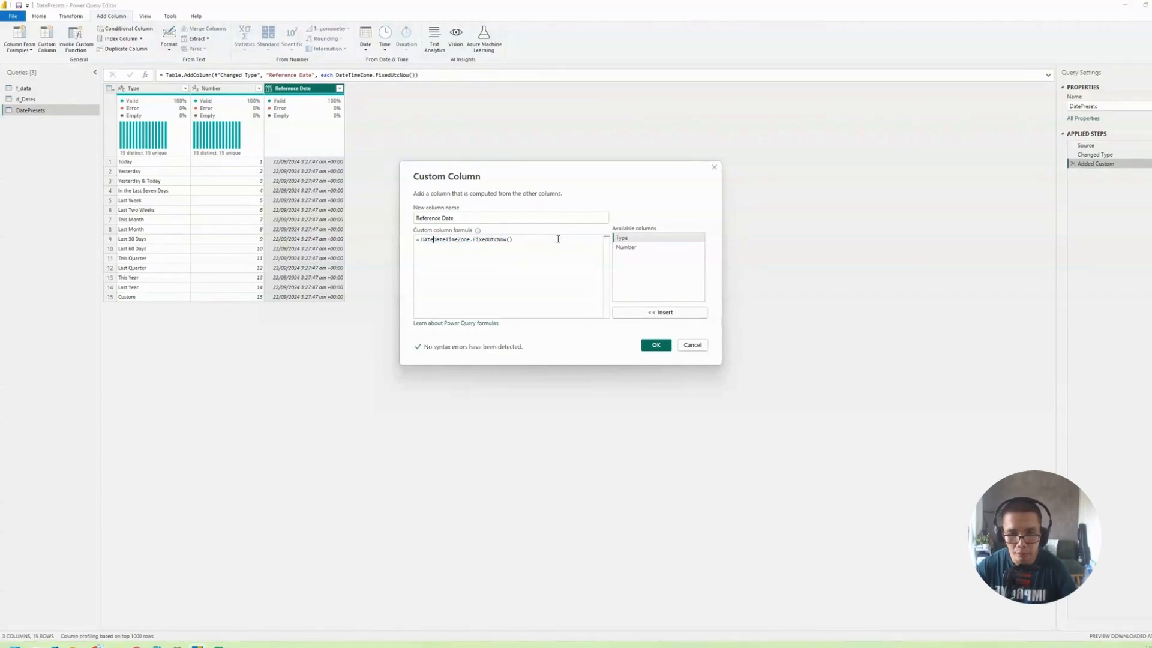
type("TimeZone.Re")
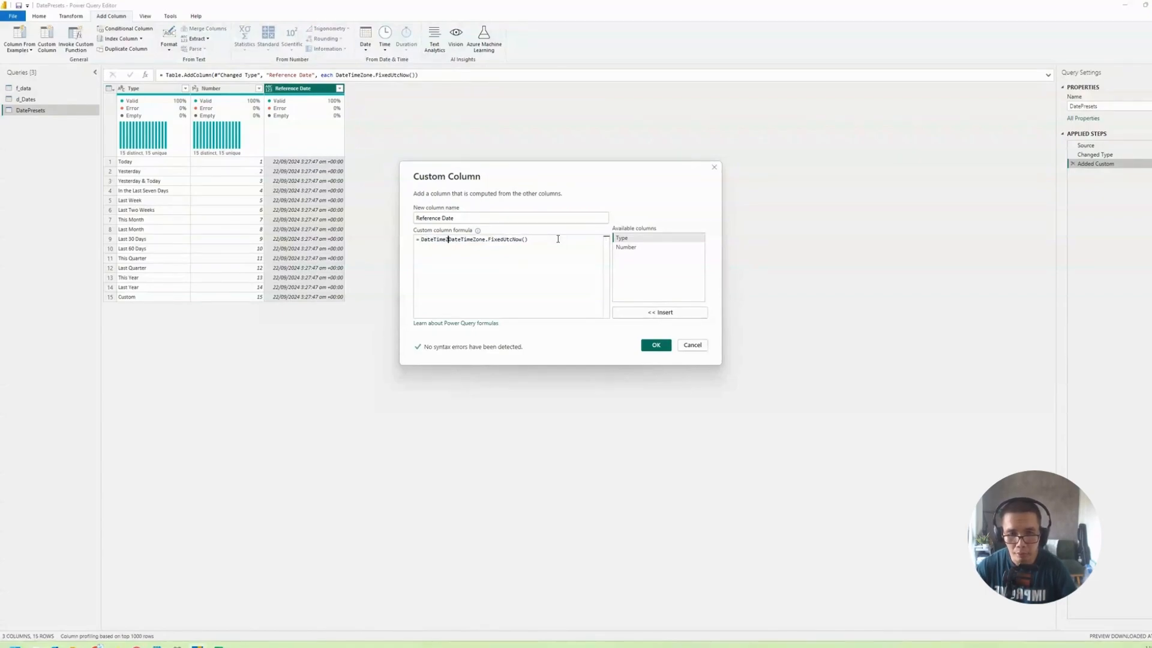
type("moveZone(")
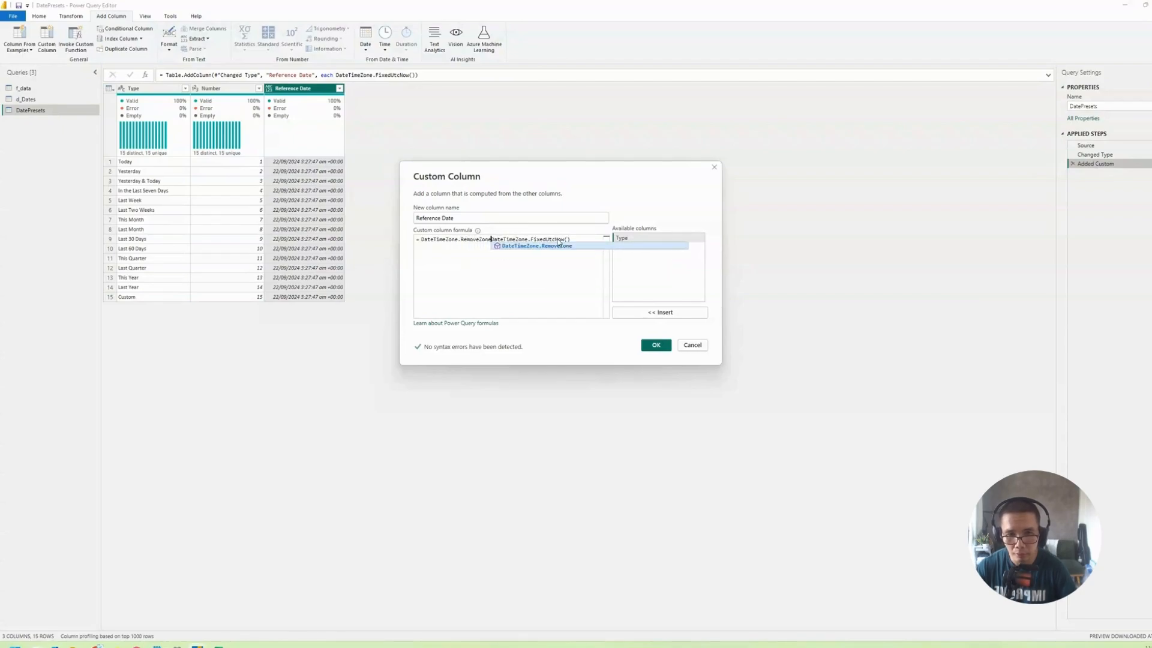
left_click(584, 240)
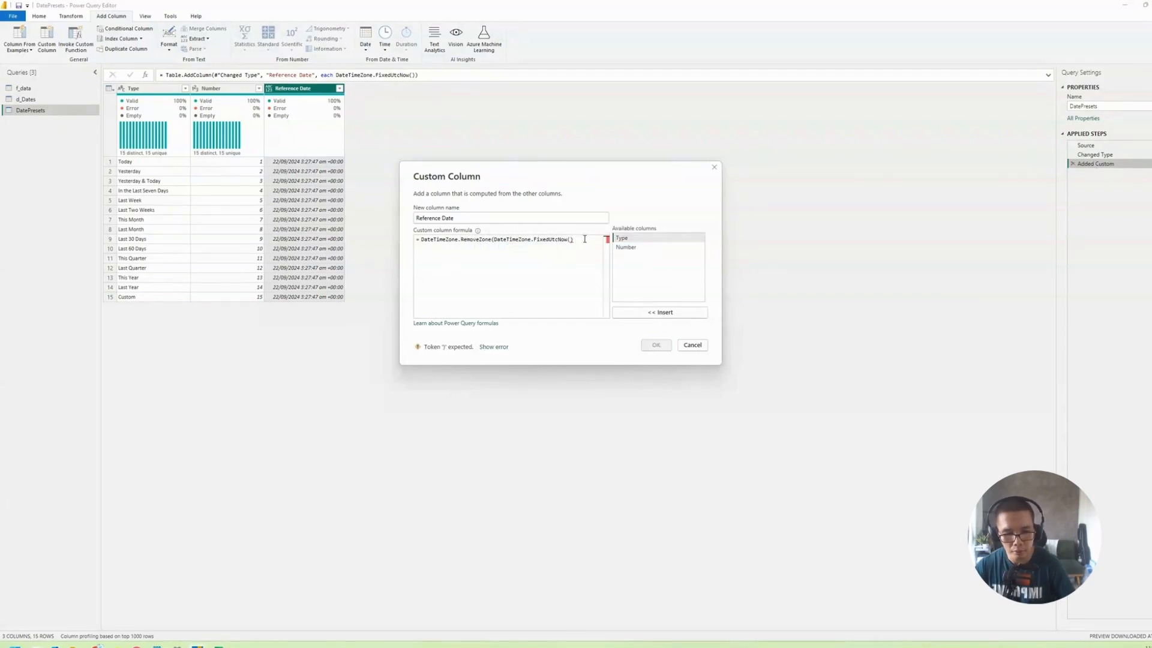
type(")")
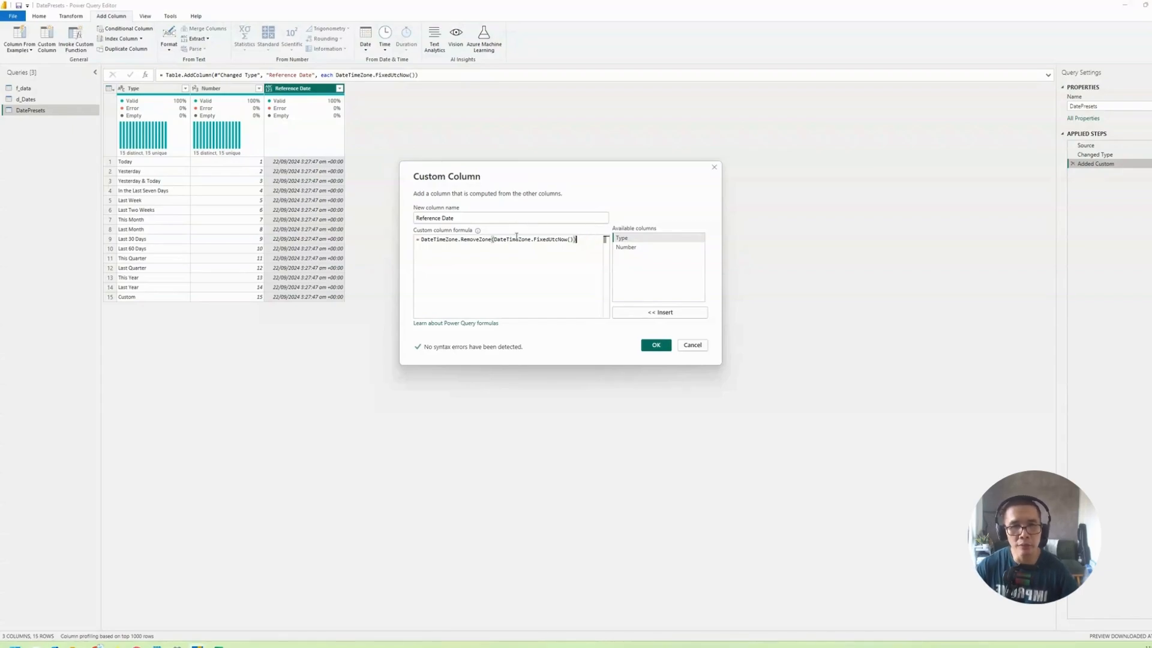
Add an eight-hour offset to the Reference Date formula with + #duration(0,8,0,0) and apply it.
mouse_move(516, 236)
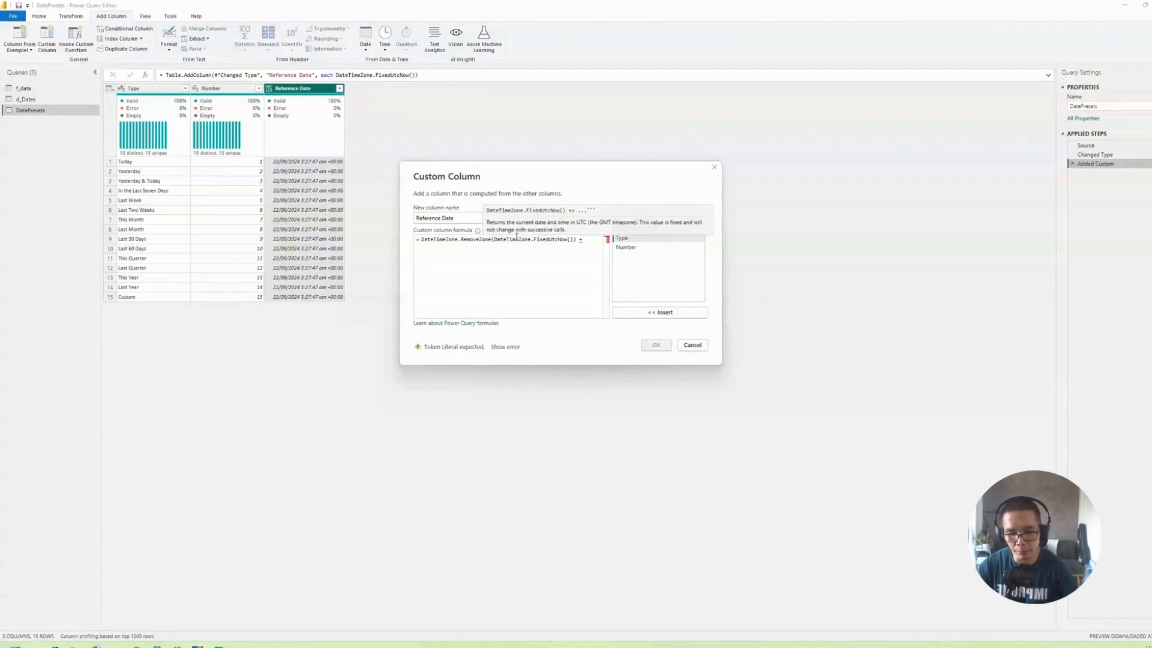
type("#durat")
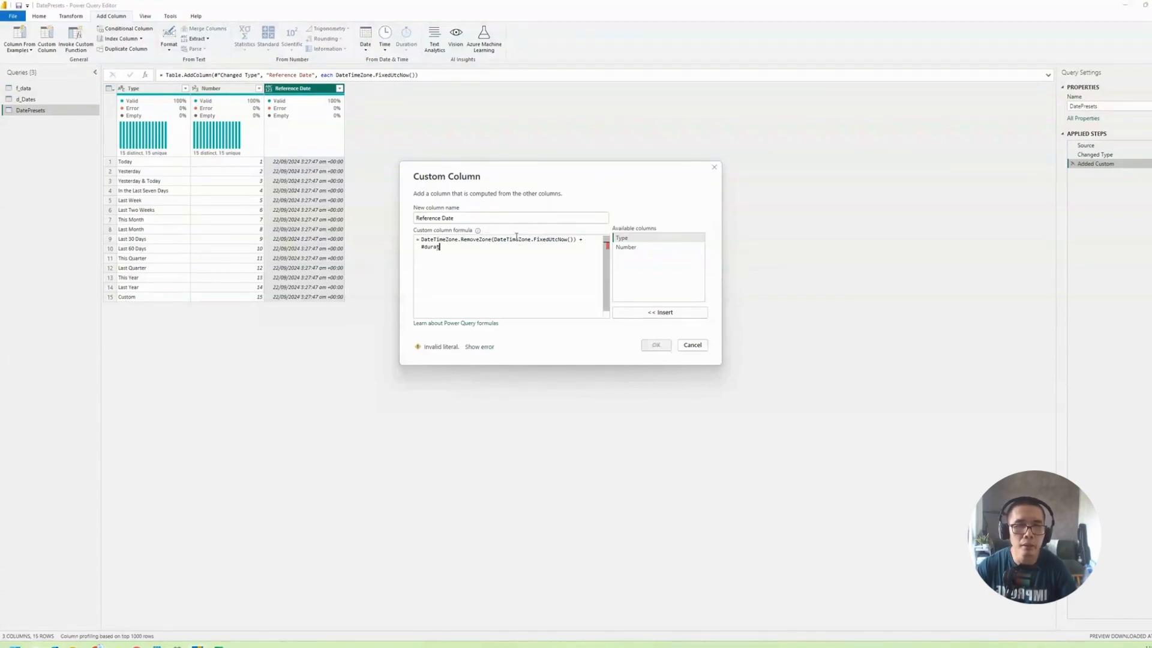
type("ion(")
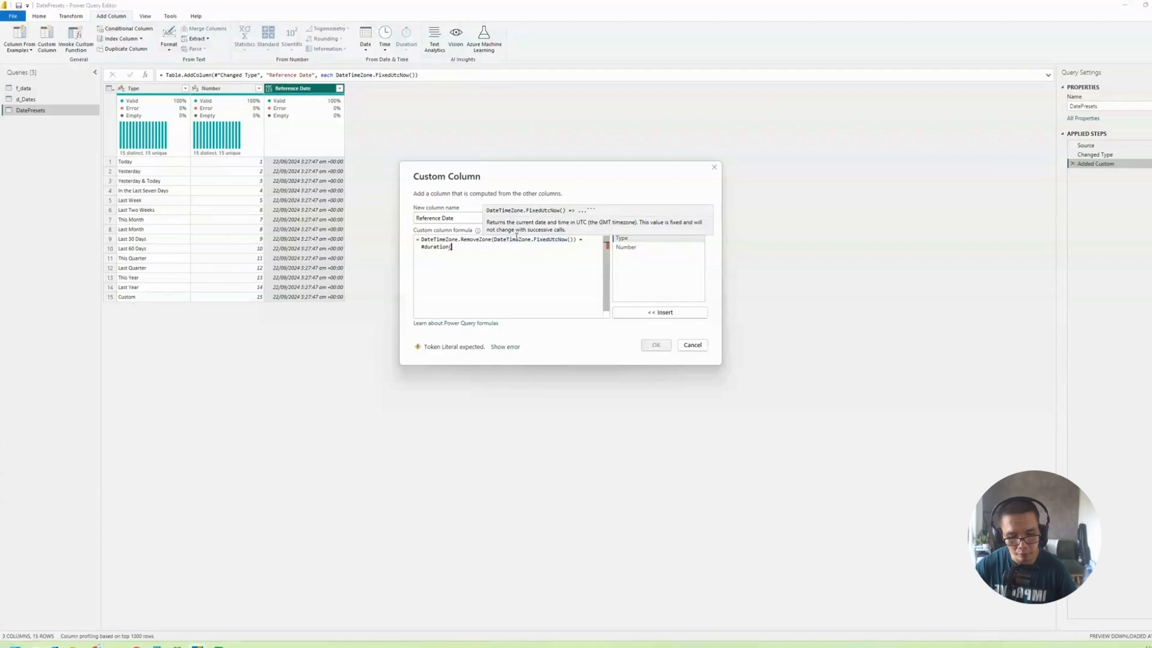
type("0,")
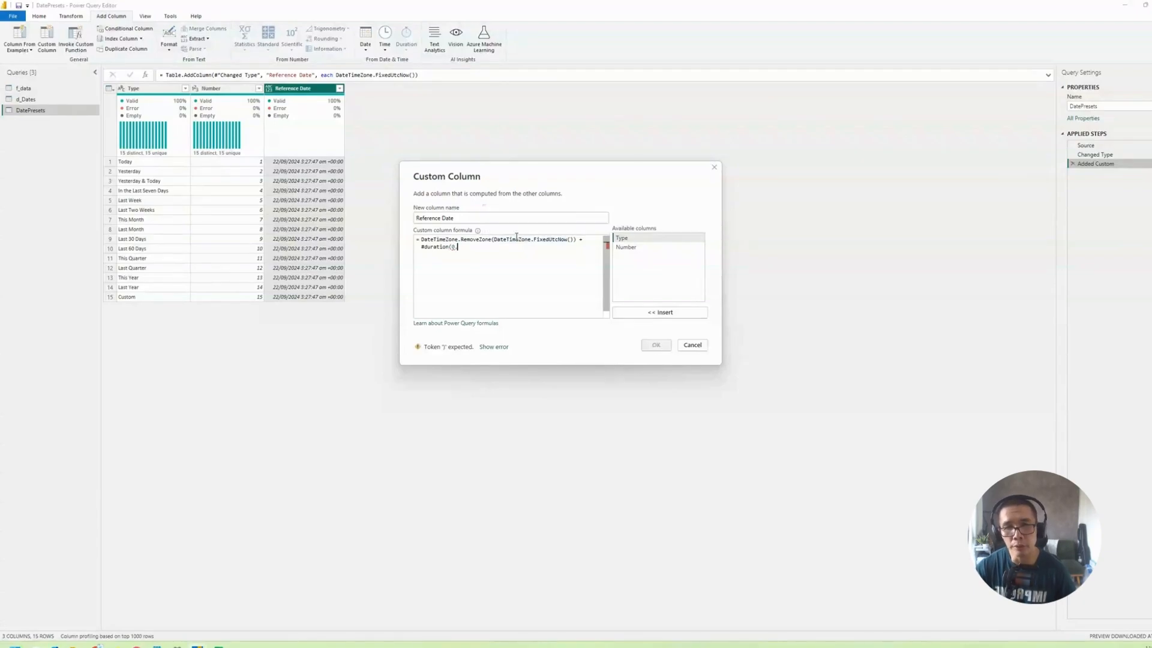
type("0,")
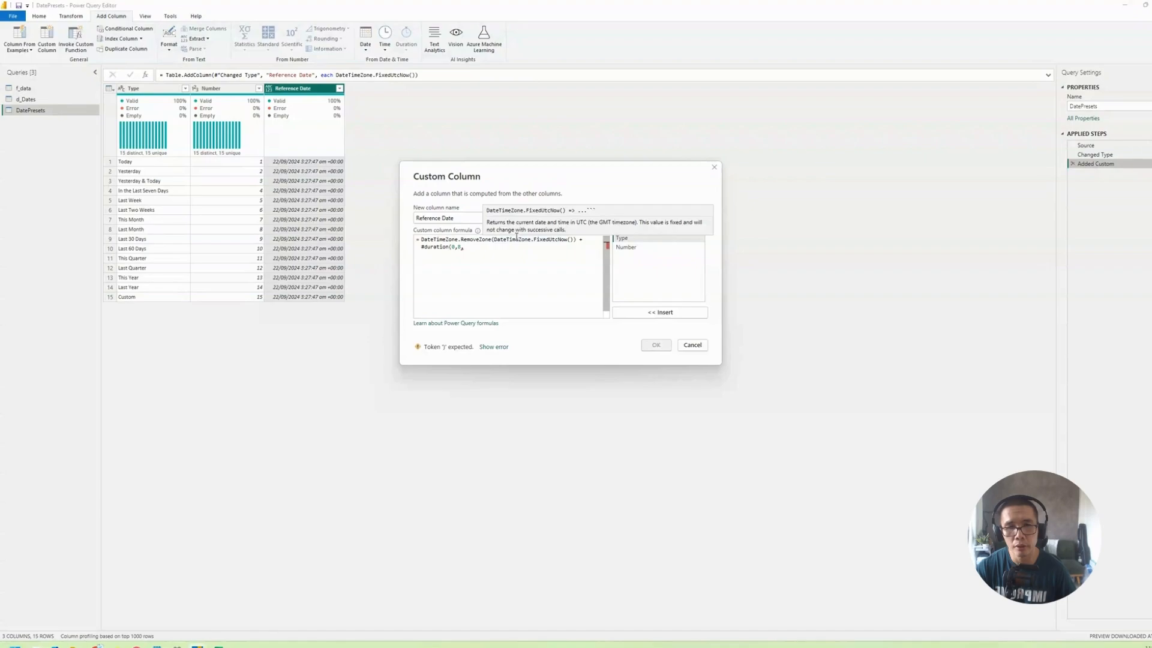
type("0,")
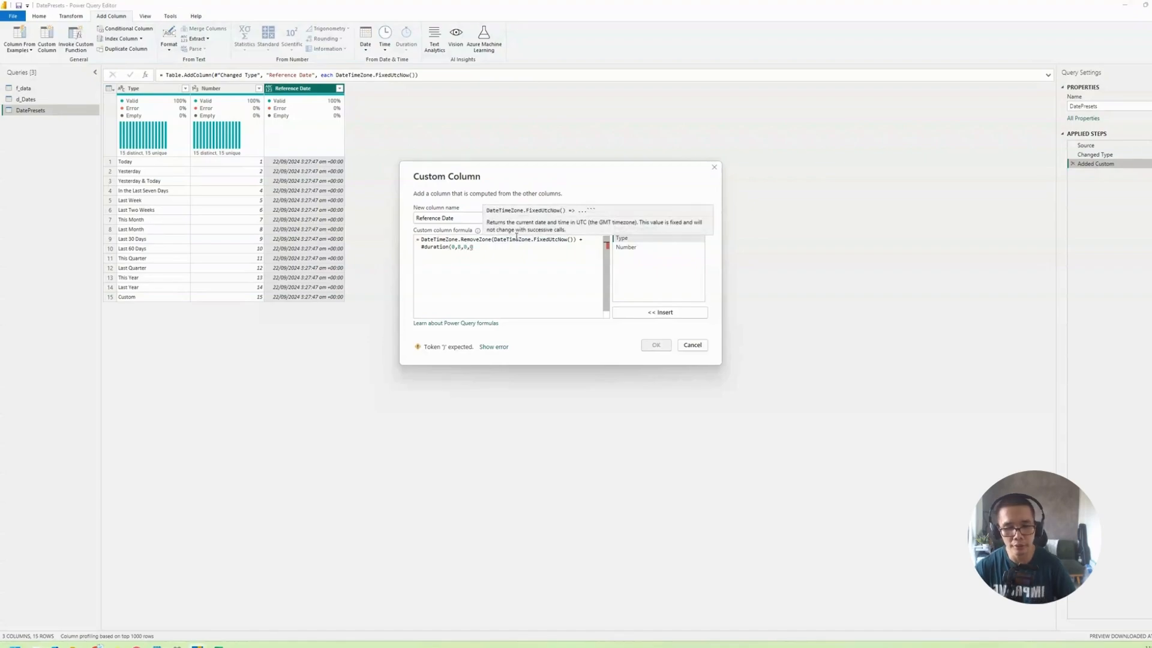
type("0")
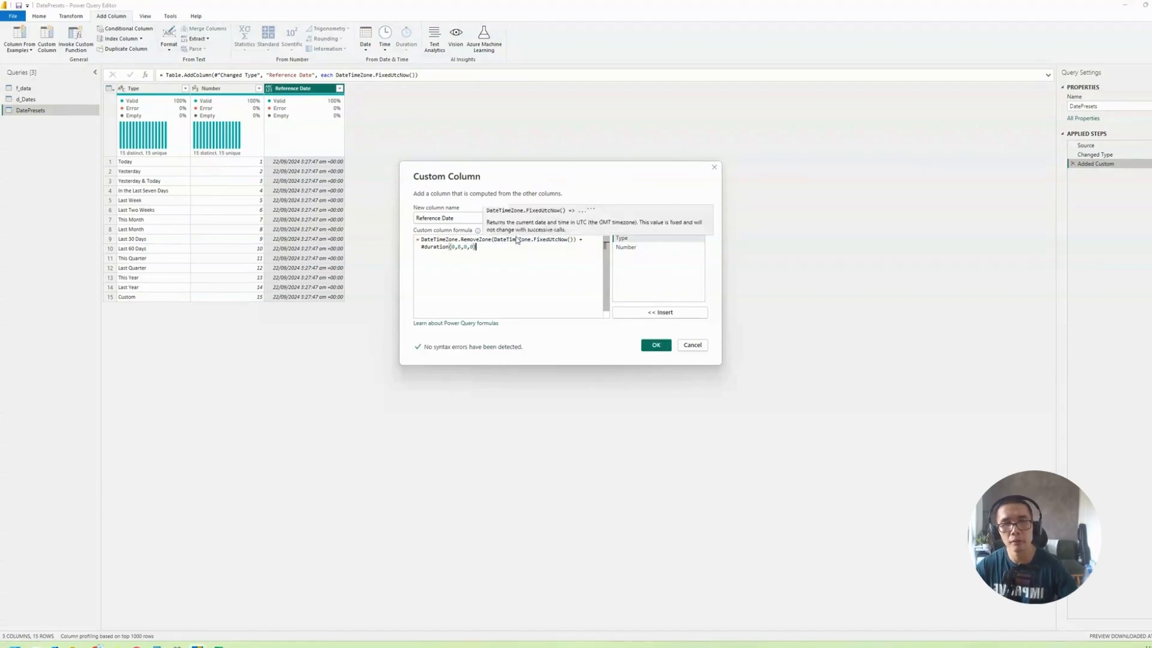
left_click(656, 345)
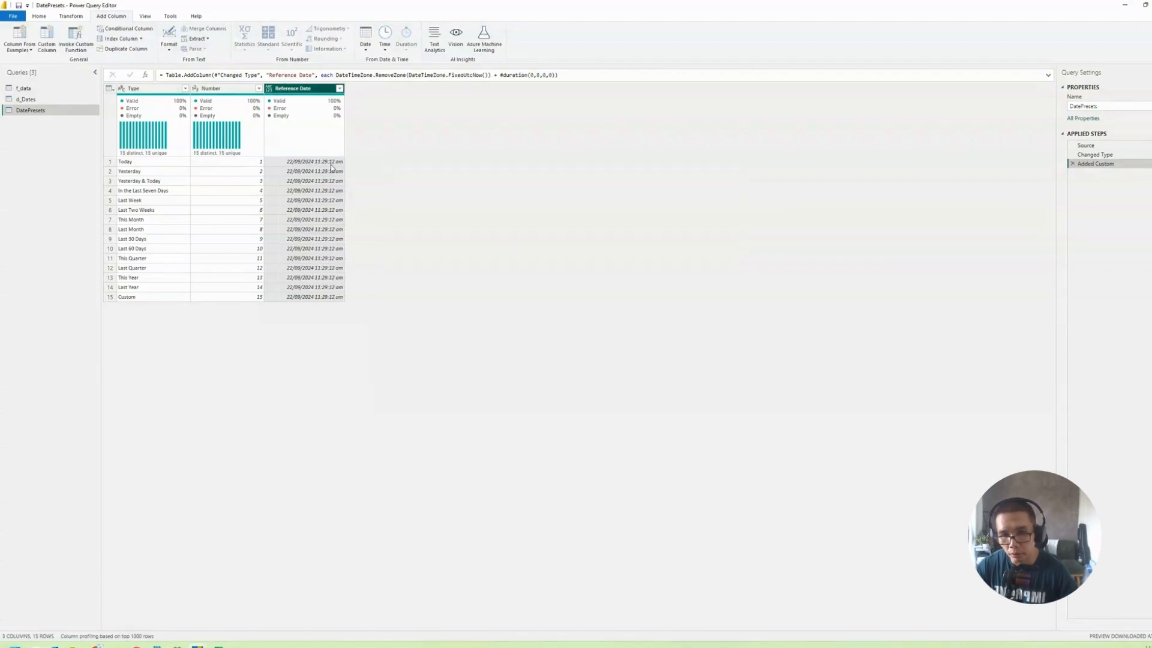
Edit the Reference Date column again, wrap the whole formula in Date.From(), and apply it.
left_click(1149, 164)
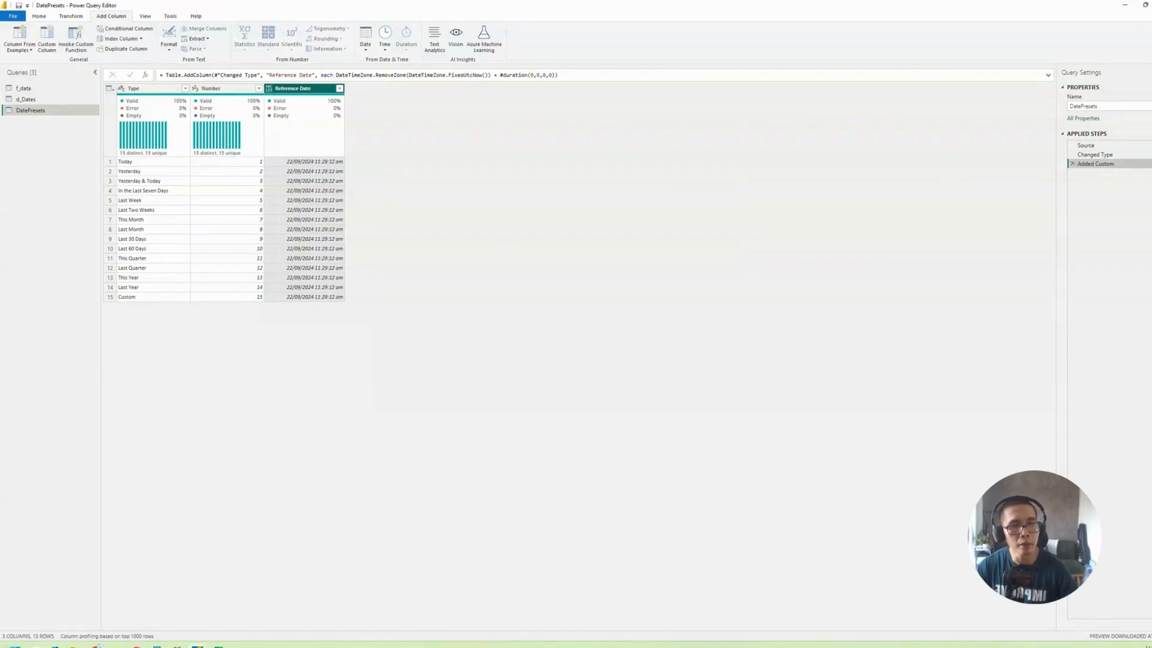
left_click(451, 297)
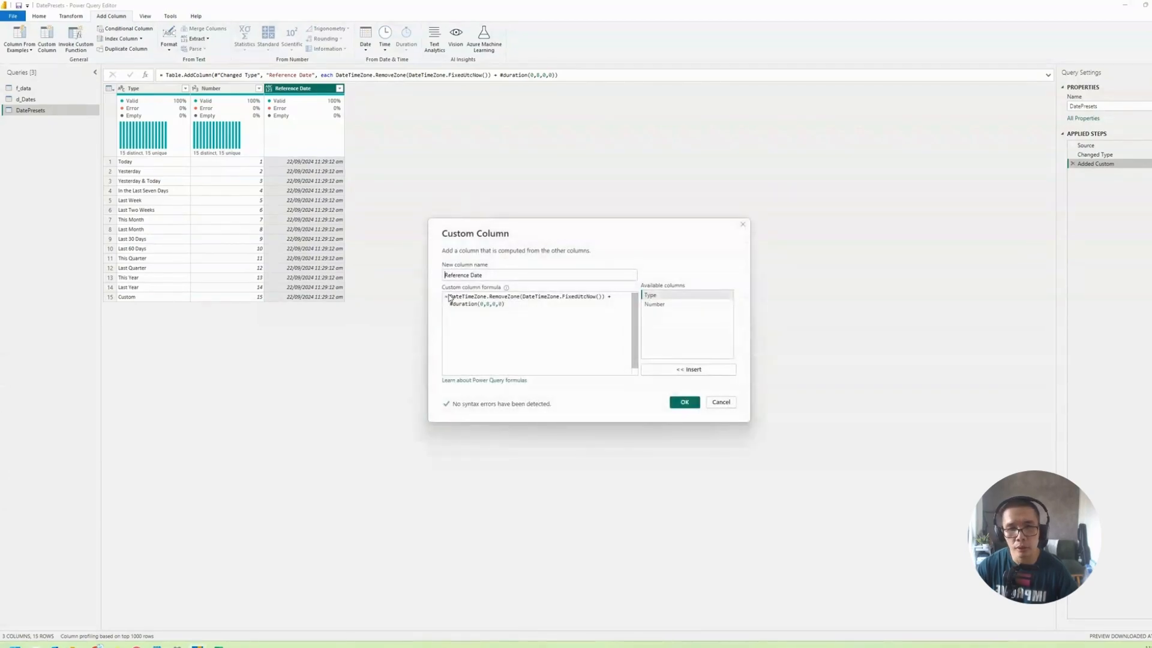
type("Date")
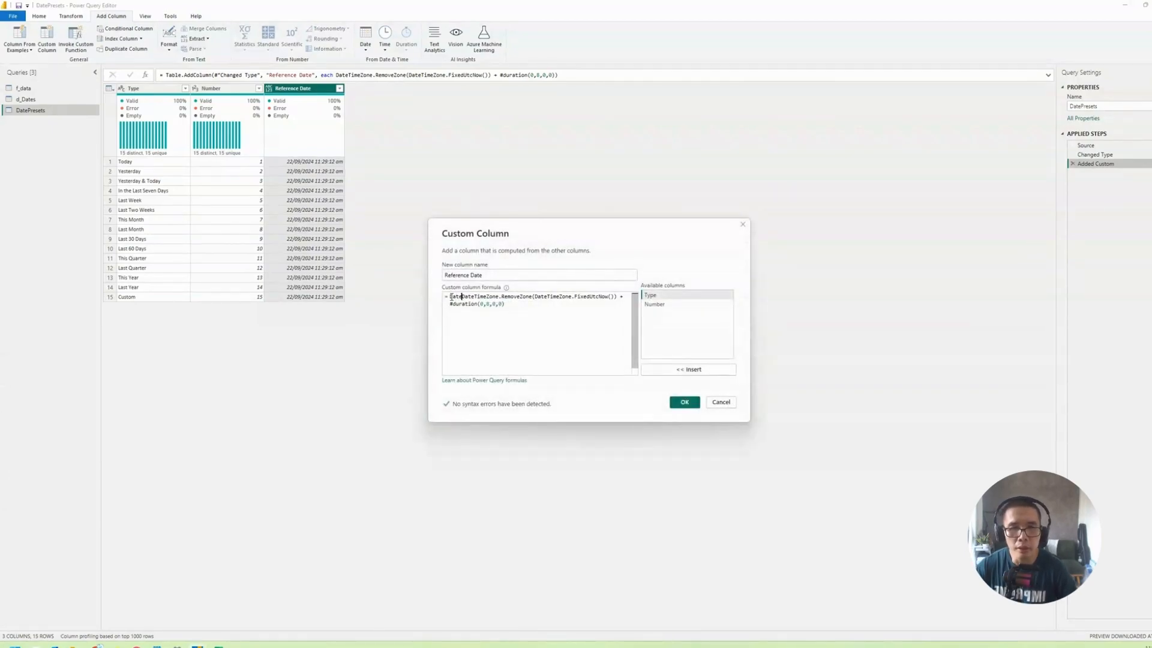
type(".From(")
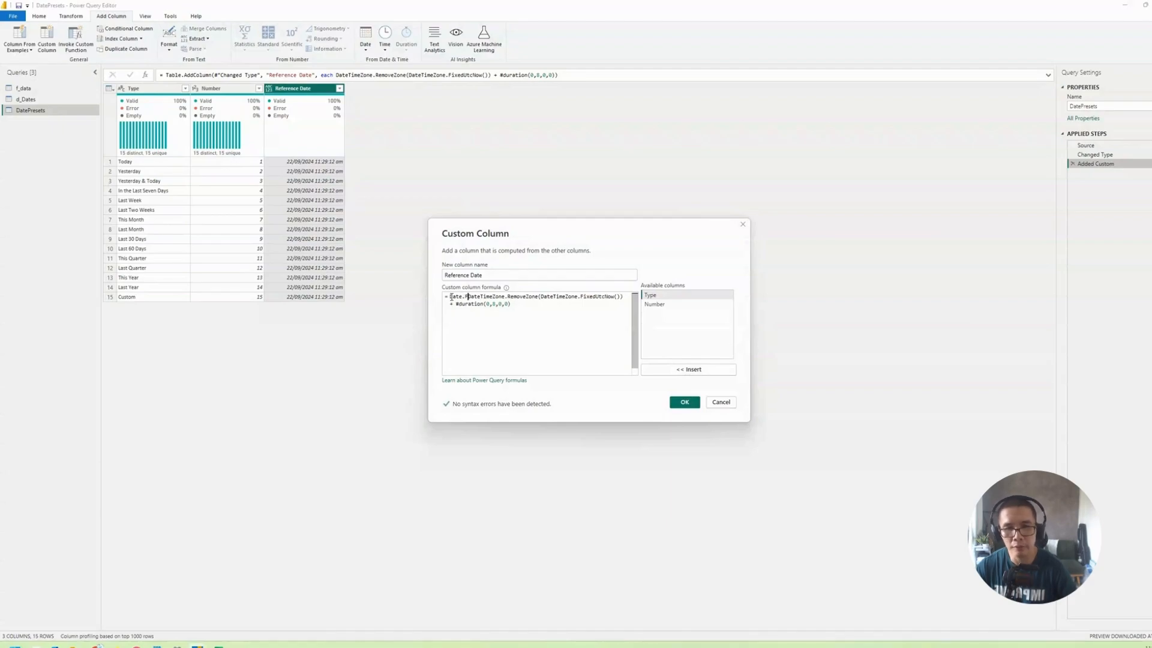
left_click(550, 306)
type(")")
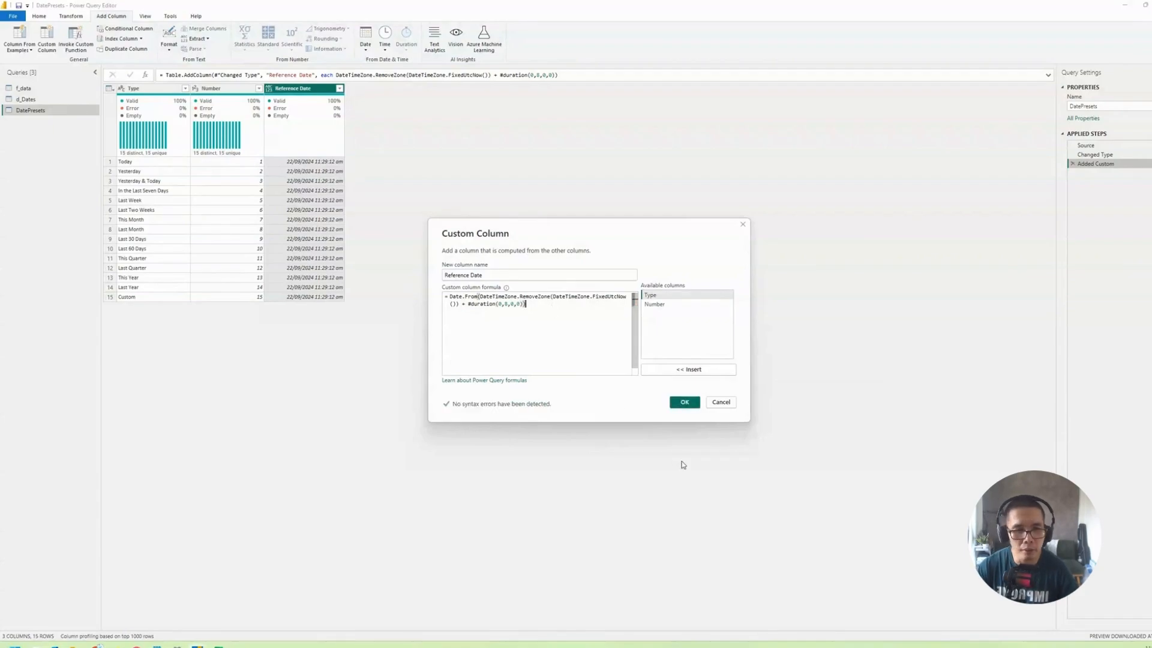
left_click(677, 400)
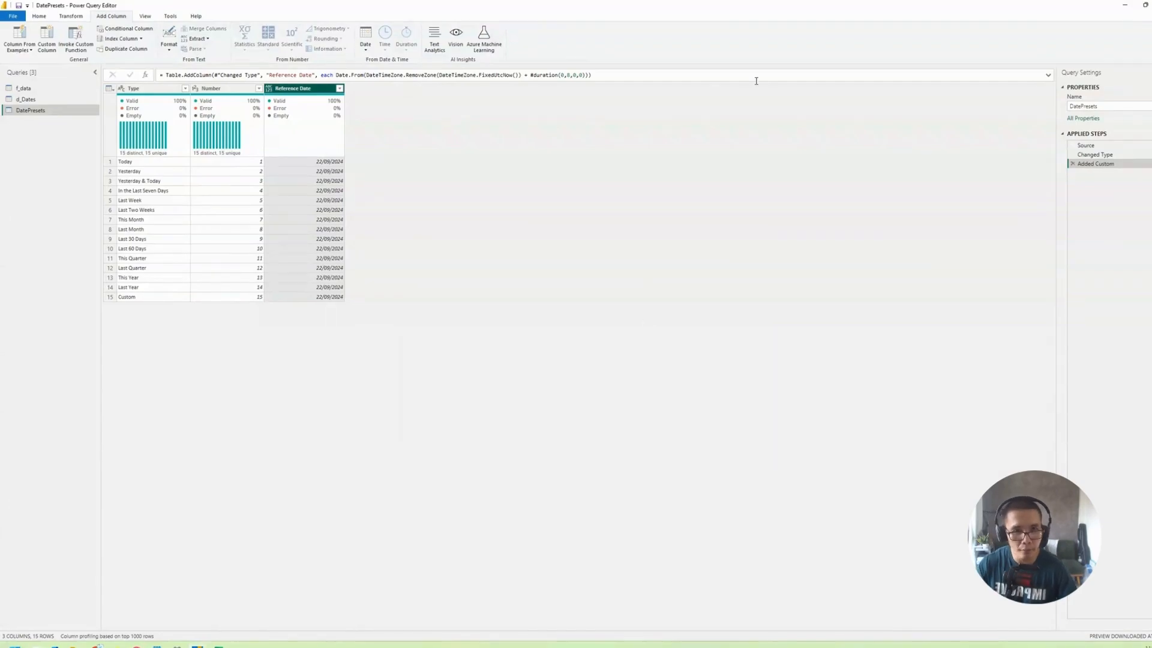
Reopen the Reference Date column, select its entire formula for reuse, and switch to the Power BI dataflow page in the browser.
left_click(1147, 164)
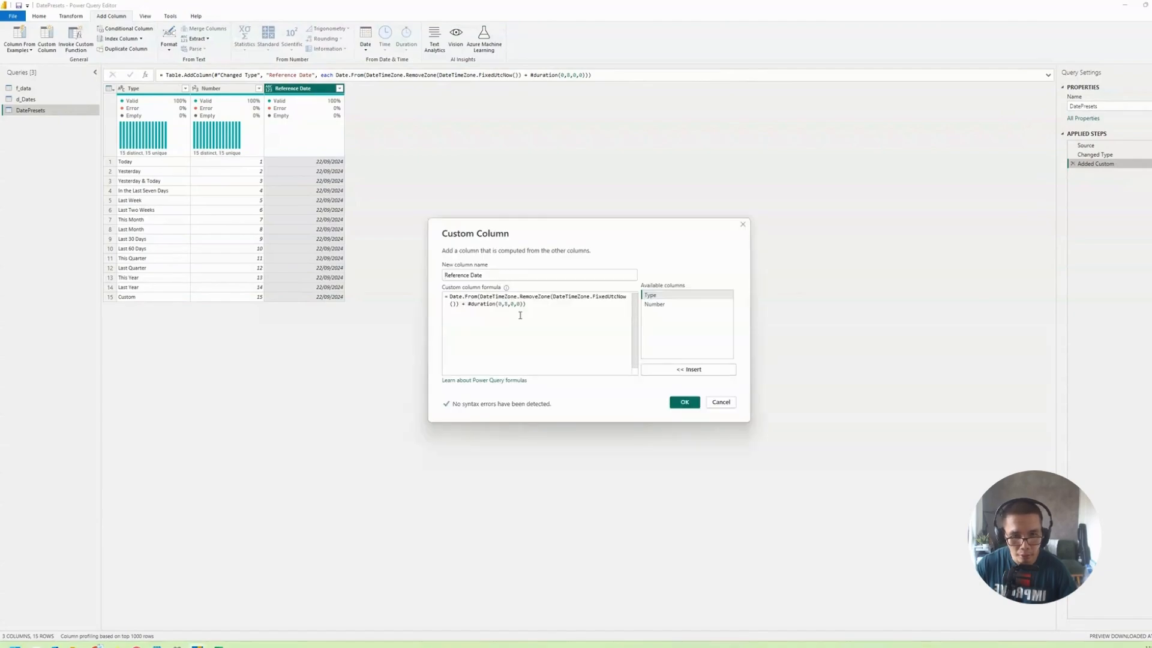
key("ctrl+a")
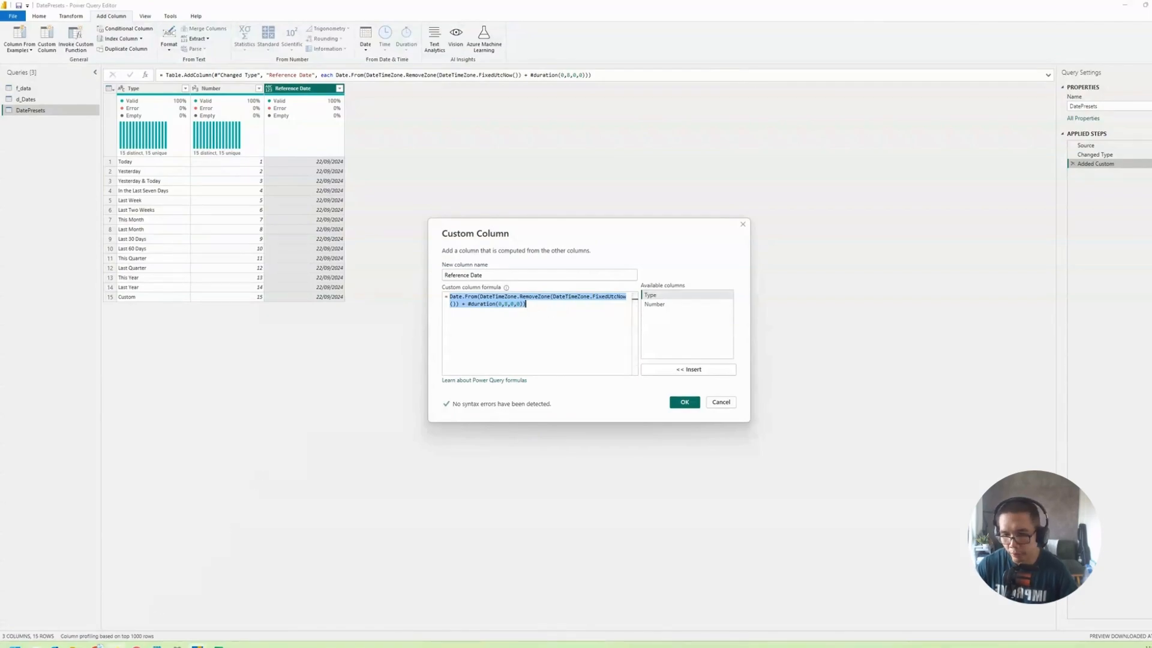
left_click(117, 646)
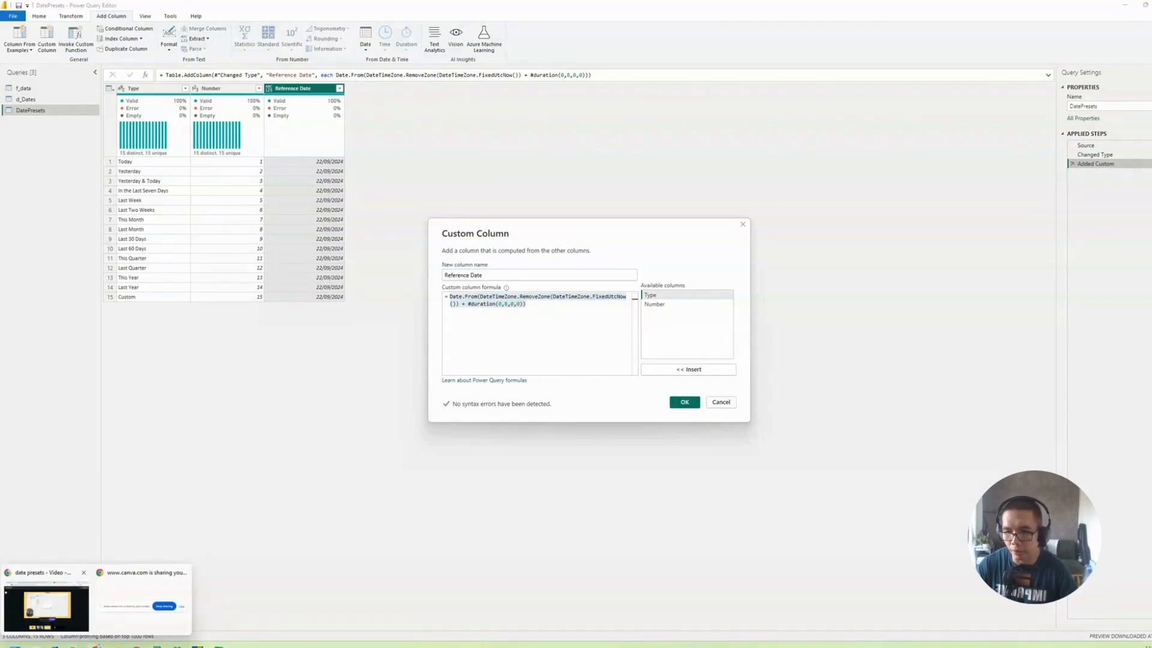
left_click(67, 627)
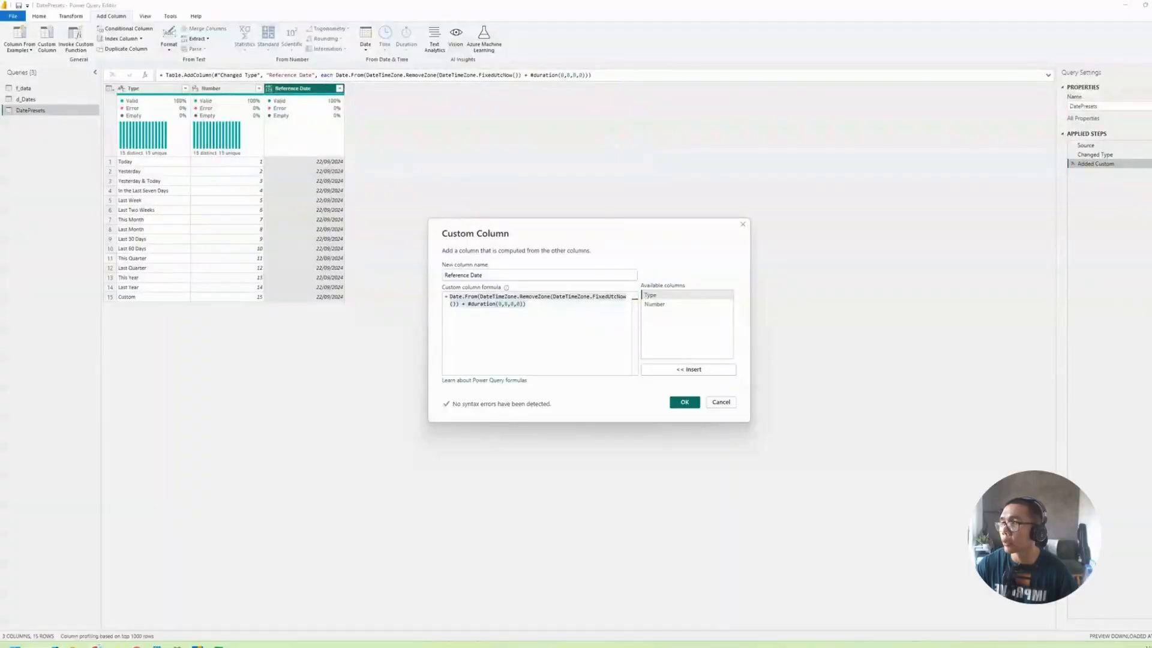
left_click_drag(0, 93, 624, 150)
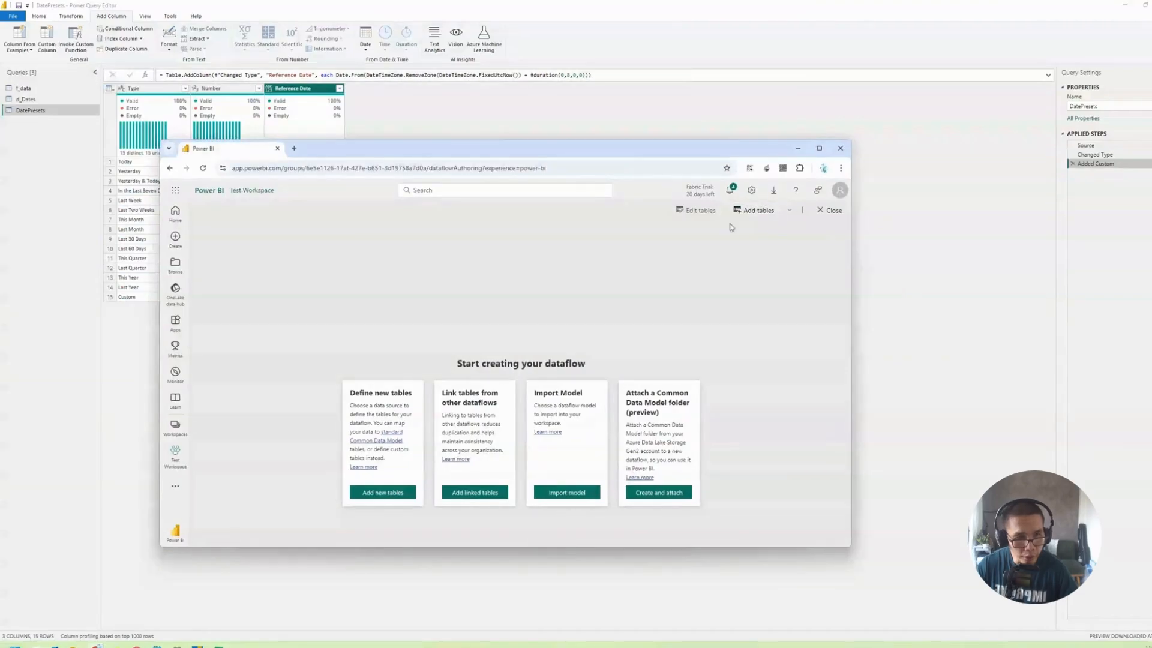
Add a table to the new dataflow, search the data sources for blank, and choose Blank query.
left_click(750, 213)
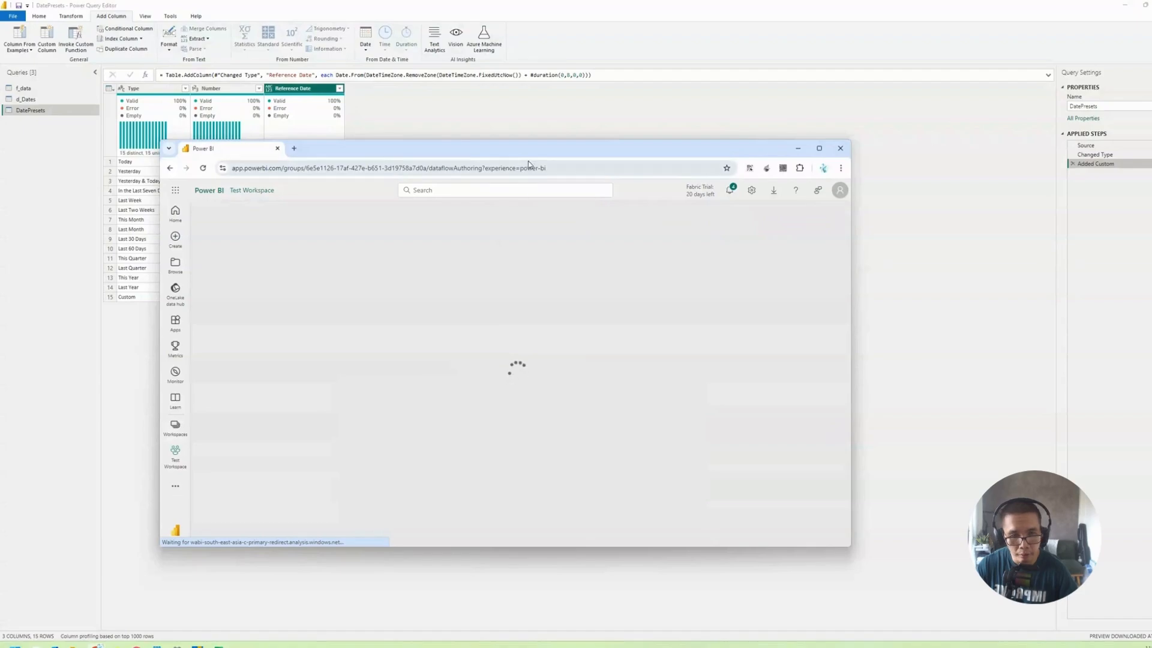
left_click_drag(529, 156, 551, 122)
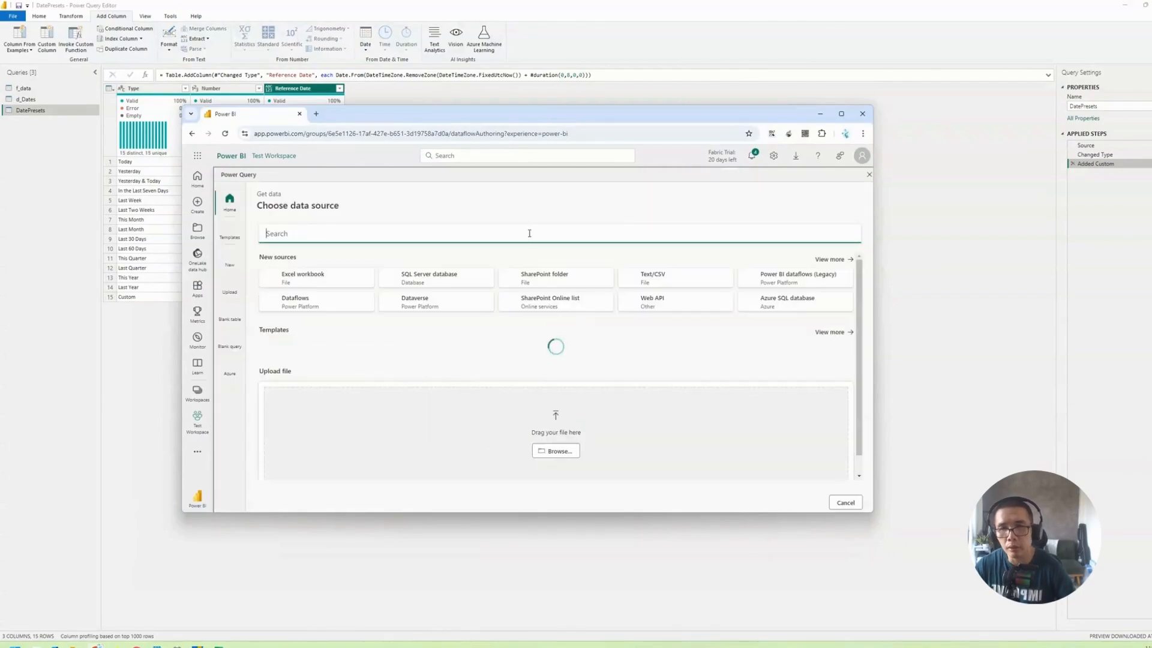
type("blank")
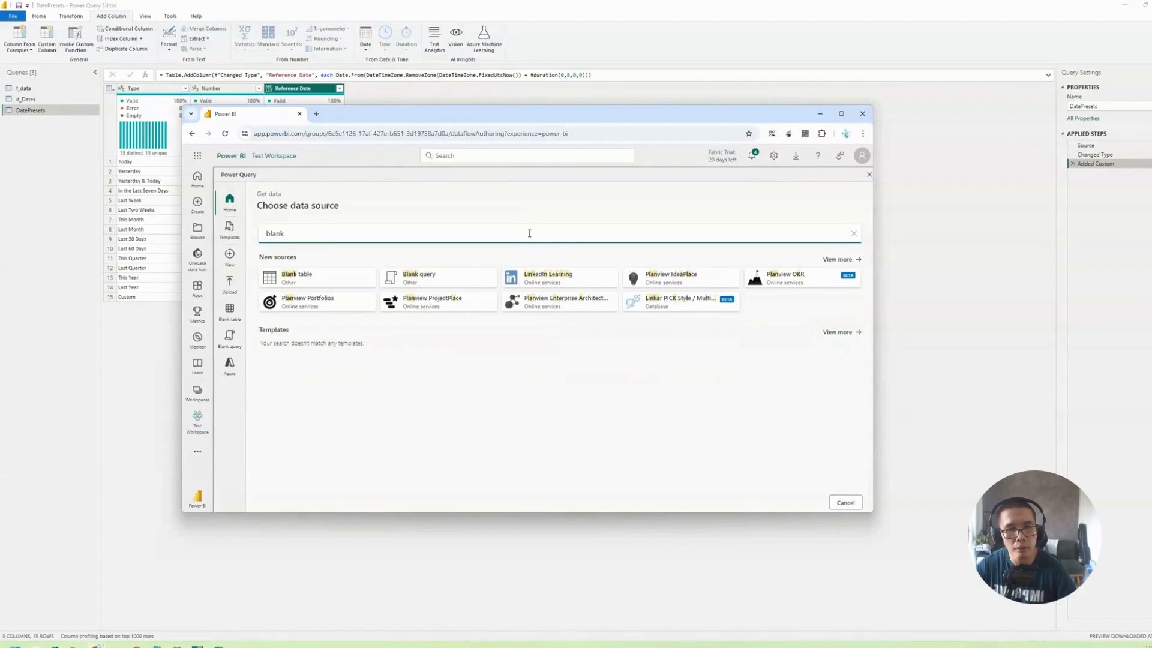
left_click(444, 279)
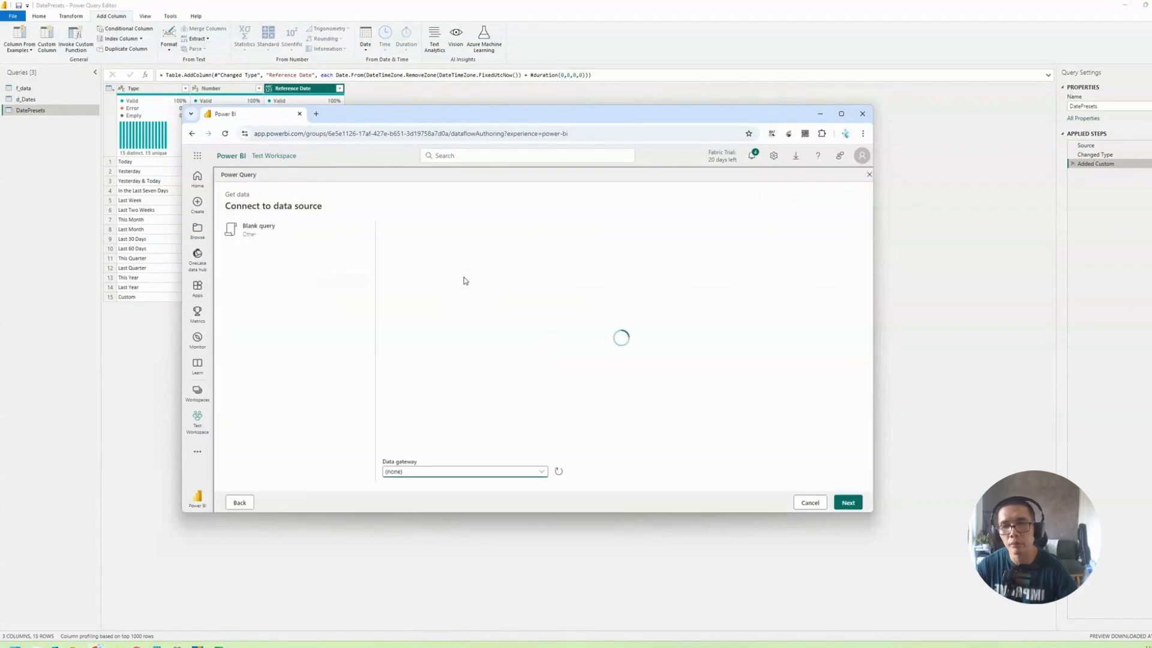
Create the blank query with Date.From(DateTimeZone.RemoveZone(DateTimeZone.FixedUtcNow()) + #duration(0,8,0,0)), apply it, and try subtracting the duration instead.
left_click(858, 505)
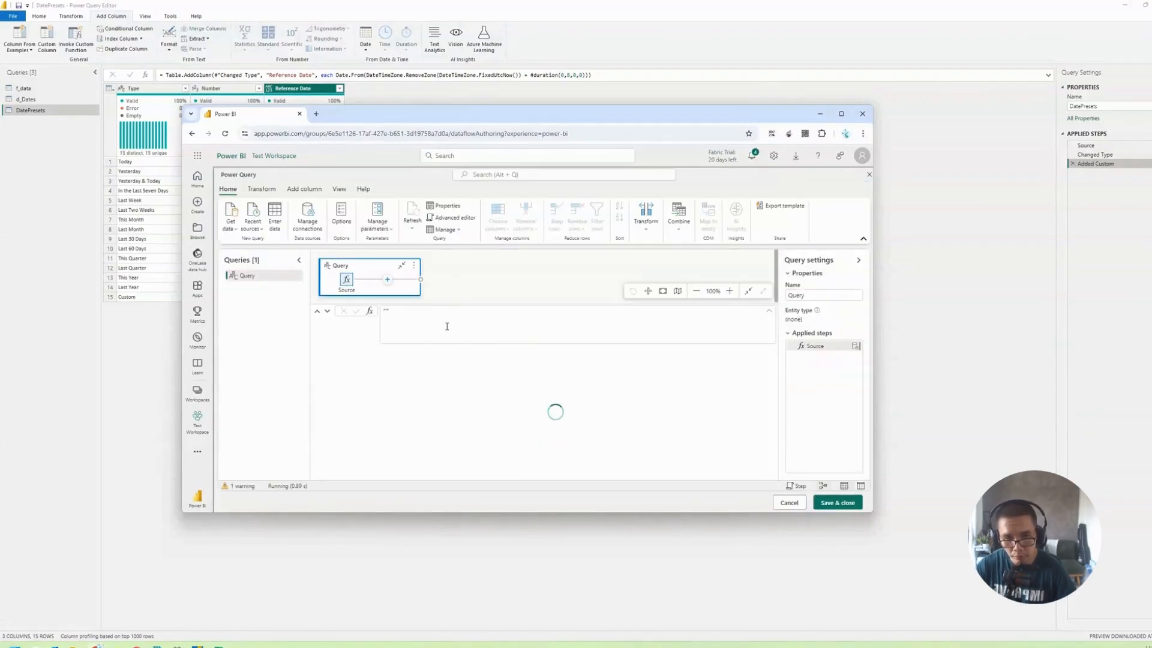
type("Date.From(DateTimeZone.RemoveZone(DateTimeZone.FixedUtcNow()) + #duration(0,8,0,0))")
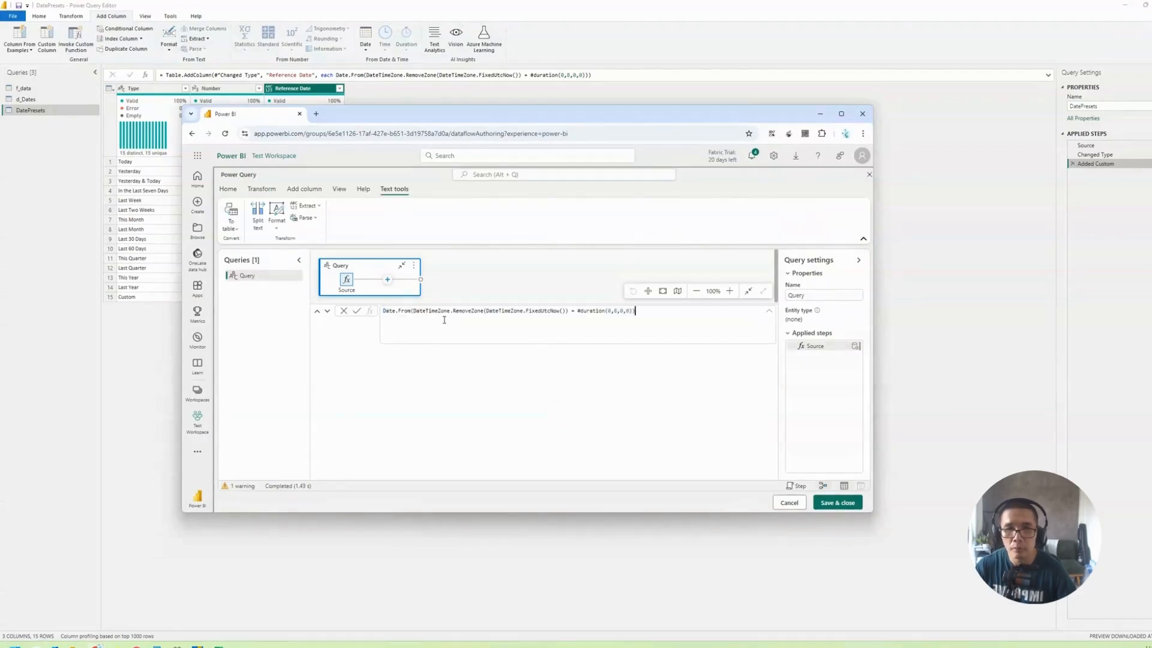
key("Return")
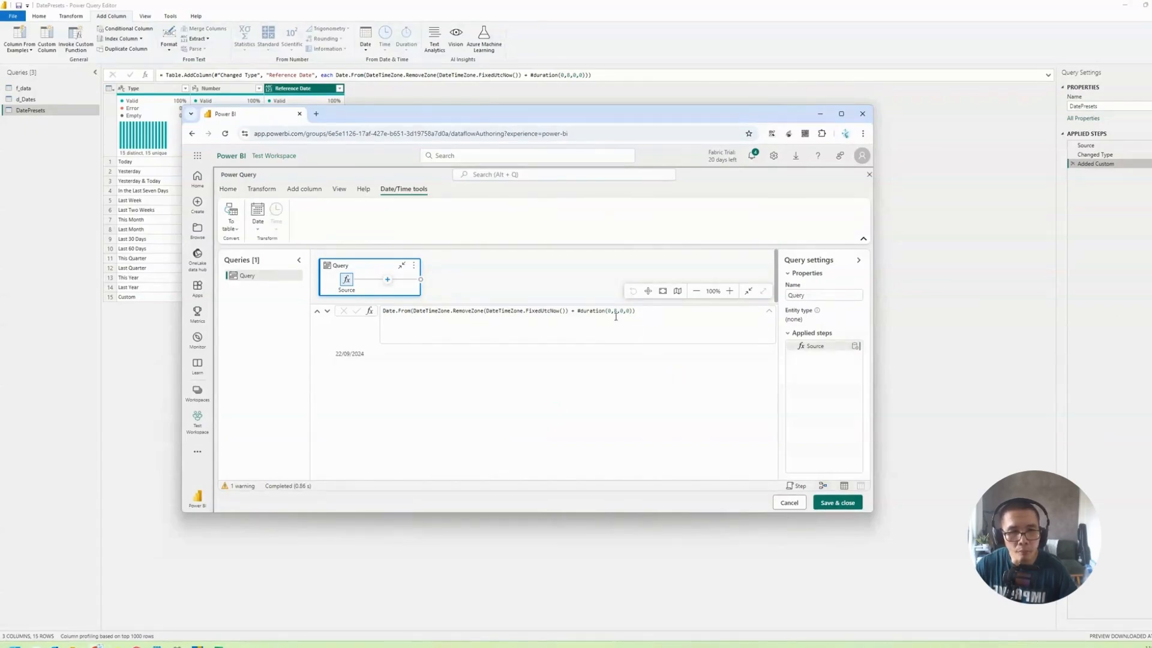
left_click(571, 311)
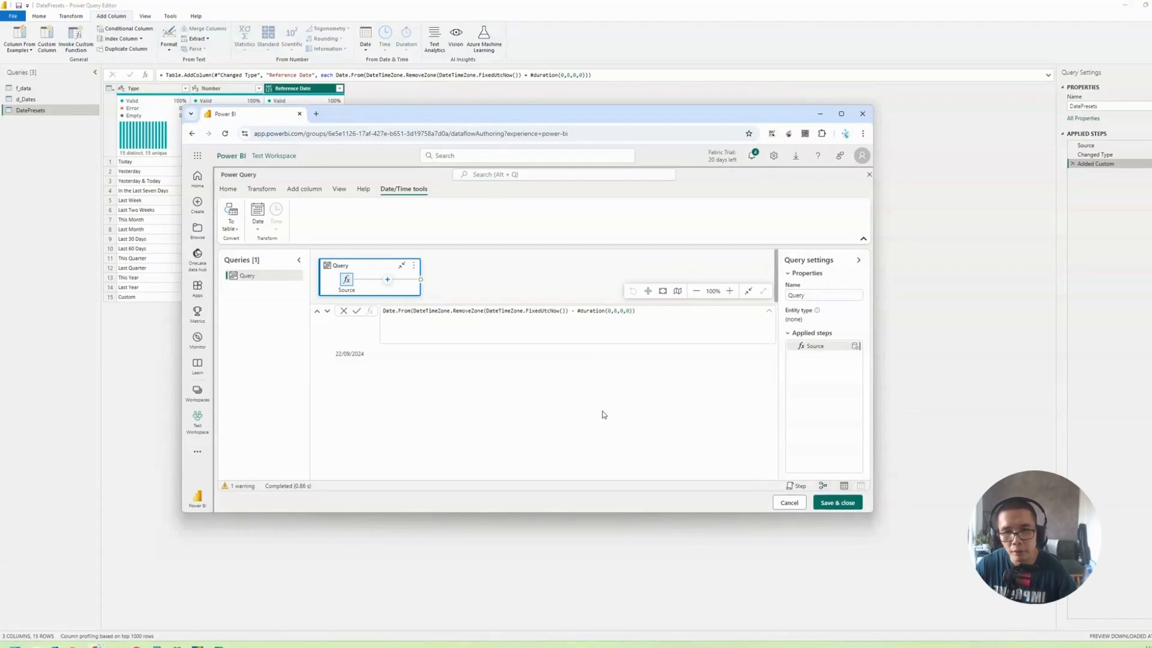
key("Return")
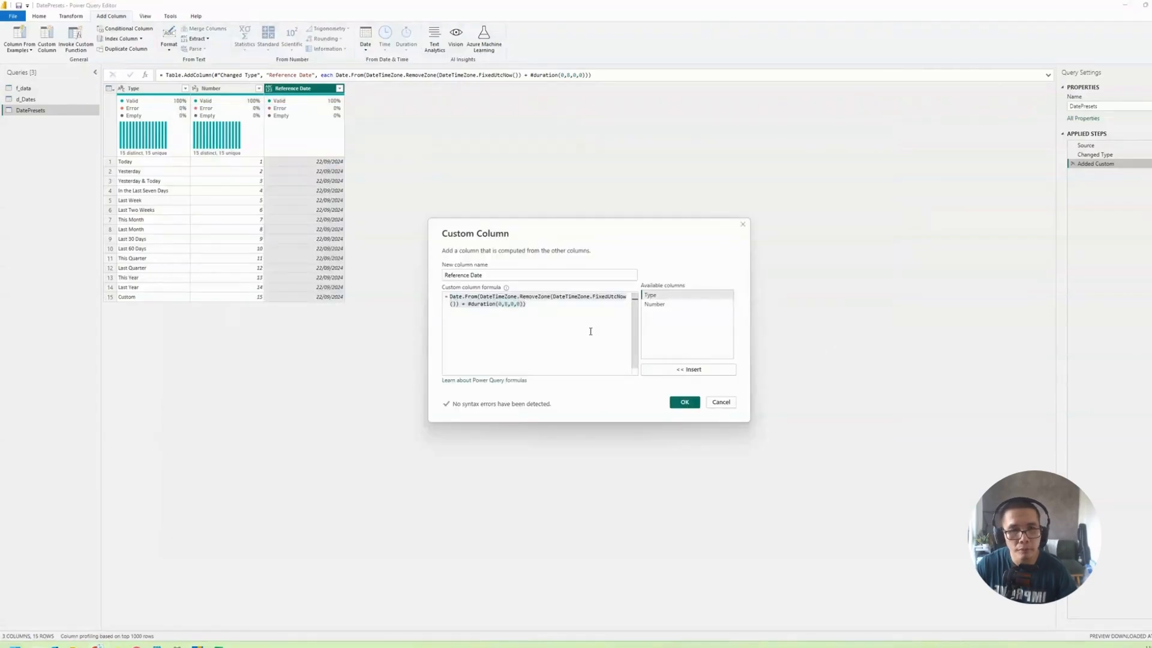
Back in Power Query Editor, accept the Reference Date column formula and append type date as its column type argument.
left_click(684, 403)
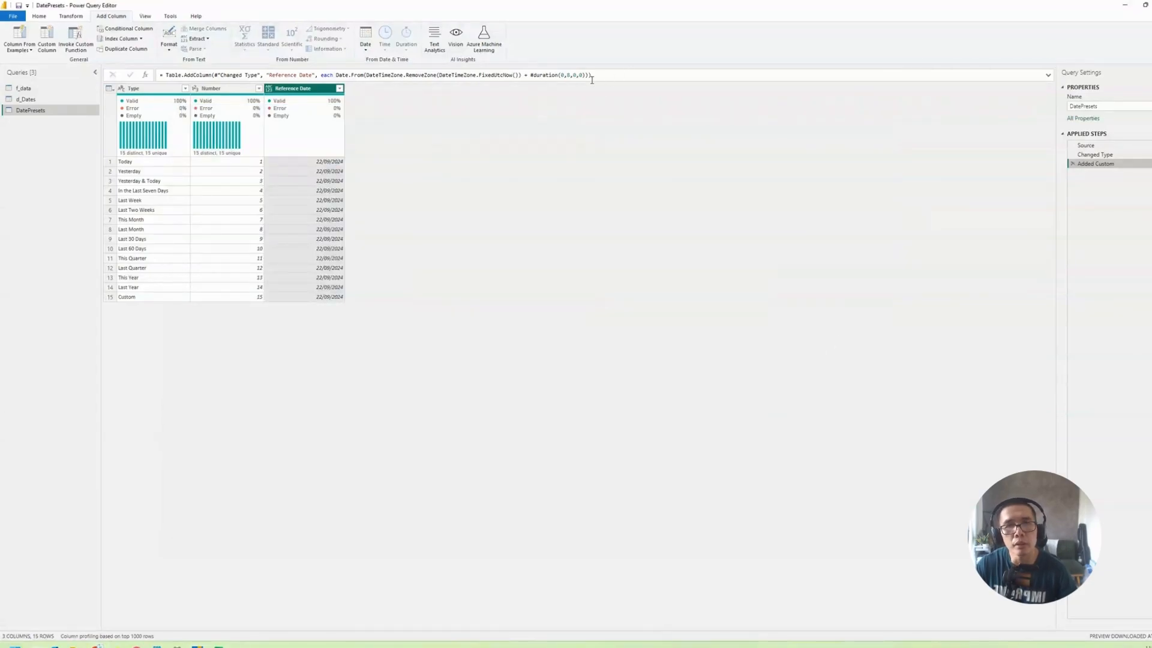
left_click(591, 76)
type(", t")
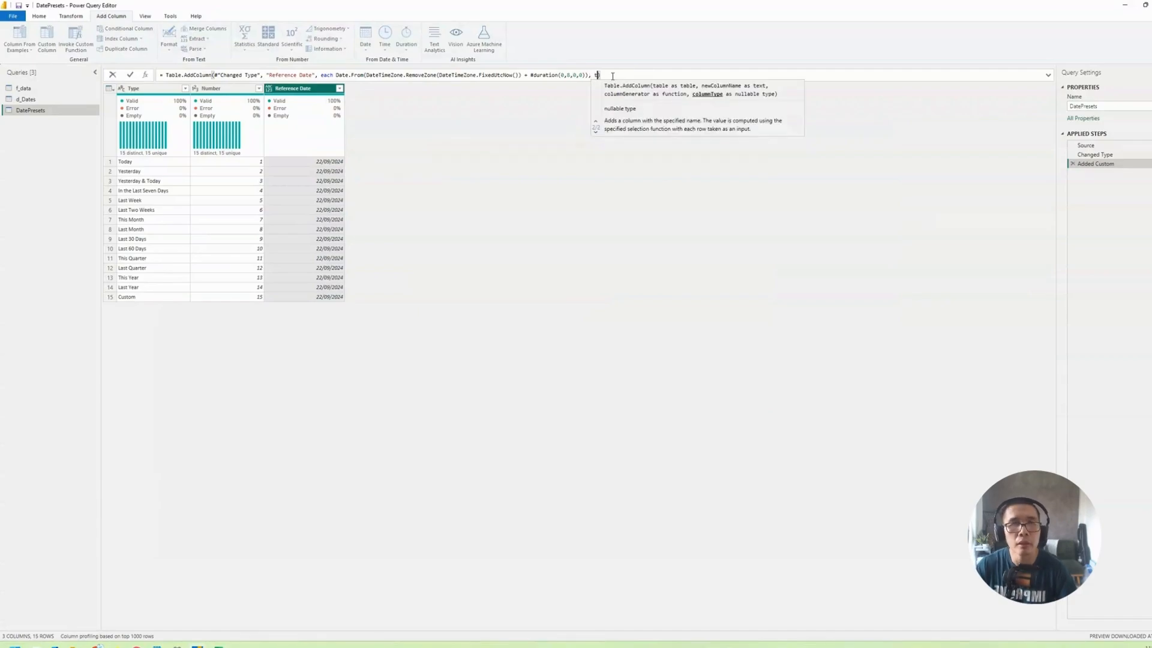
type("ype date")
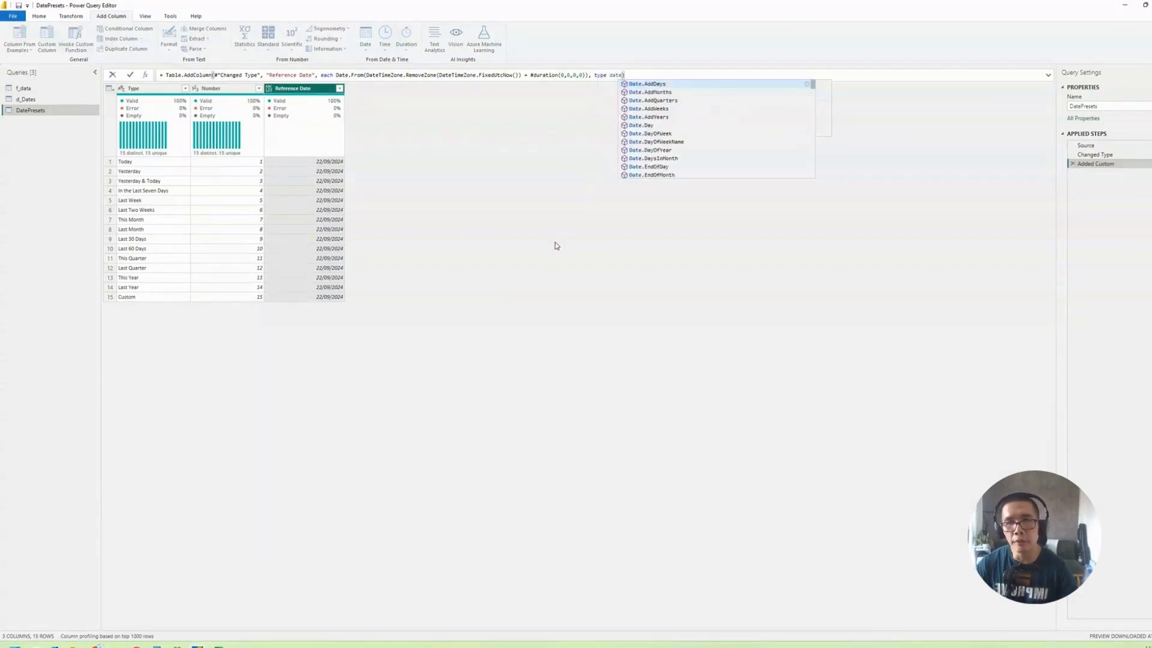
key("Return")
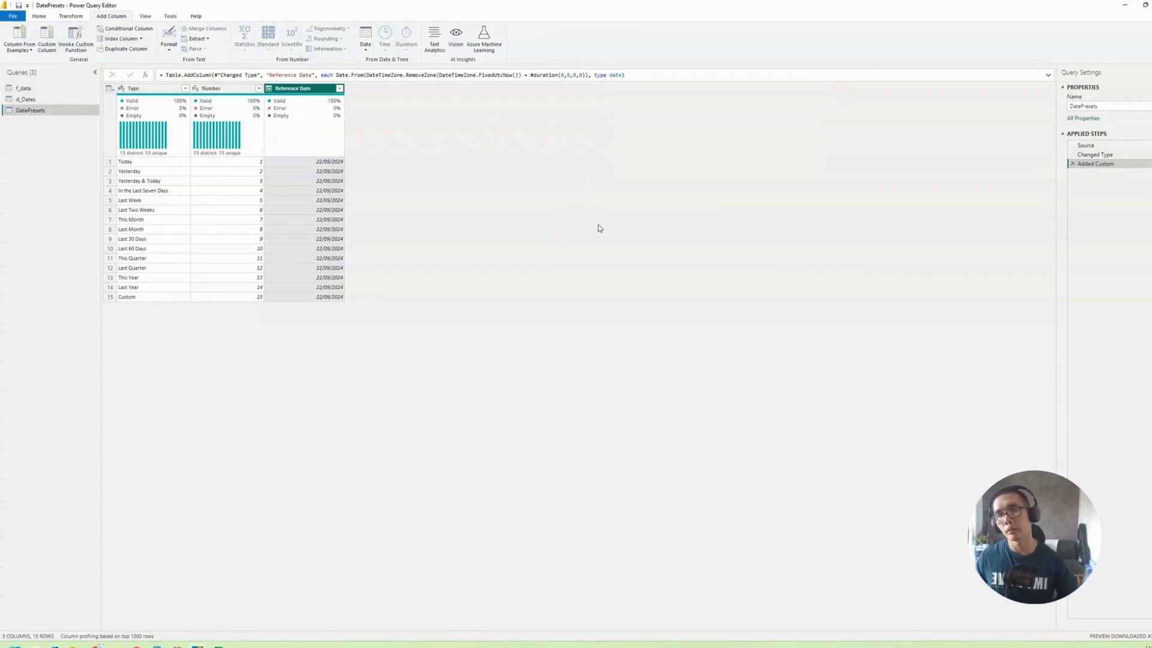
Start a new custom column in the DatePresets table and name it Start Date.
left_click(47, 39)
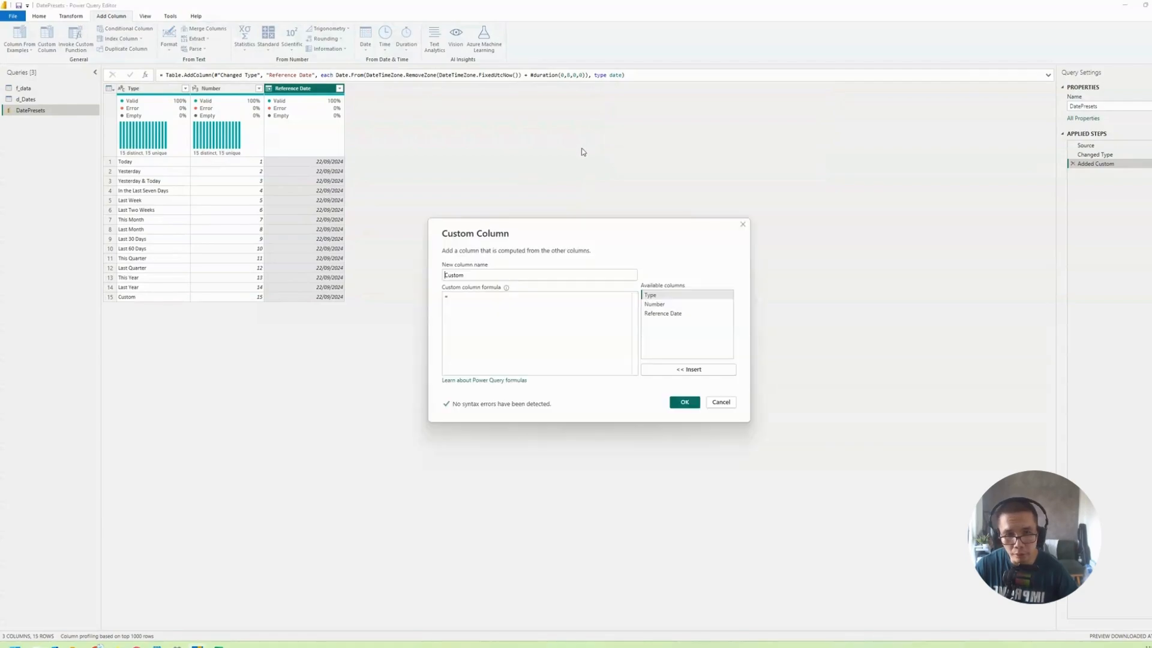
left_click_drag(540, 230, 661, 207)
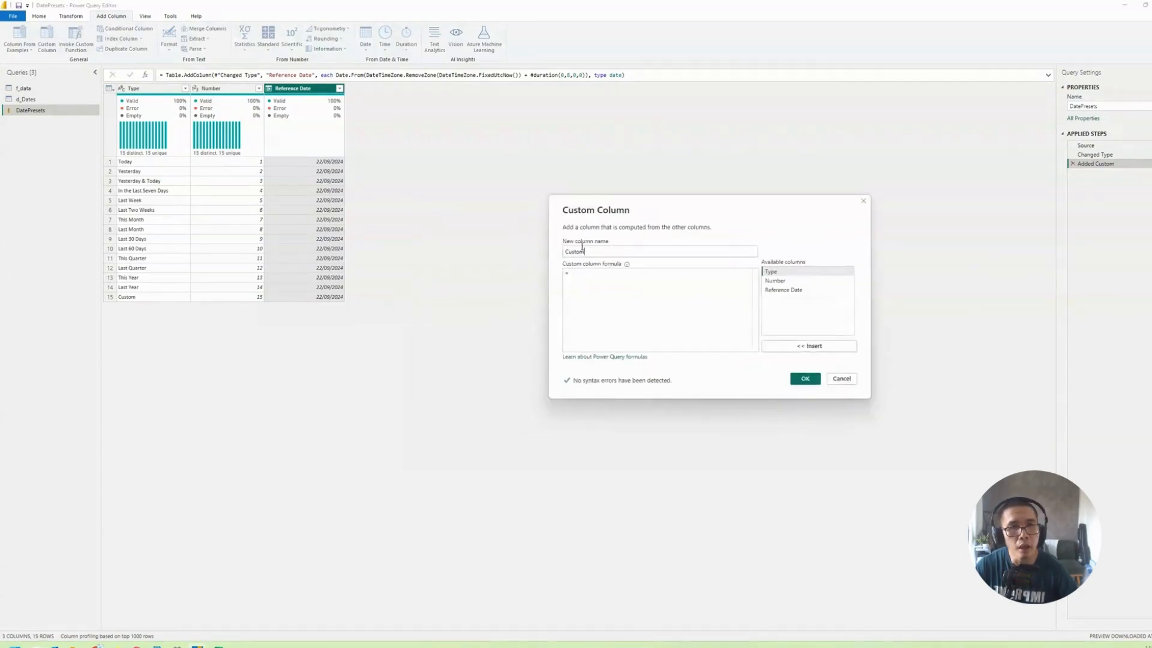
double_click(582, 249)
type("Start")
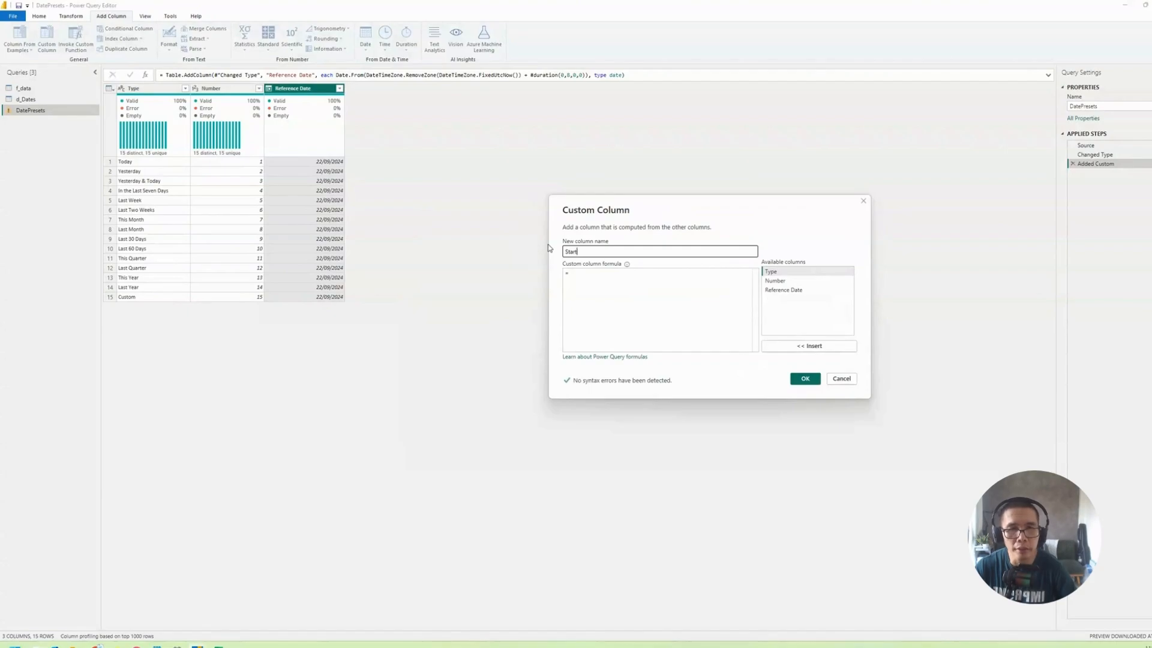
type(" Date")
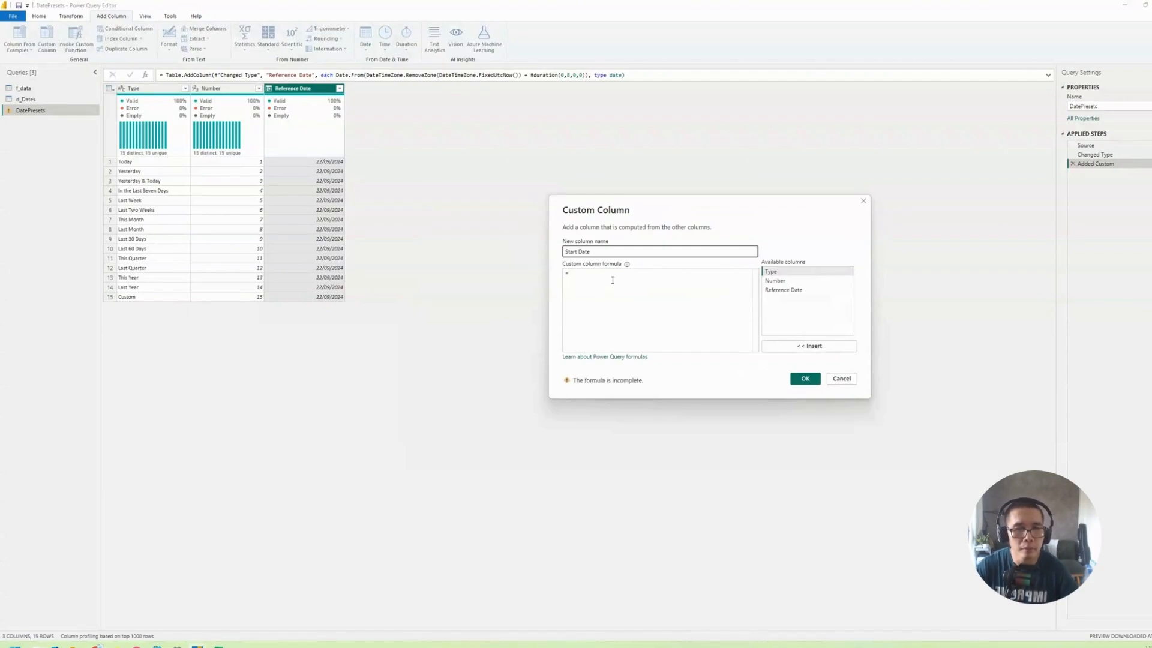
Begin the Start Date formula with a let expression that defines refdate = [Reference Date], ending the line with a comma.
left_click(613, 280)
type("let")
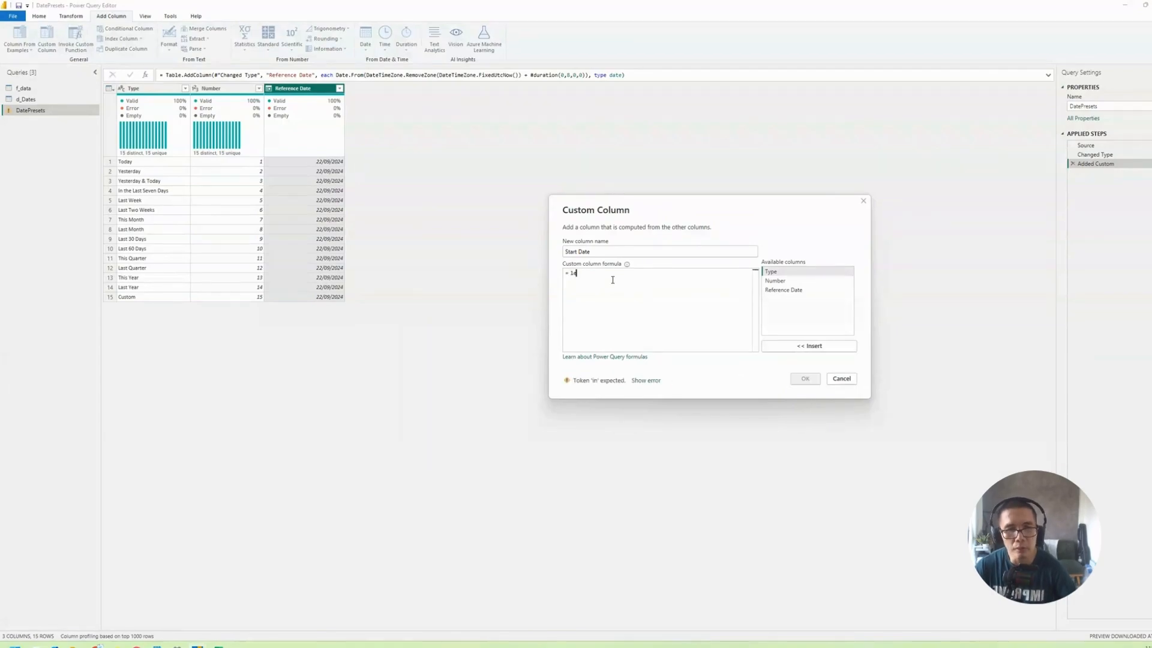
key("Return")
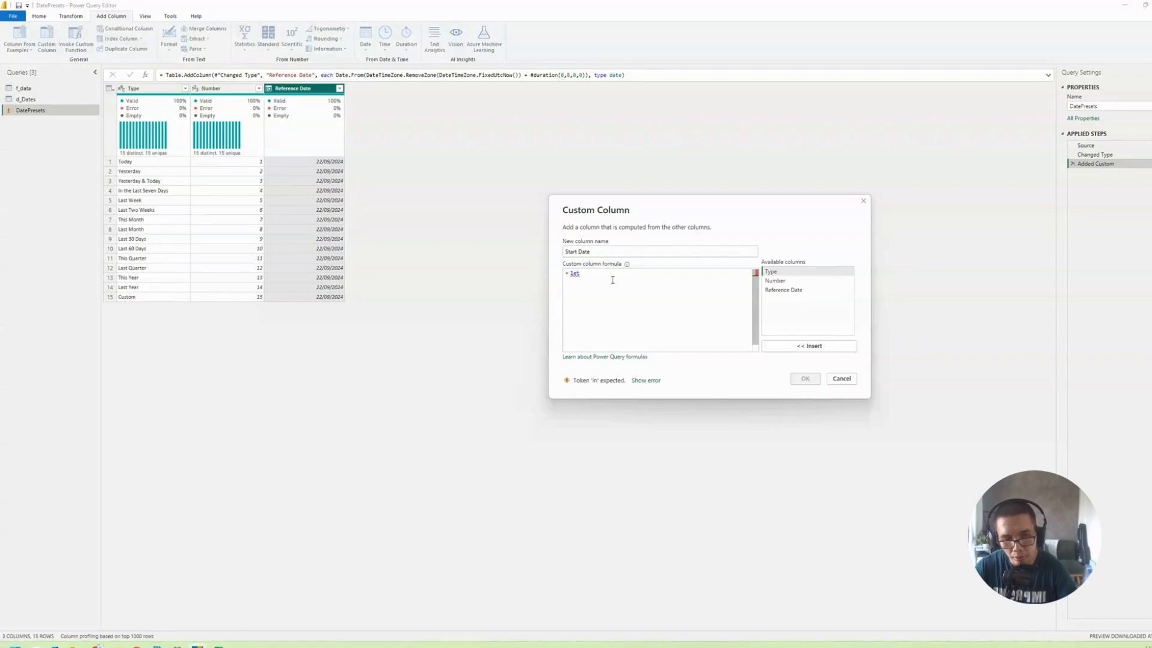
type("c")
key("BackSpace")
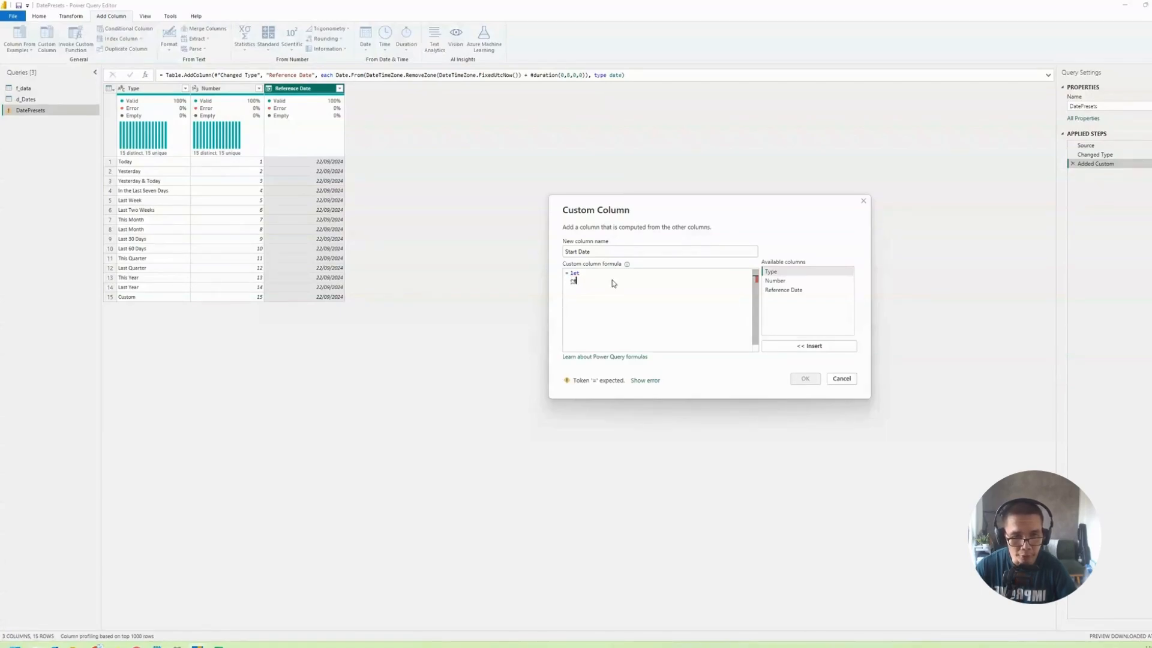
type("refde")
type("te =")
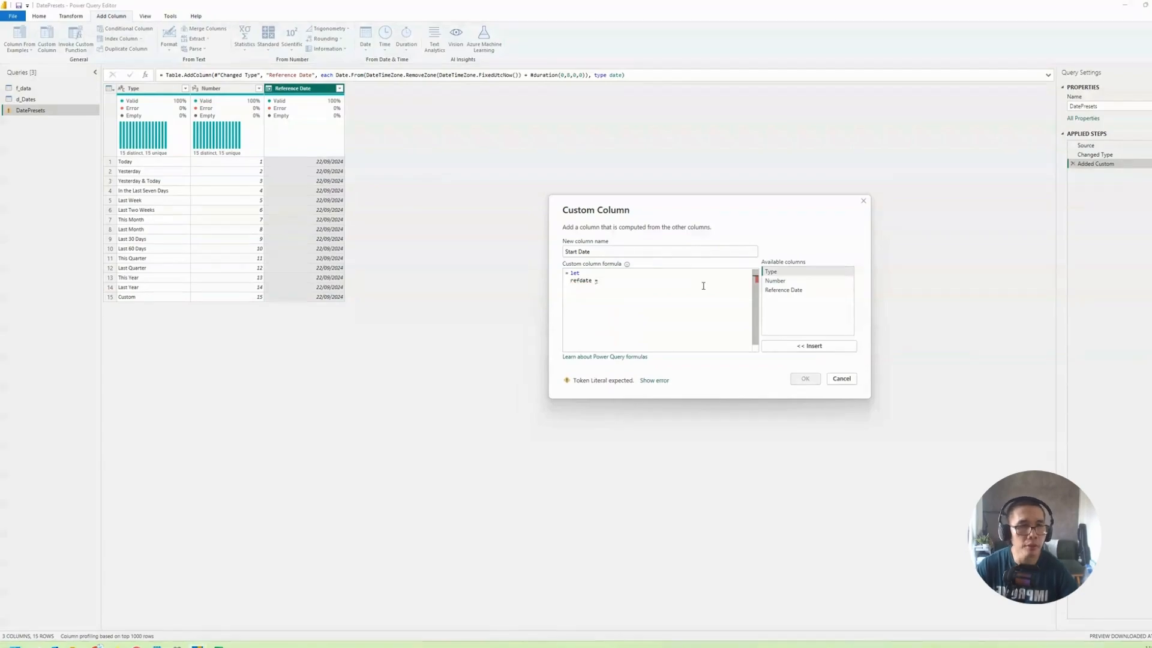
double_click(782, 291)
type(",")
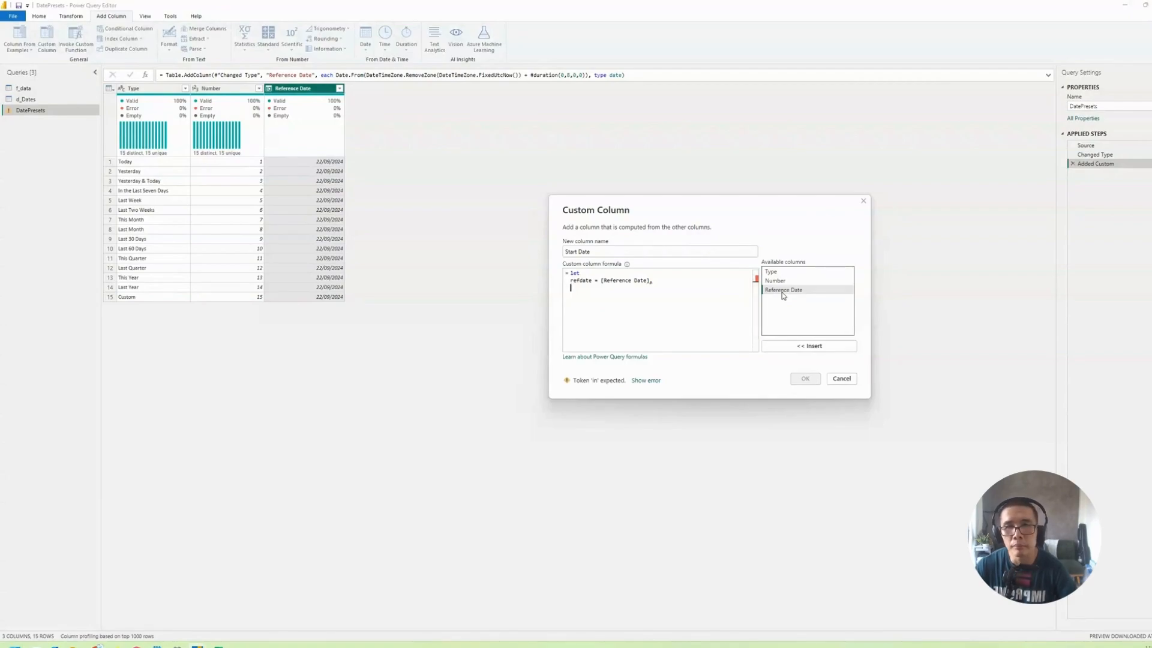
Define thisyear = Date.Year(refdate) on a new line of the Start Date formula.
key("Return")
type("thisyear")
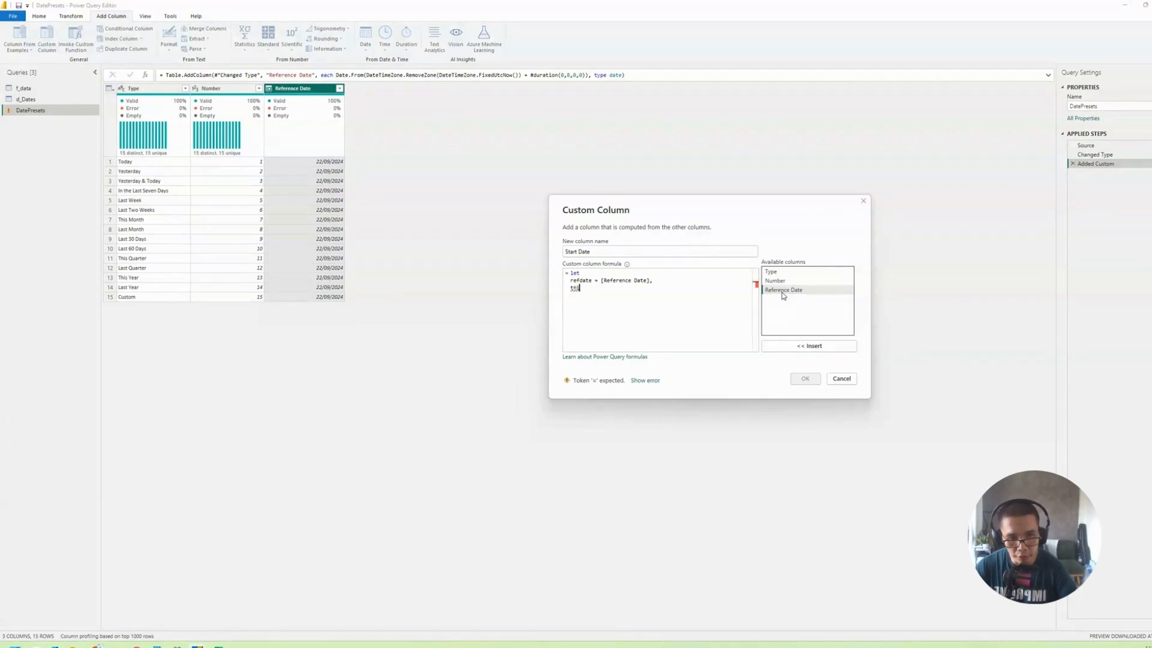
type(" =")
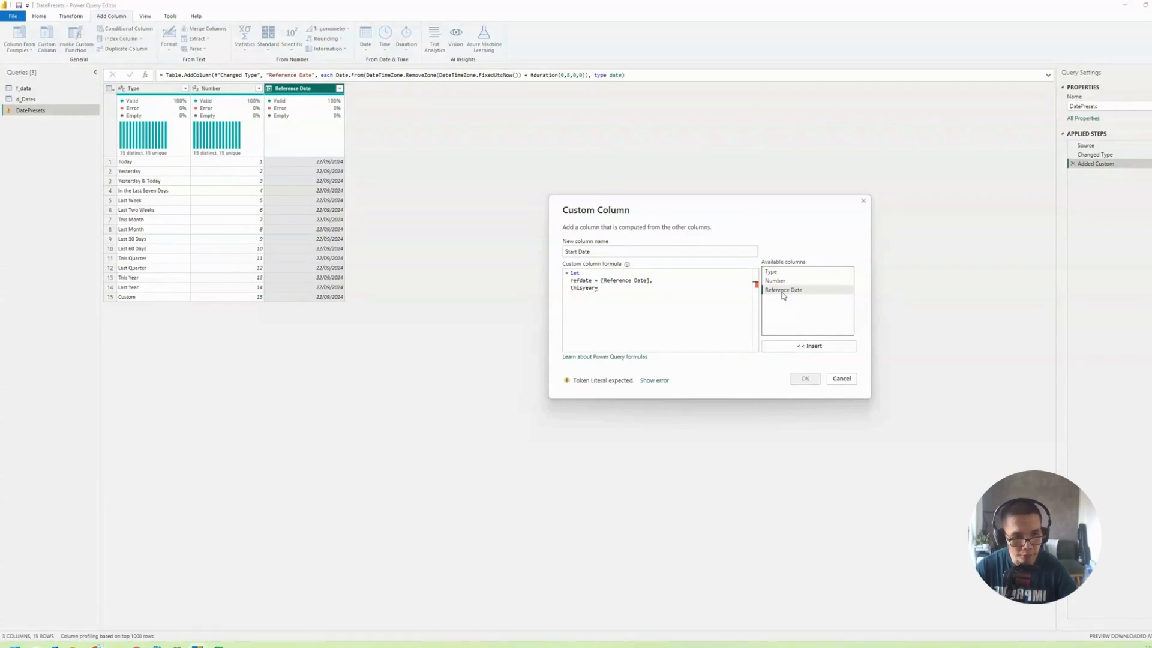
type("  da")
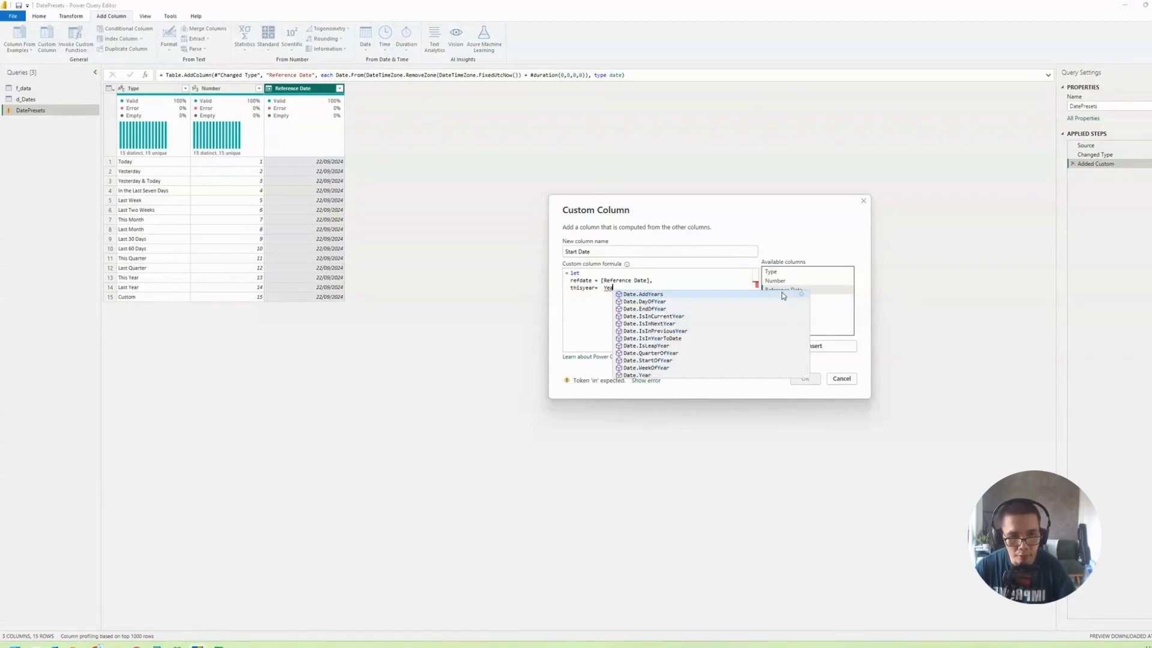
type("te")
key("BackSpace")
key("BackSpace")
key("BackSpace")
key("BackSpace")
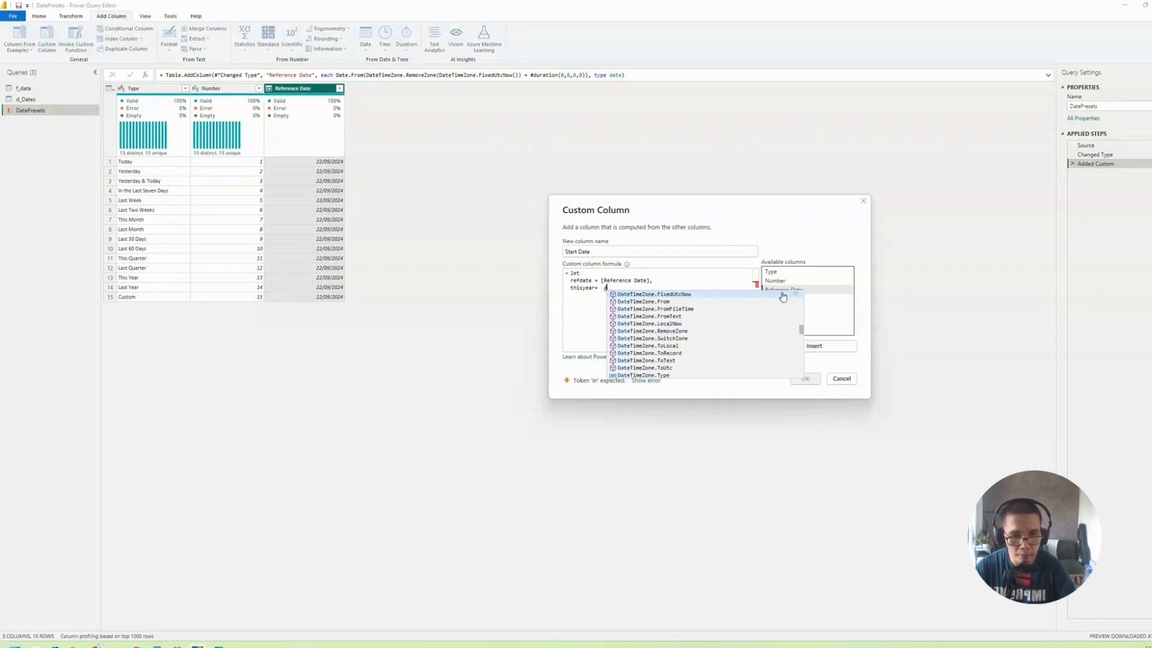
type("Date.Year")
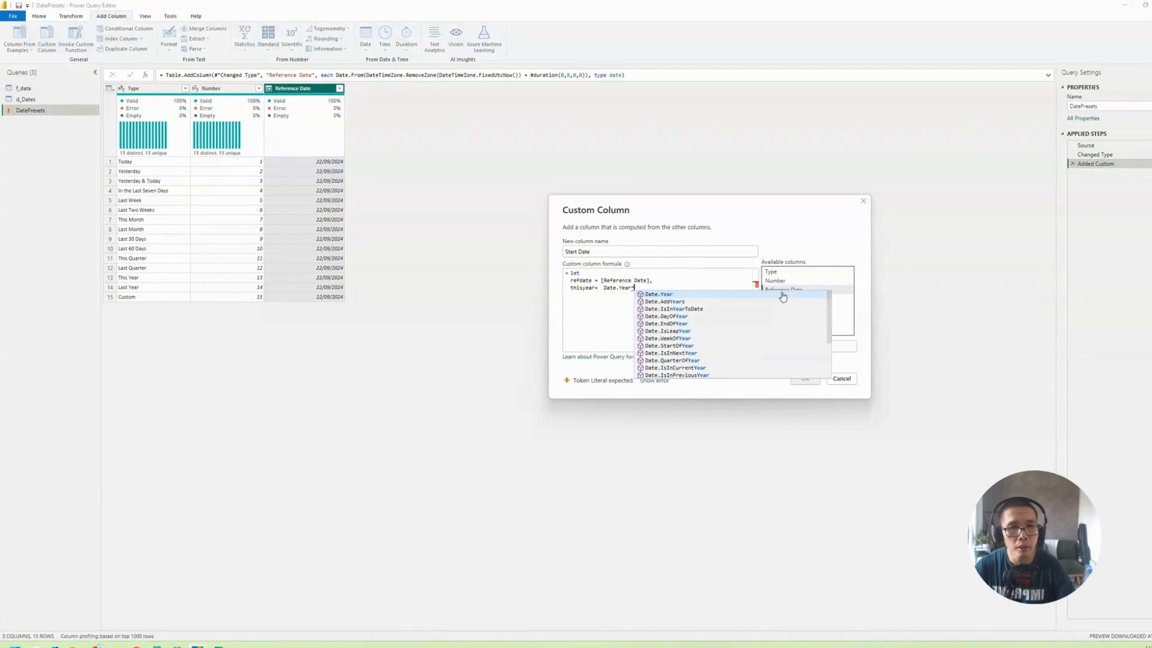
key("Escape")
type("(")
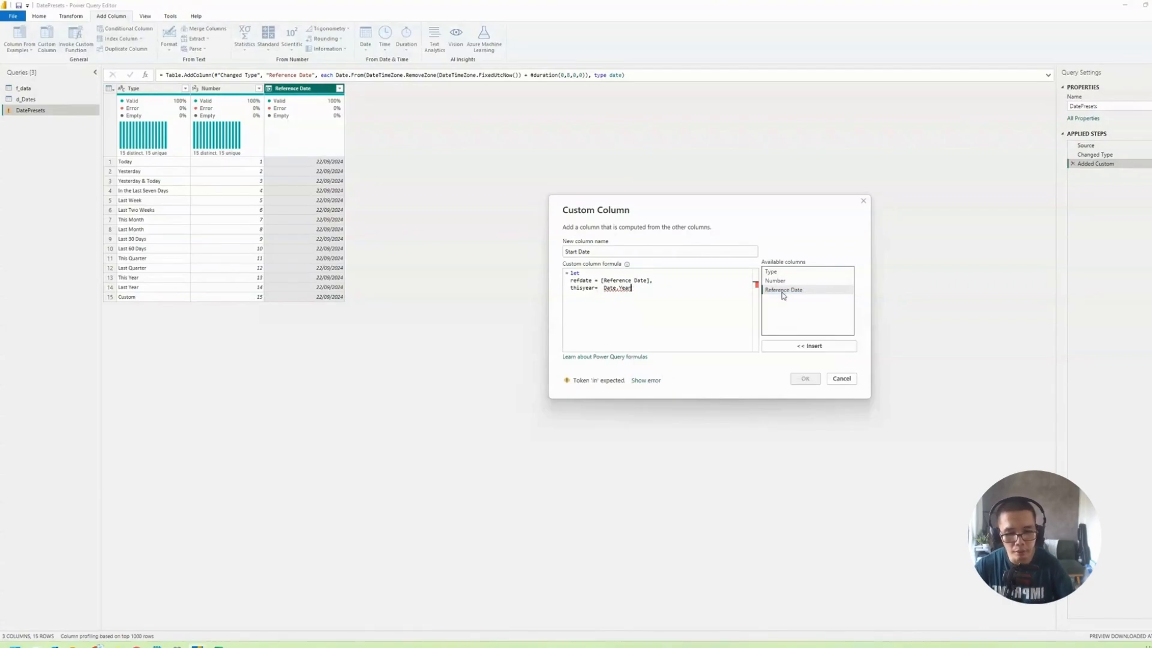
type("refdate)")
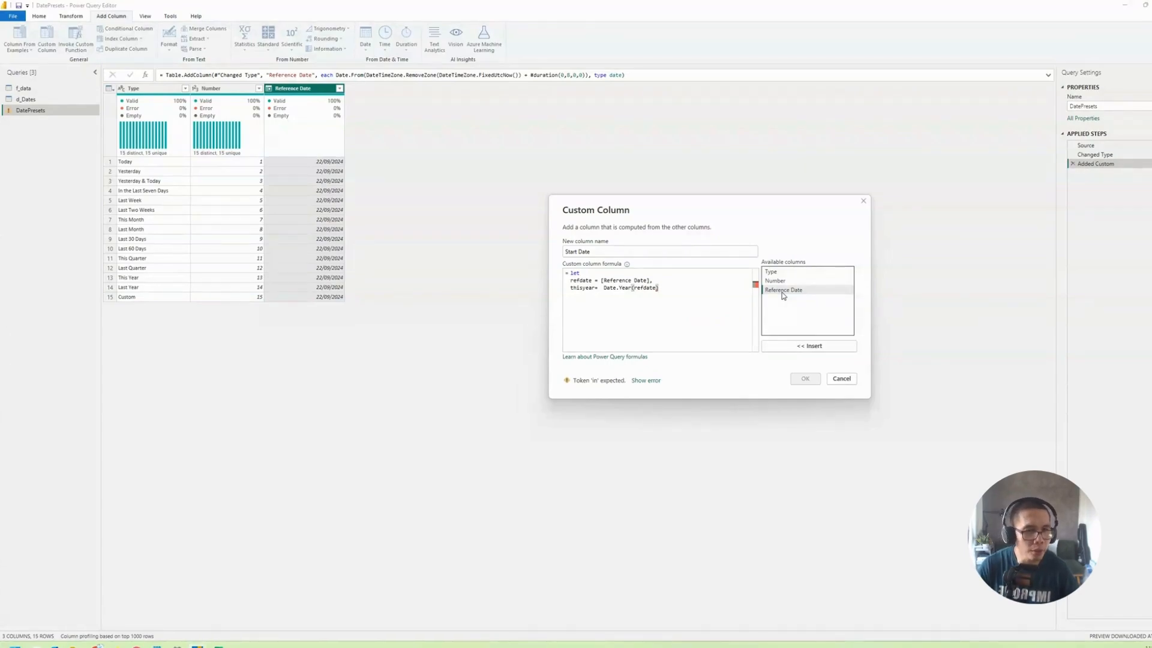
Add the line thismonth = Date.Month(refdate), reusing the expression from the thisyear line with Year replaced by Month.
key("Return")
type("this")
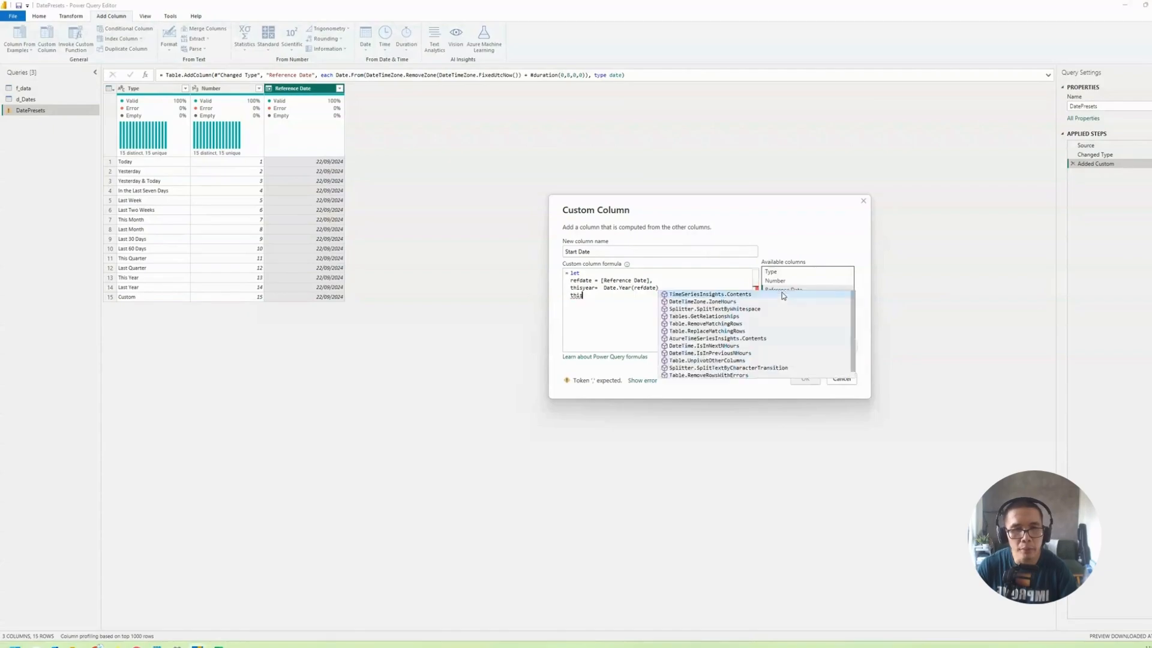
type("month =")
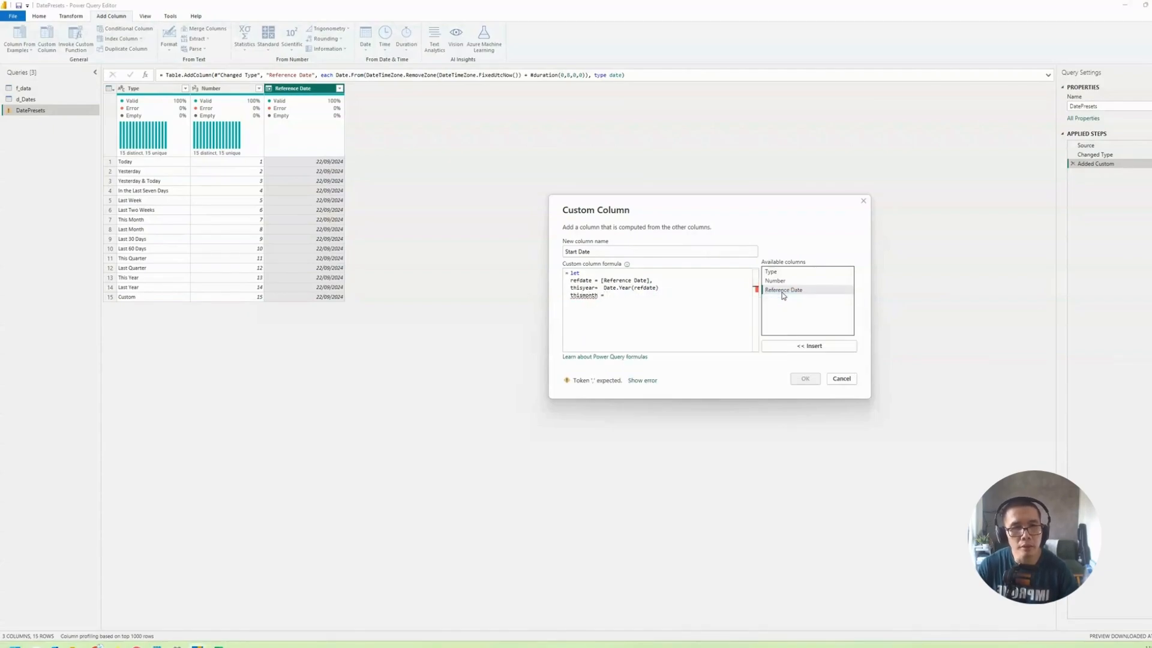
left_click(602, 288)
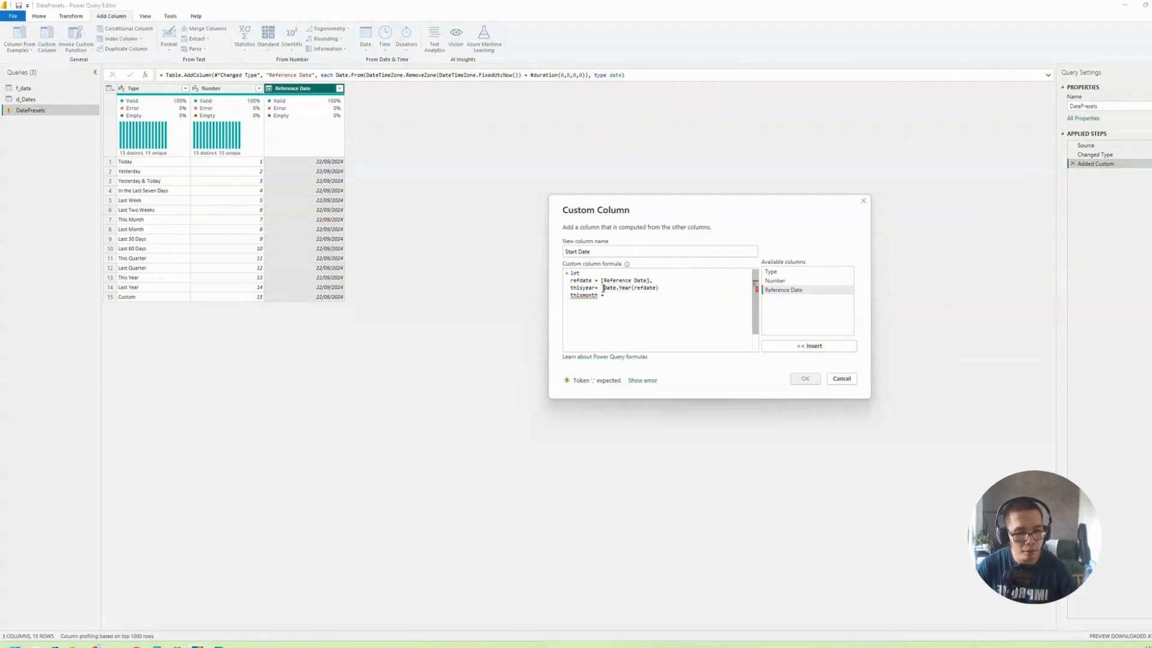
key("shift+End")
key("ctrl+c")
left_click(622, 295)
key("ctrl+v")
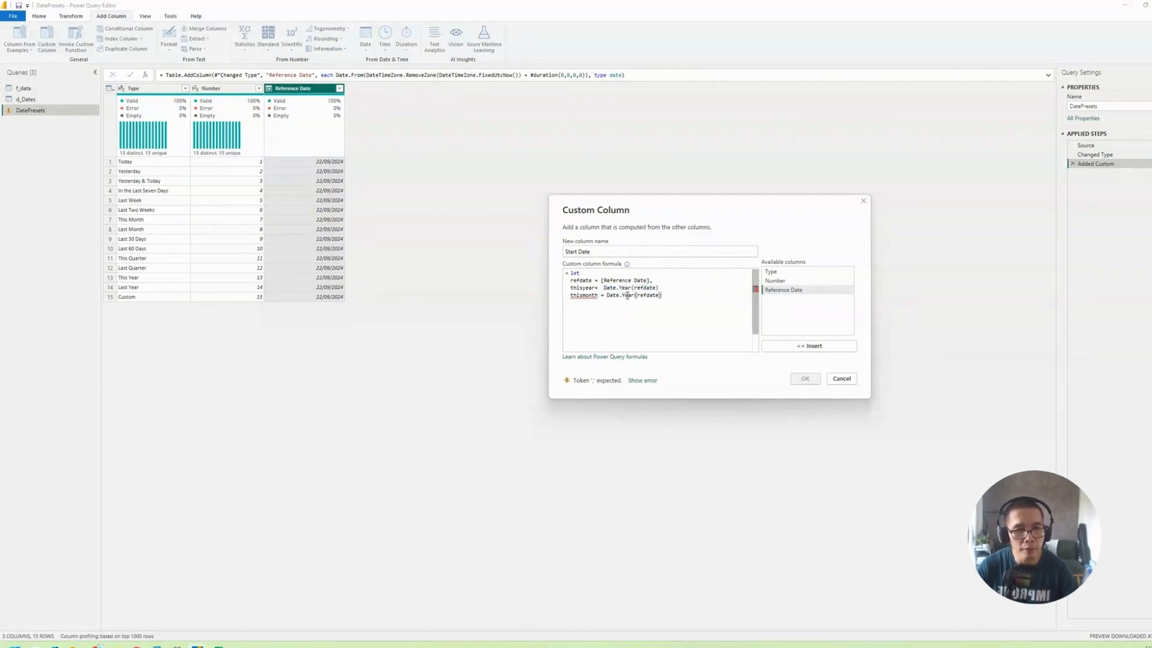
double_click(627, 295)
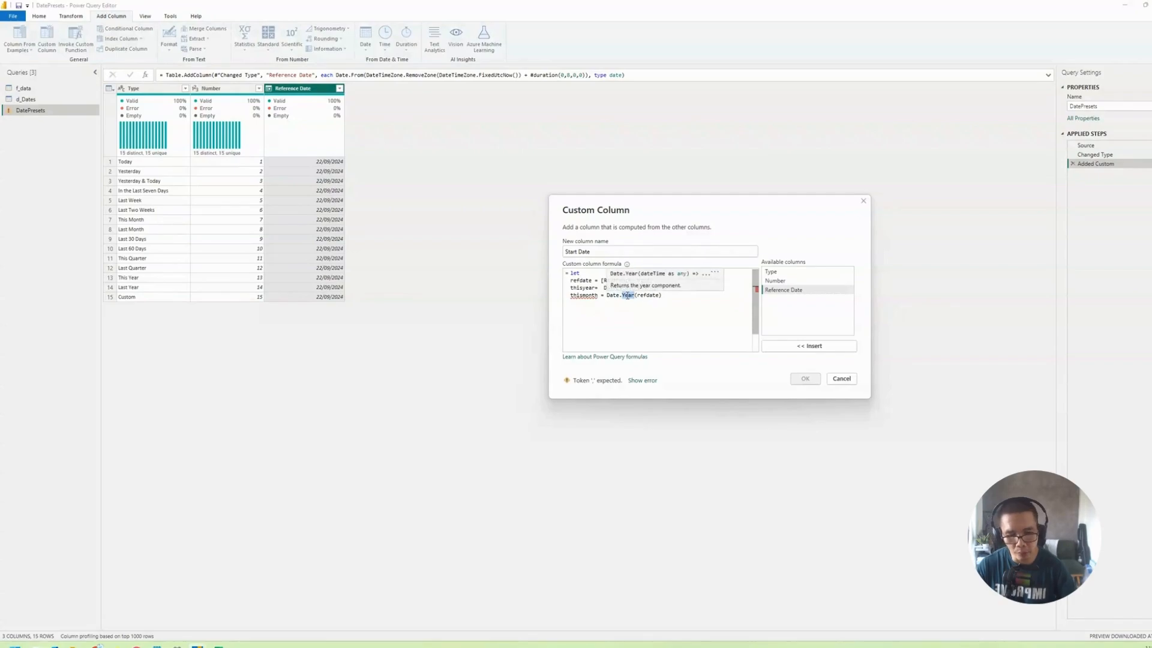
type("Month")
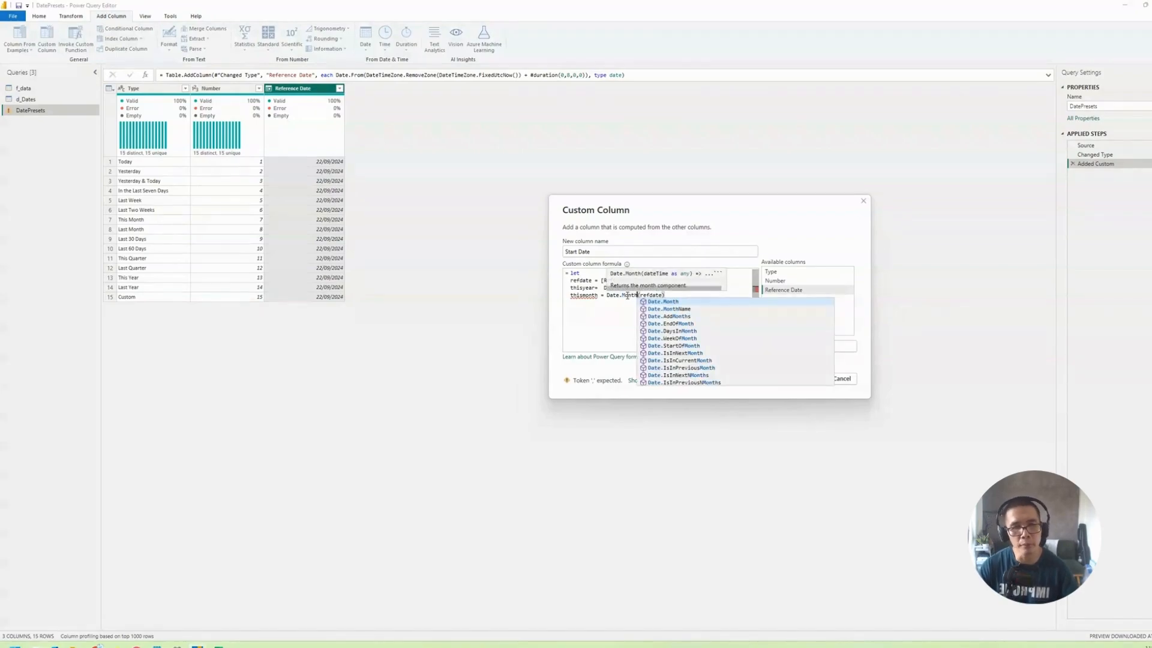
key("End")
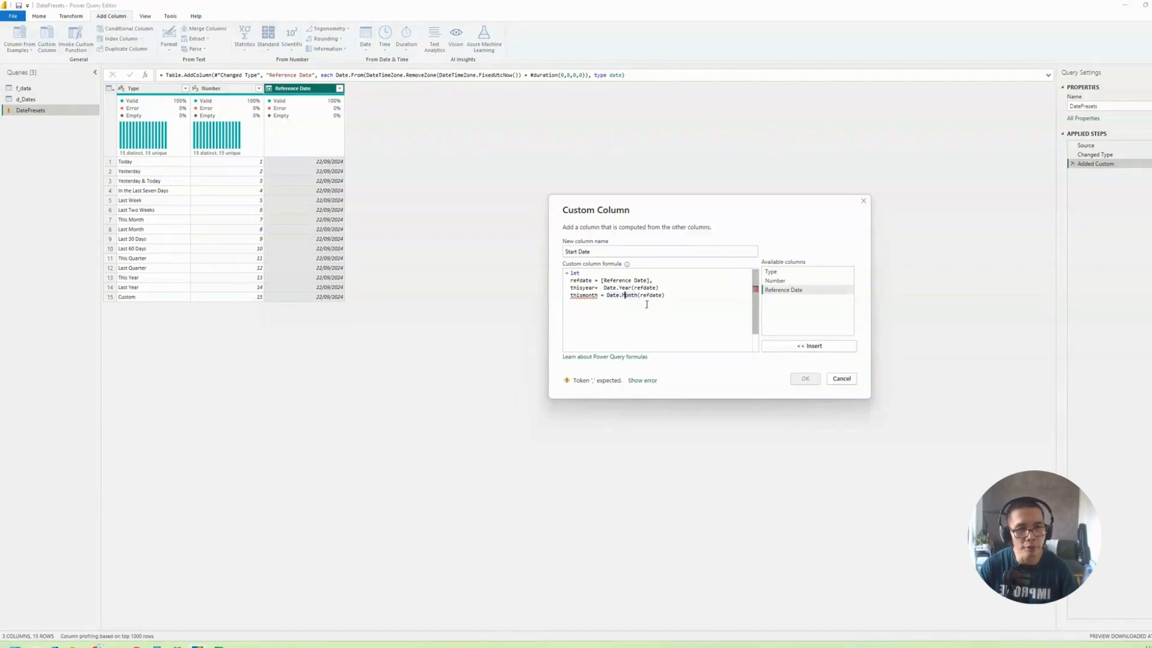
Insert the missing comma at the end of the thisyear line and open a new line below thismonth.
left_click(673, 297)
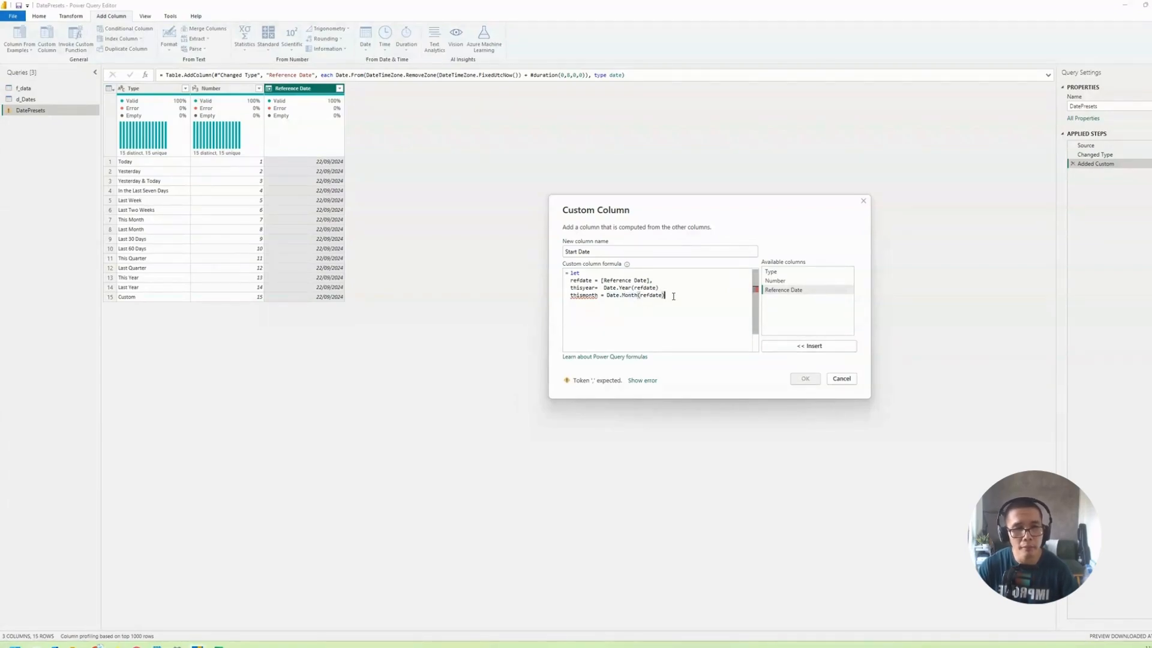
left_click(669, 290)
type(",")
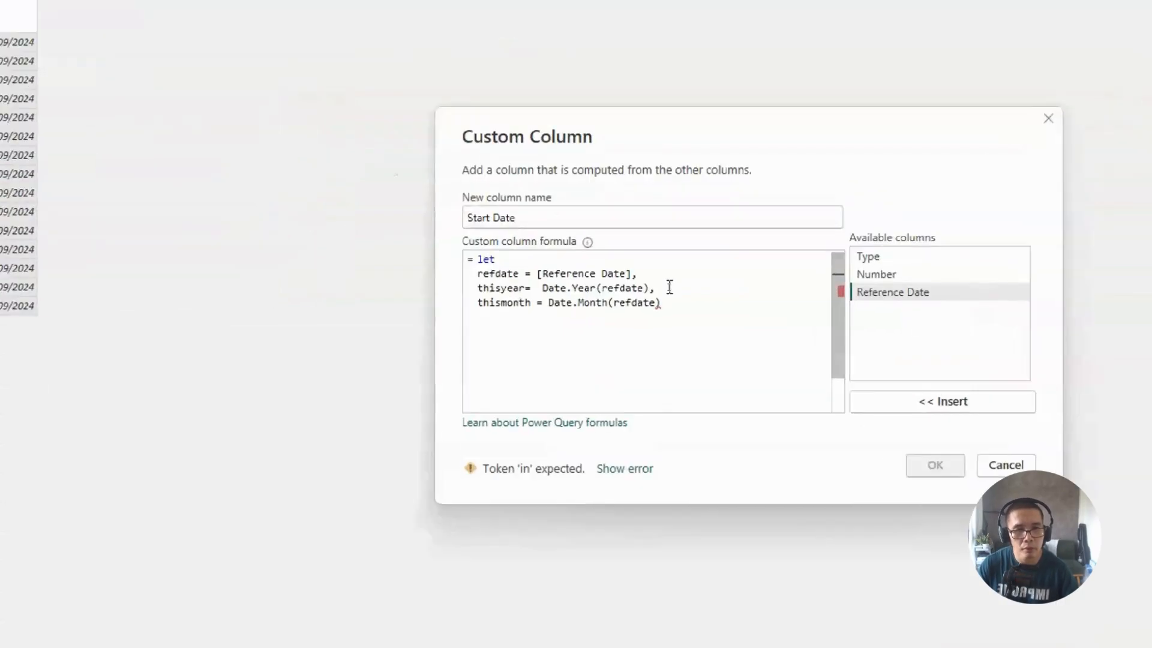
left_click(671, 296)
key("Return")
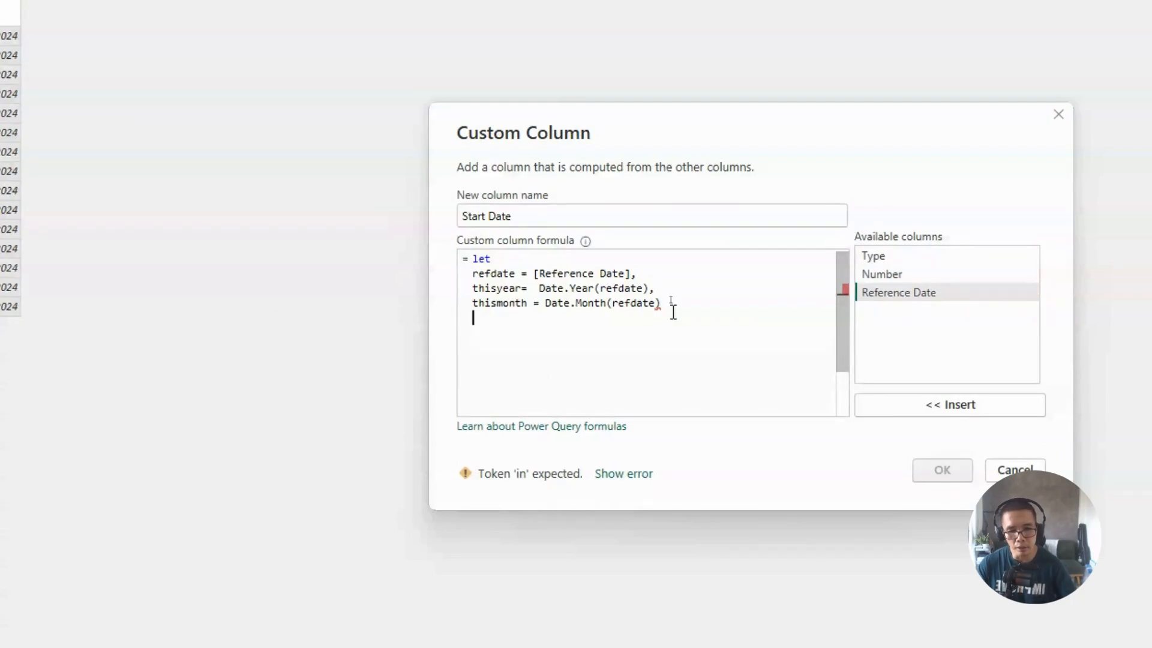
Close the let block with in and begin an if expression below it, moving the Custom Column dialog clear of the table.
type("in")
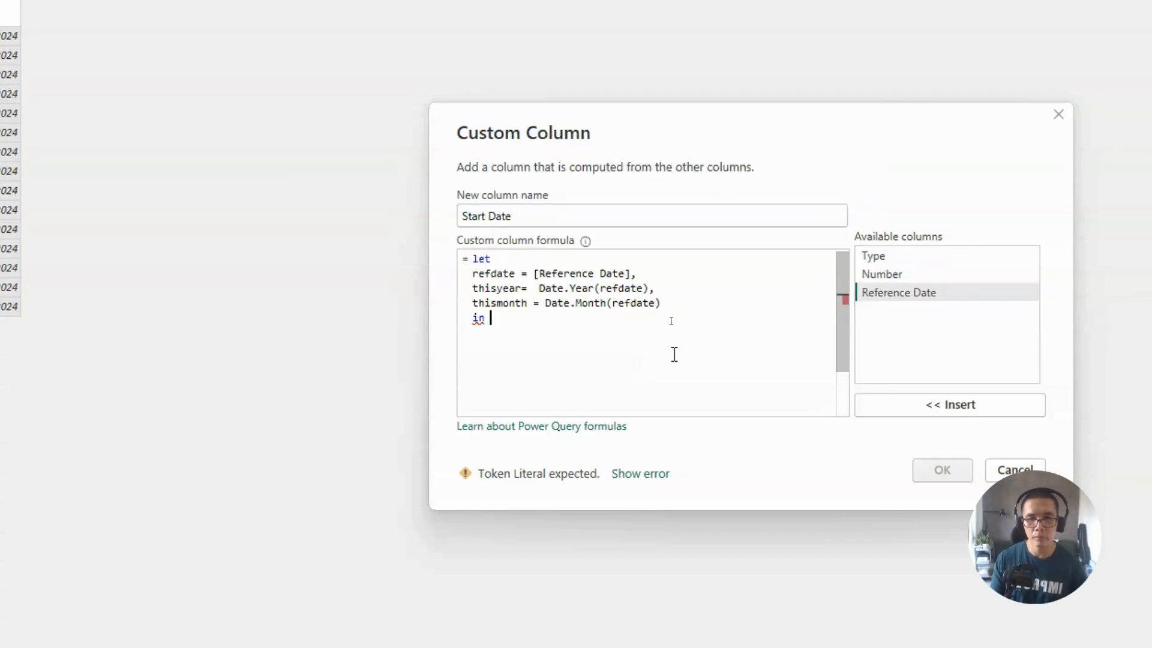
key("Return")
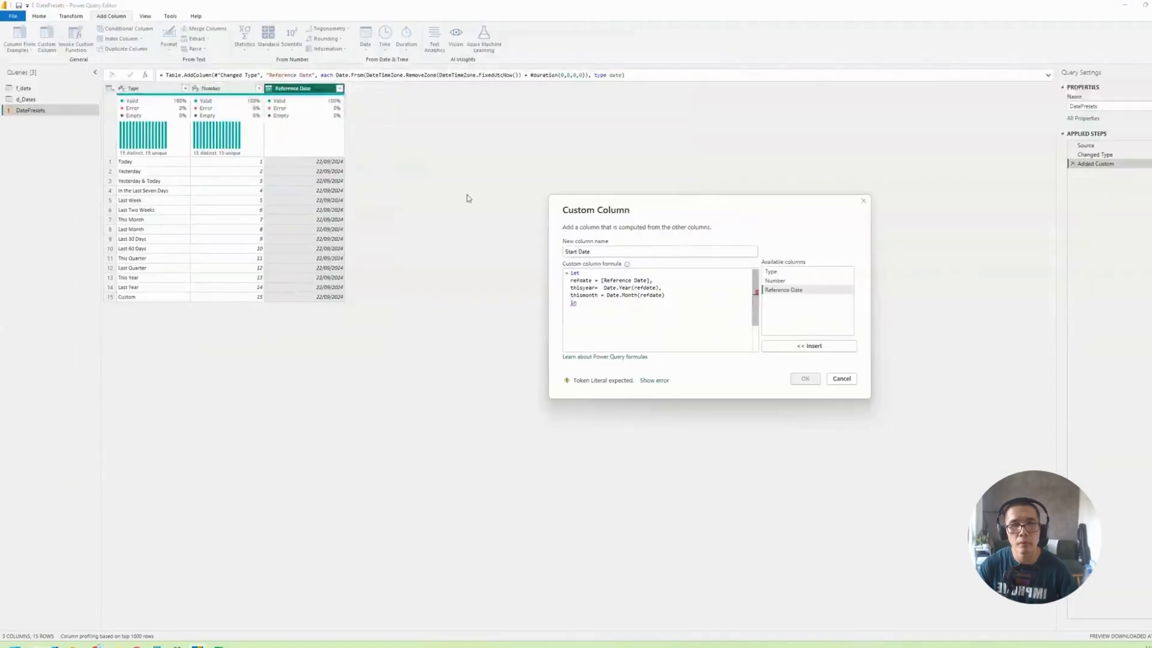
left_click_drag(599, 203, 404, 131)
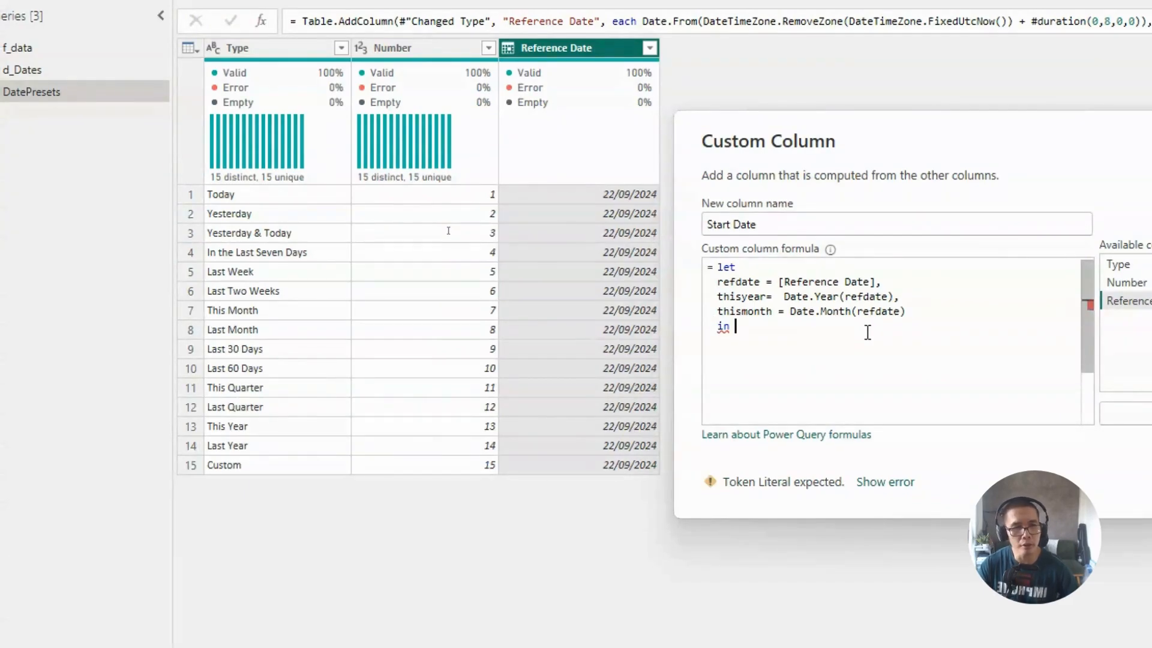
key("Return")
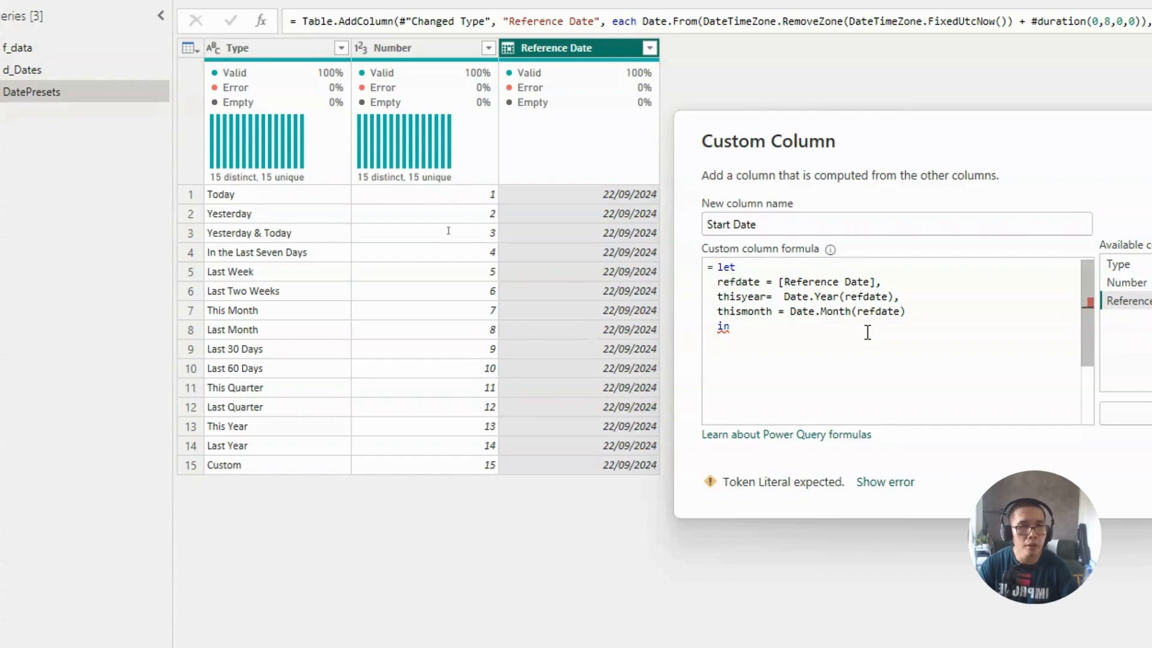
type("if")
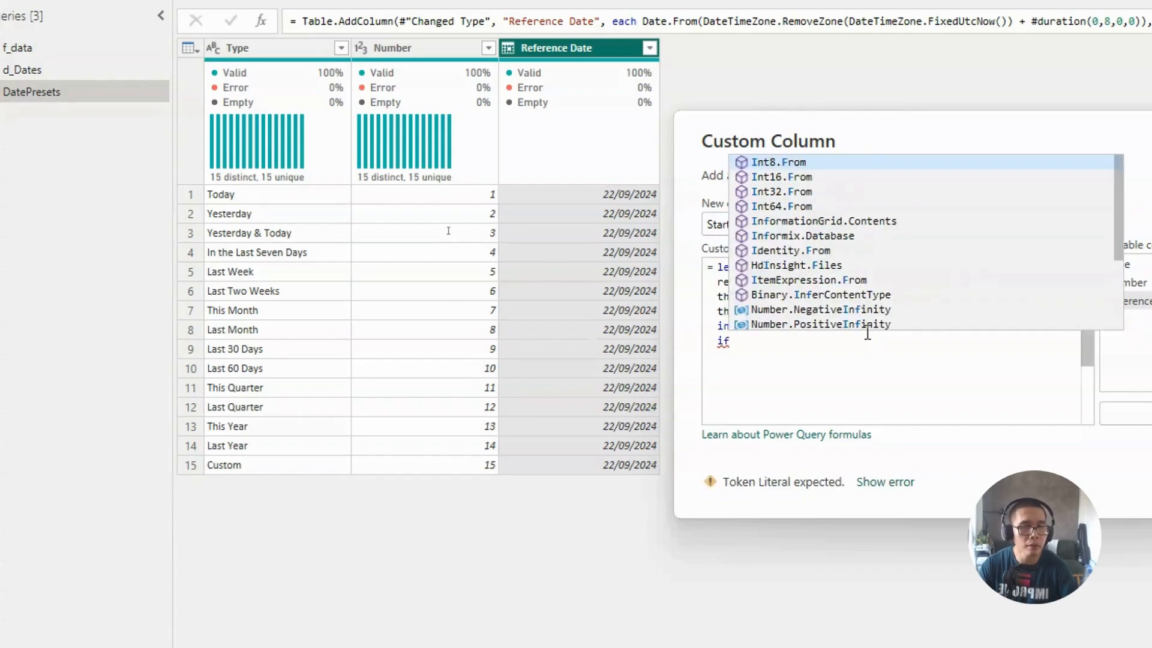
Add a comma after the thismonth line and define x = [Number] on a new line above in.
left_click(986, 310)
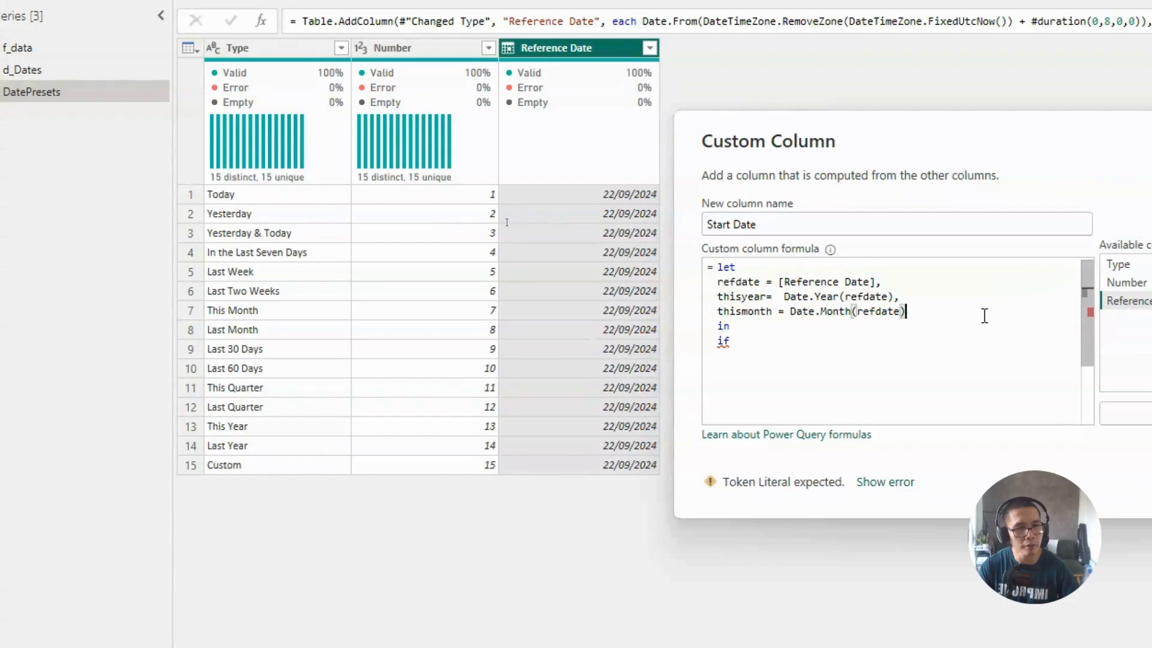
type(",")
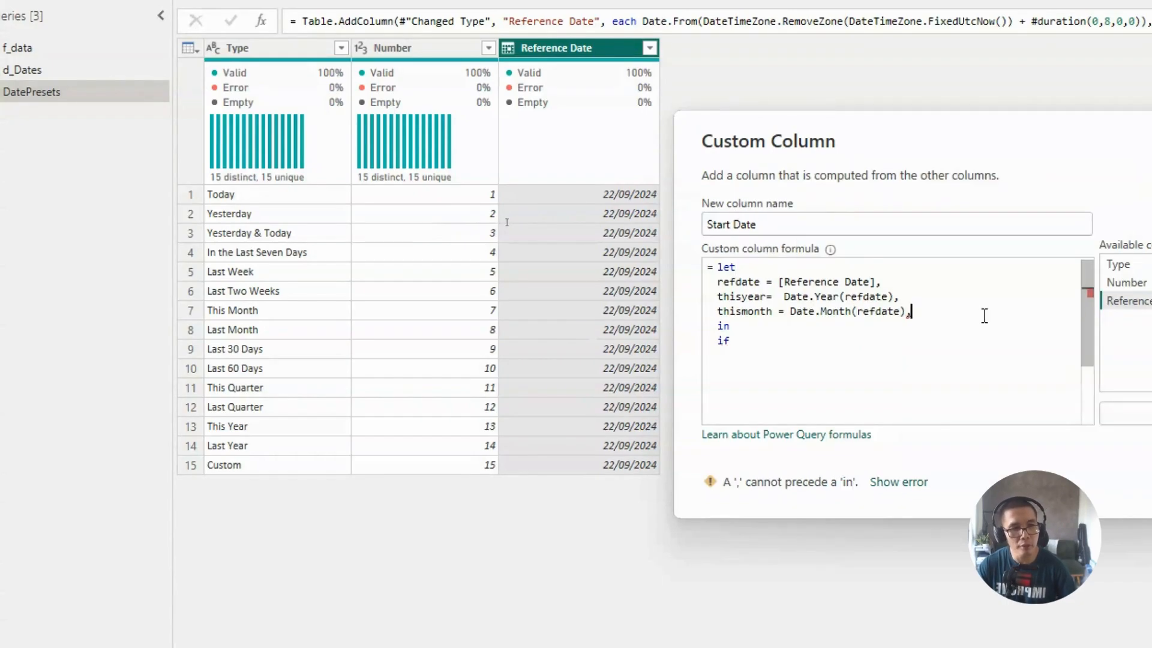
key("Return")
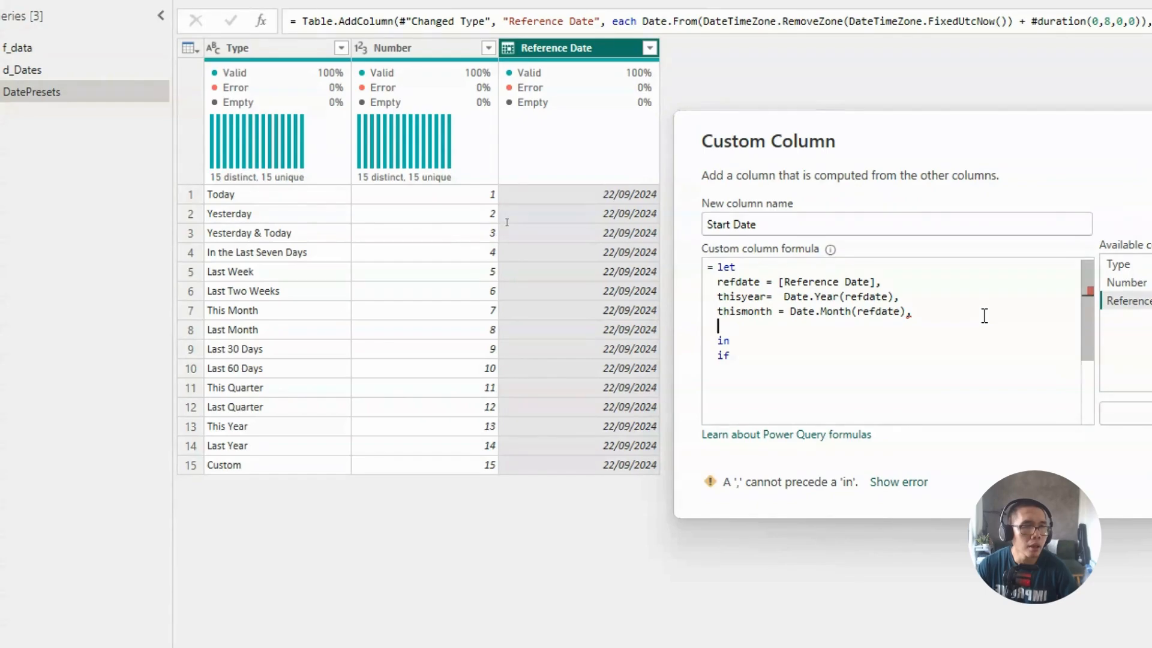
type("x =")
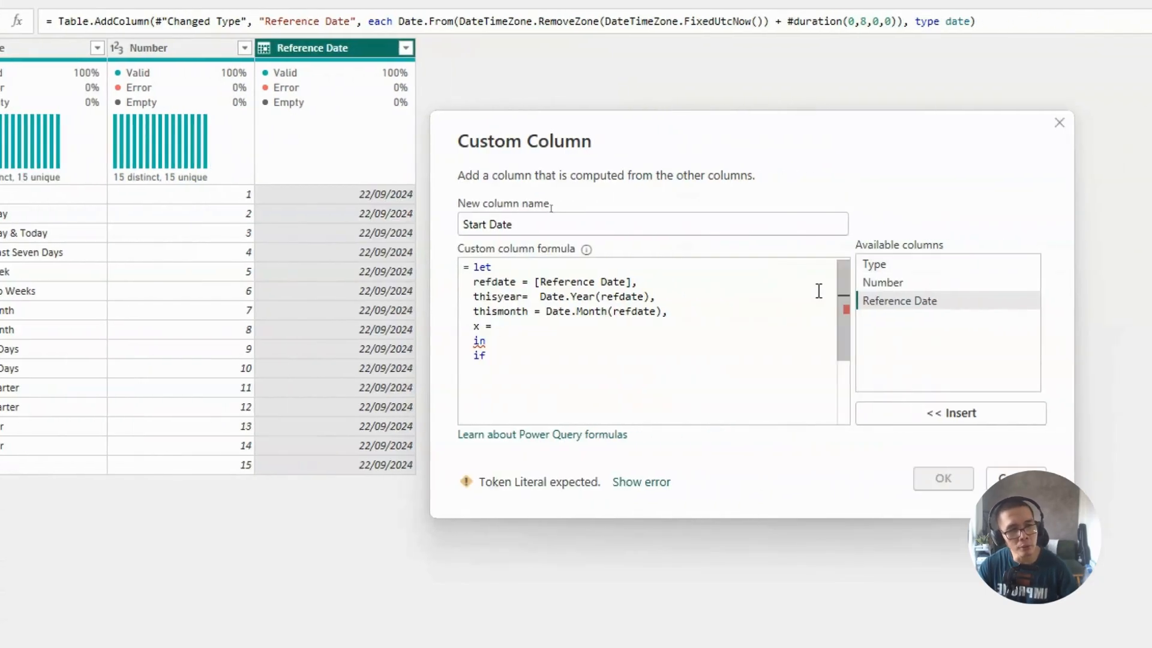
double_click(883, 282)
Complete the first condition of the Start Date formula as if x = 1 then refdate.
left_click(498, 359)
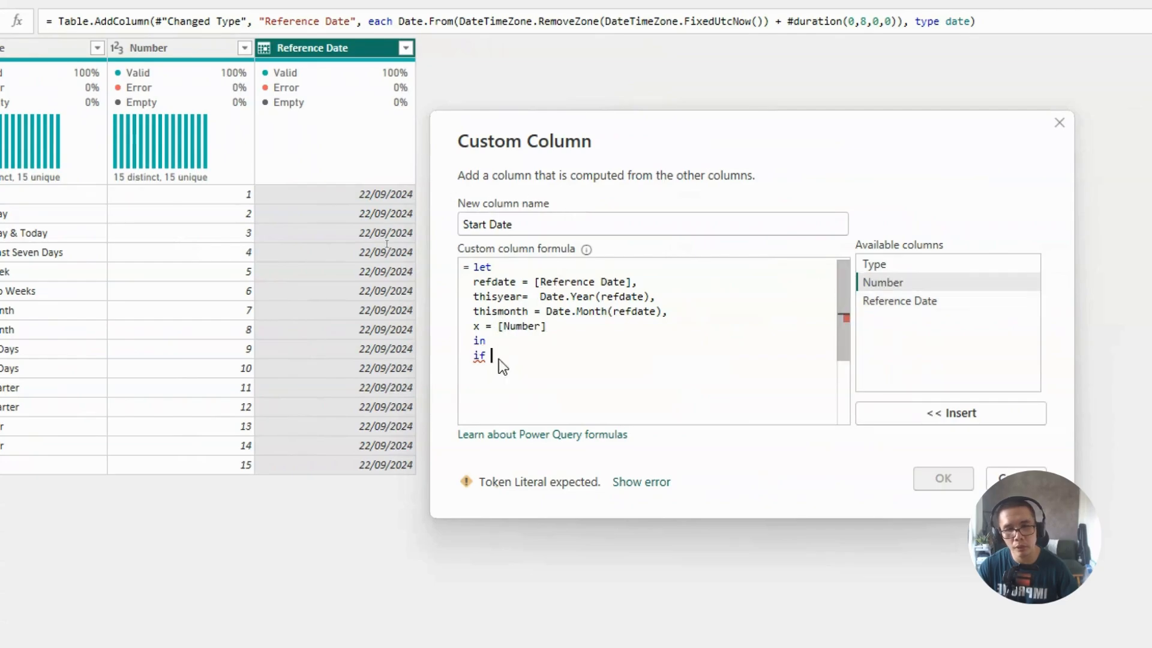
type("x = 1")
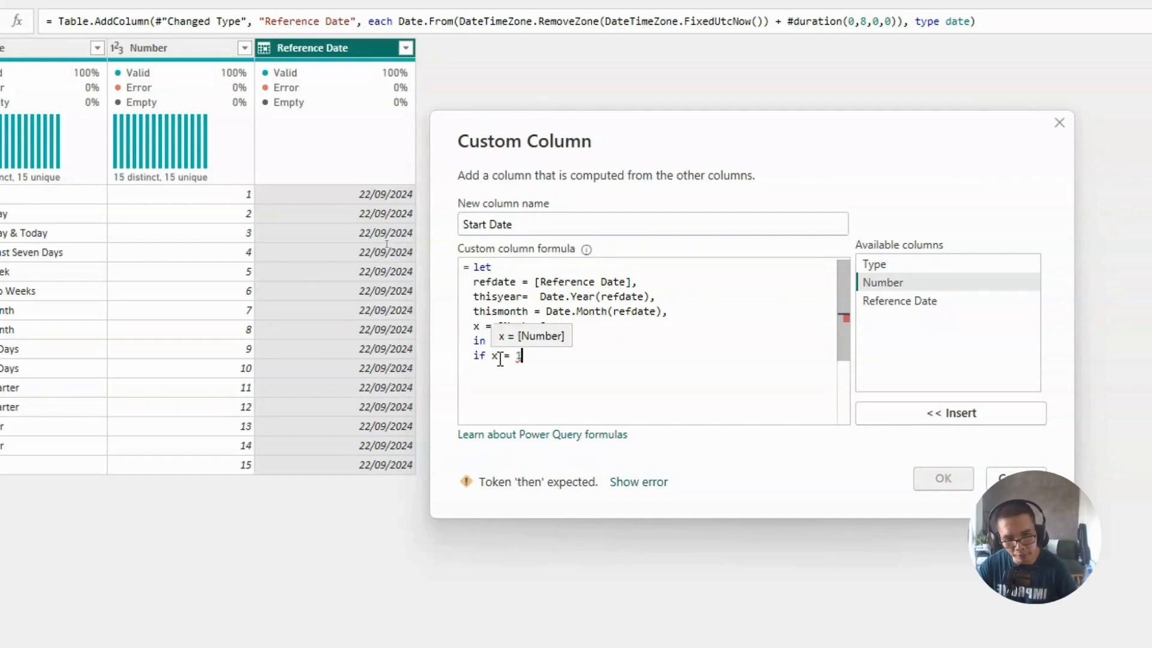
type(" then ")
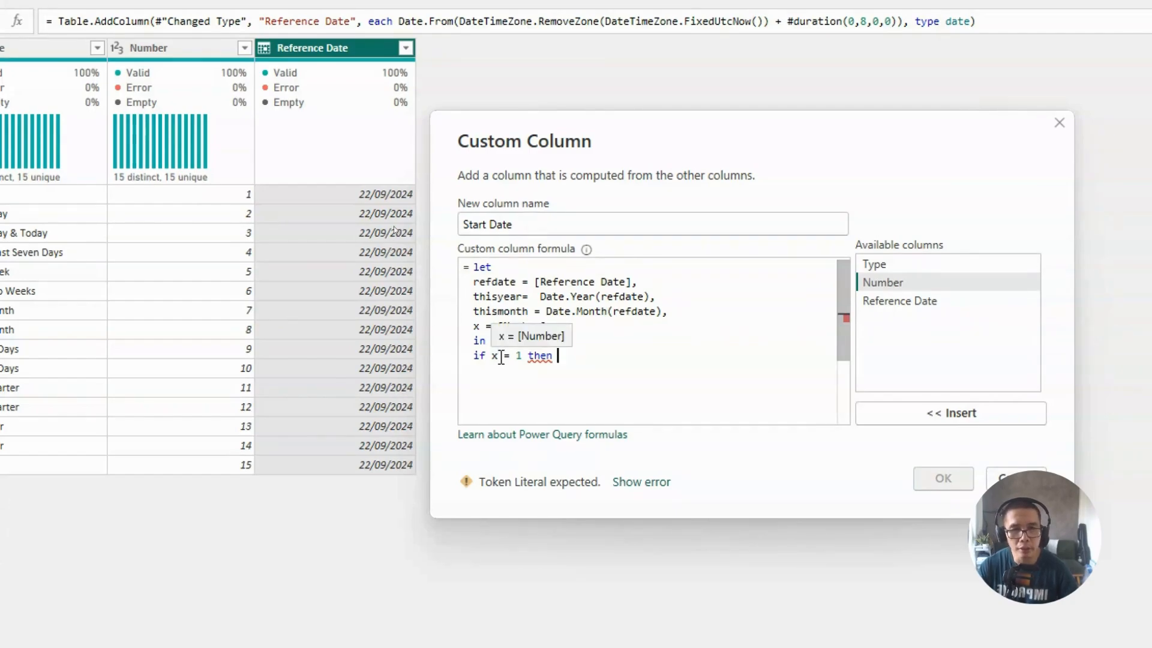
type("refdate")
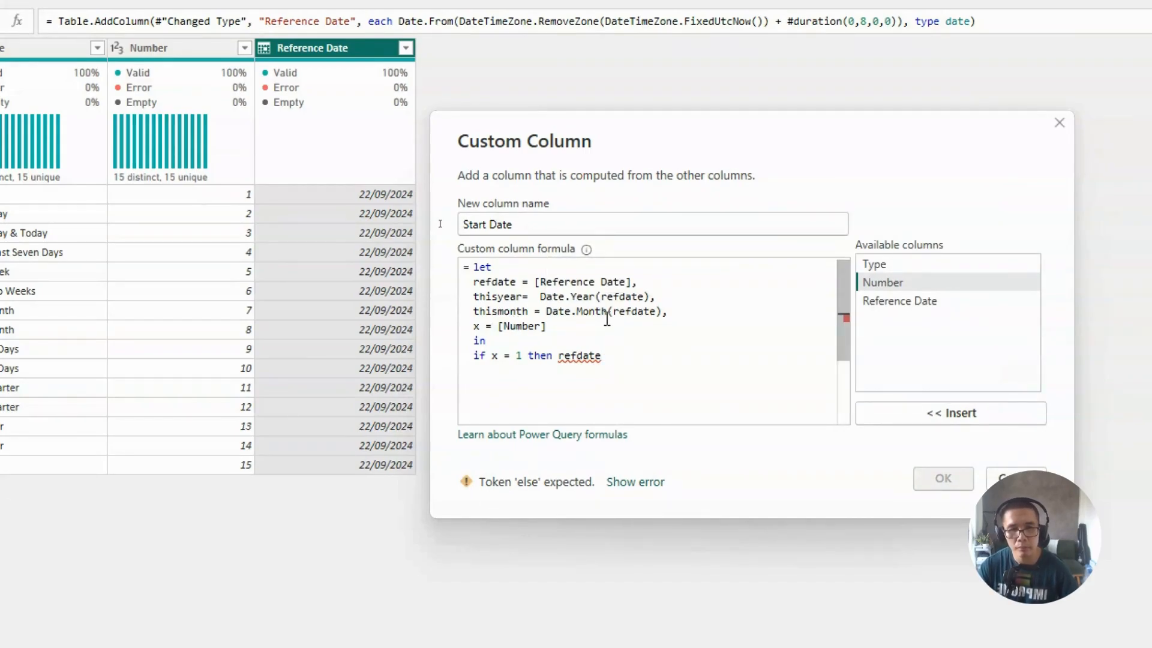
Start a second branch on a new line with else if x = 2.
key("Return")
type("elser")
key("BackSpace")
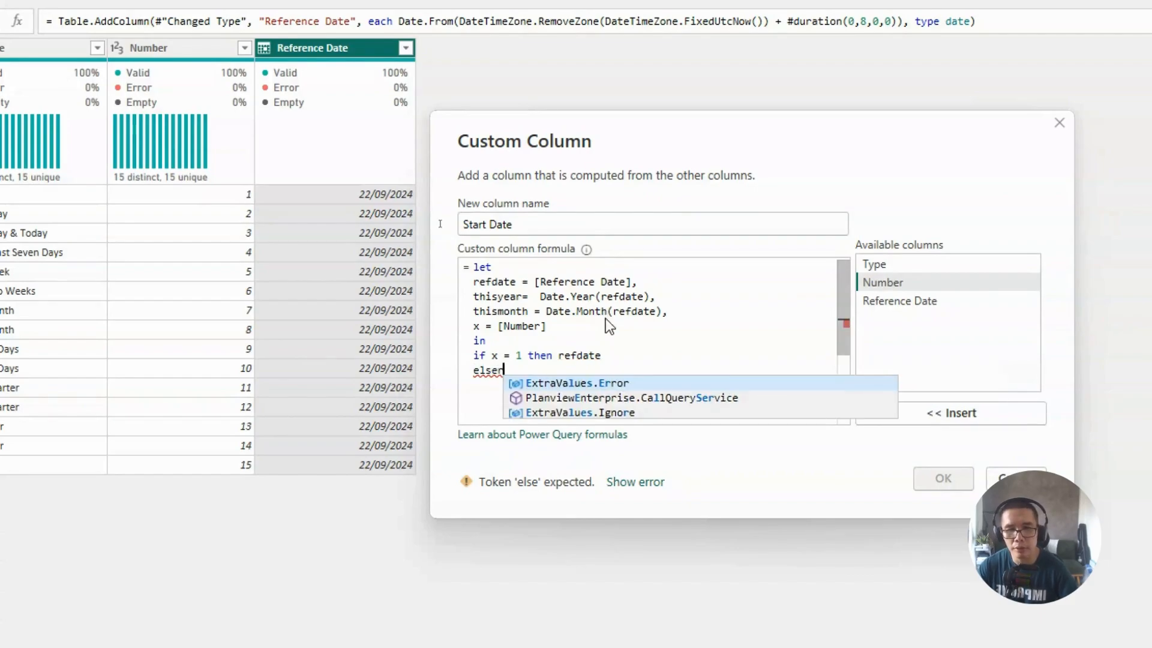
type("if ")
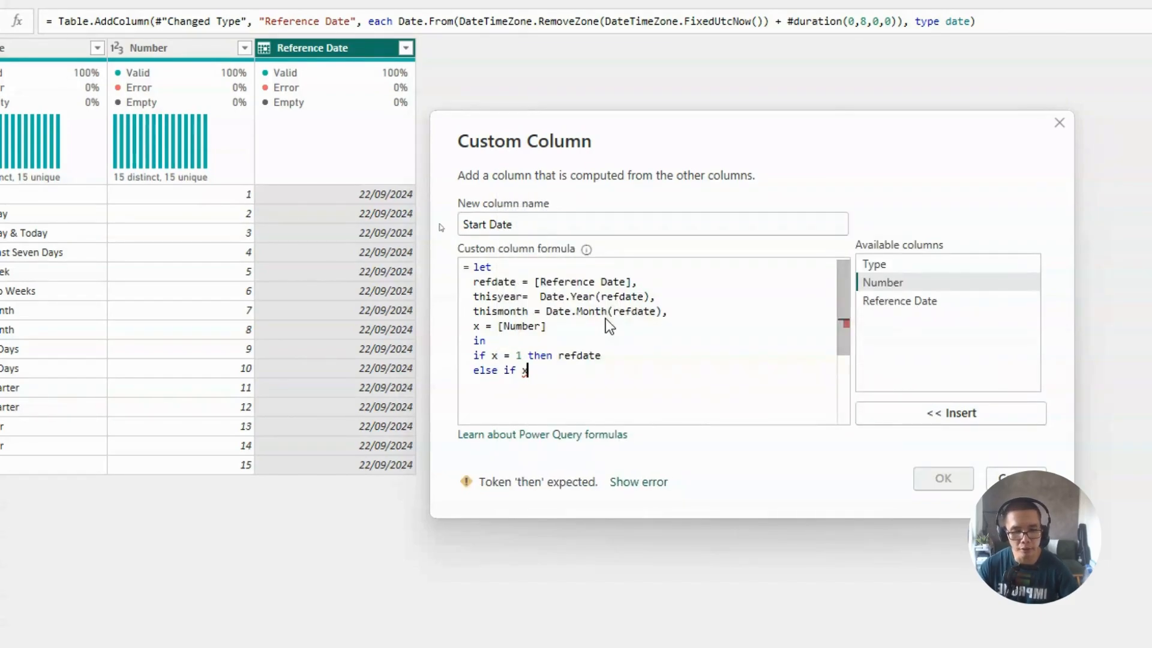
type("x = 2")
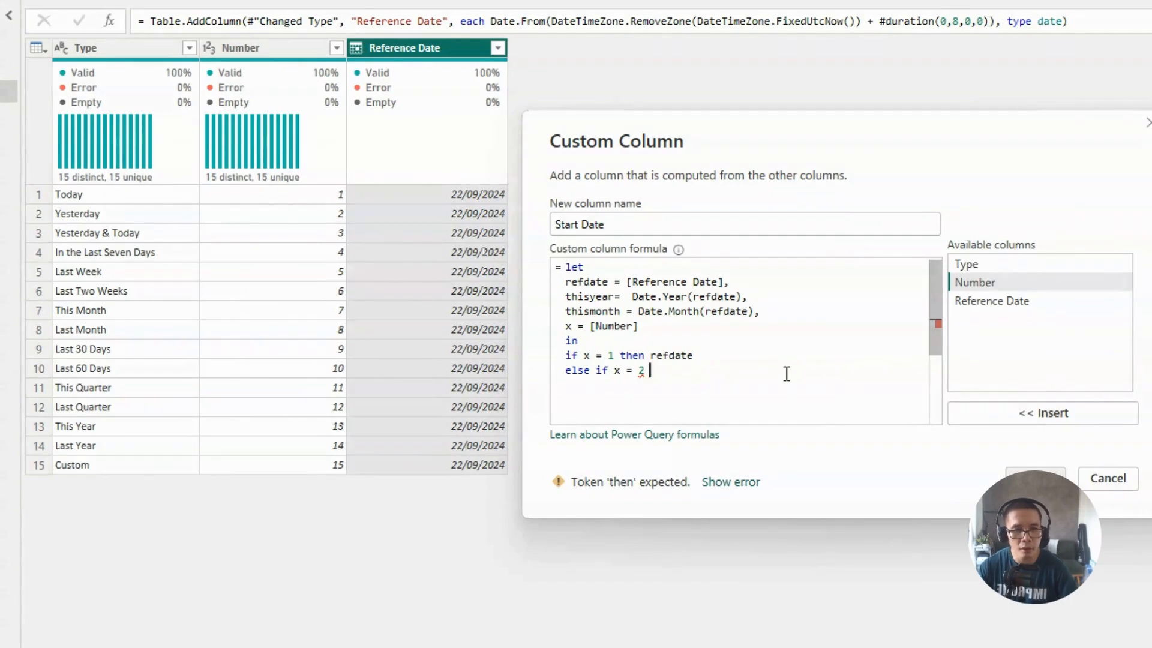
Add Date.AddDays(refdate, -1) as the result of the x = 2 branch.
type(" Date")
key("BackSpace")
key("BackSpace")
key("BackSpace")
type("a")
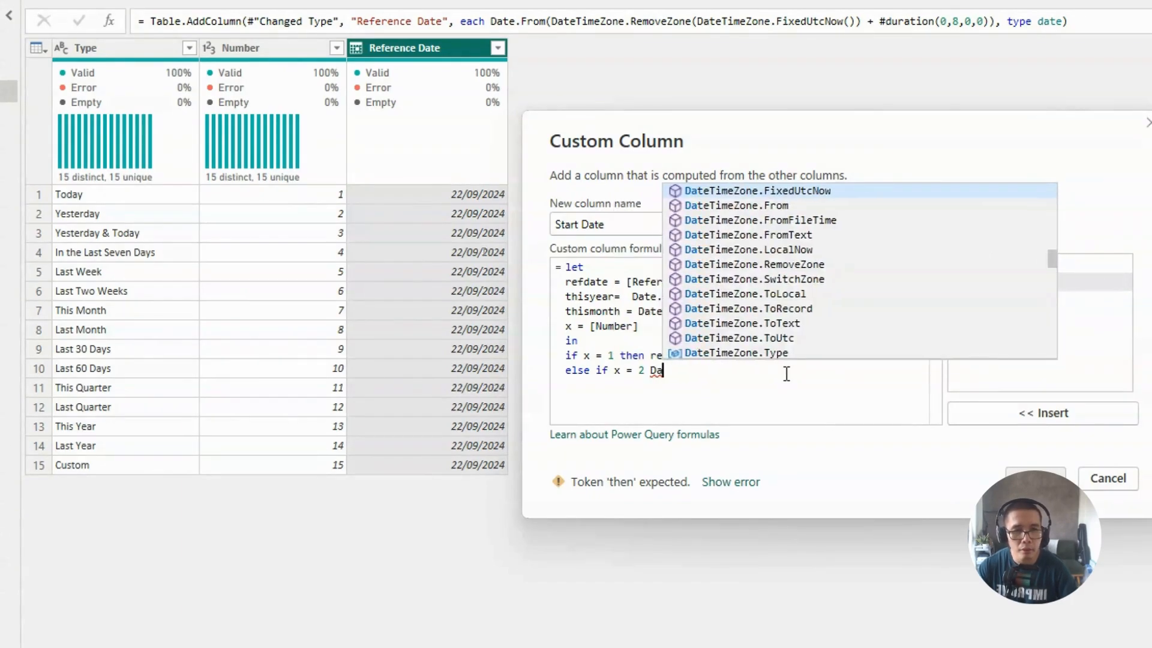
type("te.AddDay")
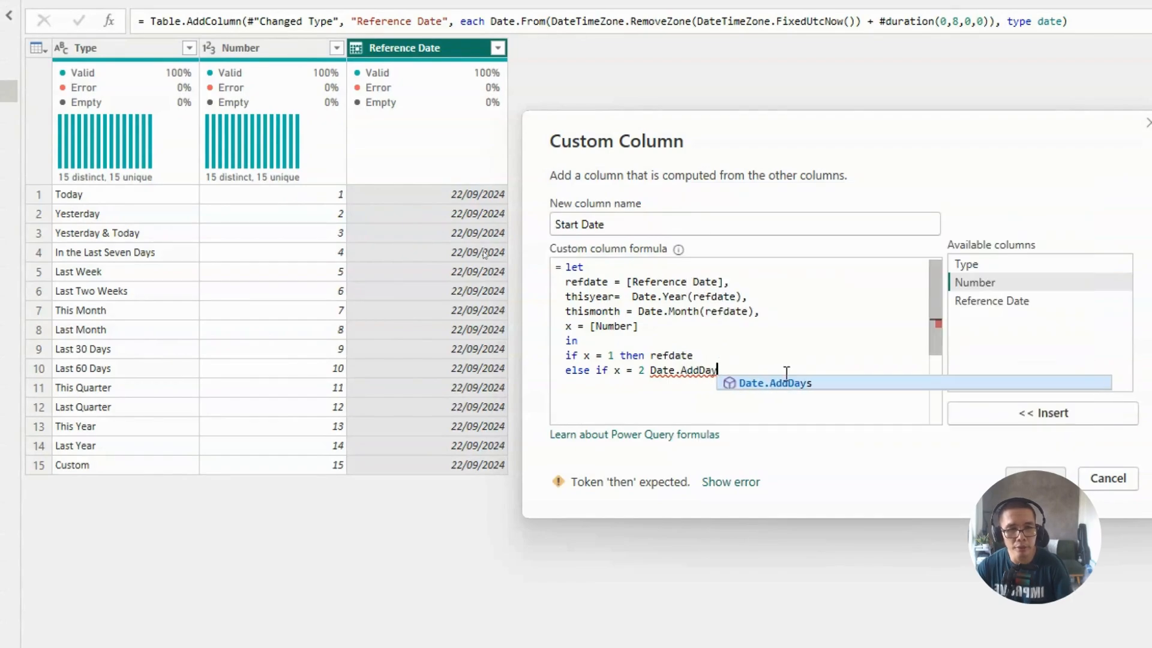
type("s(")
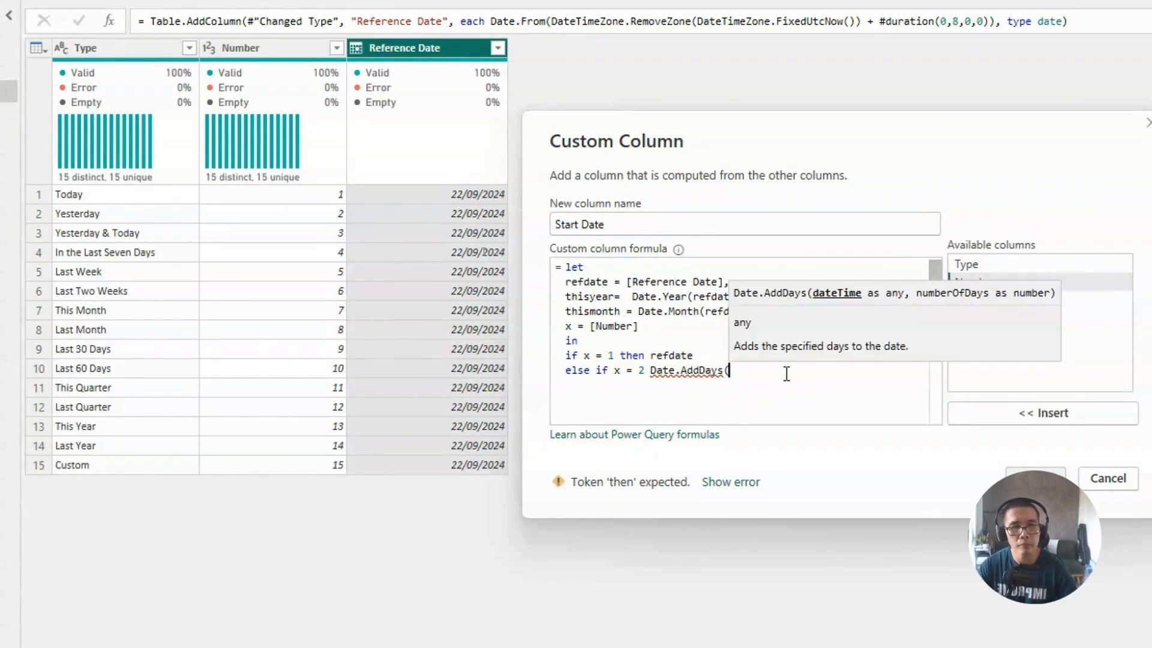
type("refdate")
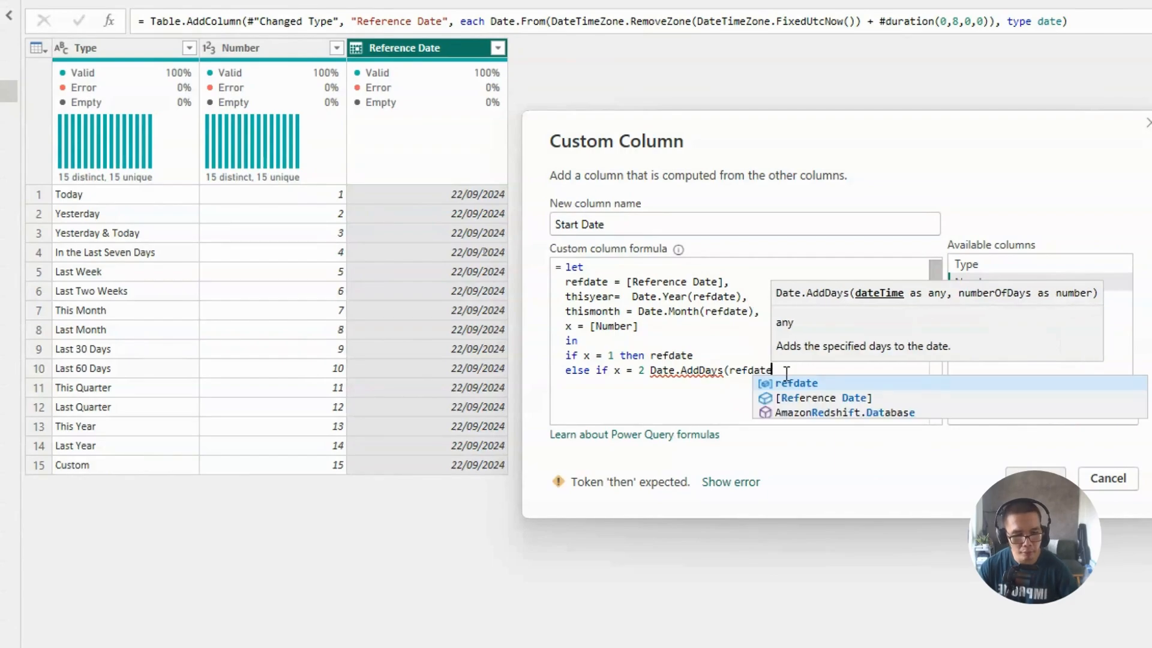
type(", -1)")
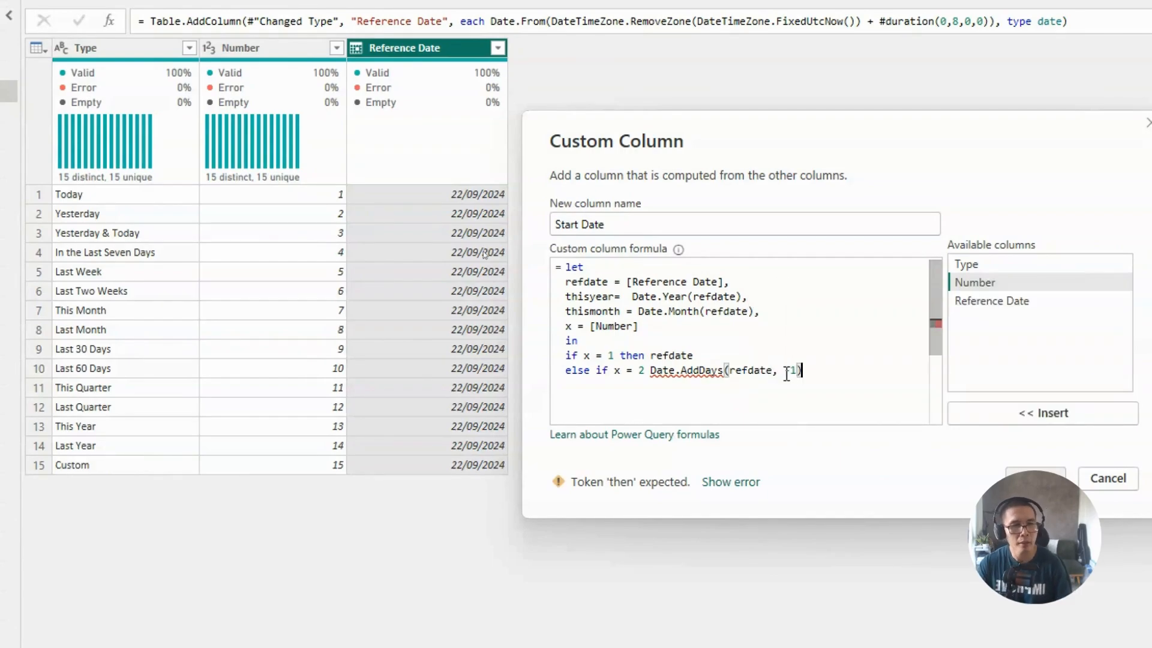
Start a third branch on a new line with else if x = 3.
key("Return")
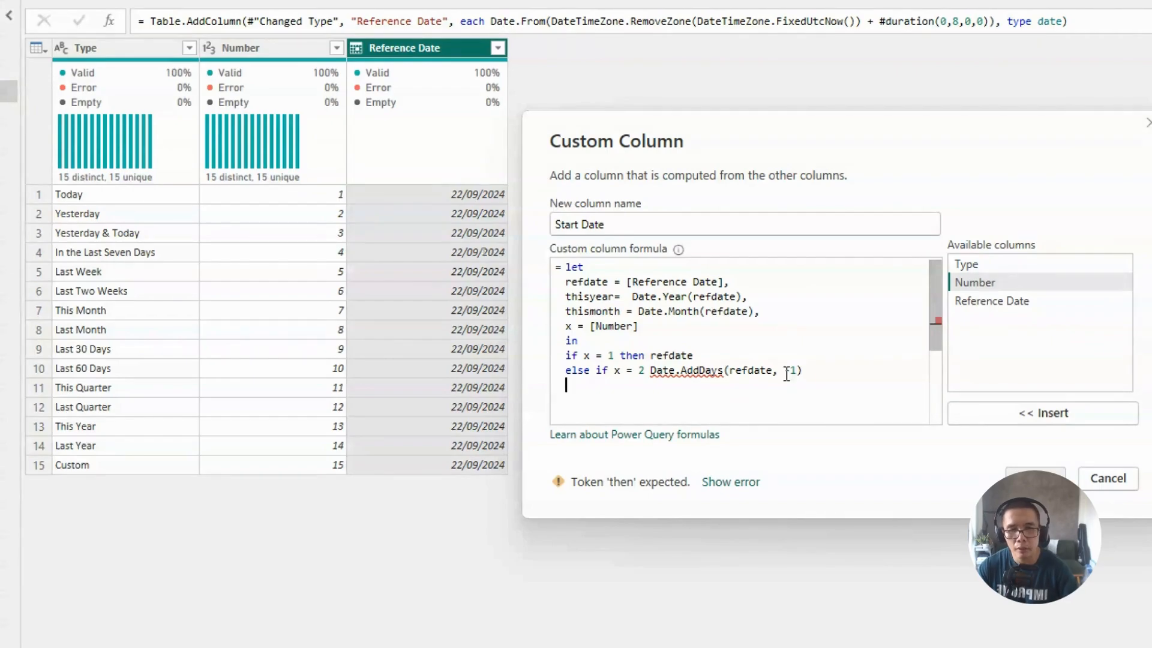
type("ese")
key("BackSpace")
key("BackSpace")
key("BackSpace")
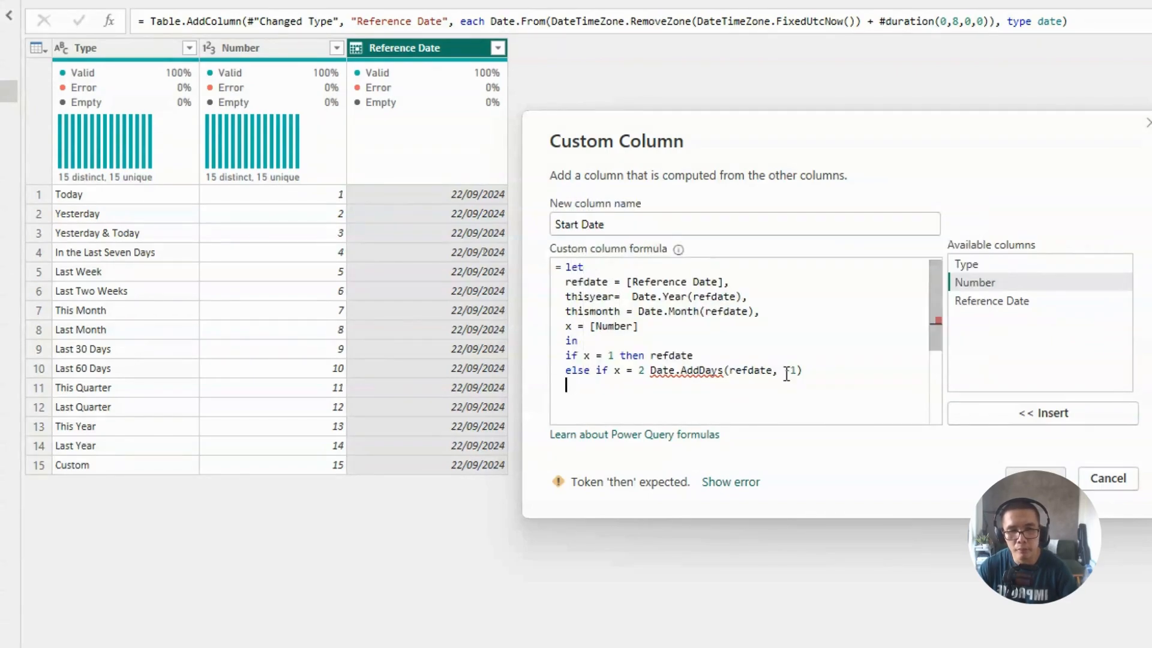
type("else if x =")
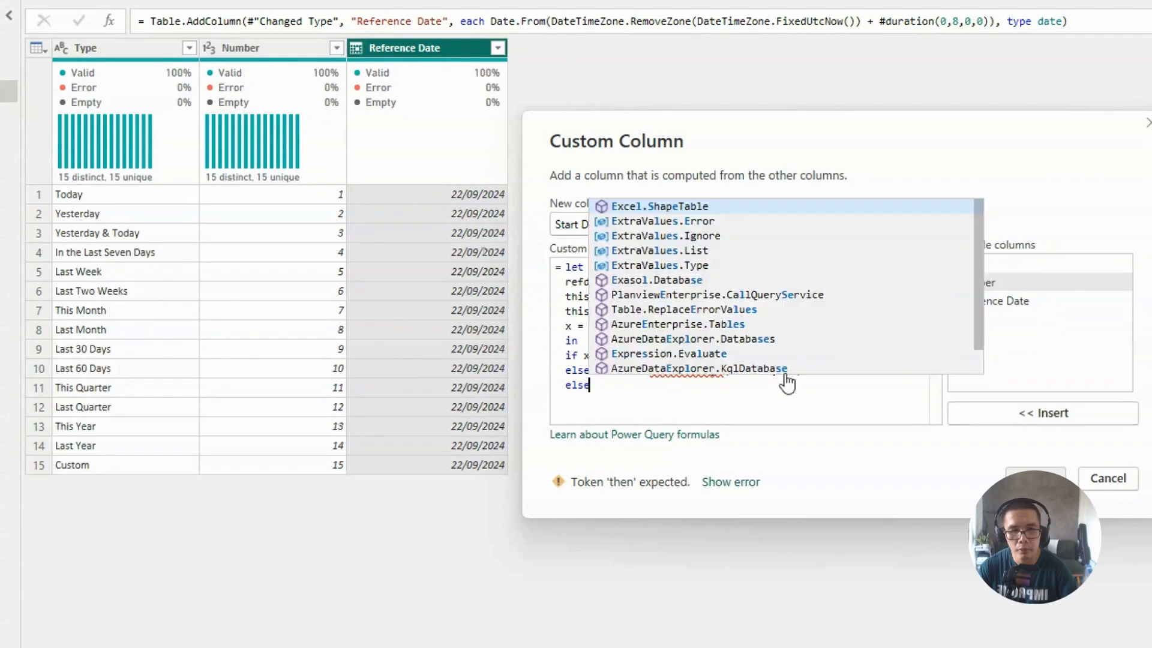
type(" 3")
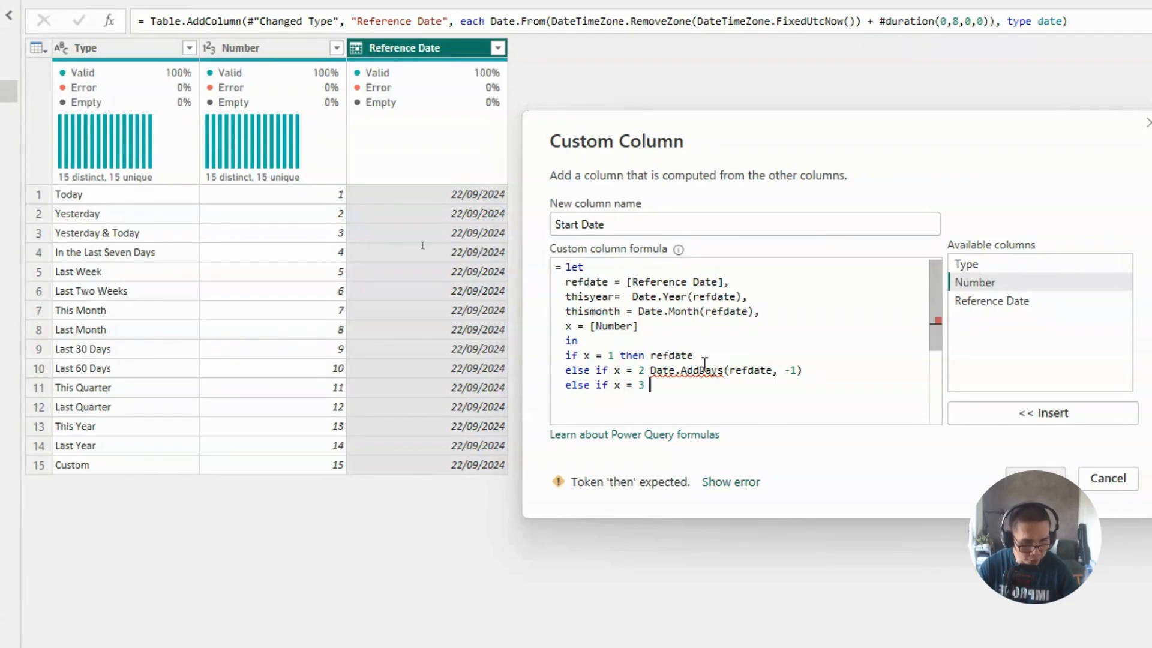
Insert the missing then before Date.AddDays in the x = 2 branch and copy that then clause to the x = 3 branch.
left_click(649, 370)
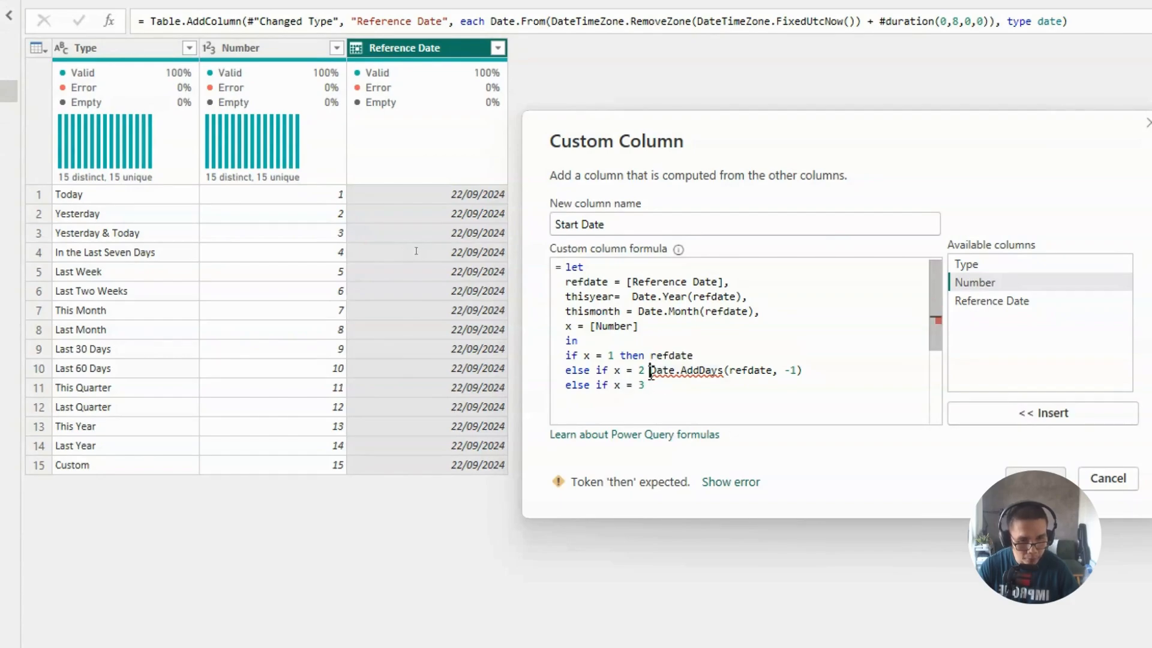
type("then")
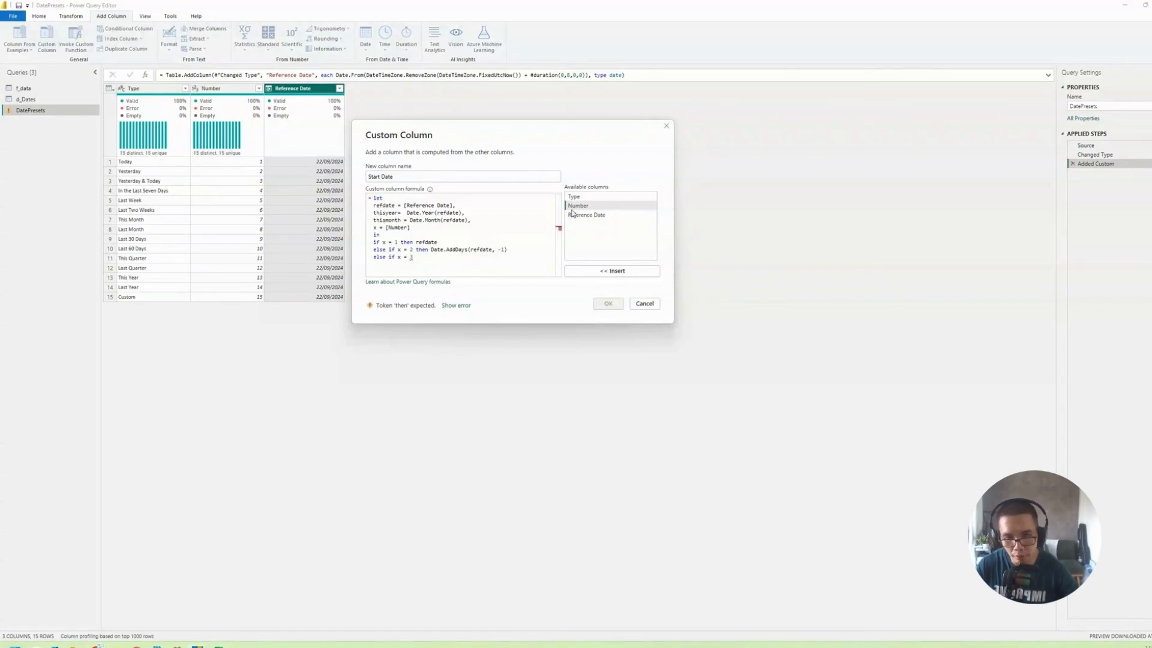
left_click(416, 250)
left_click_drag(419, 250, 509, 251)
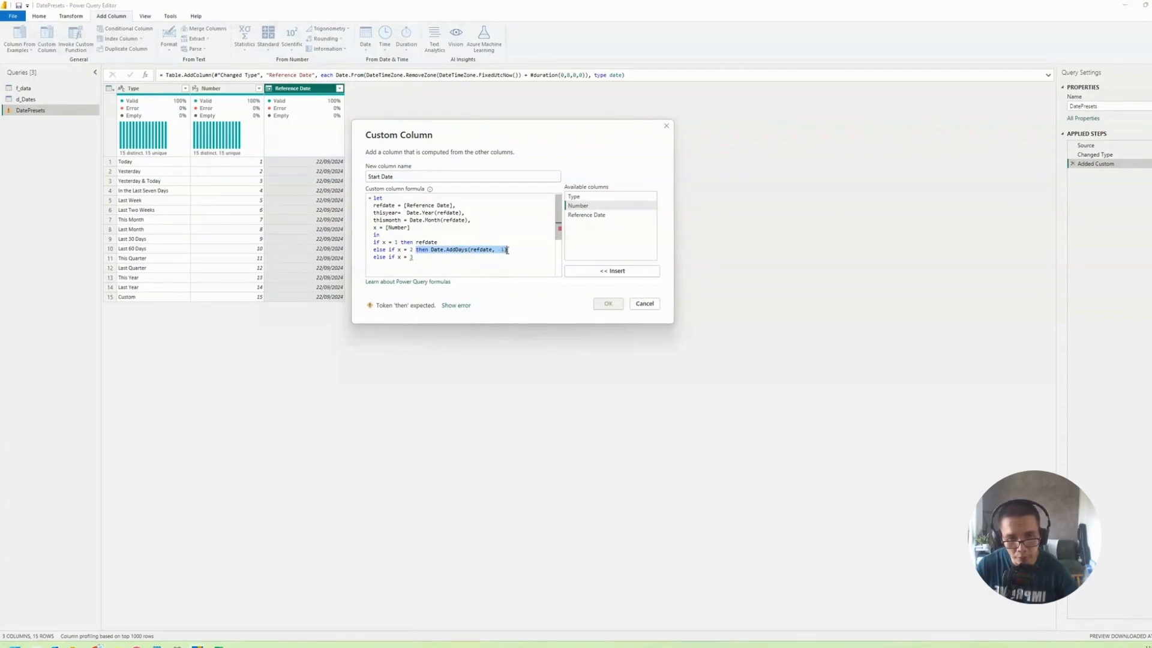
key("ctrl+c")
left_click(473, 256)
key("ctrl+v")
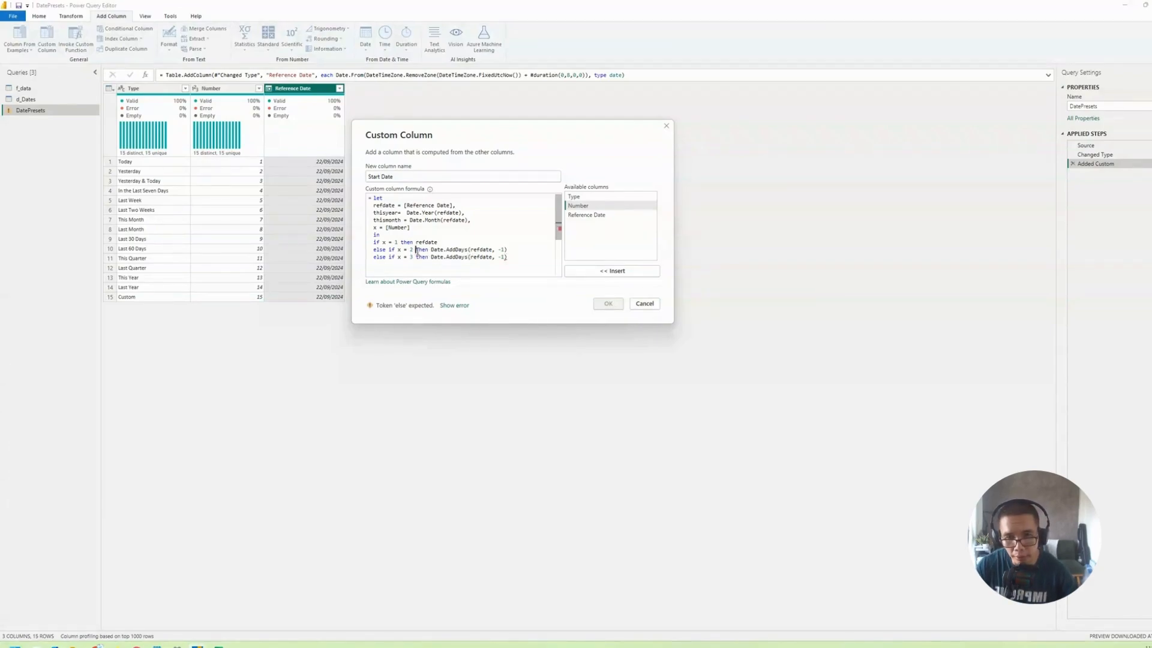
Extend the x = 2 condition with or x = 3, reusing the condition from the line below.
type("or")
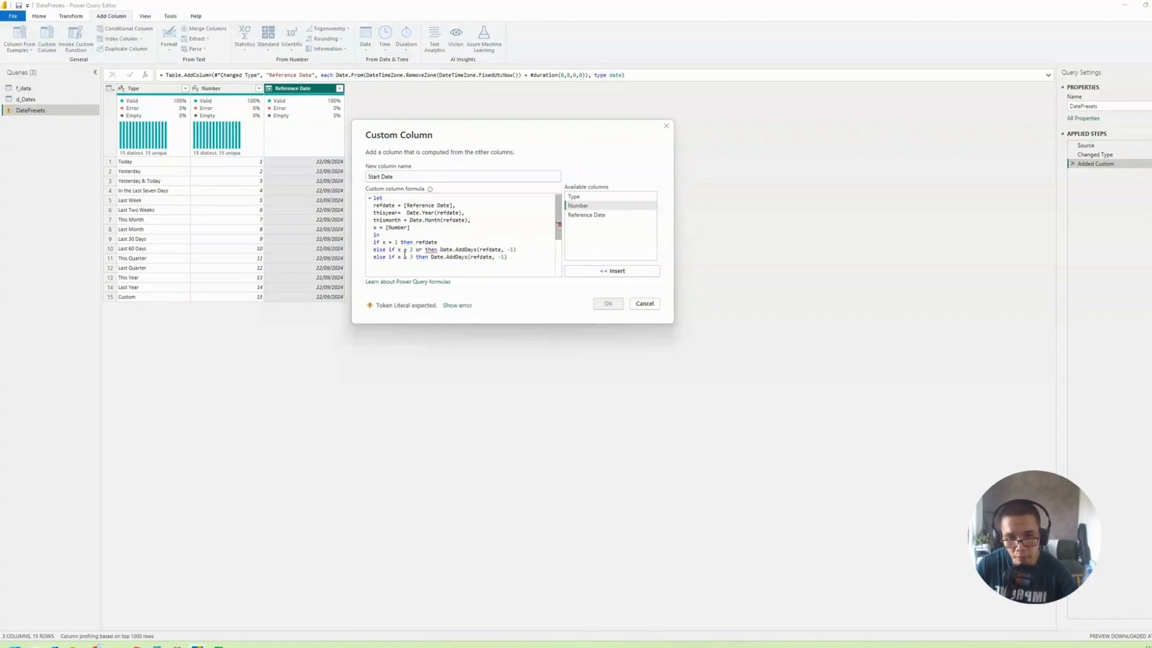
left_click_drag(398, 258, 417, 259)
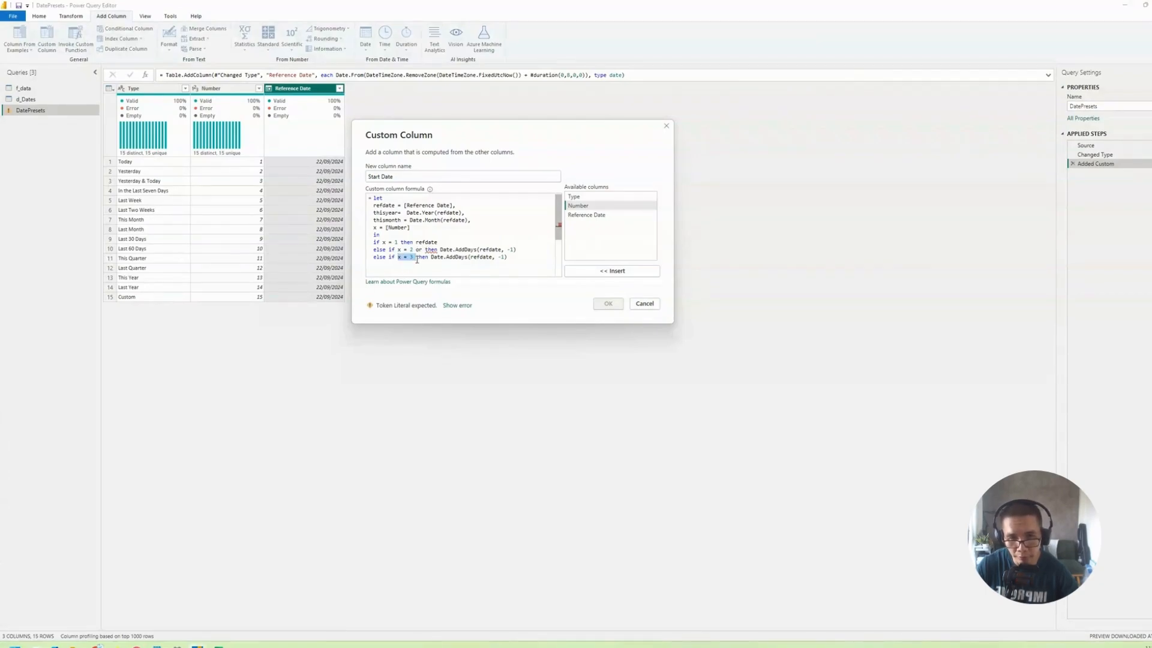
left_click(430, 249)
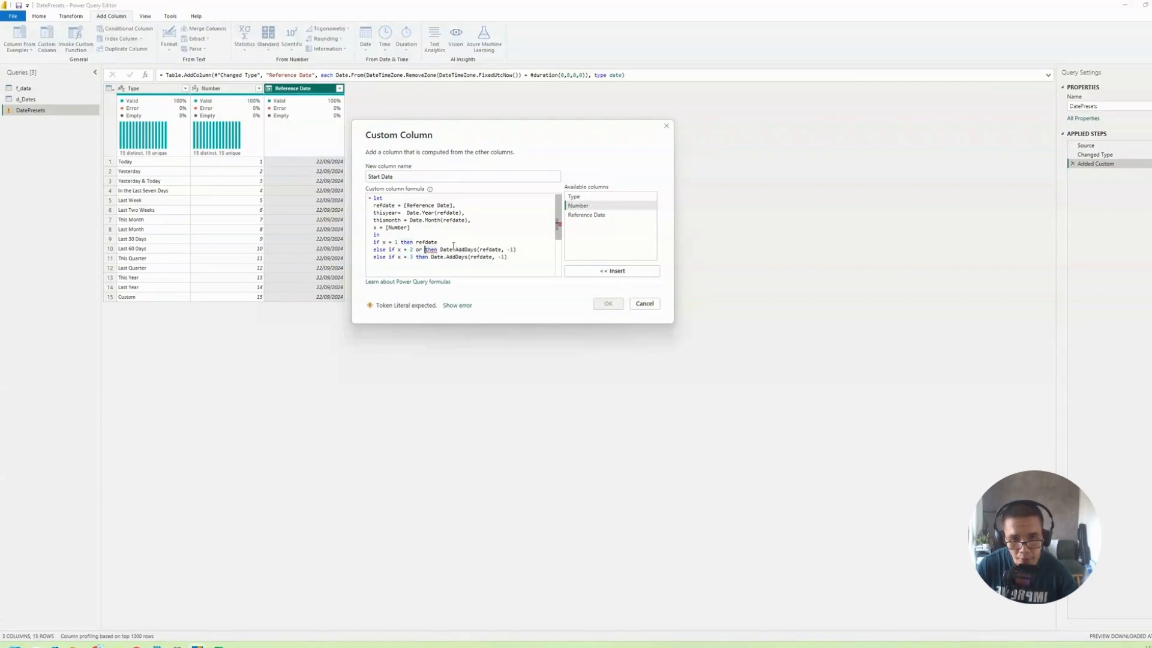
key("ctrl+v")
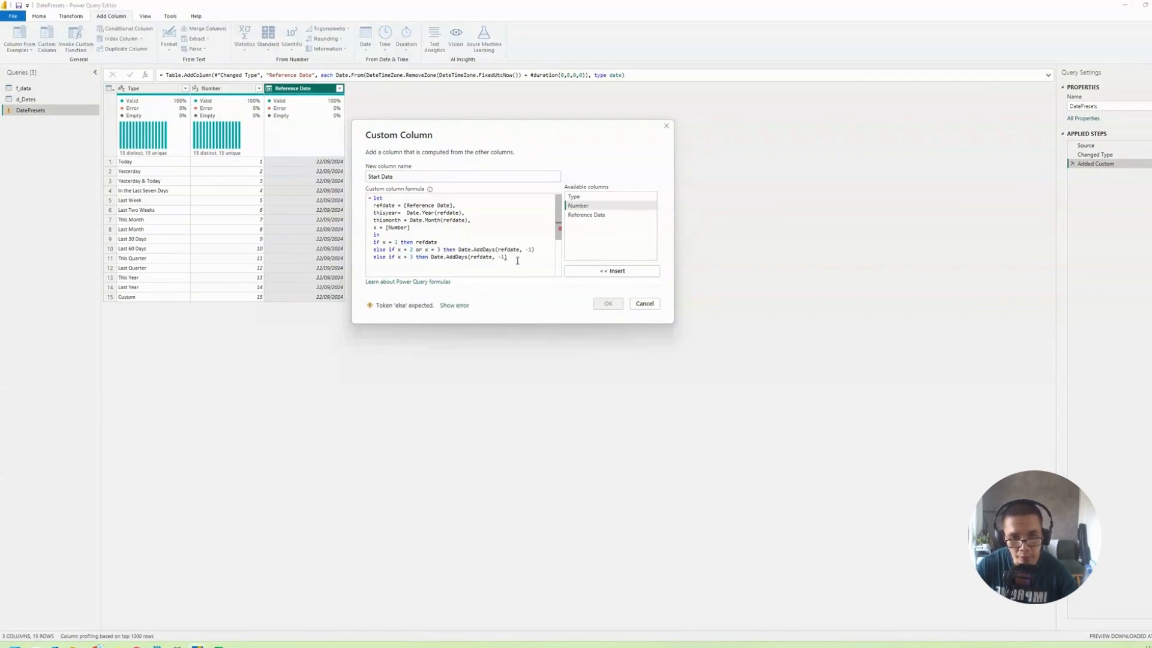
left_click_drag(511, 258, 370, 259)
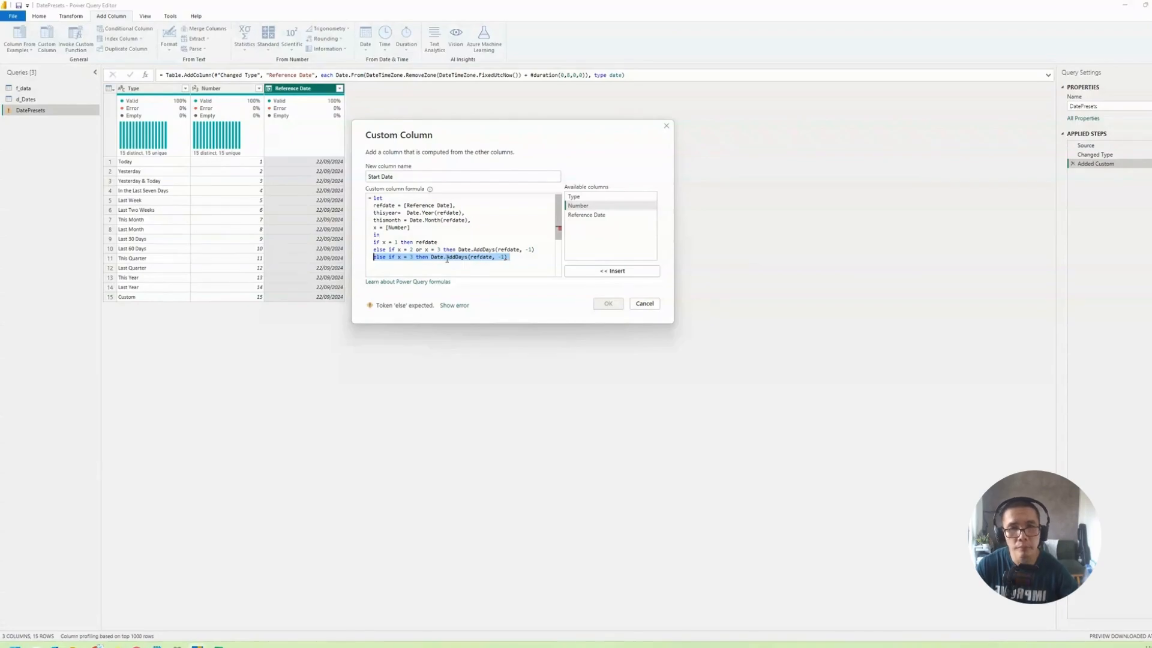
left_click(468, 256)
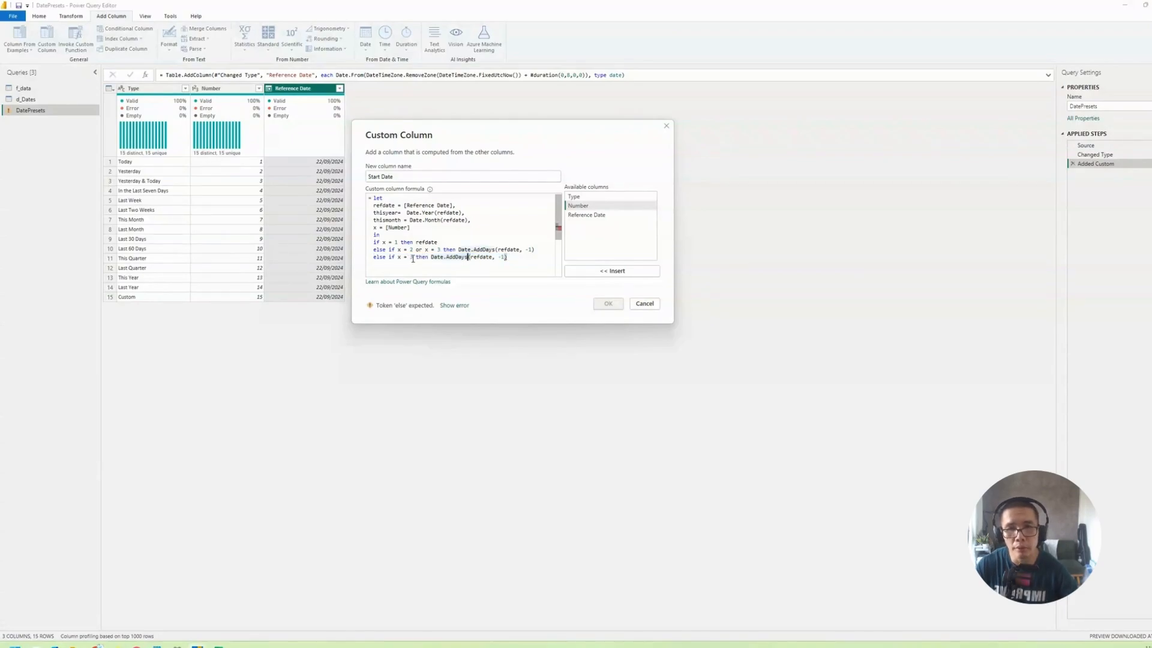
Strip the last branch's number and then clause and set its condition to else if x = 4.
left_click_drag(415, 257, 547, 256)
key("BackSpace")
key("BackSpace")
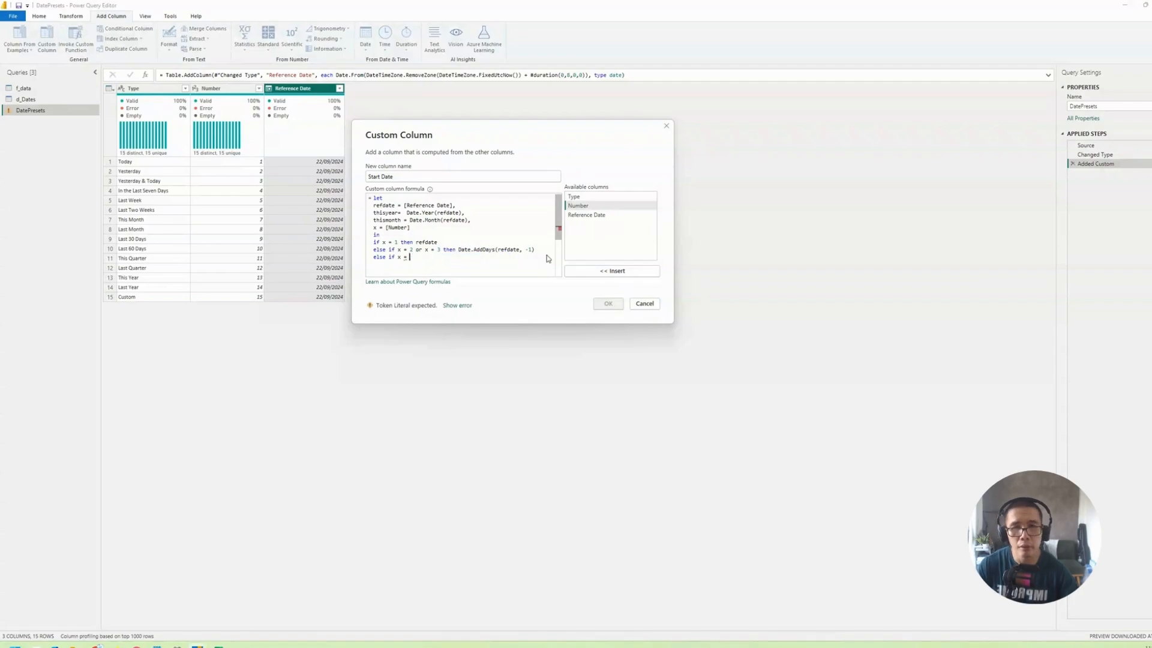
type("4")
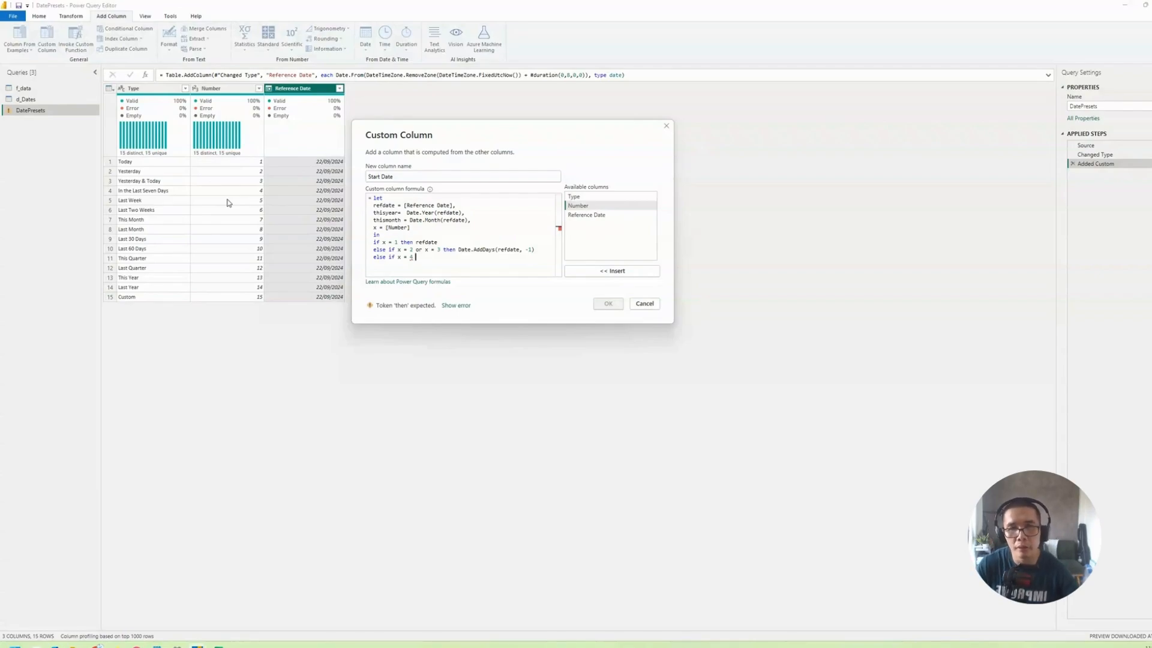
Copy the then Date.AddDays clause from the branch above into the x = 4 branch and set its day offset to -6.
left_click_drag(445, 250, 534, 250)
key("ctrl+c")
left_click(481, 261)
key("ctrl+v")
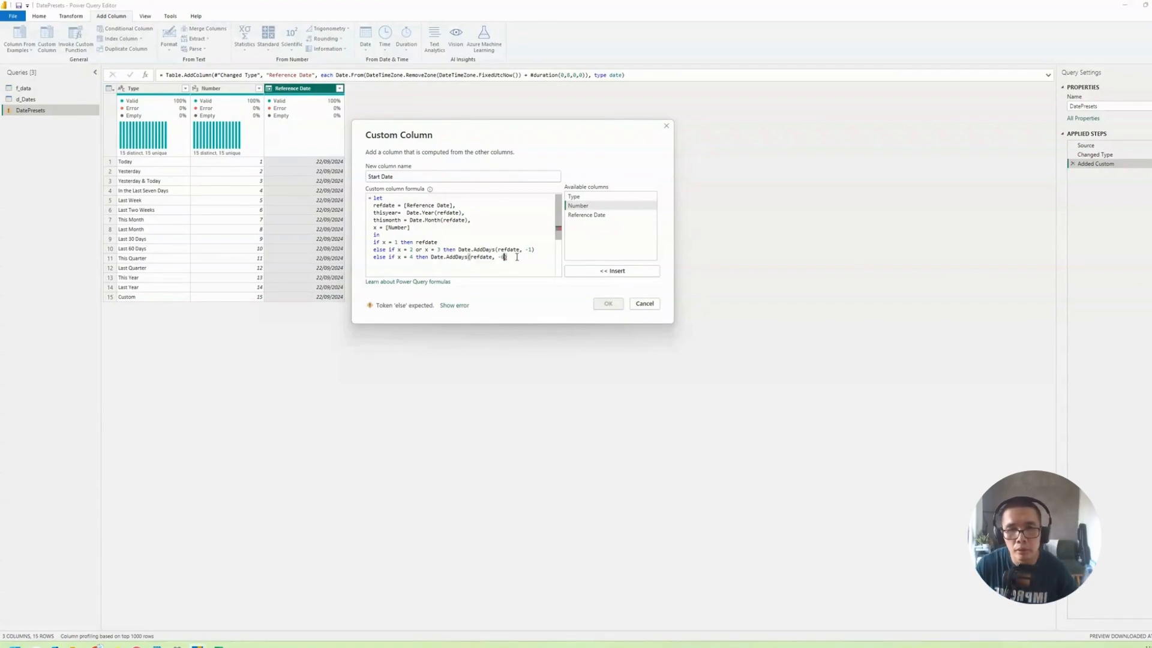
type("6)")
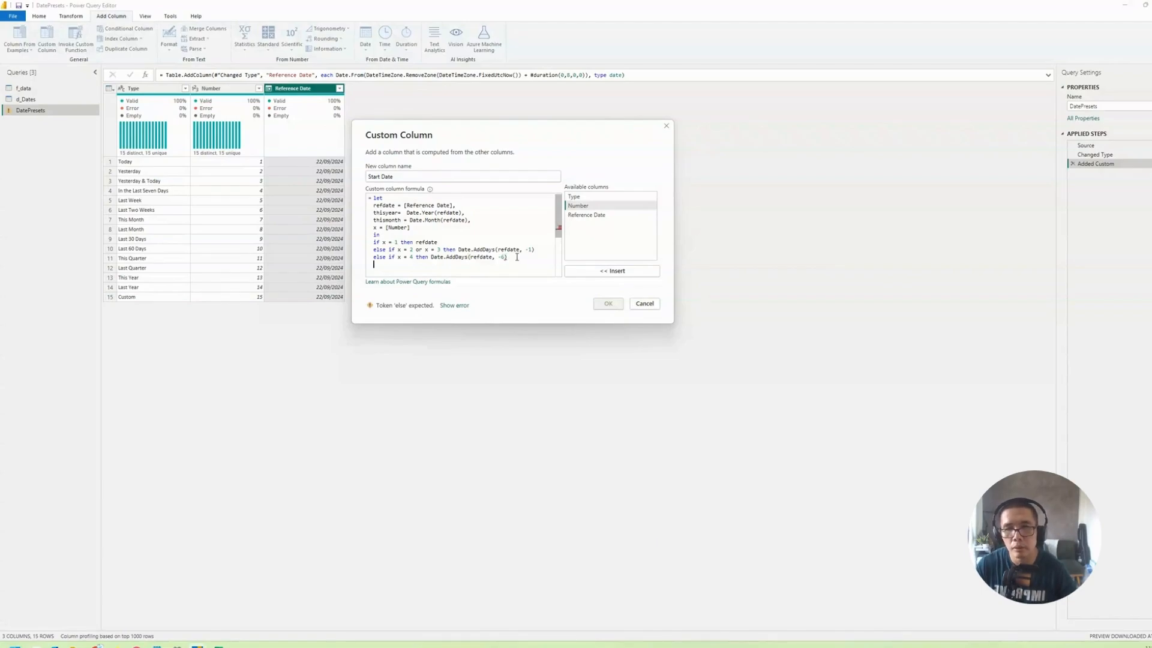
key("BackSpace")
Duplicate the x = 4 branch on a new line and set the copy's day offset to -13.
key("shift+Home")
key("ctrl+c")
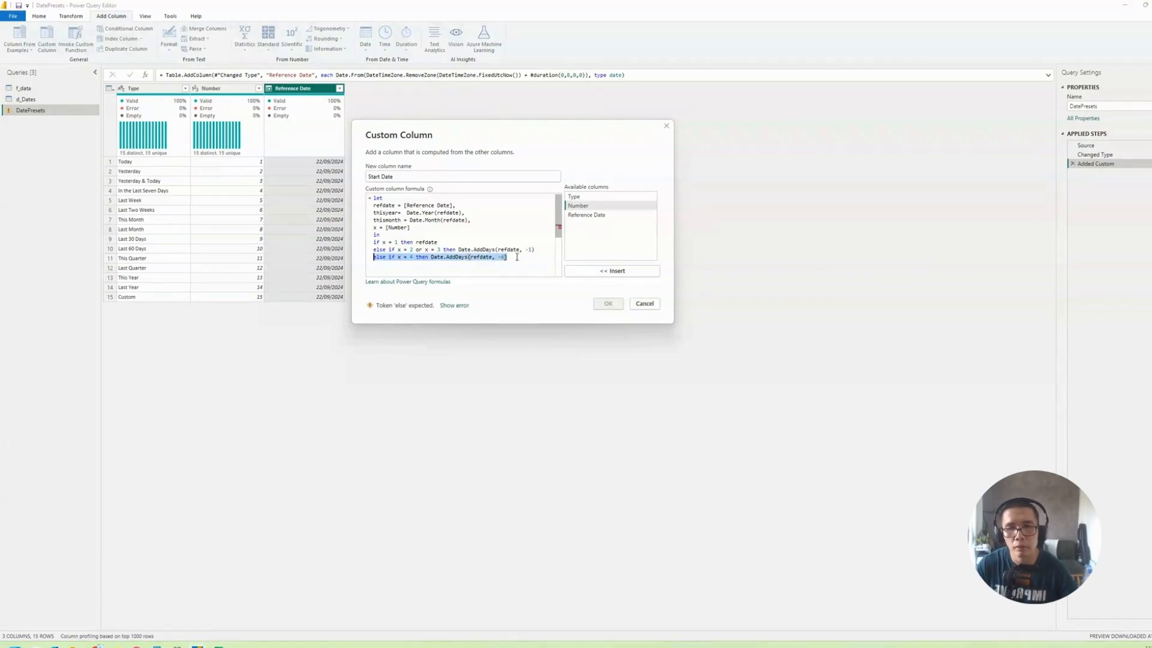
key("End")
key("Return")
key("ctrl+v")
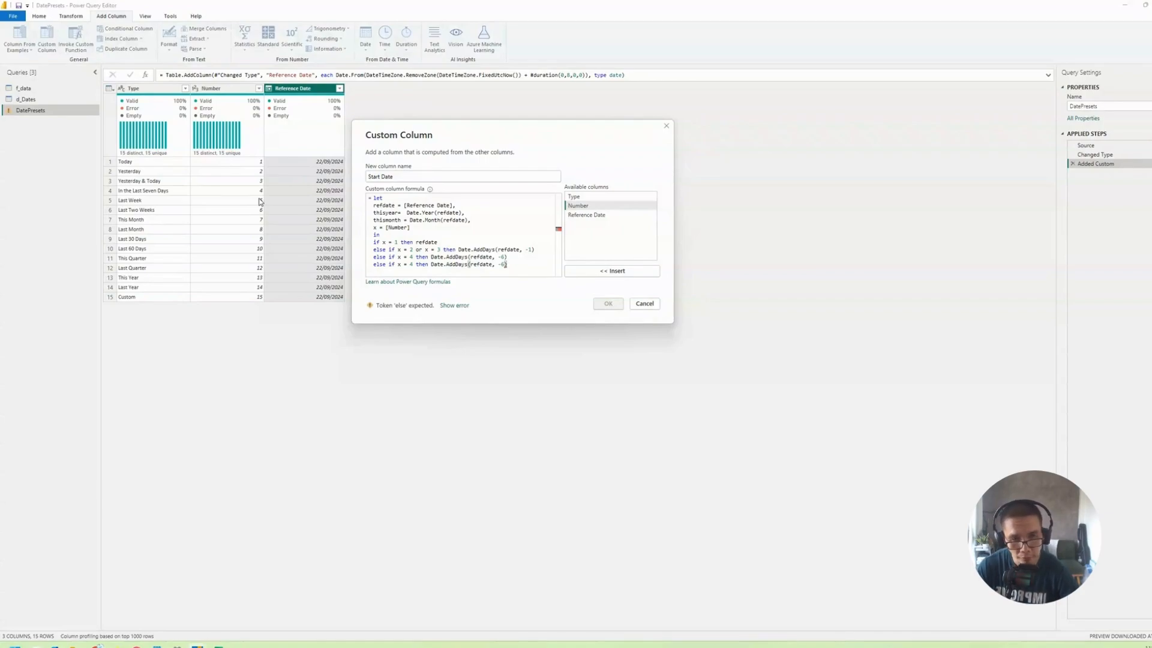
key("Left")
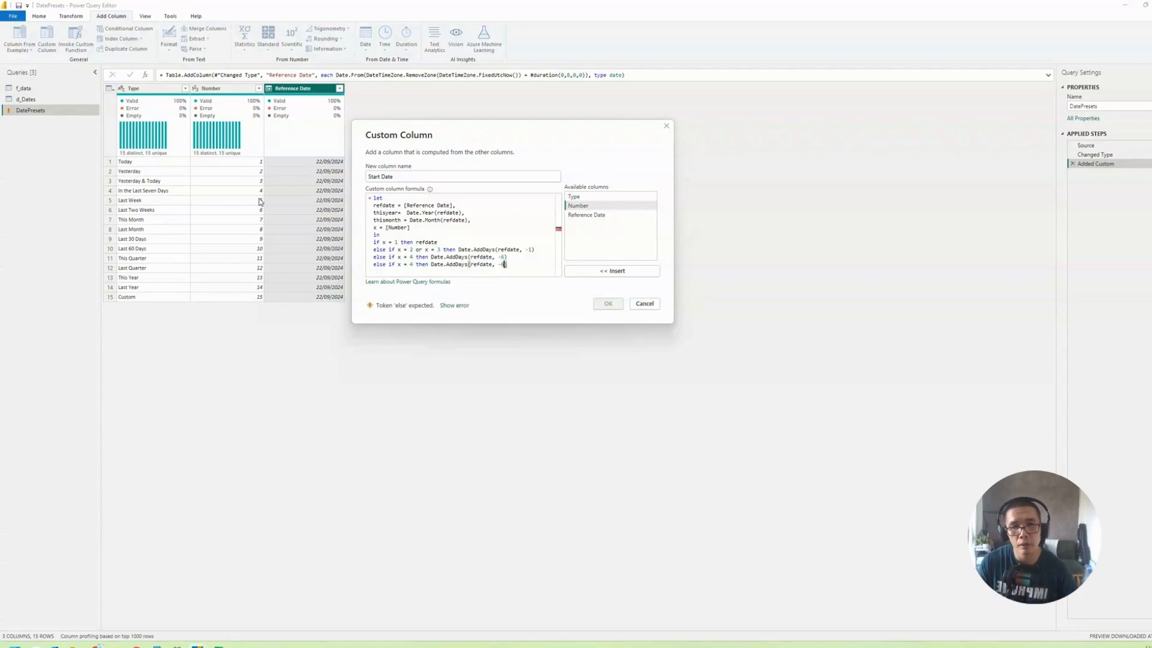
key("shift+Left")
type("13")
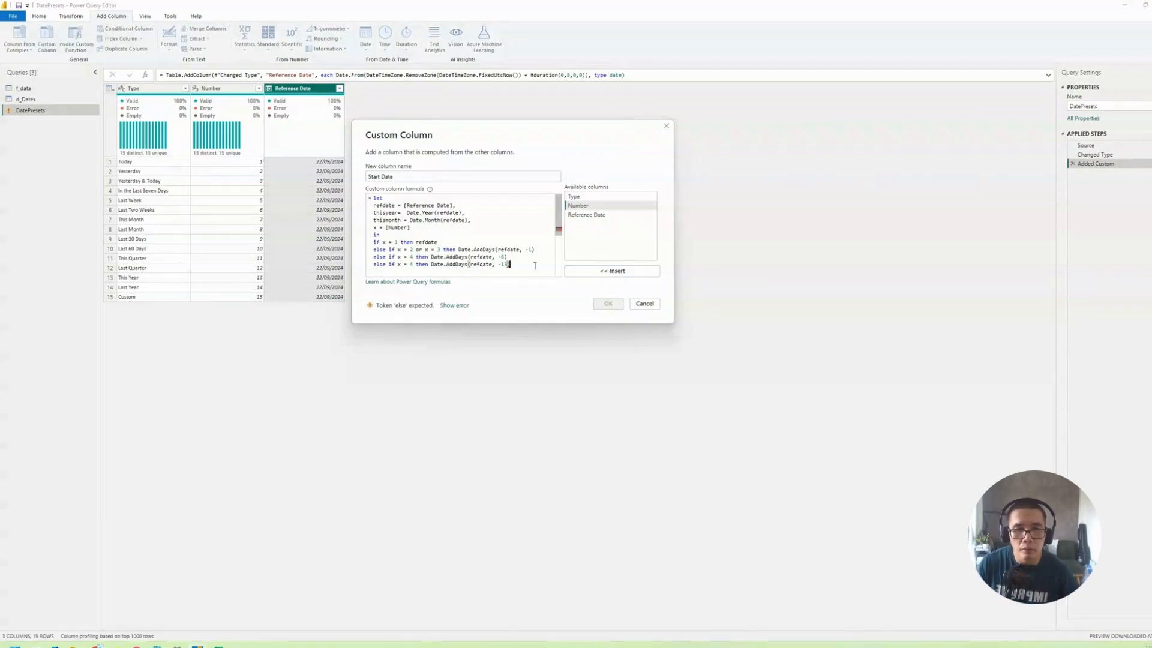
Duplicate the -13 branch onto another new line below it.
key("Return")
key("Up")
key("shift+End")
key("ctrl+c")
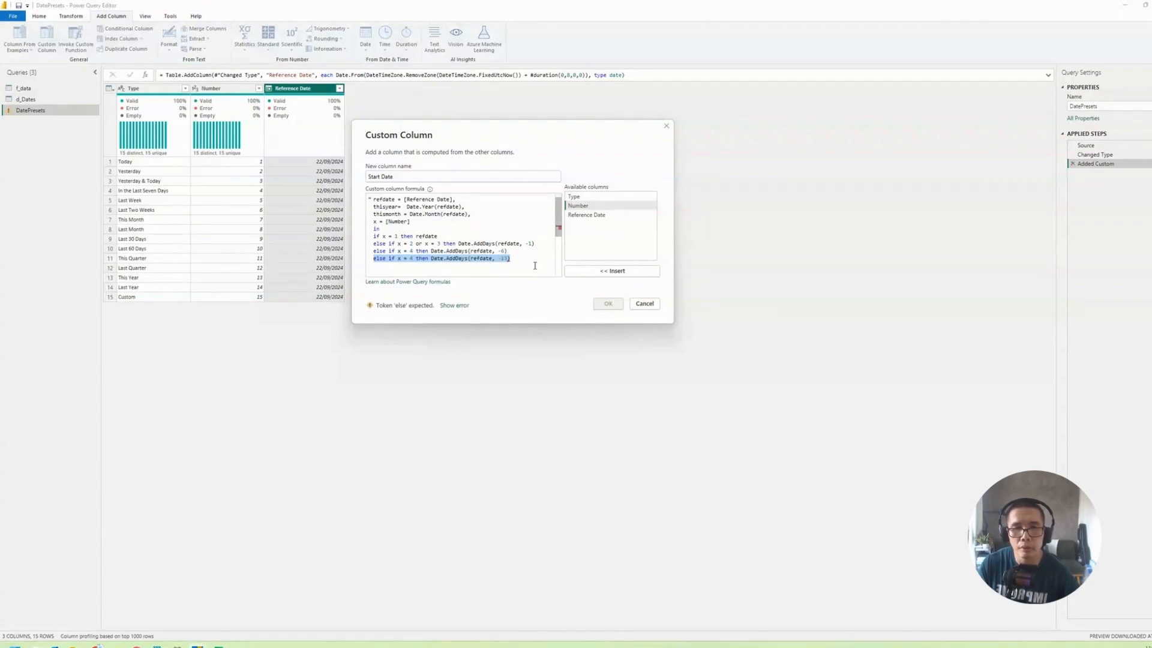
key("End")
key("Return")
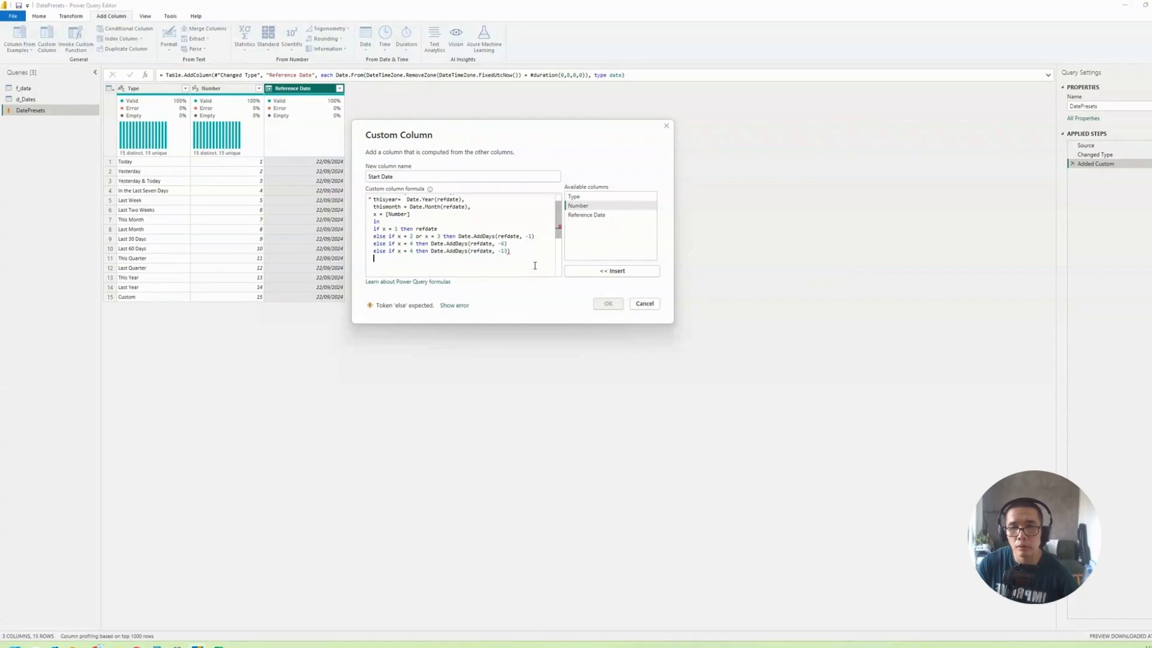
key("ctrl+v")
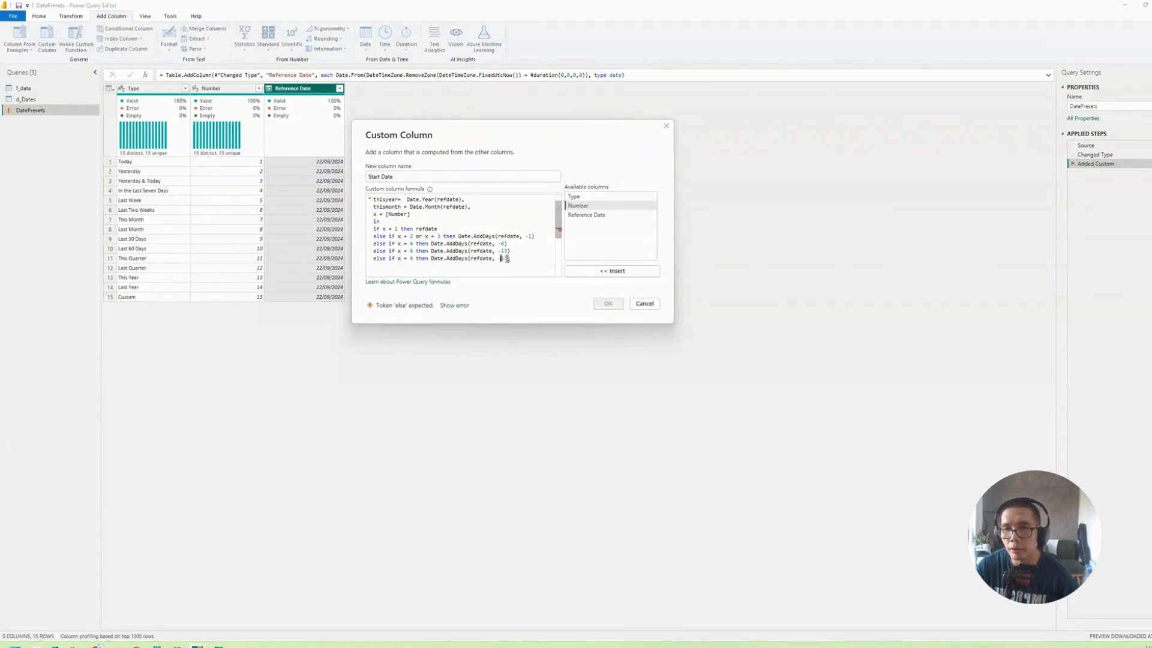
left_click_drag(500, 258, 507, 259)
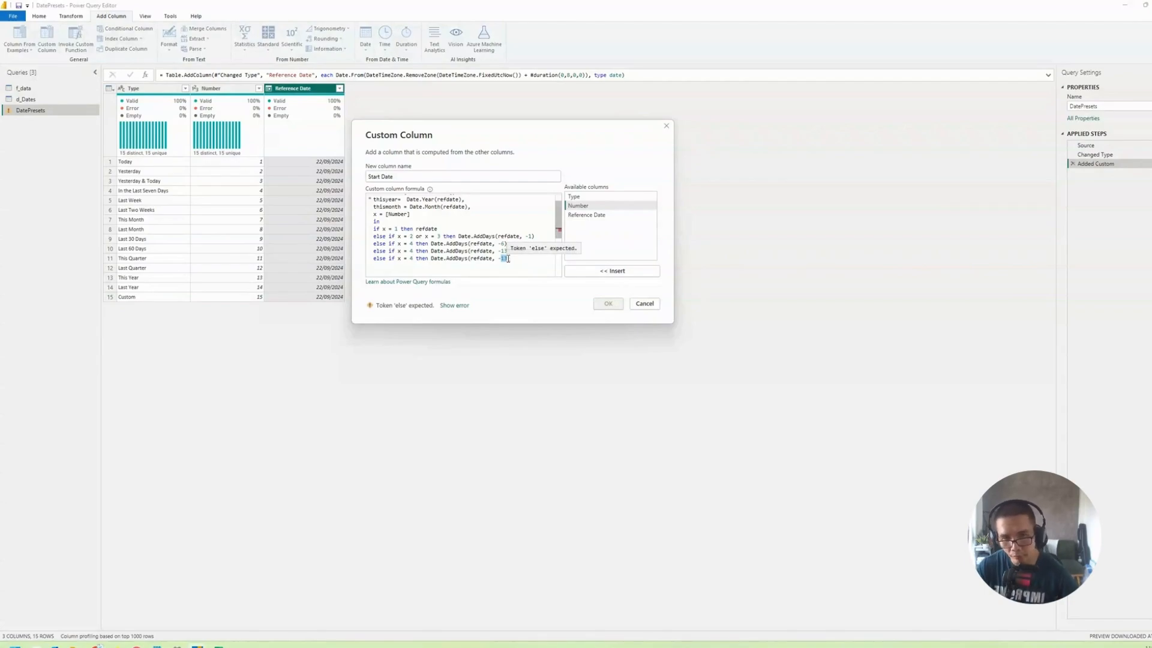
left_click(507, 258)
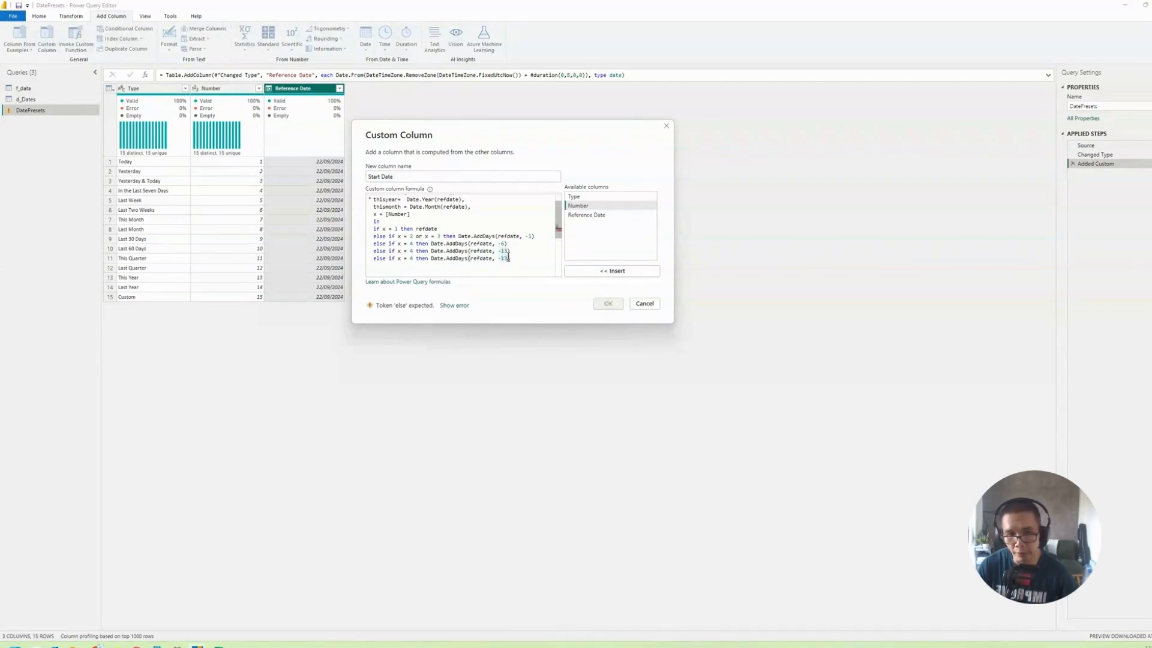
Set the first -13 branch's condition to x = 5 and try to set the second one's to x = 6.
left_click(416, 258)
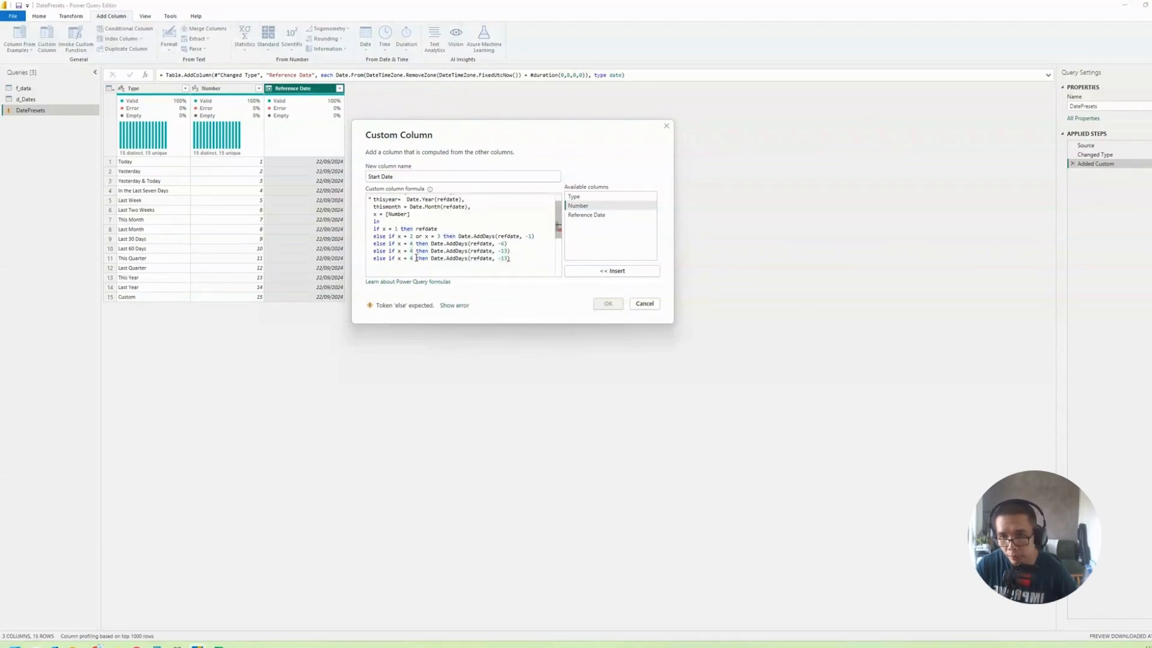
key("Down")
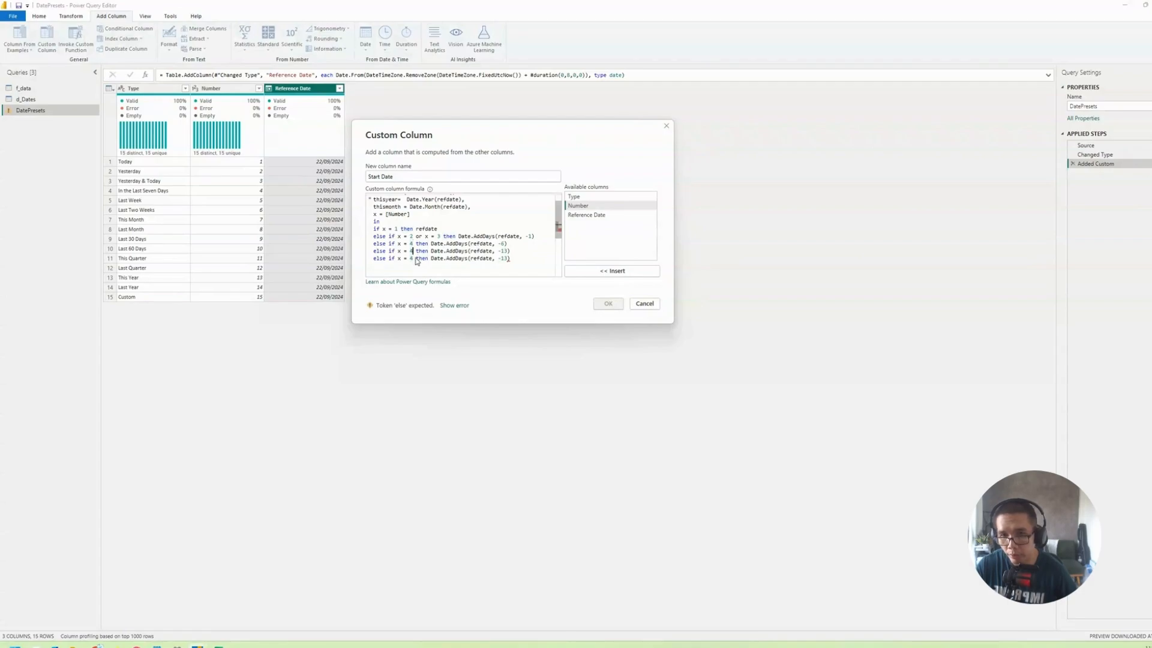
key("BackSpace")
type("5")
key("Down")
key("BackSpace")
type("6")
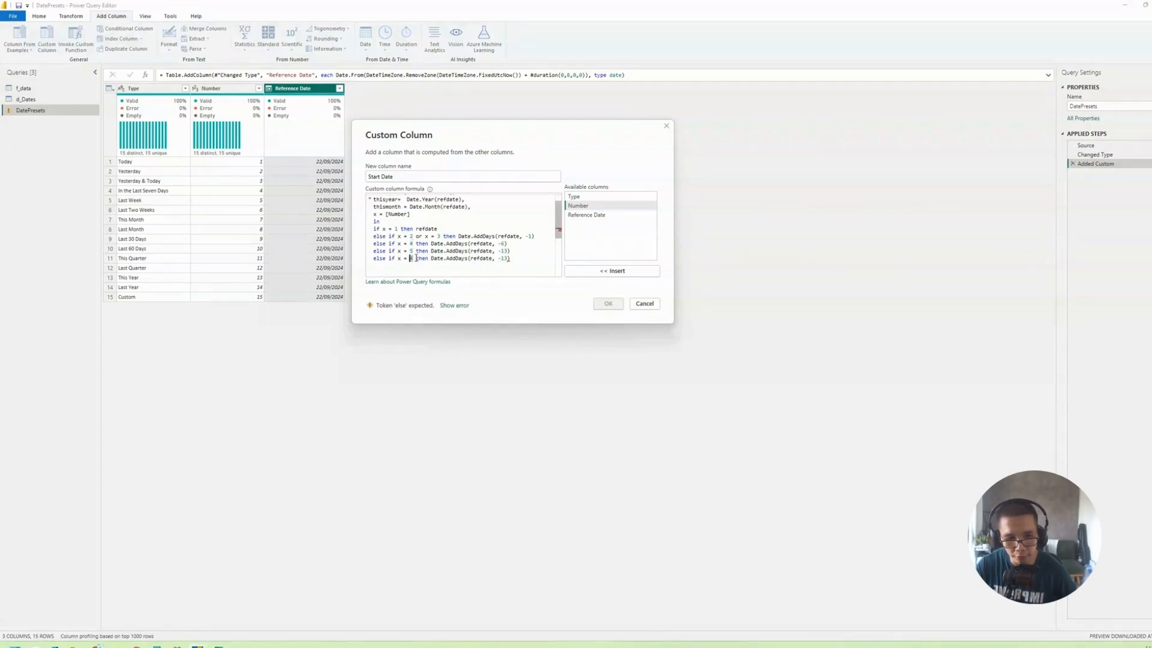
type("6")
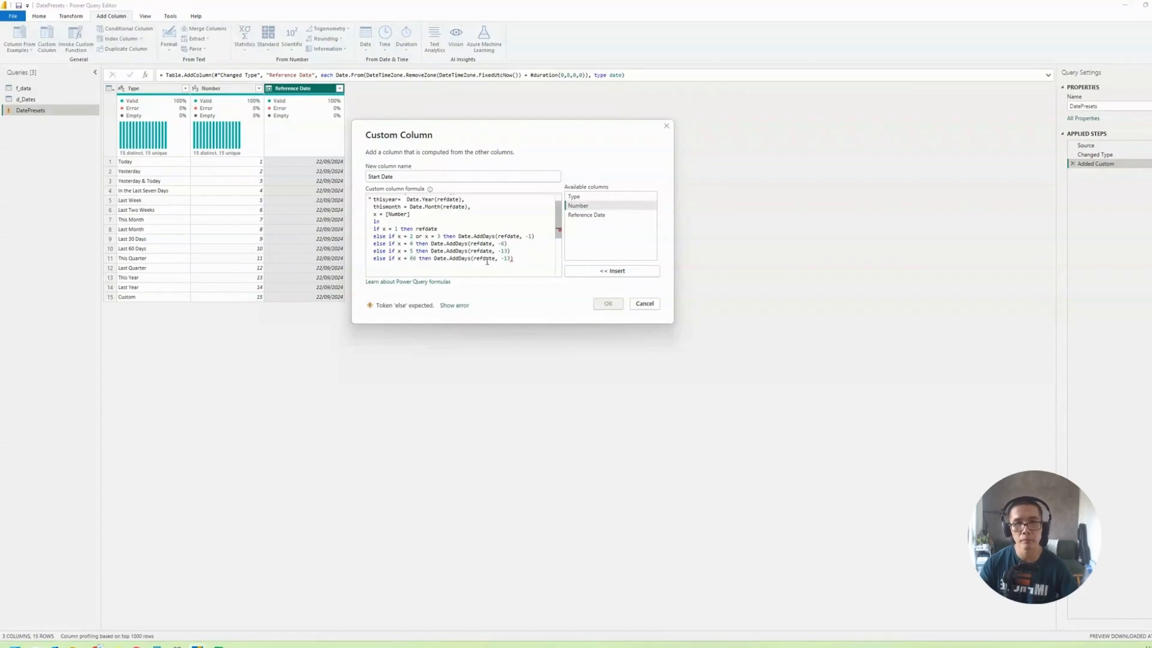
Duplicate the last else if branch on a new line beneath it.
left_click_drag(514, 259, 352, 260)
key("ctrl+c")
left_click(554, 261)
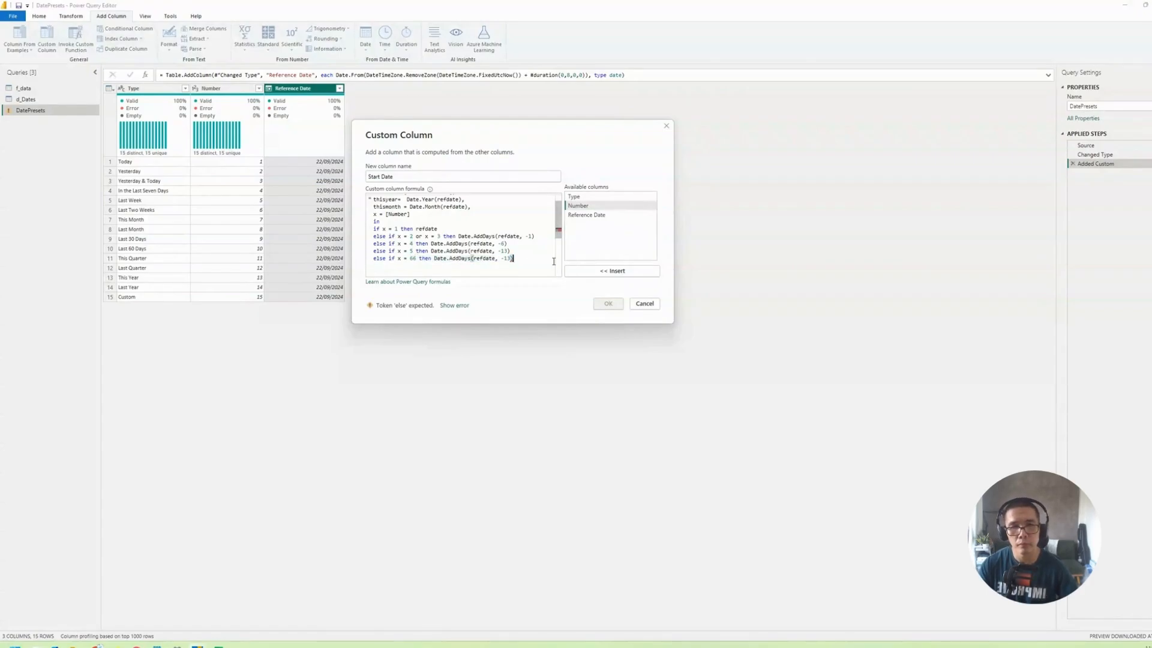
key("ctrl+v")
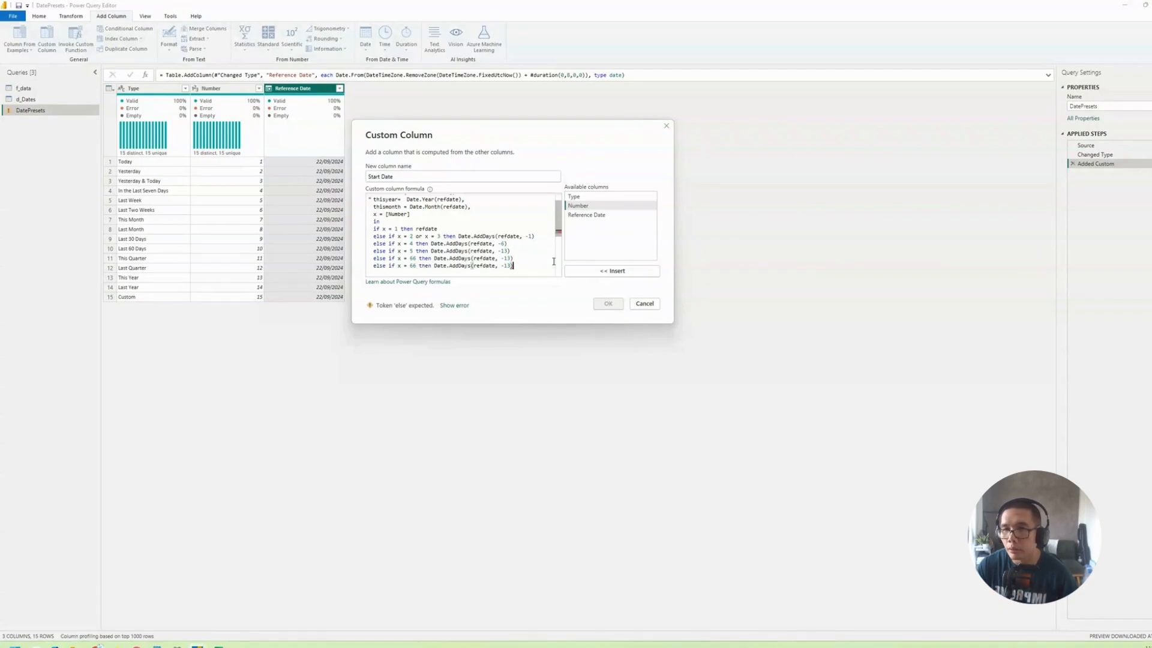
Correct the first x = 66 condition to x = 6.
left_click(412, 258)
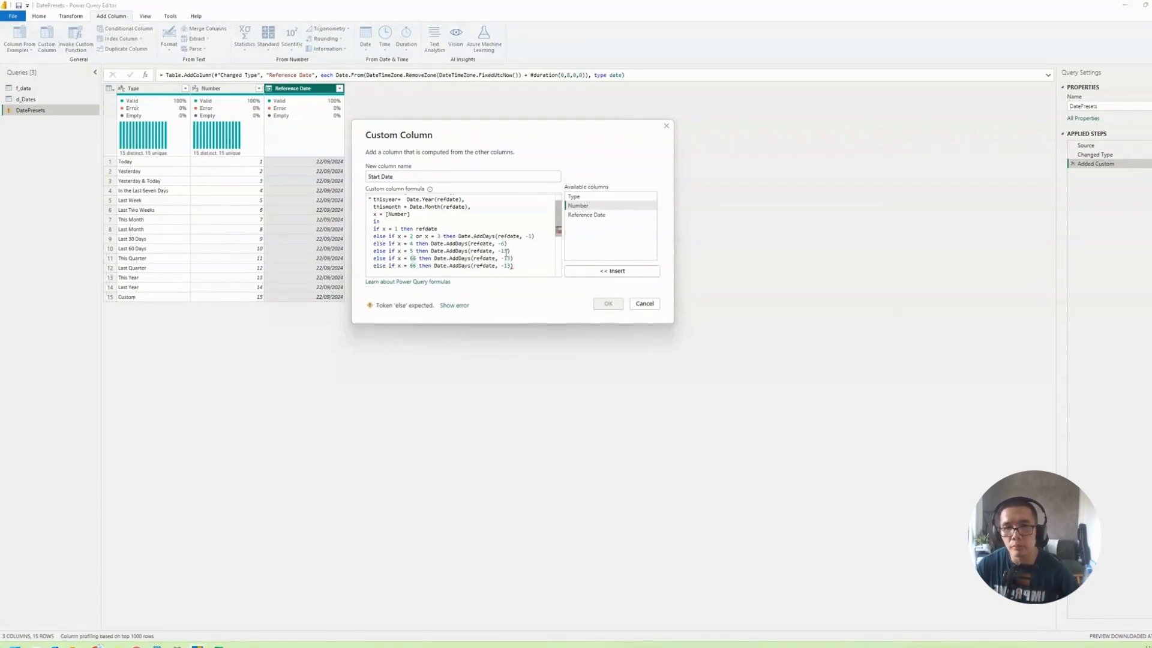
key("BackSpace")
key("Down")
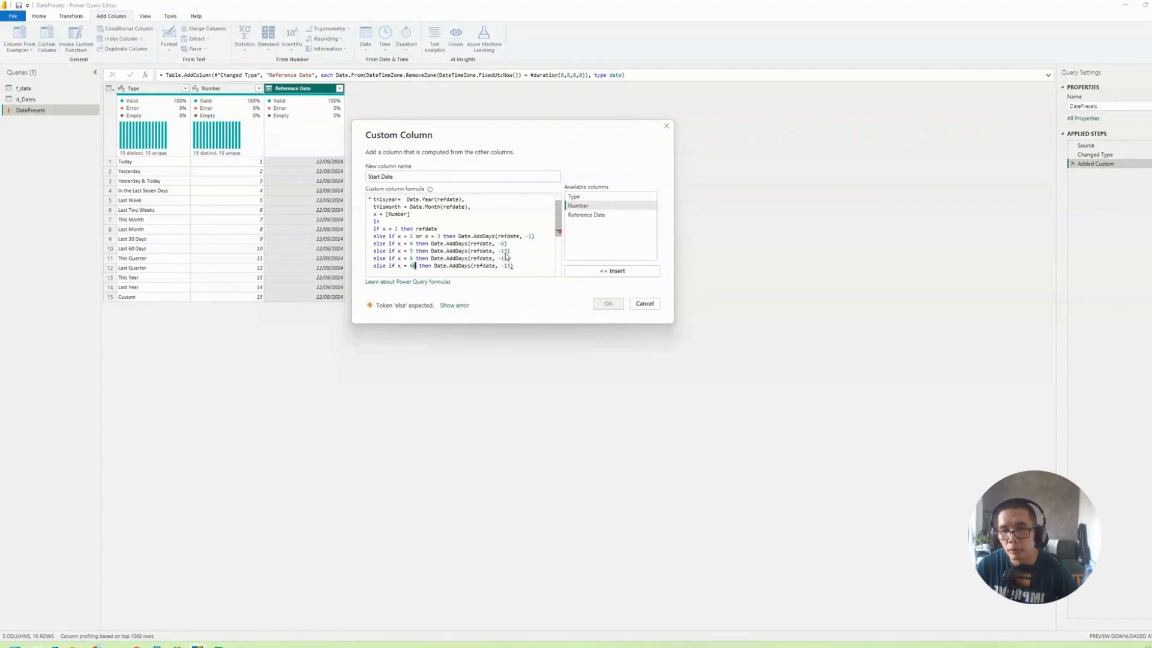
Add blank lines below the last branch and change its condition to x = 7.
key("End")
key("Return")
key("Return")
key("Return")
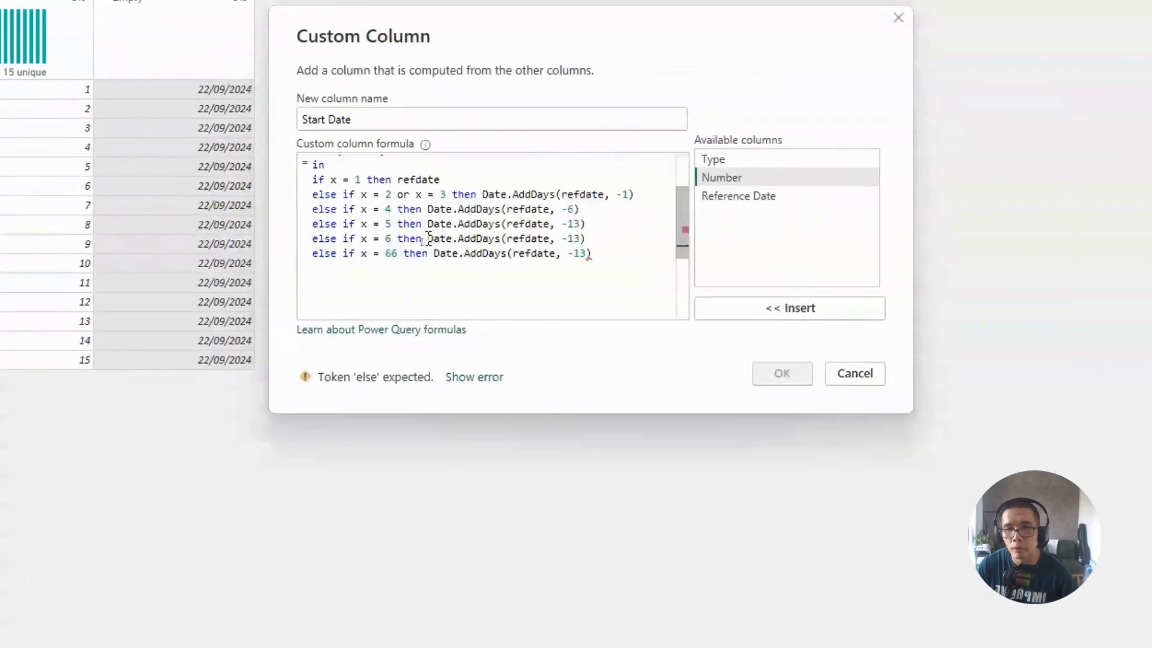
double_click(413, 244)
type("7")
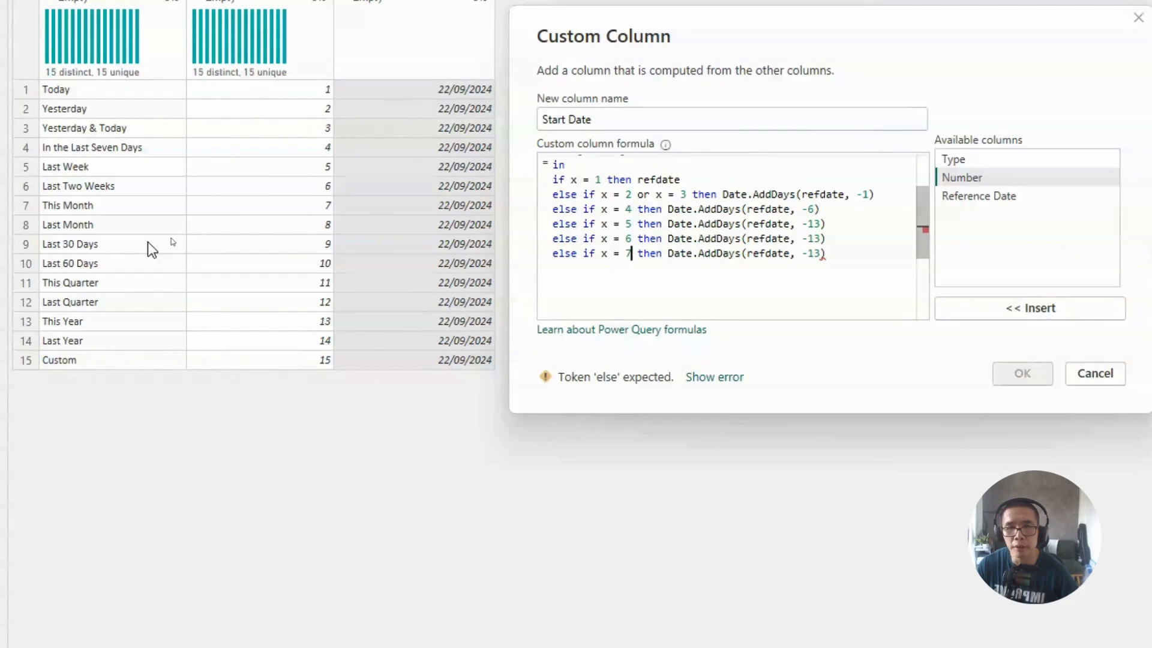
left_click(868, 258)
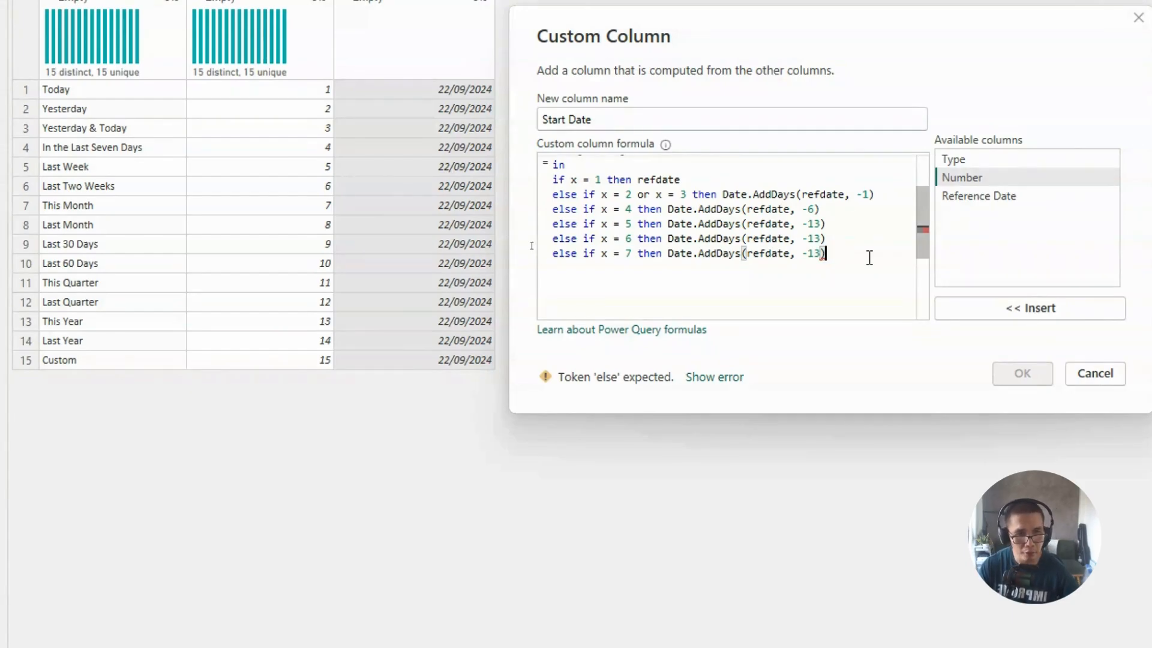
scroll(869, 256, "up", 1)
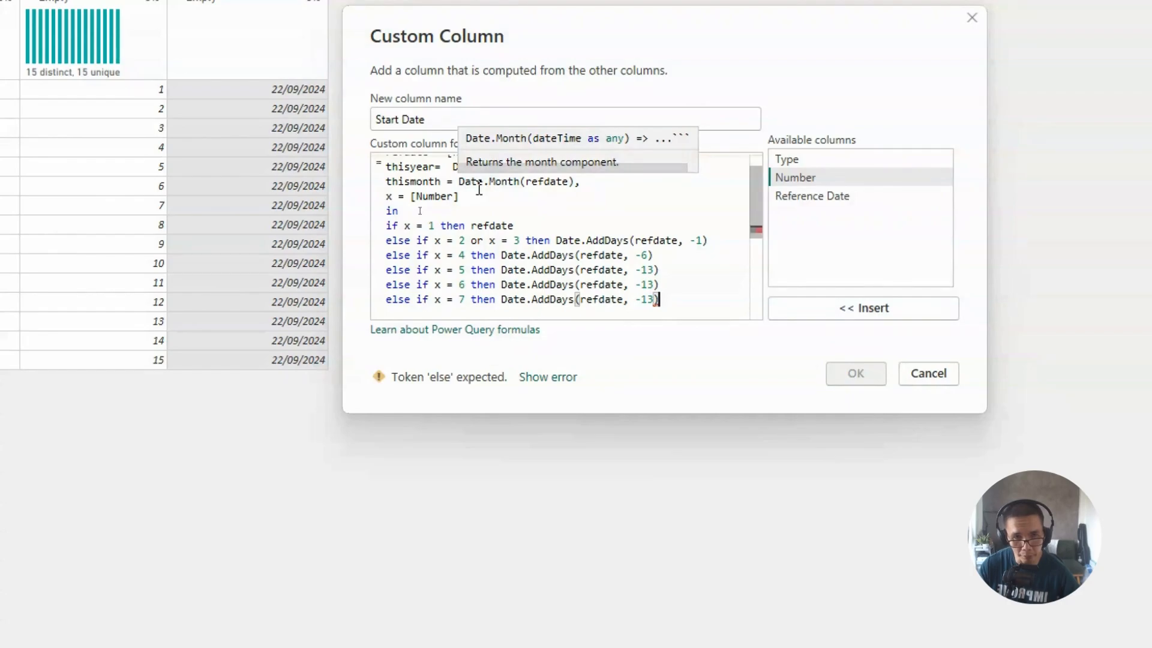
key("Return")
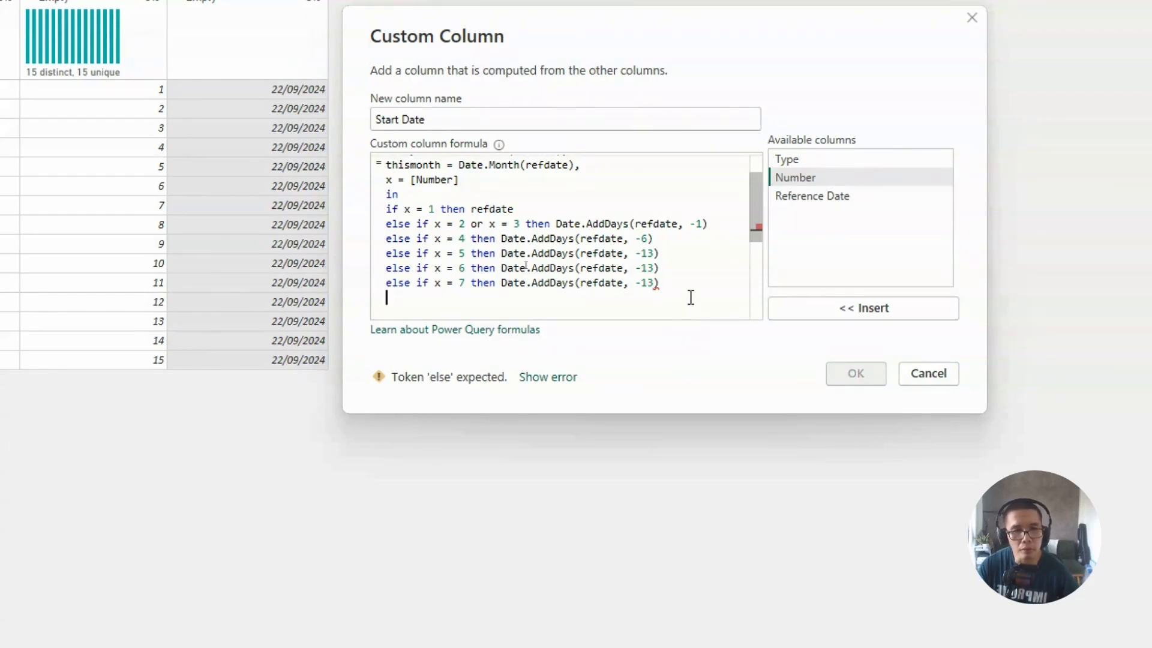
key("BackSpace")
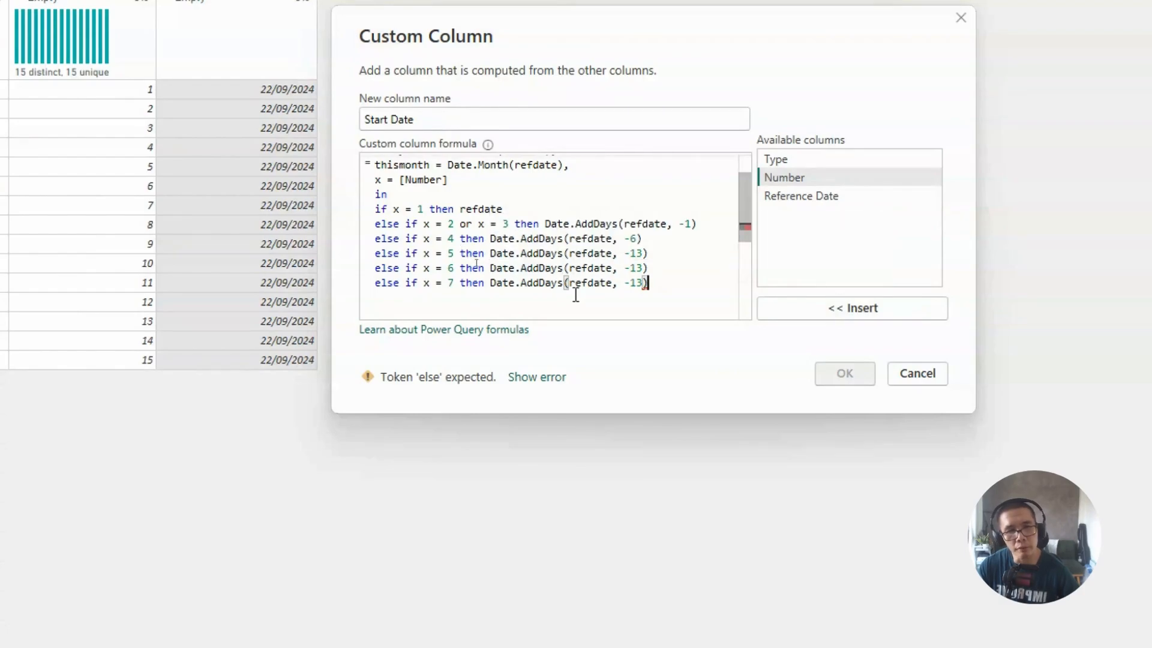
Replace AddDays with EndOfMonth in the x = 7 branch.
double_click(528, 284)
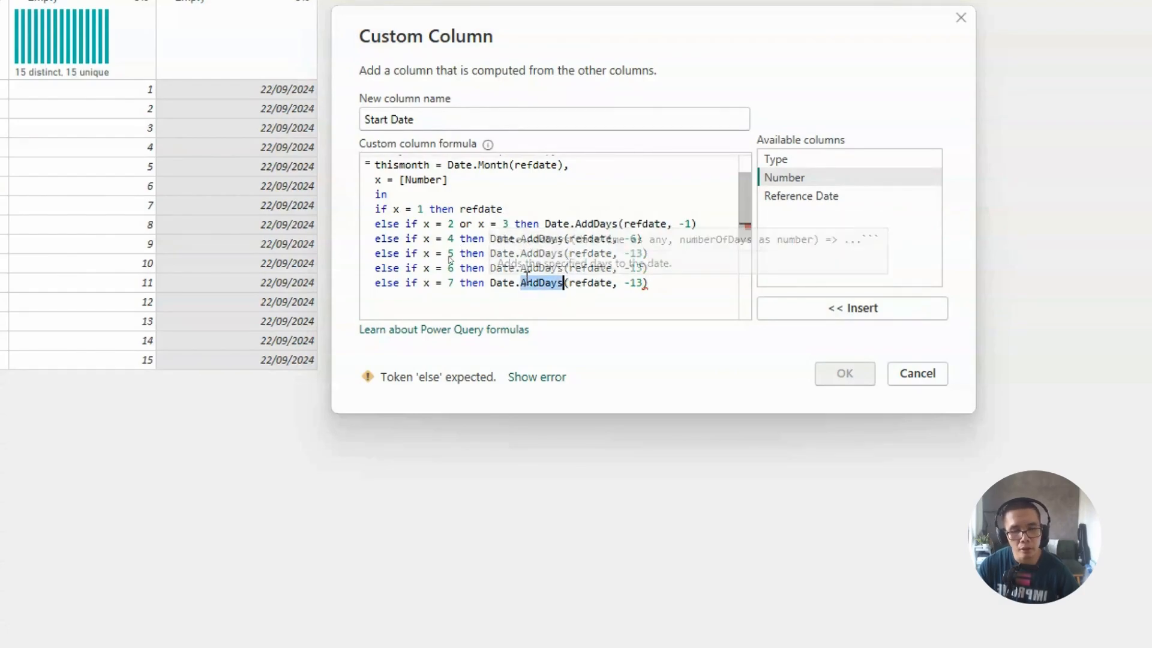
type("End")
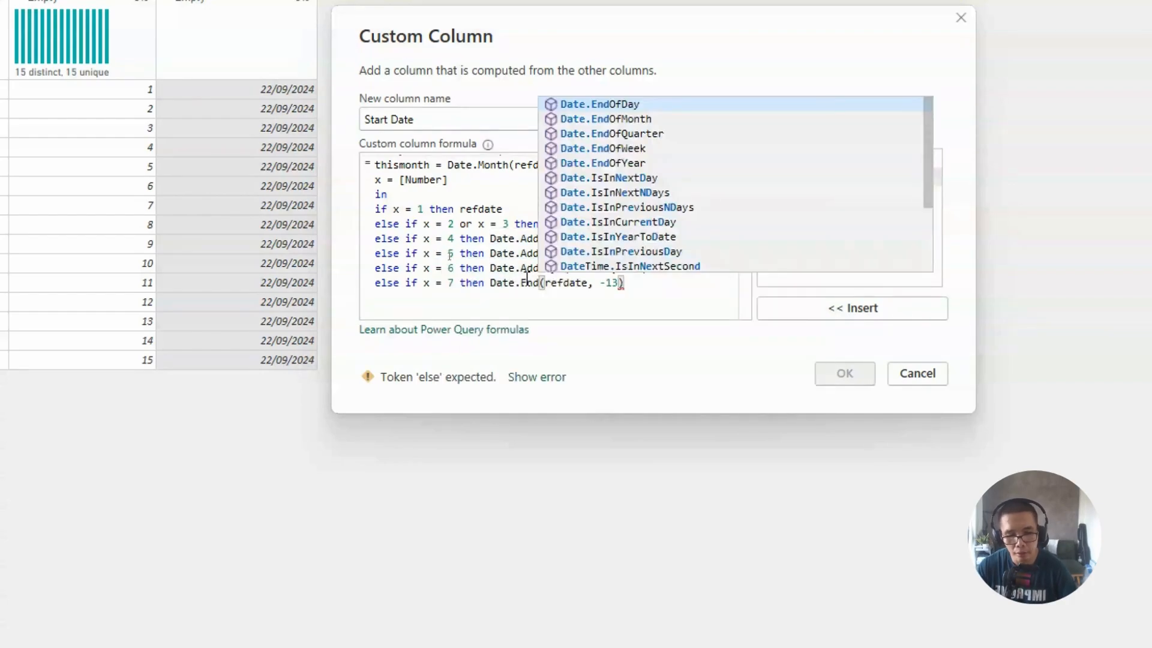
type("OfMo")
type("nth")
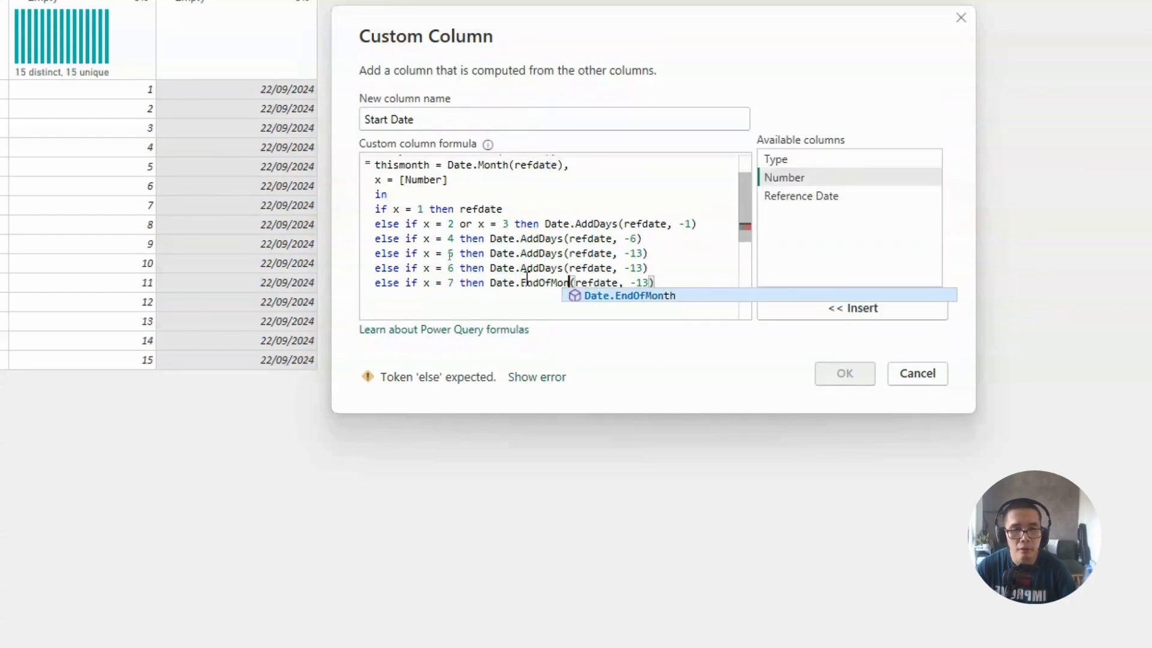
Try 0 as the second argument of Date.EndOfMonth in the x = 7 branch and settle on -1.
left_click(653, 280)
double_click(654, 280)
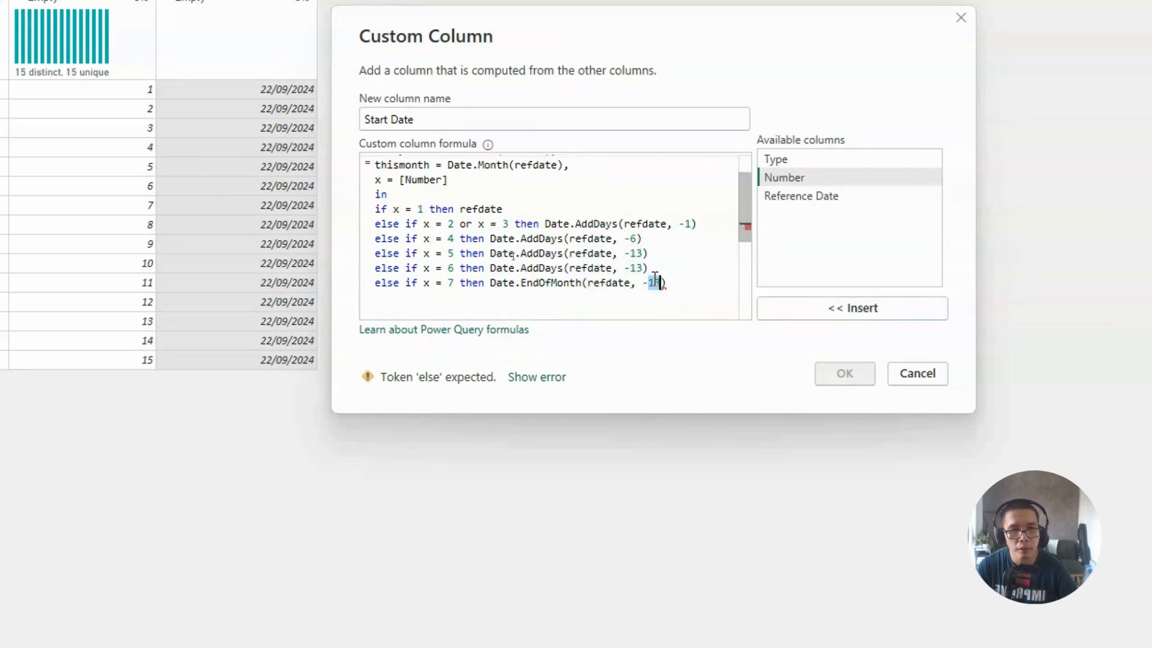
key("BackSpace")
type("0")
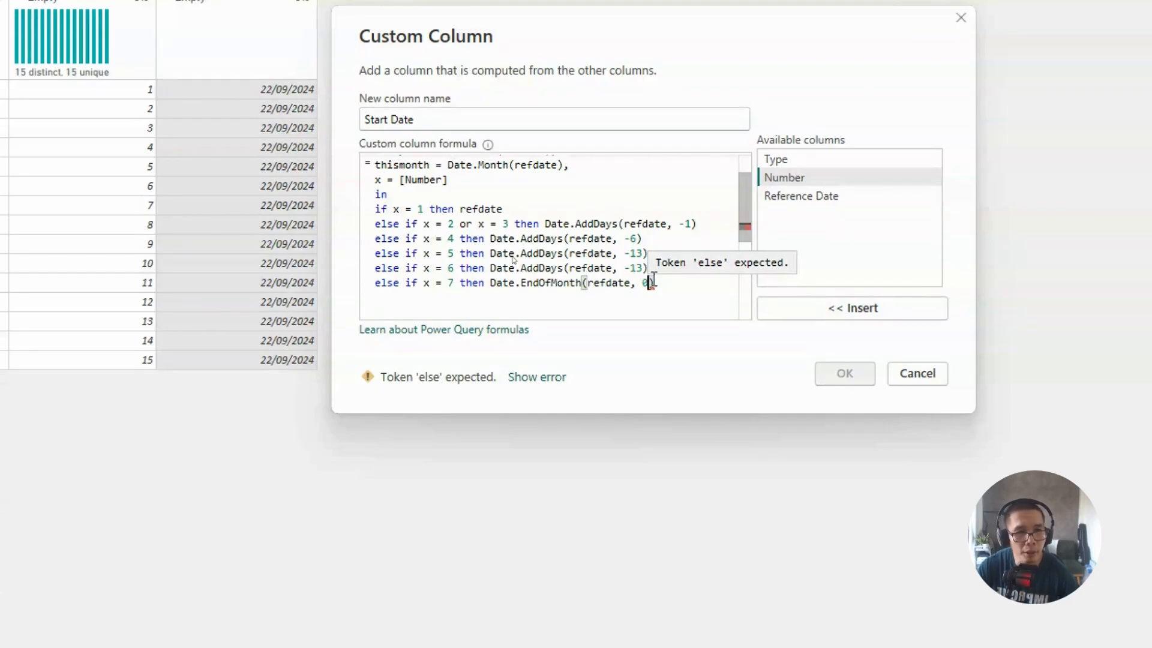
key("BackSpace")
type("-1")
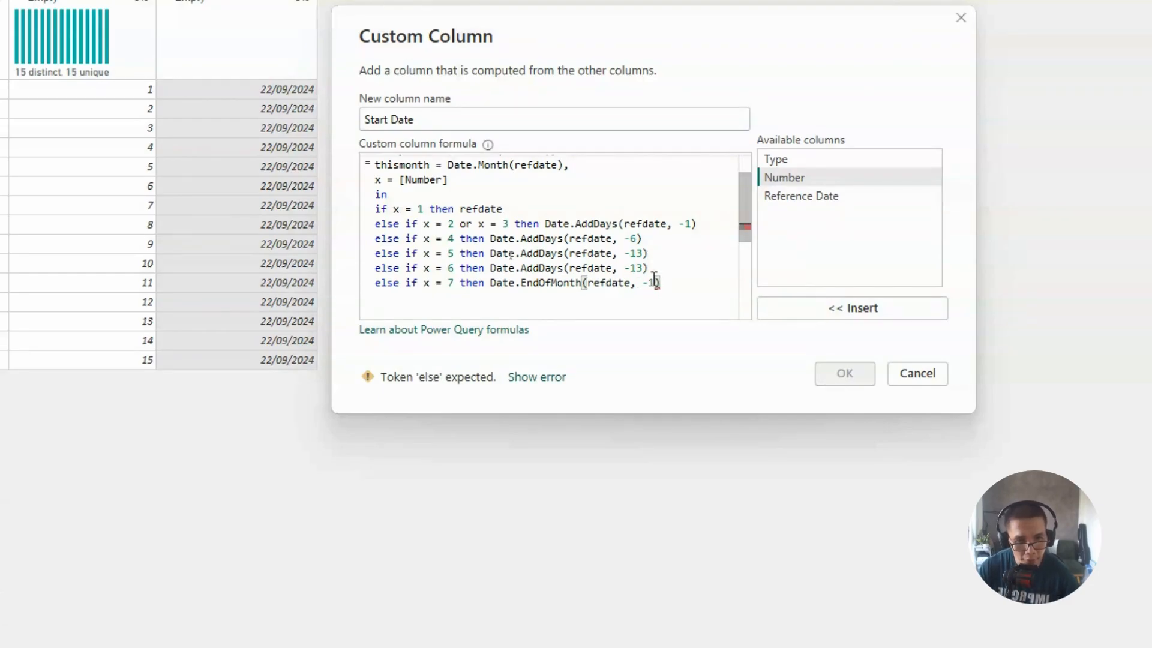
Wrap the Date.EndOfMonth call in the x = 7 branch in Date.AddDays with 1 as the number of days.
left_click(490, 283)
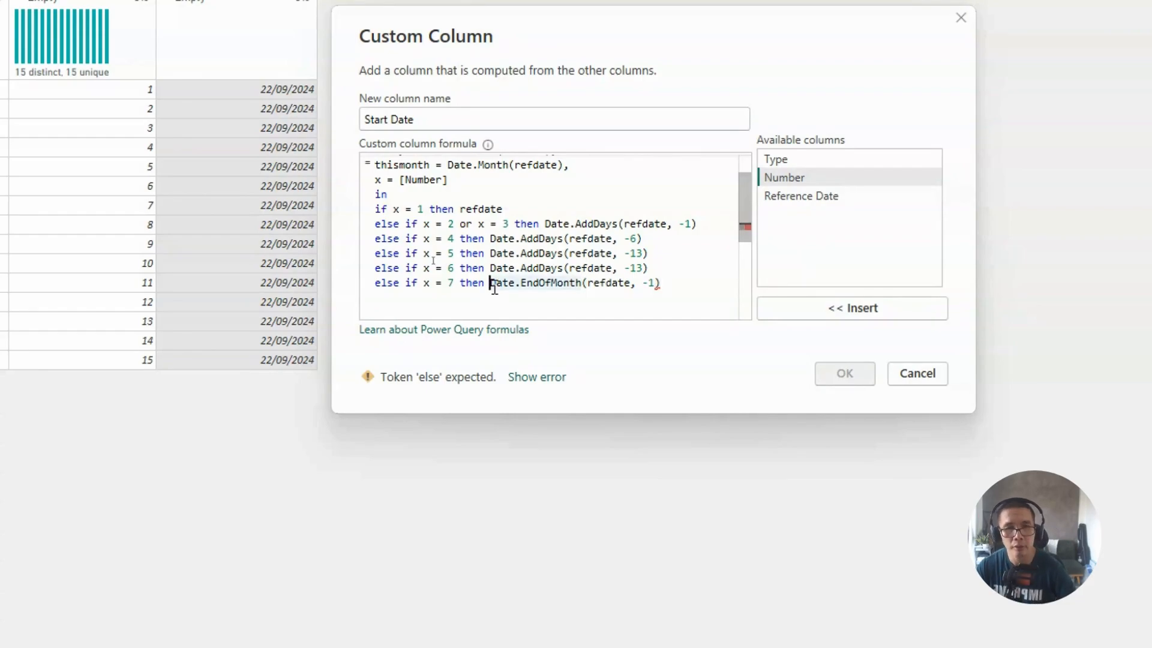
type("Da")
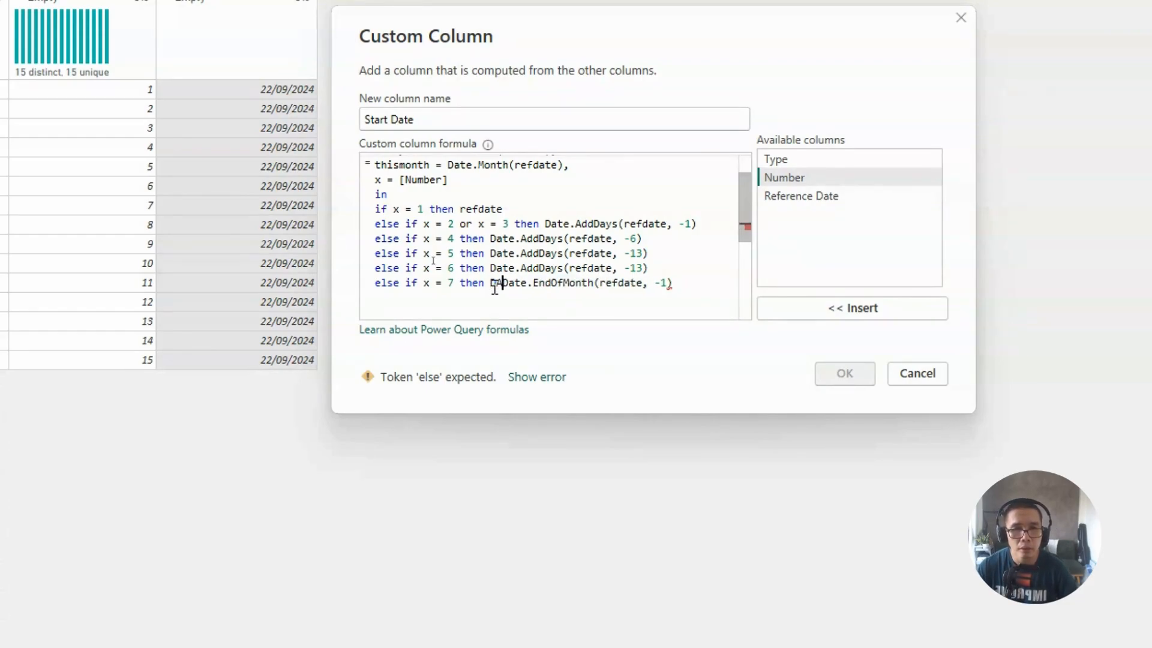
type("te.AddDays")
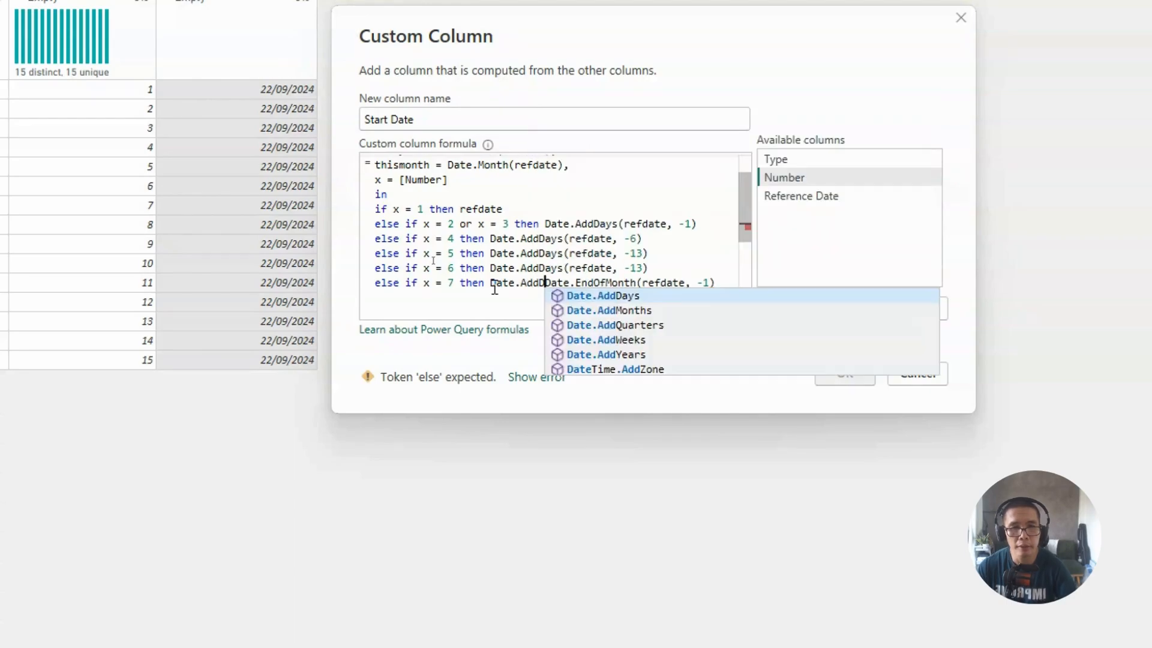
key("BackSpace")
key("BackSpace")
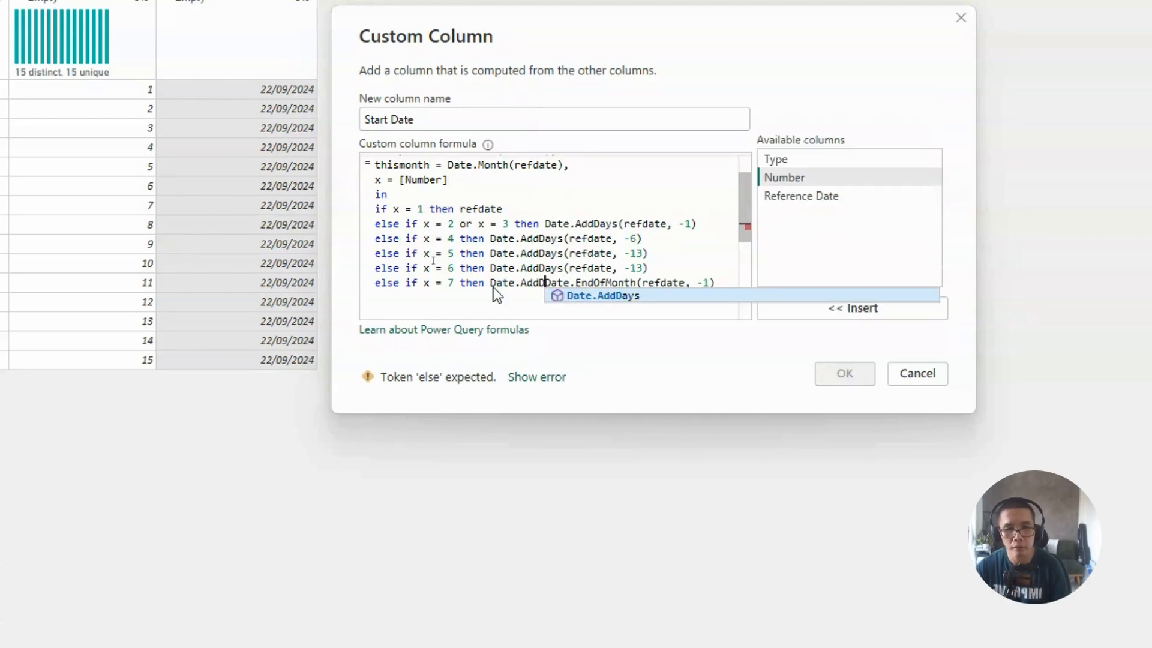
type("ys(")
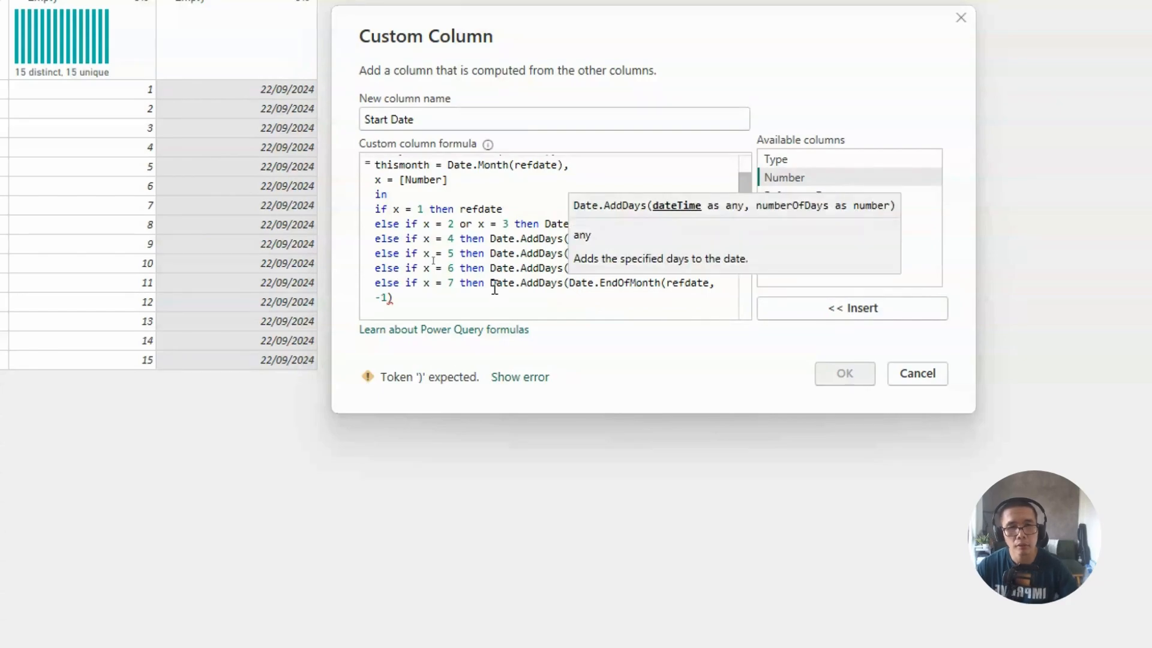
left_click(484, 306)
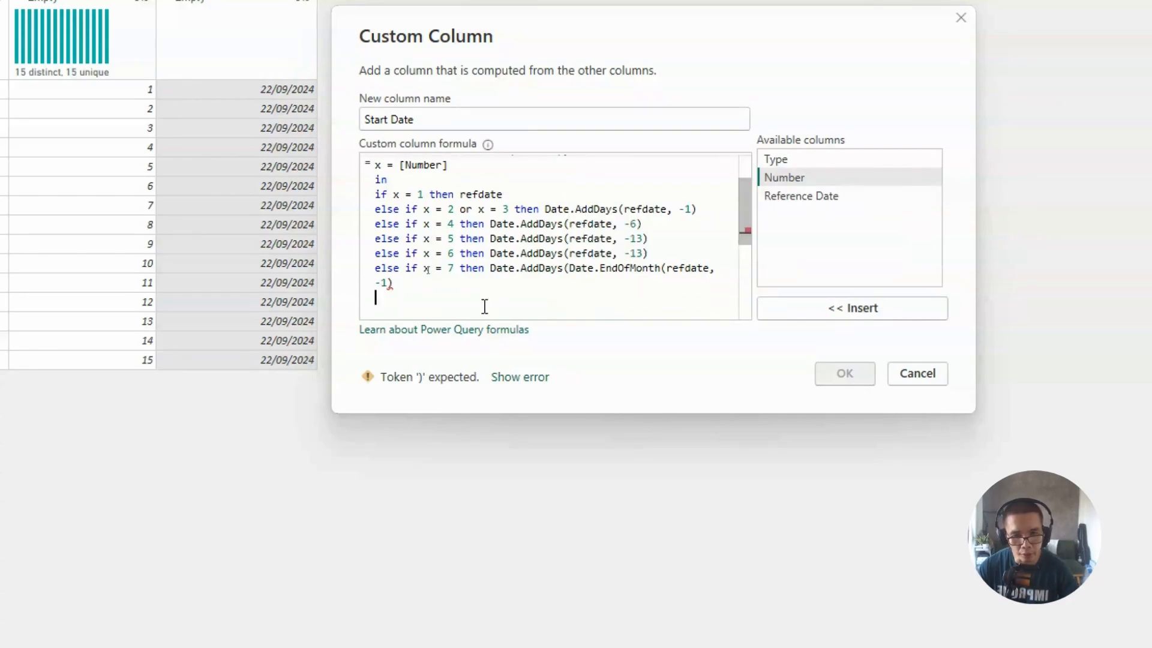
left_click(524, 283)
type(", ")
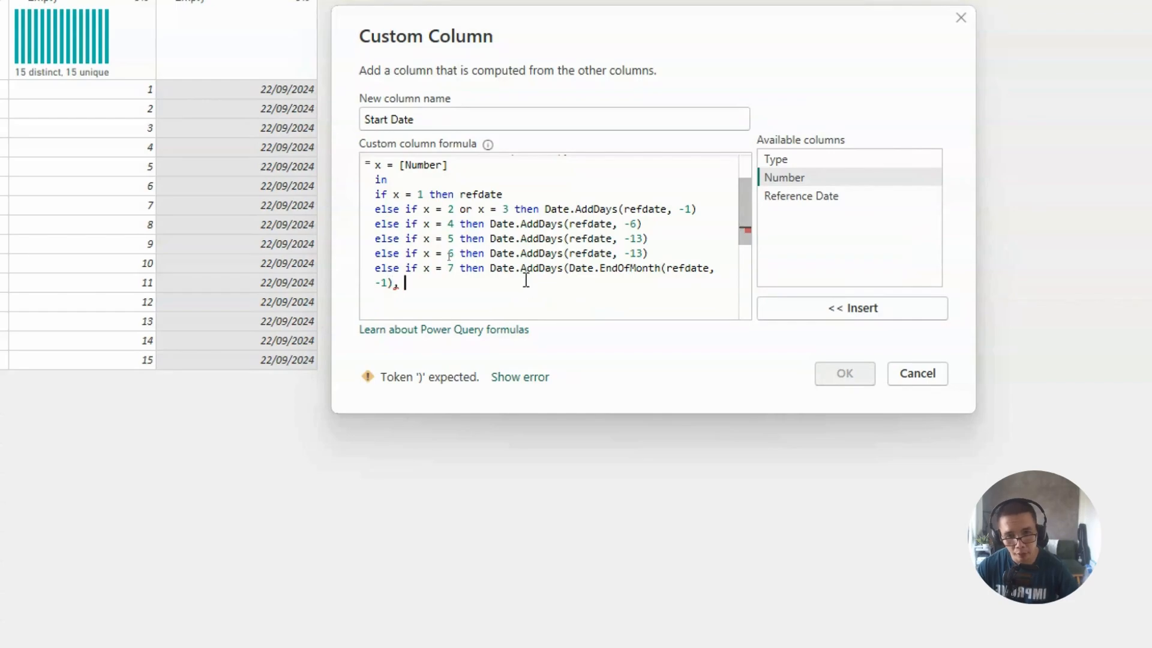
type("1")
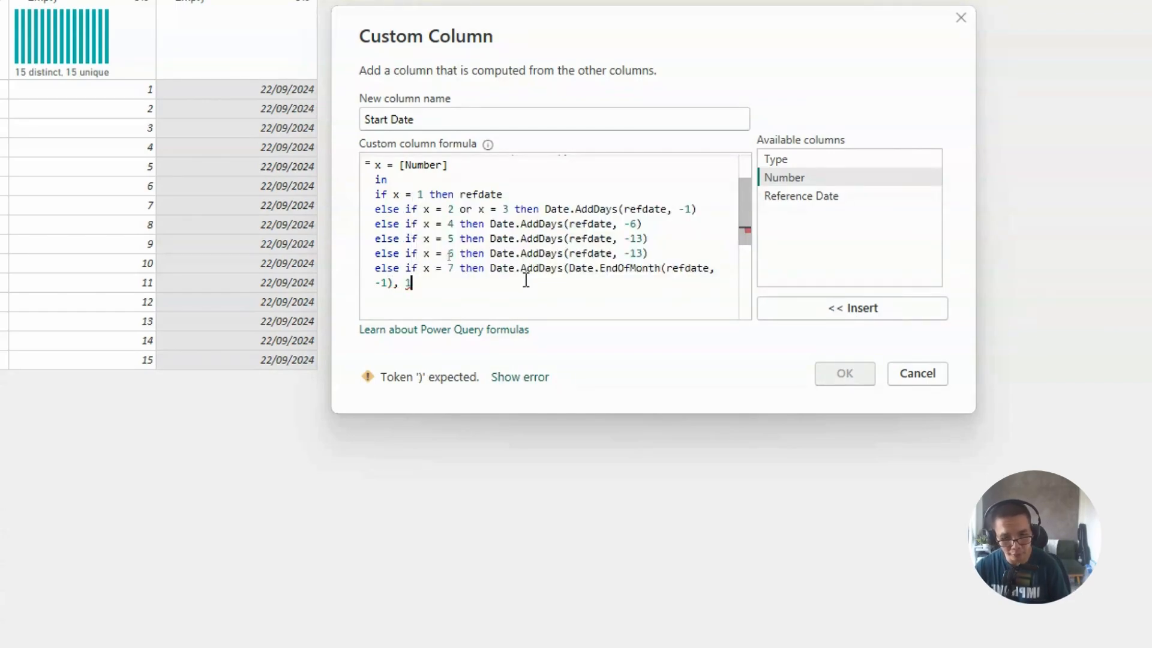
type(")")
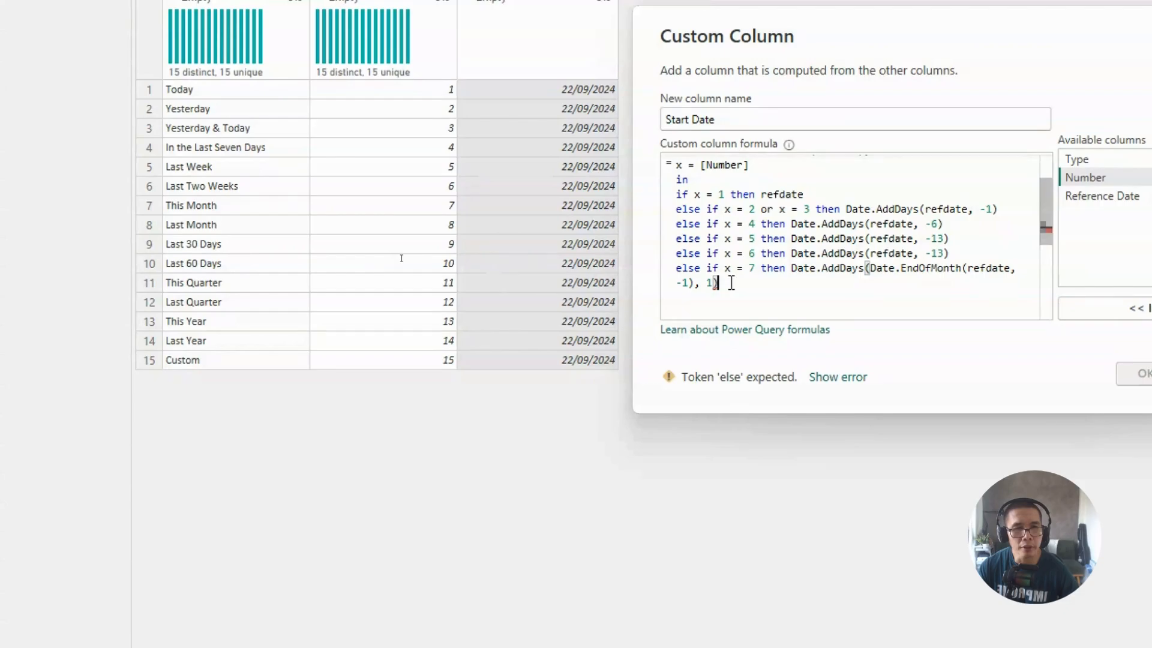
Duplicate the x = 6 branch onto a new line below the x = 7 branch.
left_click_drag(732, 283, 677, 268)
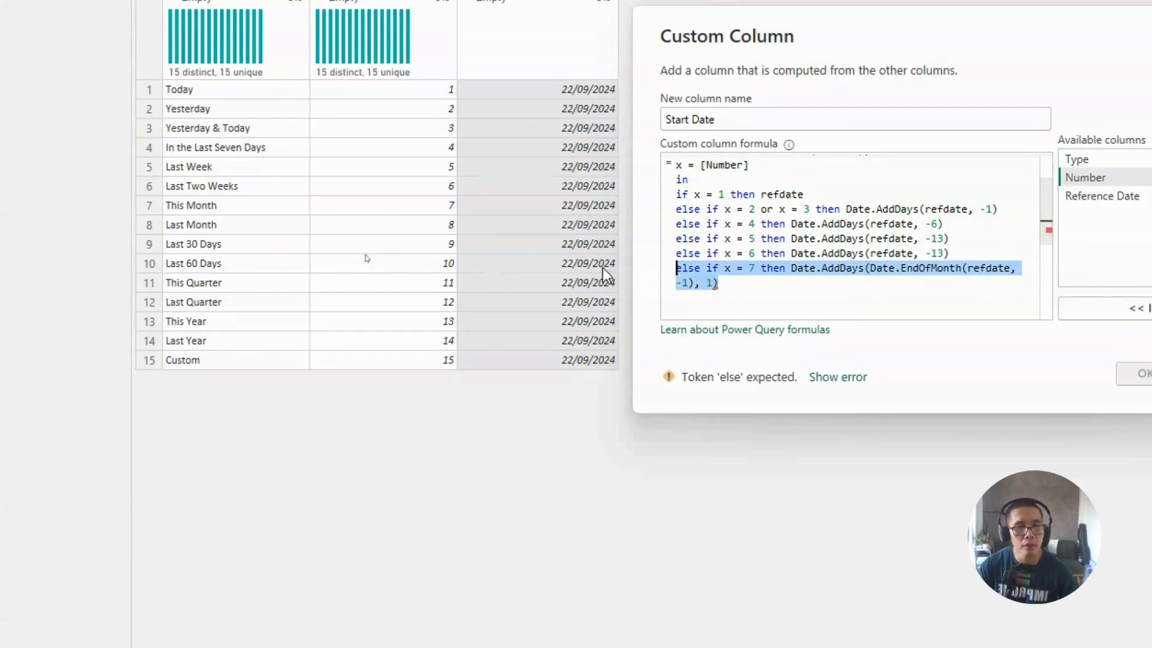
left_click(863, 283)
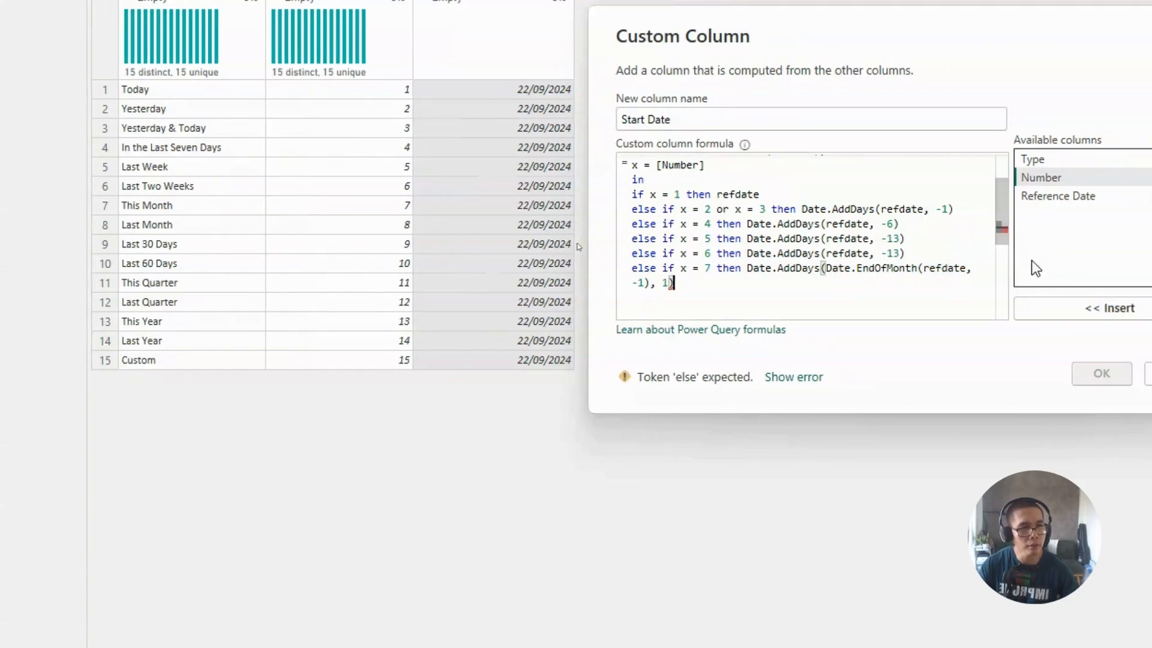
left_click(976, 254)
key("shift+Home")
key("ctrl+c")
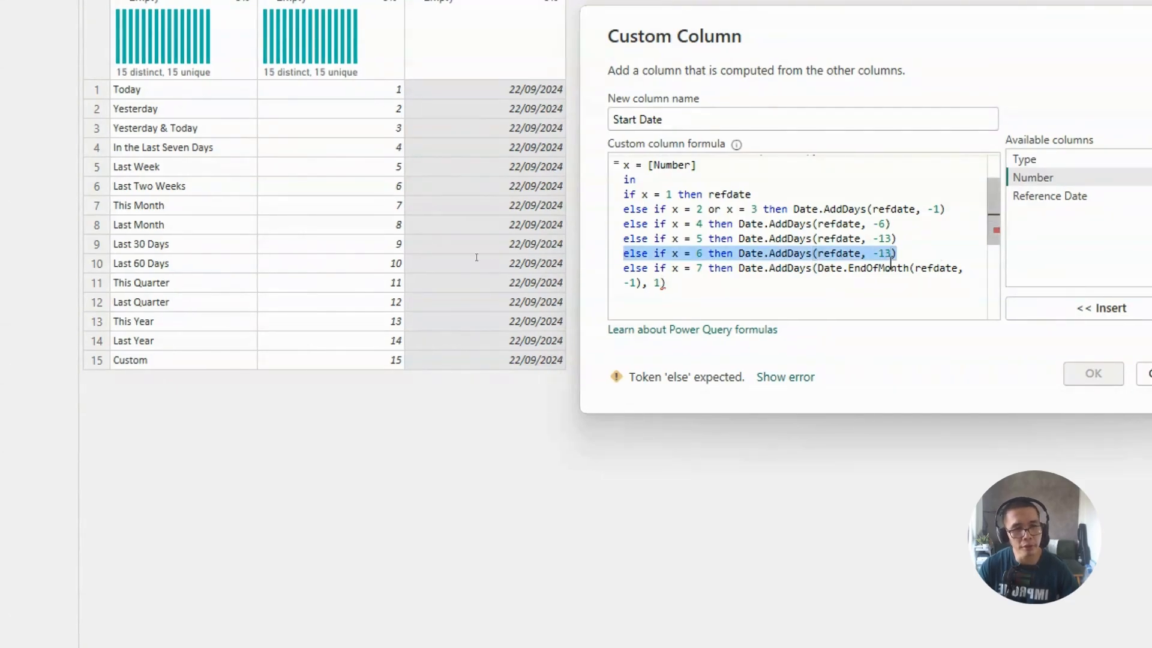
left_click(807, 283)
key("Return")
key("ctrl+v")
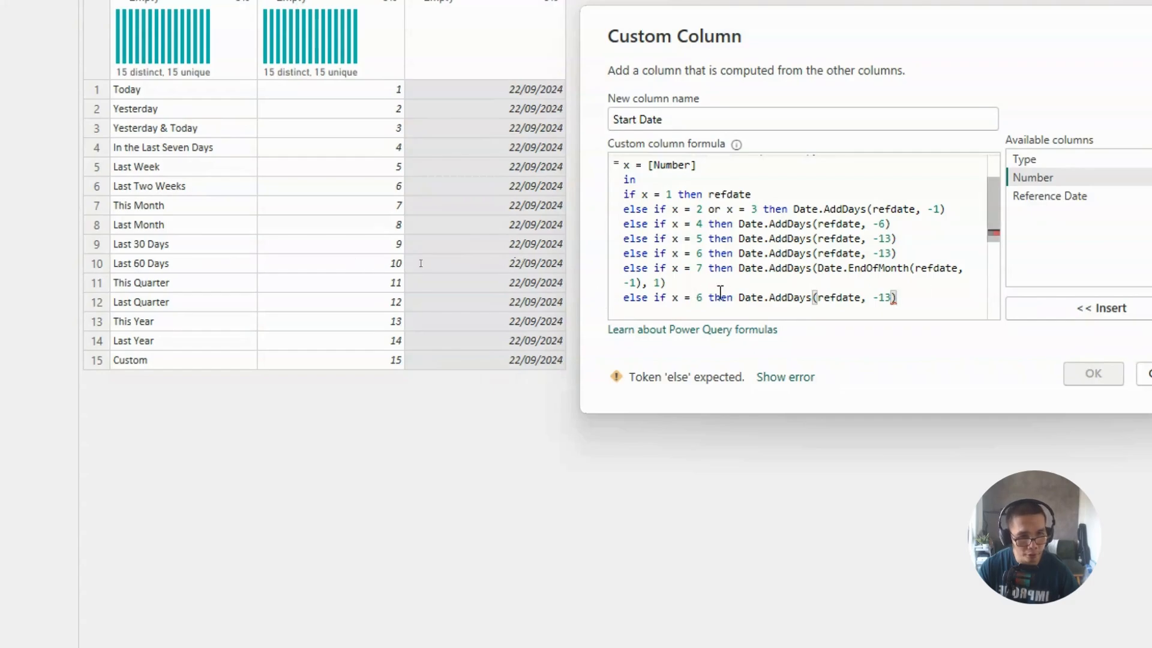
Change the duplicated last branch to x = 8 with an offset of -29 days.
double_click(700, 297)
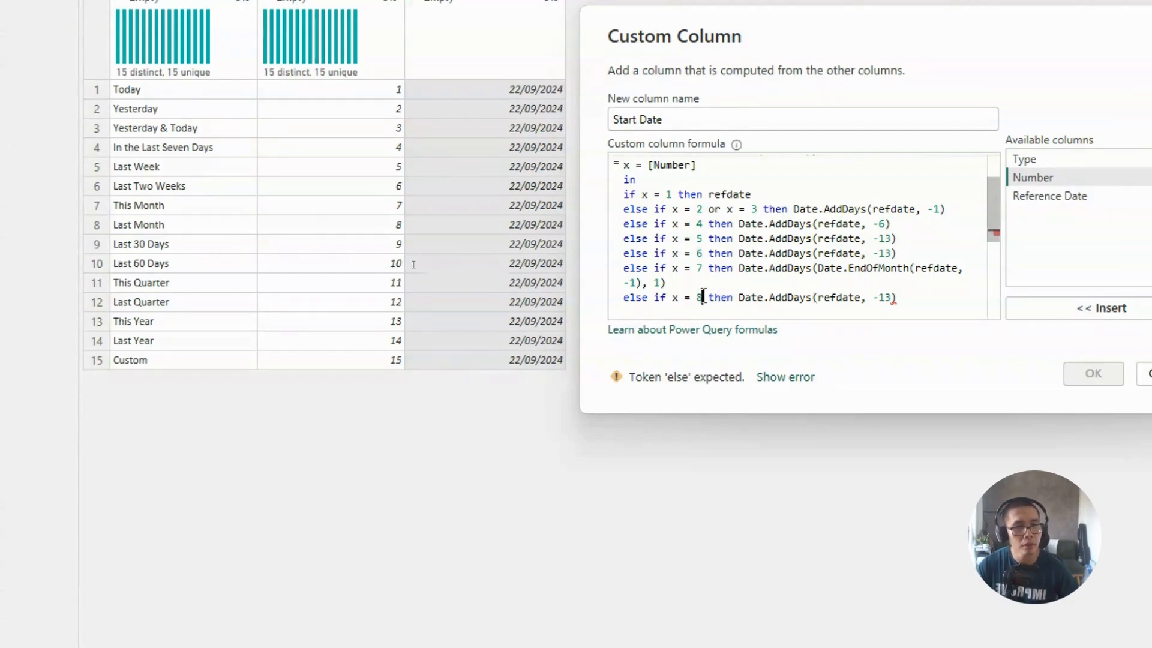
type("8")
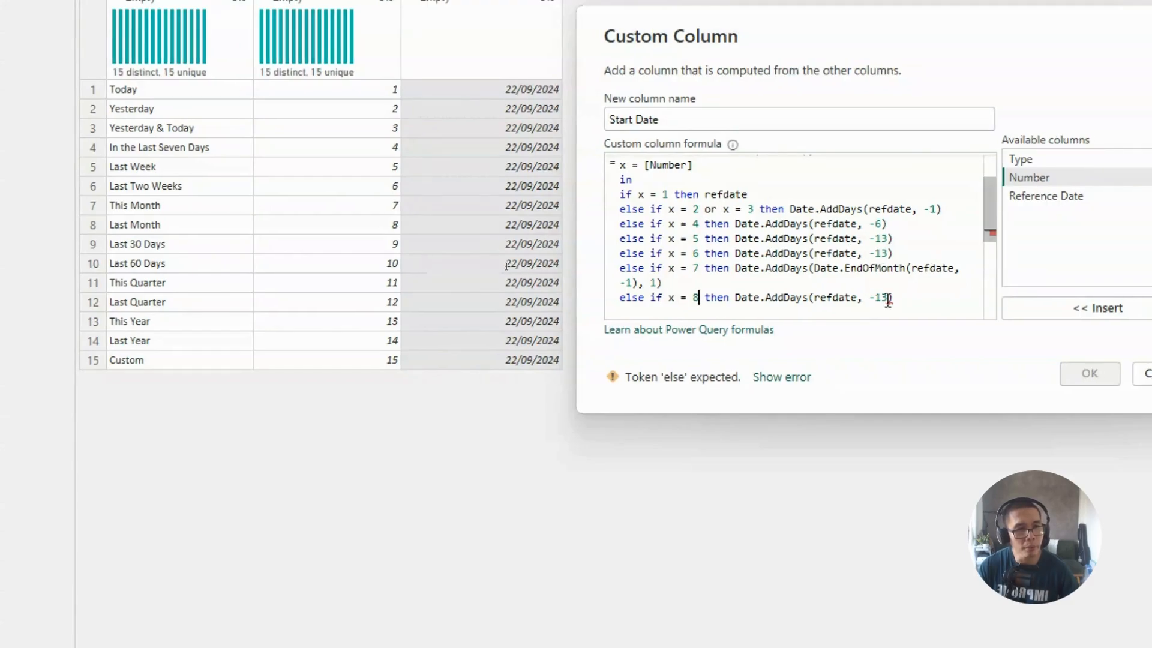
double_click(883, 297)
type("29")
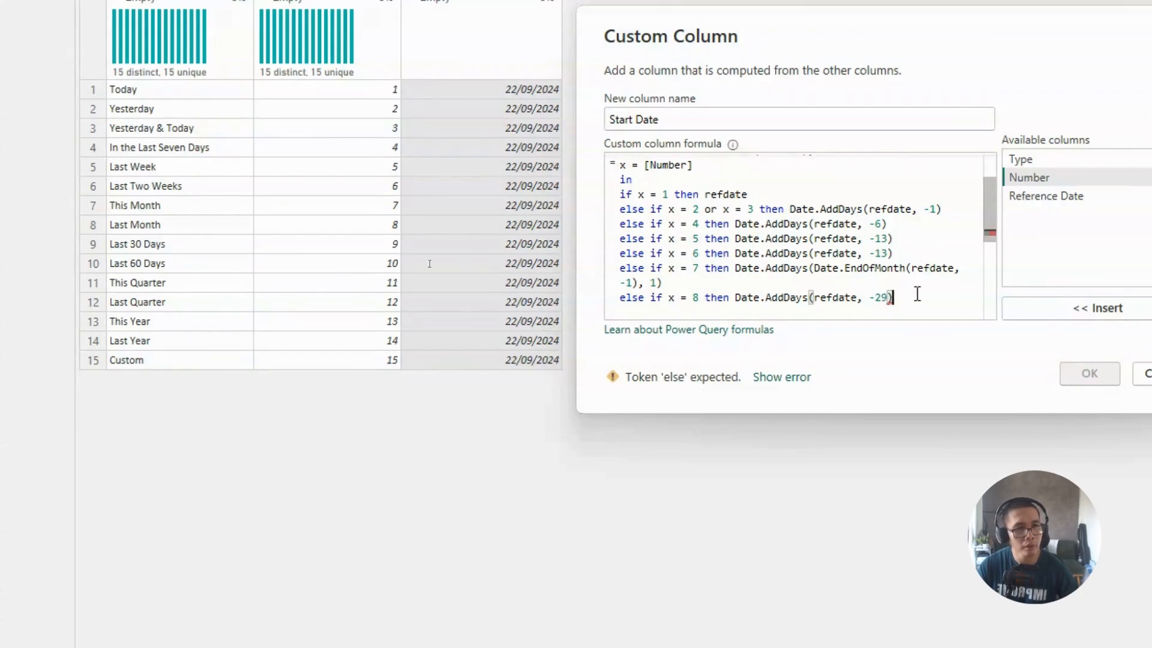
Duplicate the x = 8 branch onto a new line directly below it.
left_click_drag(914, 294, 480, 294)
key("ctrl+c")
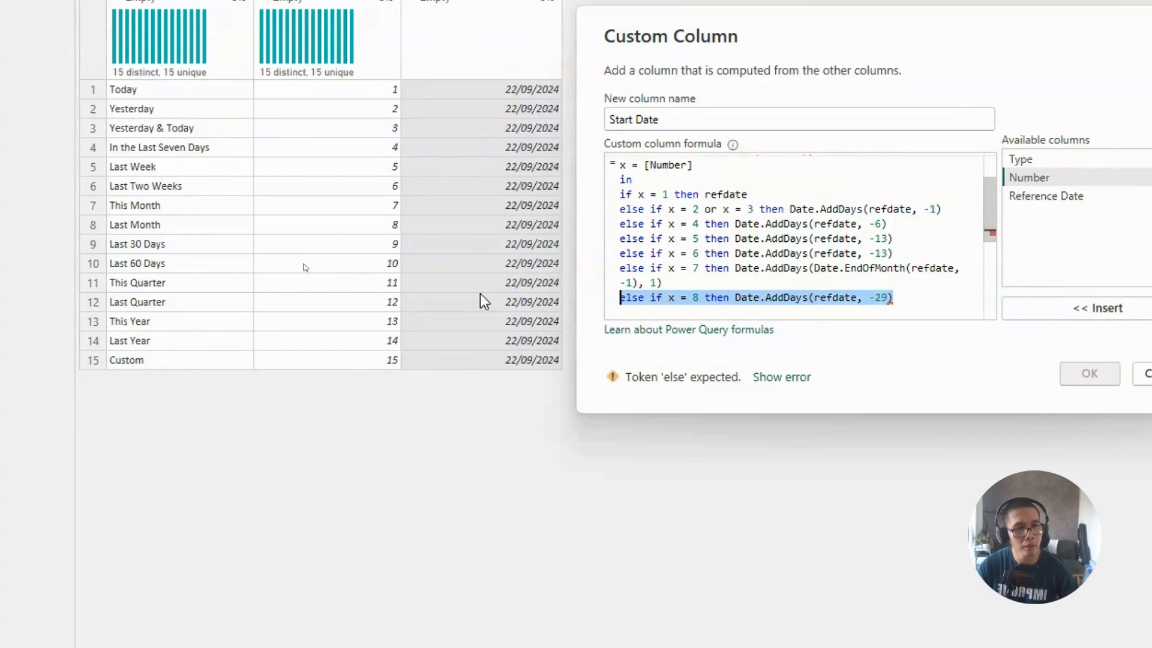
left_click(958, 297)
key("Return")
key("ctrl+v")
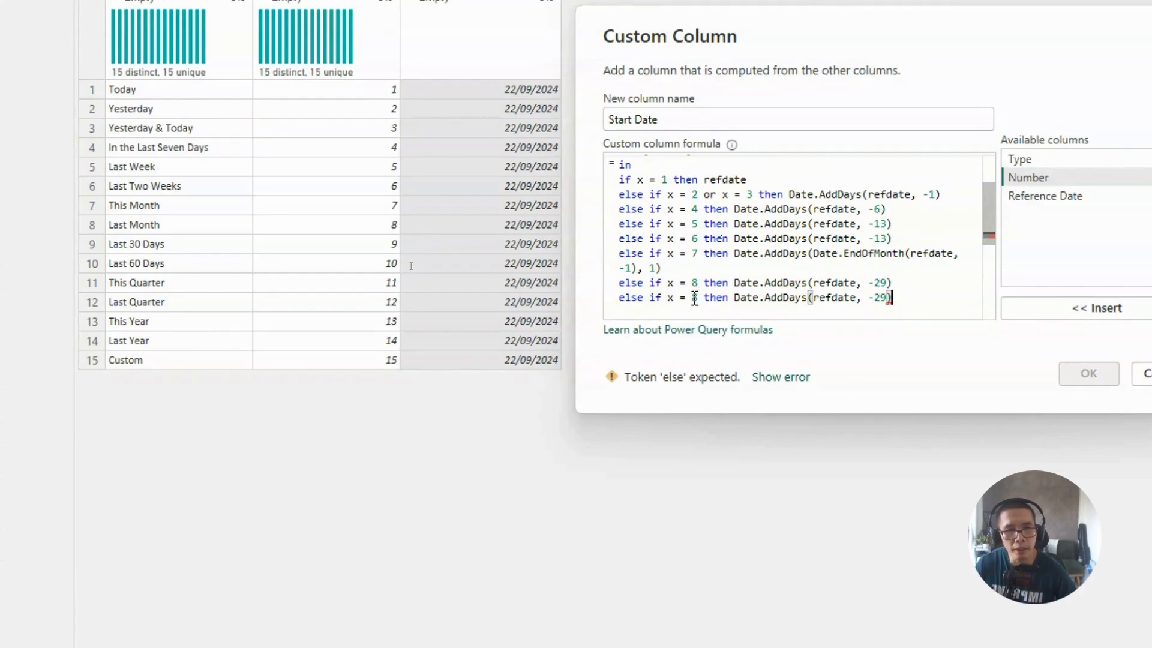
Renumber the last two branches to x = 9 and x = 10, and set the x = 10 offset to -59 days.
left_click(693, 297)
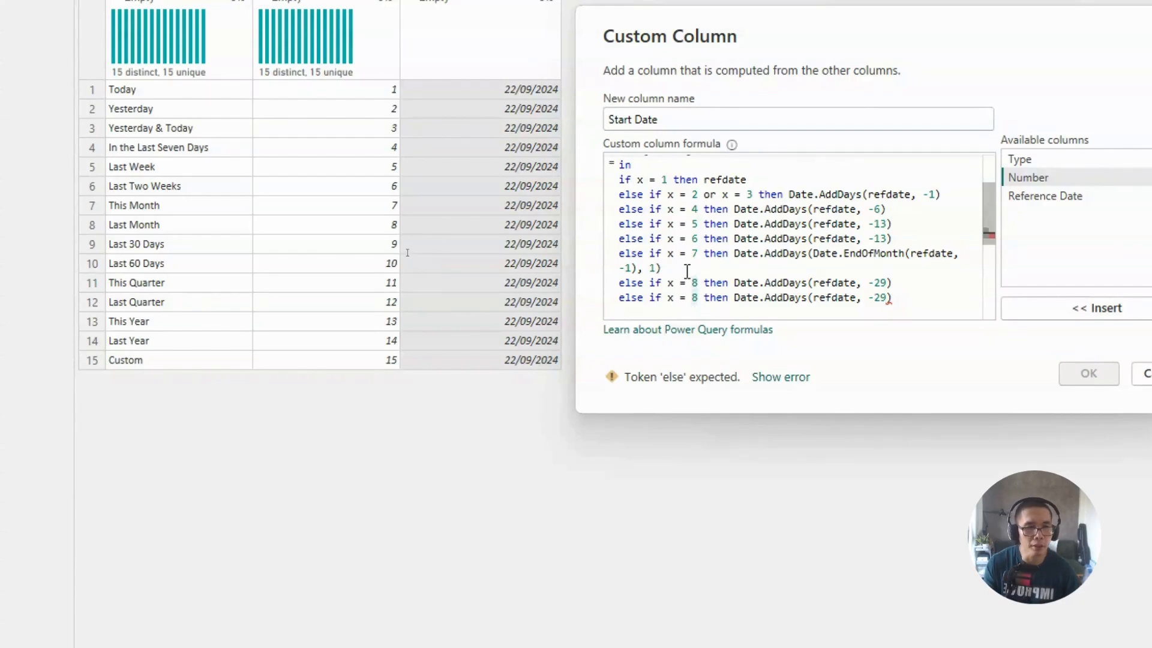
left_click(698, 283)
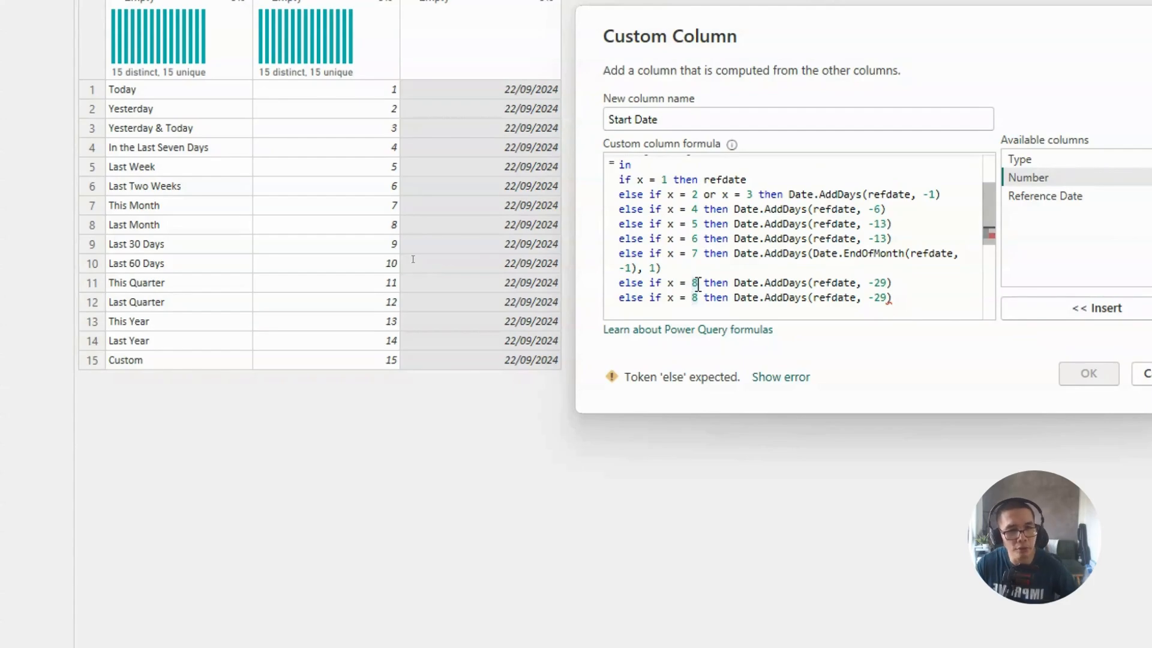
key("BackSpace")
type("9")
key("Down")
key("BackSpace")
type("1")
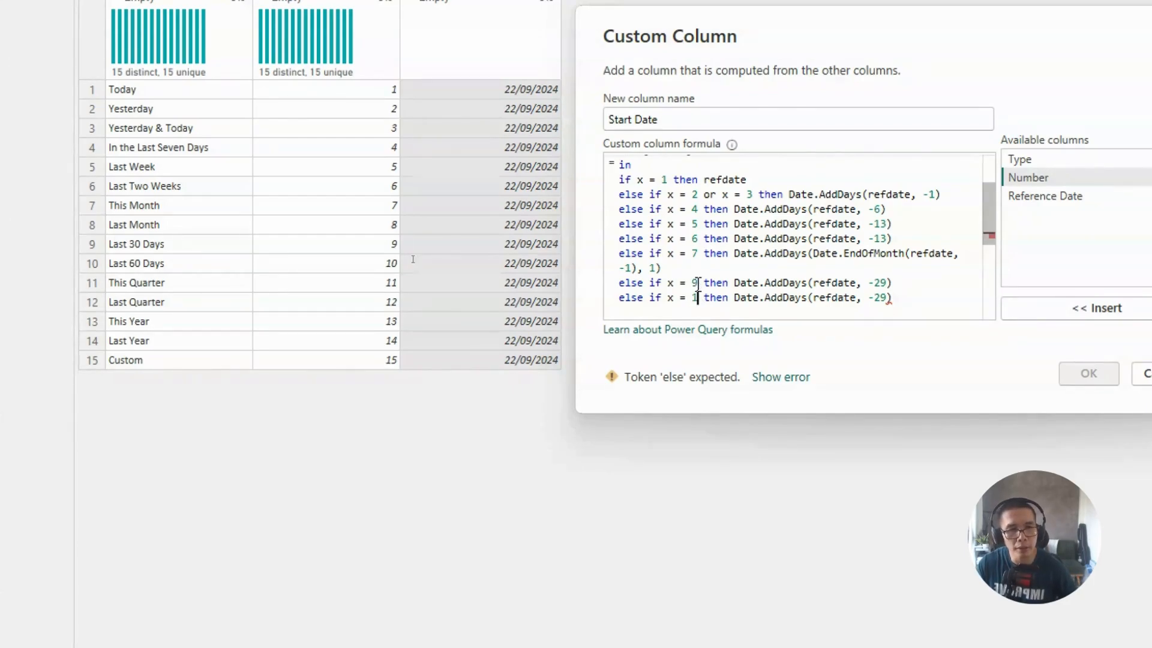
type("0")
double_click(886, 297)
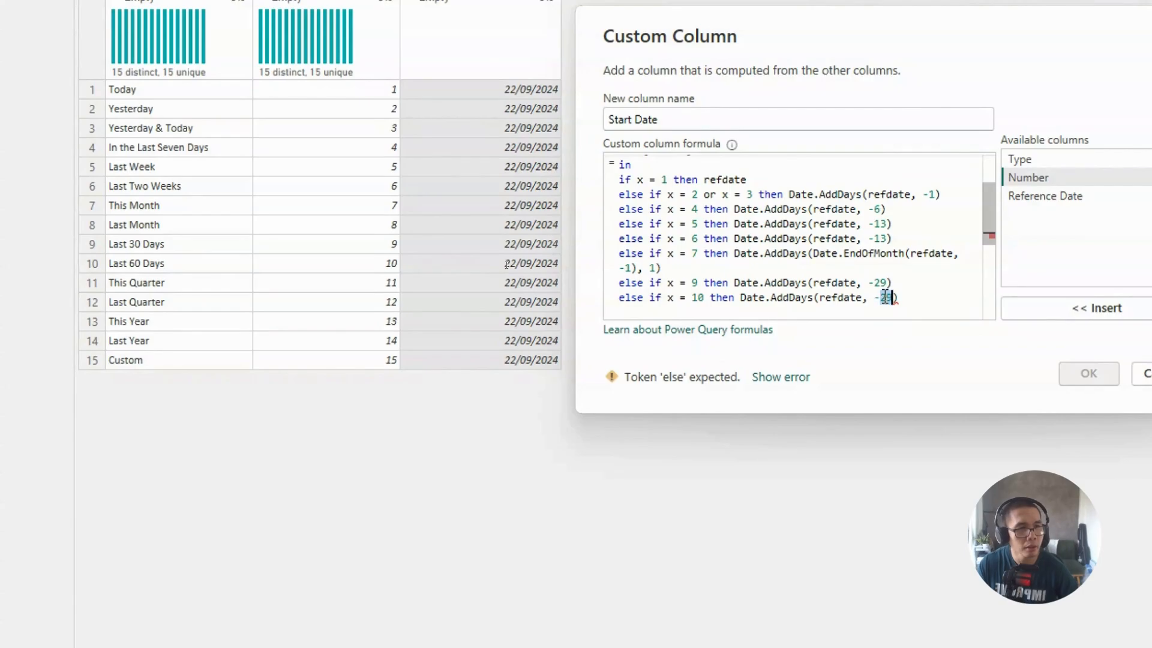
type("59")
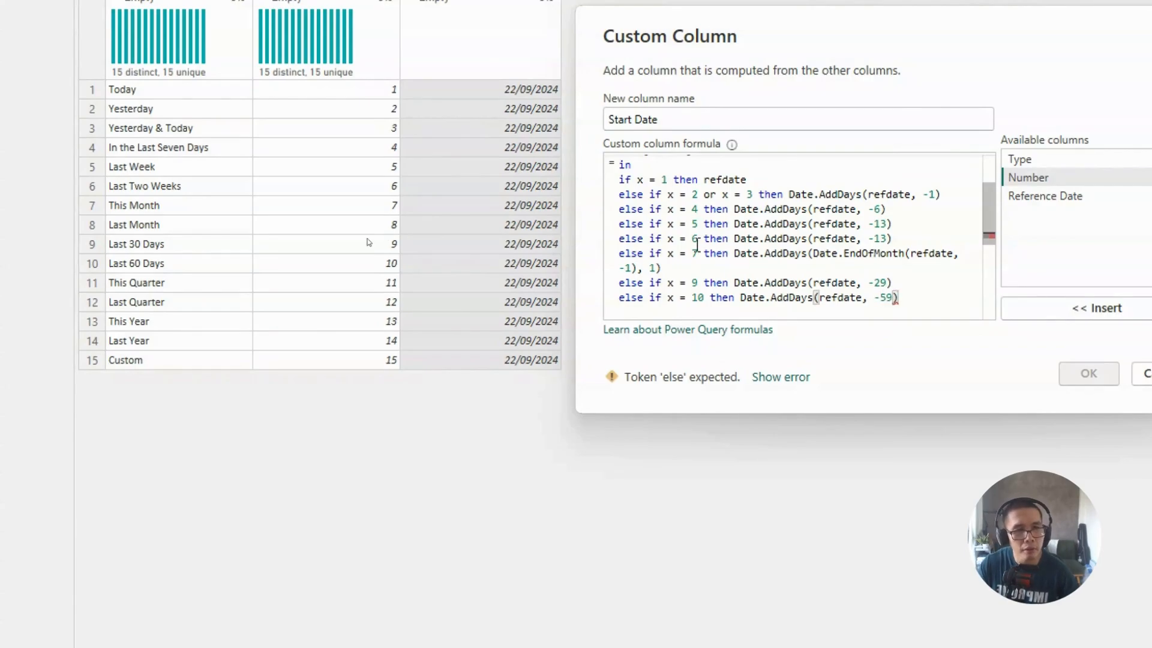
Duplicate the x = 7 branch onto a new line above the x = 9 branch.
left_click(940, 281)
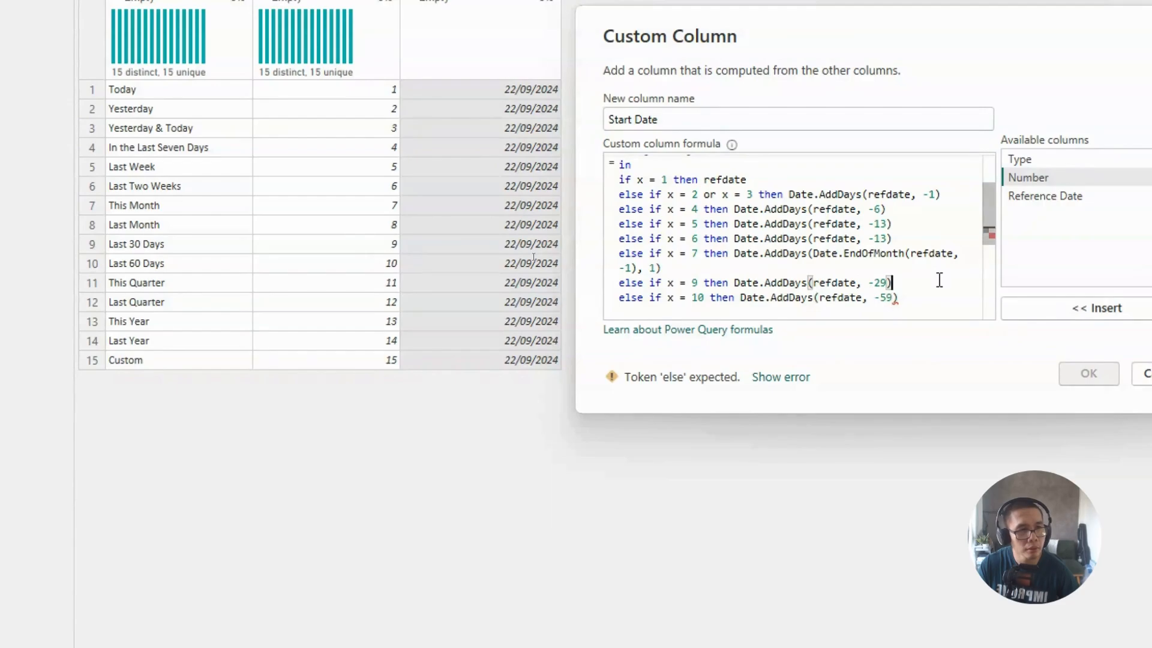
key("shift+Home")
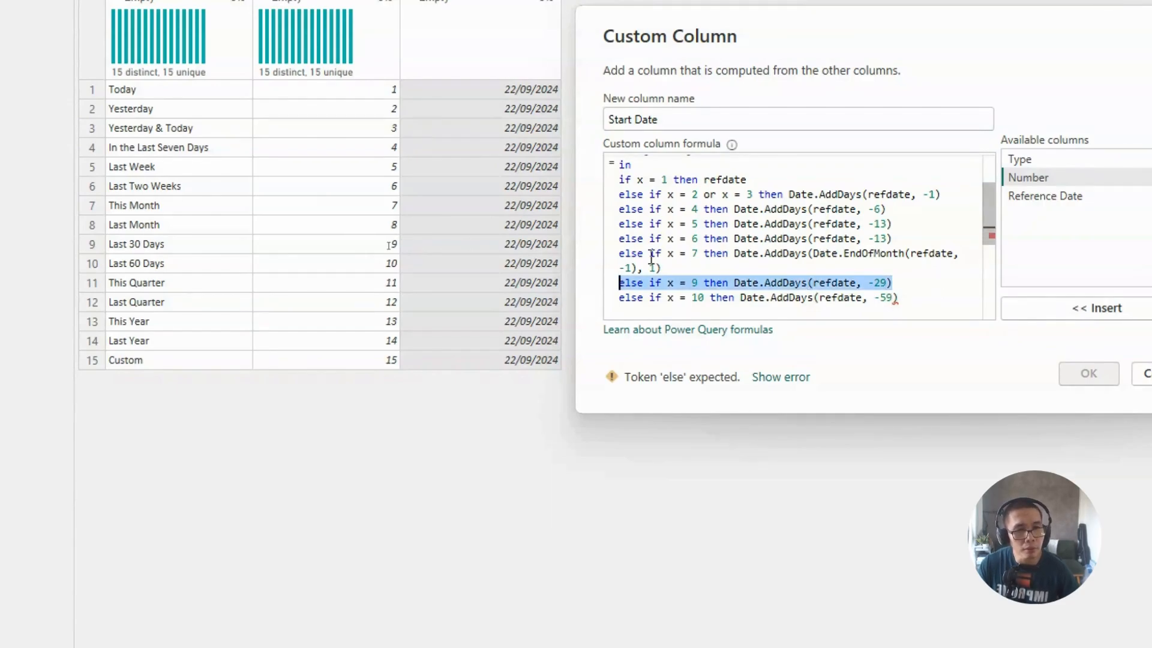
left_click(680, 270)
key("shift+Up")
key("shift+Left")
key("shift+Left")
key("shift+Left")
key("shift+Left")
key("shift+Left")
key("shift+Left")
key("shift+Left")
key("ctrl+c")
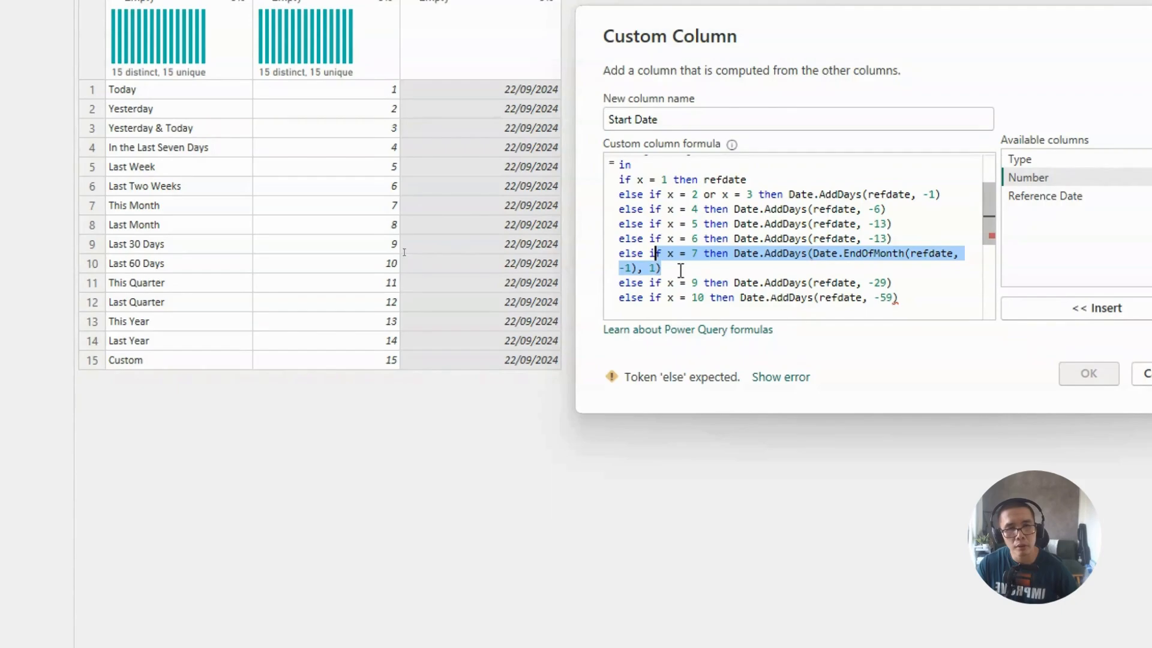
key("Right")
key("Right")
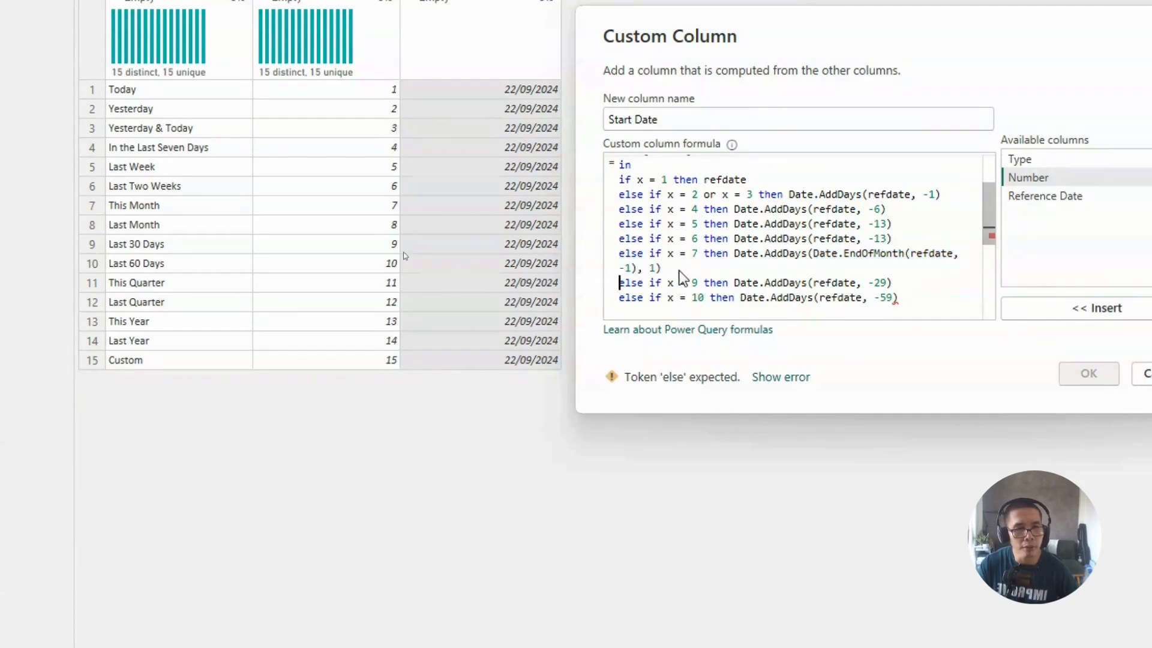
key("Return")
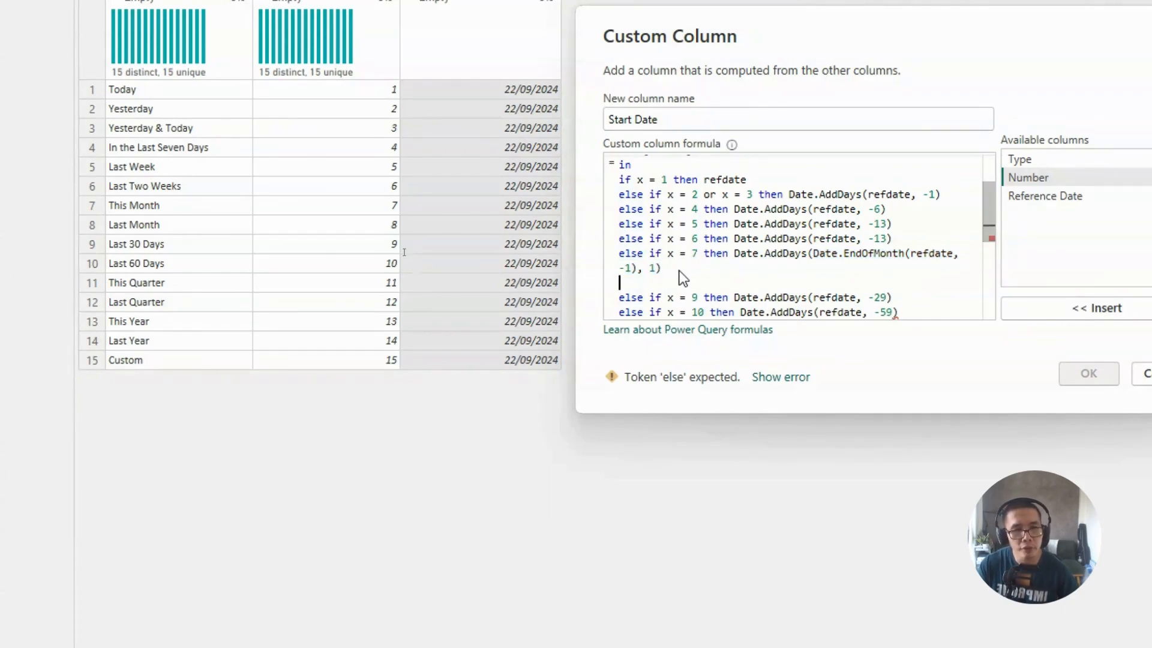
key("Up")
key("ctrl+v")
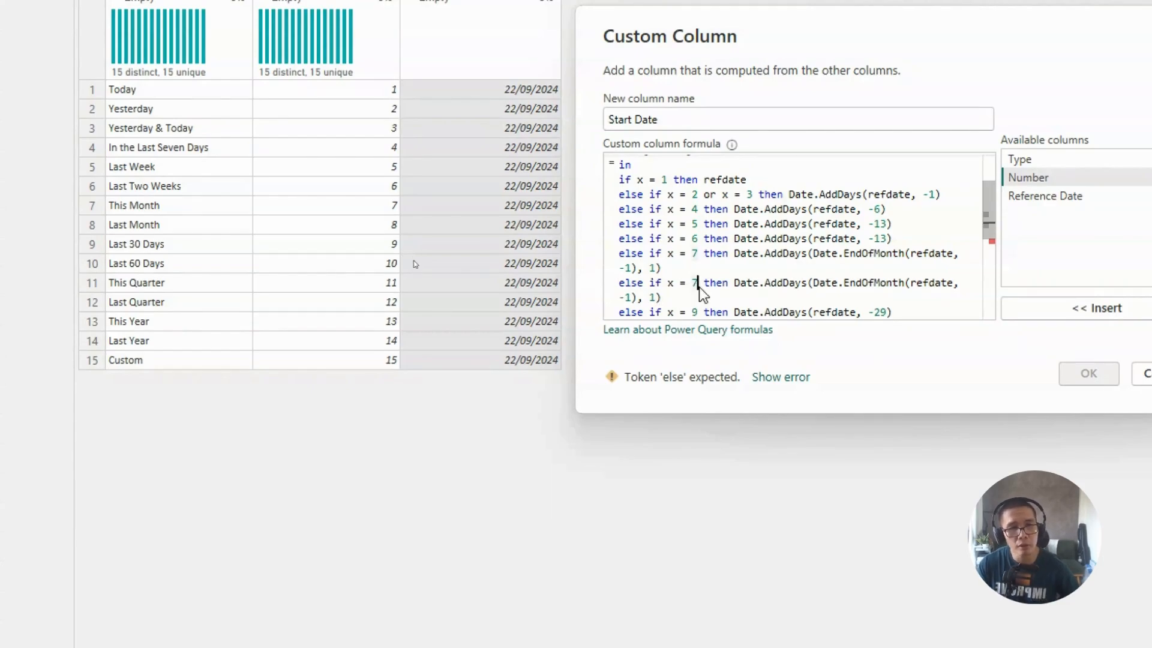
Change the duplicated end-of-month branch to x = 8 with -2 as the second argument of Date.EndOfMonth.
double_click(696, 283)
type("8")
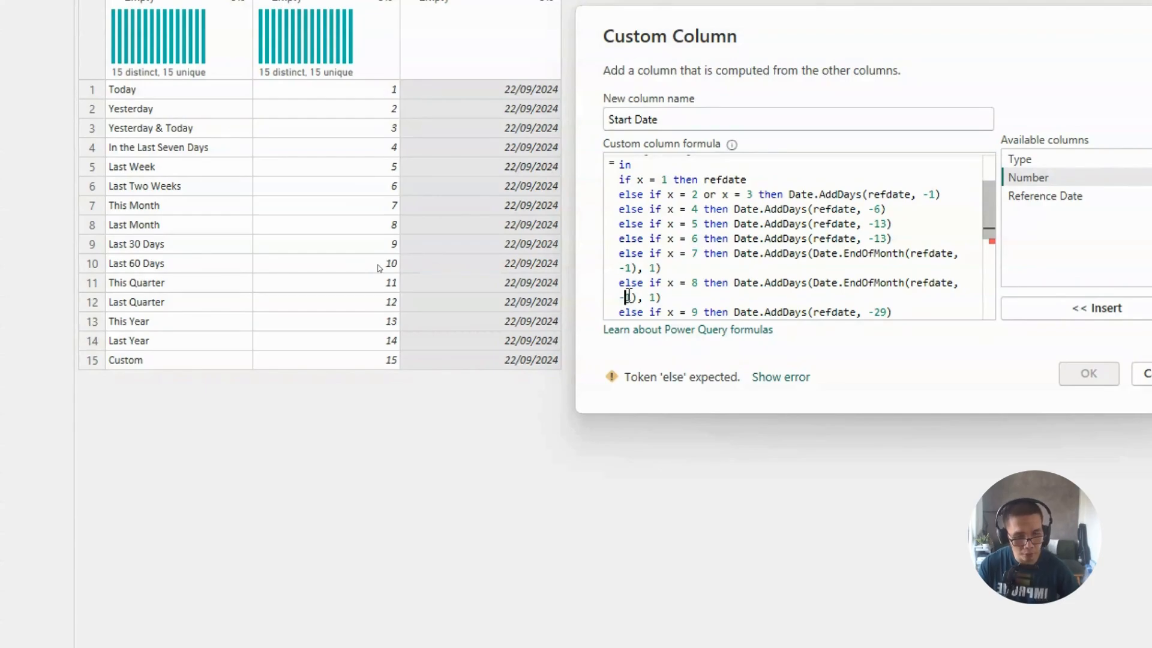
double_click(630, 298)
scroll(630, 288, "down", 1)
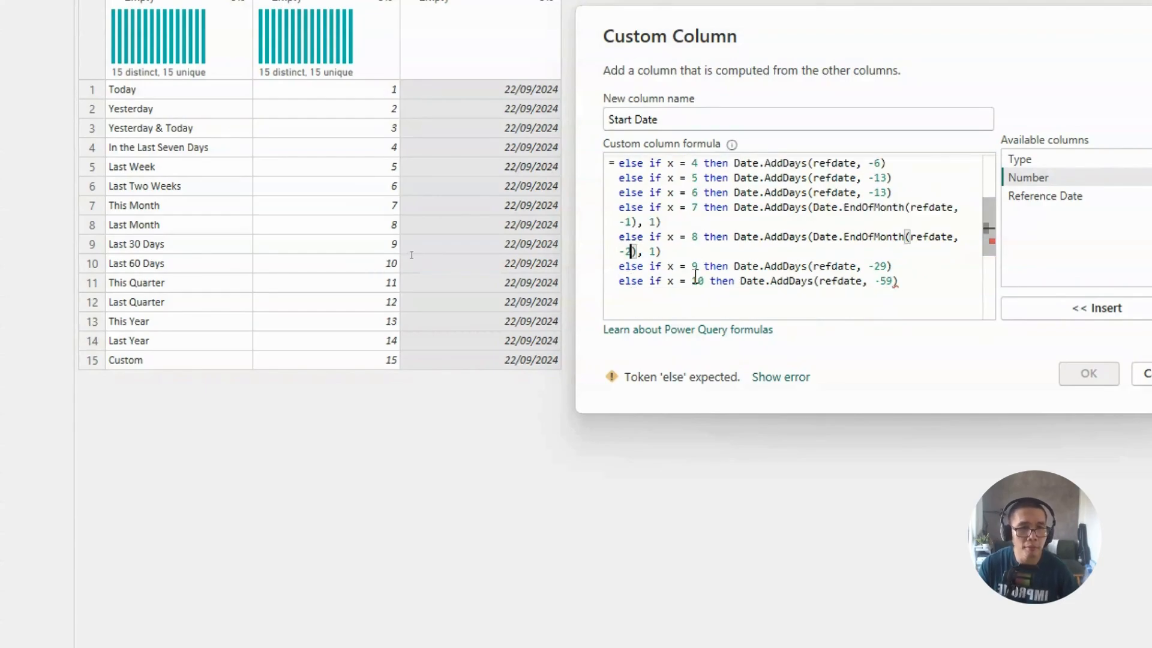
type("2")
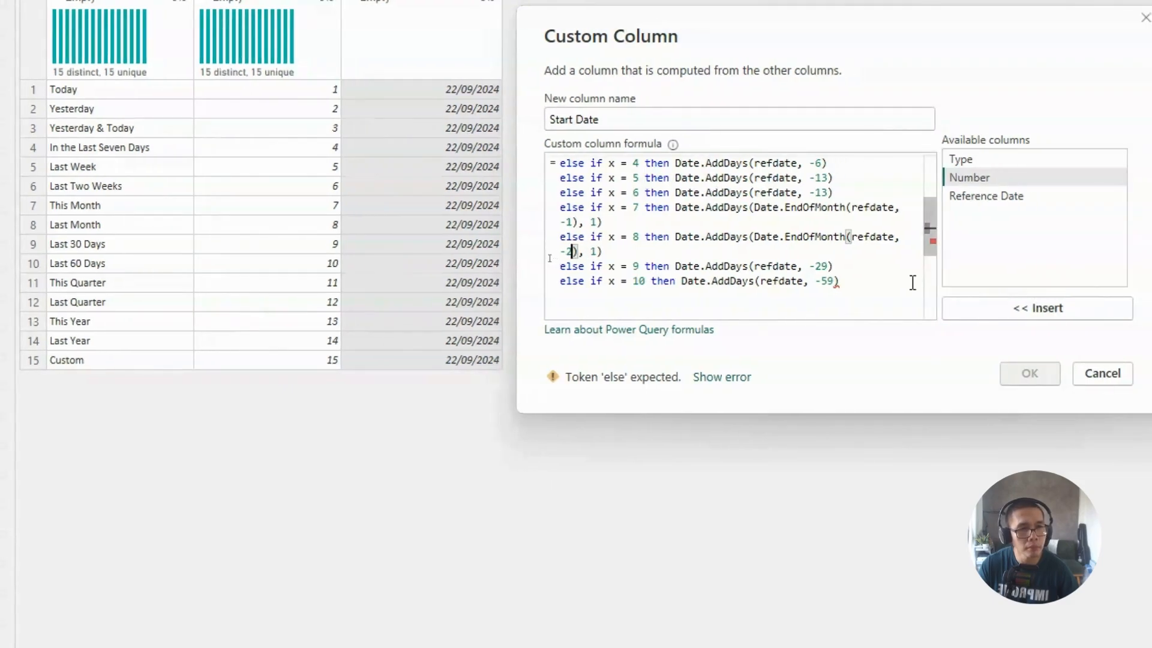
Duplicate the x = 10 branch onto a new line directly below it.
left_click(922, 283)
key("Return")
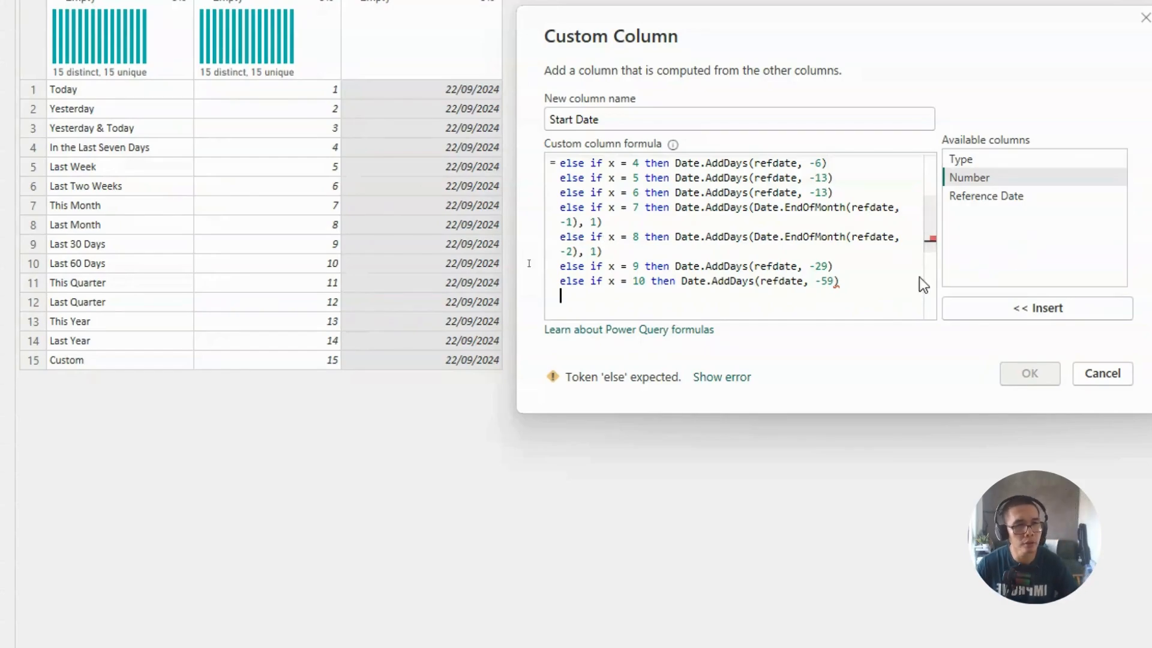
left_click(871, 285)
key("shift+Home")
key("ctrl+c")
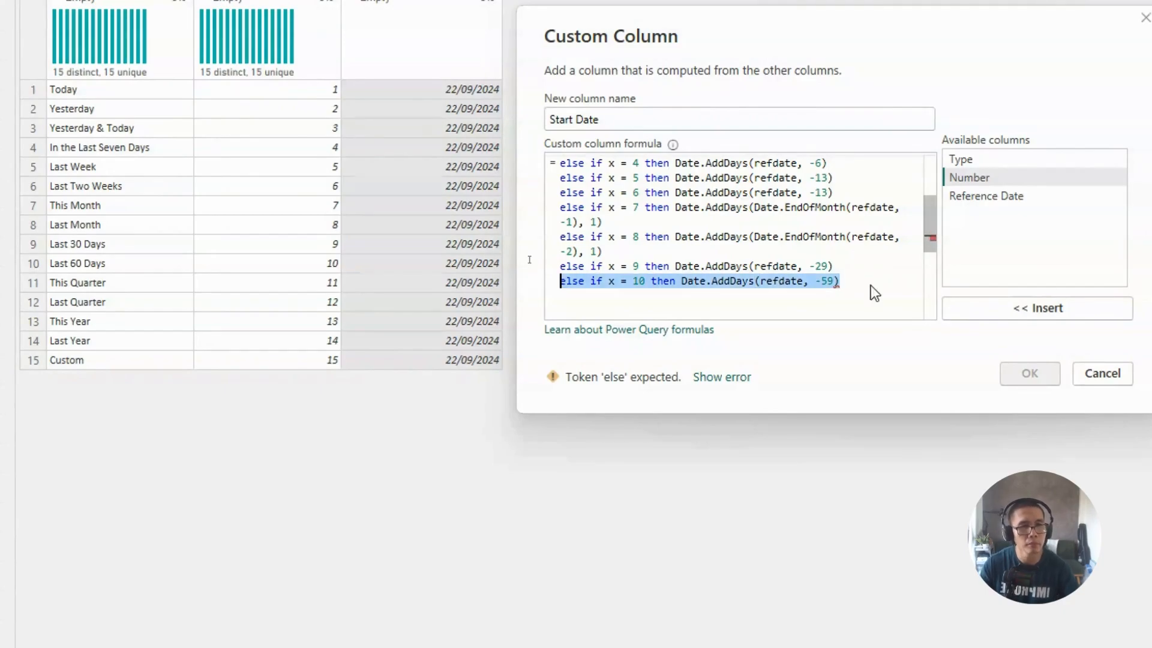
key("End")
key("Return")
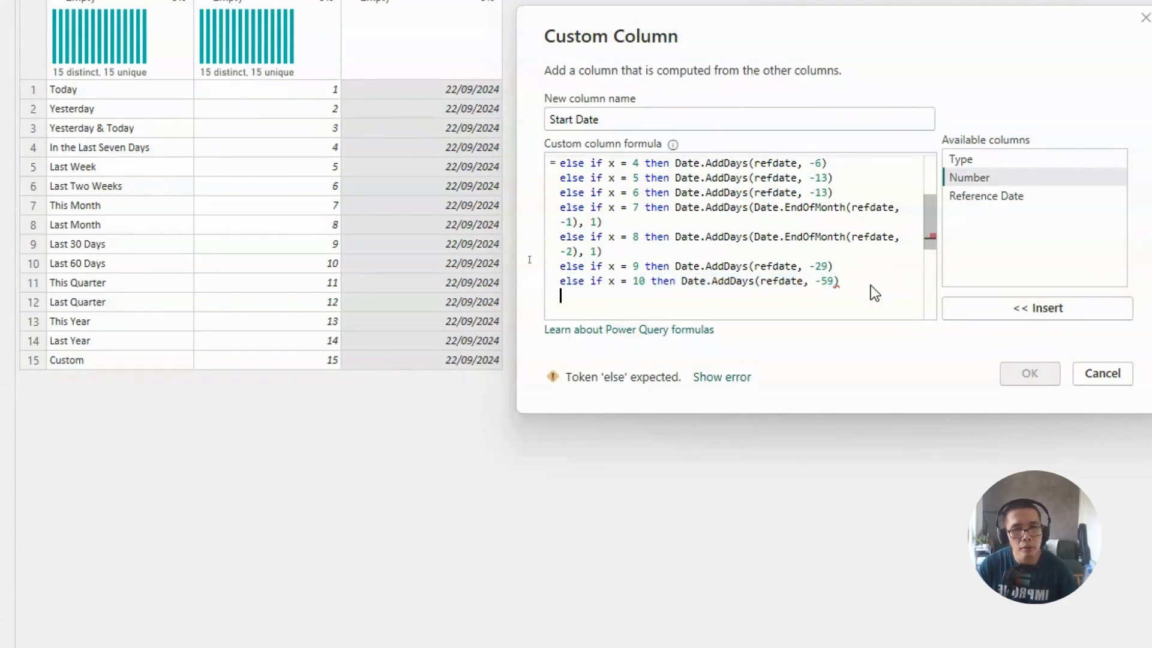
key("ctrl+v")
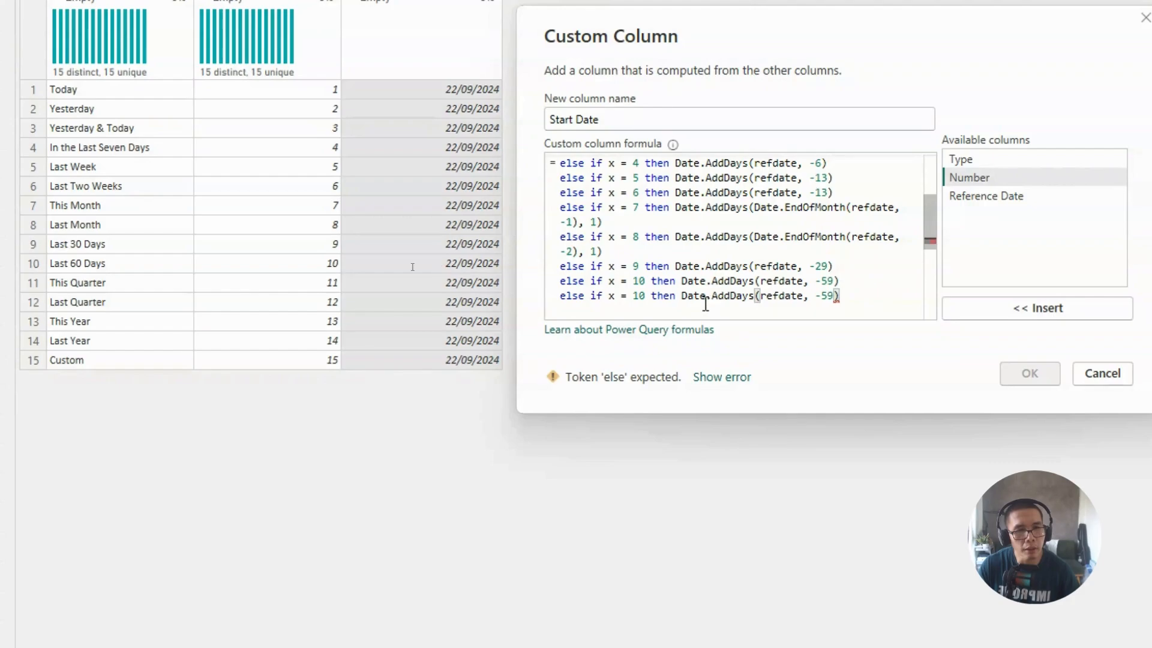
Renumber the duplicated branch as x = 11 and replace its AddDays function with Date.StartOfQuarter.
double_click(638, 296)
type("11")
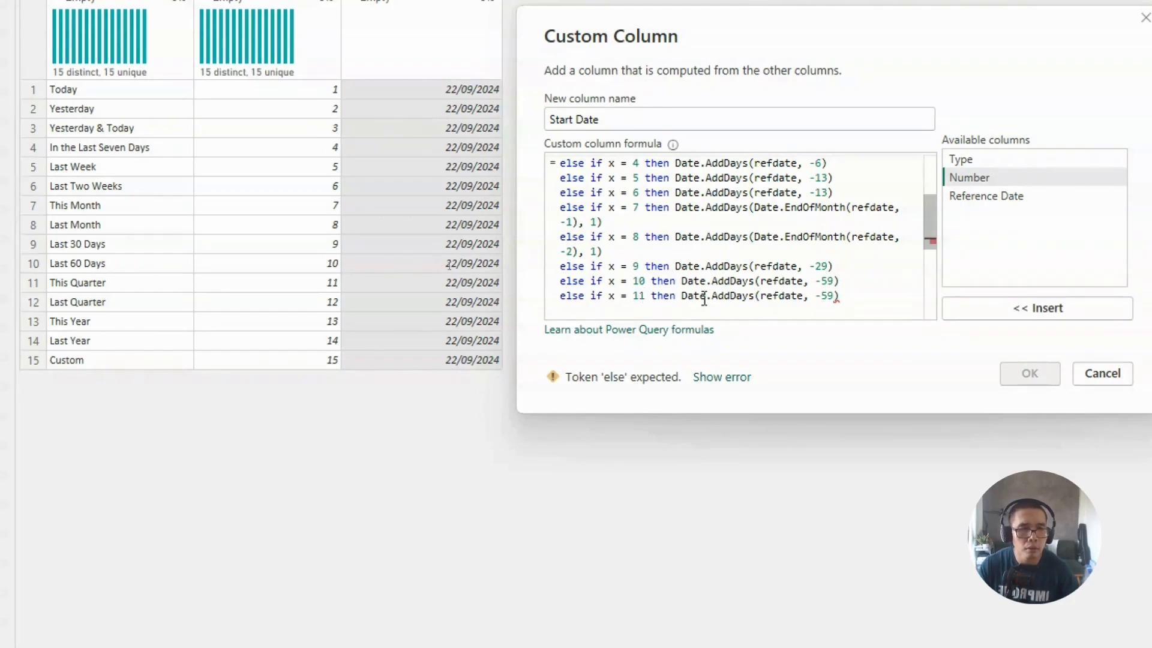
double_click(725, 296)
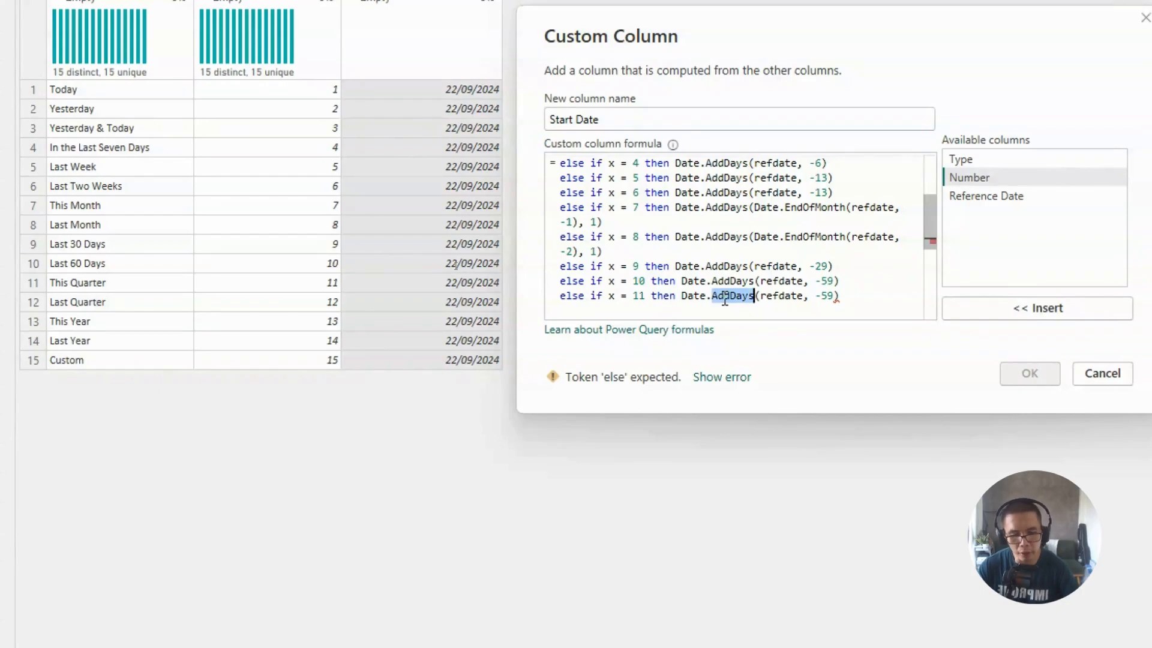
type("Start")
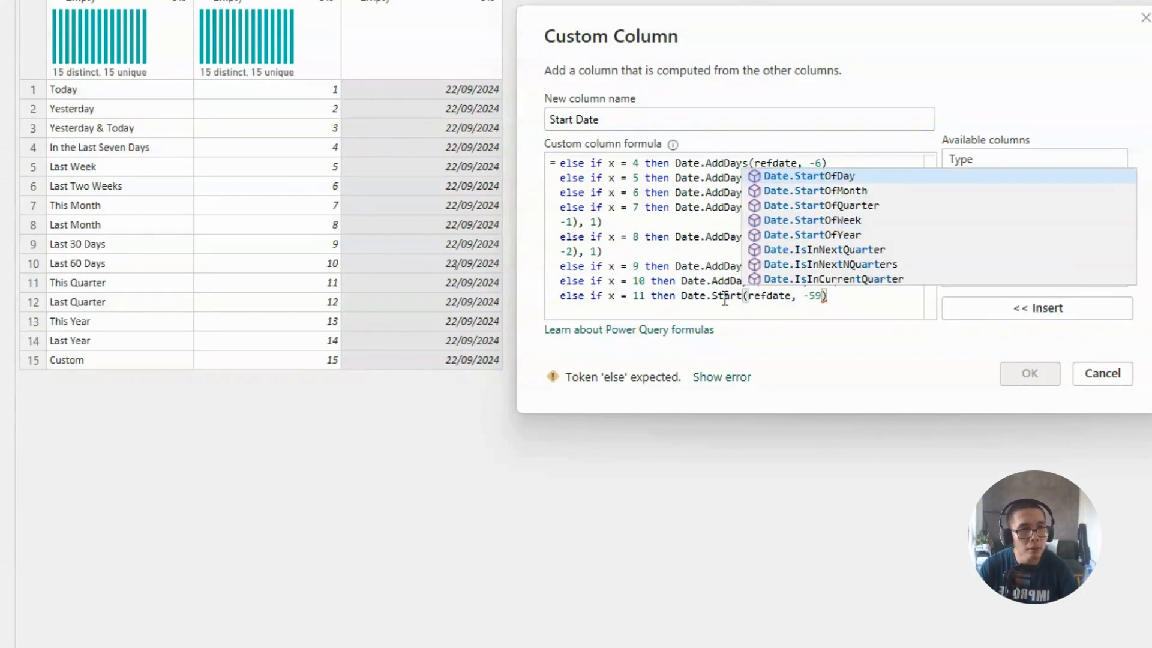
type("OfQu")
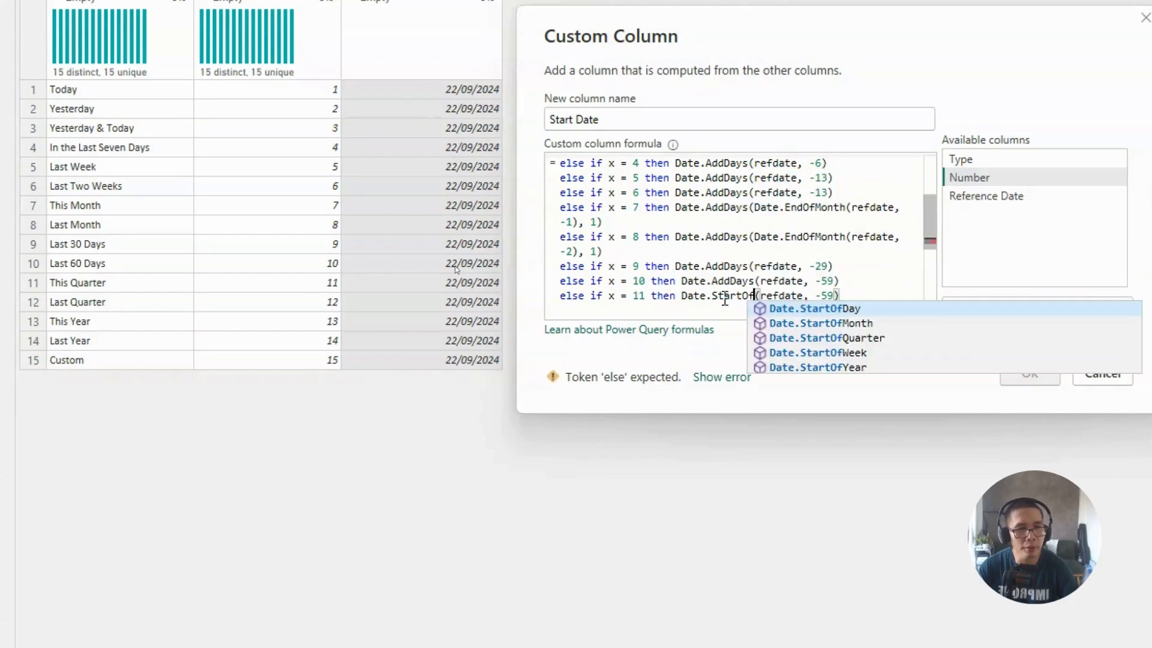
type("ter")
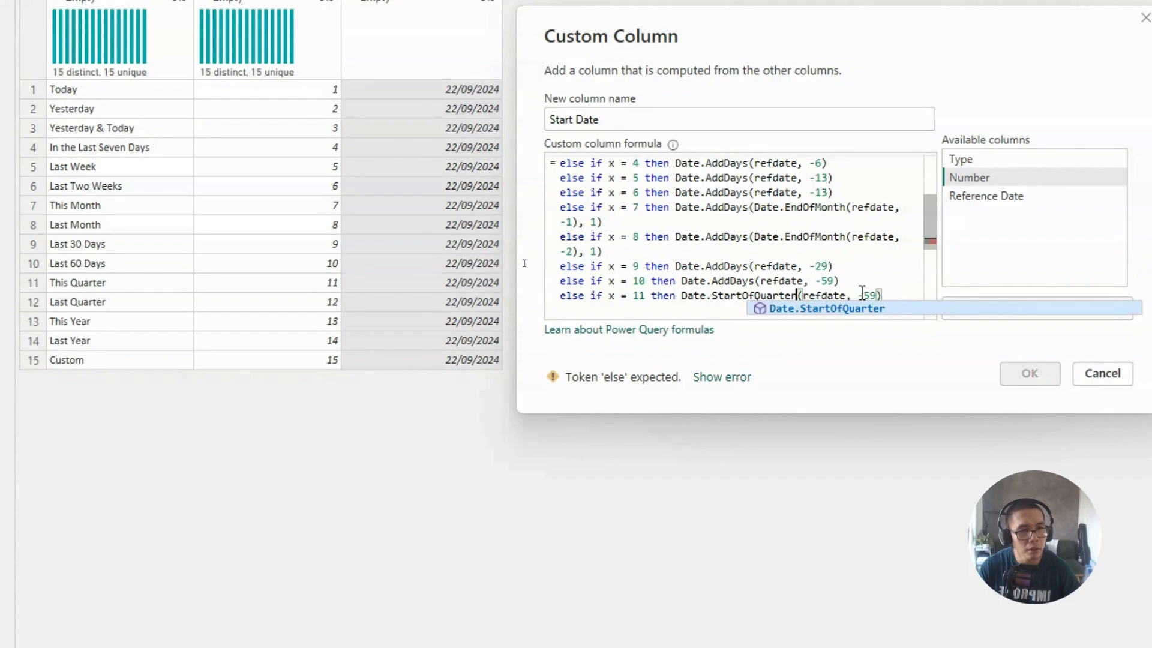
Remove the -59 offset argument from the x = 11 branch, leaving only refdate inside Date.StartOfQuarter.
key("Left")
key("Left")
key("Left")
key("Left")
key("Left")
key("shift+Right")
key("shift+Right")
key("shift+Right")
key("shift+Right")
key("shift+Right")
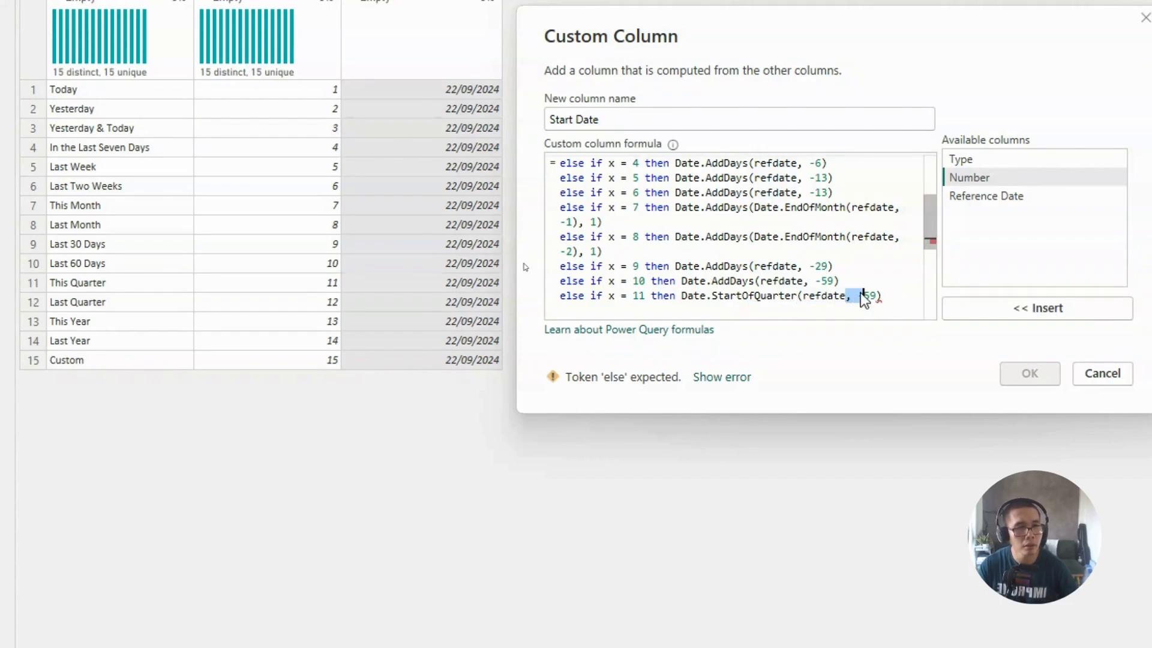
key("Delete")
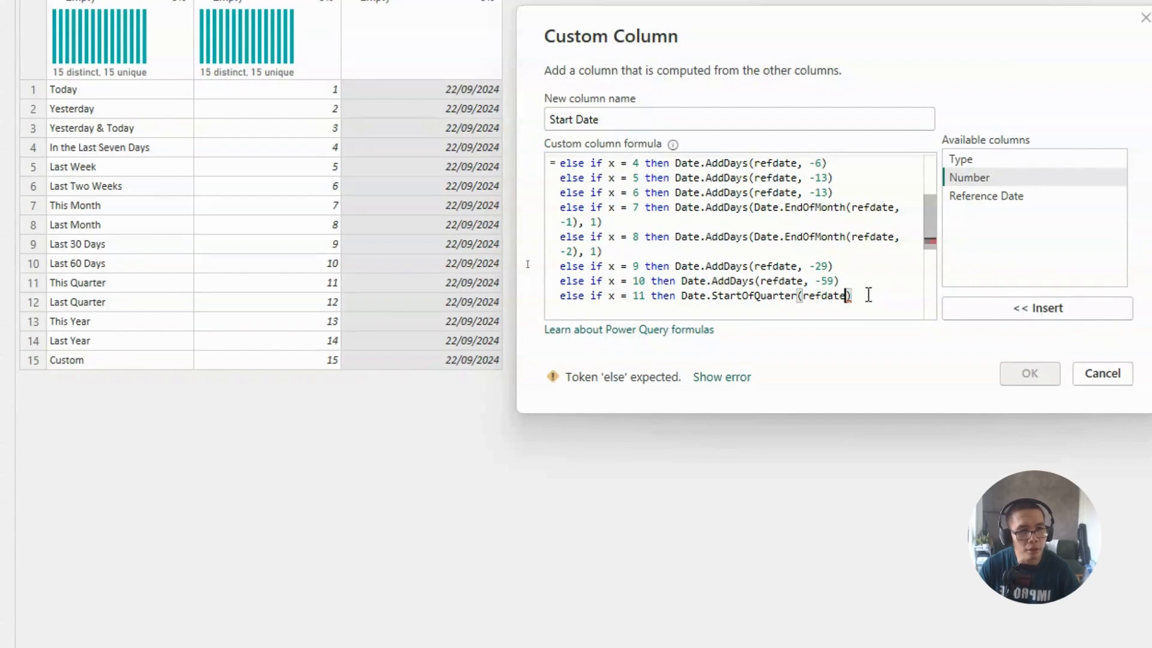
Duplicate the x = 11 branch onto a new line directly below it.
key("End")
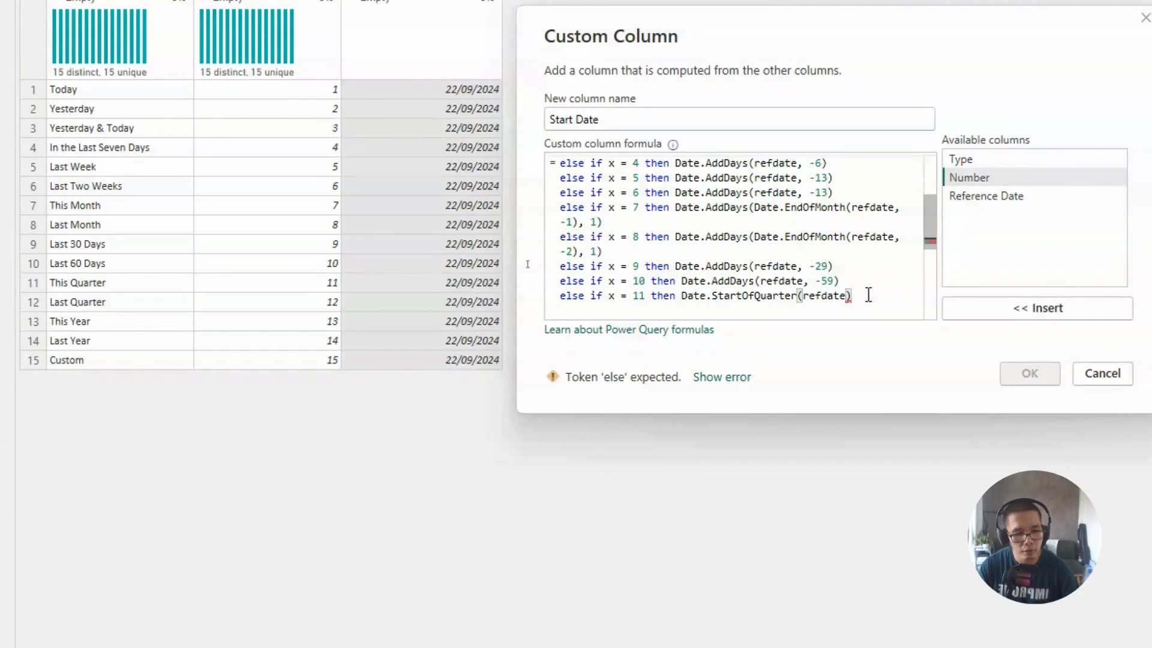
key("shift+Home")
key("ctrl+c")
key("End")
key("Return")
key("ctrl+v")
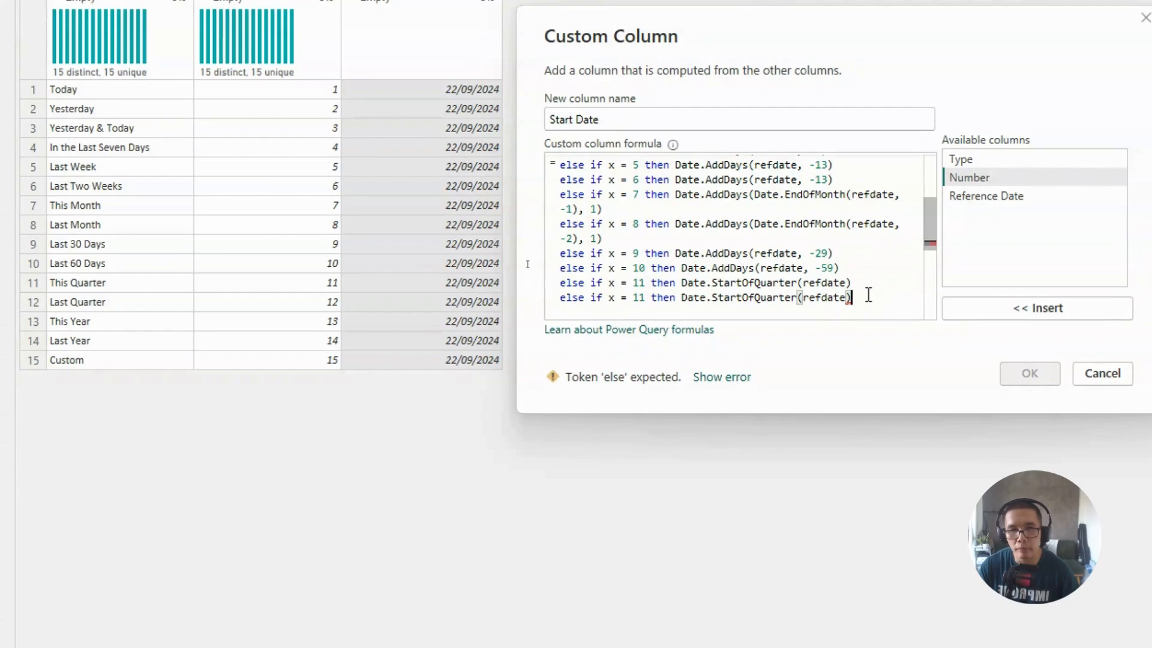
Renumber the duplicated start-of-quarter branch as x = 12 and add an empty line below it.
mouse_move(698, 287)
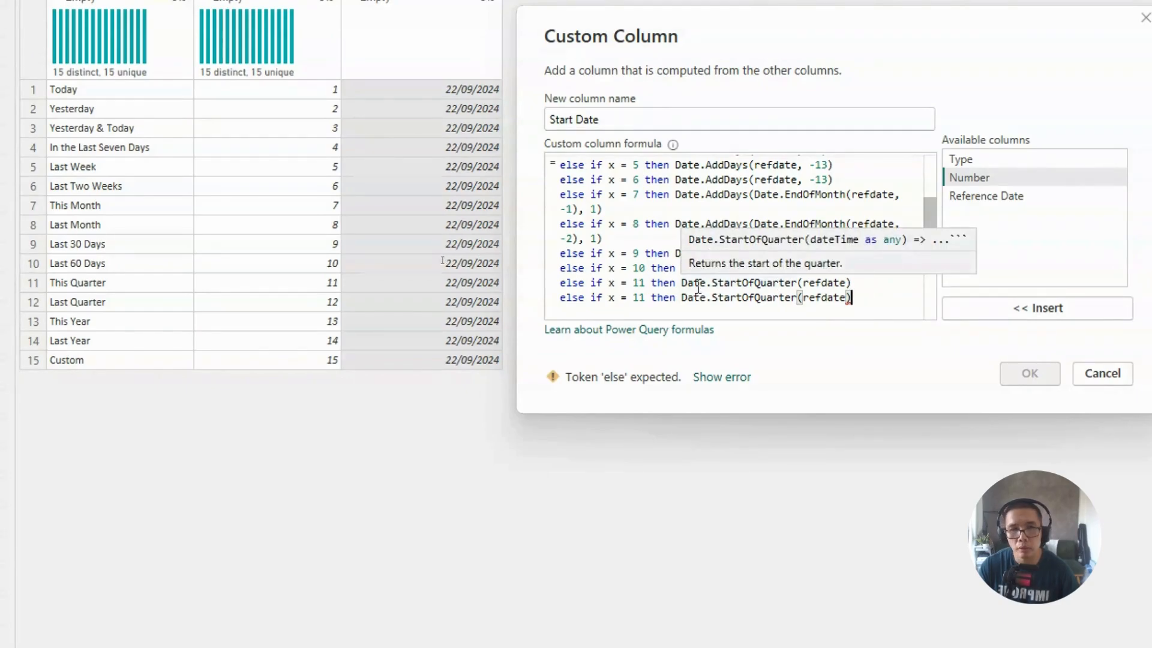
left_click(638, 297)
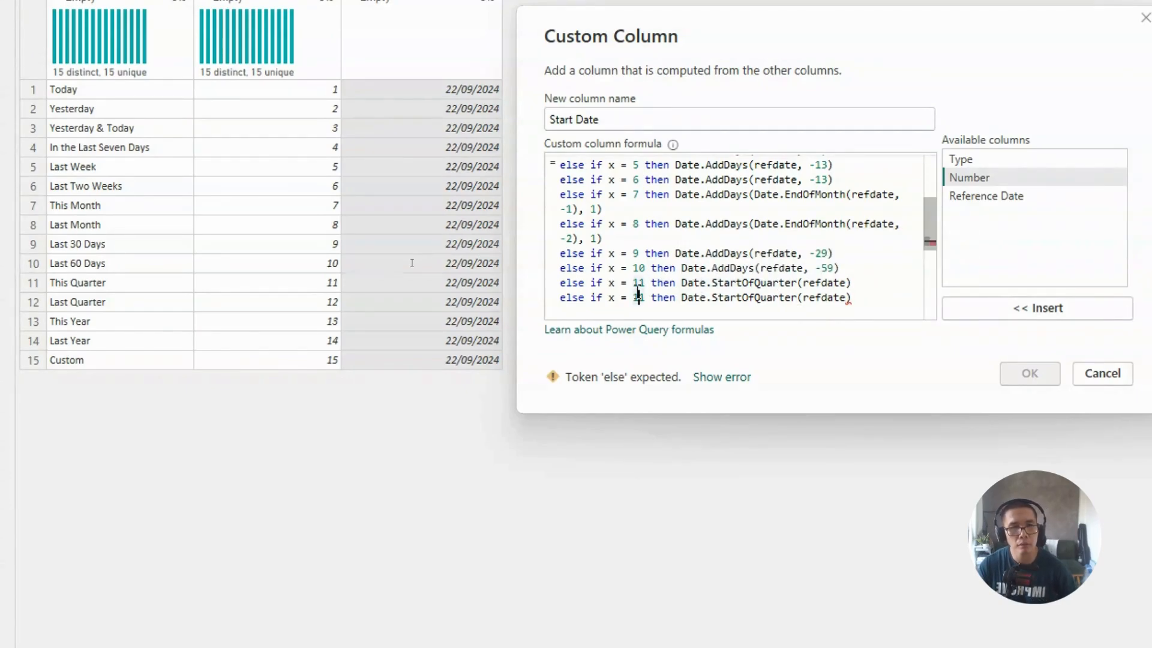
key("BackSpace")
type("2")
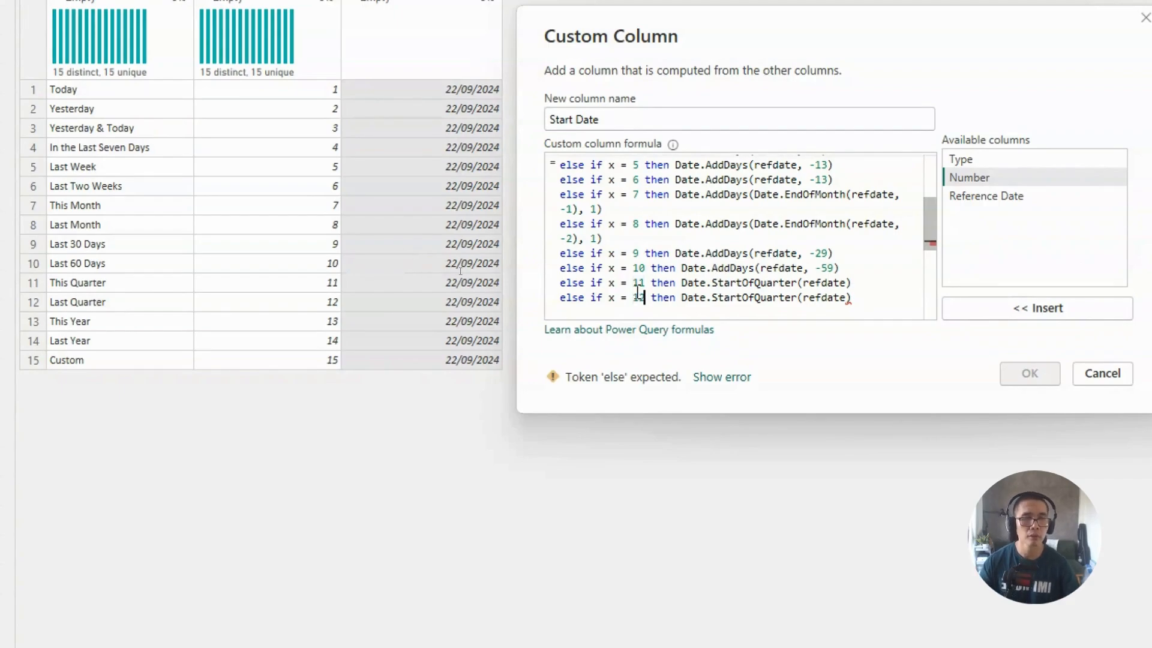
key("shift+Left")
key("shift+Left")
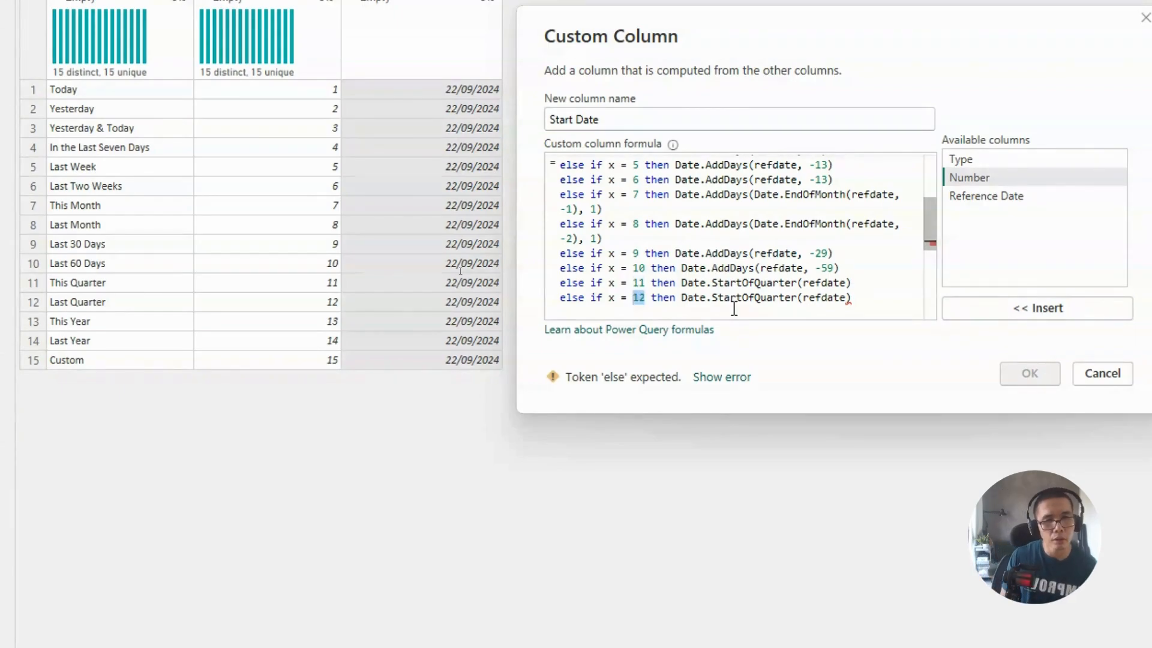
left_click(733, 309)
key("Return")
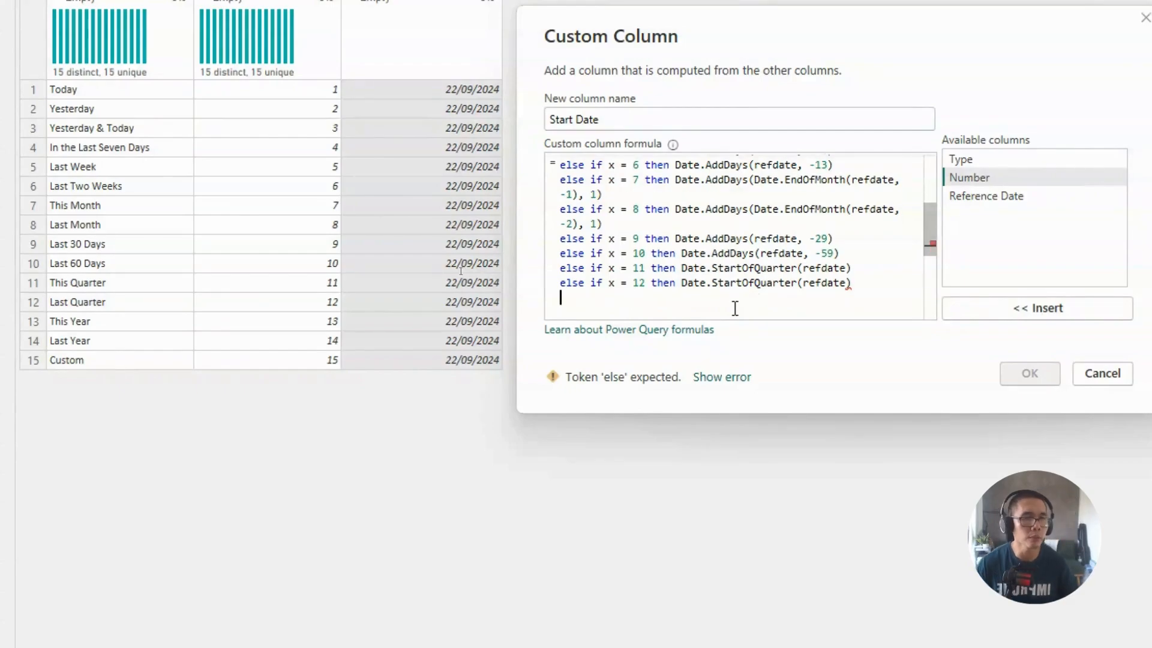
left_click(801, 285)
left_click(803, 285)
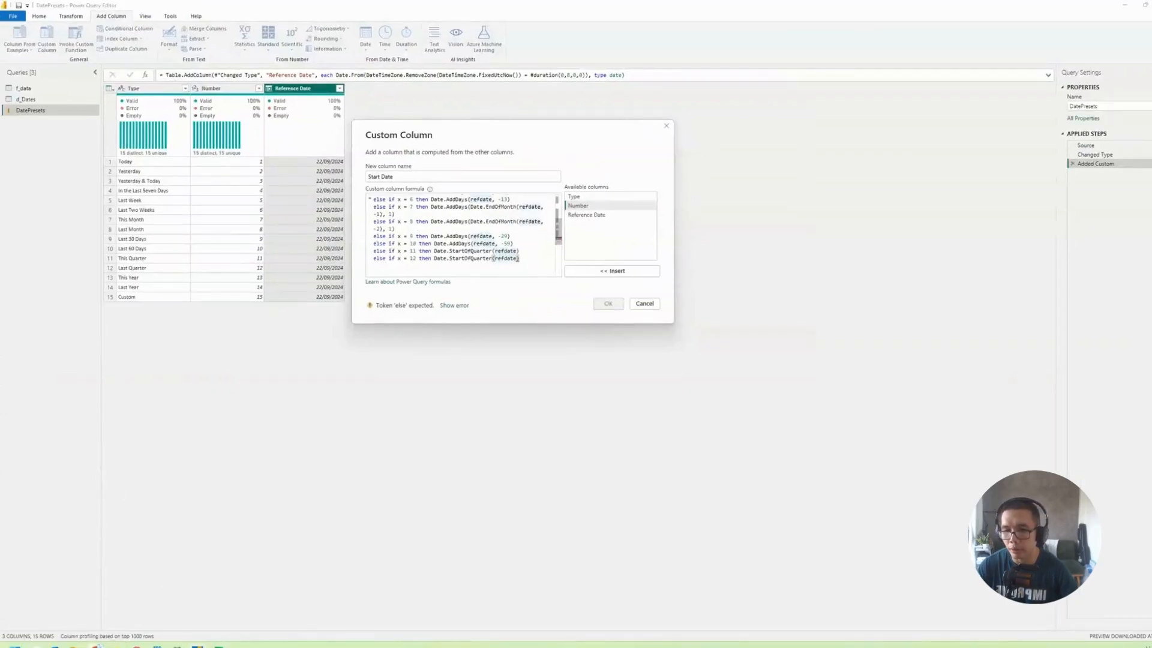
Switch to Chrome and search the web for "date.startofquarter m" in a new tab.
mouse_move(136, 645)
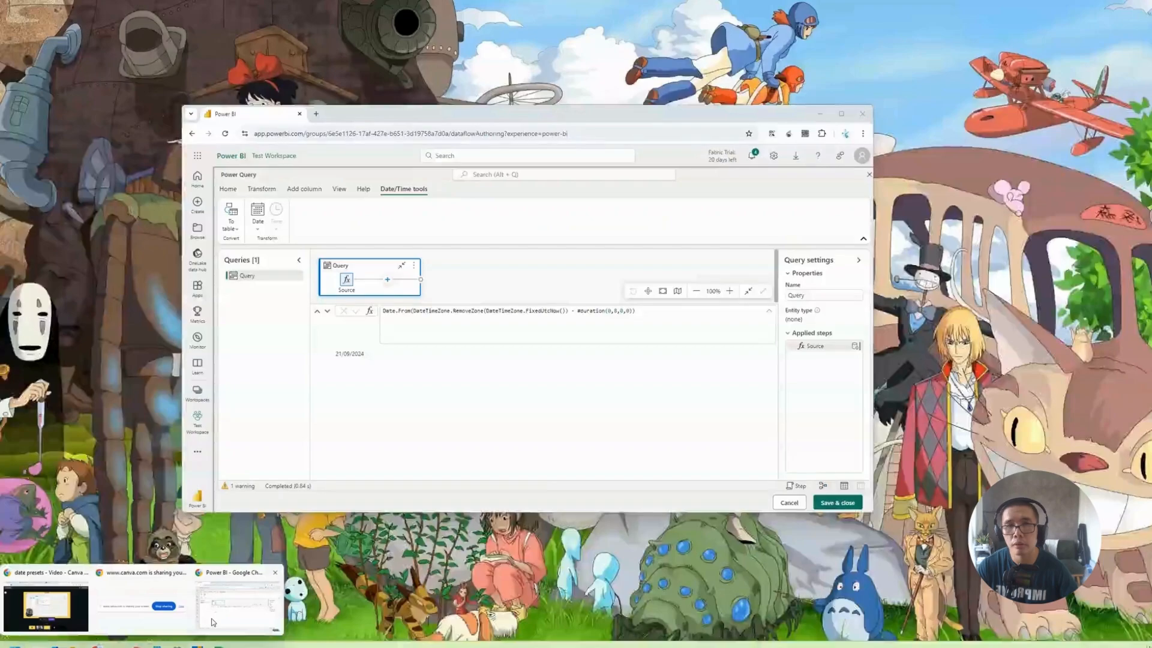
left_click(240, 609)
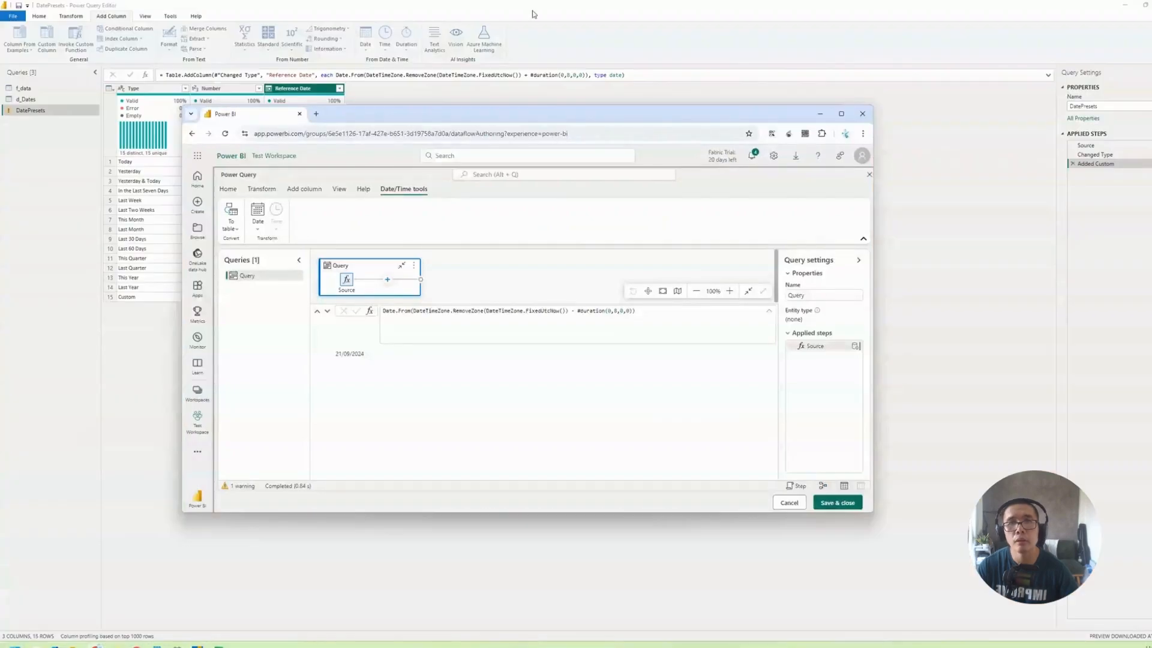
left_click(316, 113)
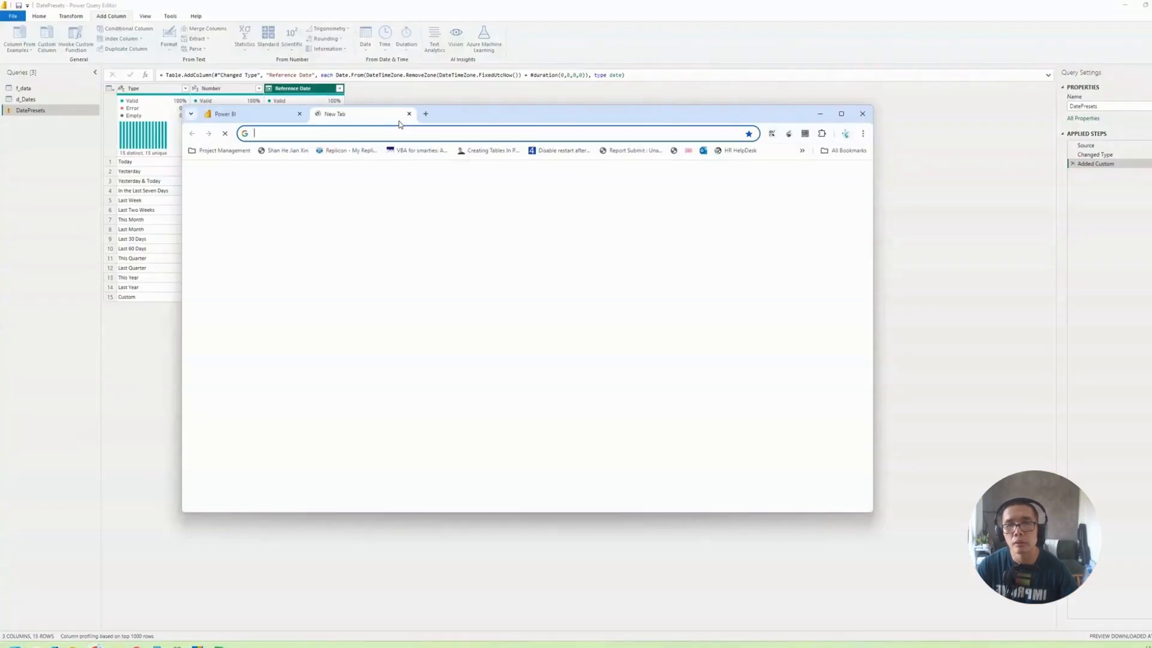
type("da")
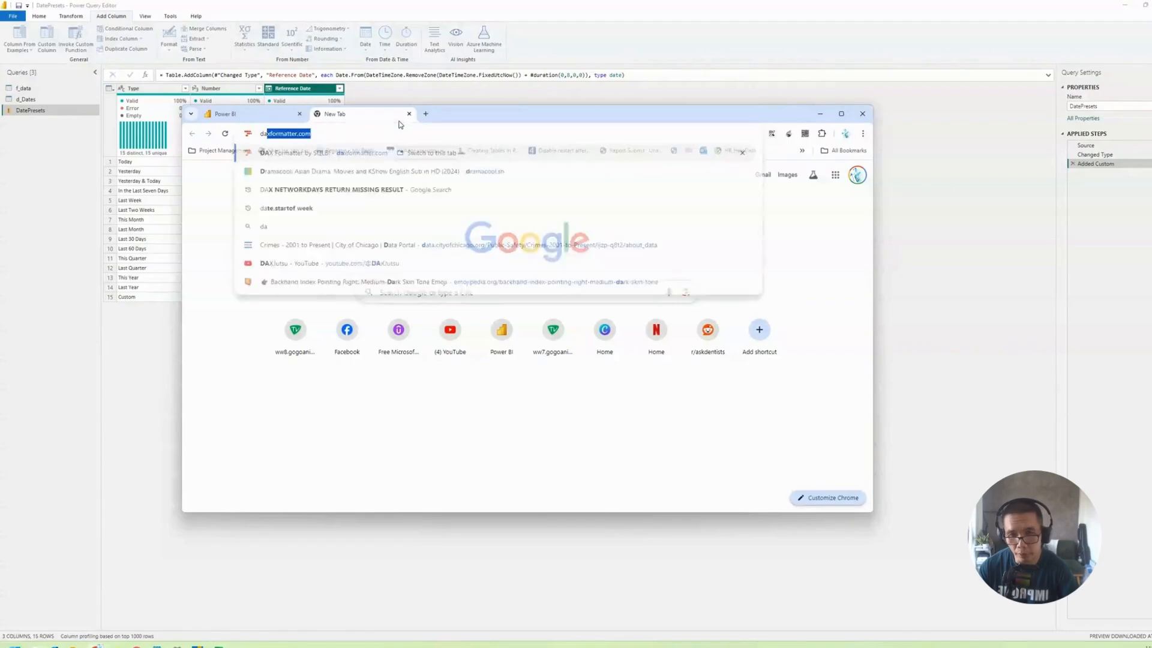
type("te.startof")
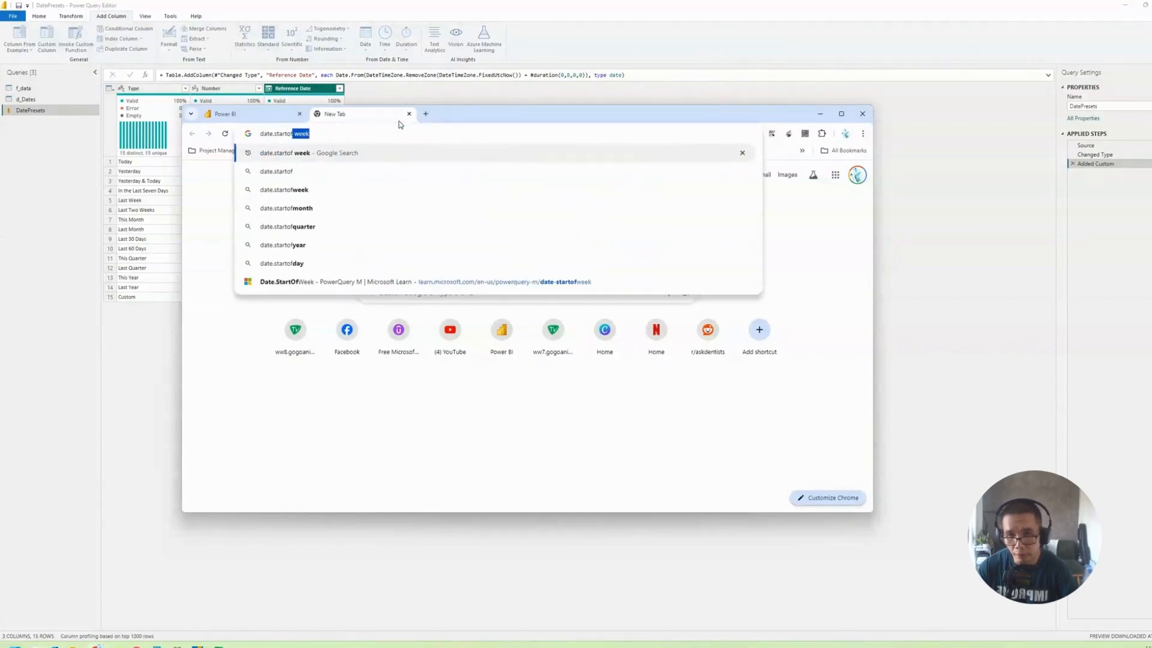
type("quarter m")
key("Return")
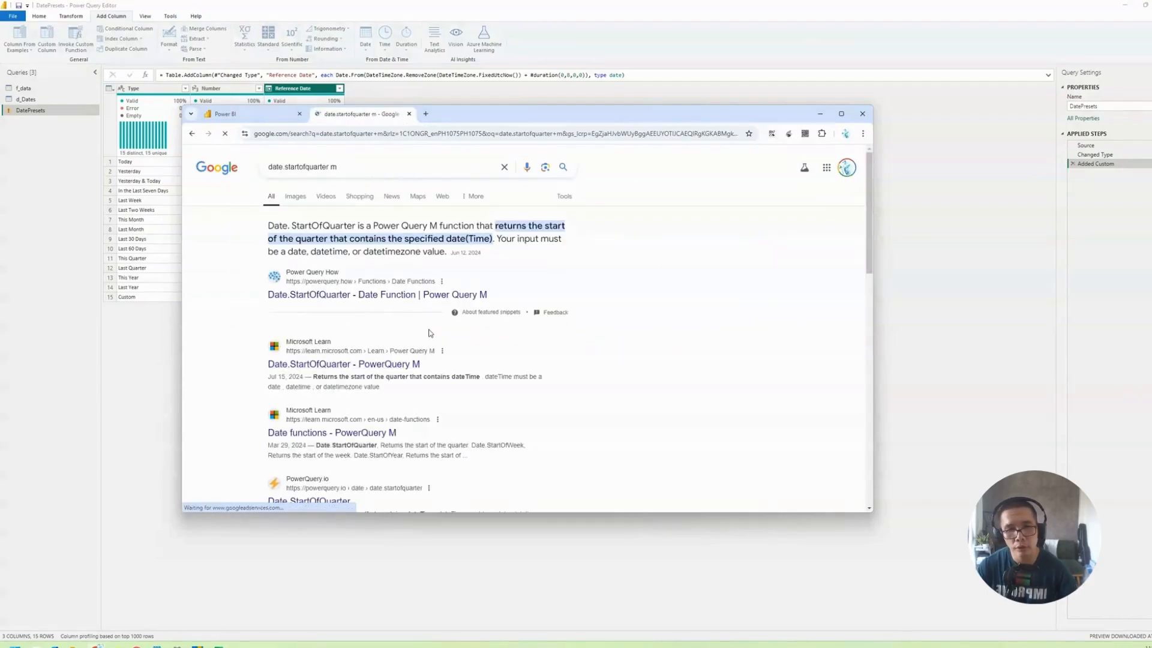
Read the syntax and example in Microsoft Learn's Date.StartOfQuarter article, and return to the Power Query Editor.
left_click(430, 333)
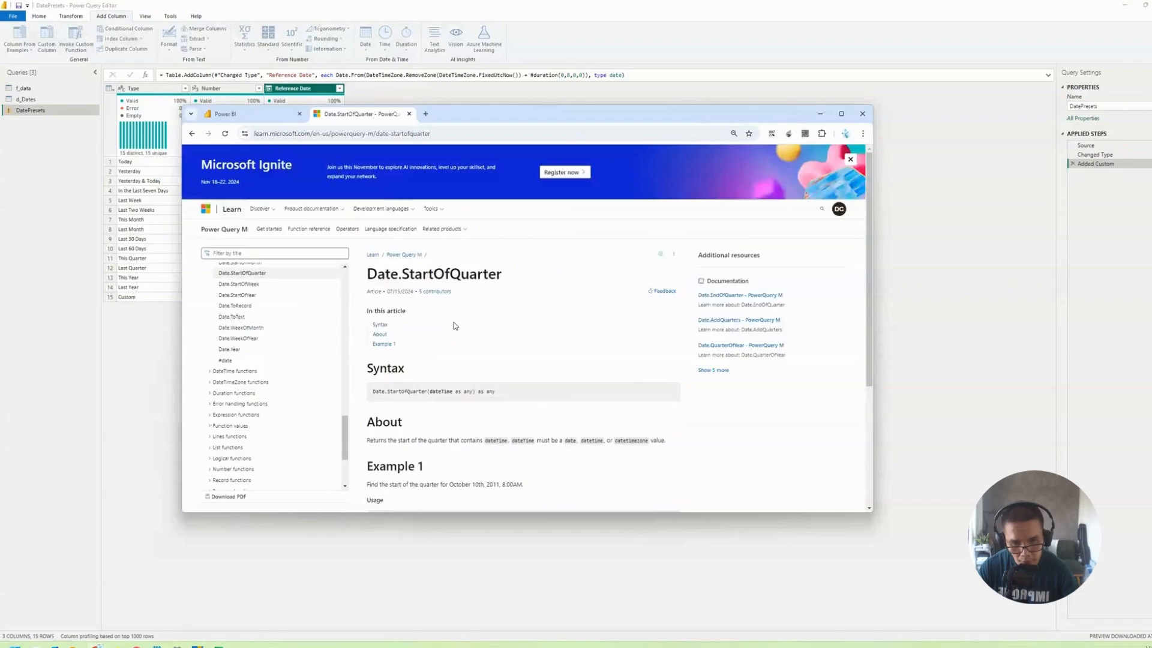
scroll(454, 324, "down", 3)
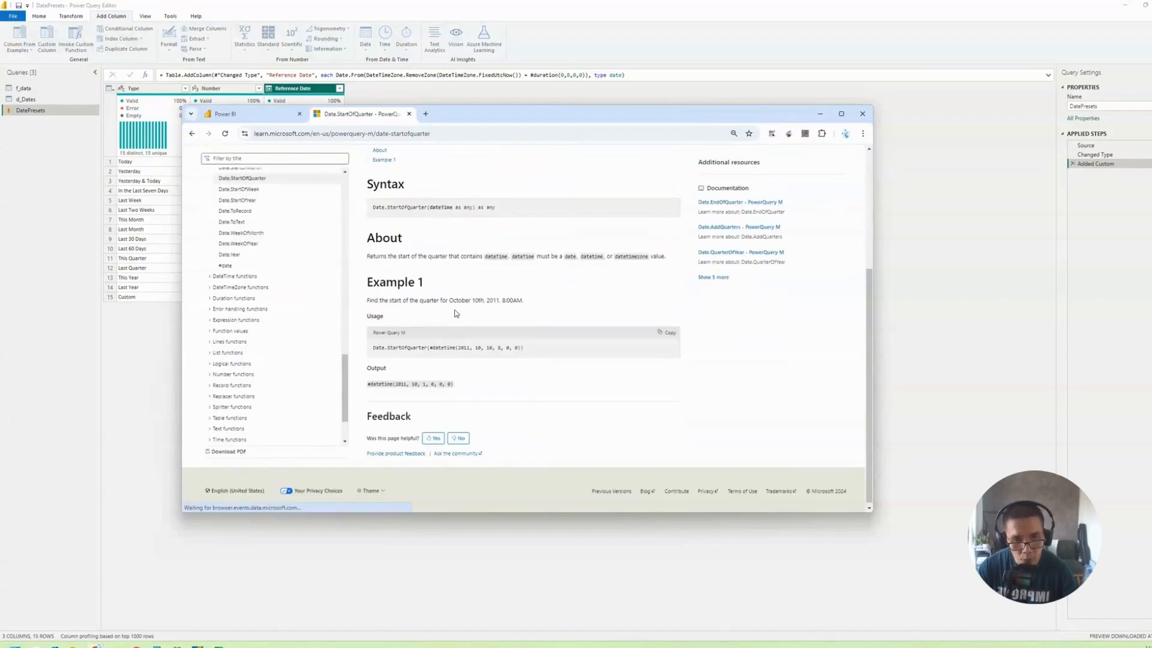
scroll(444, 270, "up", 1)
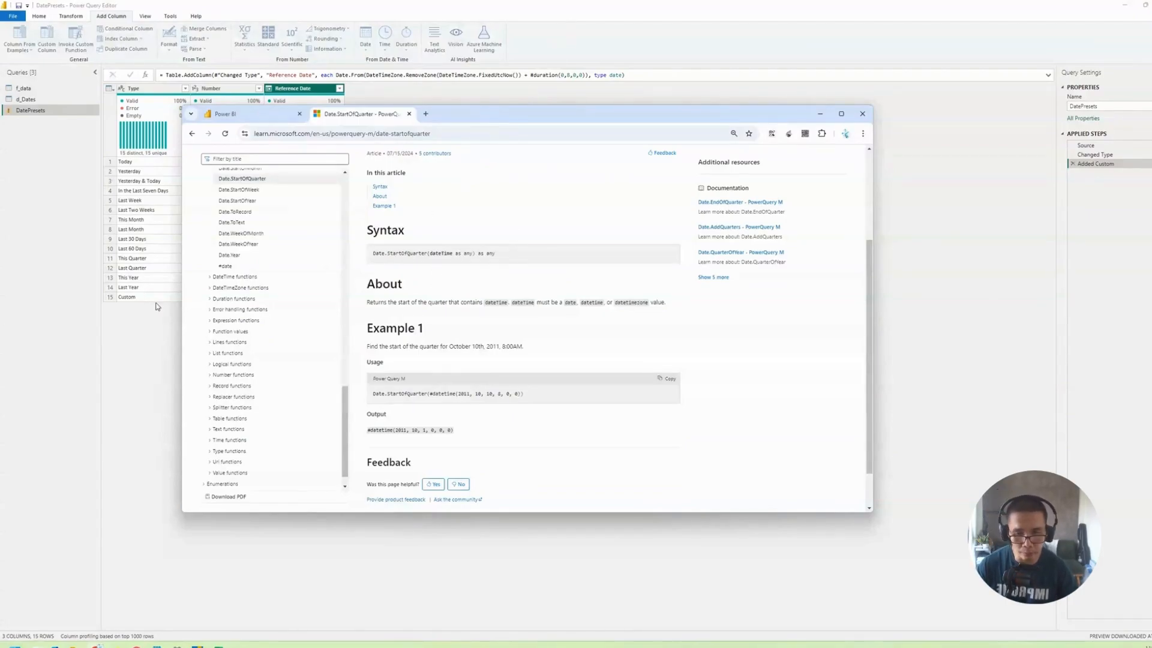
left_click(153, 325)
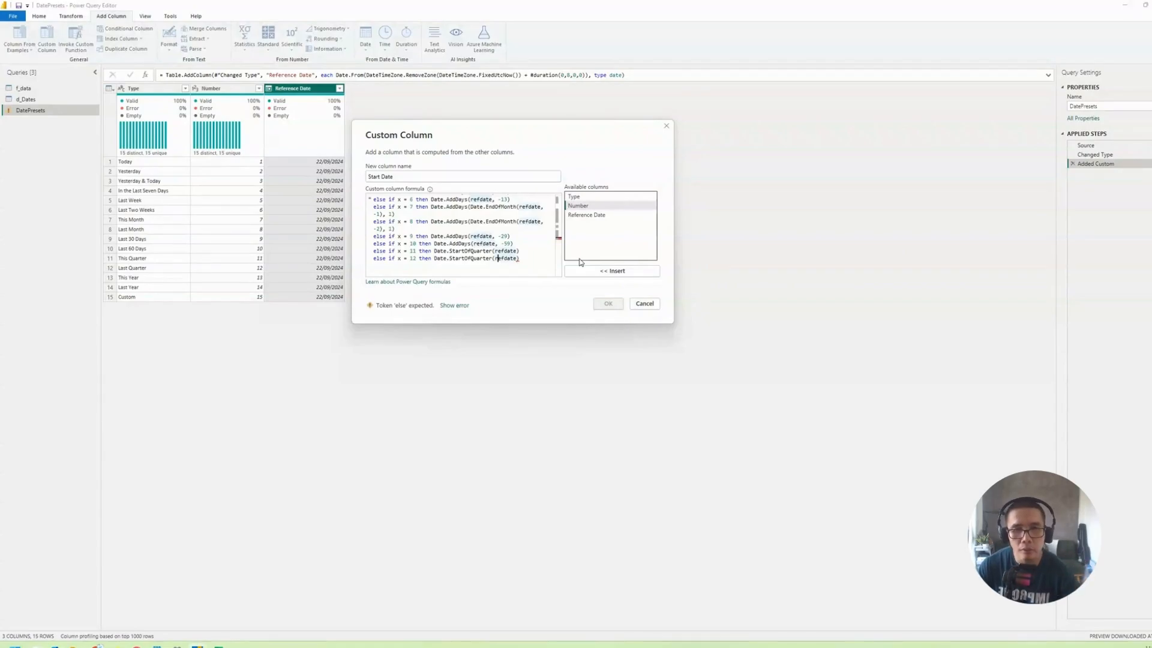
Wrap the x = 12 branch's Date.StartOfQuarter(refdate) in Date.AddDays with an offset of -1 day.
left_click(493, 259)
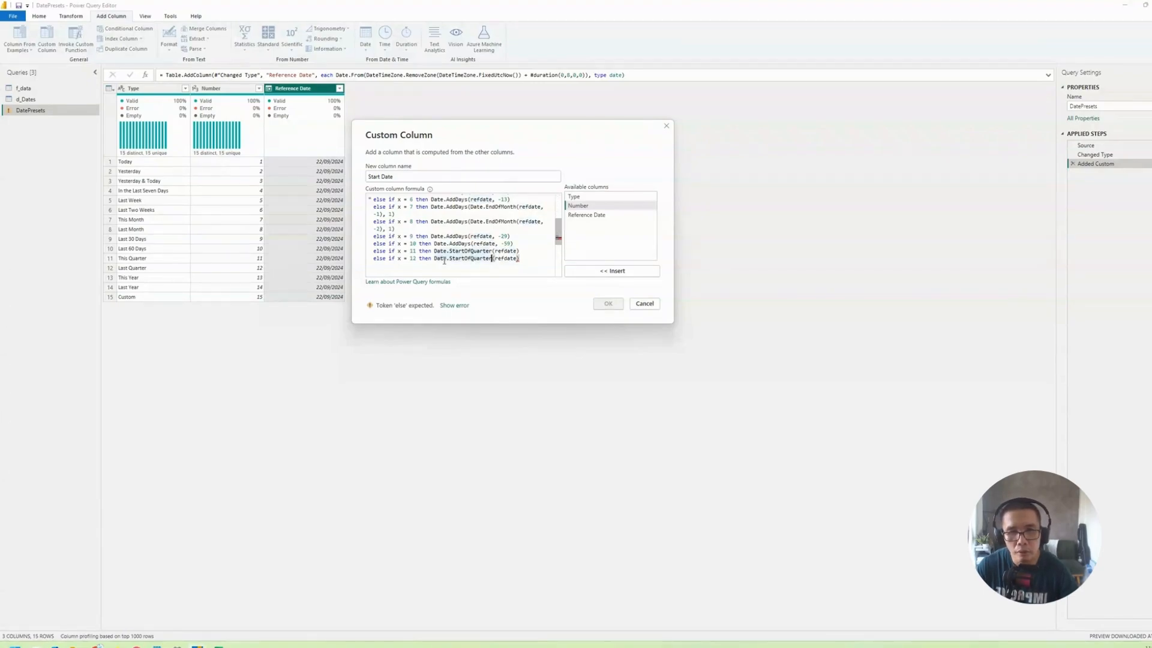
left_click_drag(435, 260, 534, 260)
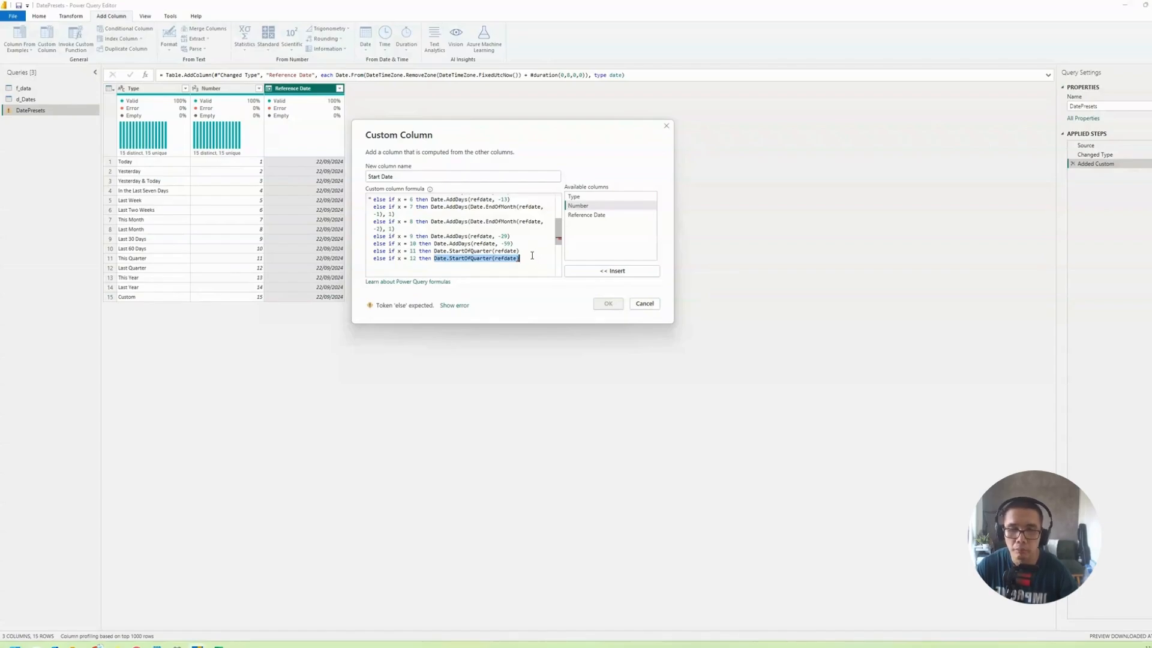
left_click(501, 258)
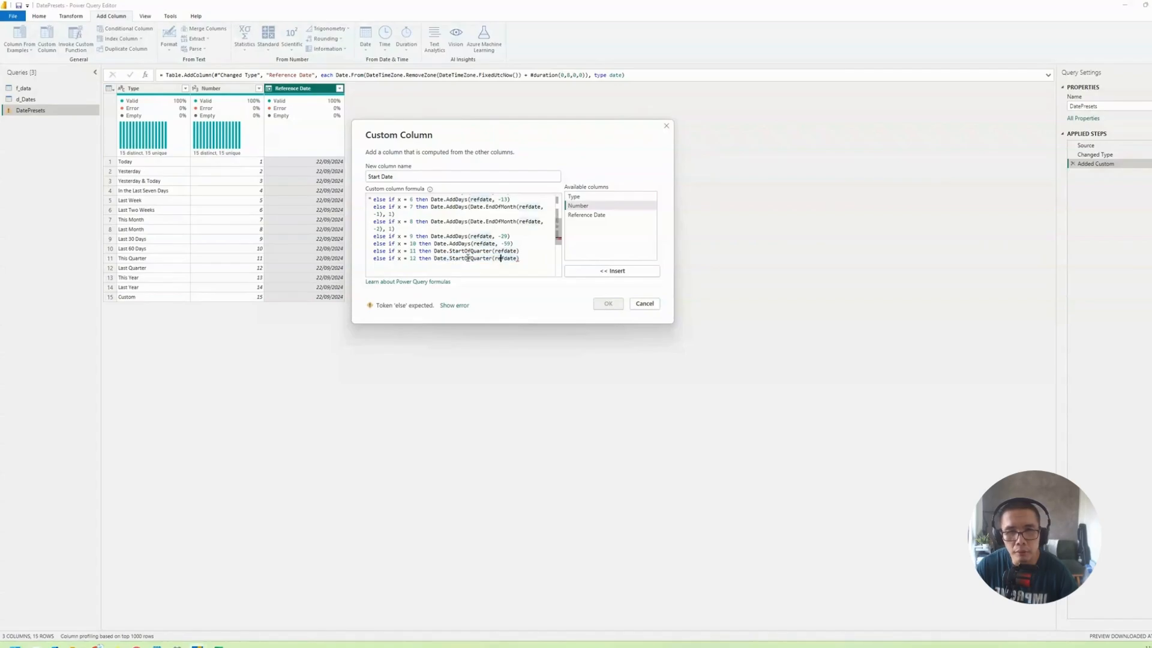
left_click(433, 259)
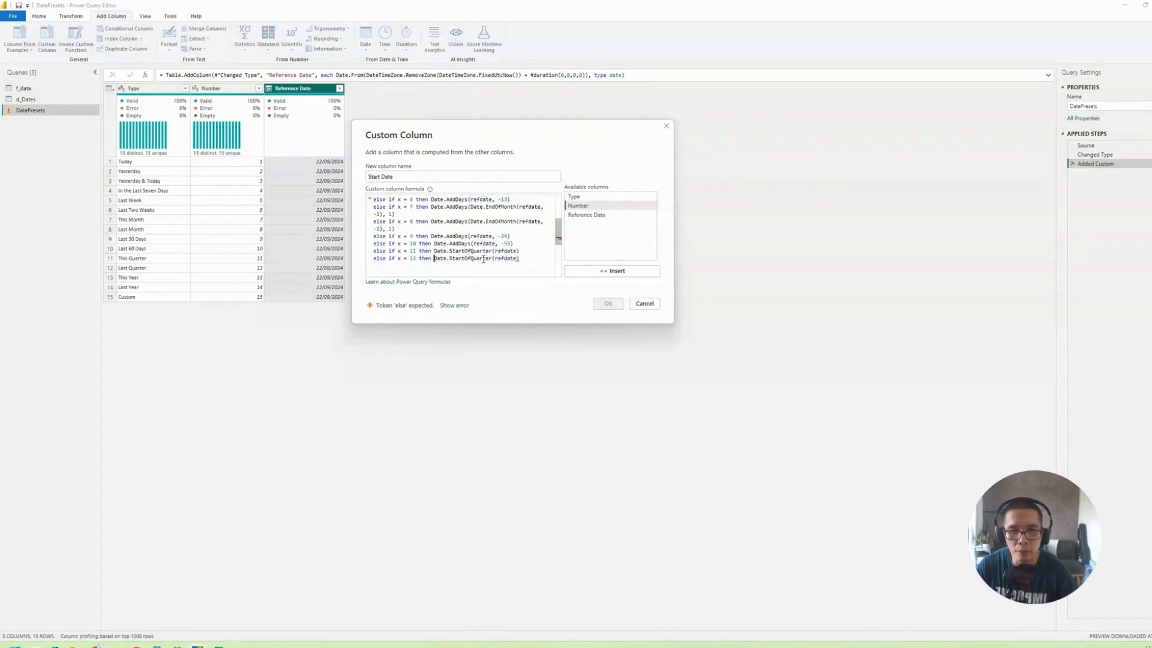
type("Date.Add")
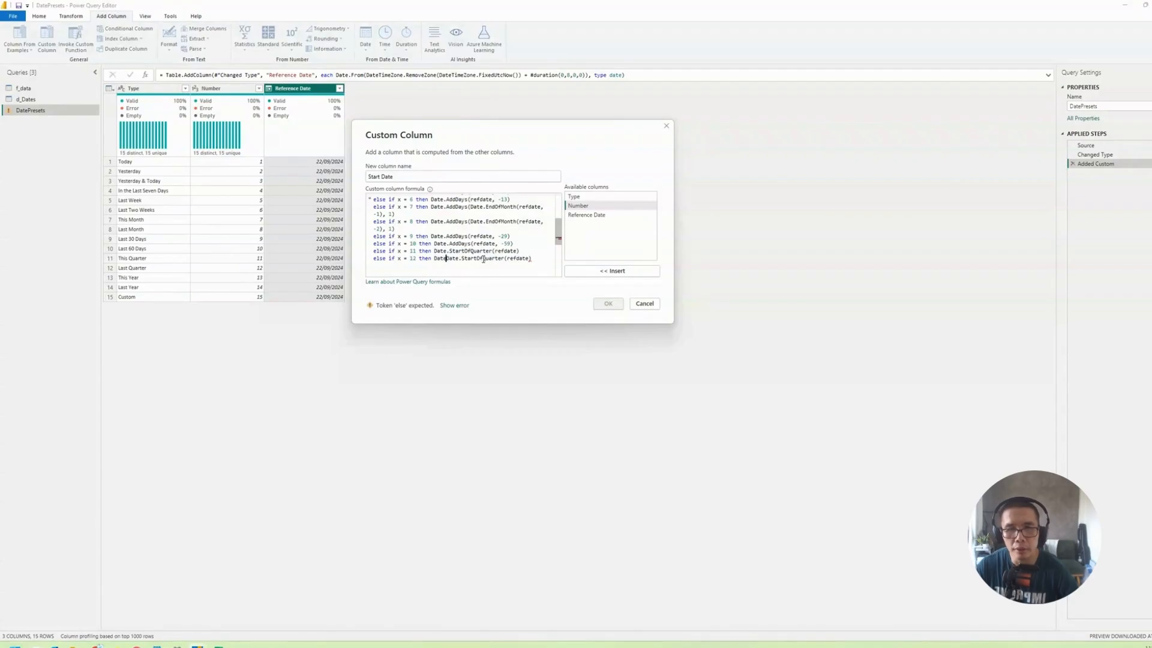
type("Dyas")
key("BackSpace")
key("BackSpace")
key("BackSpace")
key("BackSpace")
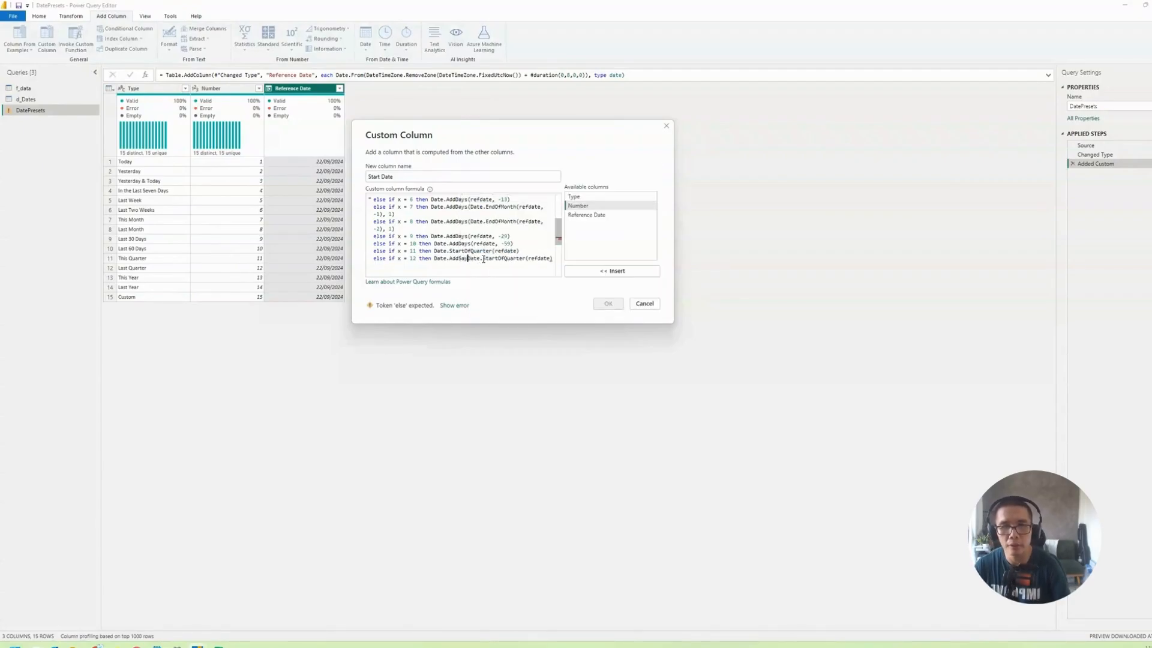
type("Days")
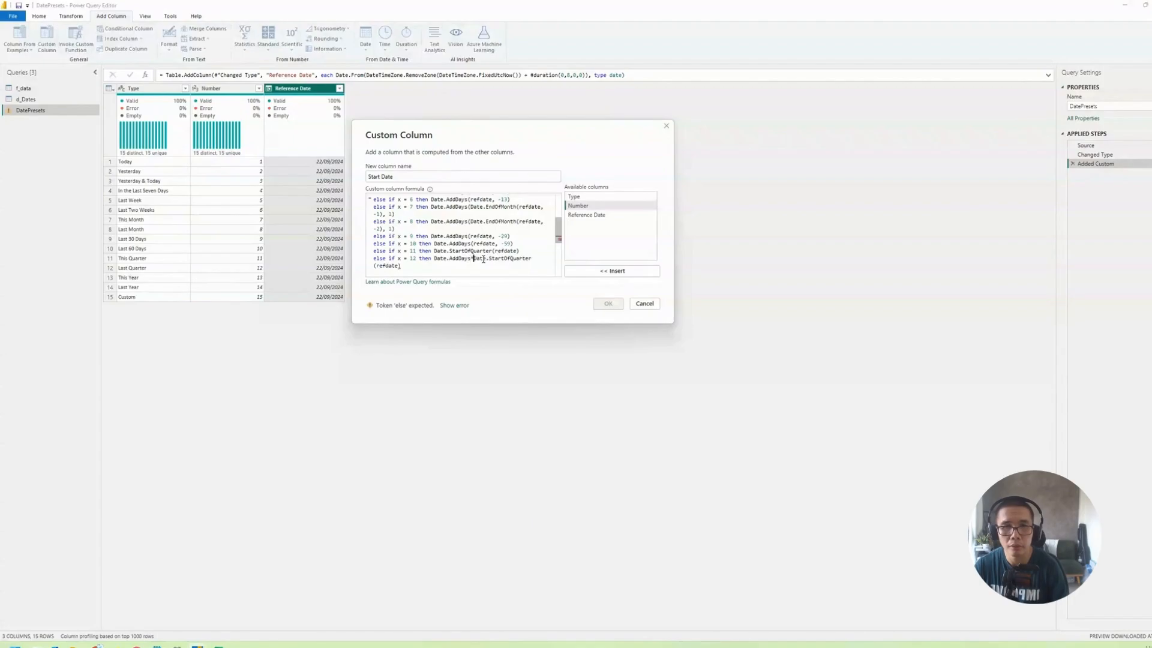
type("(")
key("End")
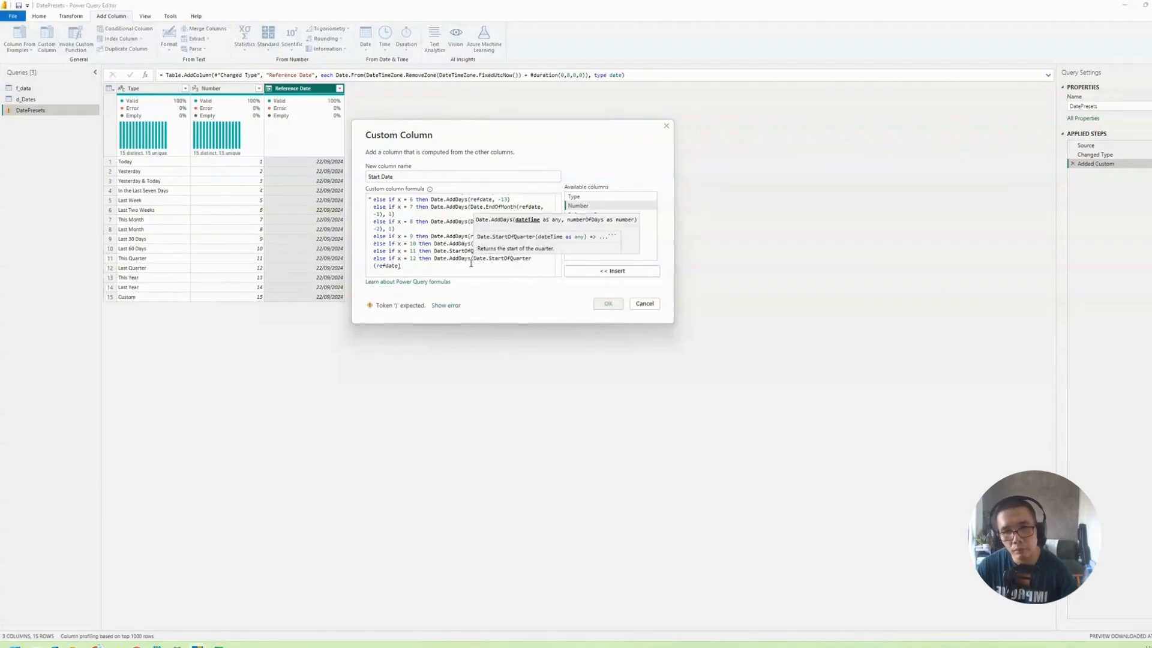
type(", ")
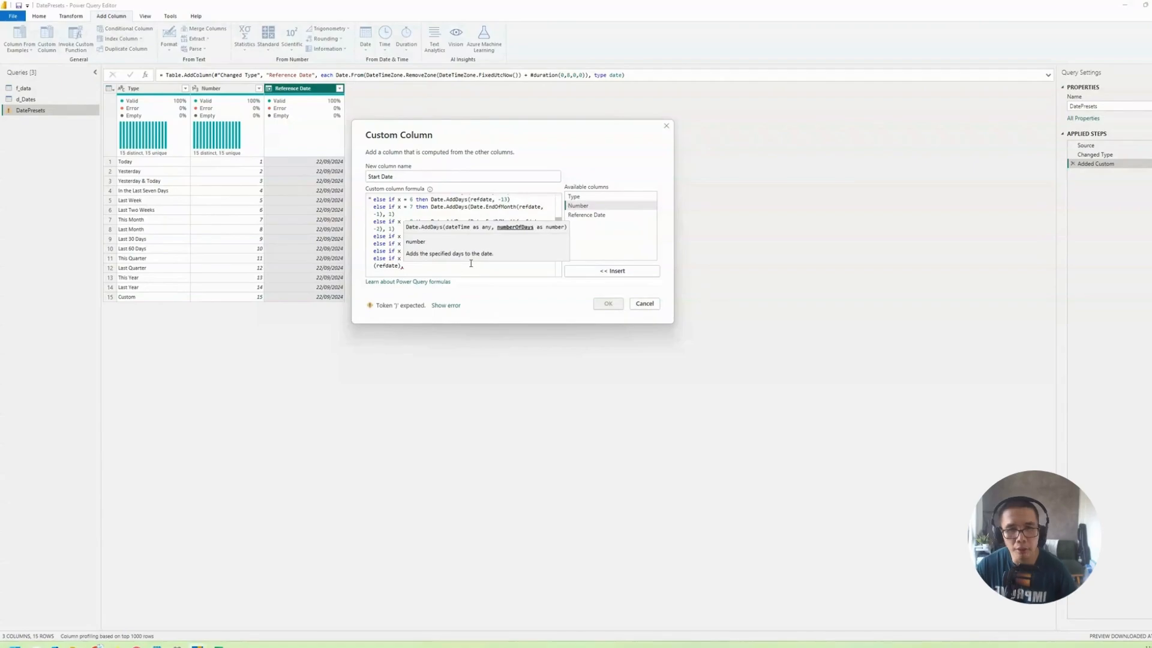
type("-1)")
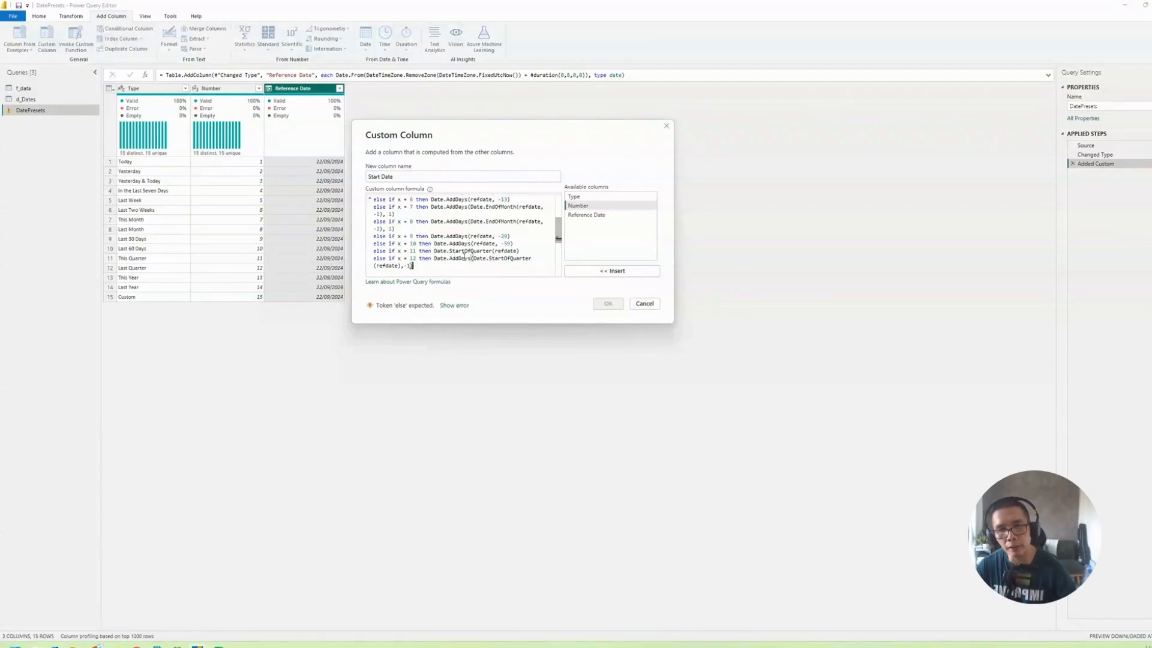
Enclose the x = 12 branch's whole Date.AddDays expression in an outer Date.StartOfQuarter function.
left_click_drag(474, 258, 535, 257)
key("ctrl+c")
left_click(435, 258)
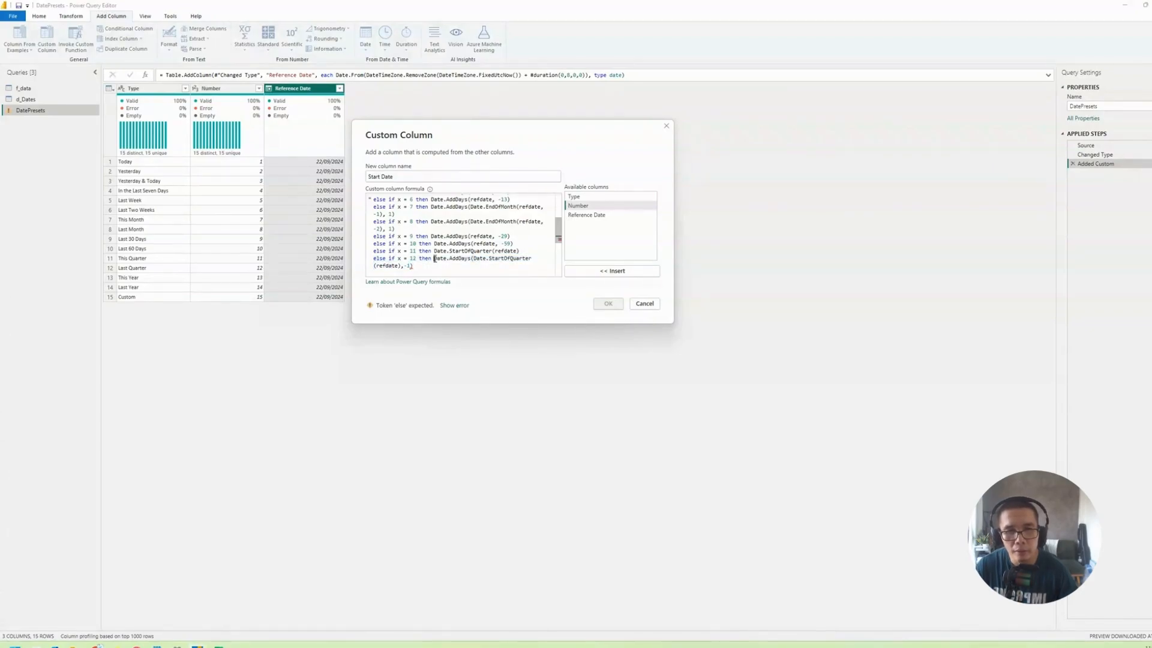
key("ctrl+v")
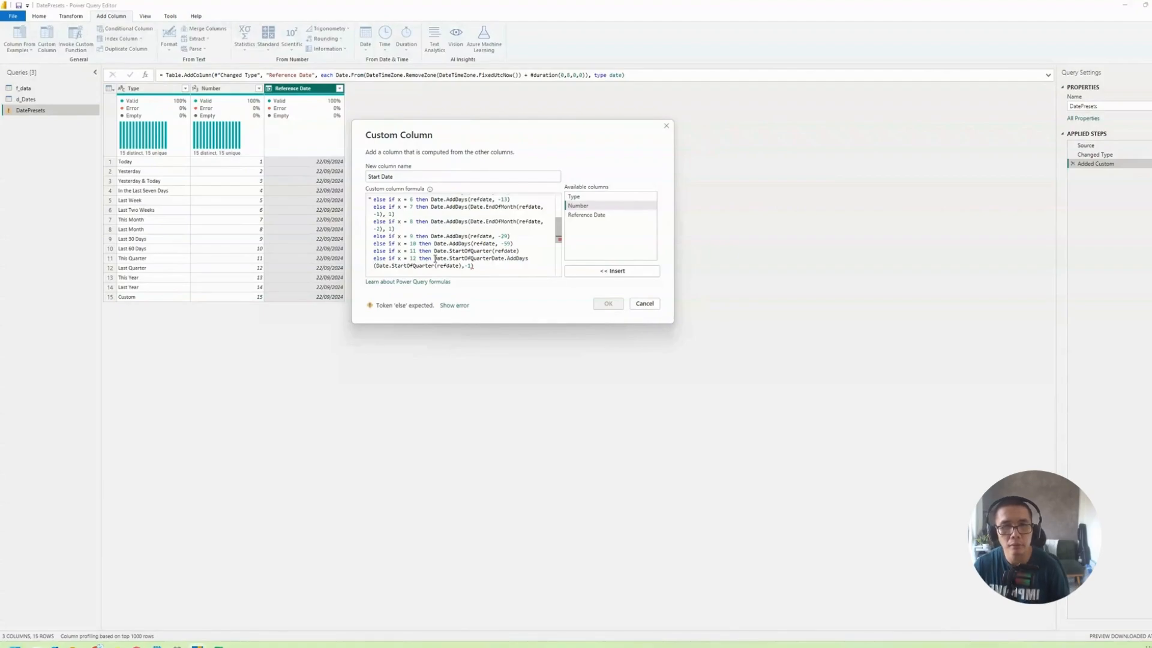
type("(")
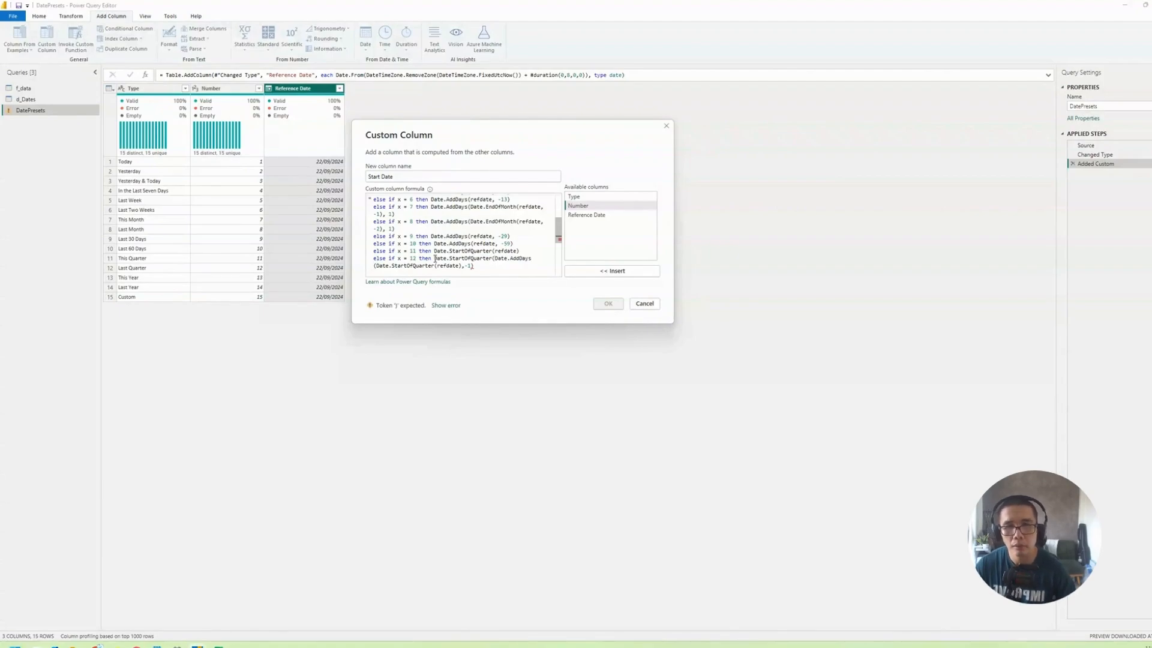
type(")")
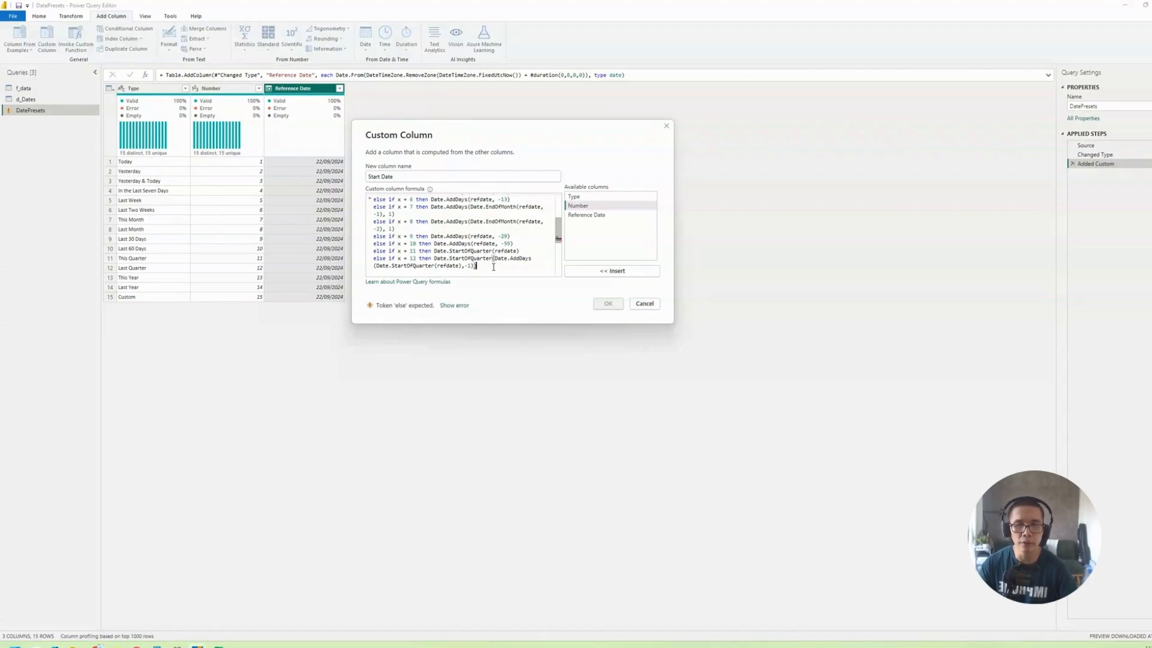
Duplicate the x = 12 branch directly below itself and renumber the copy as x = 13.
scroll(501, 257, "down", 1)
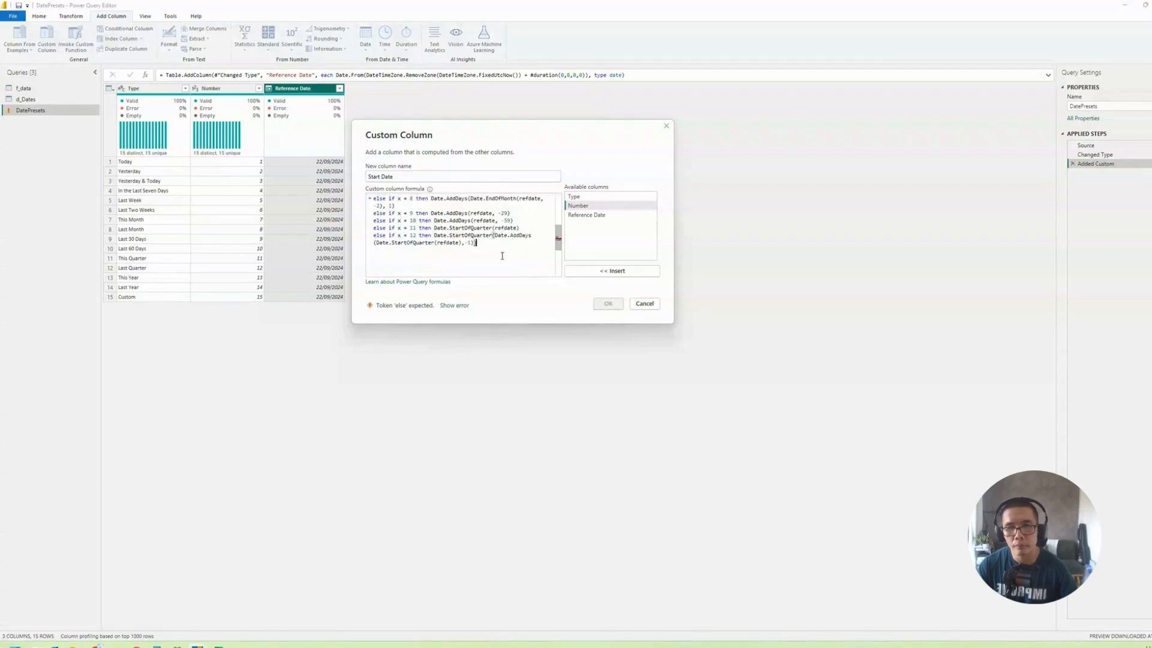
left_click_drag(502, 257, 373, 235)
key("ctrl+c")
left_click(530, 245)
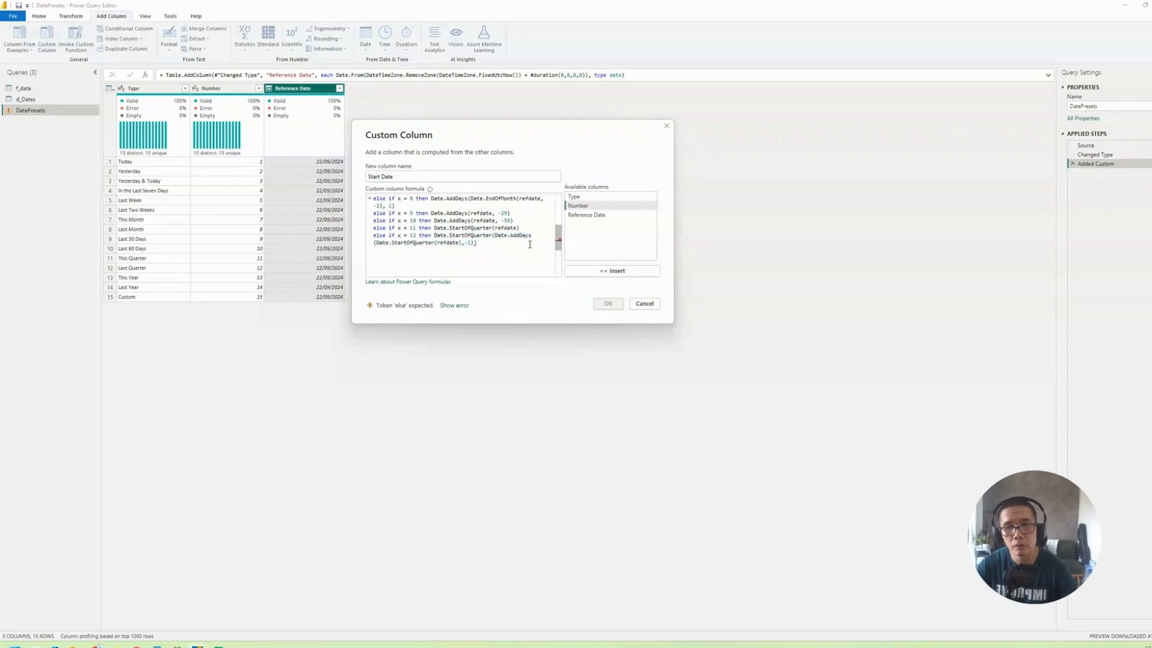
key("ctrl+v")
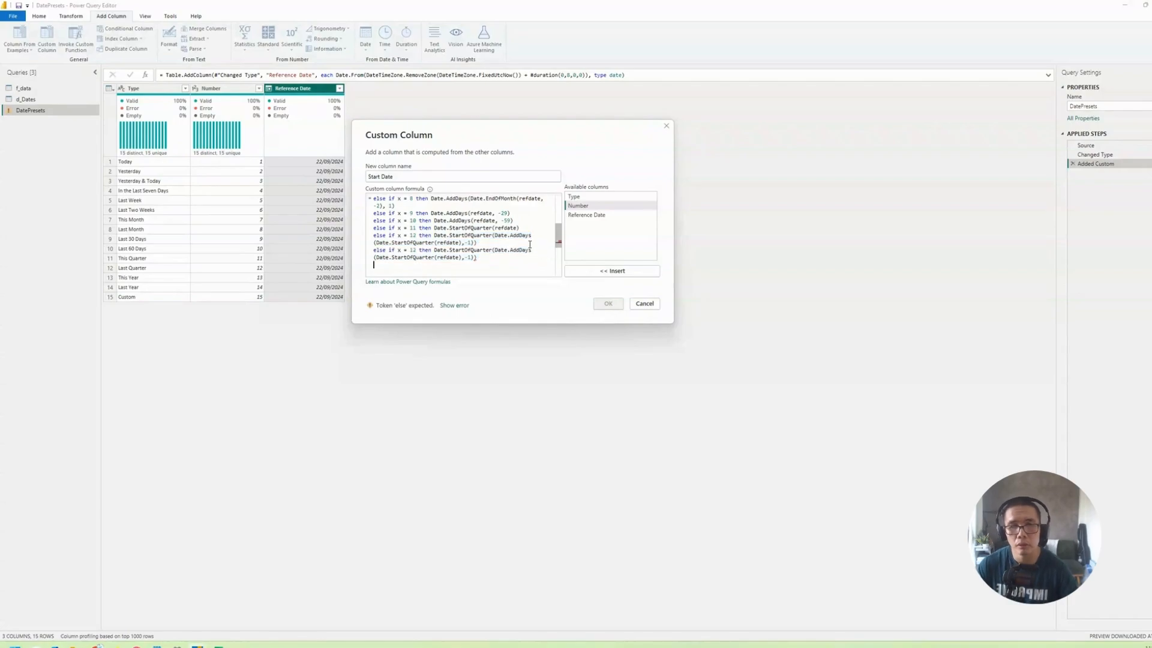
double_click(422, 250)
left_click(416, 250)
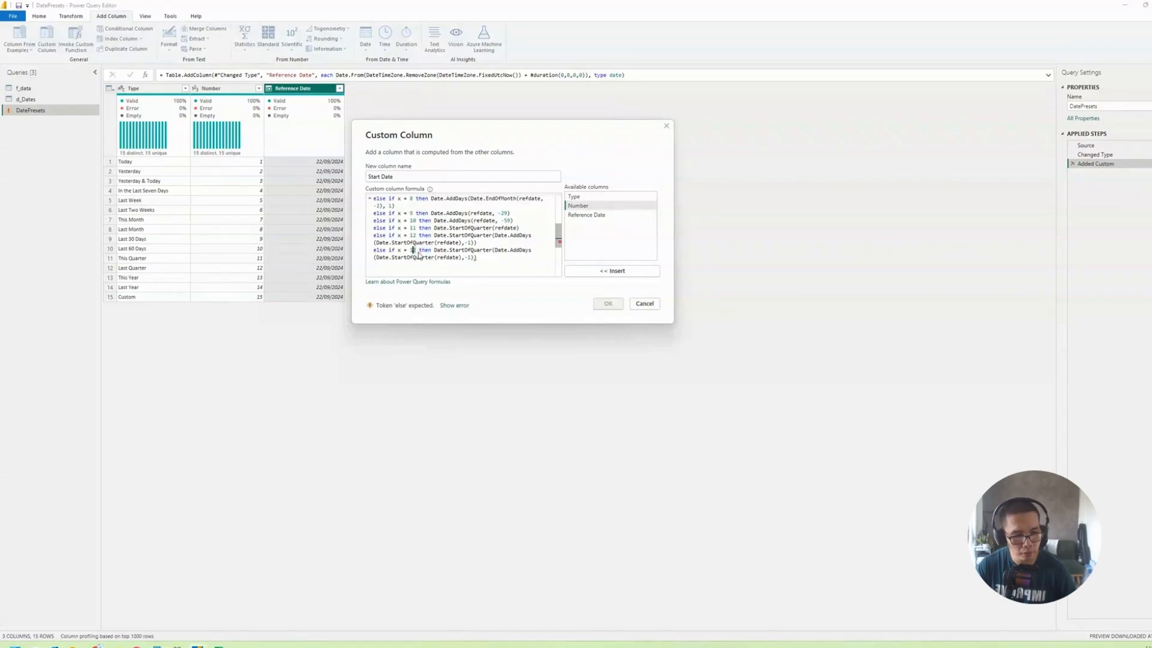
type("3")
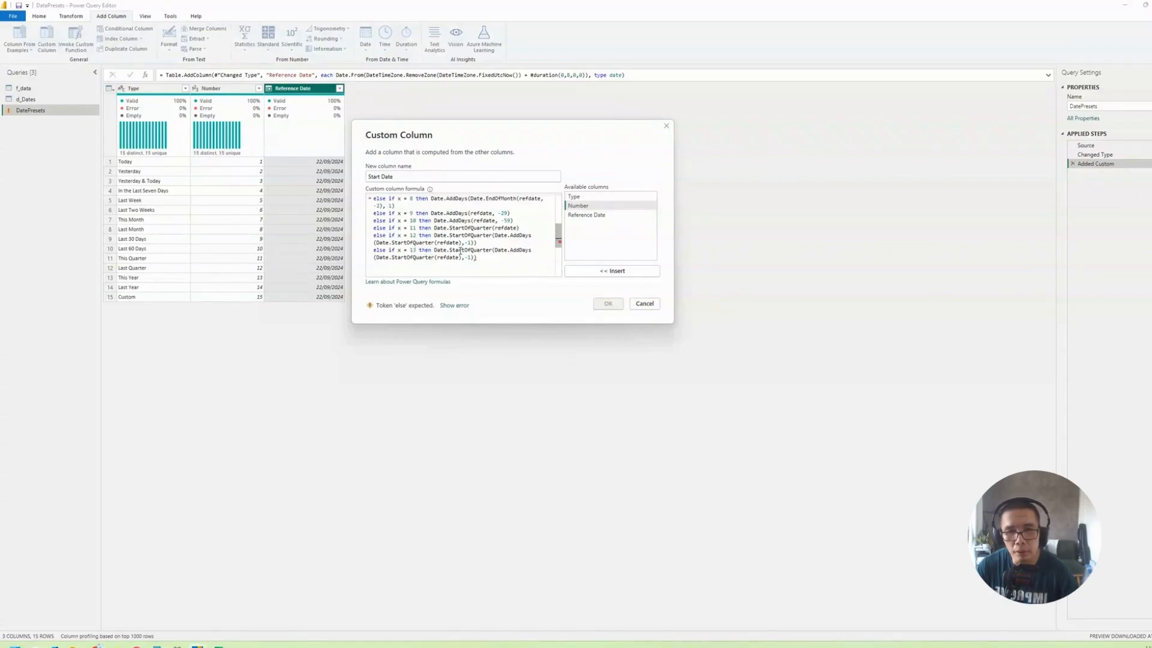
Replace the x = 13 branch's result expression with Date.StartOfYear(refdate).
left_click_drag(453, 252, 560, 273)
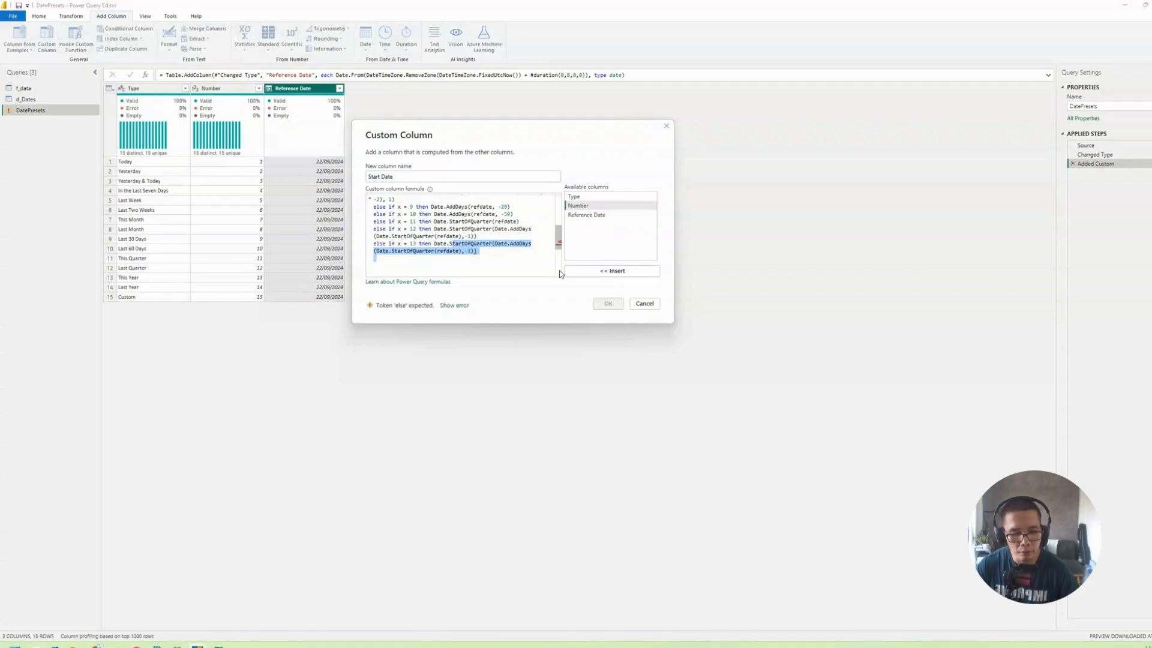
type("Star")
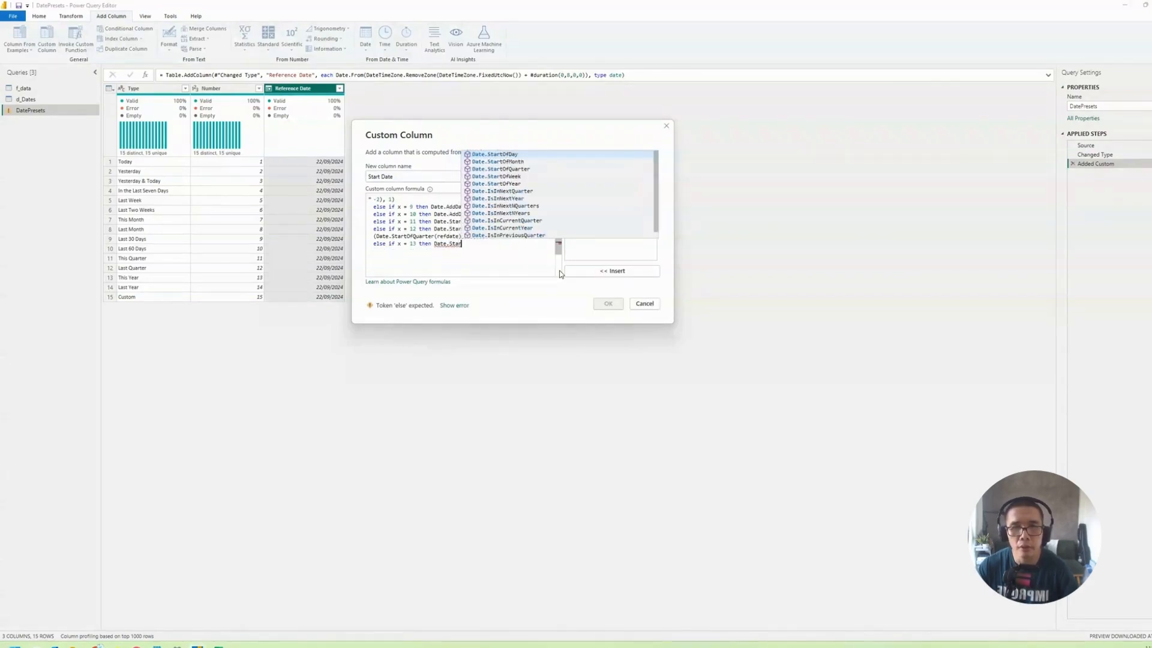
left_click(498, 184)
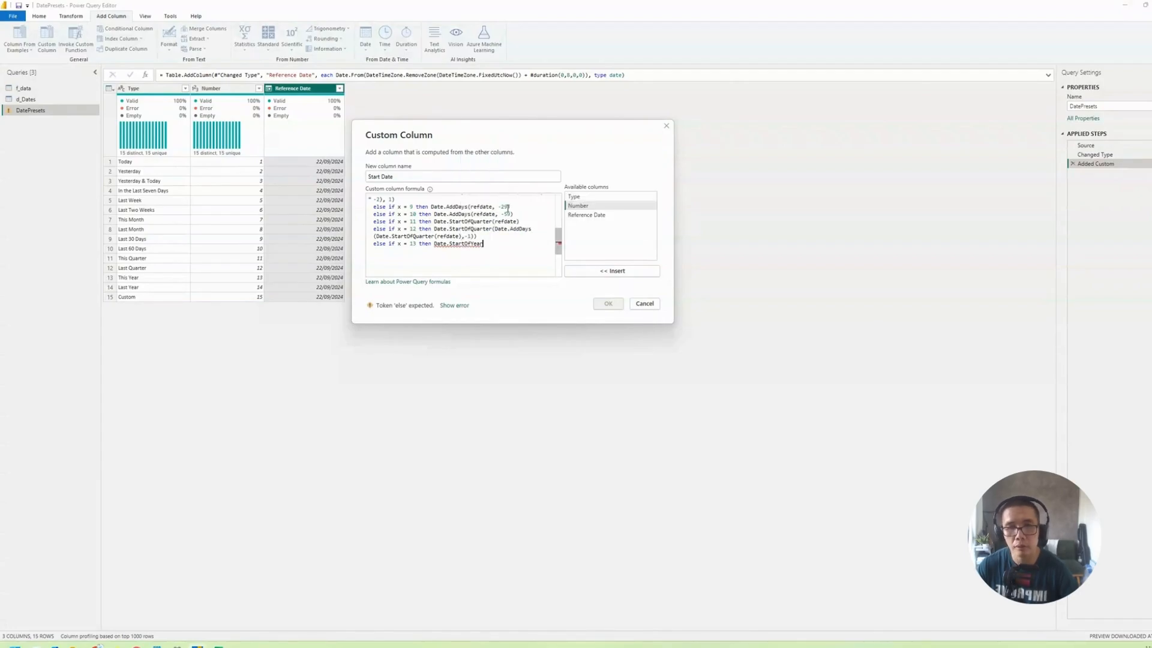
type("(")
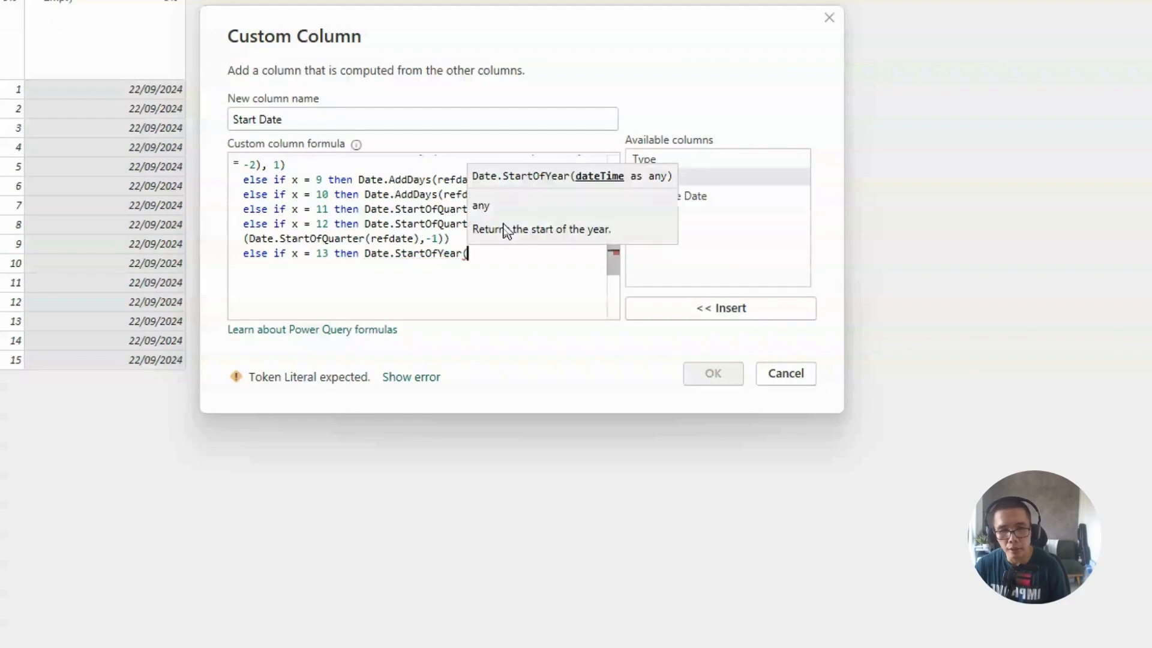
type("refdate)")
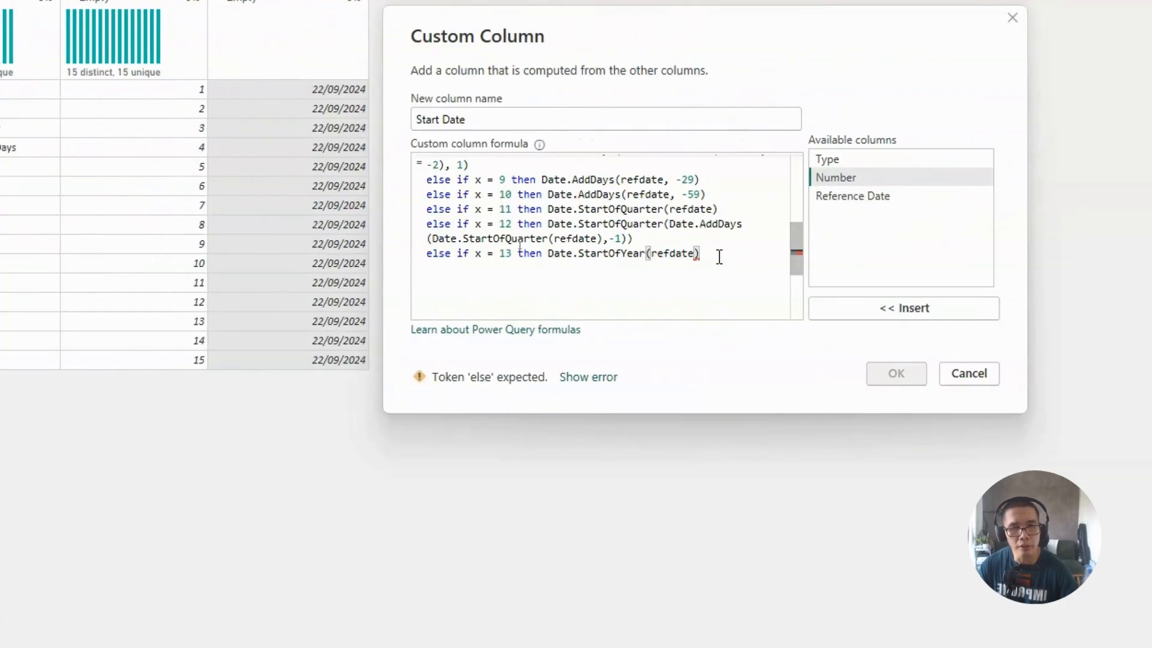
Duplicate the x = 13 start-of-year branch onto a new line directly below it.
left_click_drag(718, 255, 428, 256)
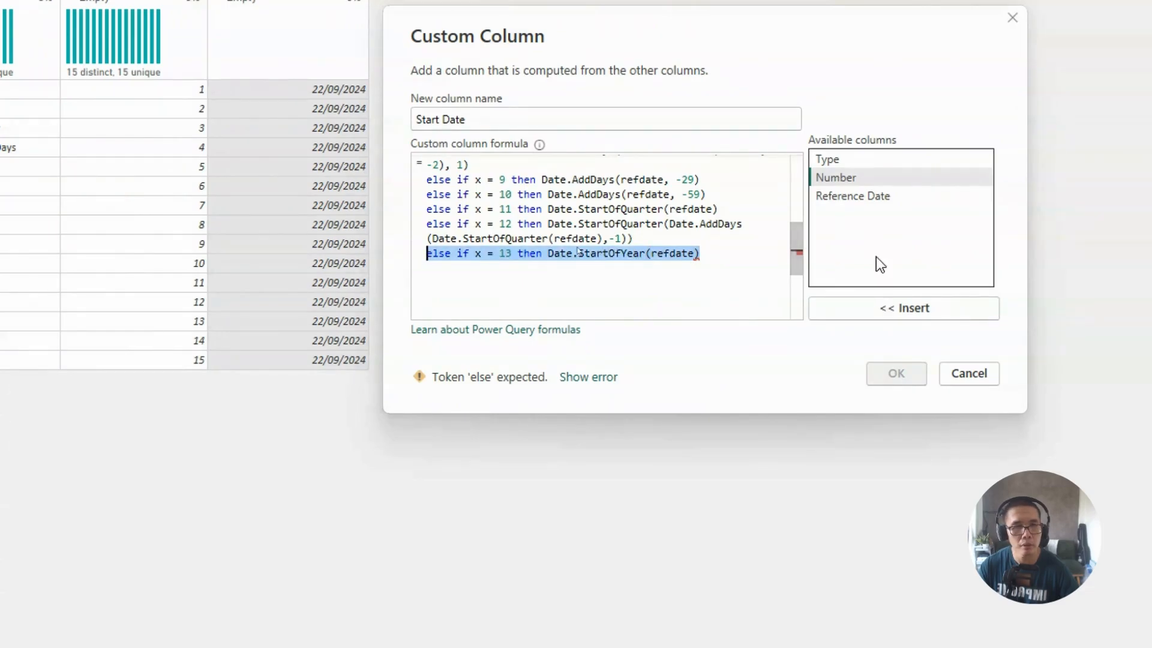
key("ctrl+c")
left_click(762, 258)
key("Return")
key("ctrl+v")
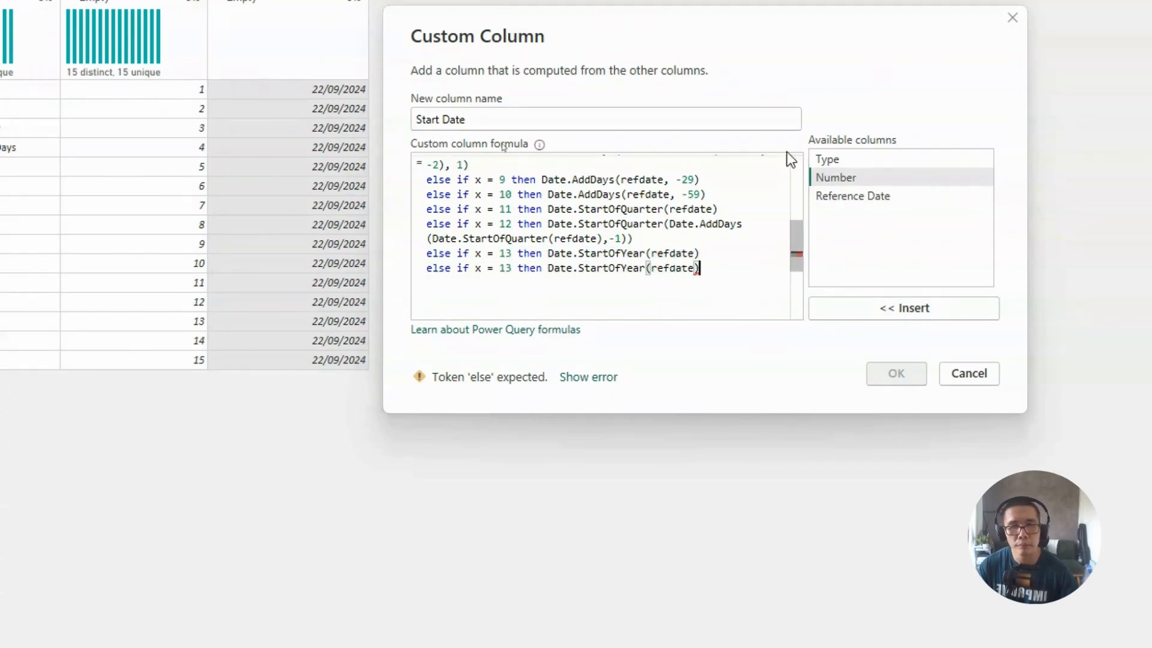
scroll(485, 253, "up", 4)
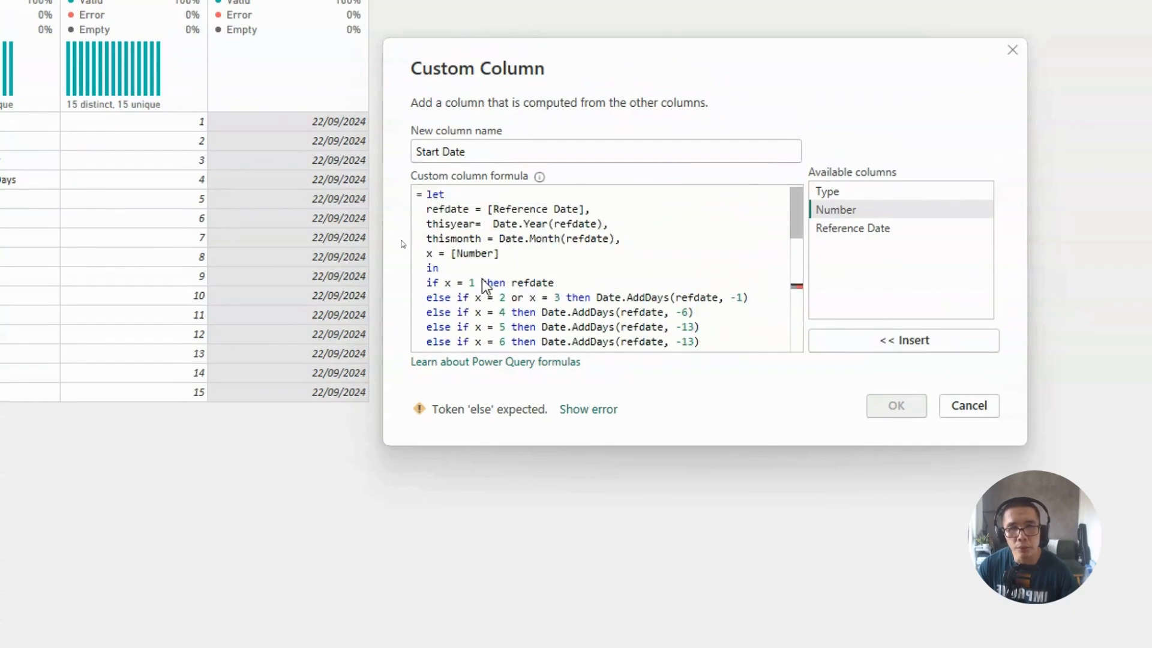
Replace the result of the duplicate x = 13 branch in the Start Date formula with thisyear -1.
double_click(448, 223)
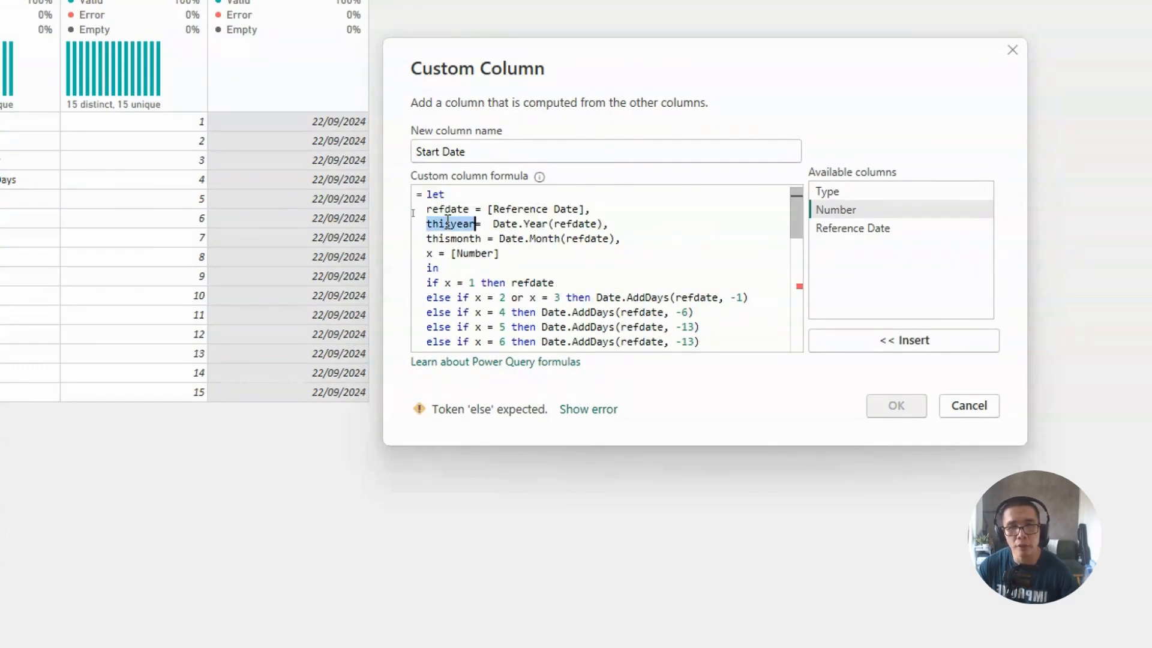
scroll(655, 242, "down", 3)
scroll(655, 241, "down", 2)
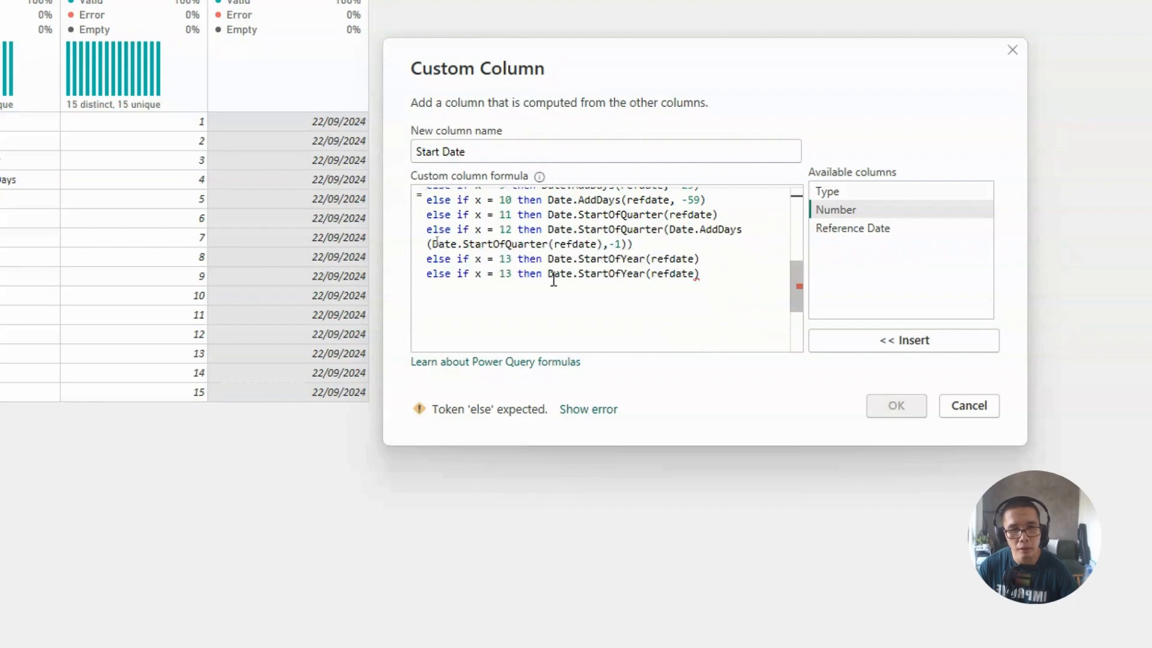
left_click_drag(545, 275, 753, 276)
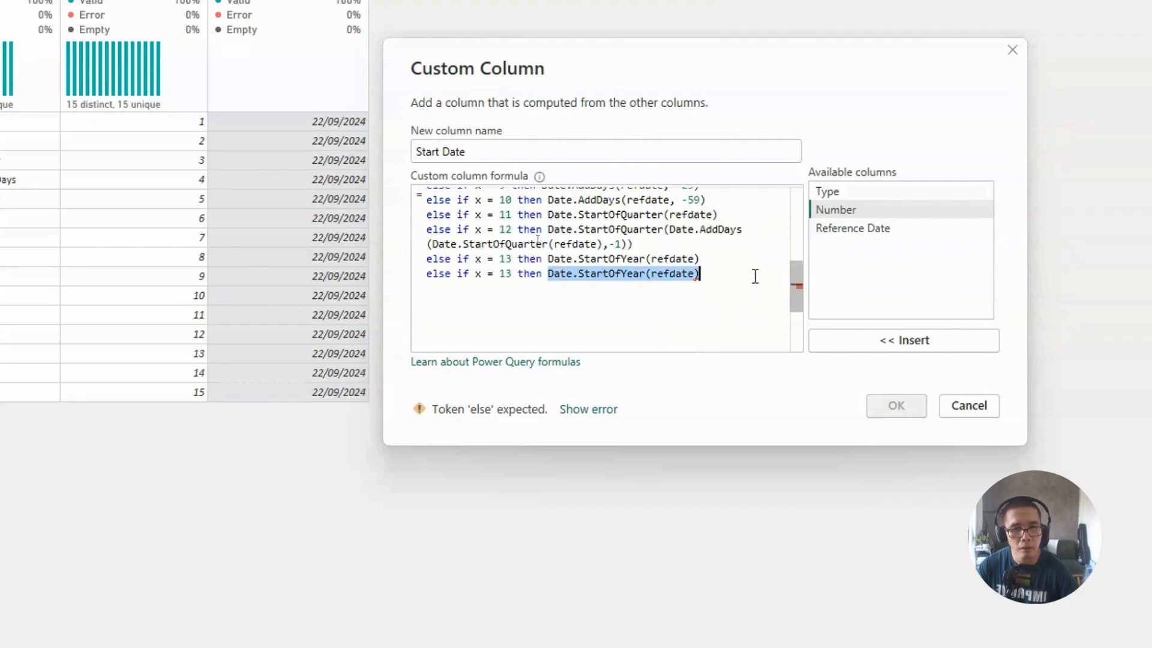
key("ctrl+v")
type("-1")
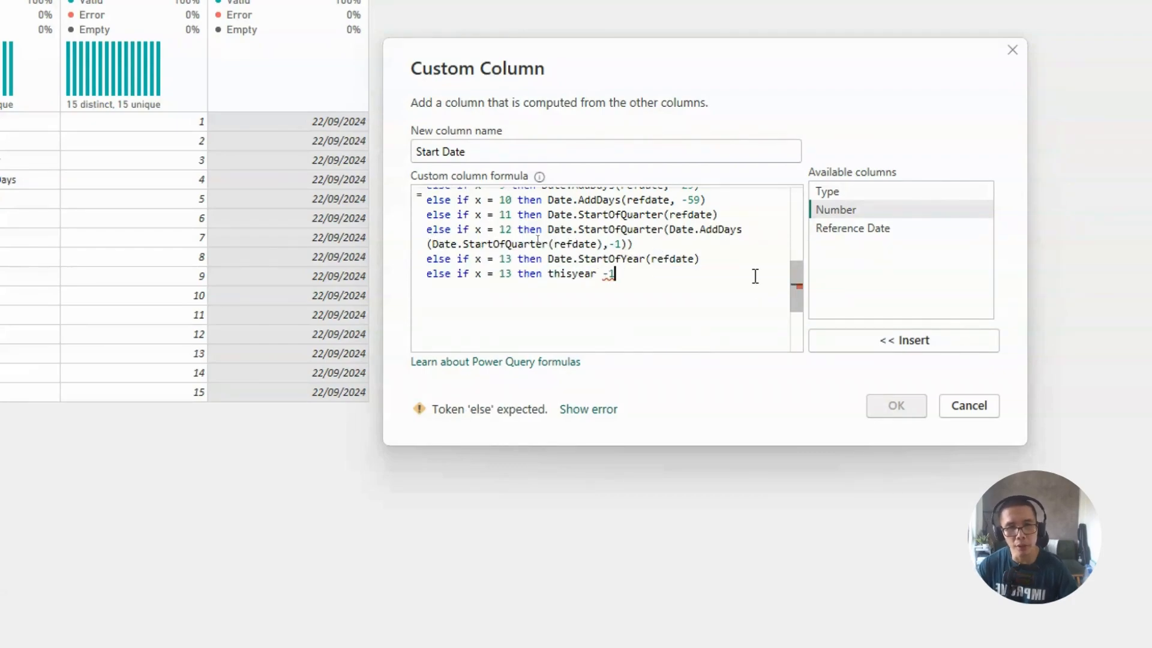
Wrap thisyear -1 in a date constructor so the last branch returns #date( thisyear -1, 1, 1).
left_click(546, 275)
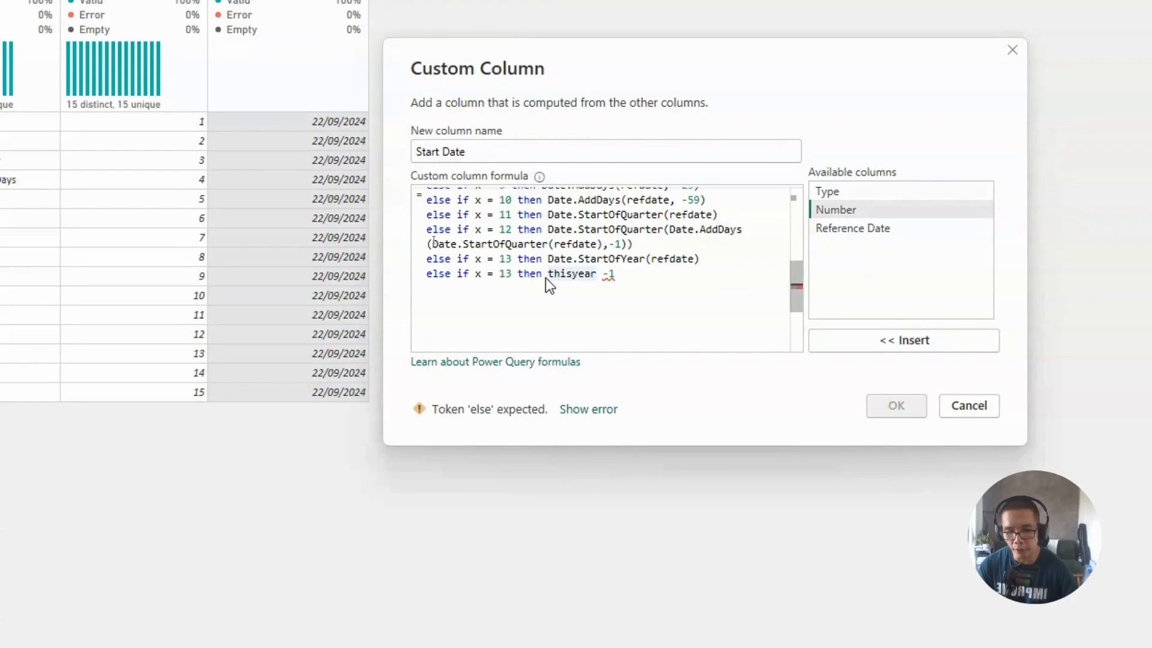
type("#date")
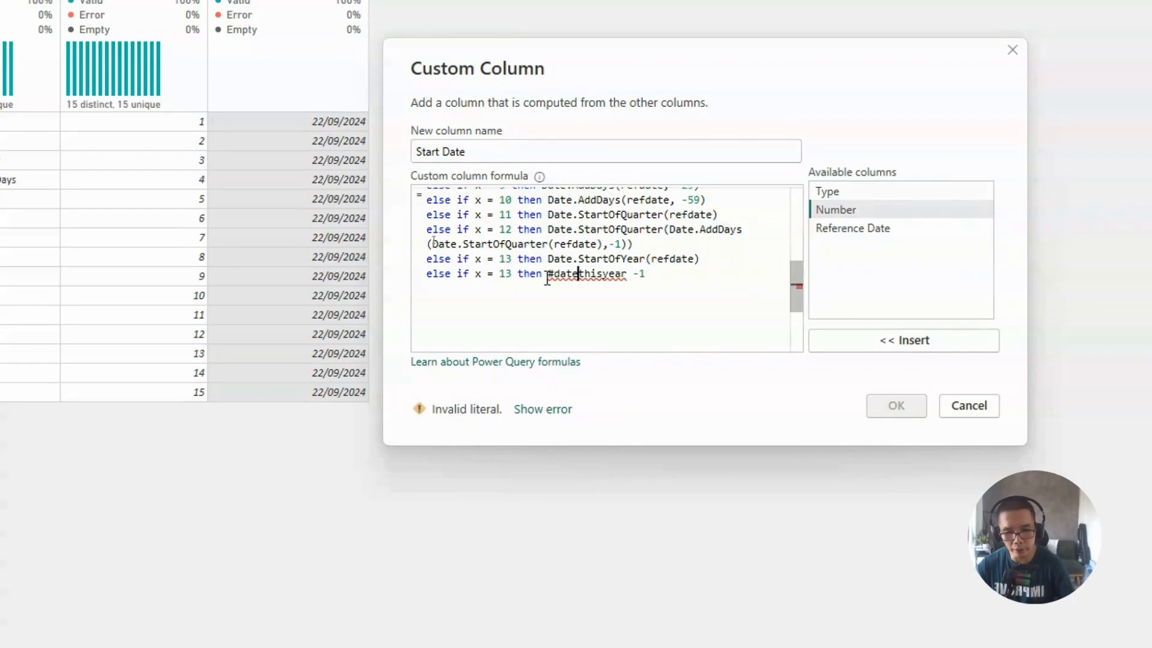
type("(")
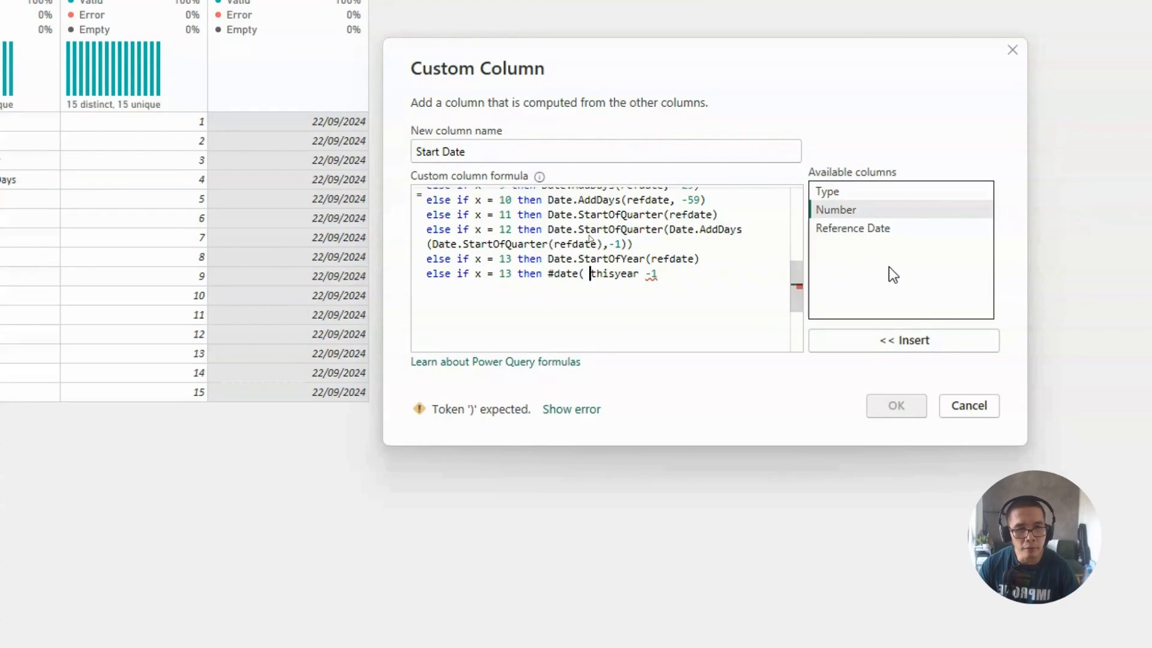
left_click(690, 272)
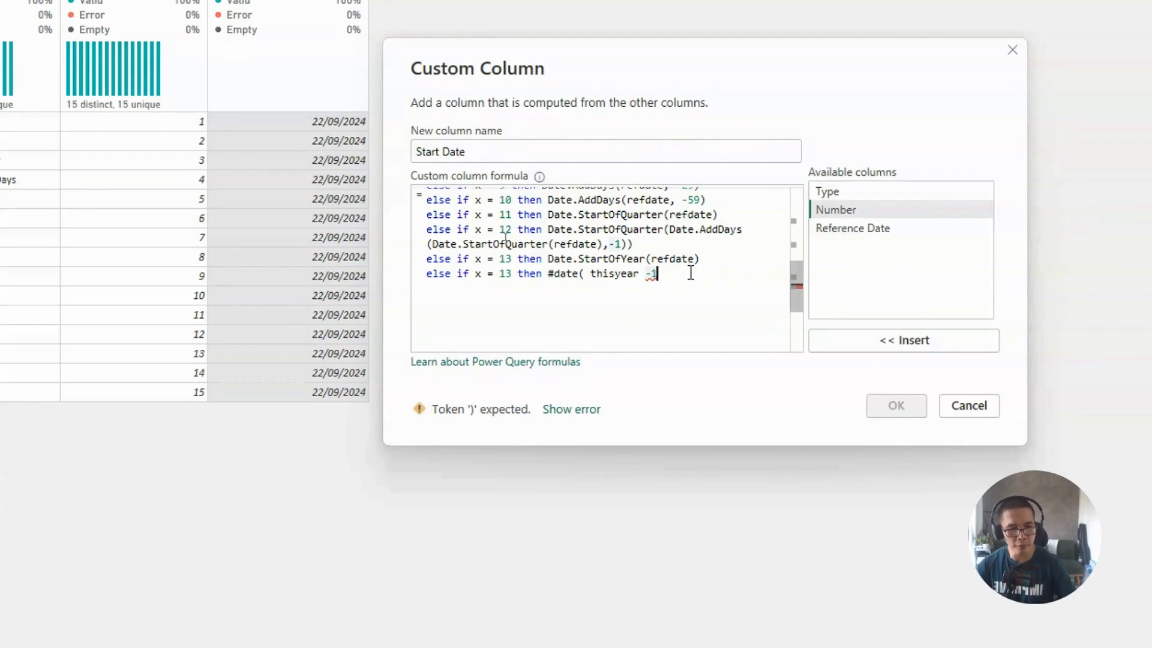
type(", 1")
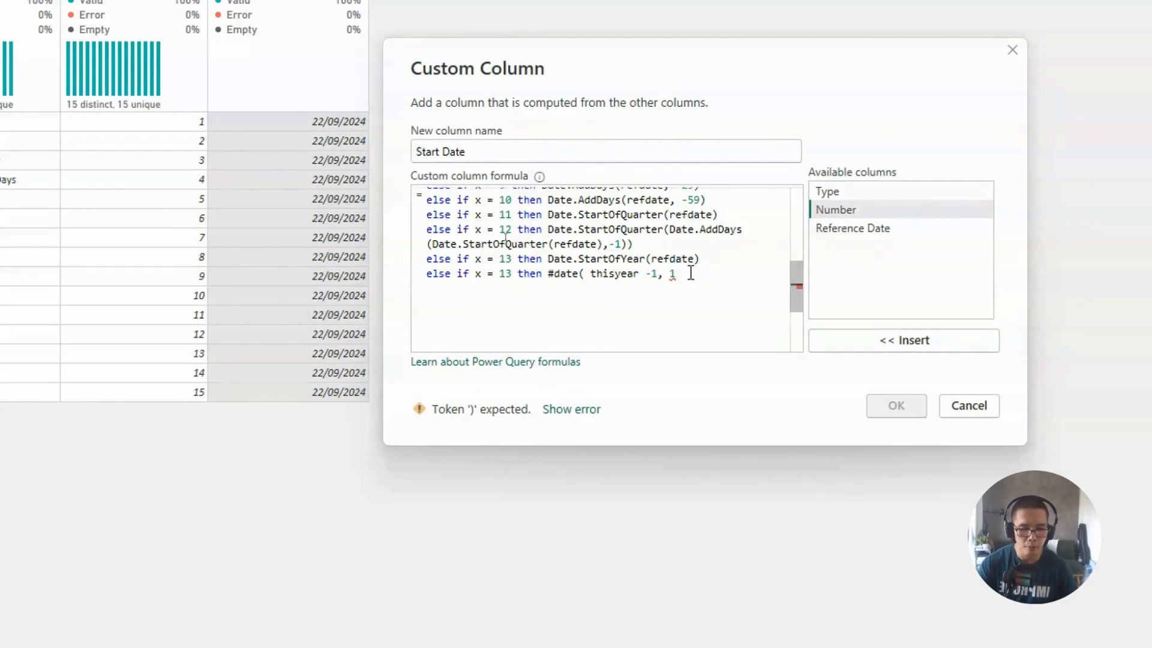
type(", 1)")
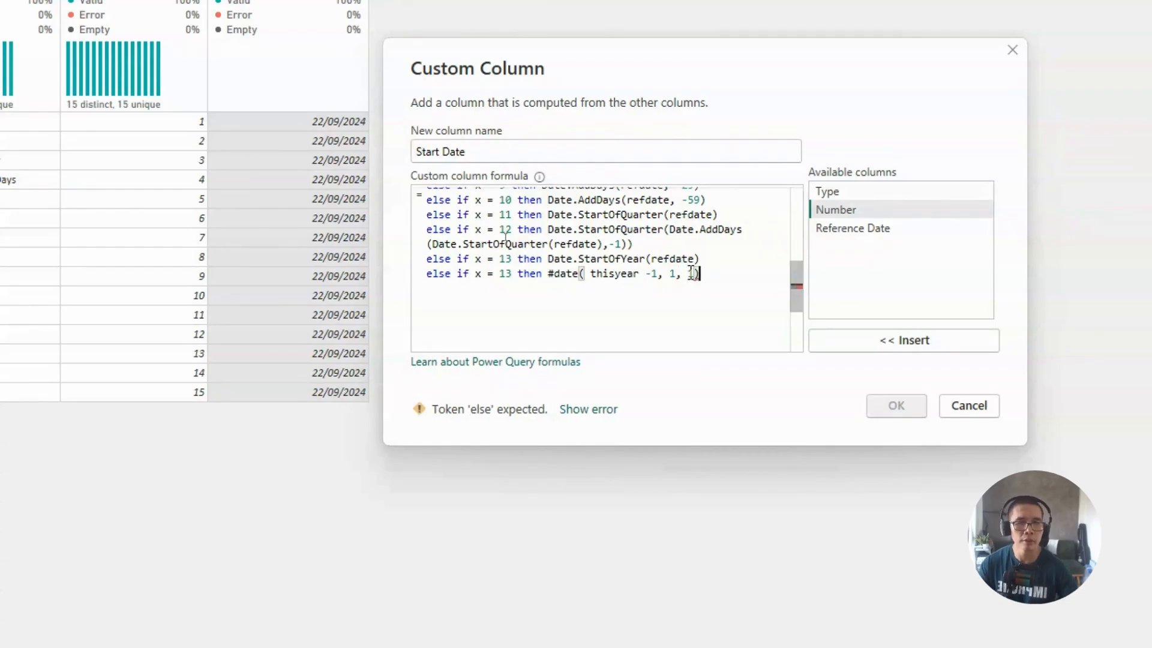
Change the last branch's condition to x = 14.
left_click(517, 277)
key("Left")
key("shift+Left")
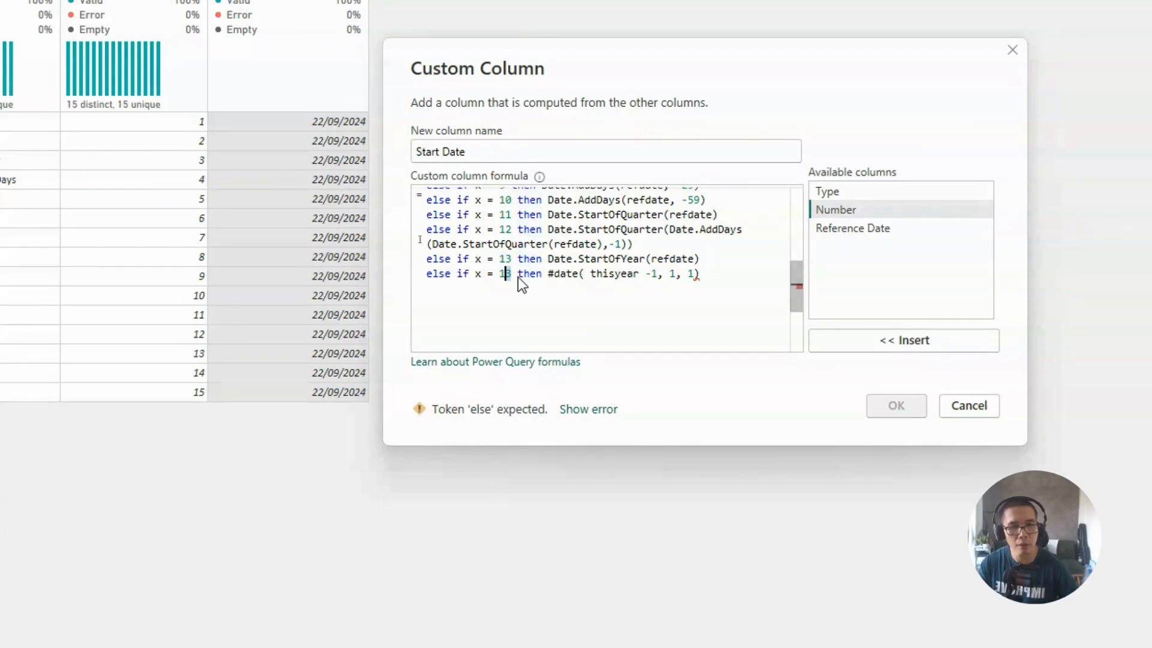
type("4")
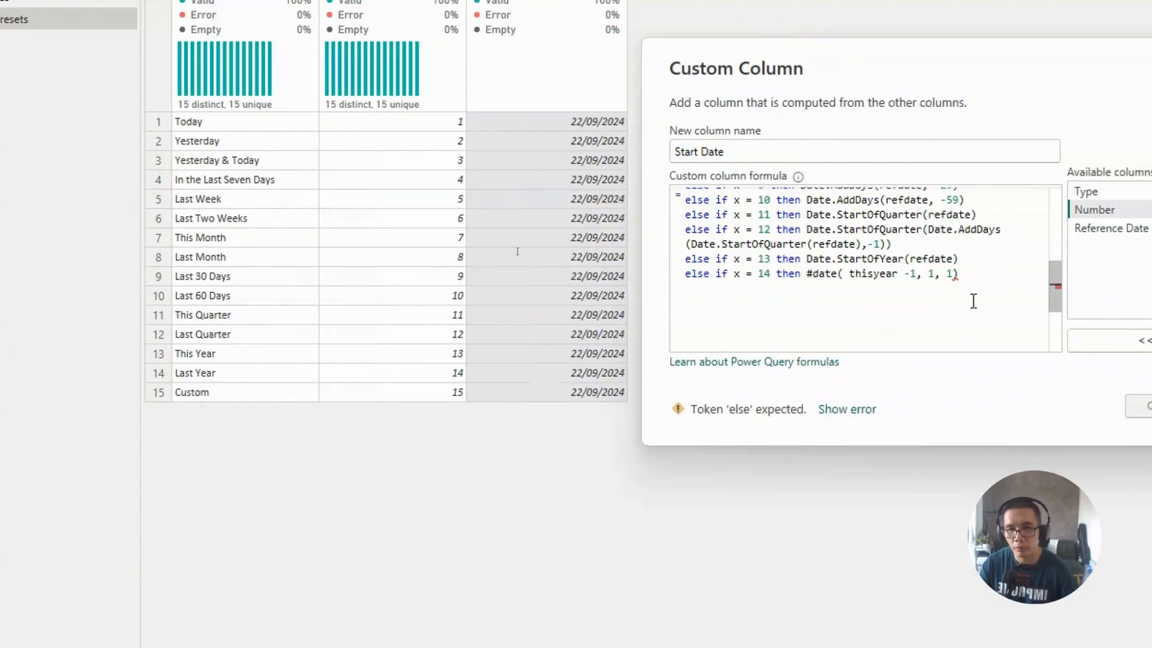
Add a closing "else null" line after the x = 14 branch.
left_click(984, 276)
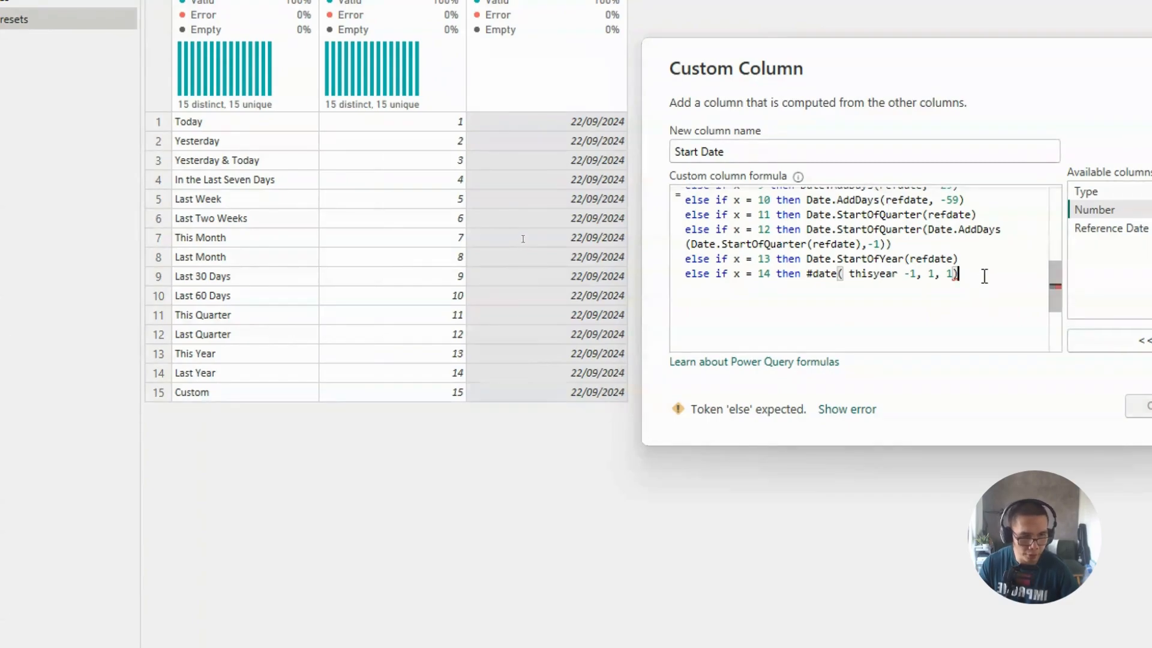
key("Return")
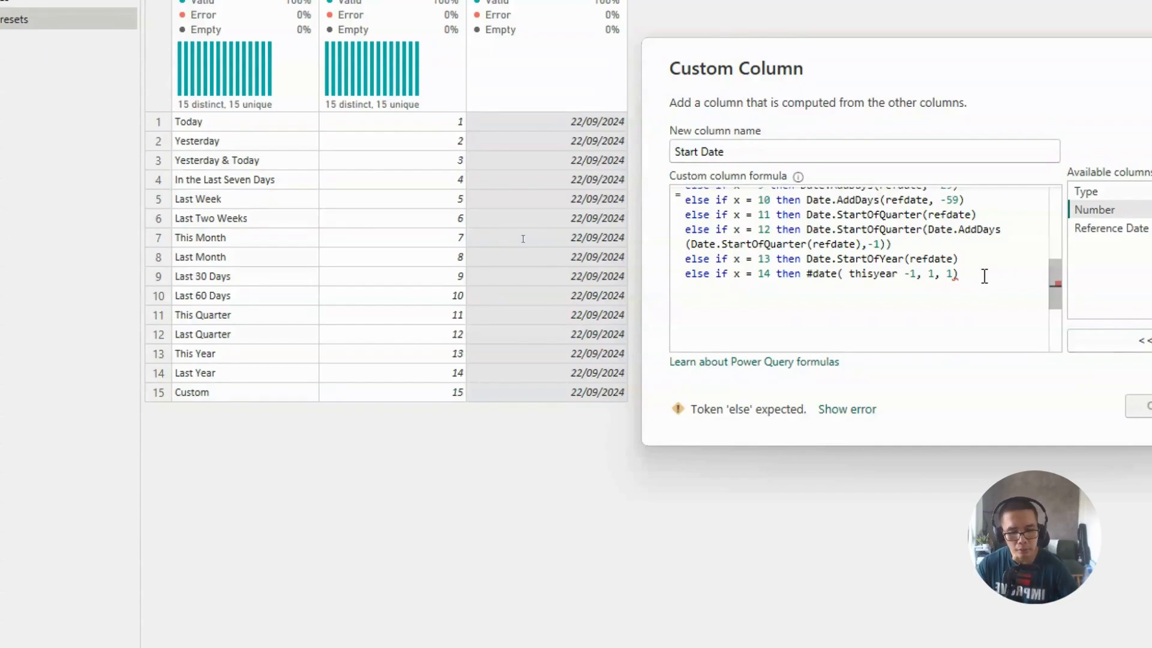
type("else null")
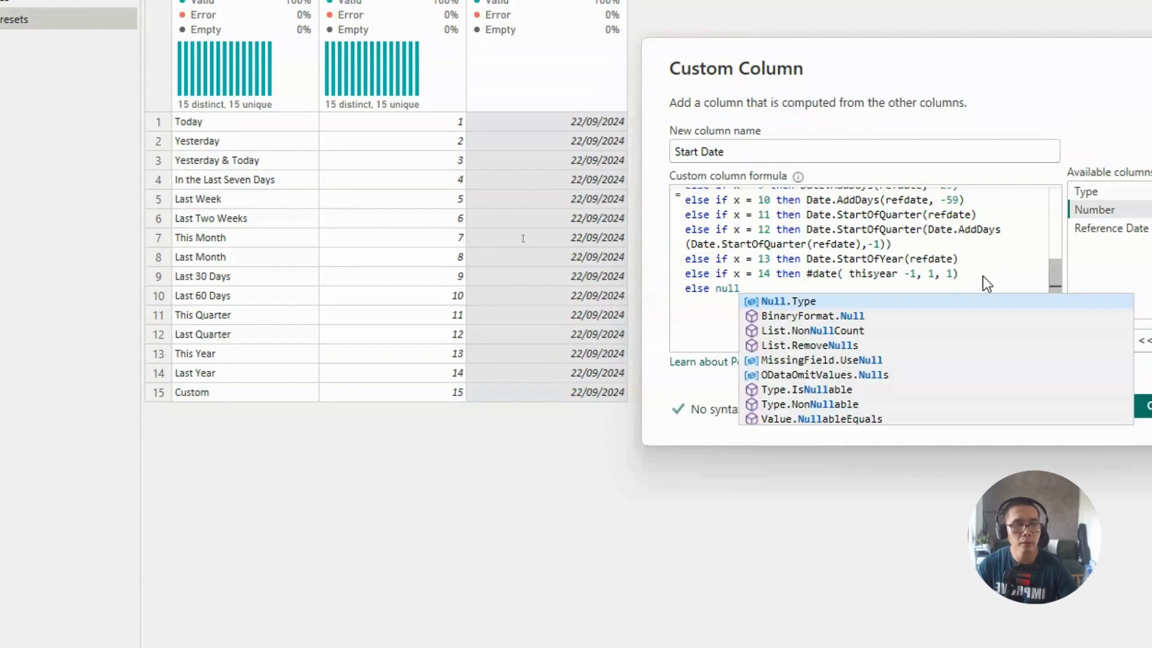
Change the final else result to refdate and create the Start Date custom column.
triple_click(725, 294)
double_click(725, 294)
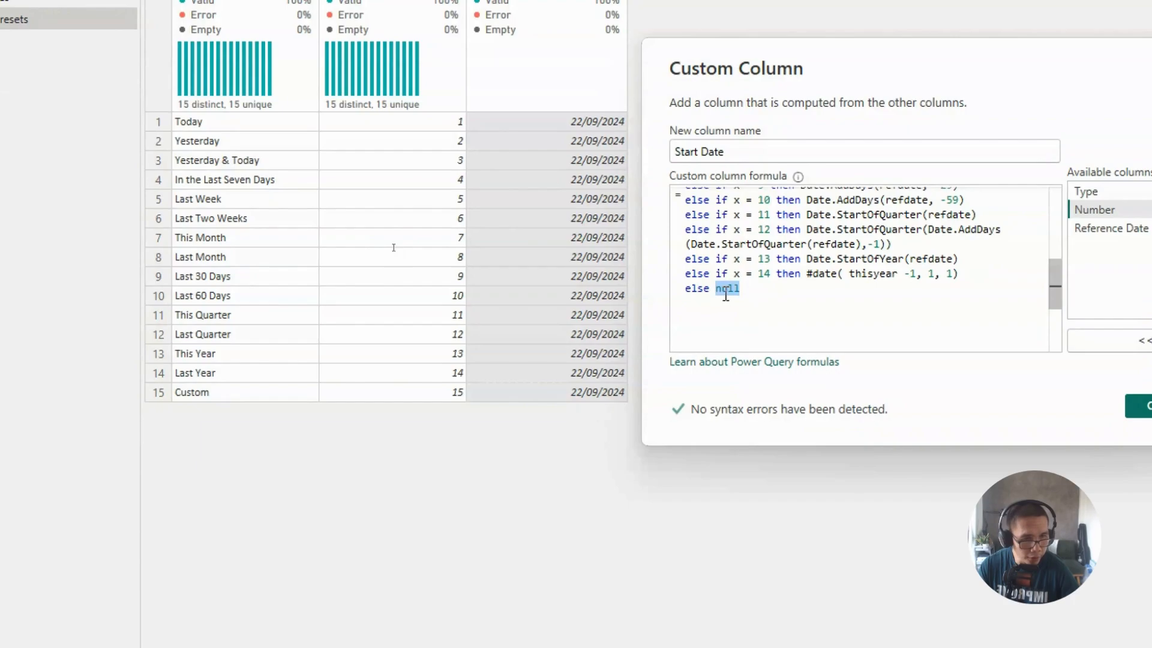
type("refdate")
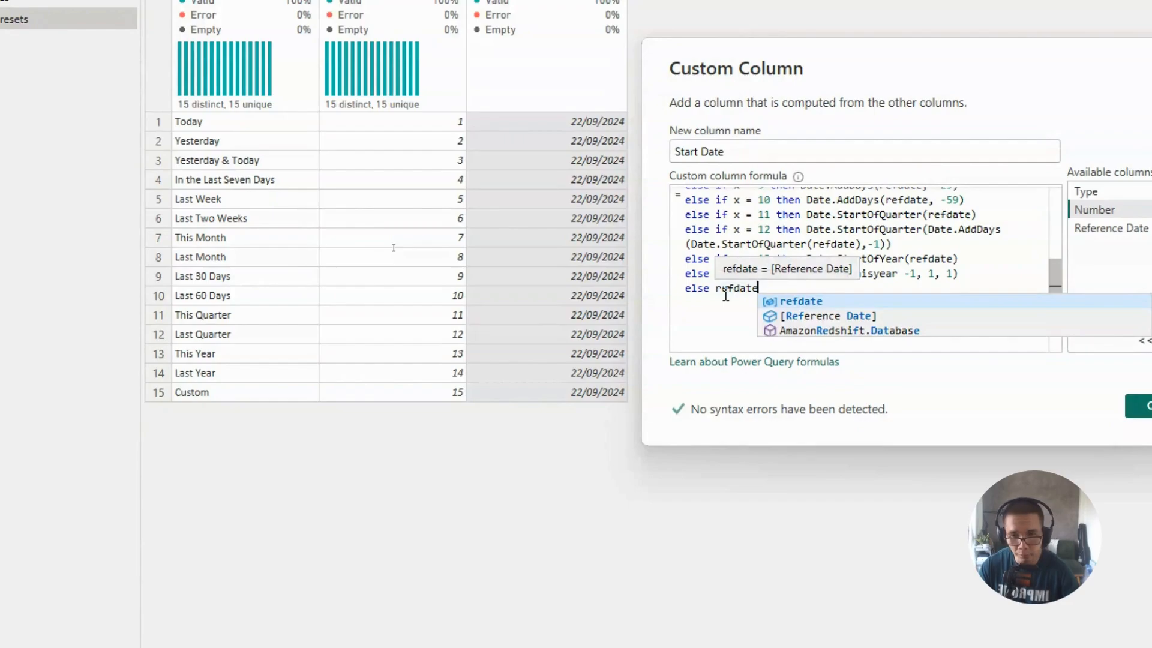
left_click(724, 292)
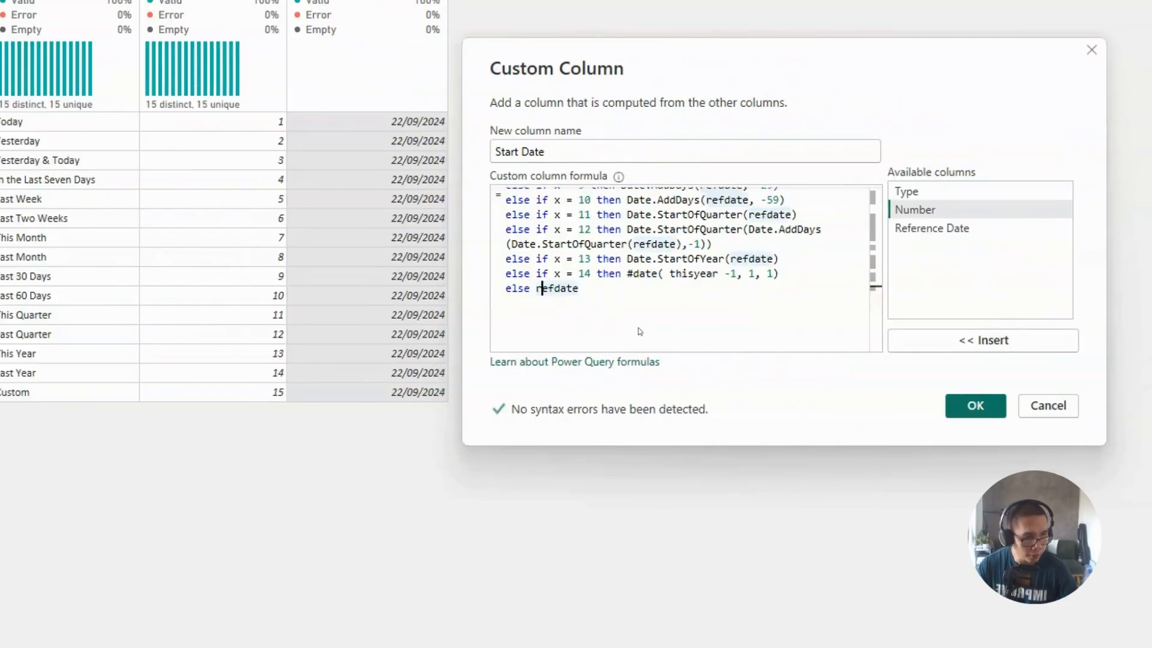
left_click(962, 405)
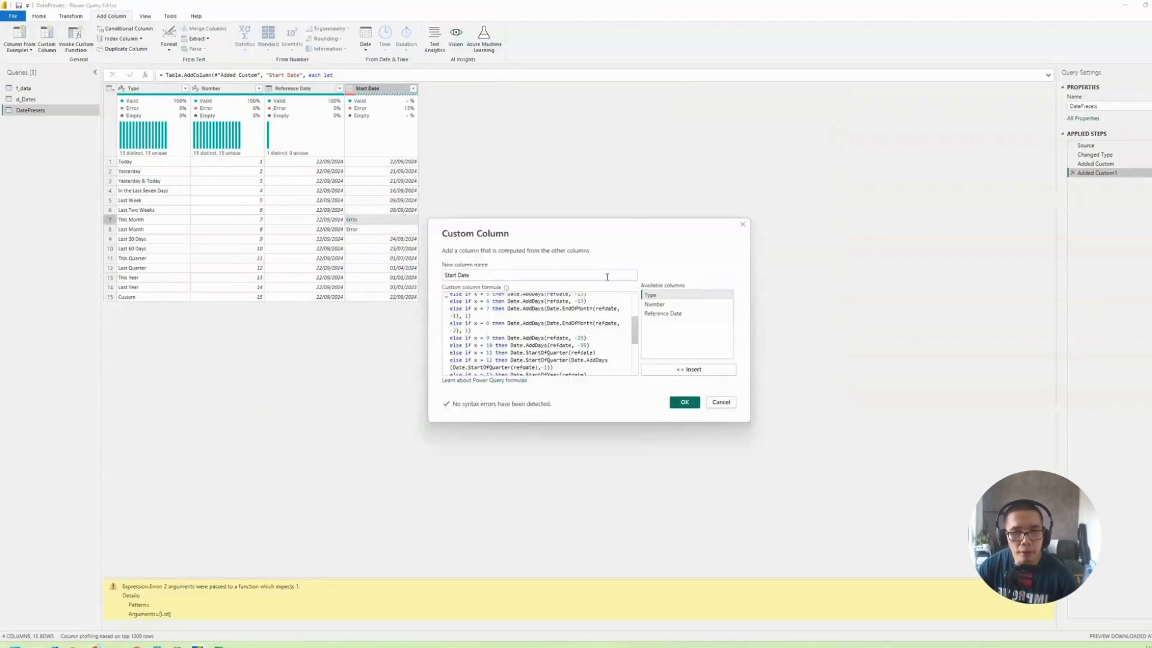
In the x = 7 branch of the Start Date formula, replace the nested AddDays and EndOfMonth functions with Date.StartOfMonth.
left_click_drag(594, 231, 618, 163)
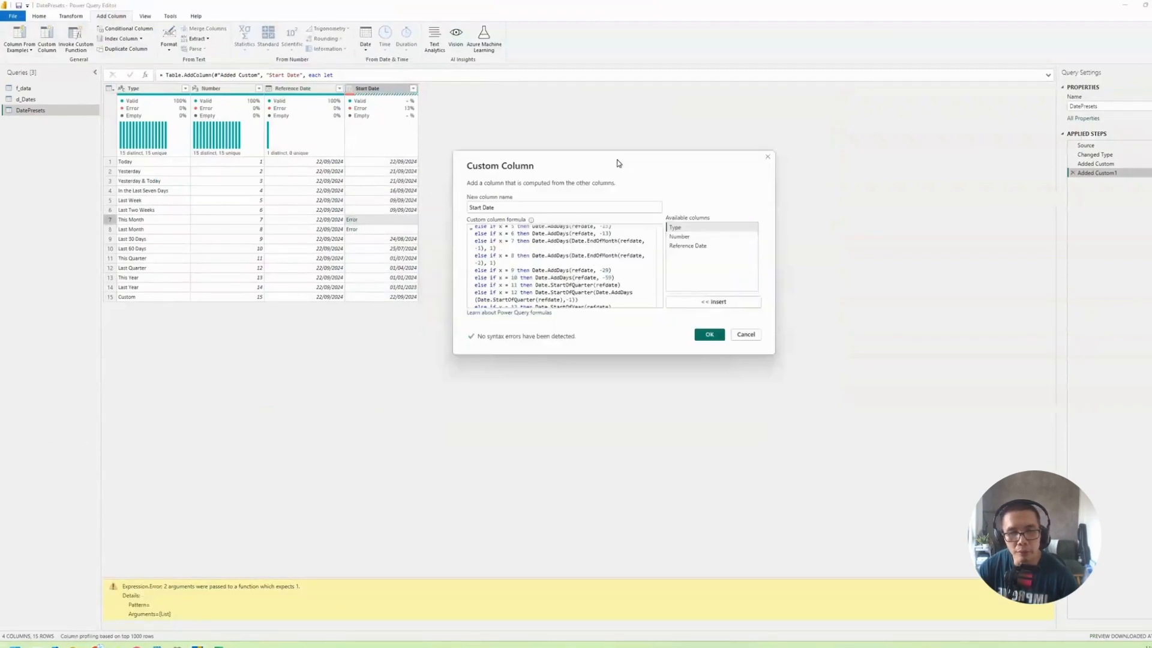
left_click(608, 246)
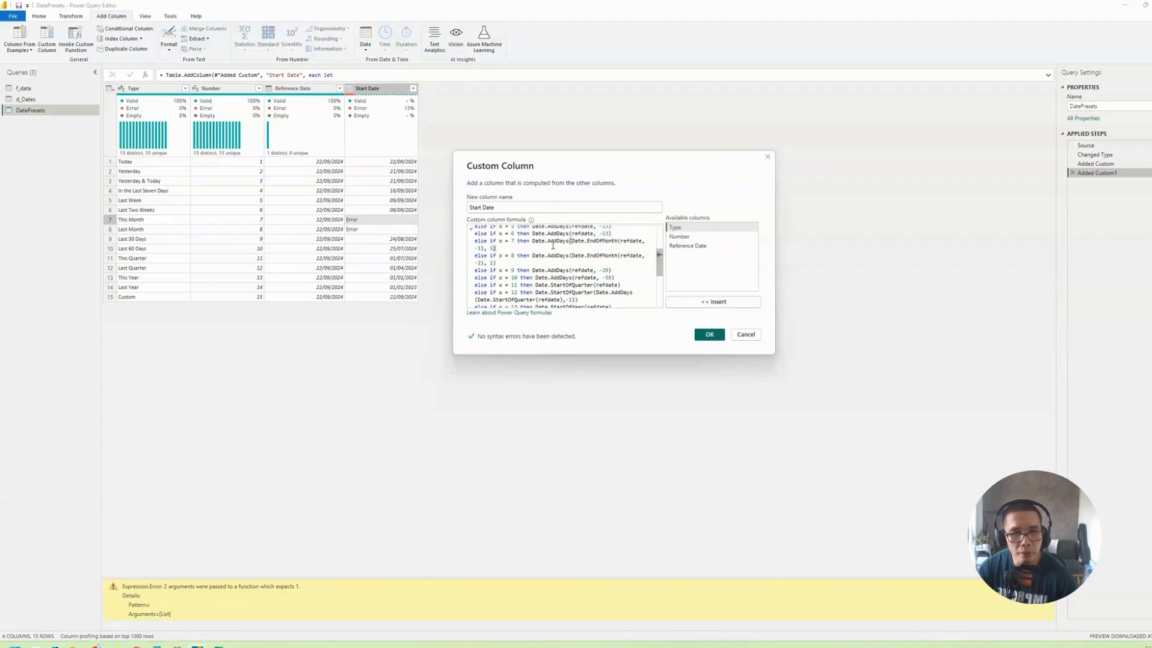
left_click_drag(532, 241, 618, 241)
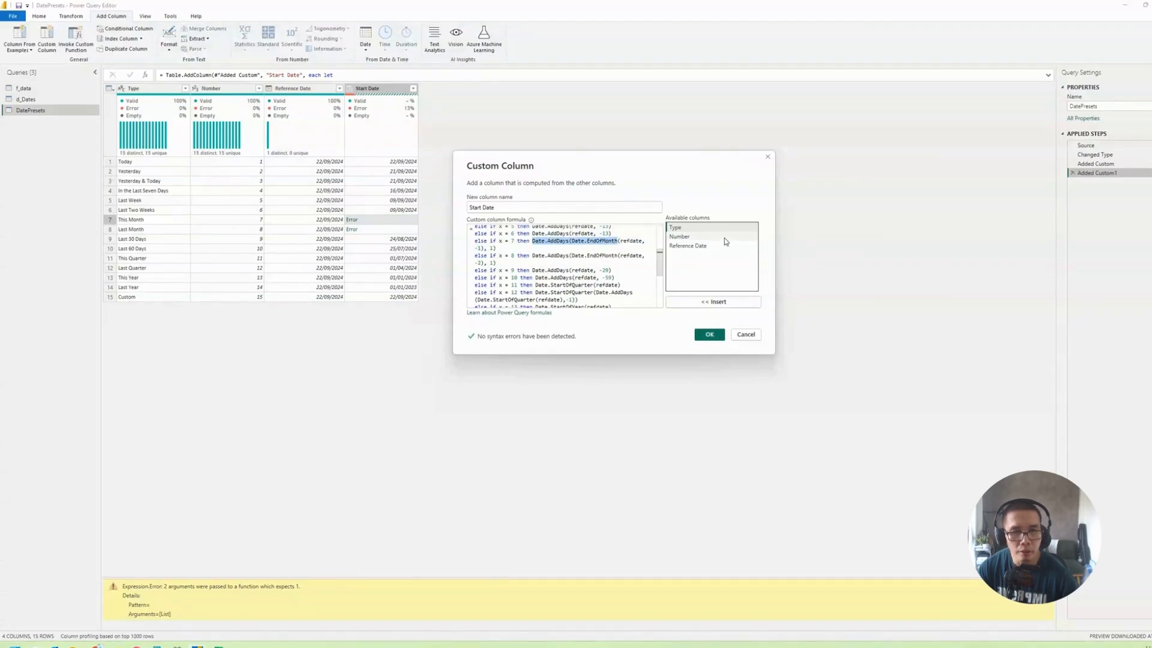
type("Da")
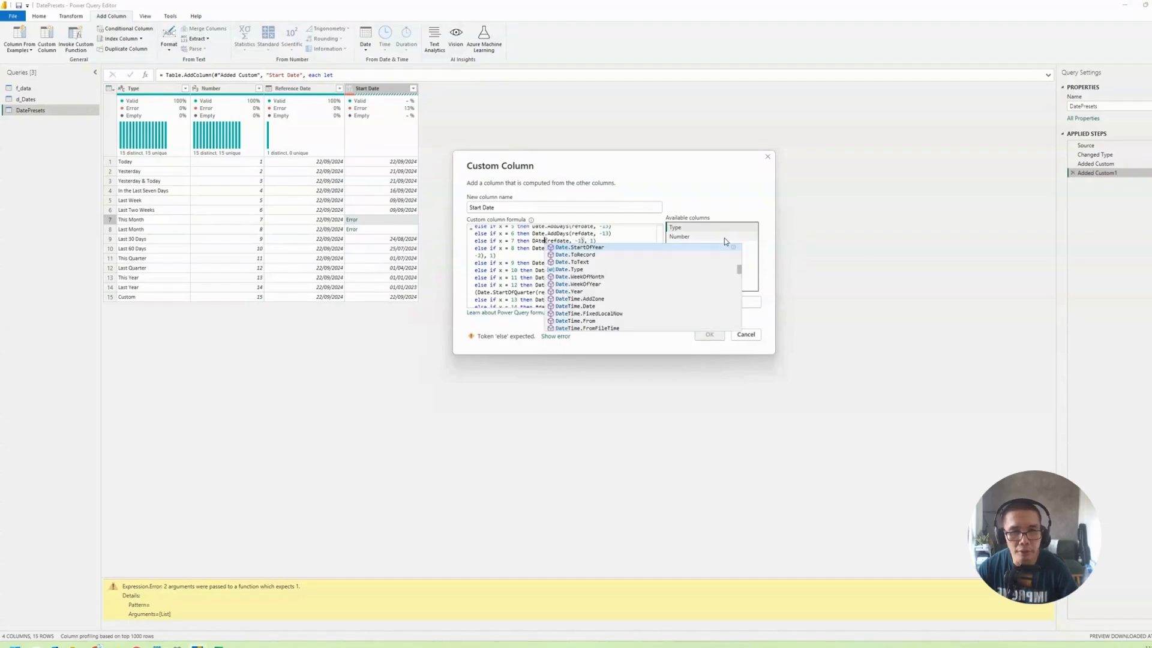
type("te.Star")
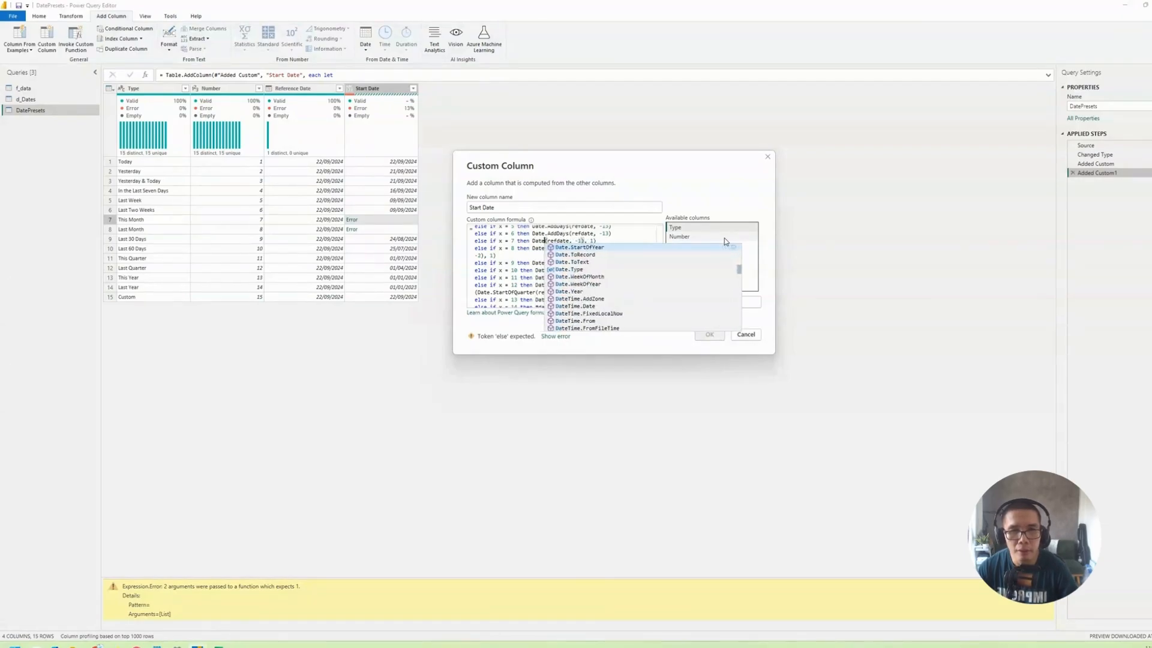
type("t")
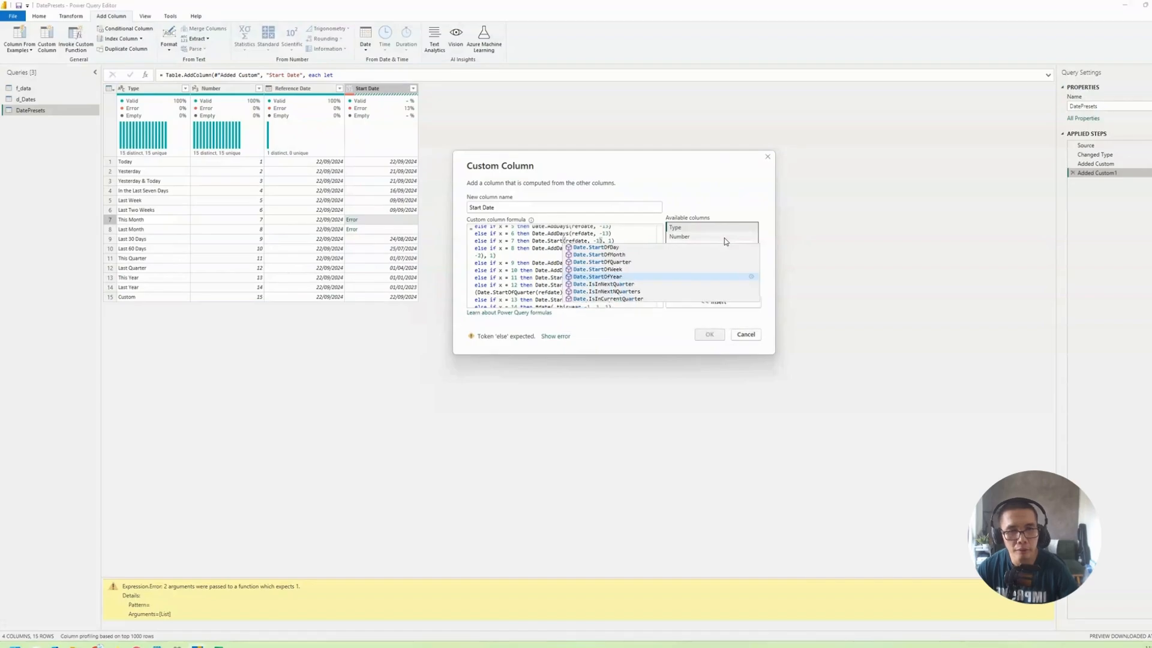
left_click(632, 257)
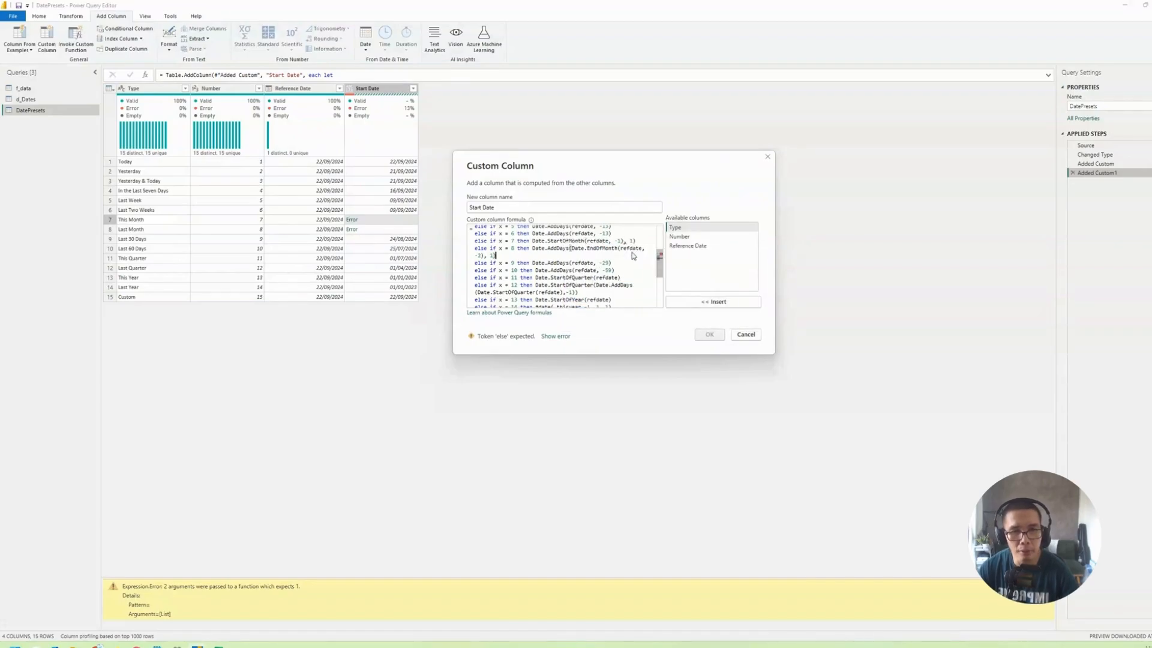
Remove the surplus arguments from the x = 7 branch so it reads Date.StartOfMonth(refdate).
left_click(630, 240)
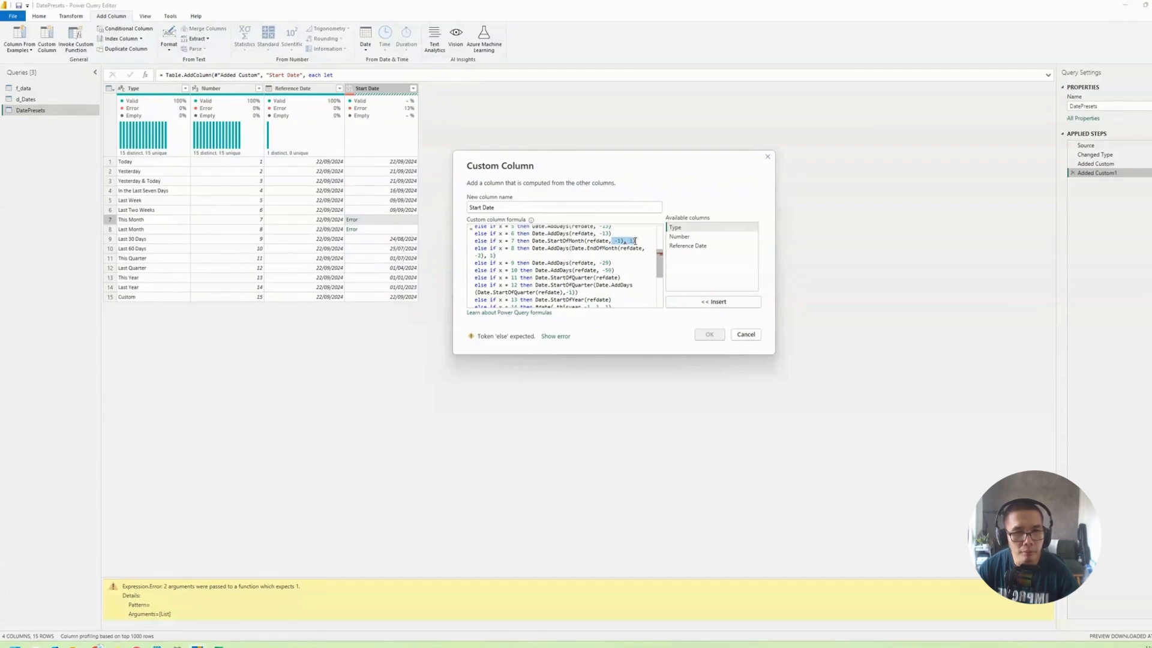
key("BackSpace")
key("BackSpace")
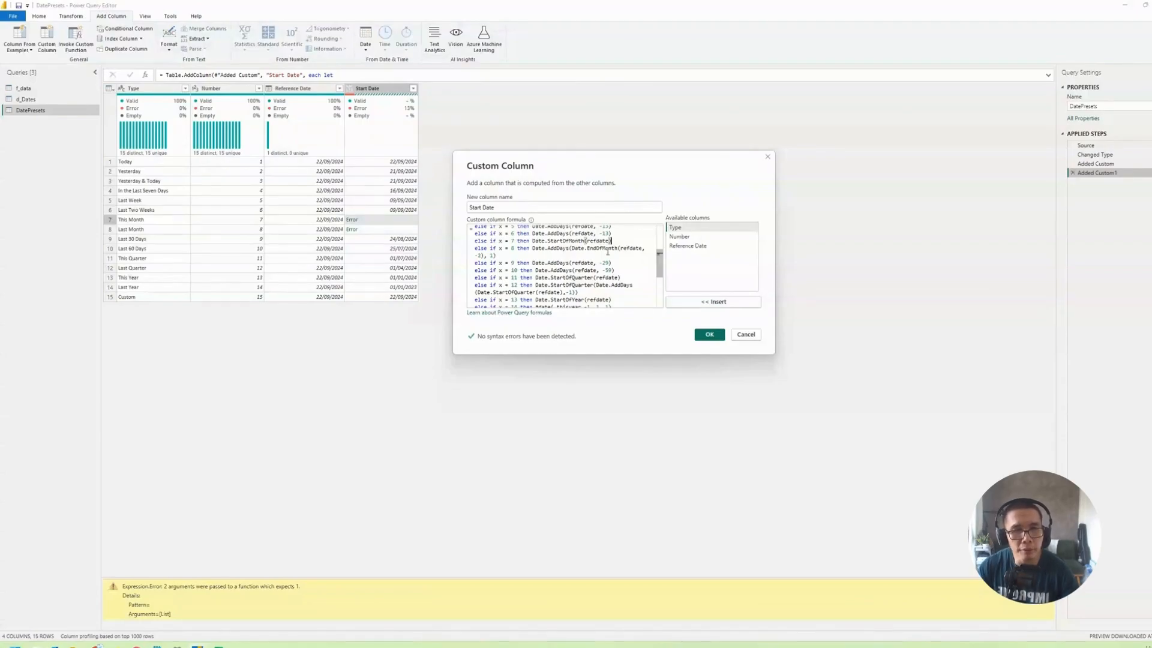
Replace Date.EndOfMonth with Date.AddMonths inside the x = 8 branch's AddDays expression.
left_click(577, 250)
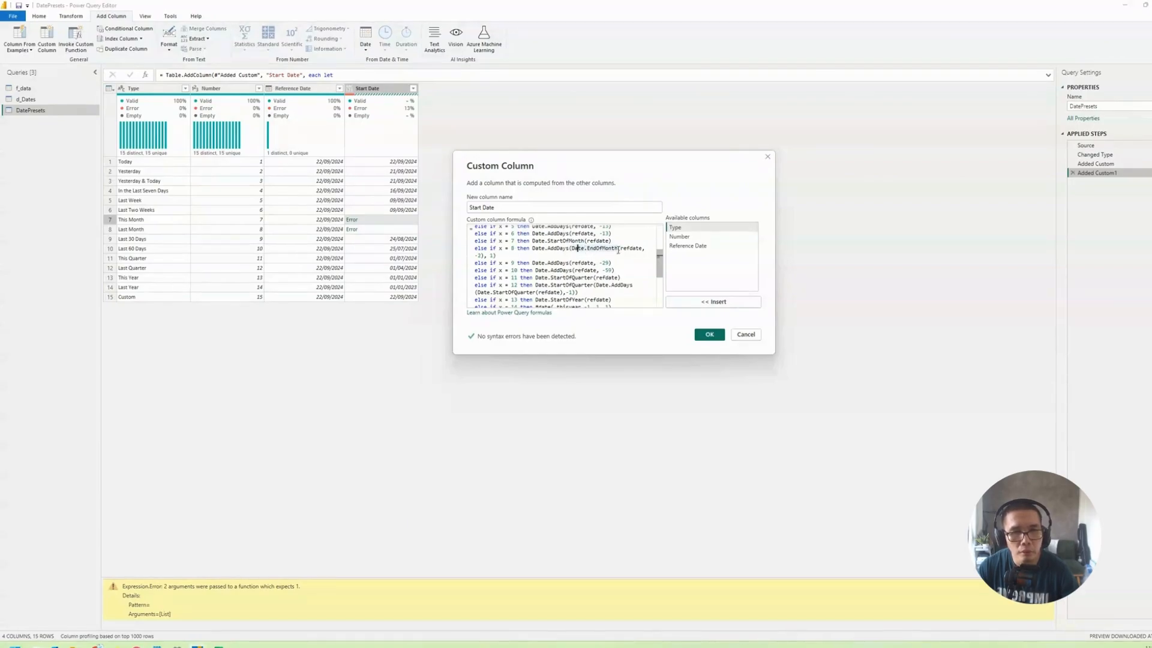
left_click(484, 255)
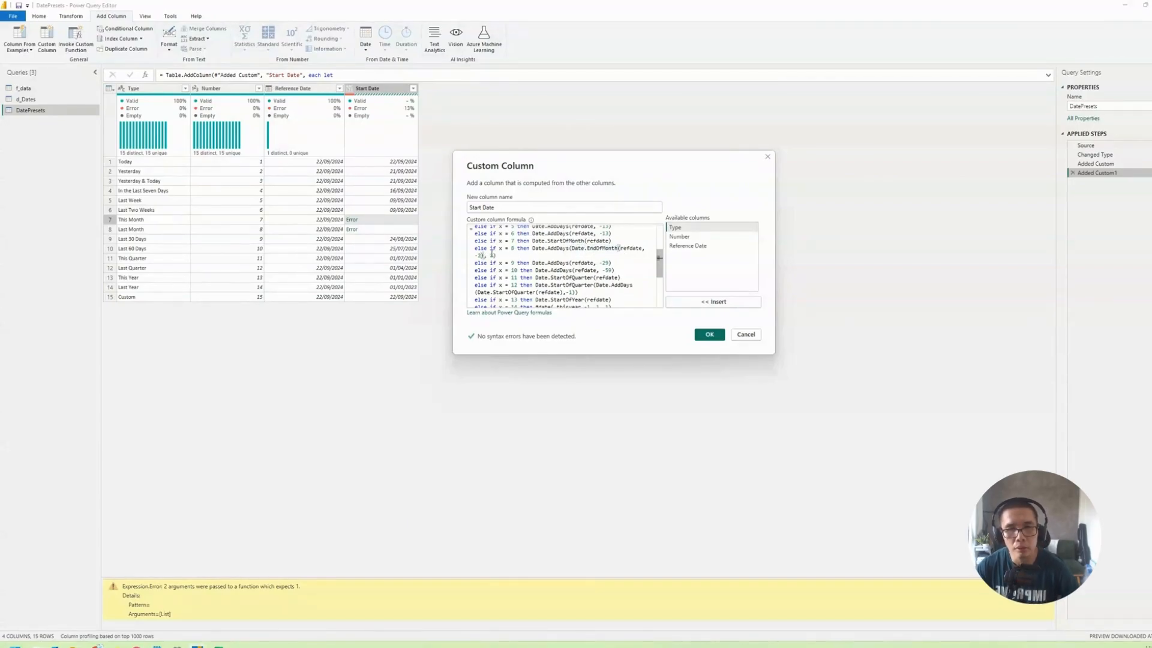
key("BackSpace")
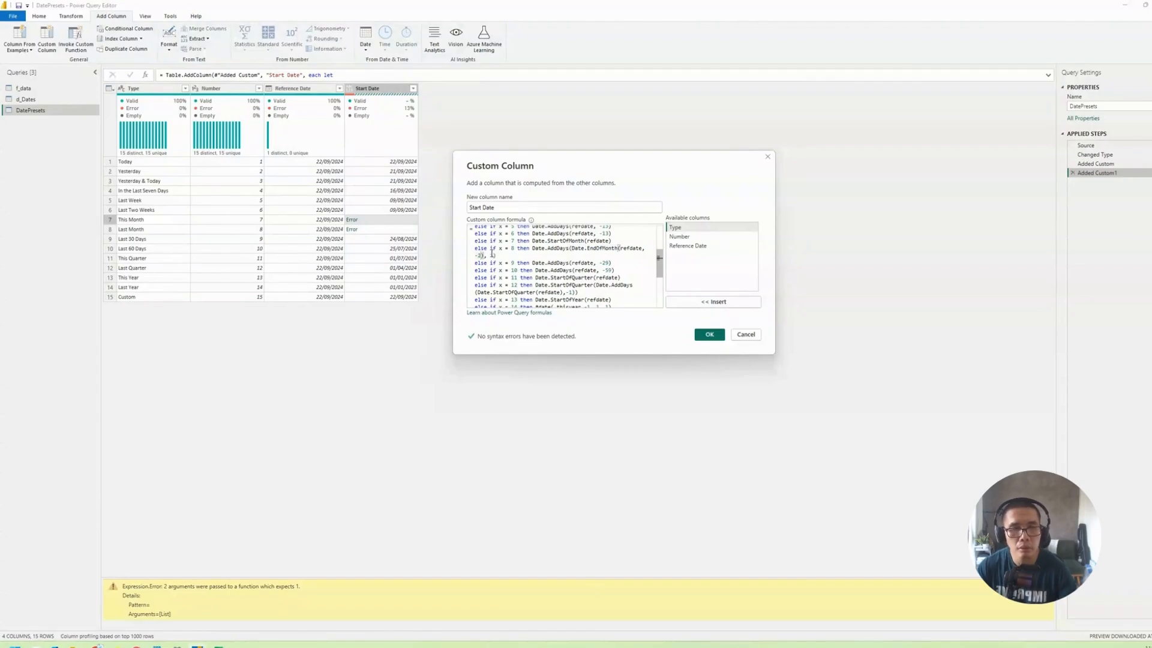
double_click(595, 248)
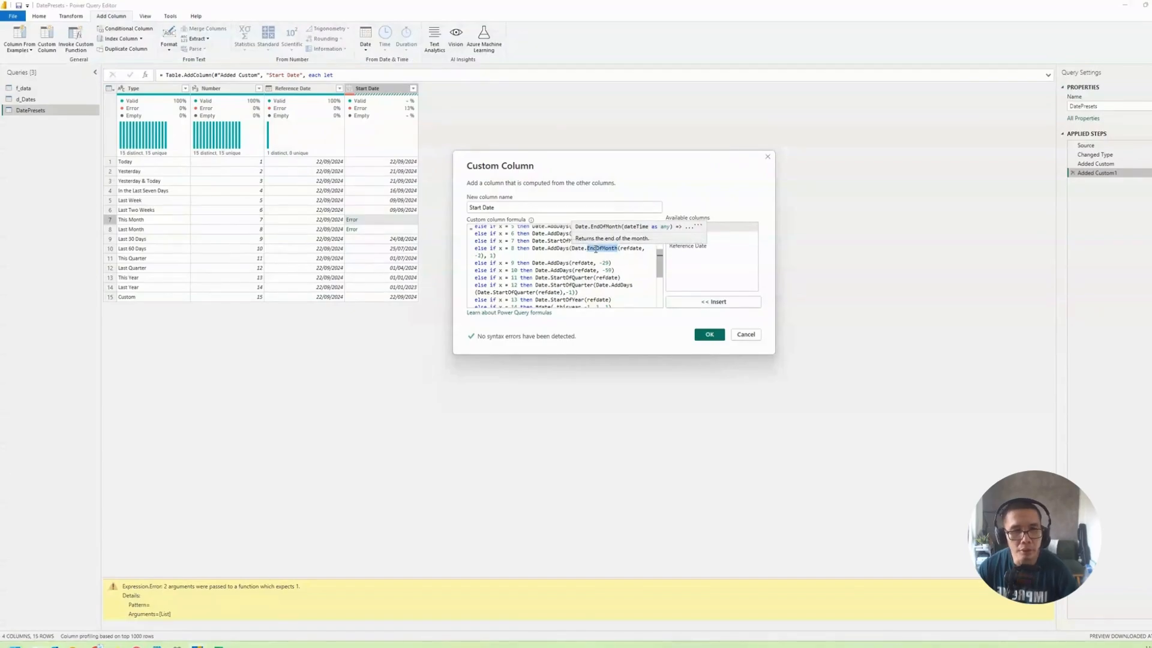
type("AddMon")
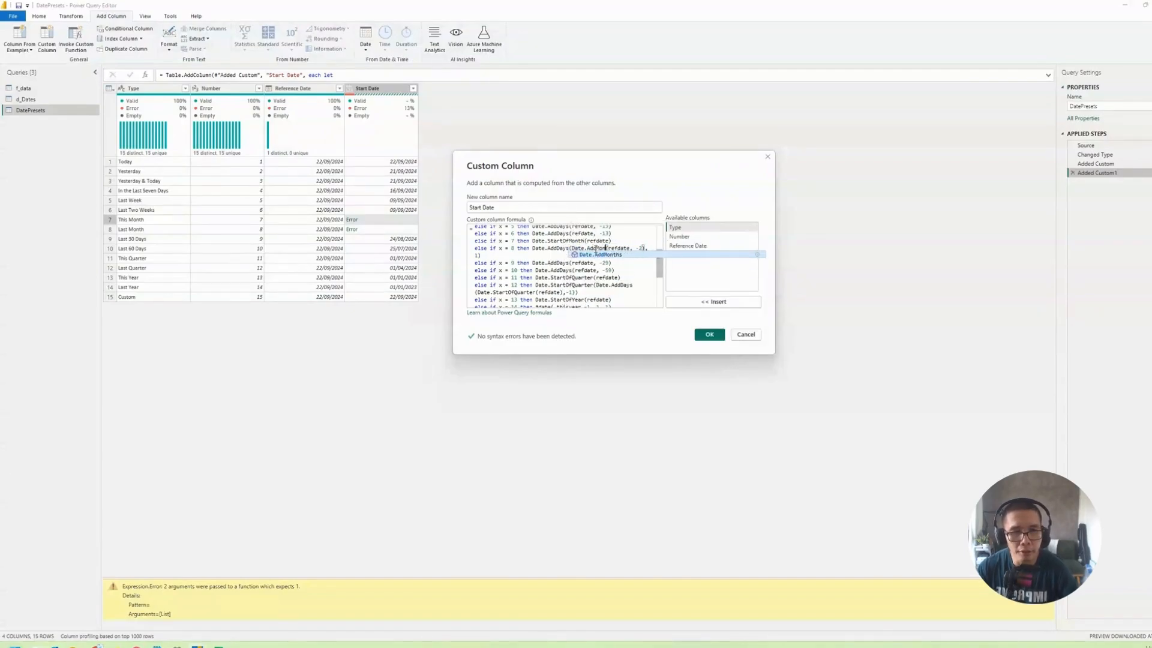
type("ths")
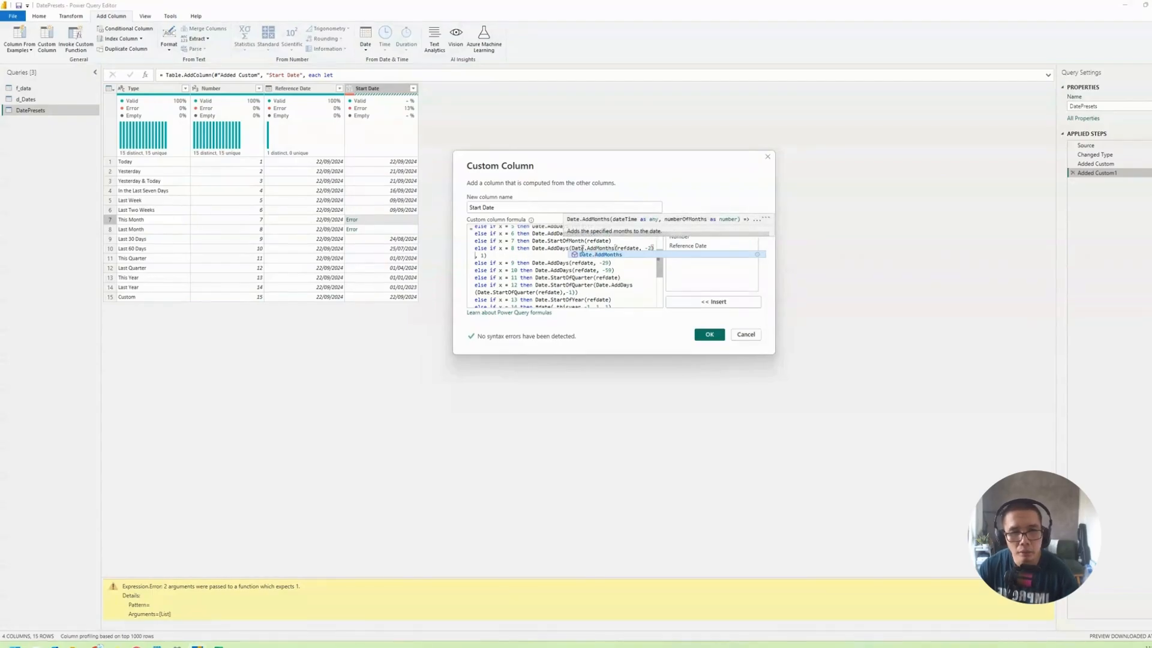
left_click(547, 255)
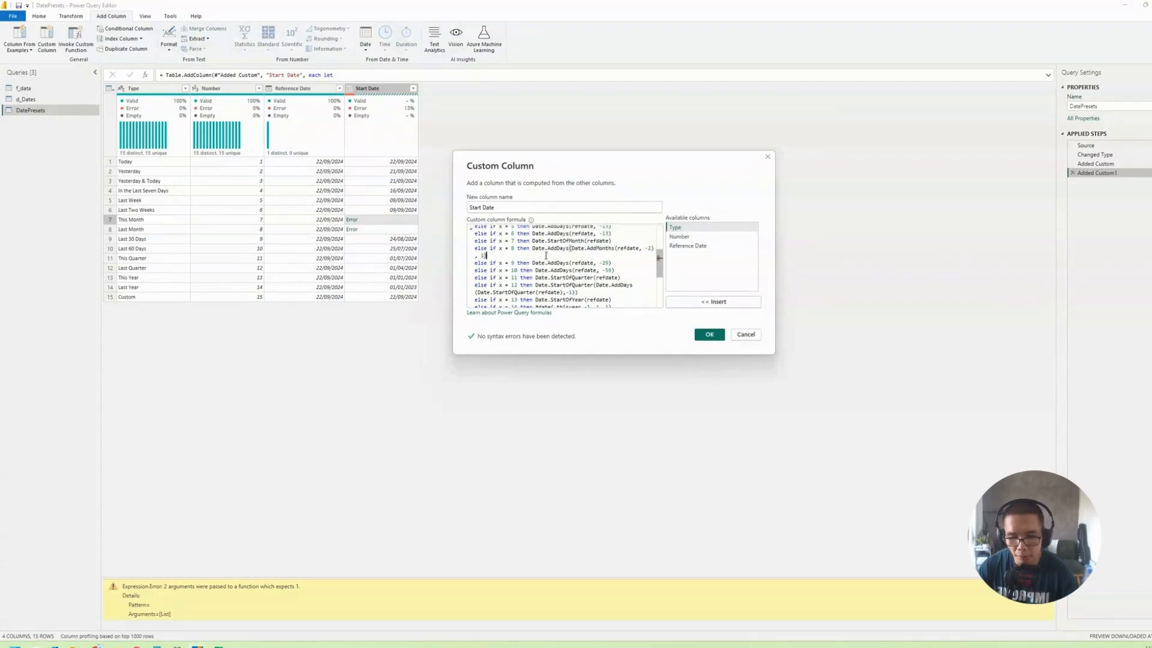
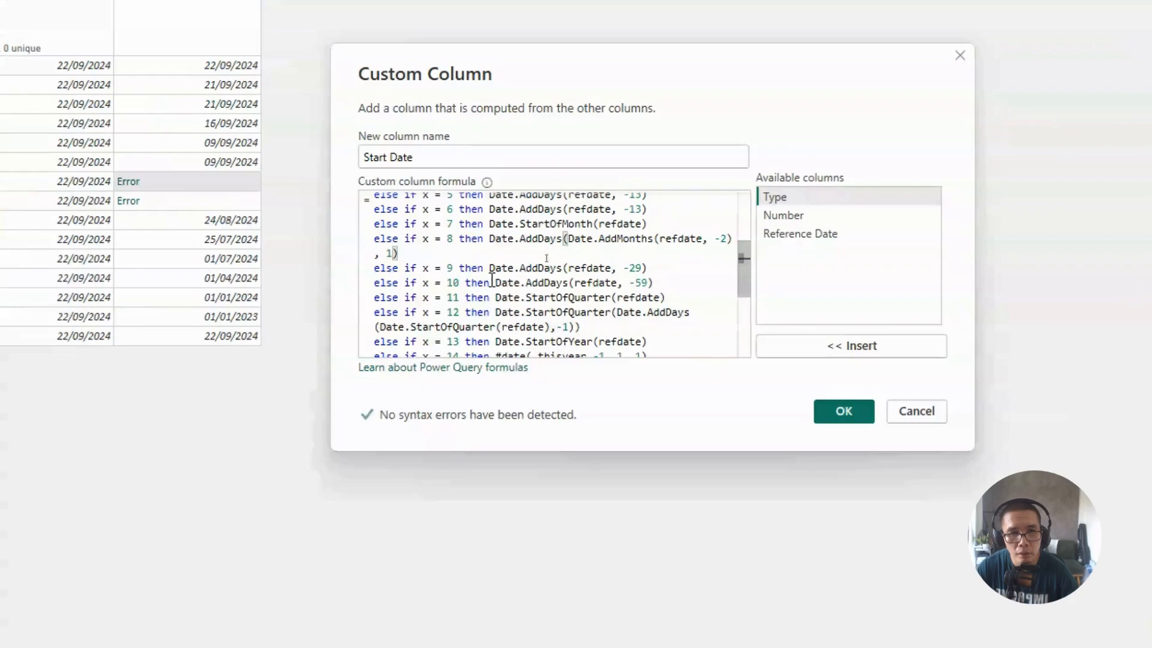
Wrap the Date.AddMonths expression of the x = 8 branch in Date.EndofMonth inside Date.AddDays.
left_click(564, 240)
left_click(569, 240)
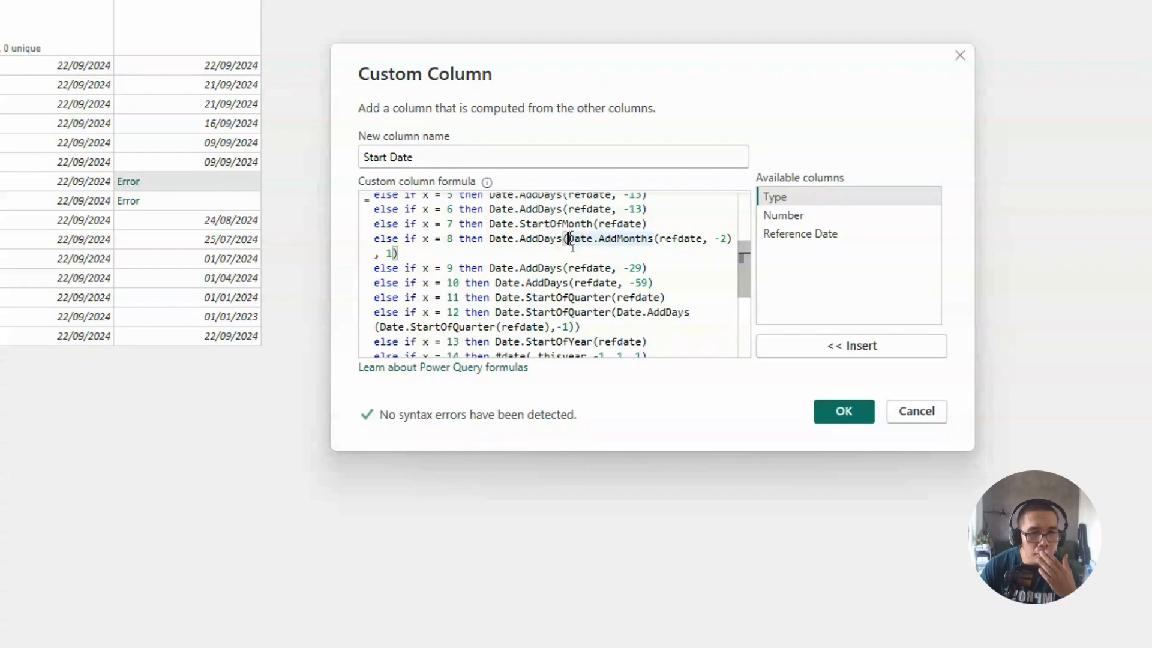
type("(")
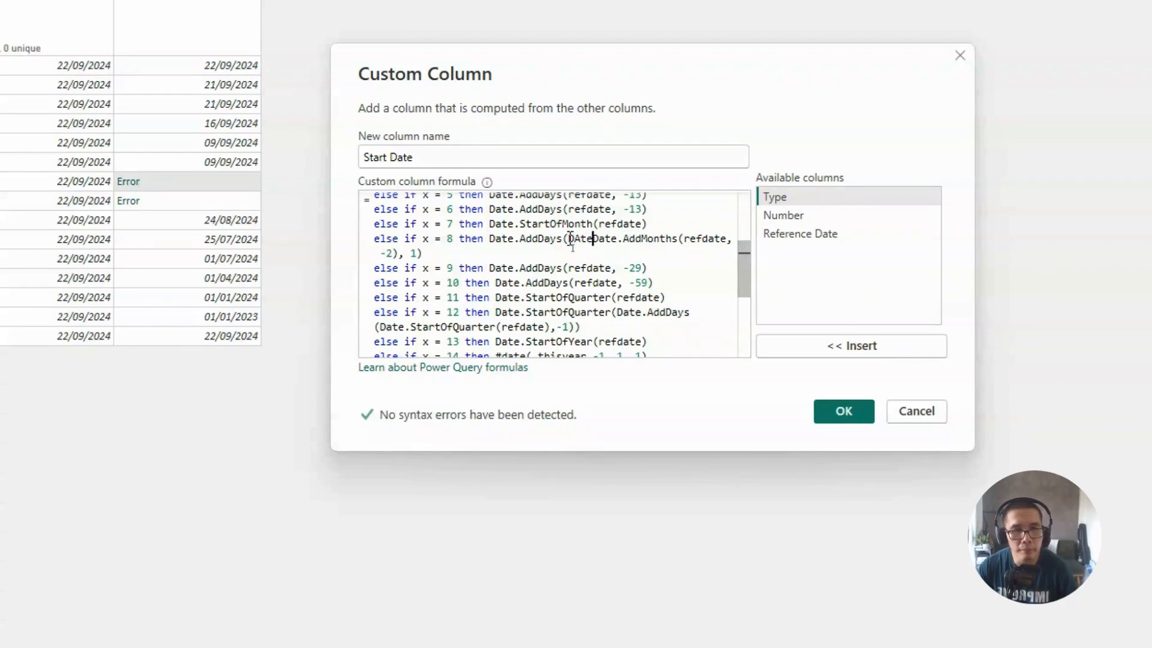
type("DateOf")
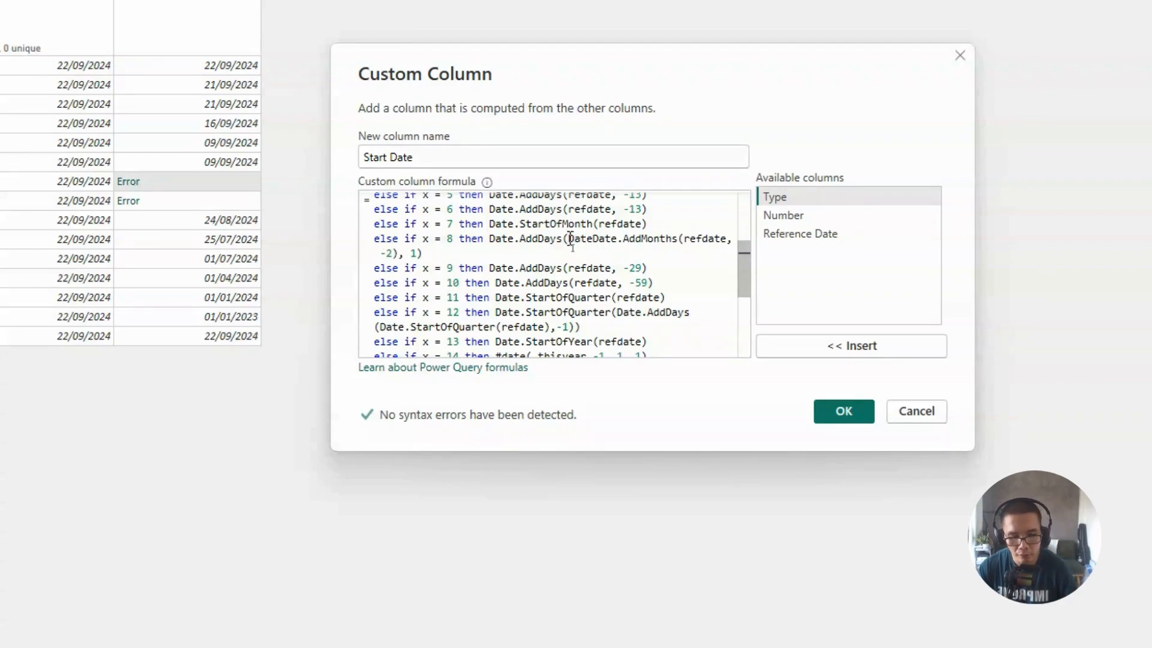
key("BackSpace")
key("BackSpace")
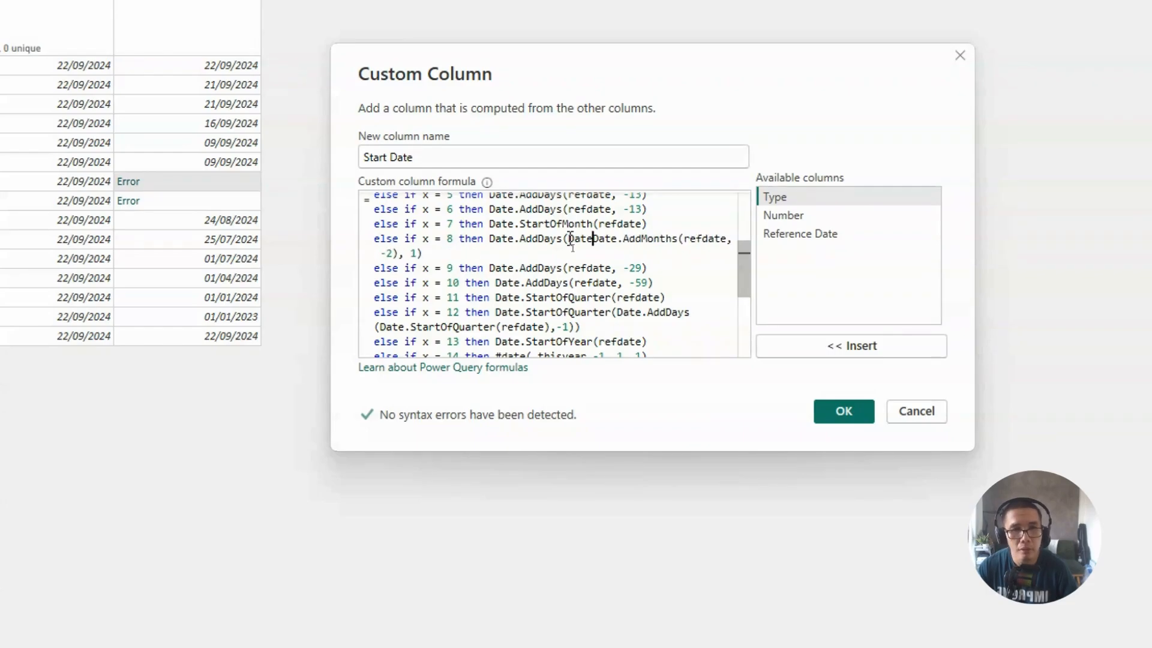
type(".E")
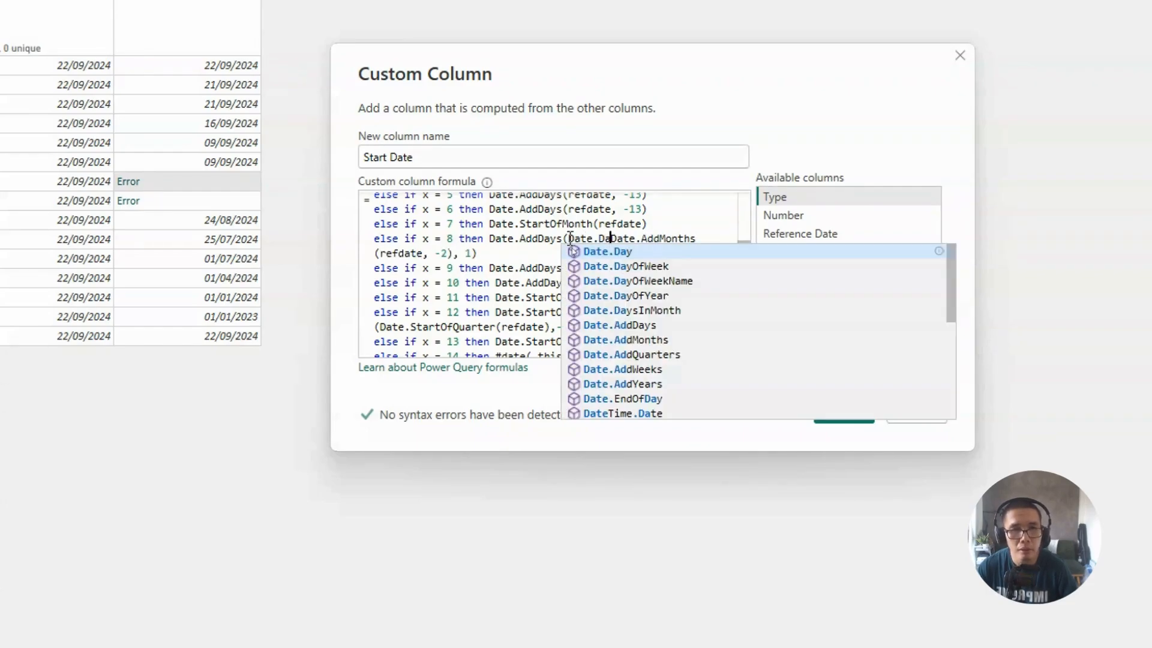
type("ndofMonth")
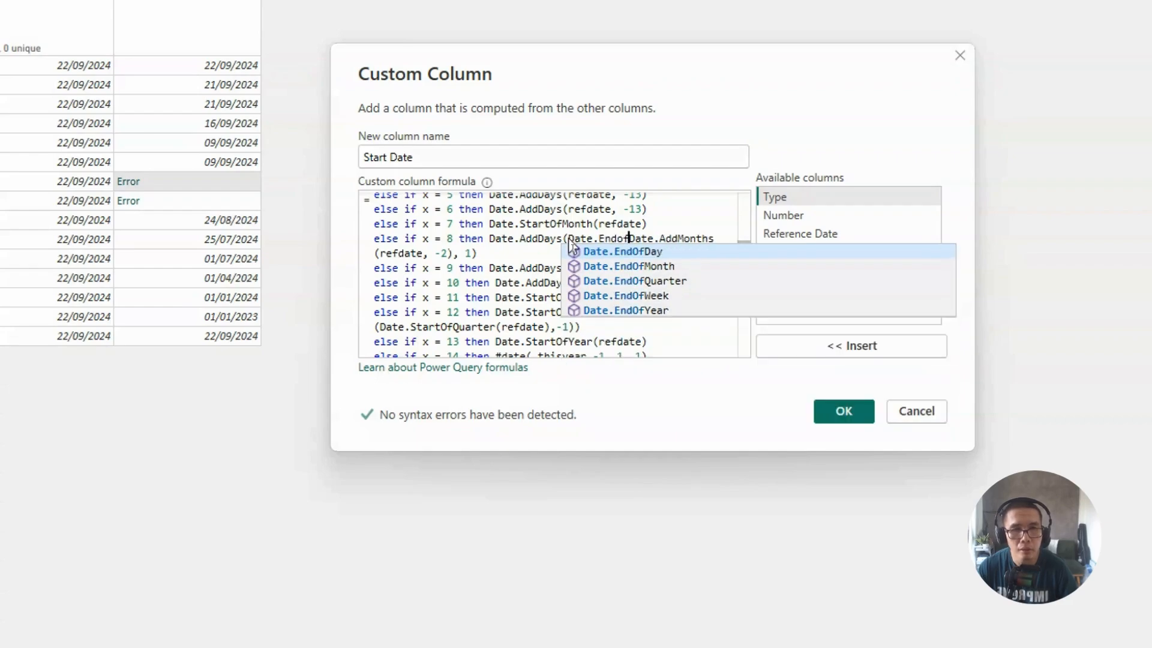
type("(")
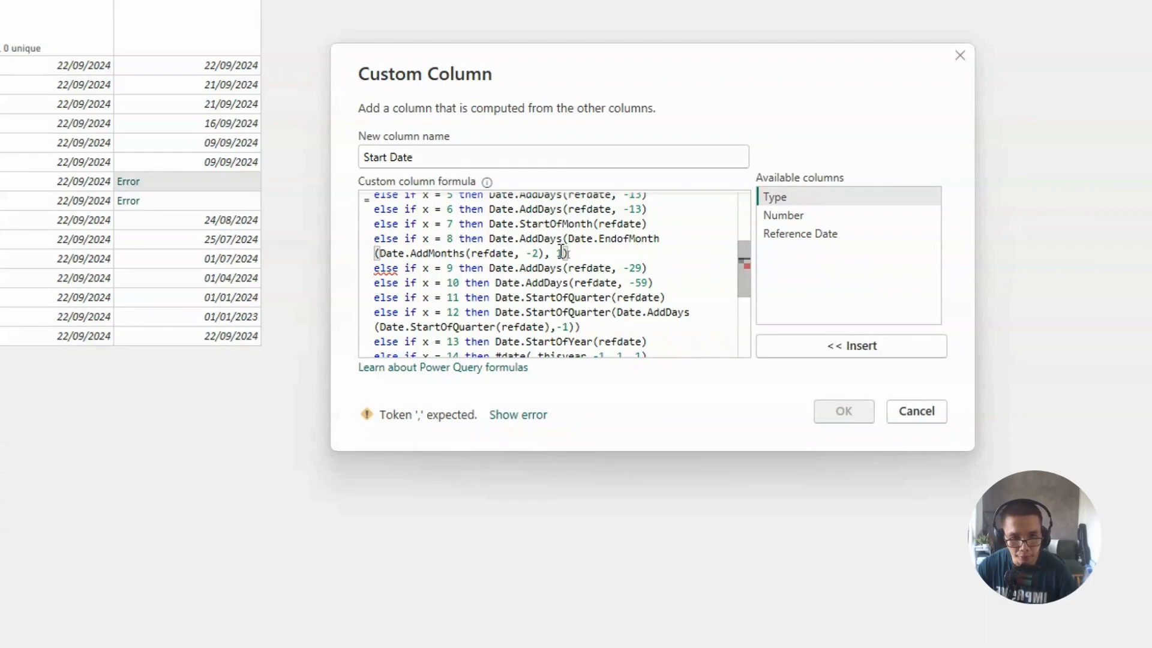
Replace the x = 8 branch's result with #date(thisyear, thismonth - 1, 1) and apply the Start Date formula.
scroll(562, 252, "up", 3)
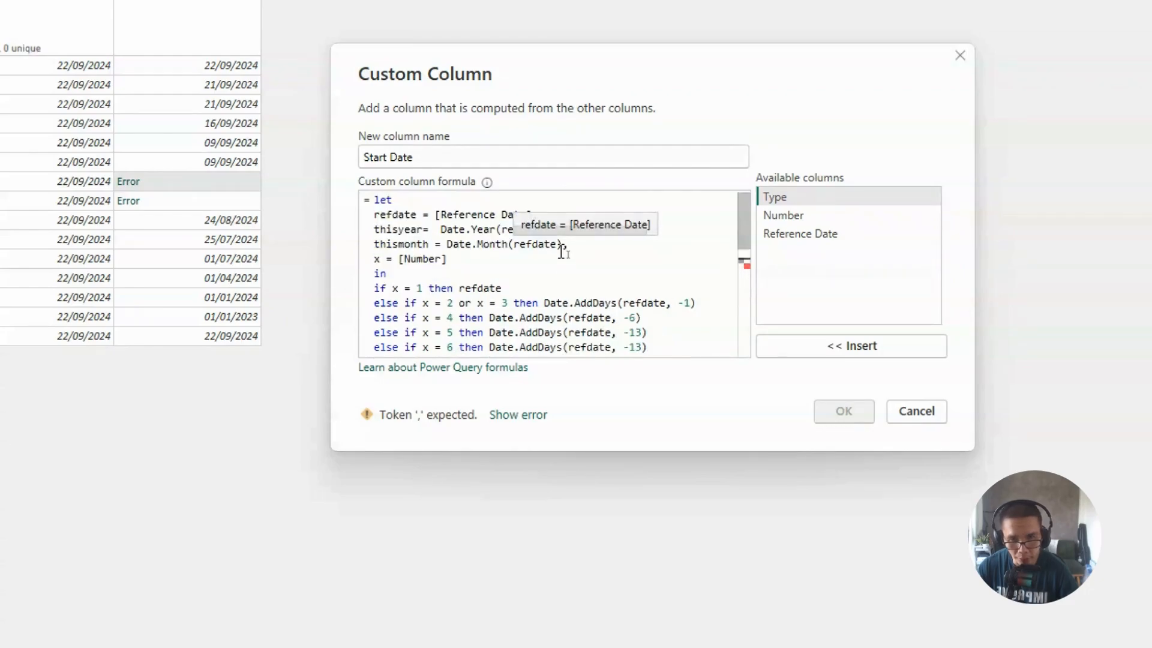
scroll(562, 252, "down", 3)
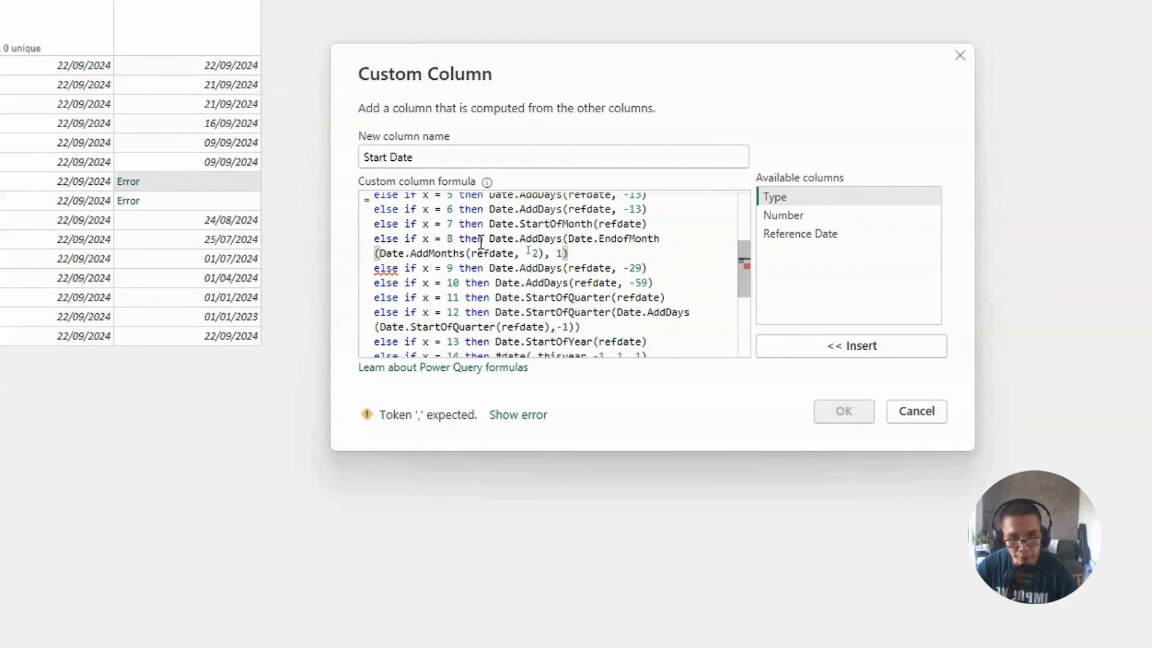
left_click(490, 238)
left_click(594, 255, "shift")
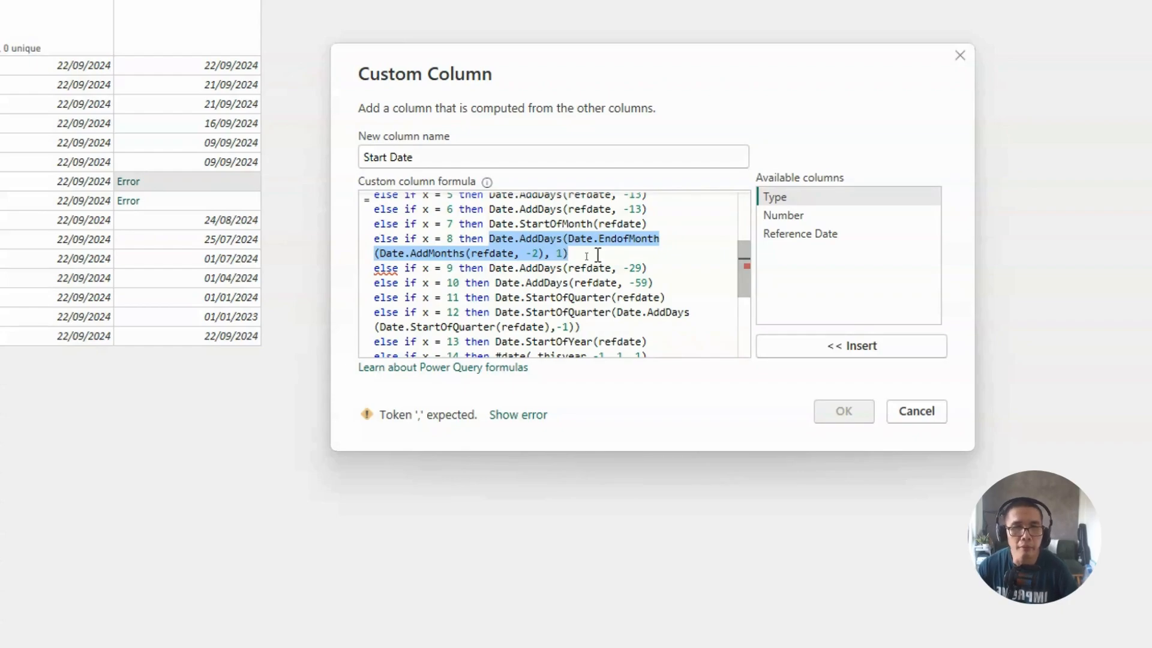
type("#date")
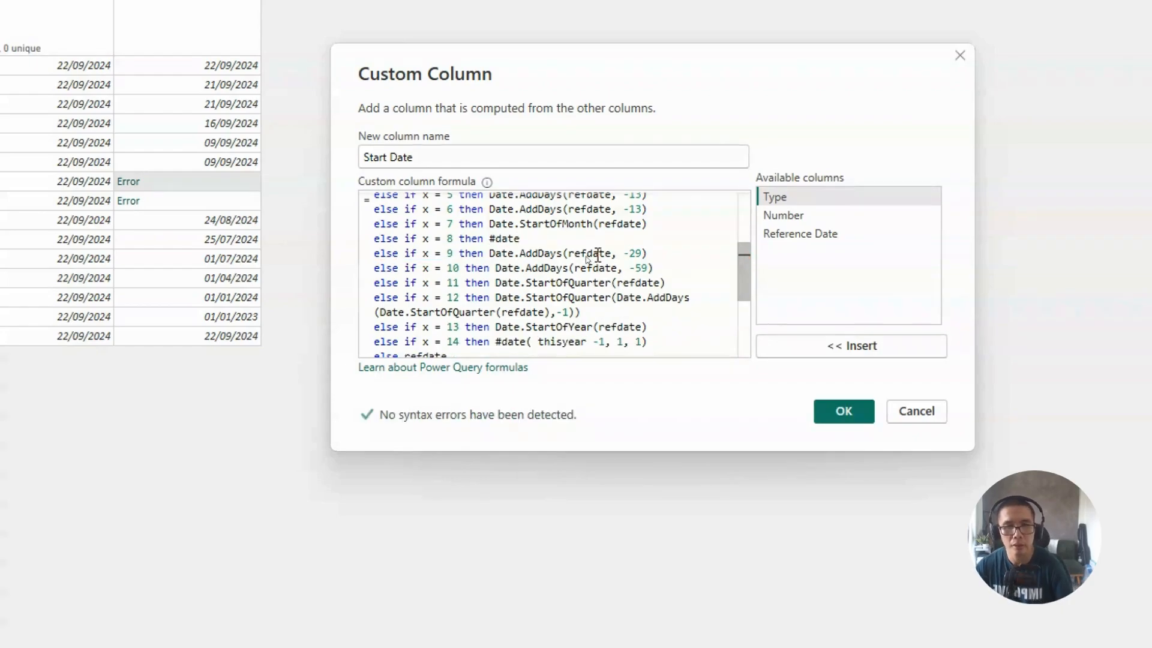
type("(thisyear,")
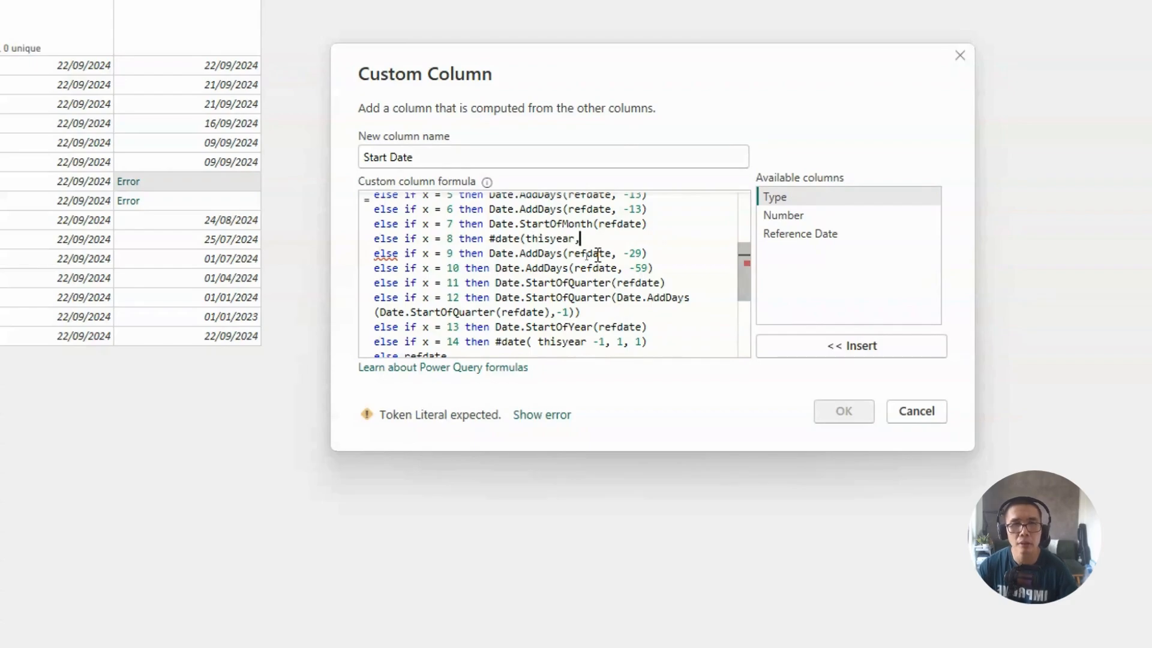
scroll(615, 243, "up", 3)
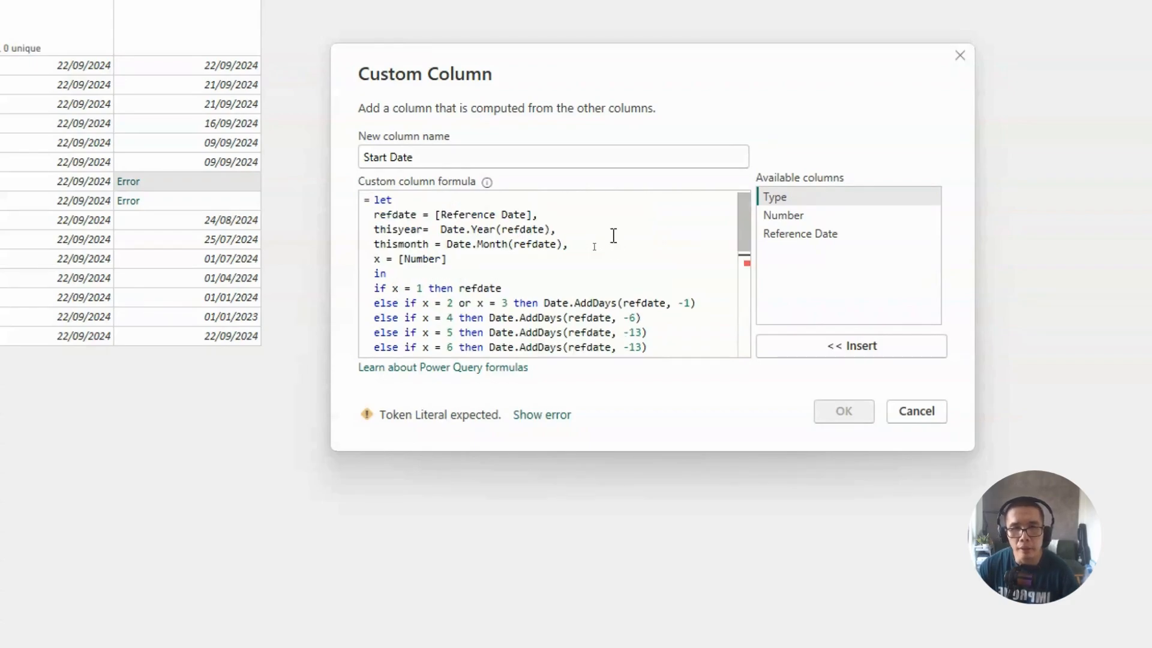
scroll(613, 235, "down", 2)
type("thismon")
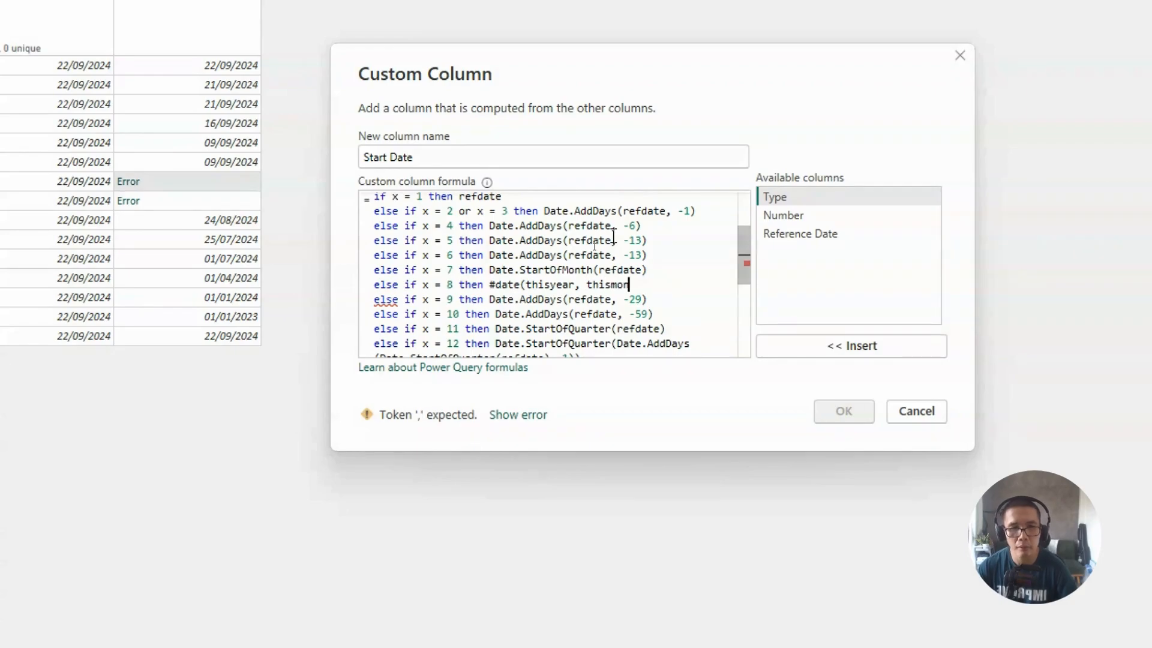
type("th -")
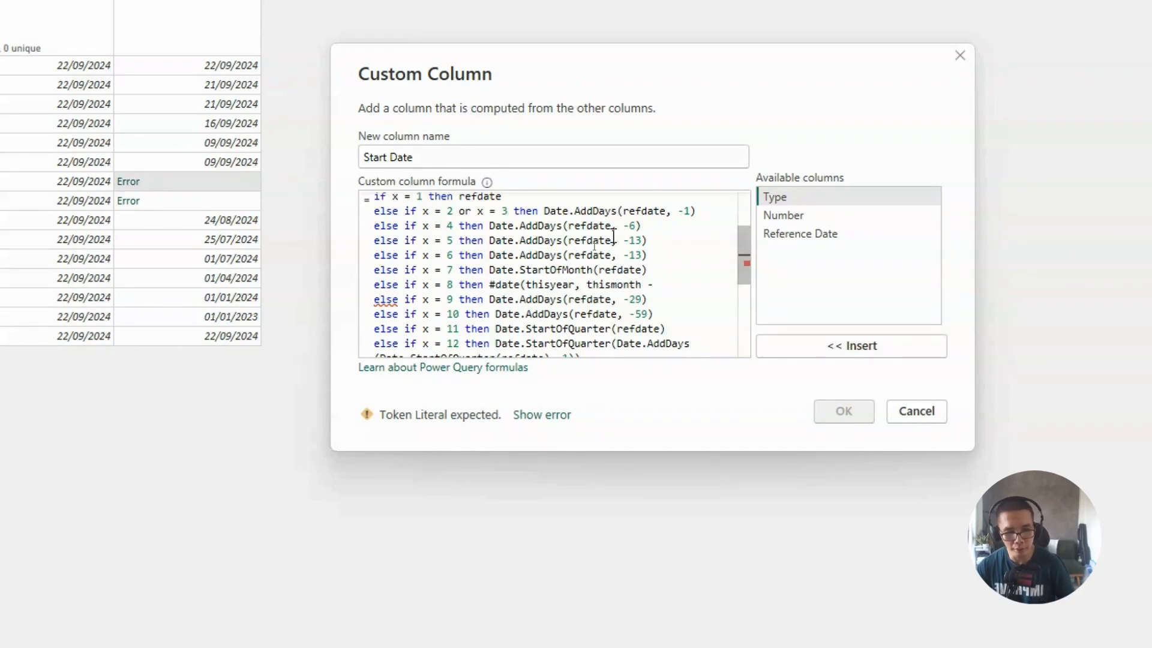
type(" 1,")
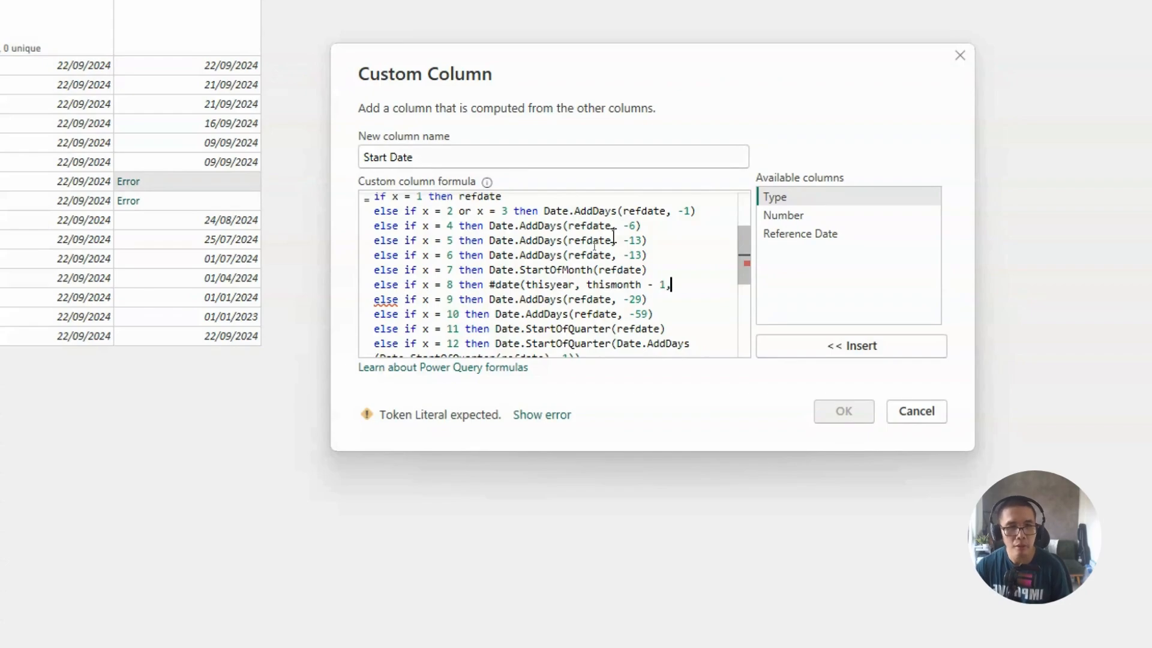
type(" 1)")
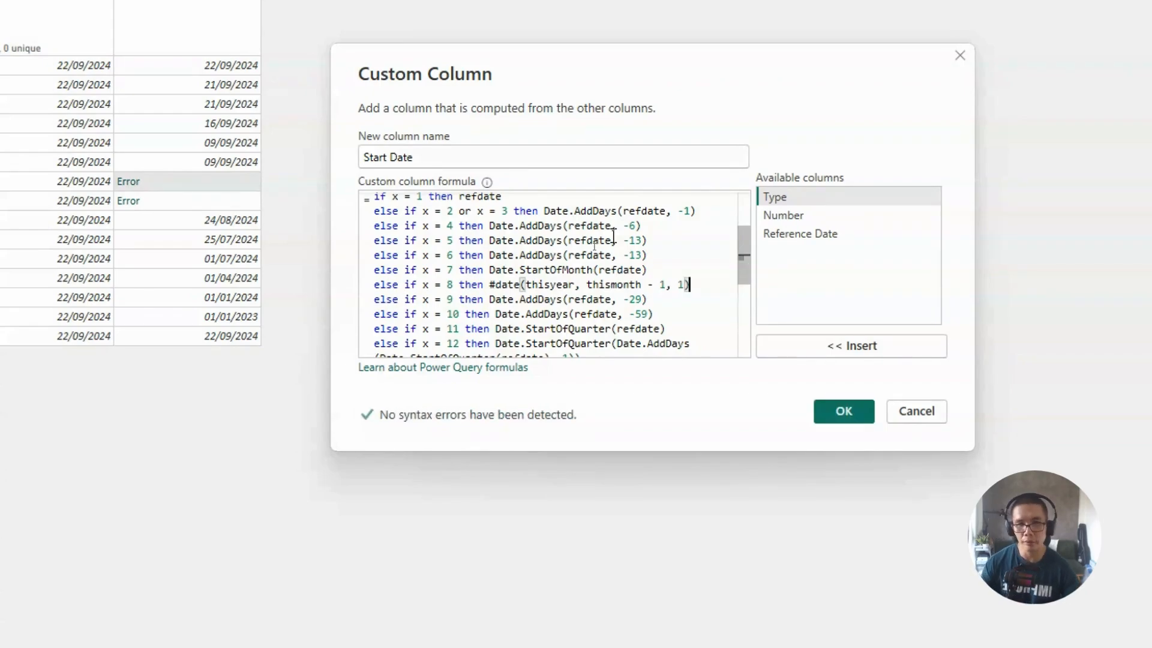
left_click(849, 418)
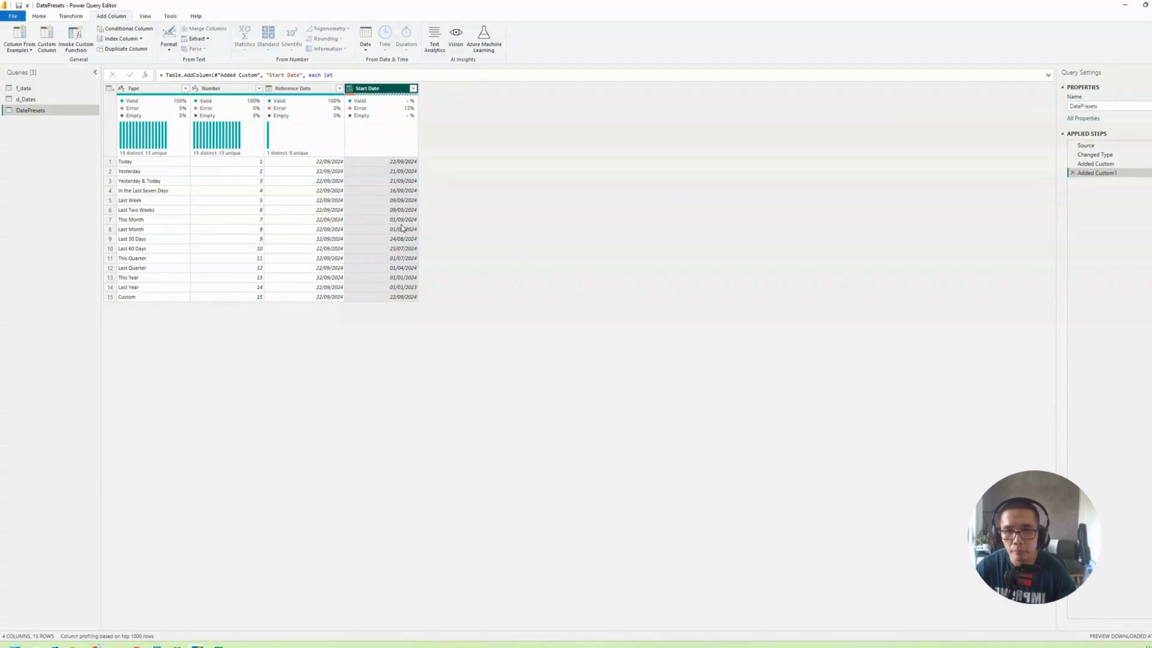
Review the Start Date results and their preset types from Last Month through Custom.
left_click(403, 230)
left_click(404, 239)
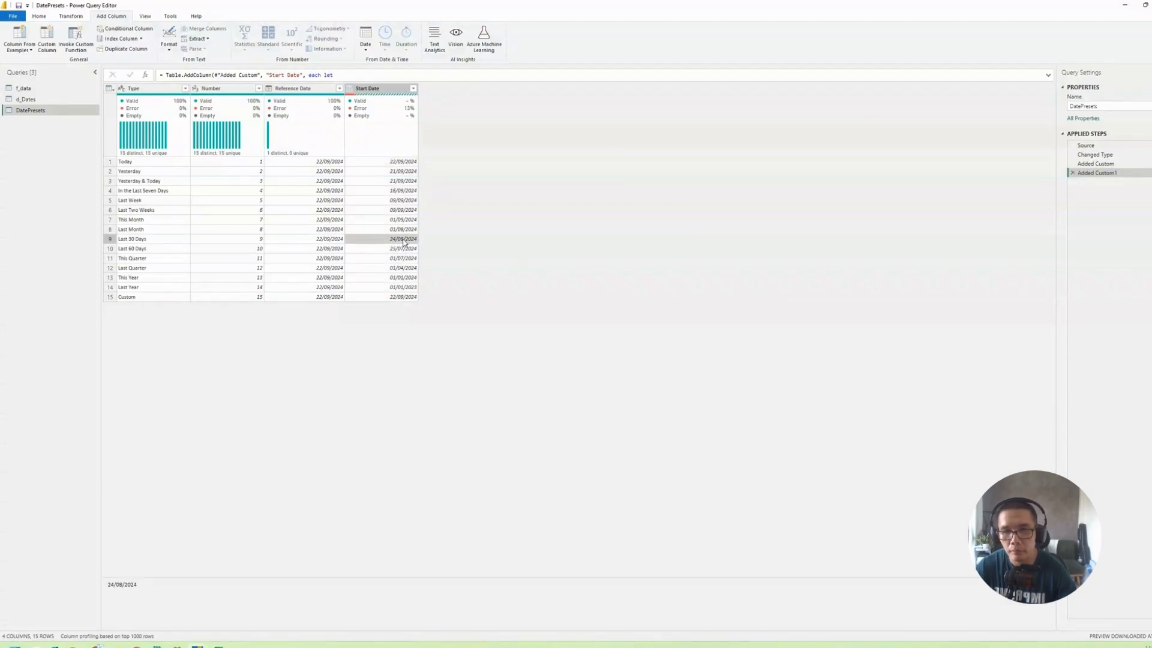
left_click(404, 249)
left_click(403, 259)
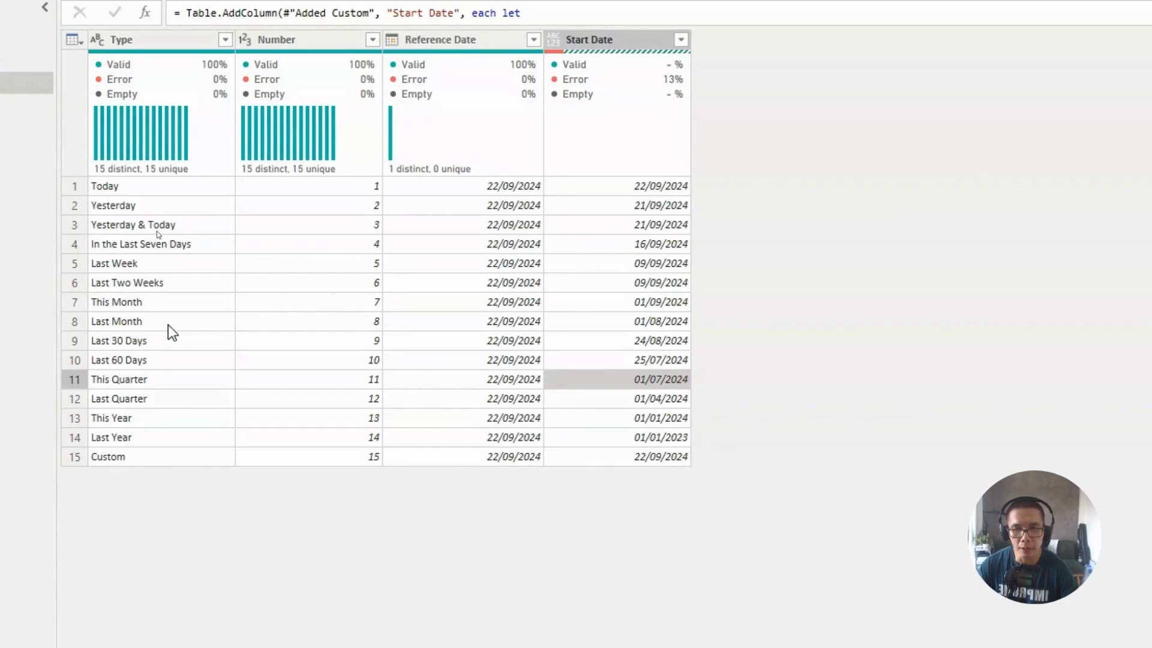
left_click(153, 341)
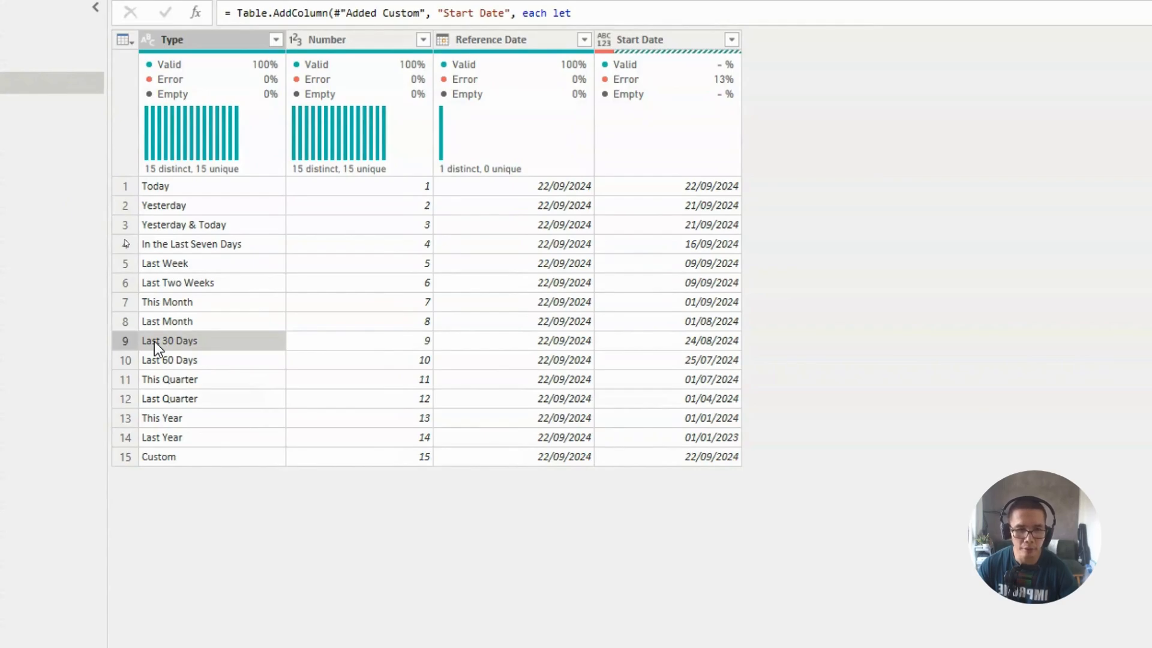
left_click(157, 352)
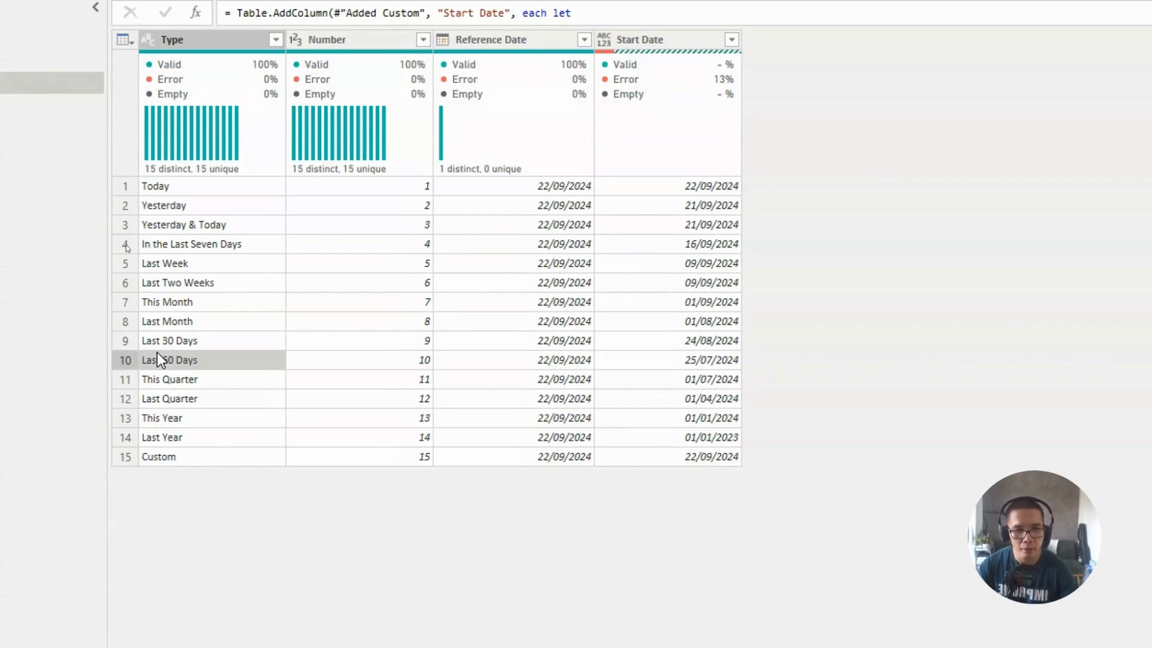
left_click(157, 380)
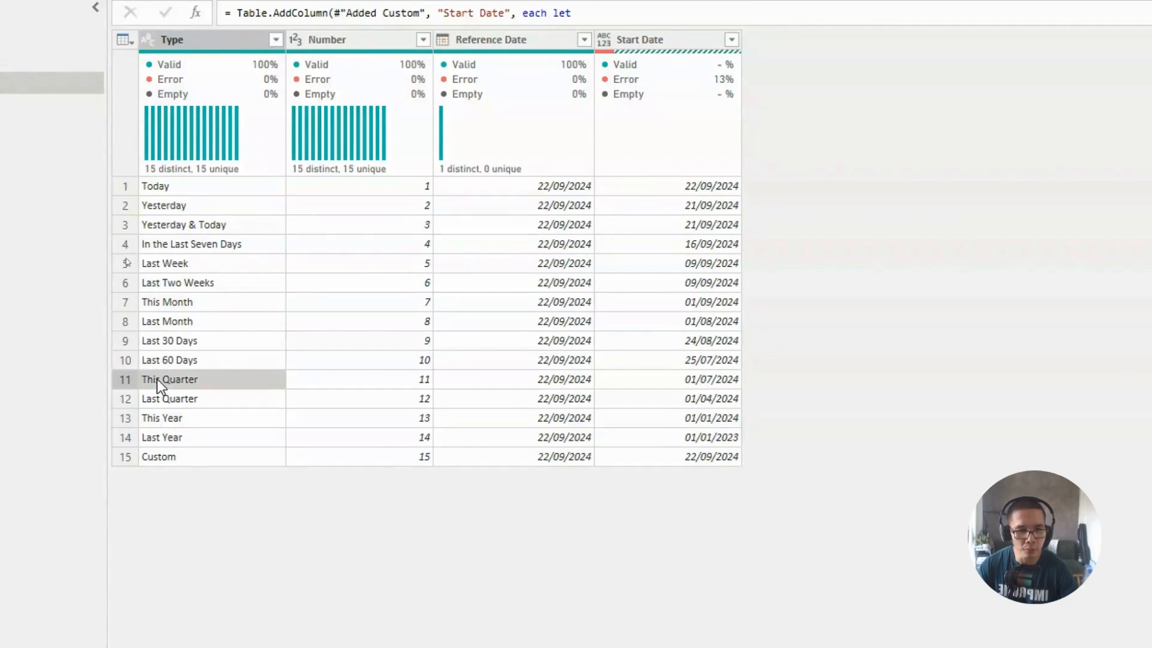
left_click(161, 400)
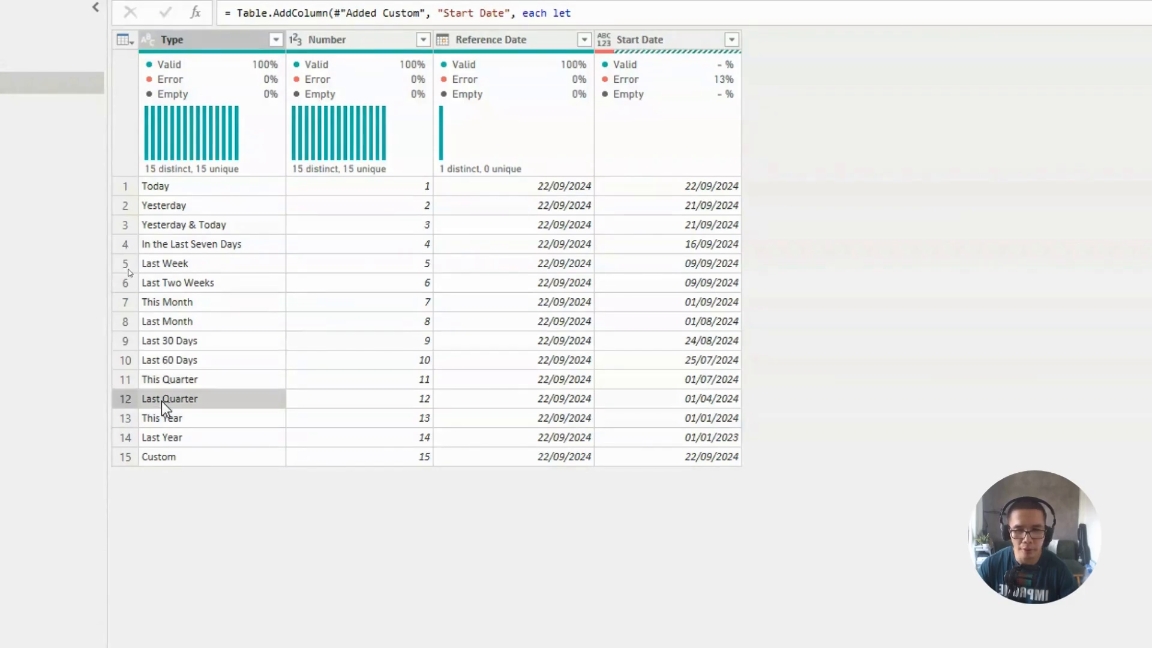
left_click(165, 417)
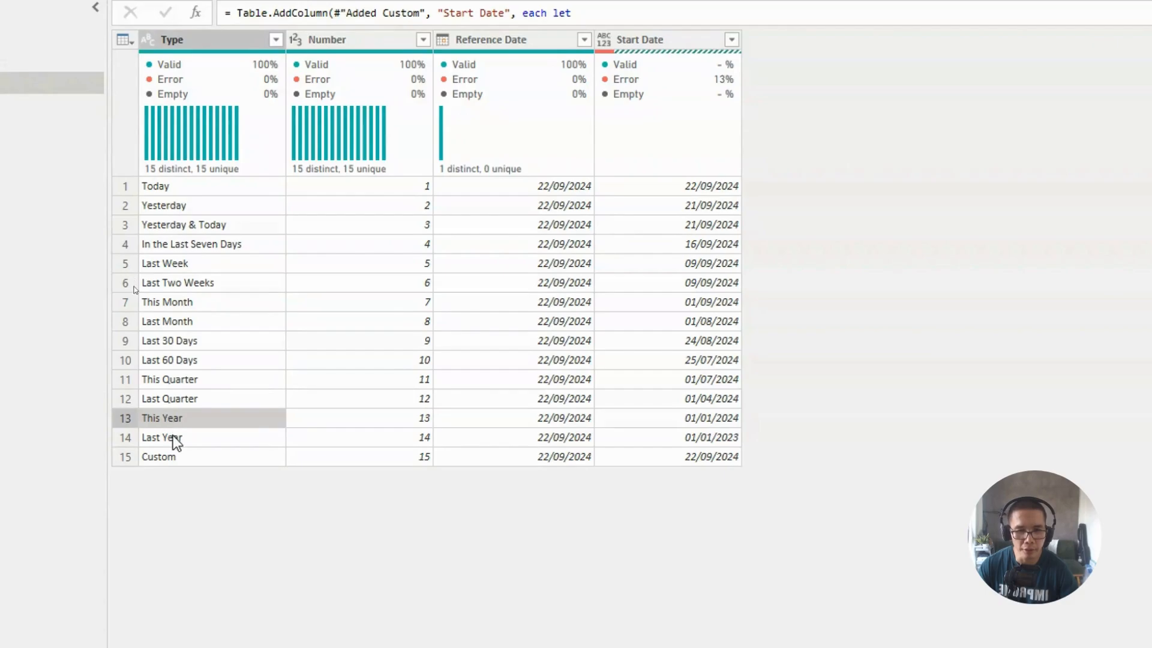
left_click(215, 438)
left_click(252, 456)
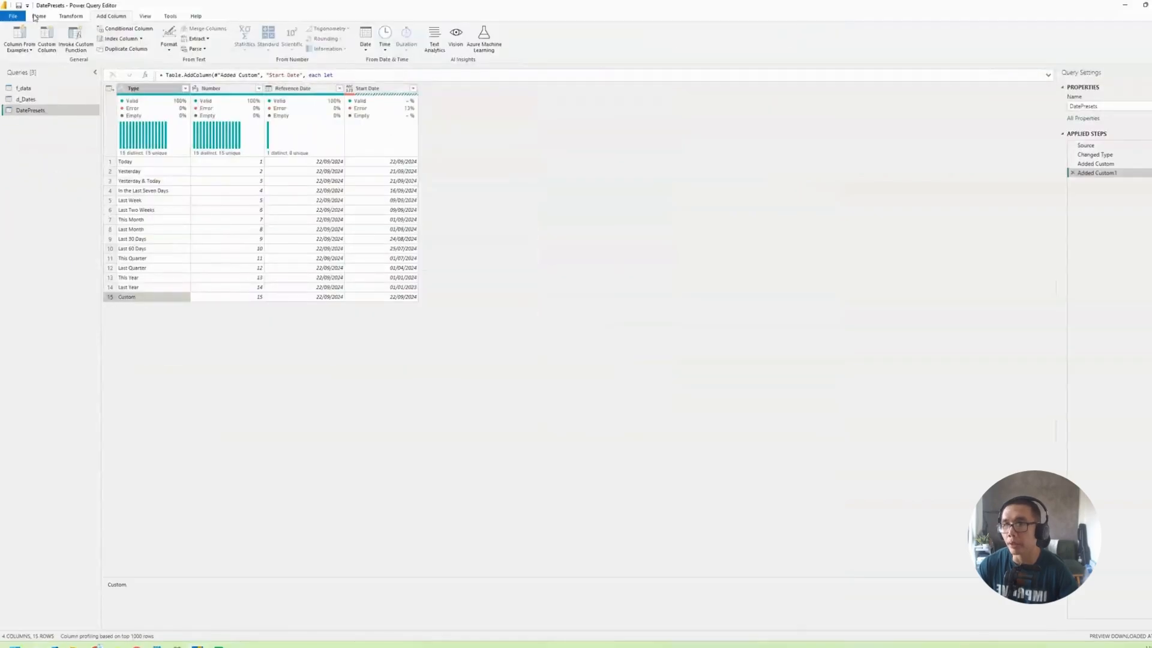
Check the first date in the f_data query and return to the DatePresets query.
left_click(44, 88)
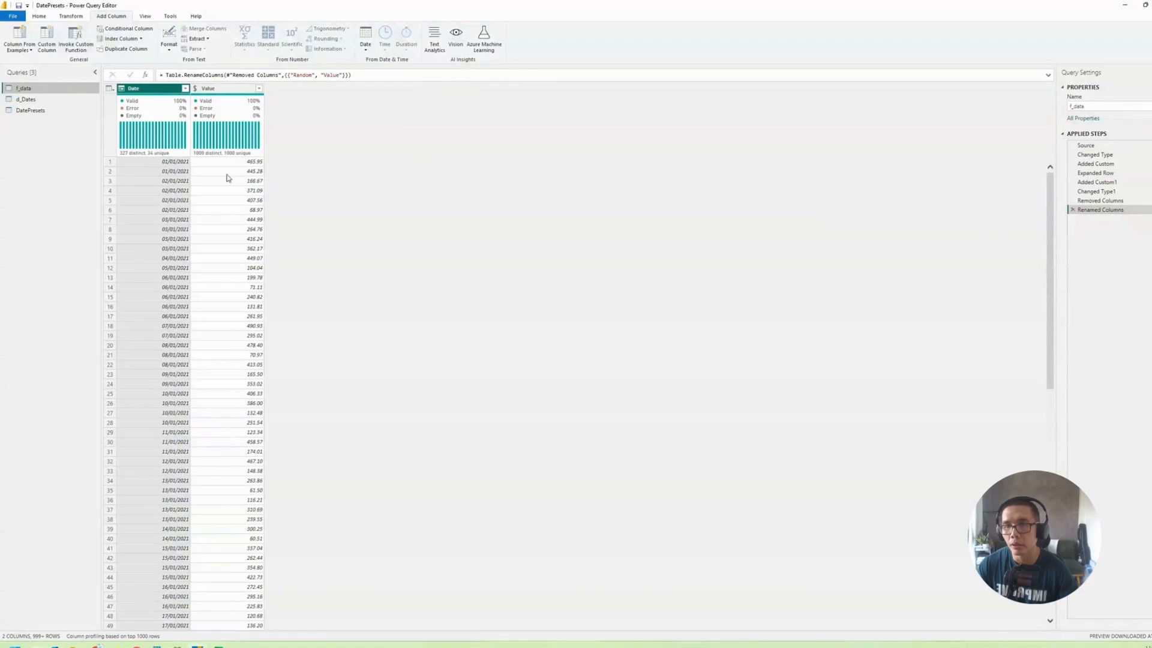
left_click(184, 163)
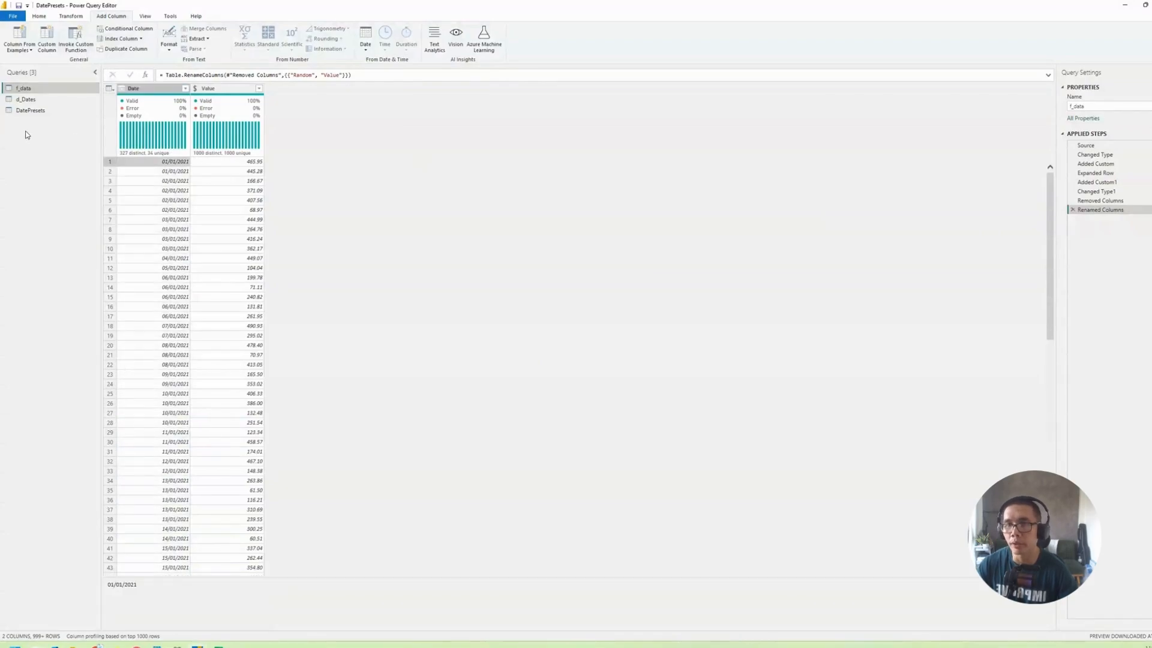
left_click(17, 113)
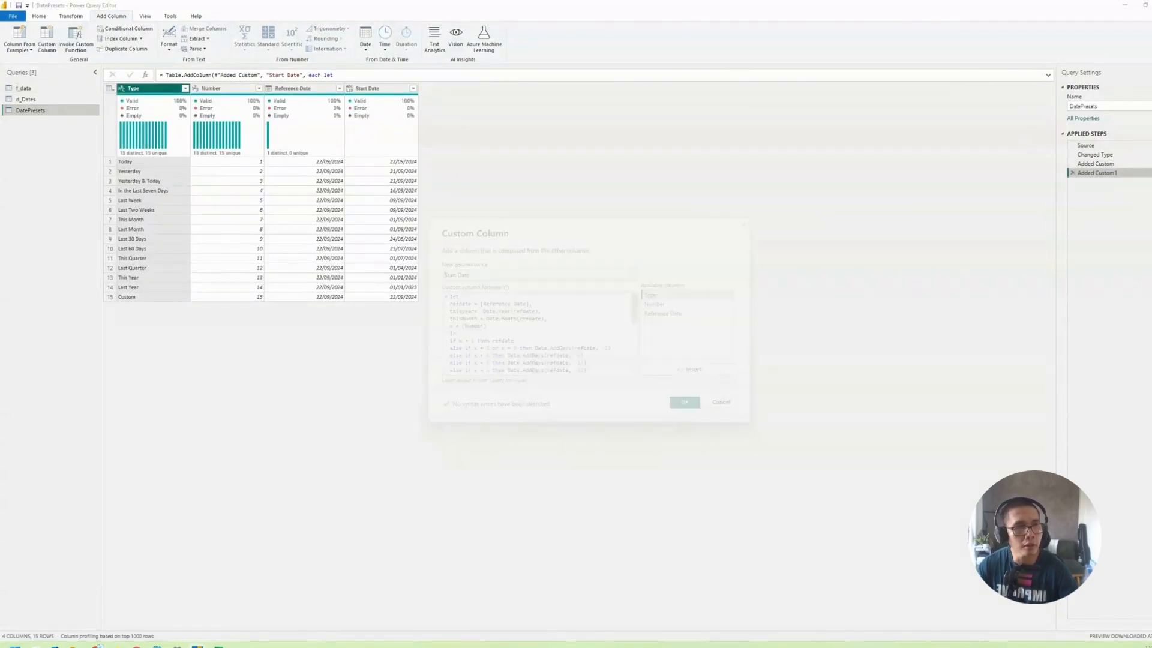
Replace the final refdate fallback with an x = 15 branch containing #date(2021,1,1), followed by else null.
scroll(572, 334, "up", 1)
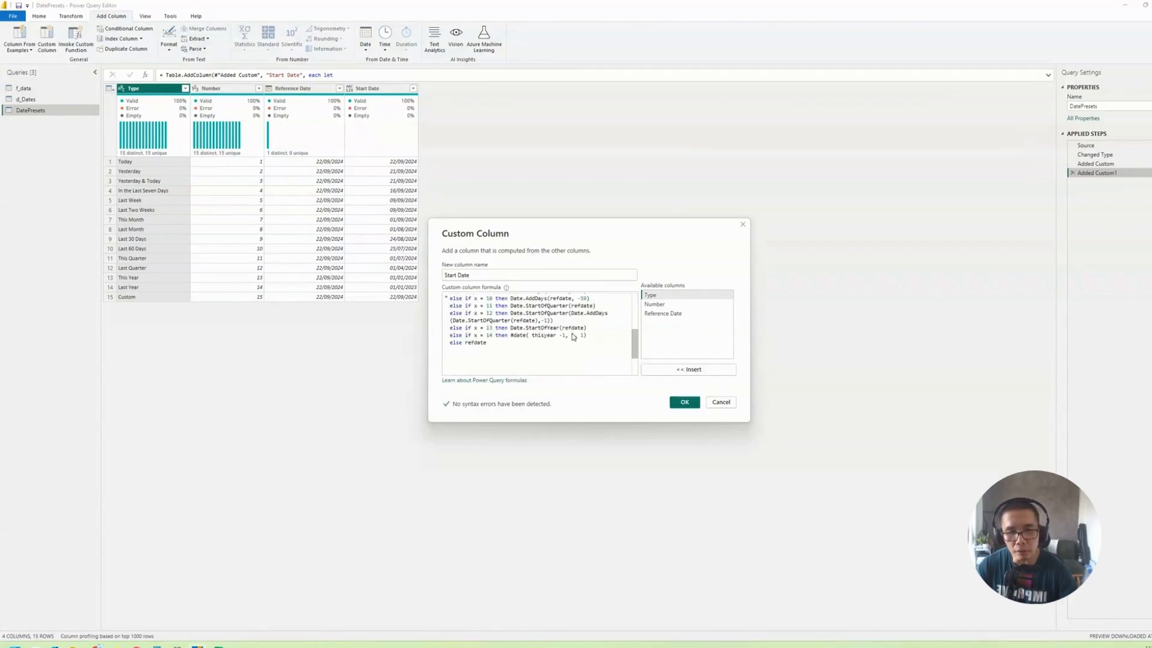
left_click_drag(466, 342, 564, 345)
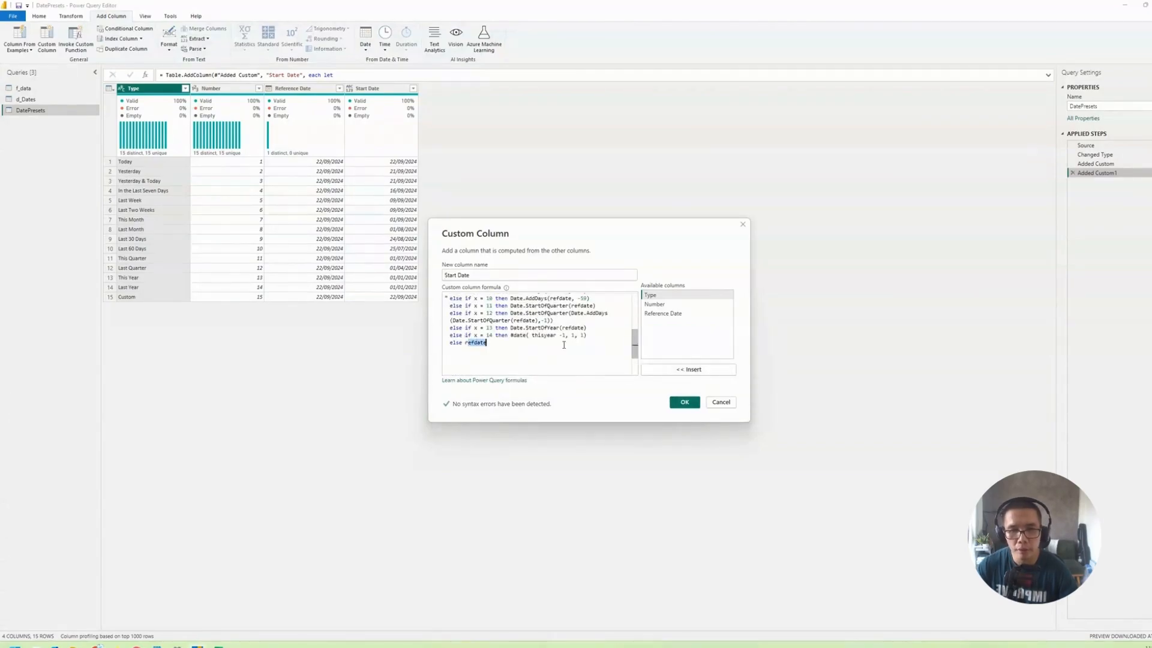
type("if")
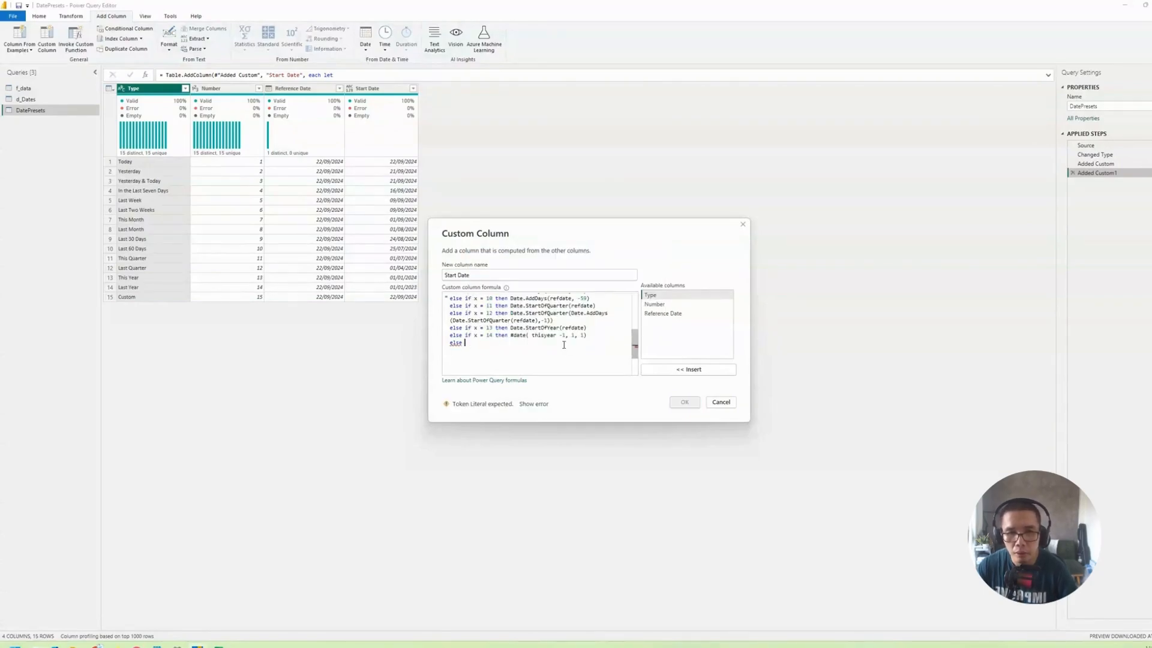
type(" x ")
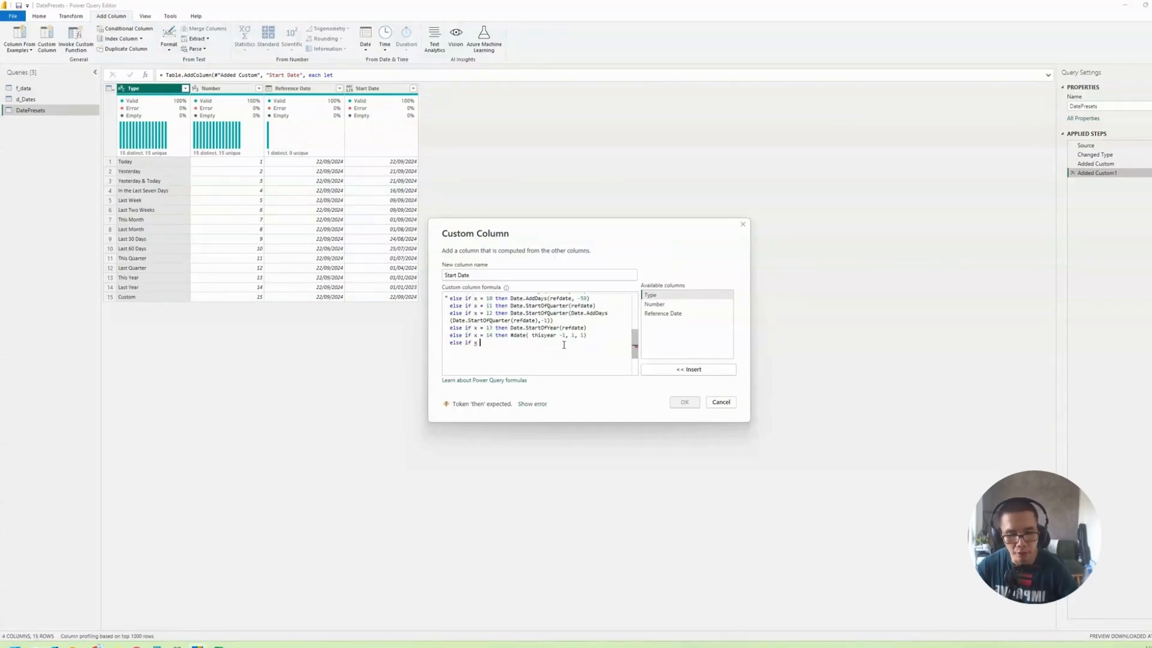
type("= 15 #da")
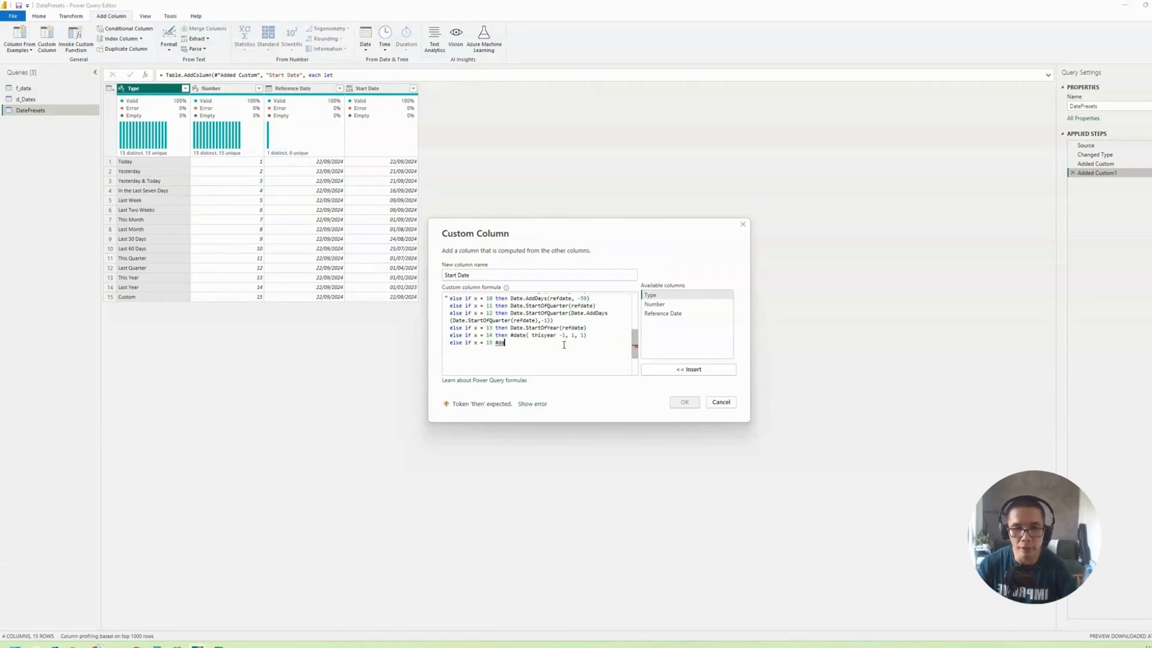
type("te(2021,1,")
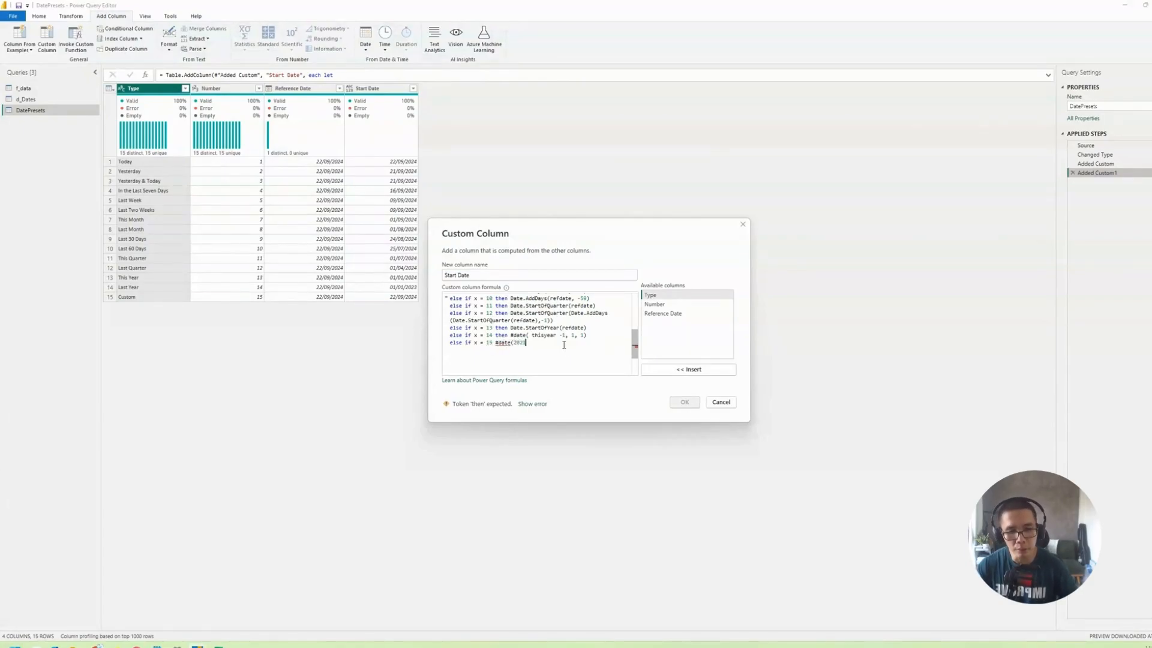
type("1)")
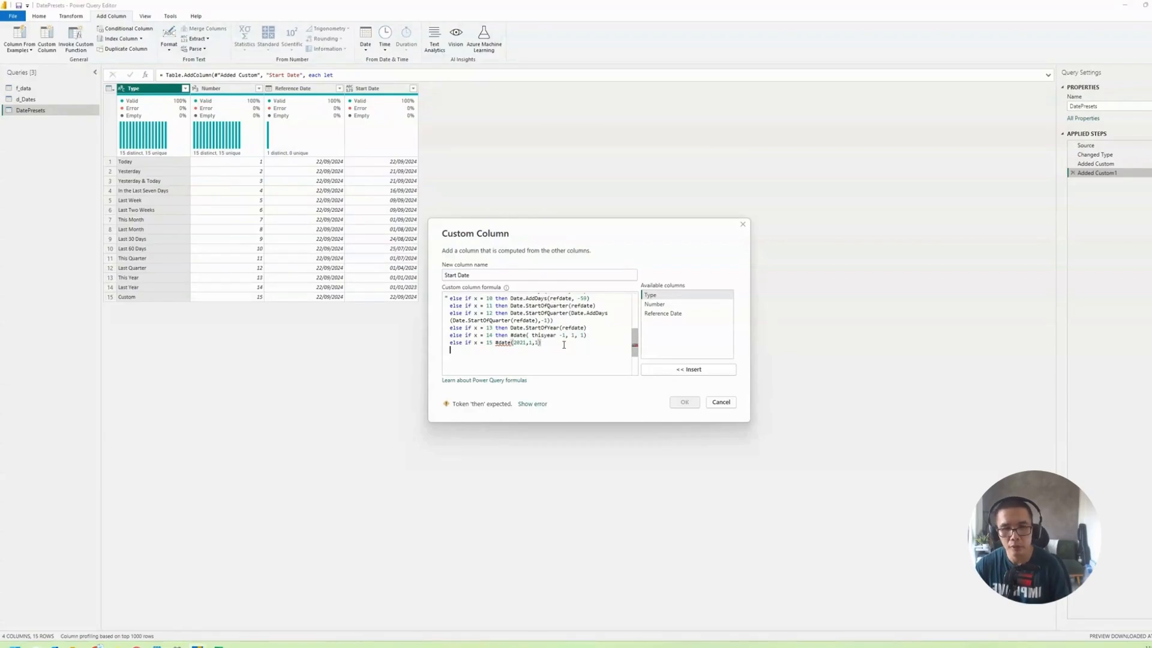
key("Return")
type("else null")
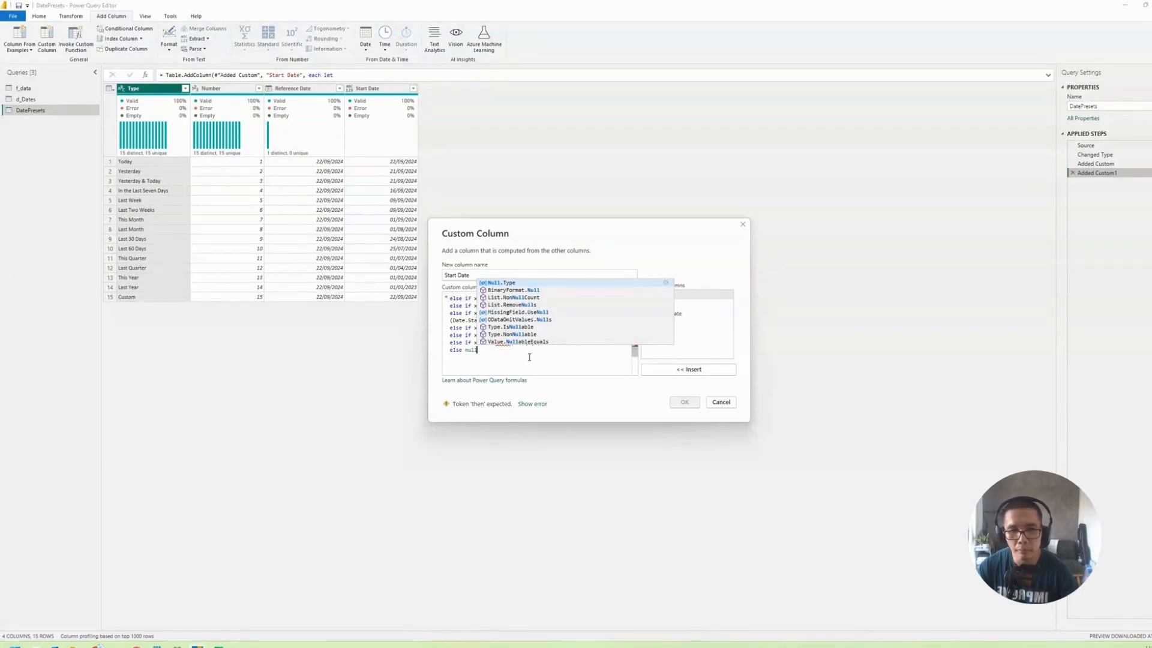
Insert the missing then before #date(2021,1,1) in the x = 15 branch and apply the Start Date formula.
left_click(465, 342)
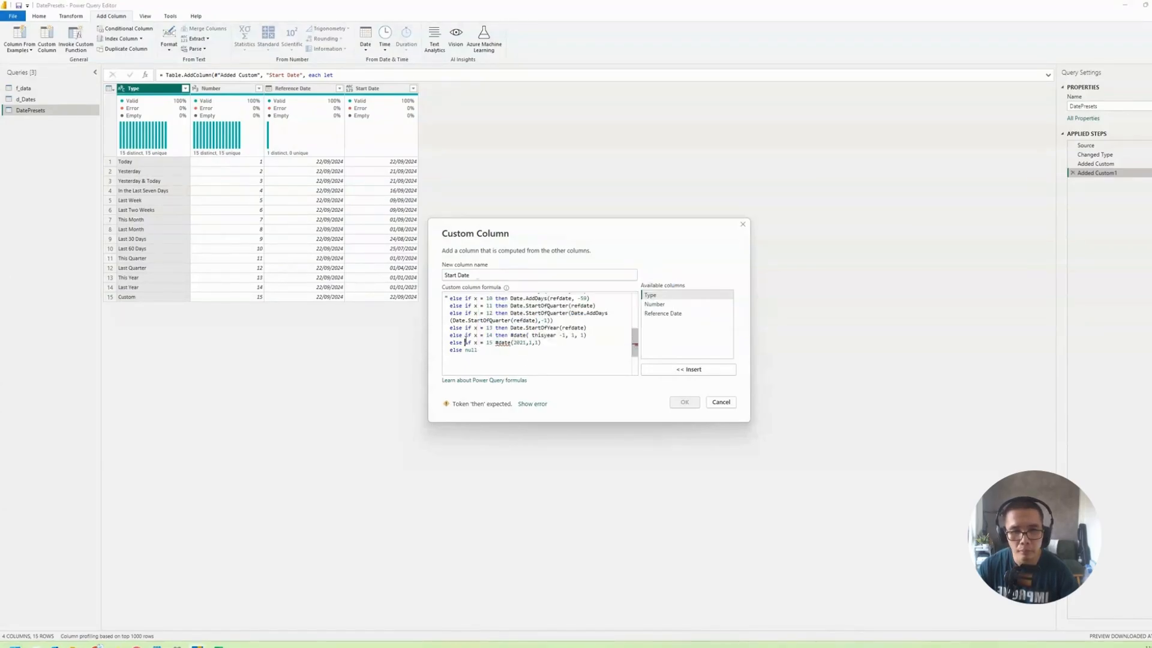
left_click(502, 342)
left_click(495, 342)
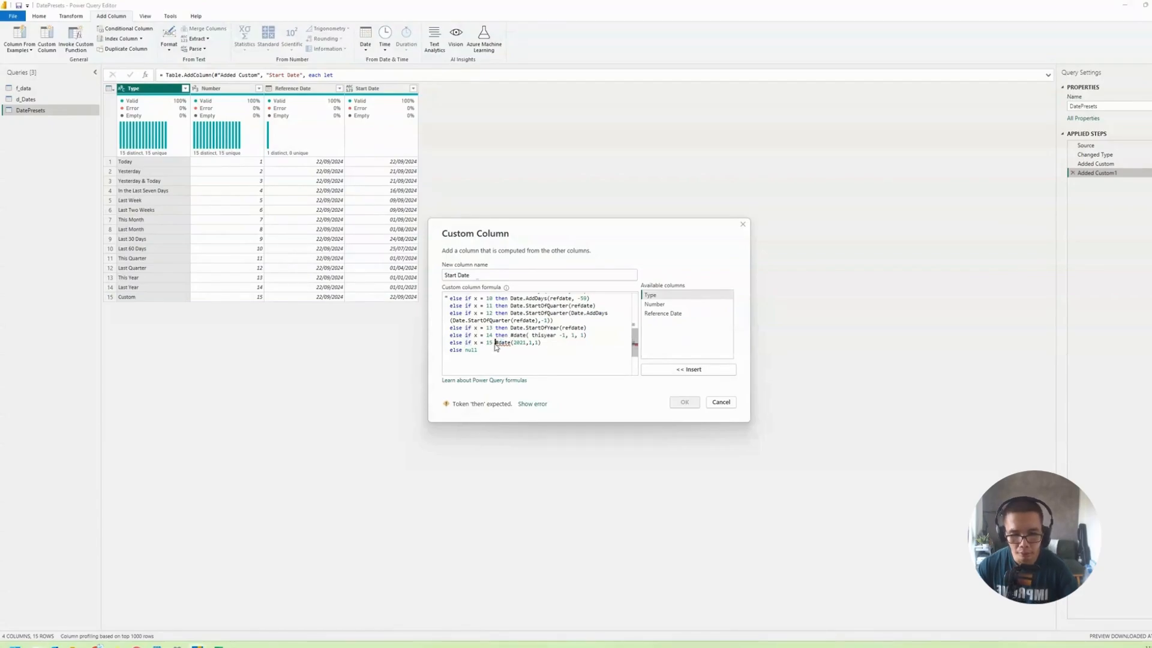
type("then")
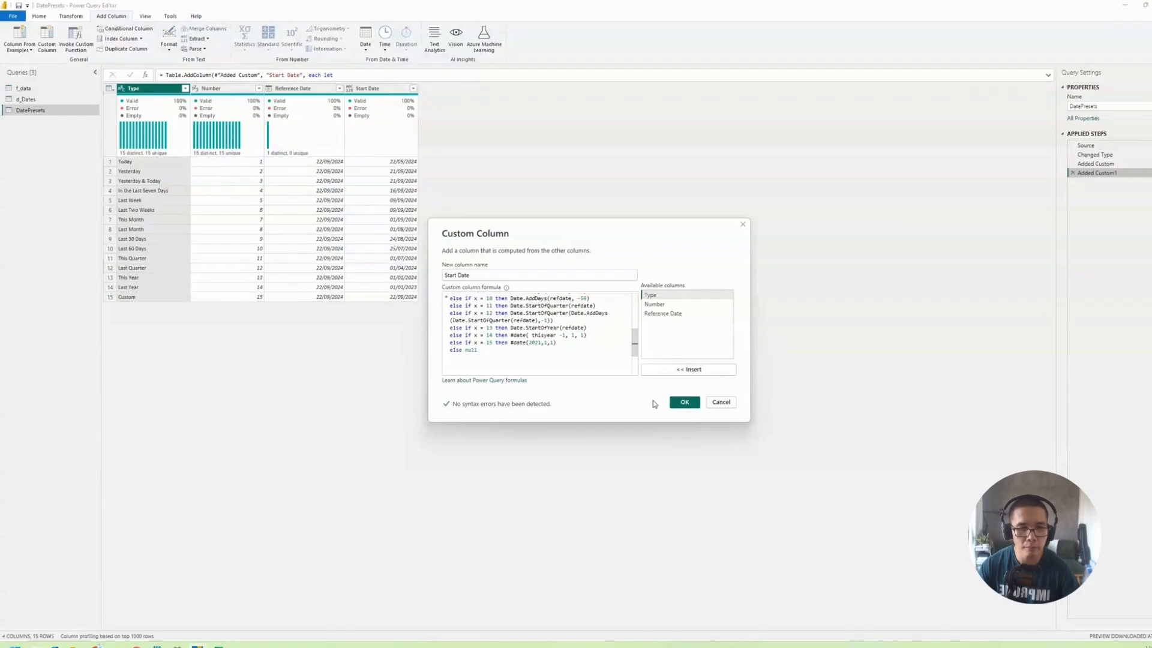
left_click(684, 401)
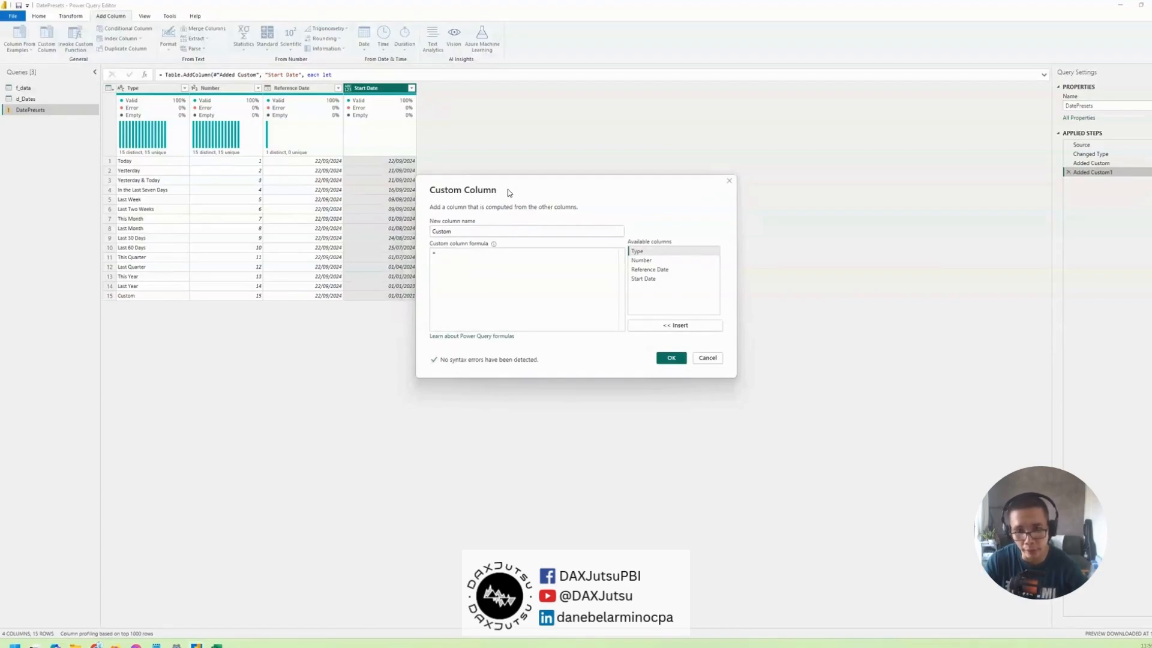
Name the new custom column End Date and paste the Start Date formula into it.
double_click(482, 231)
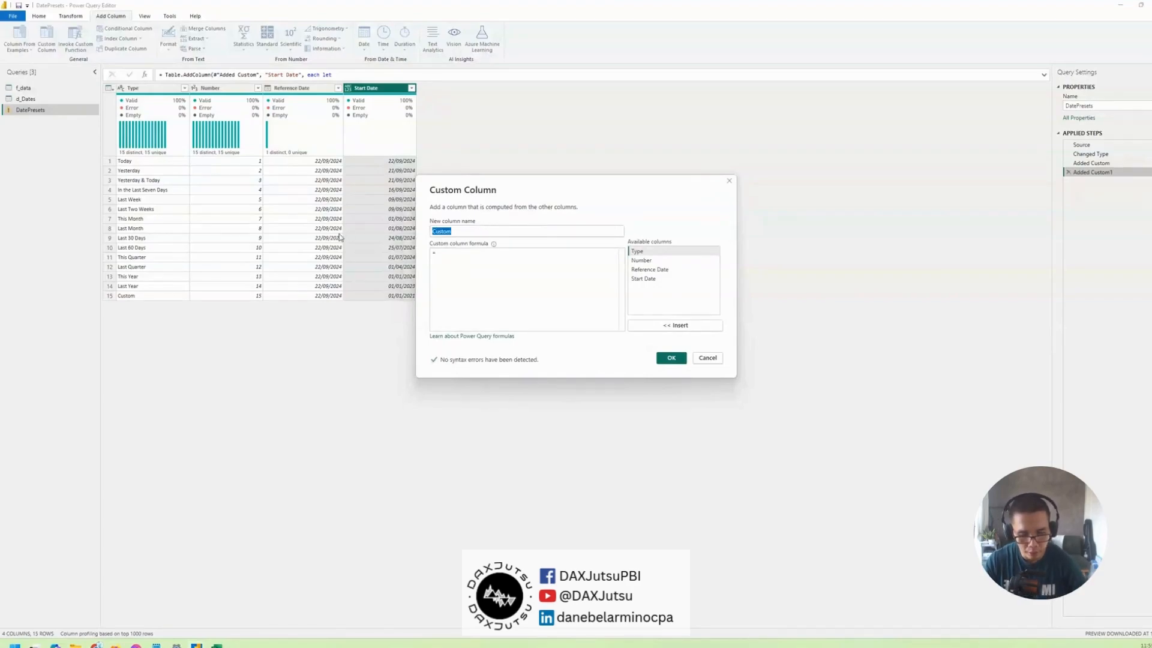
type("End DAt")
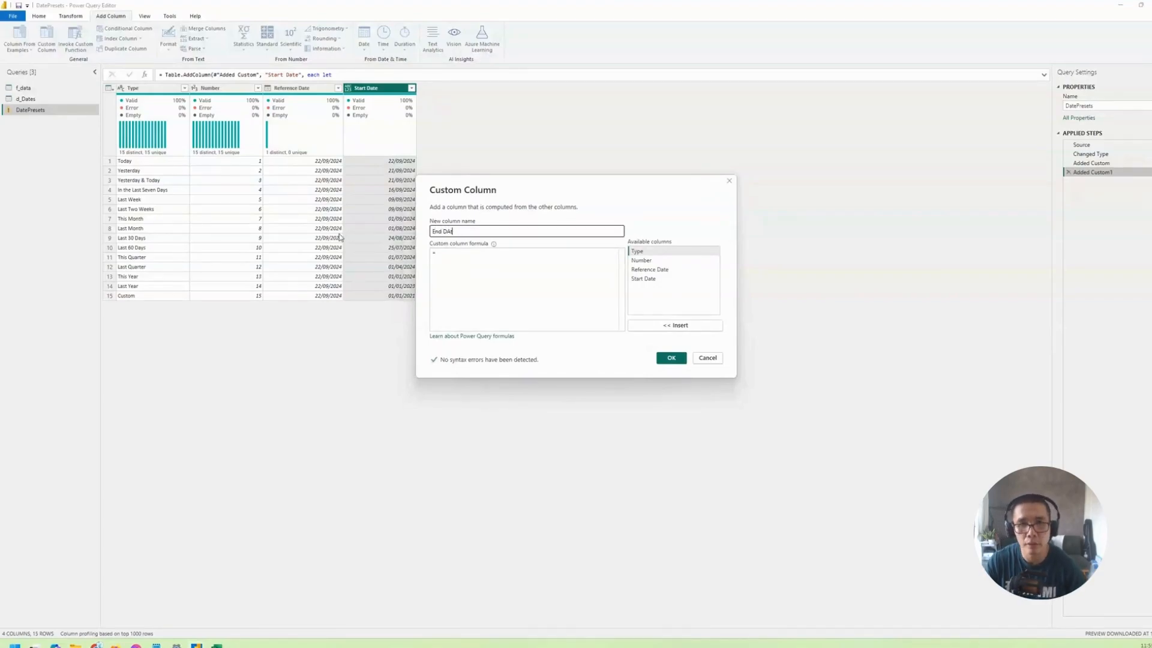
left_click(519, 262)
key("ctrl+v")
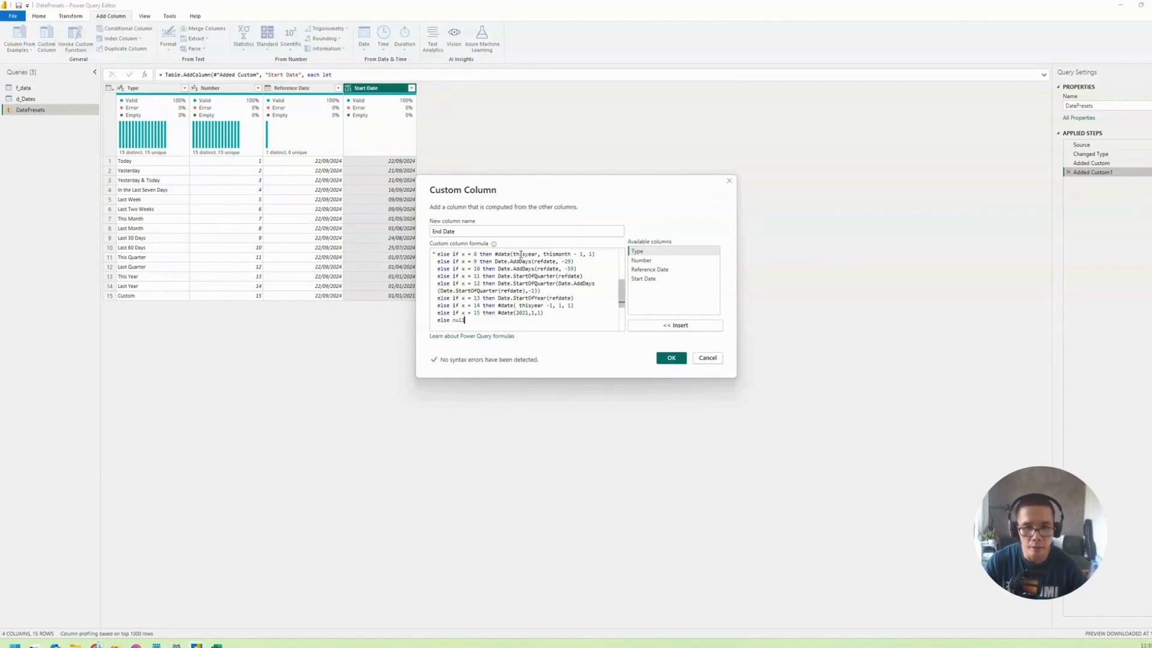
scroll(520, 267, "down", 2)
scroll(520, 267, "up", 3)
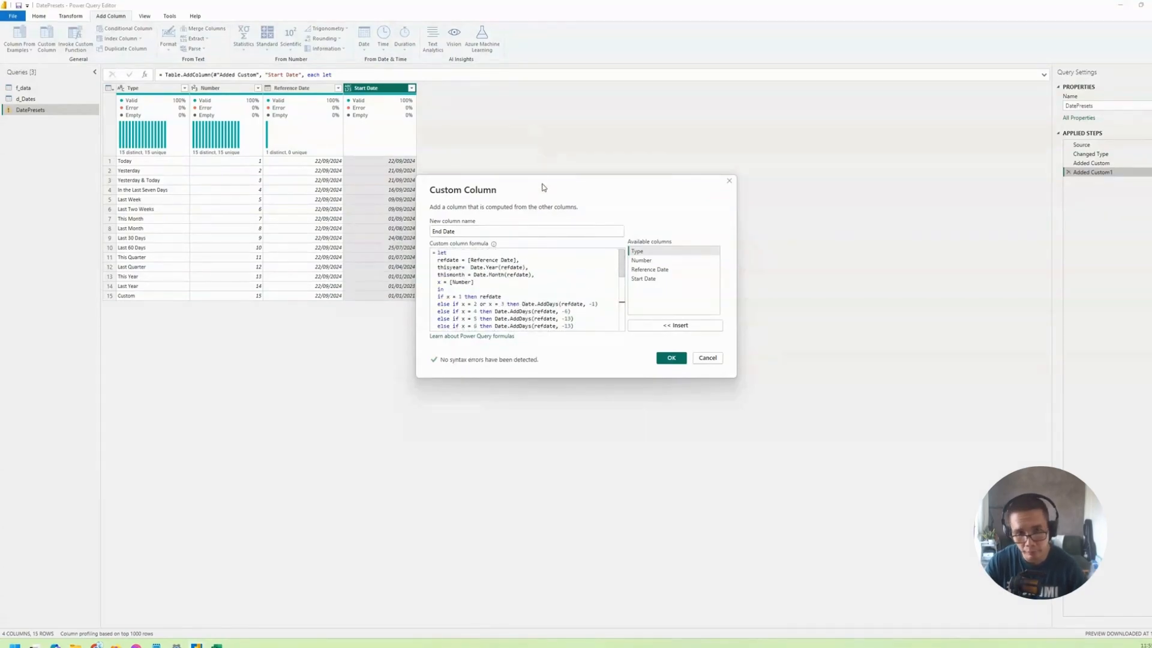
Remove the or x = 3 condition from the x = 2 branch of the End Date formula.
left_click_drag(542, 185, 571, 87)
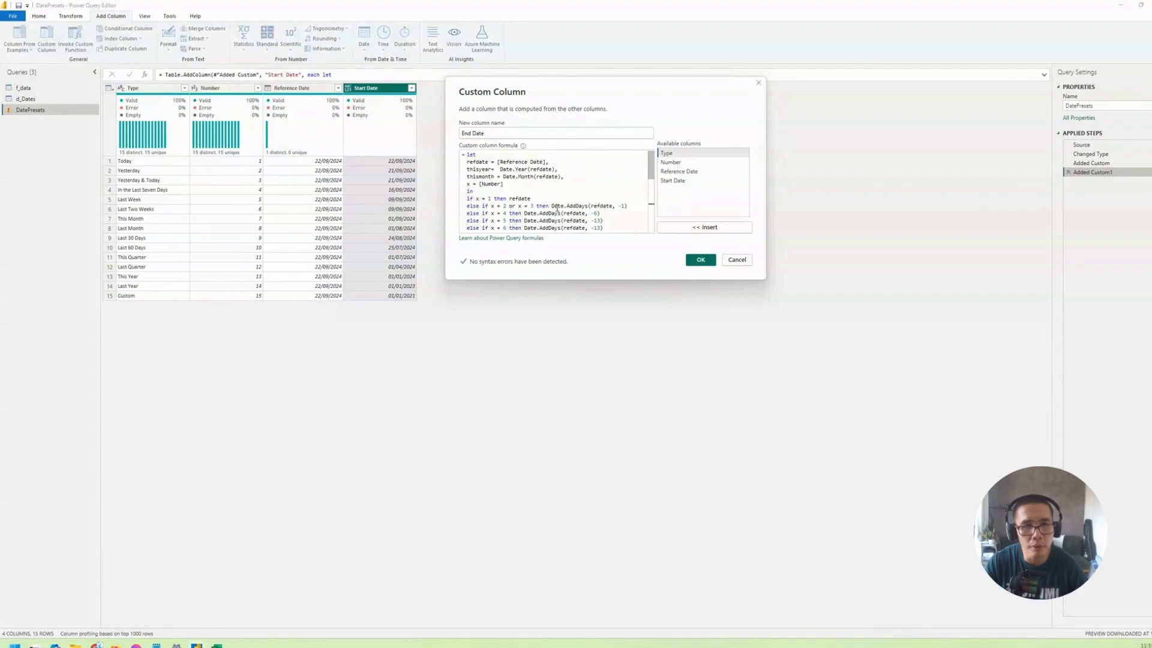
mouse_move(548, 207)
left_mouse_down()
mouse_move(509, 207)
mouse_move(536, 206)
left_mouse_up()
left_click(510, 207)
left_click(534, 206)
key("BackSpace")
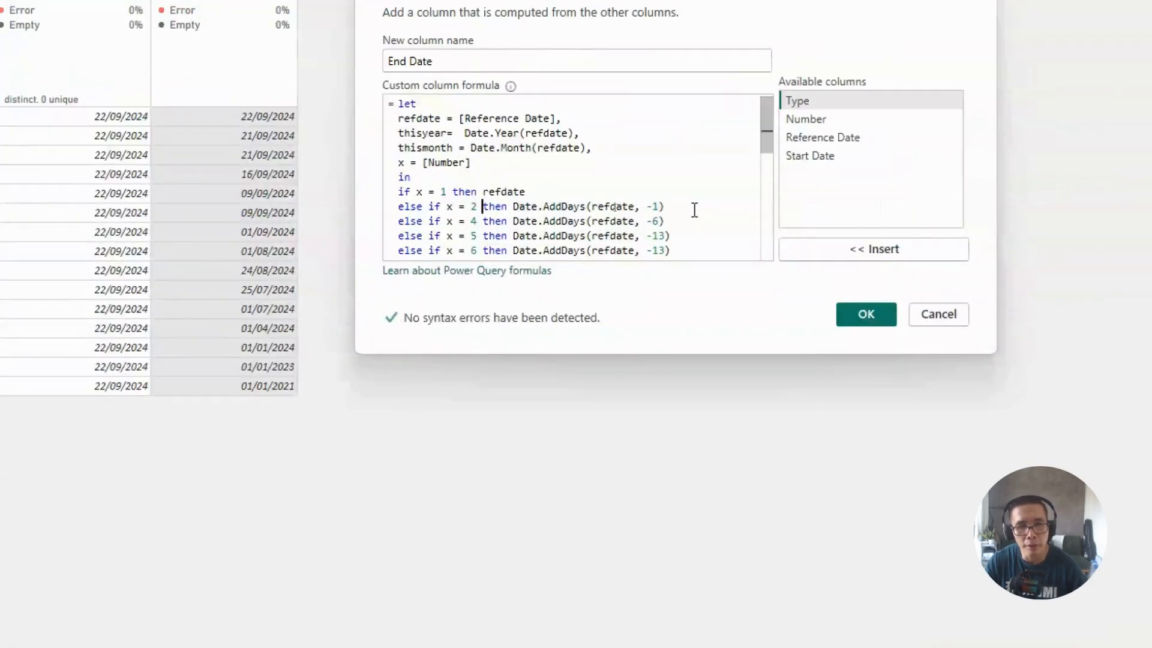
Copy the x = 1 line below the x = 2 branch and prefix the copy with else.
left_click_drag(695, 210, 341, 215)
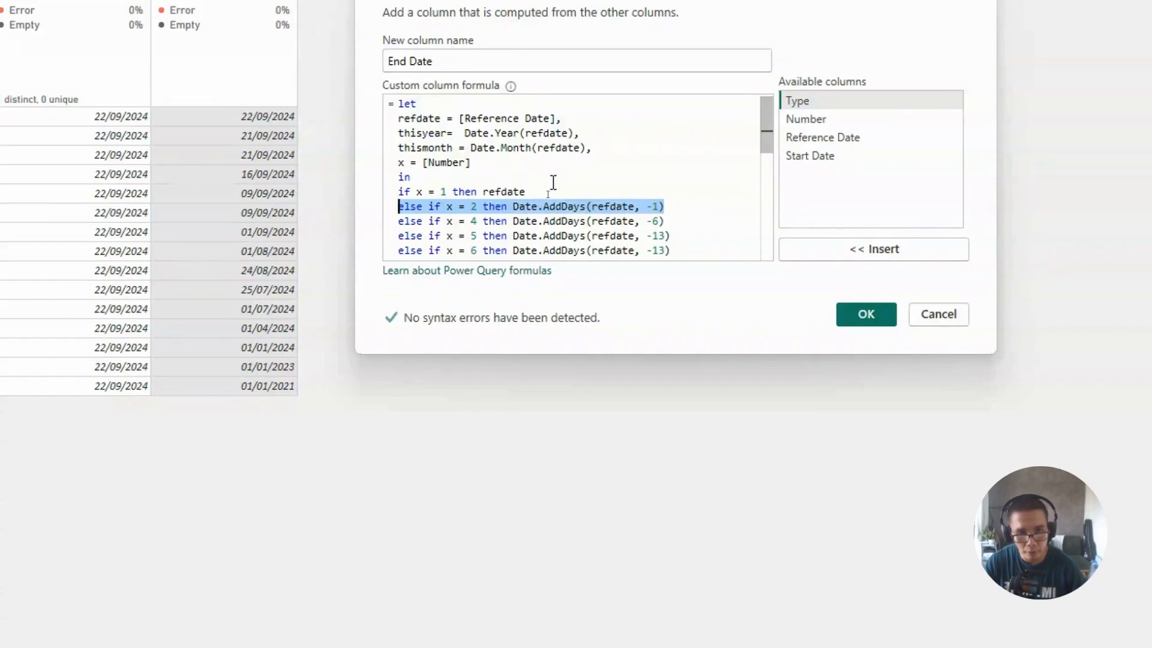
left_click(579, 193)
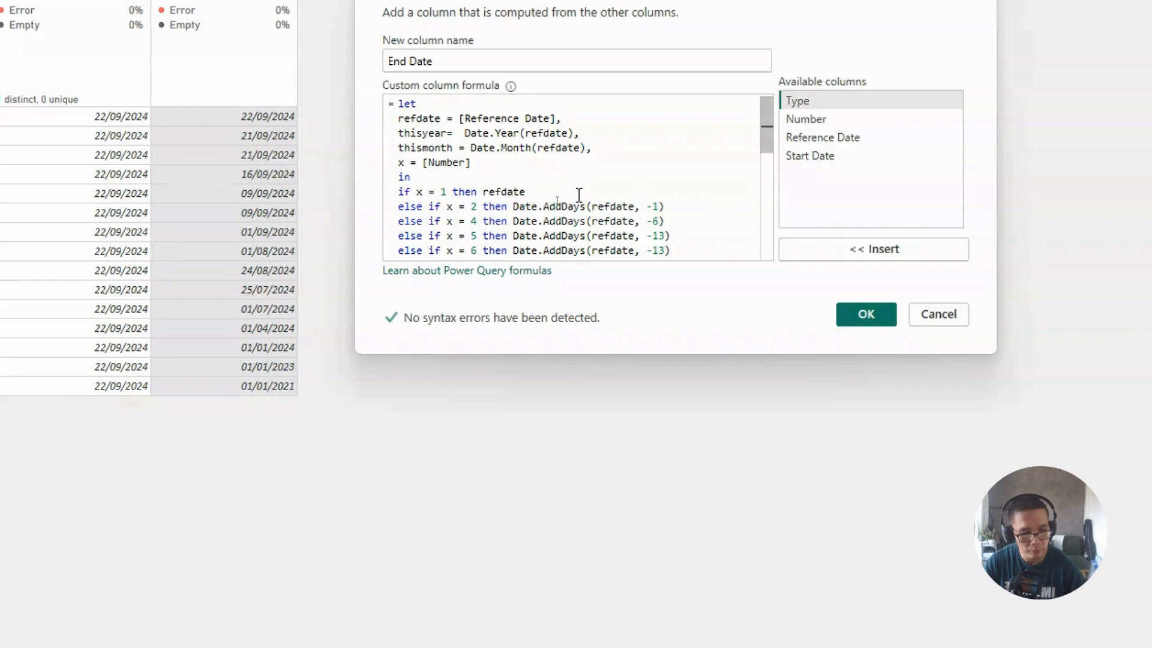
key("shift+Home")
key("ctrl+c")
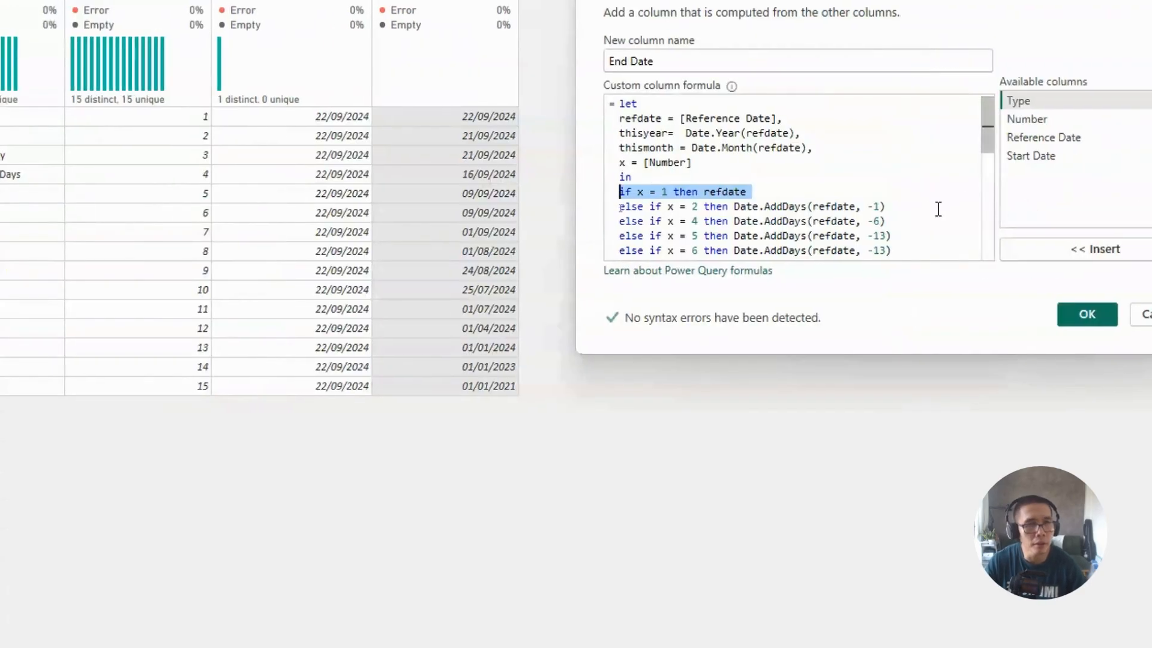
left_click(917, 207)
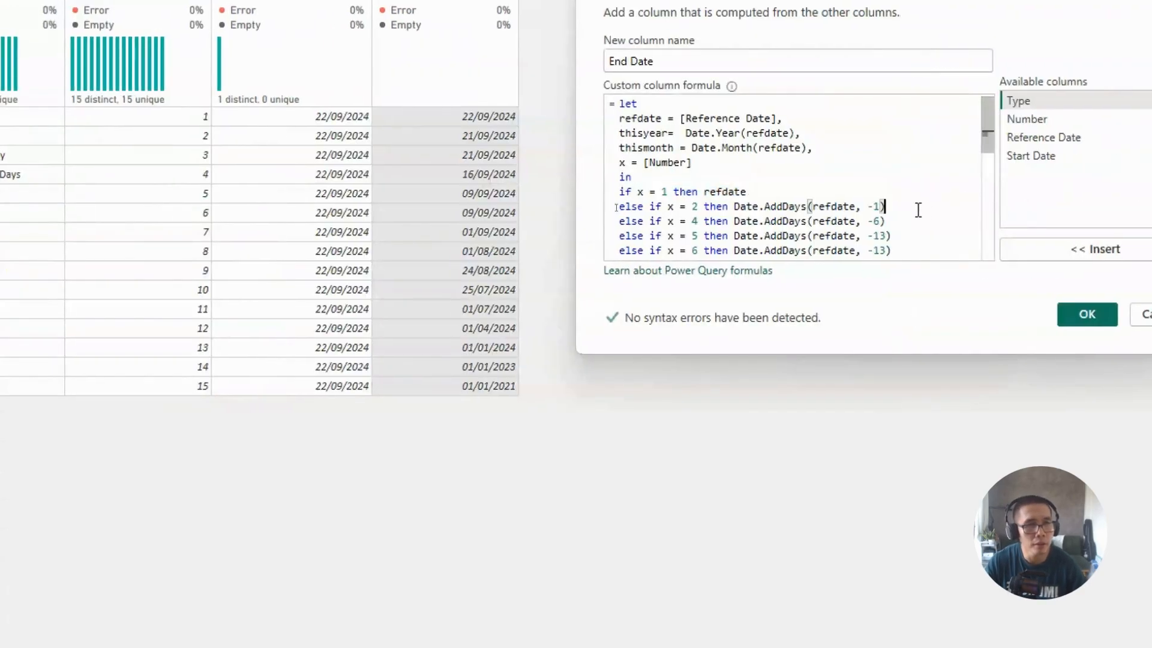
key("Return")
key("ctrl+v")
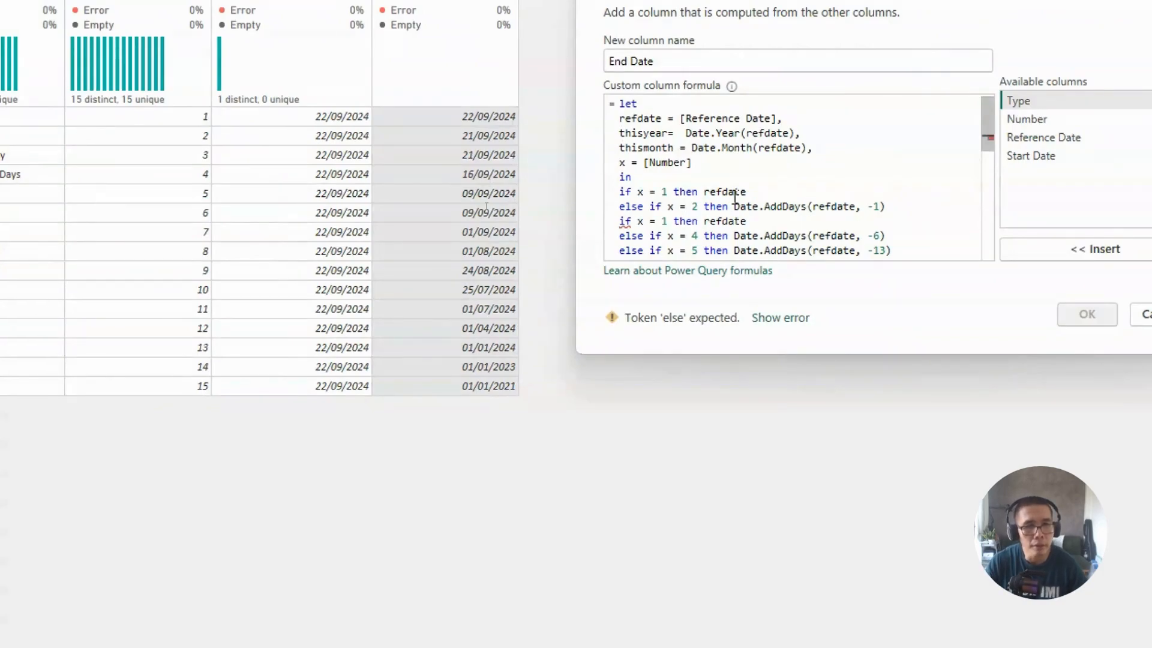
left_click(620, 222)
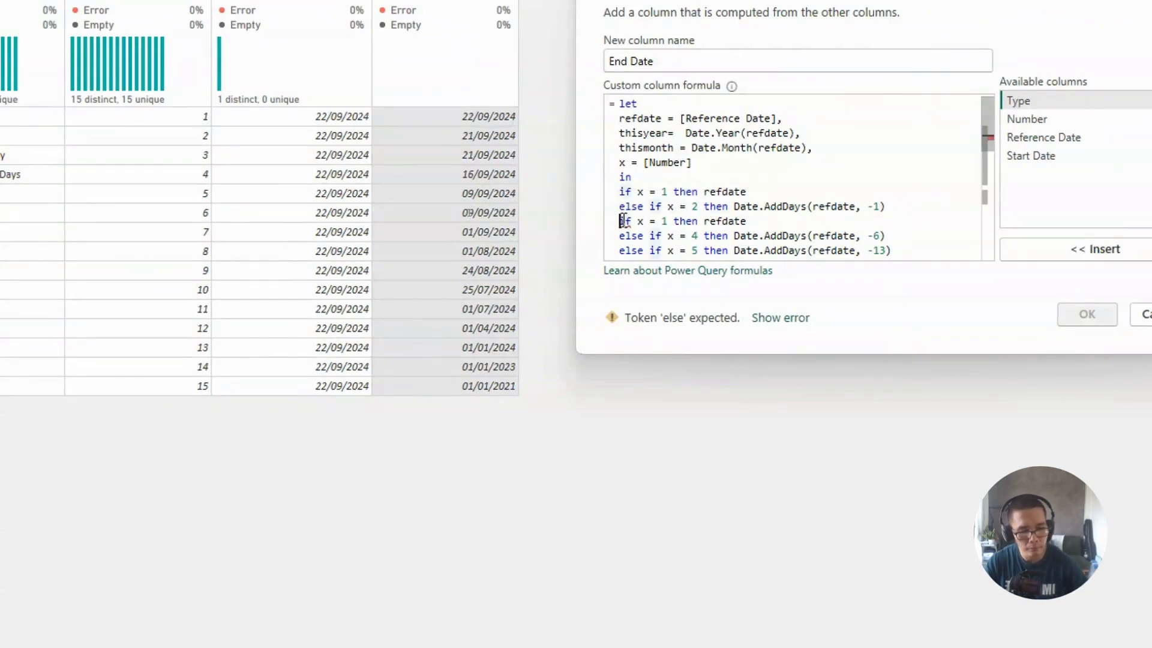
type("else")
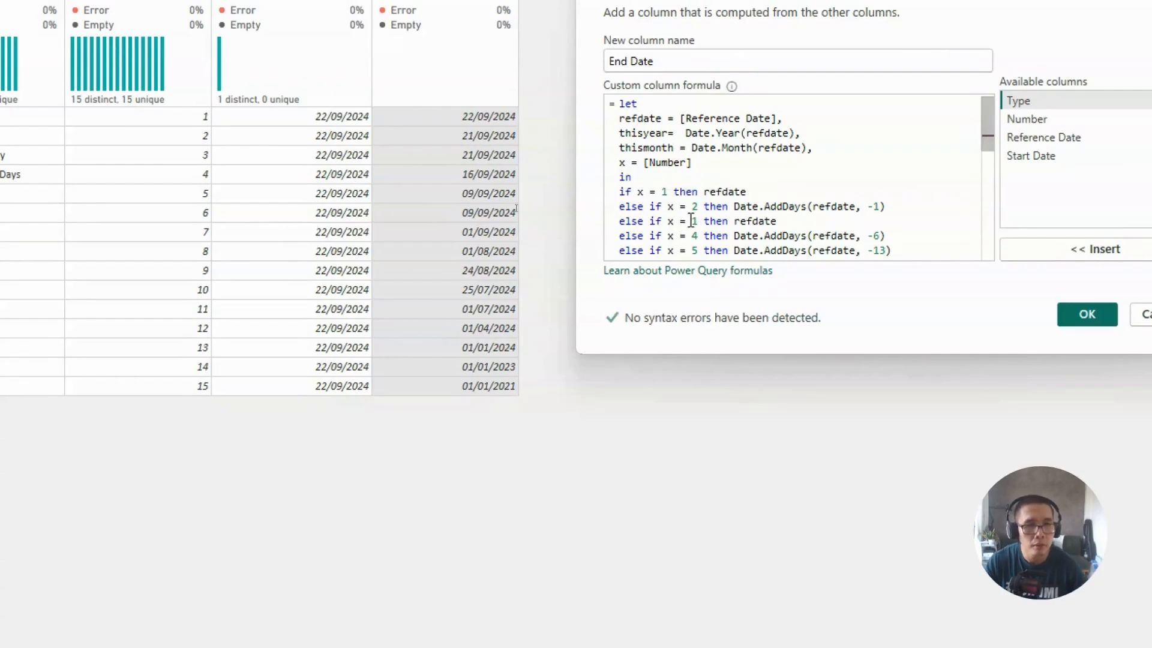
Change the copied refdate branch's condition to x = 3 or x = 4.
key("Down")
key("Left")
key("Left")
key("Left")
key("Left")
key("Left")
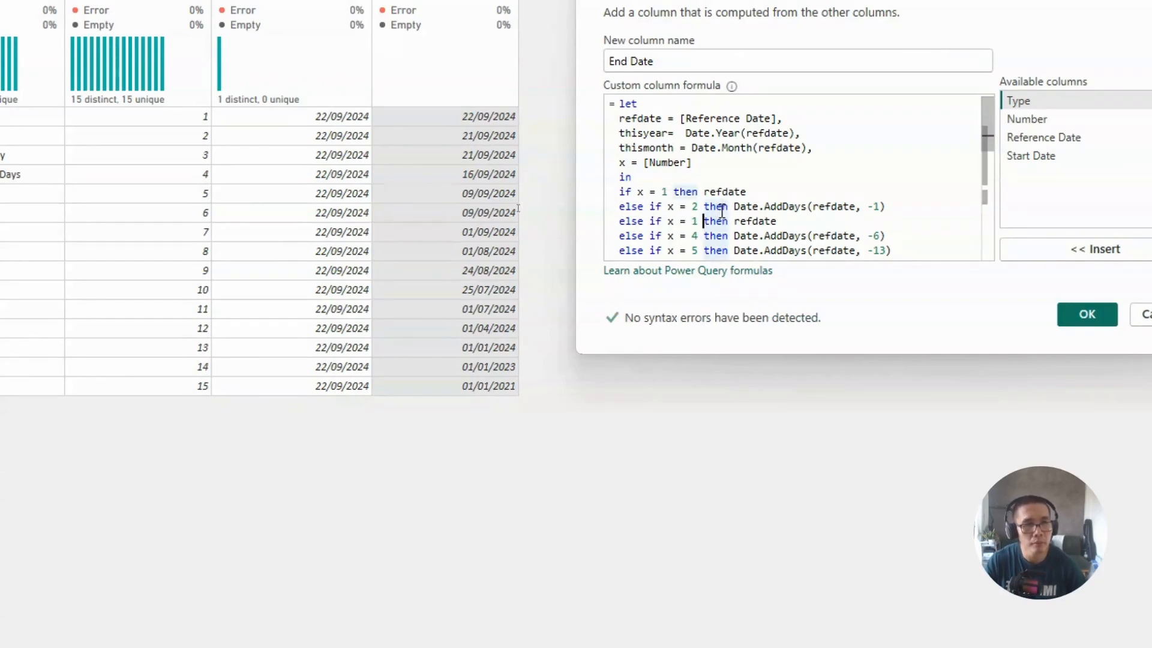
key("Delete")
type("3")
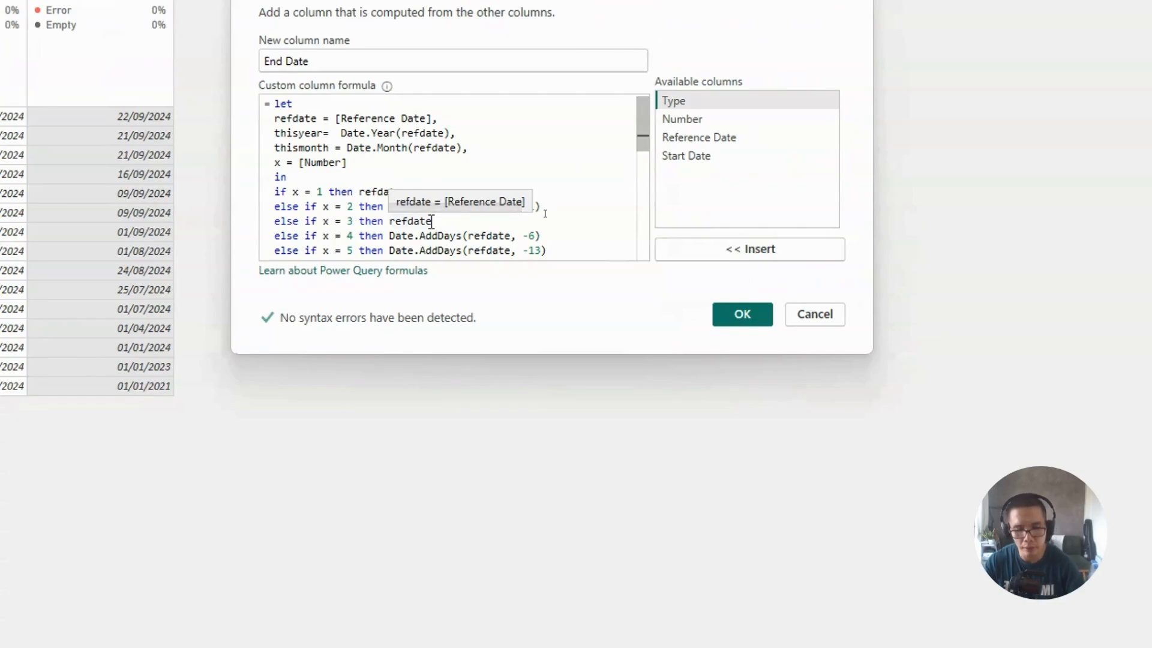
type("or x = 4")
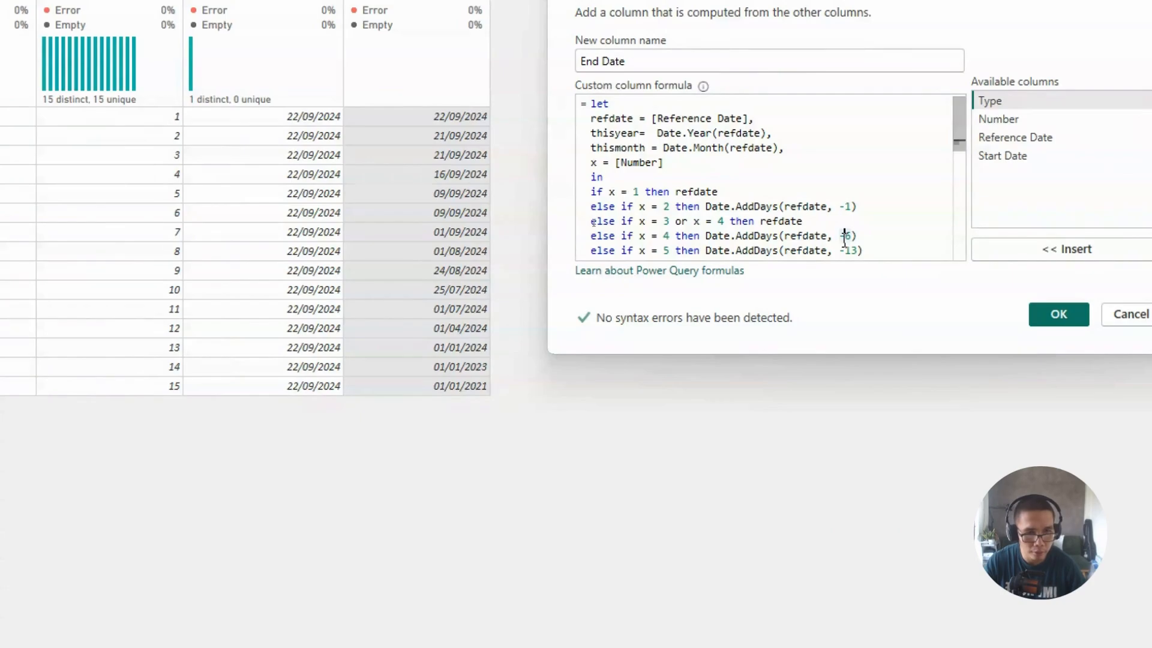
Change the old x = 4 AddDays branch to x = 5 with an offset of -7 days.
left_click(845, 236)
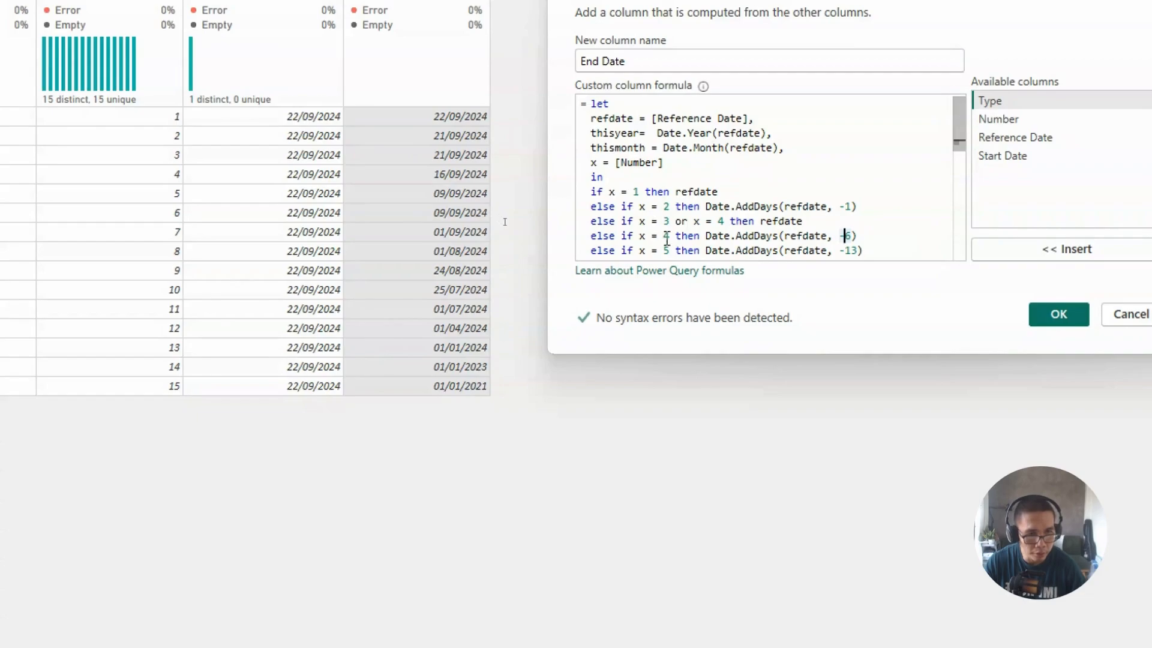
left_click(665, 236)
type("5")
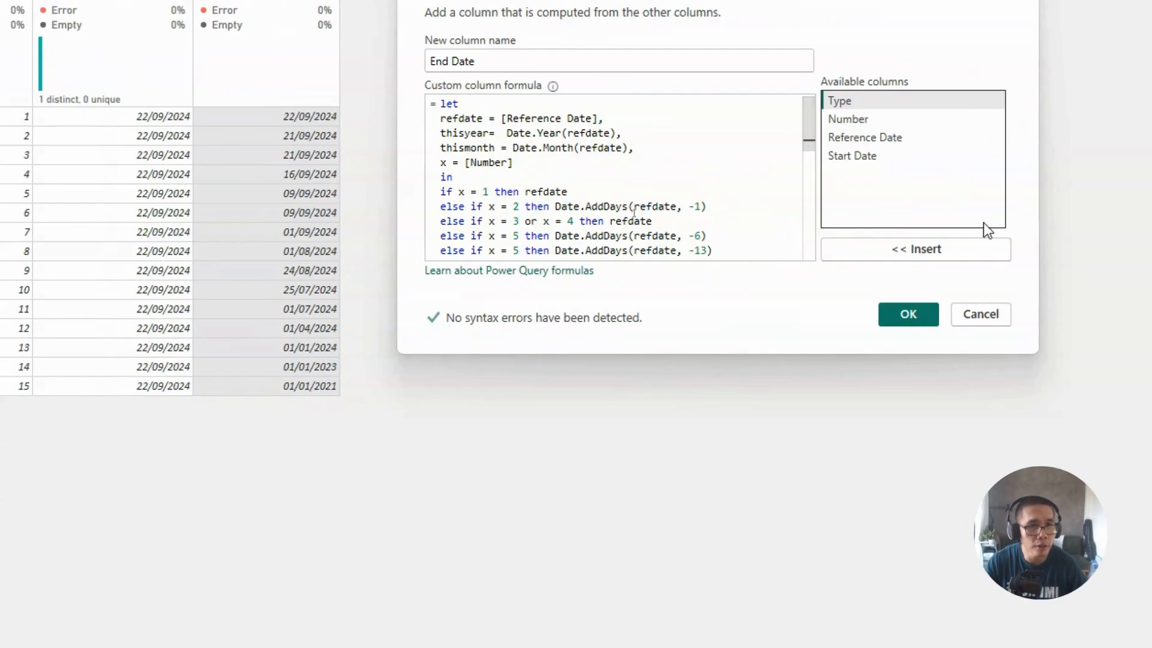
double_click(696, 236)
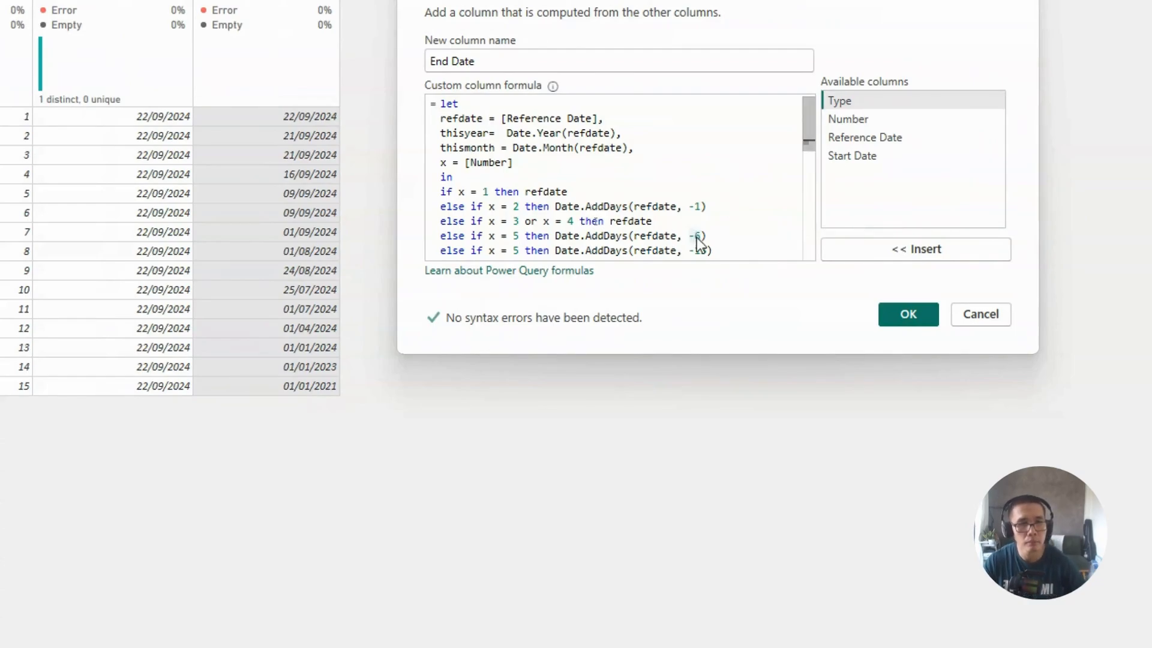
type("7")
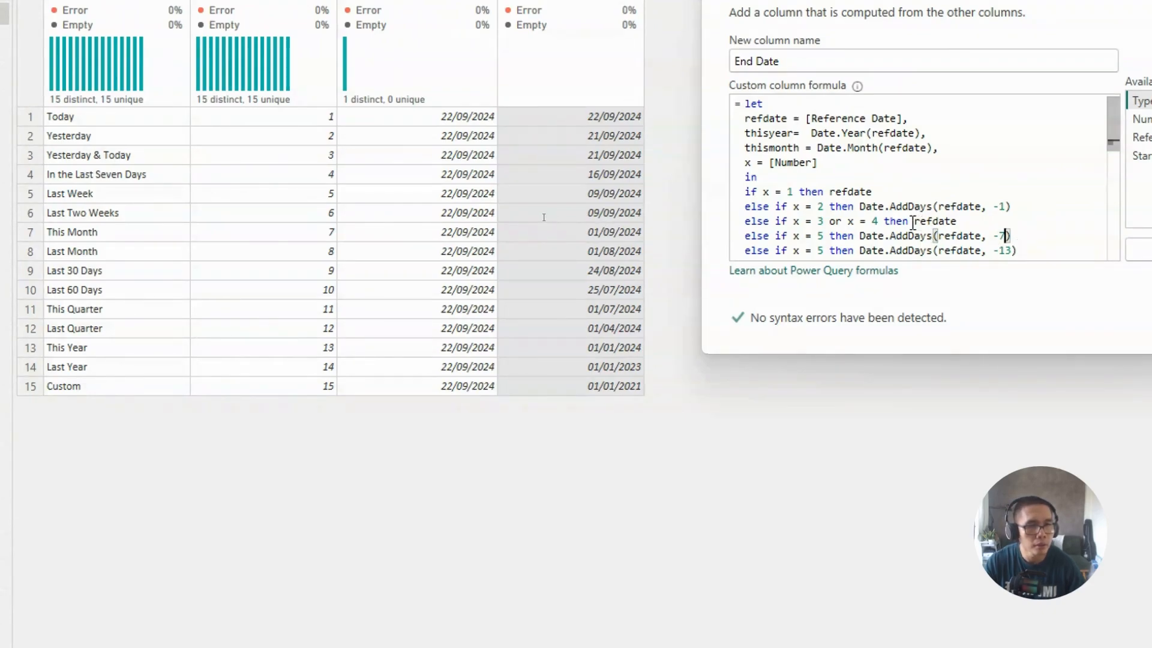
Add or x = 6 to the refdate branch that covers x = 3 and x = 4.
left_click(886, 220)
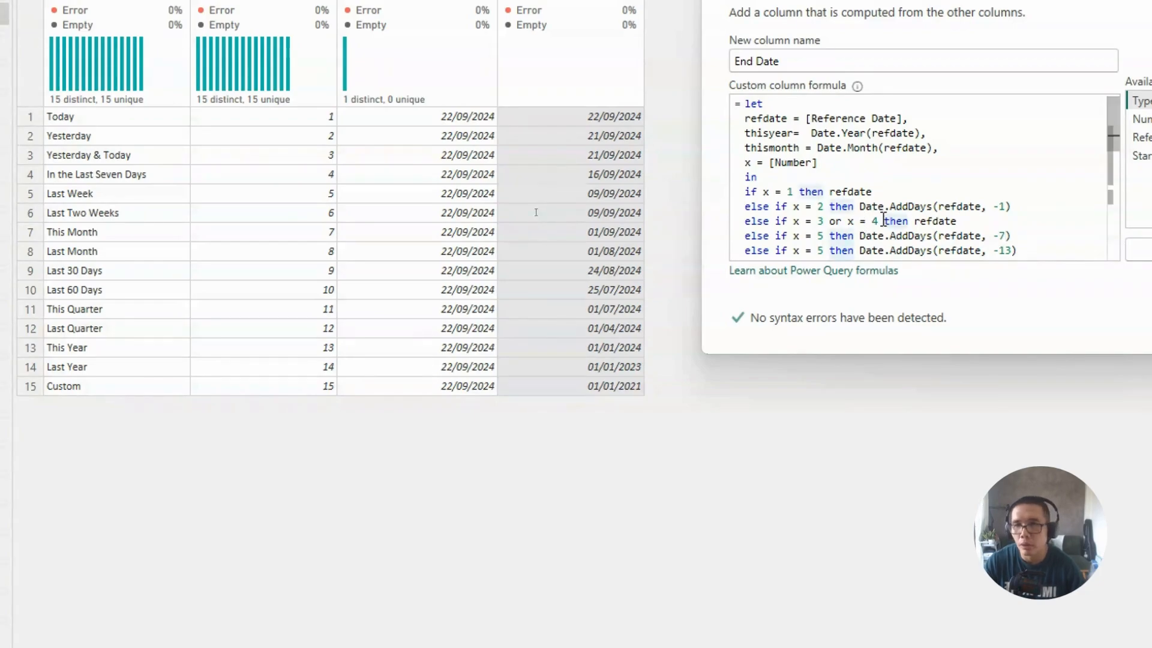
type("or x =")
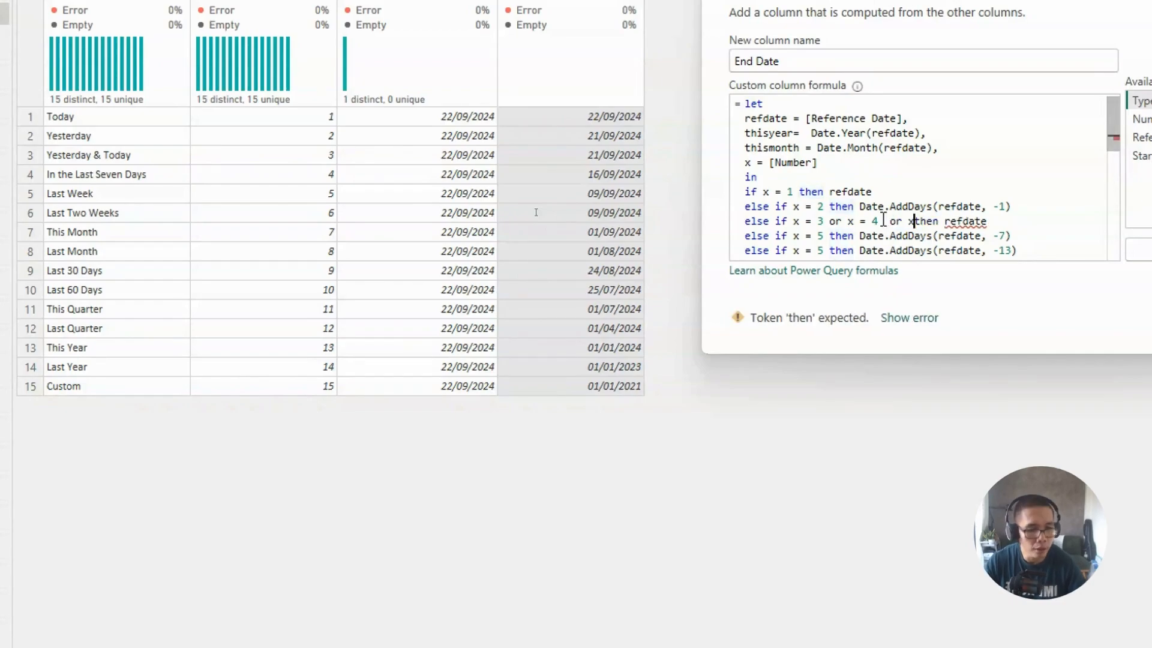
type(" 6")
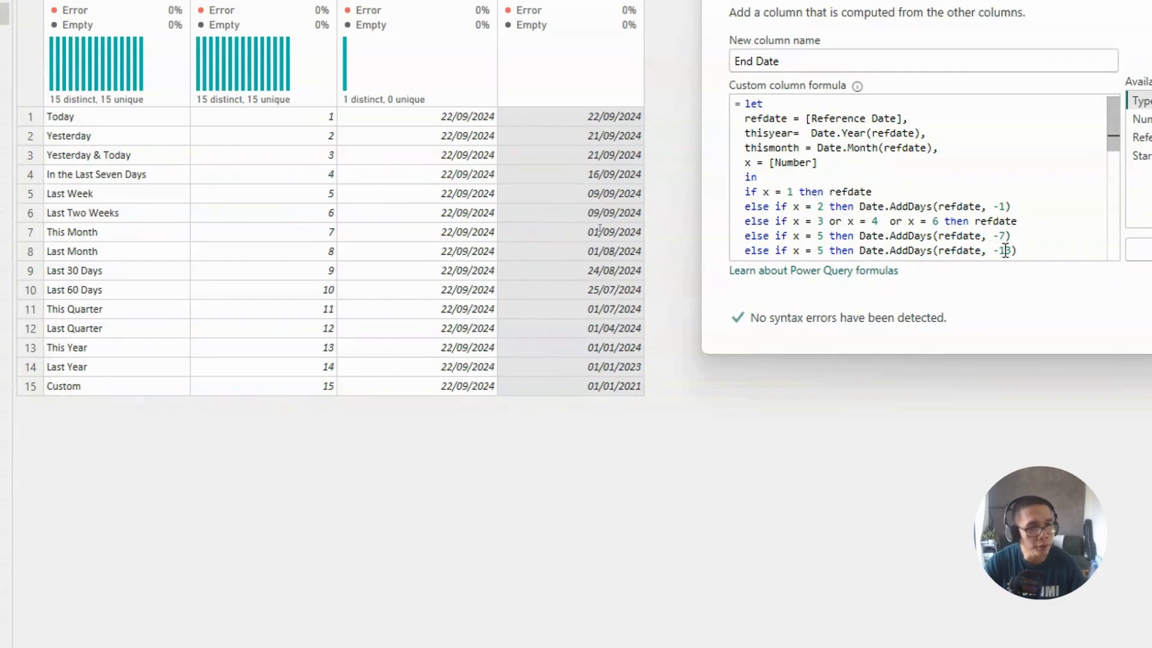
Delete the leftover x = 5 and x = 6 branches that use AddDays with an offset of -13.
left_click(1029, 250)
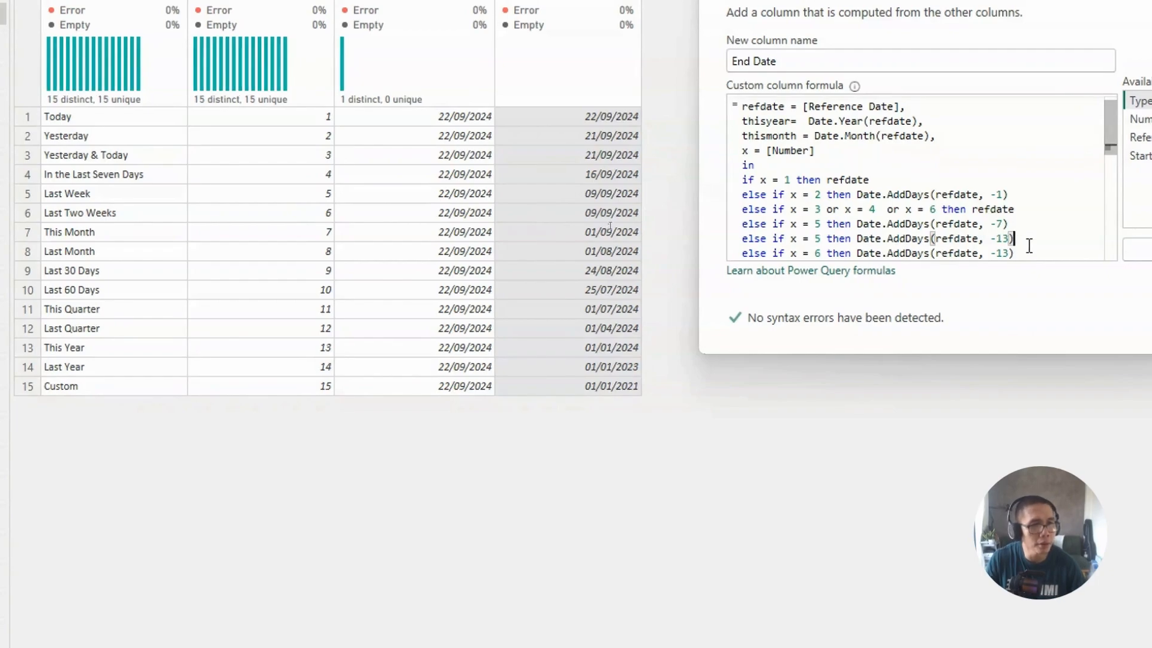
key("shift+Home")
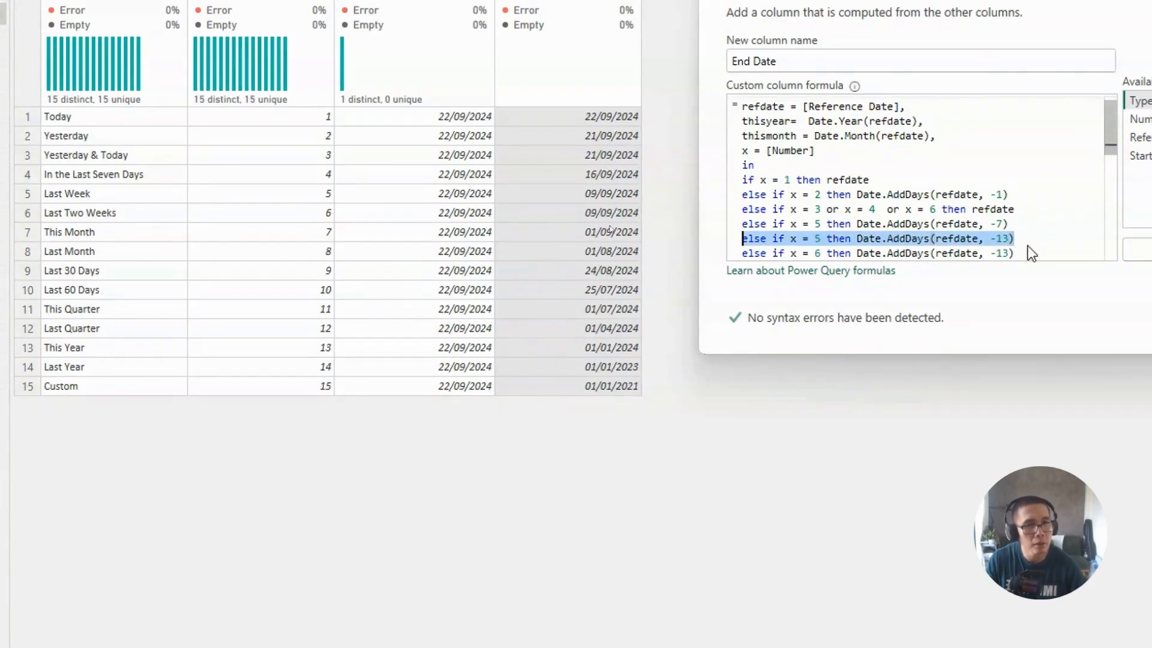
key("BackSpace")
key("Down")
key("shift+End")
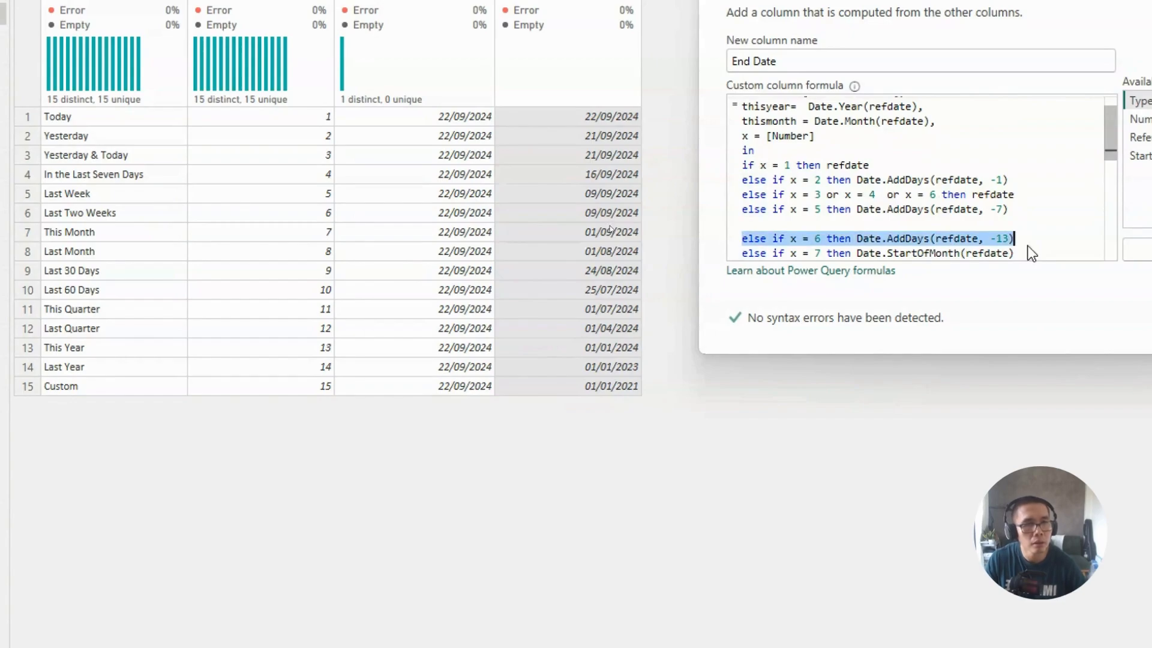
key("BackSpace")
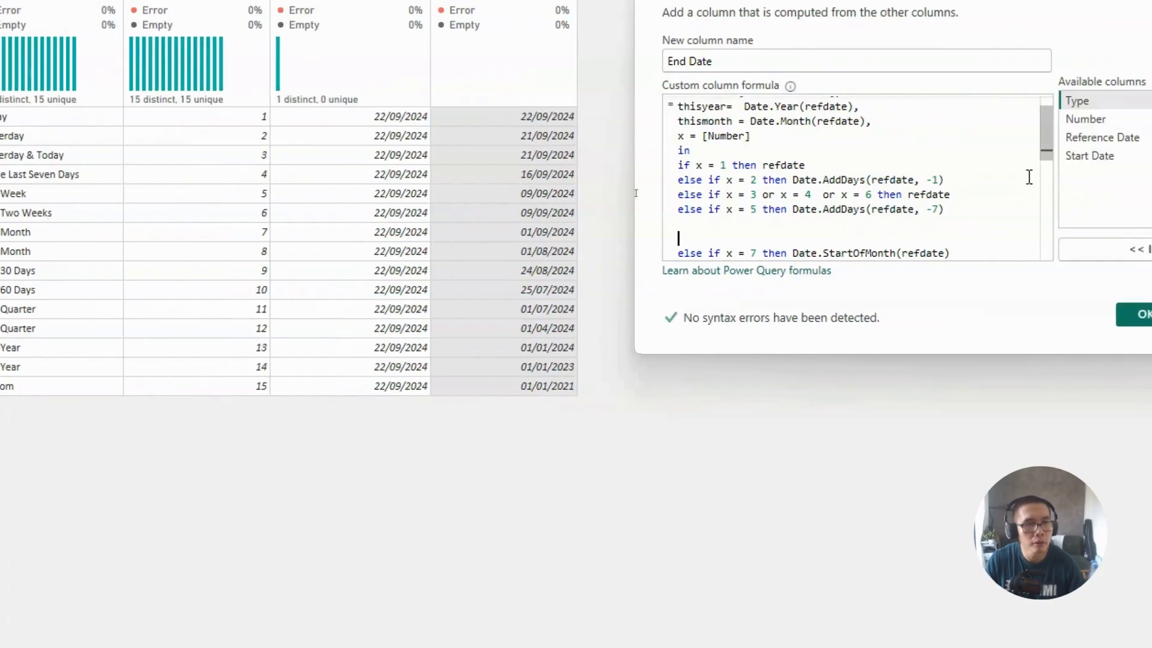
Add or x = 7 to the refdate branch and delete the old x = 7 StartOfMonth branch.
left_click(878, 195)
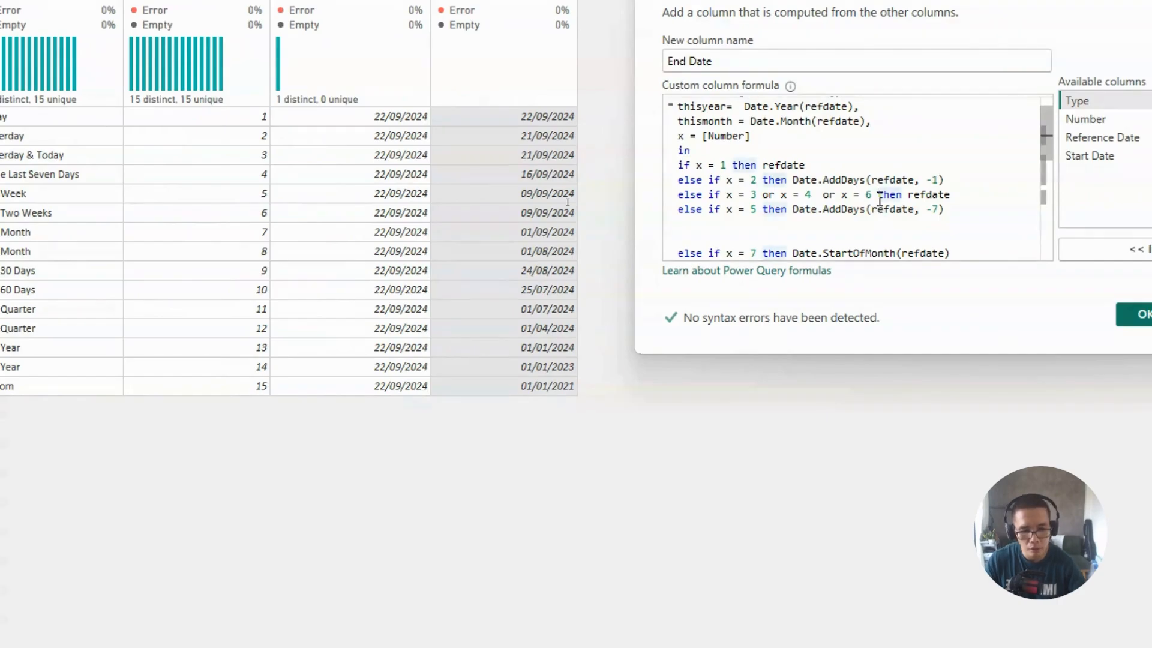
type("or x = 7")
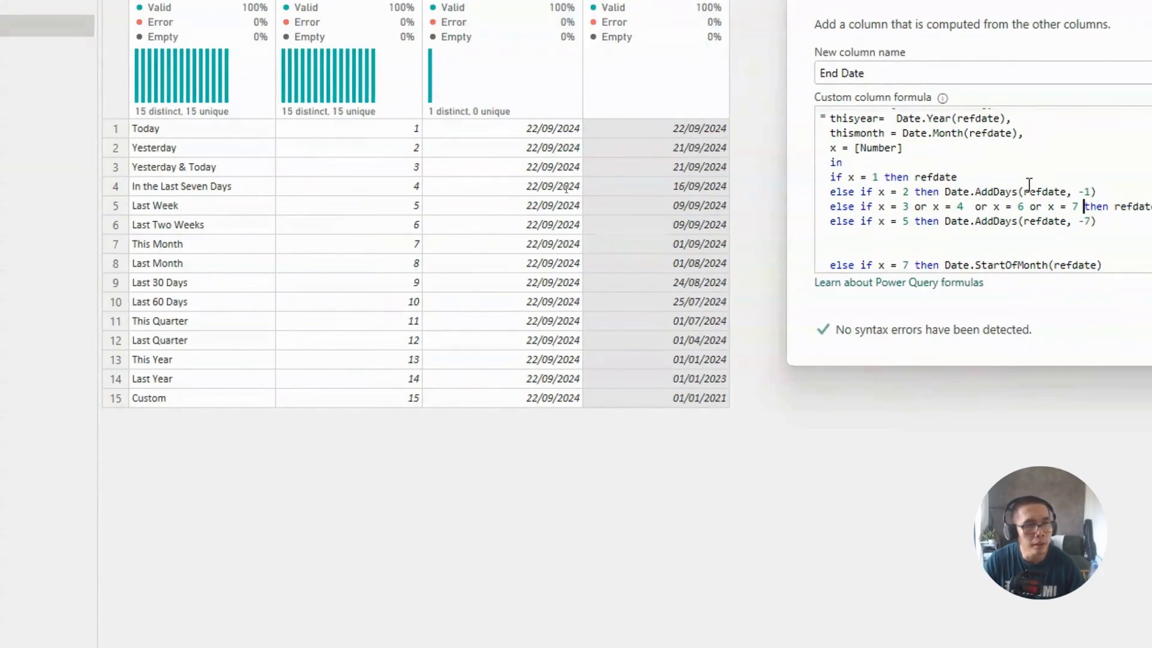
scroll(1029, 192, "down", 1)
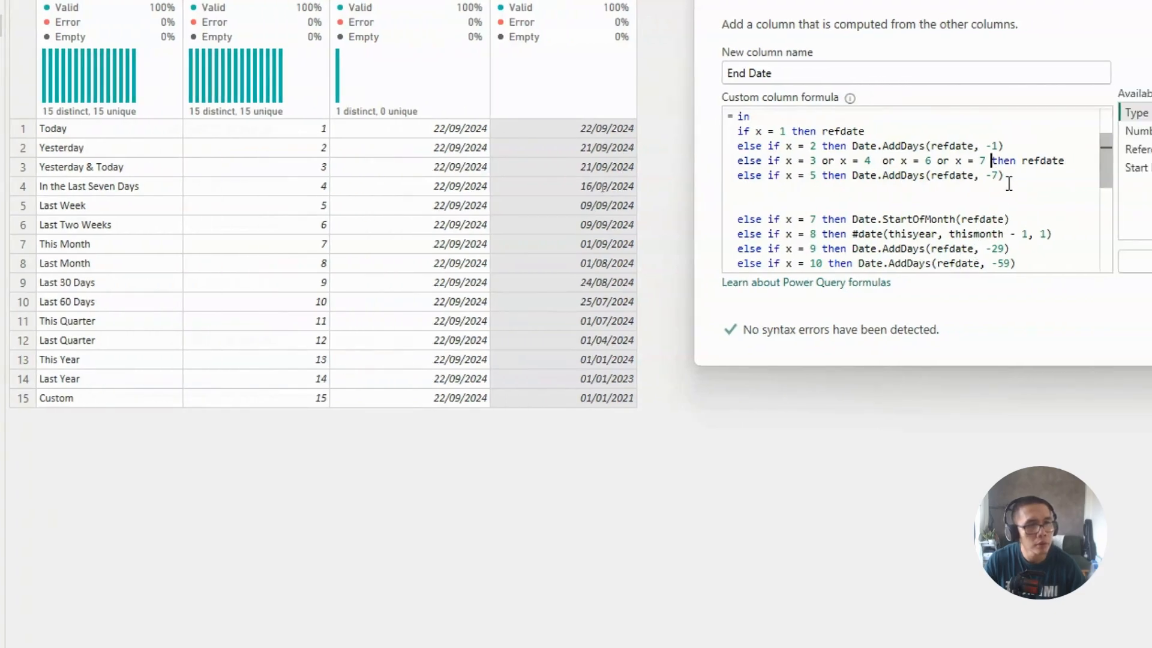
left_click(1035, 217)
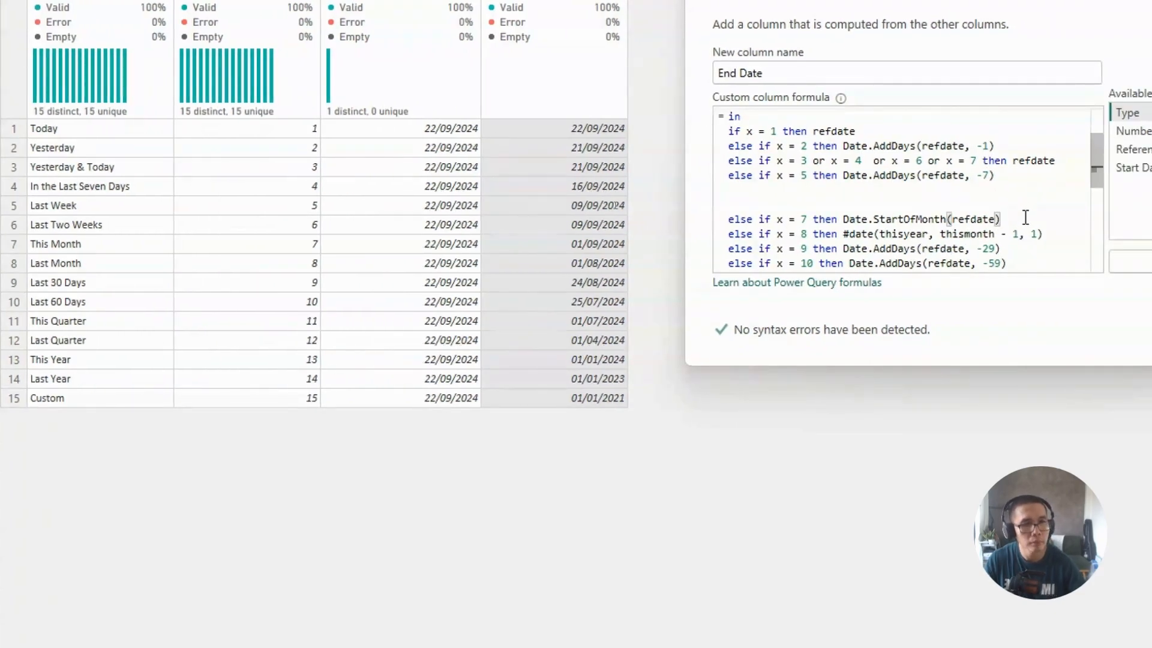
key("shift+Home")
key("BackSpace")
Remove the blank lines between the x = 5 and x = 8 branches.
key("Up")
key("Up")
key("shift+Down")
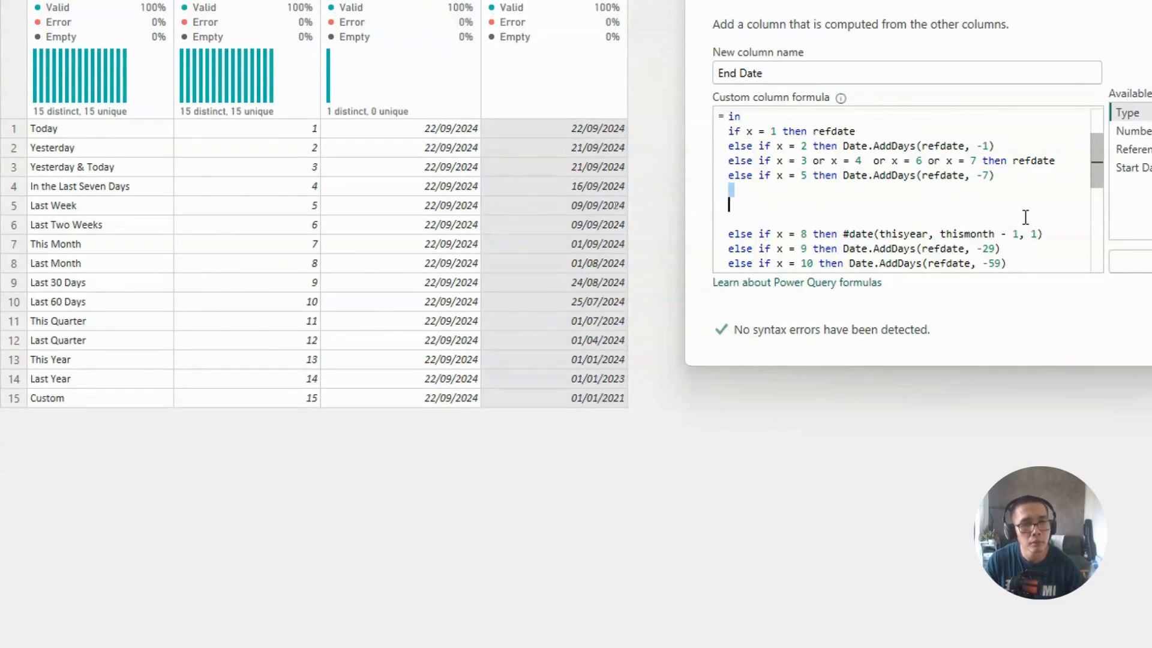
key("shift+Down")
key("BackSpace")
key("BackSpace")
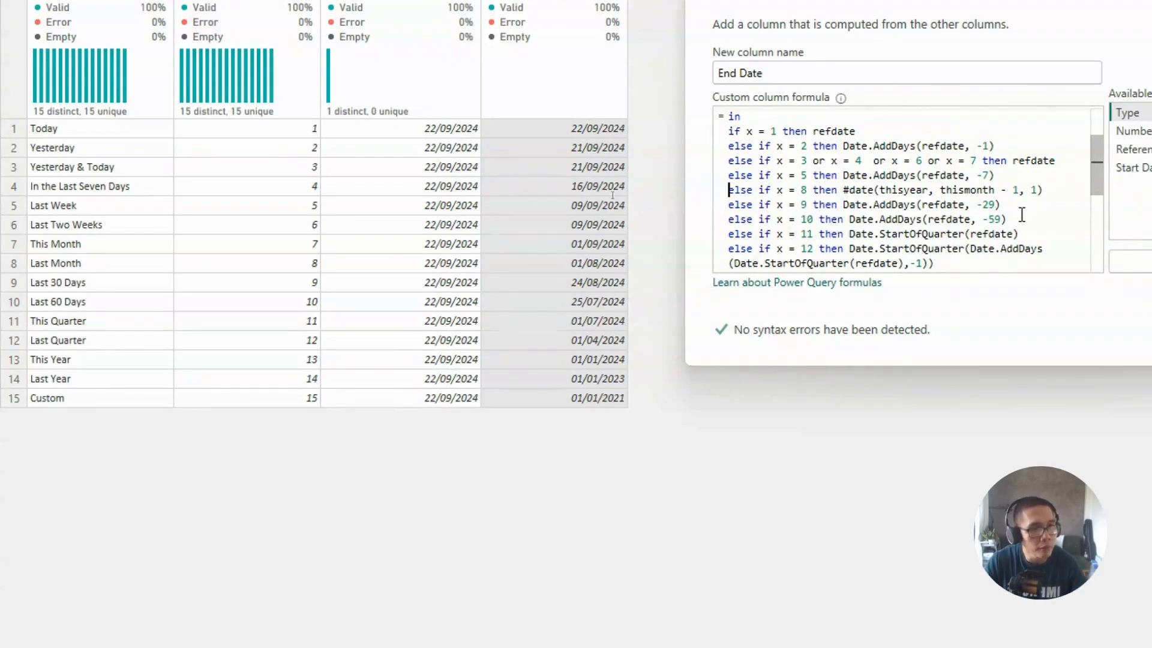
Wrap the #date expression of the x = 8 branch in Date.EndOfMonth.
left_click(1053, 189)
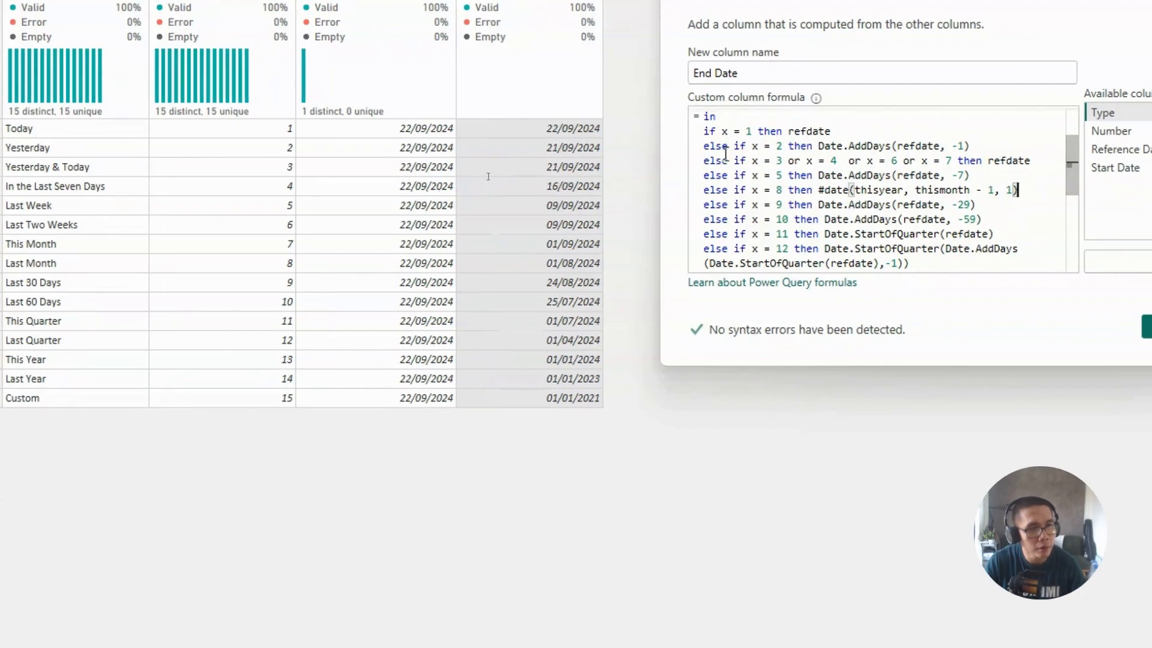
left_click(820, 196)
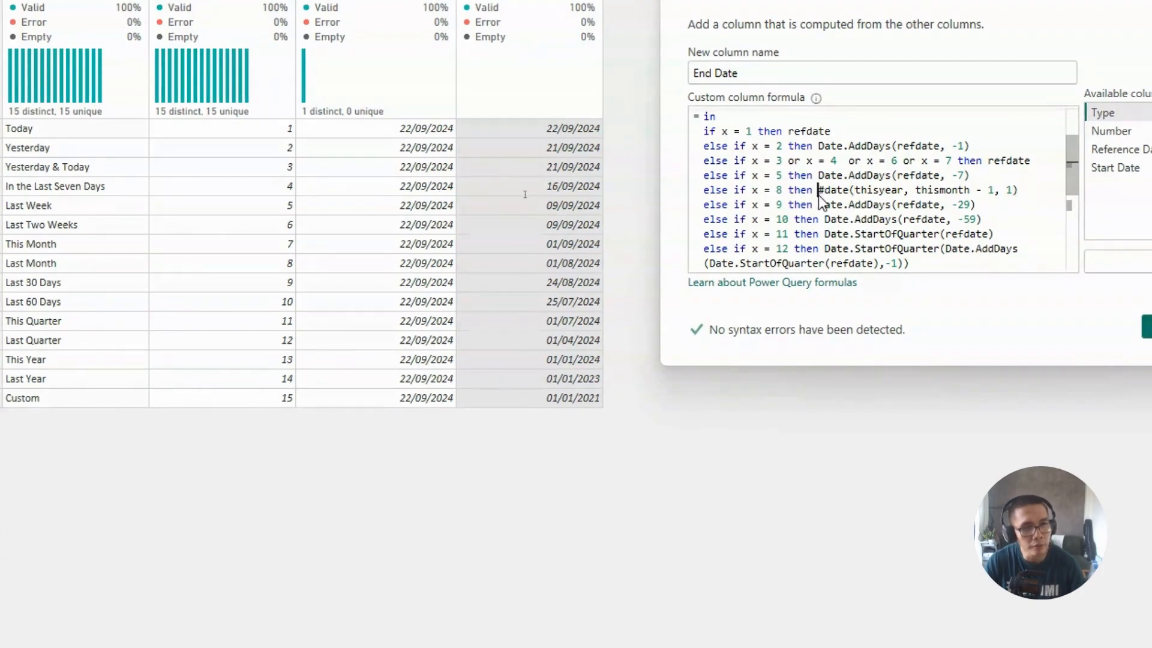
type("Date")
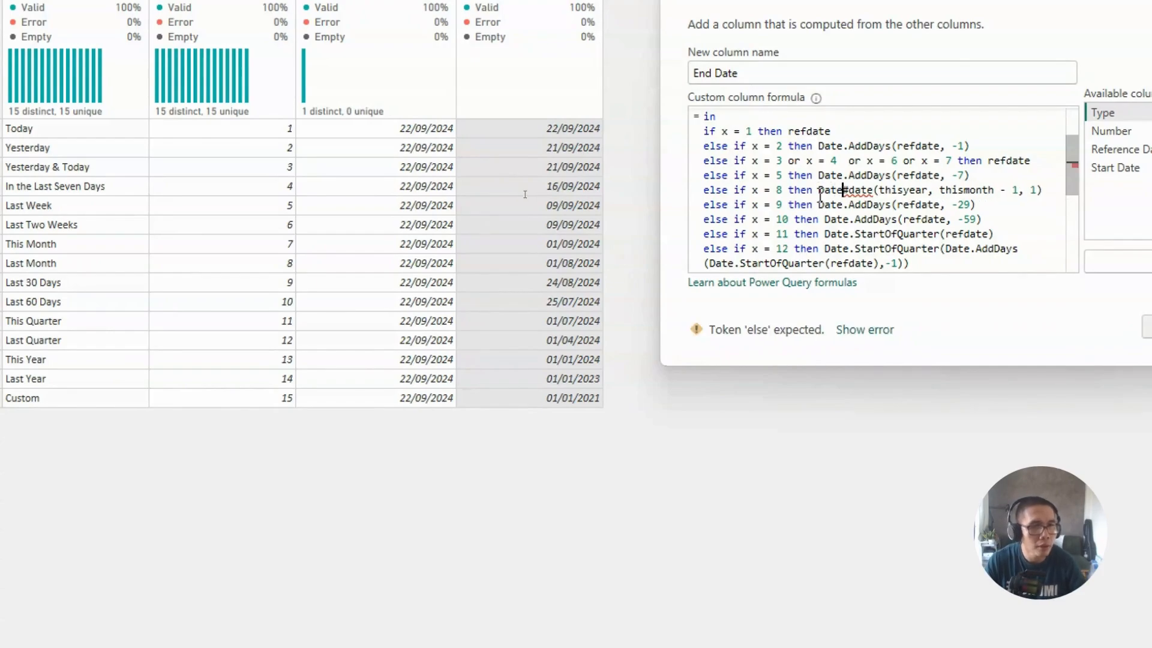
type(".En")
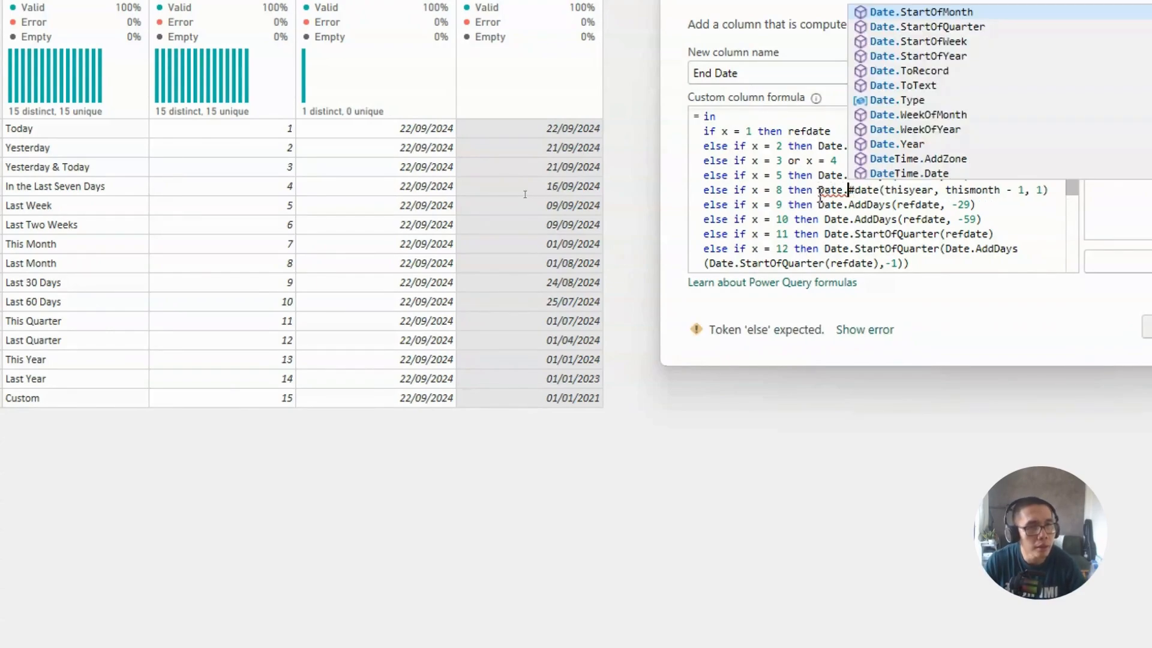
type("d")
key("BackSpace")
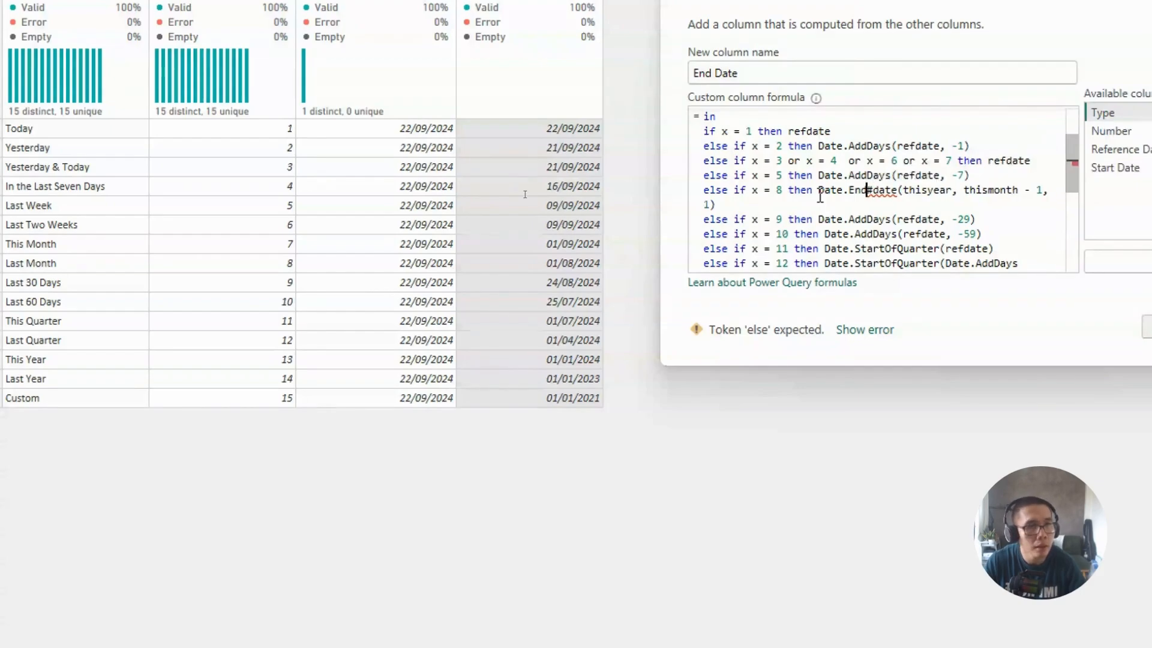
type("OfMonth")
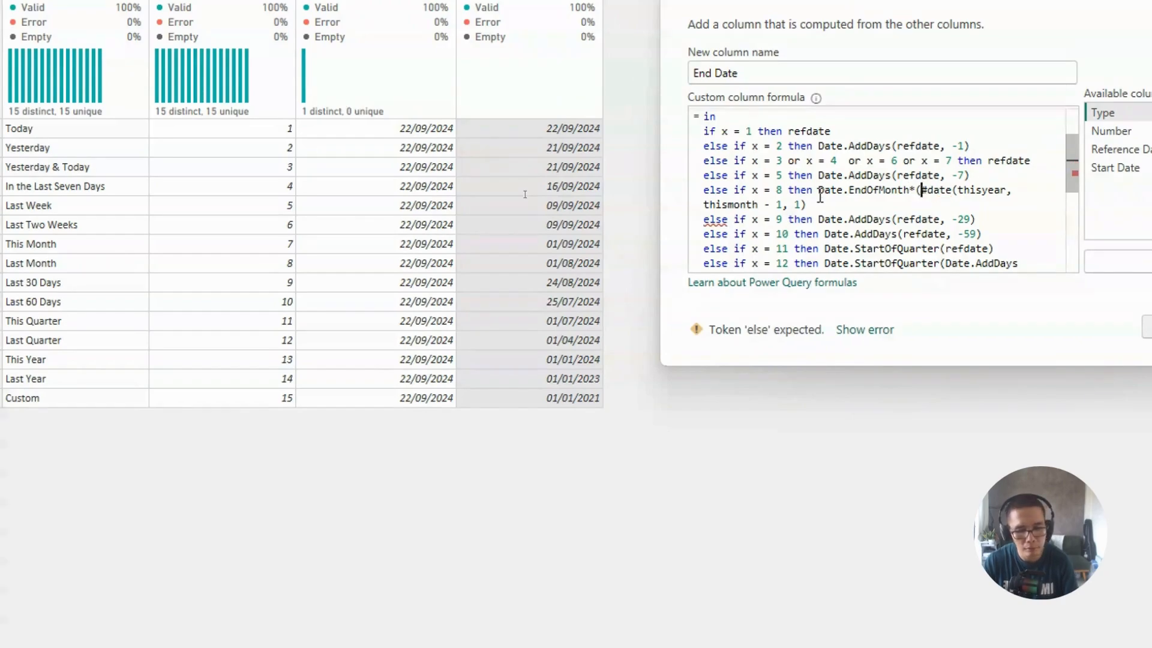
type("(")
left_click(877, 203)
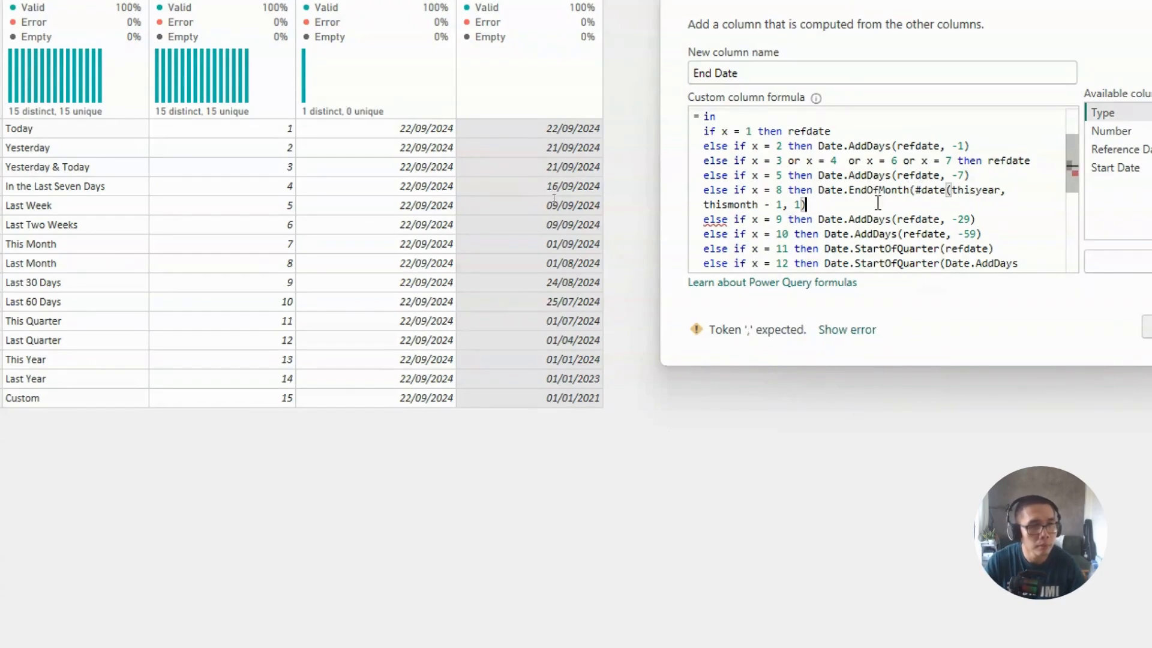
type(")")
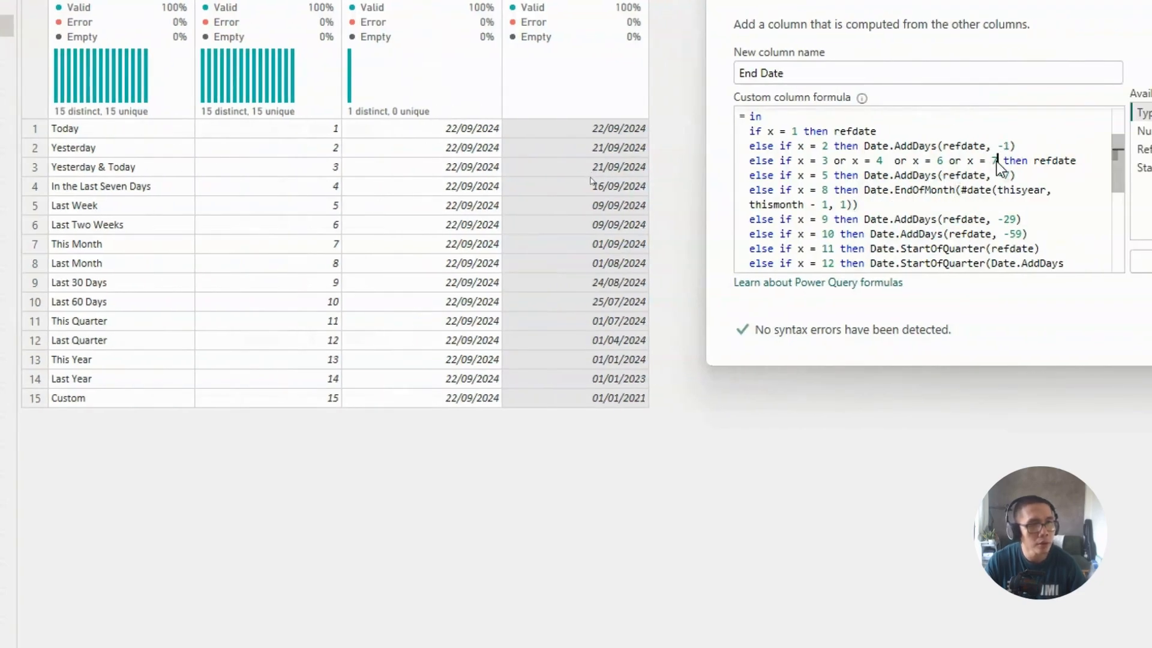
Add or x = 9 to the condition of the refdate branch, after x = 7.
left_click(996, 161)
type("or x")
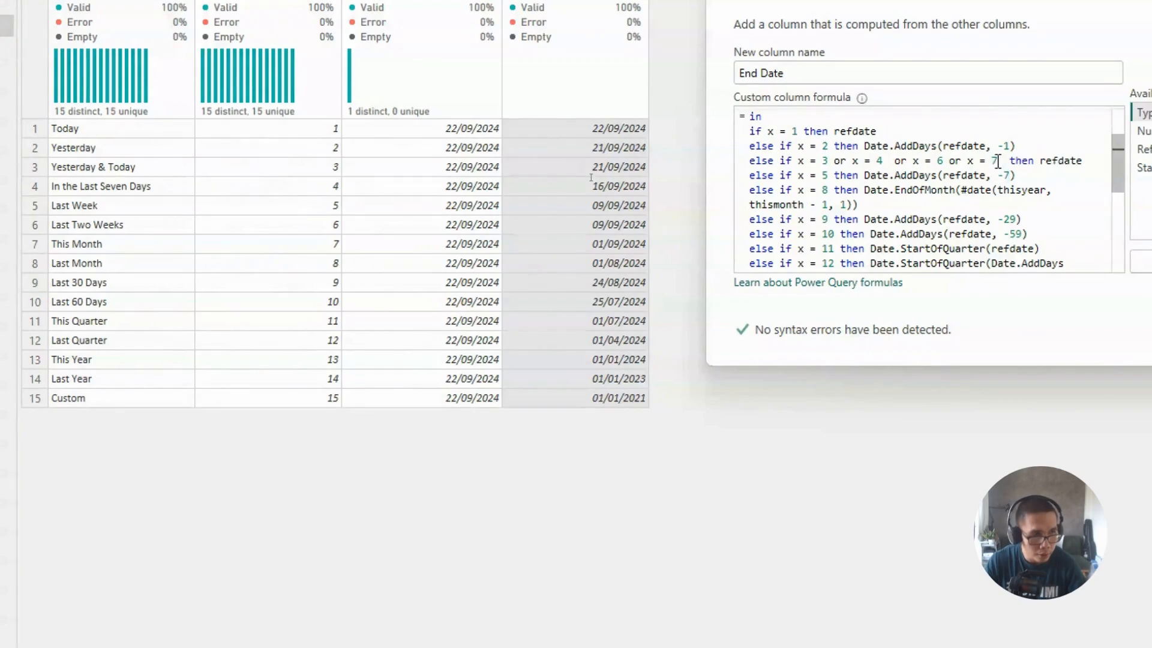
key("BackSpace")
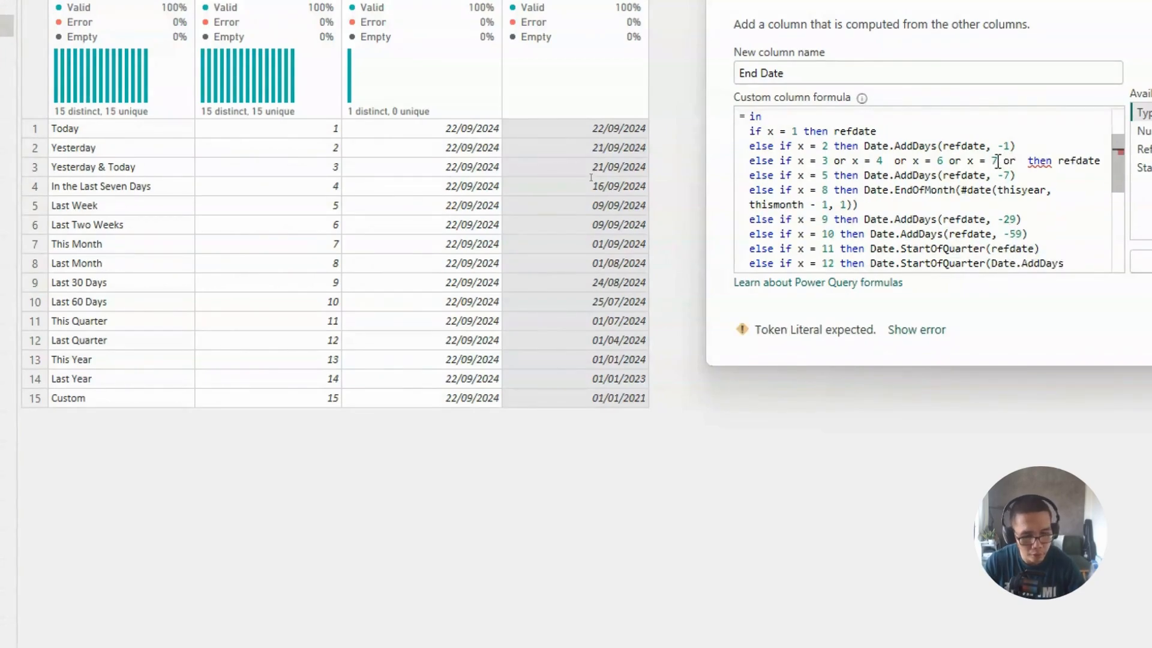
type("=9")
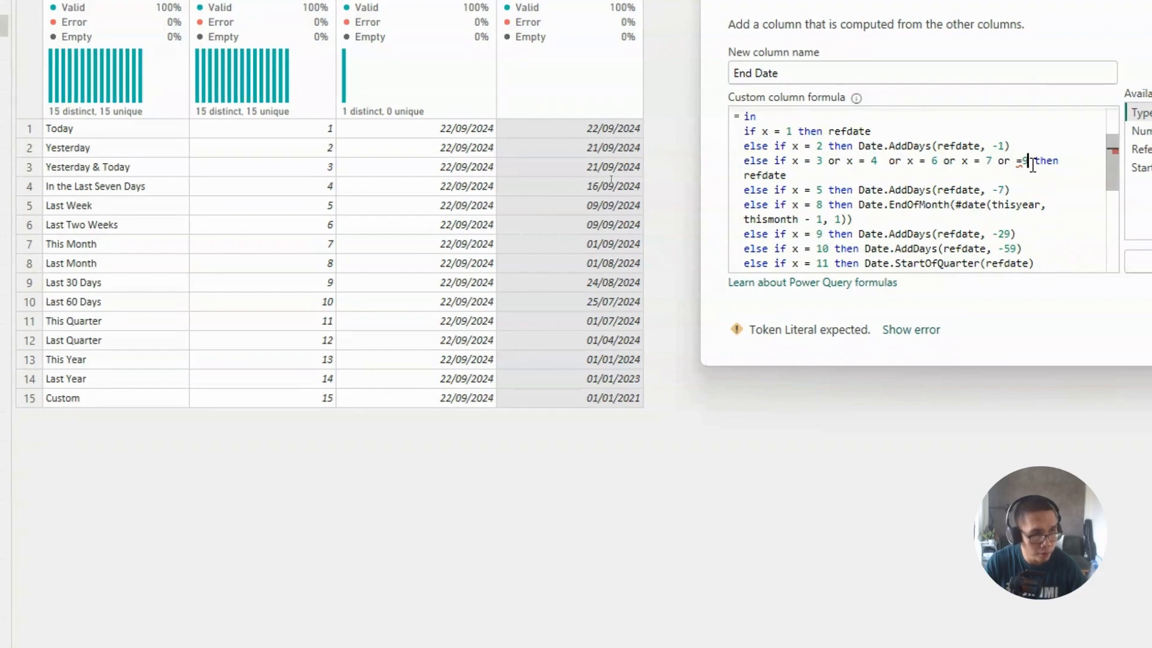
key("Left")
key("Left")
key("Left")
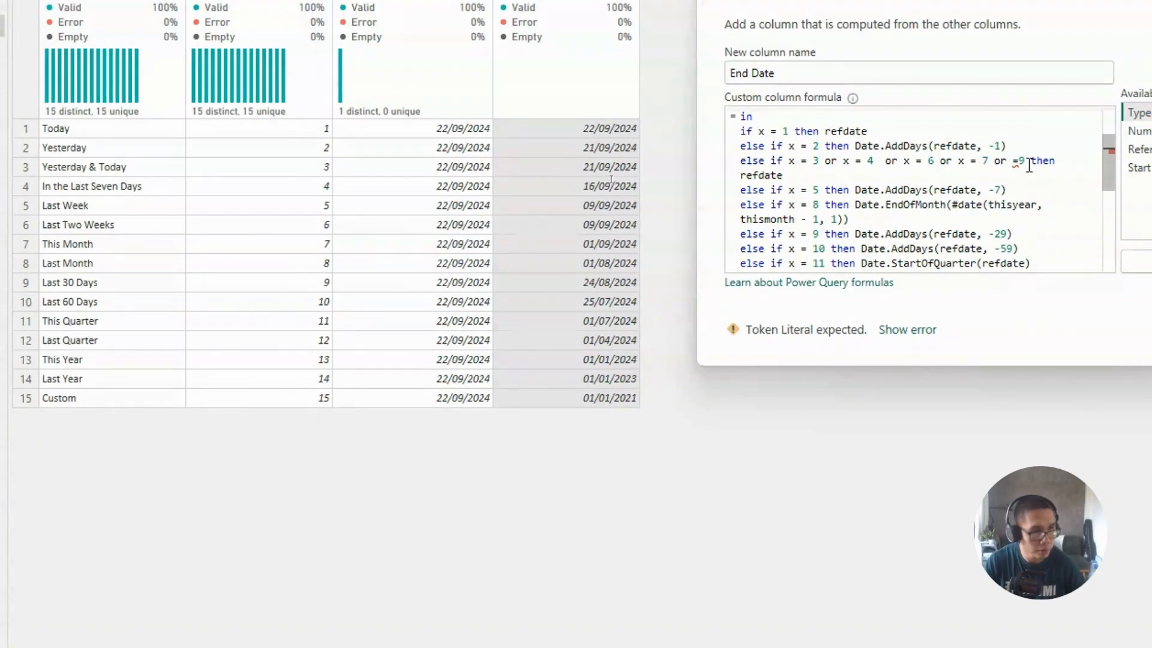
key("BackSpace")
key("Right")
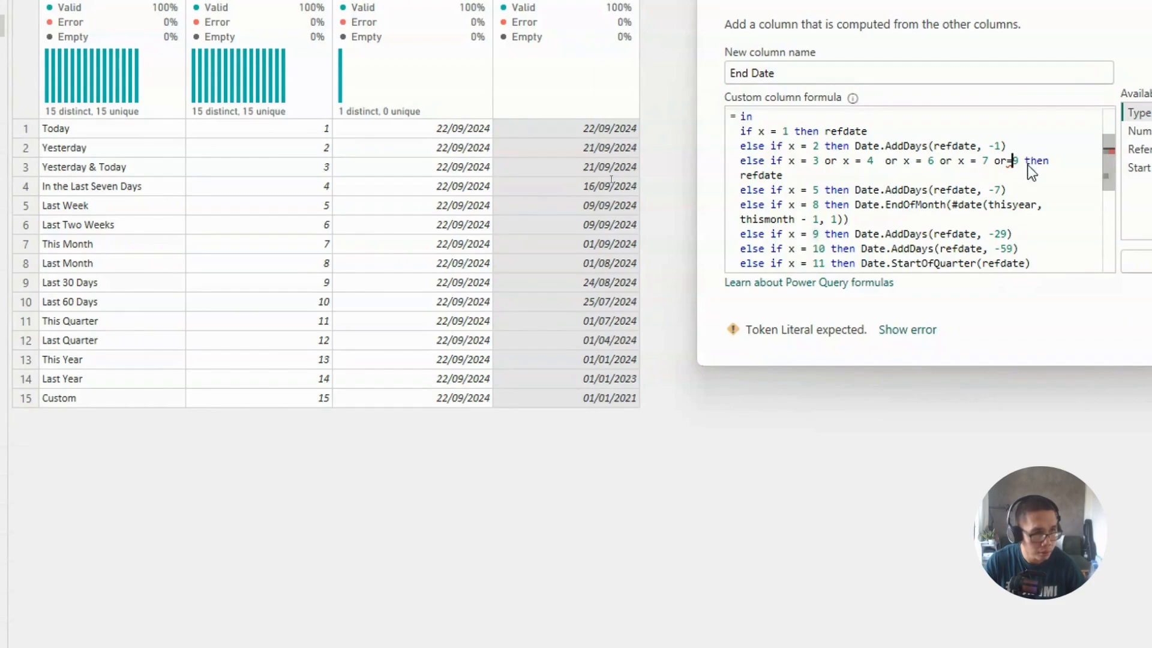
key("Left")
key("Left")
type("x")
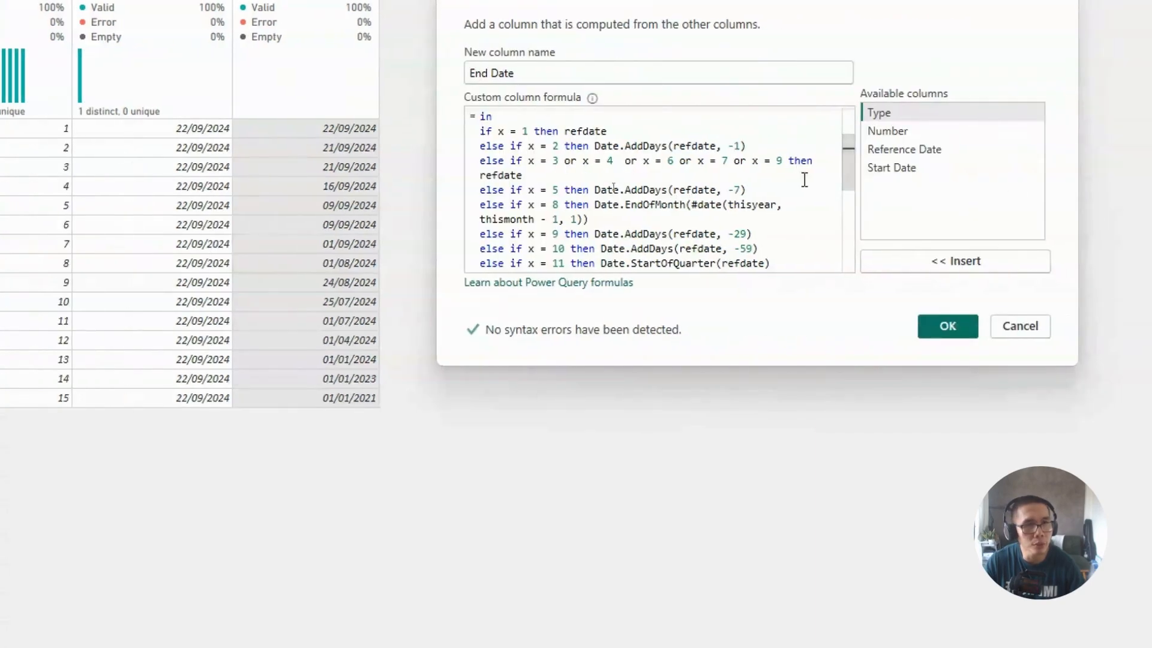
Extend the refdate branch's condition with or x = 10 and or x = 11, reusing a copy of the x = 9 condition.
left_click_drag(734, 160, 788, 161)
key("ctrl+c")
left_click(788, 160)
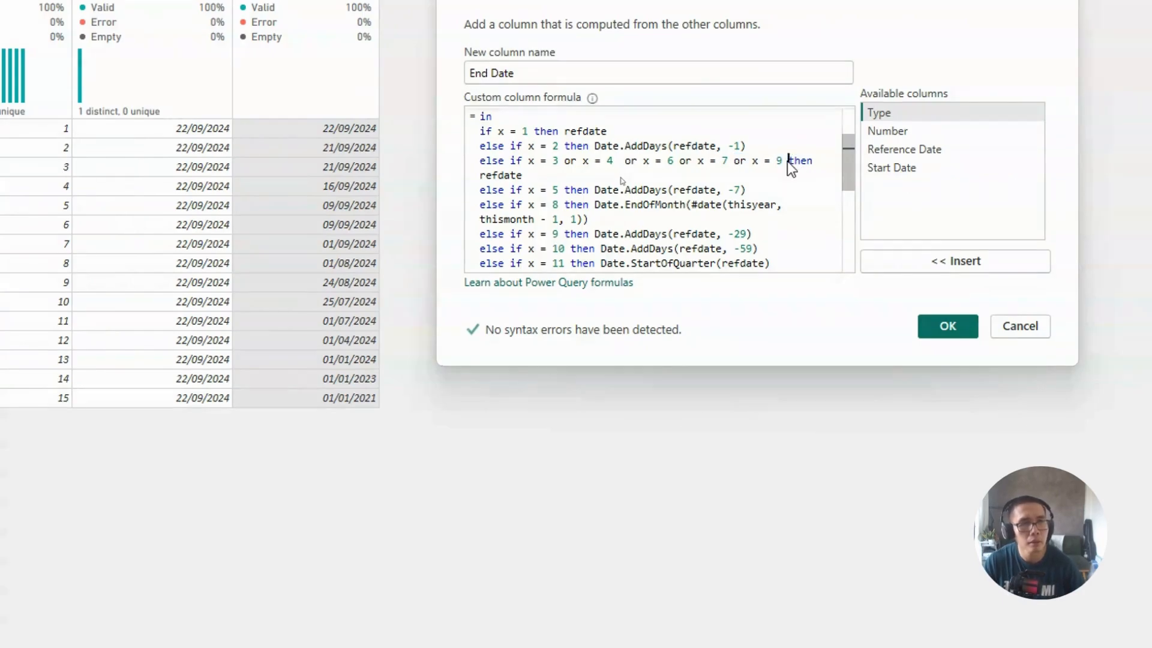
key("ctrl+v")
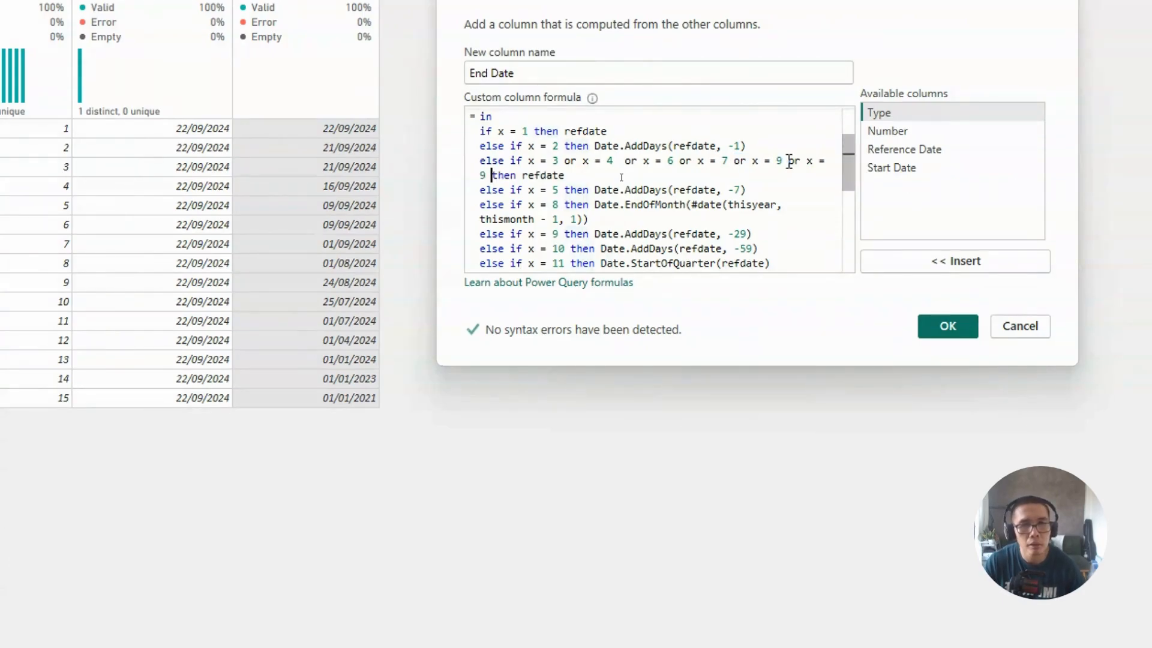
key("BackSpace")
key("BackSpace")
type("10")
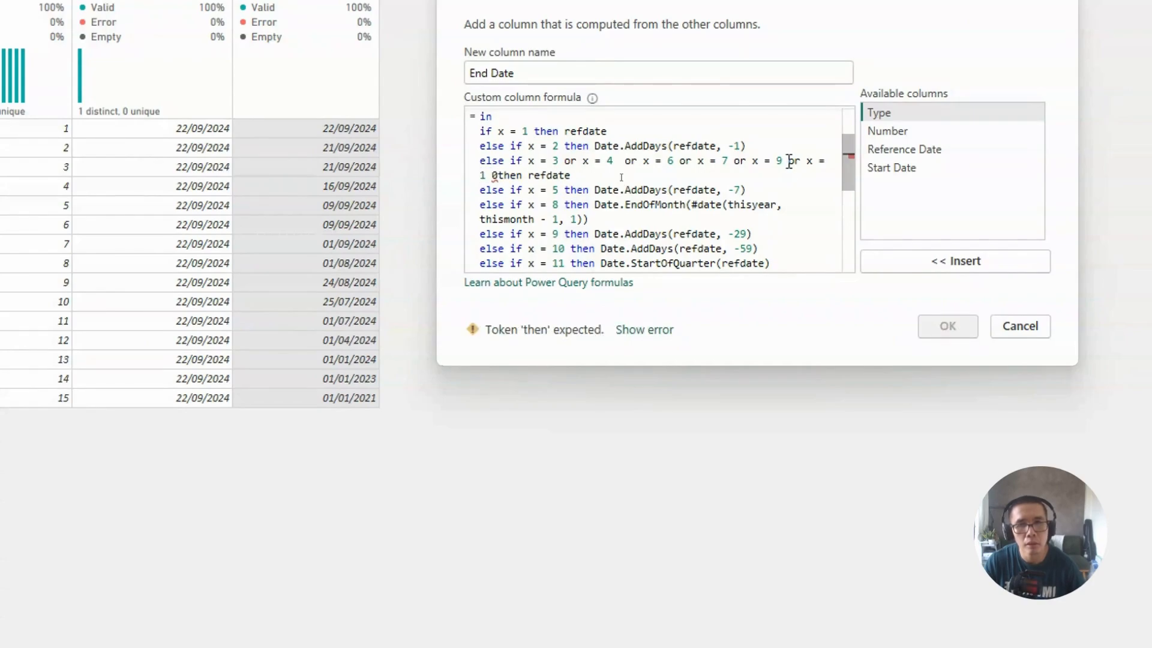
key("shift+Left")
key("shift+Left")
type("0")
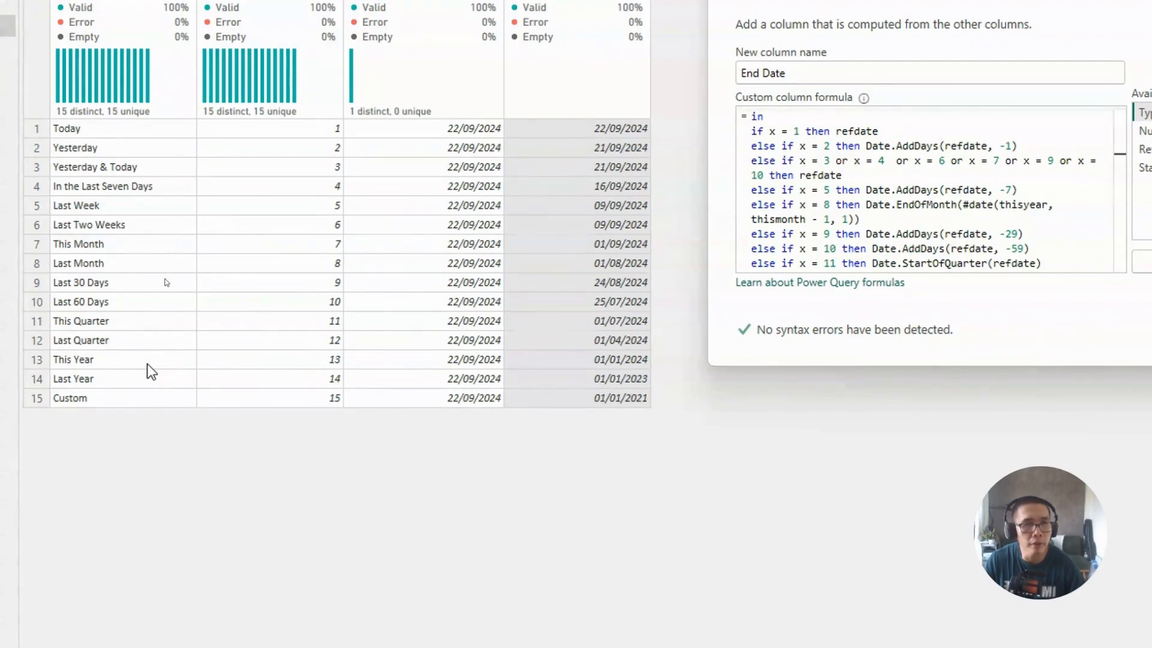
type("or x = 11")
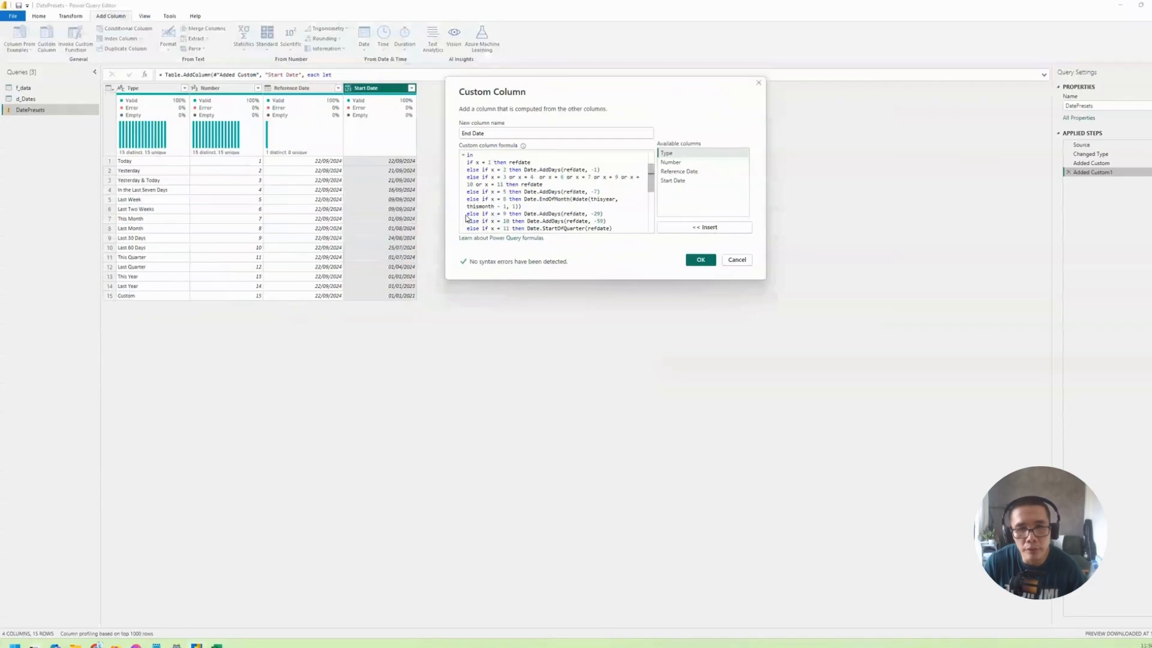
Delete the old separate branches for x = 9, x = 10 and x = 11.
left_click(480, 210)
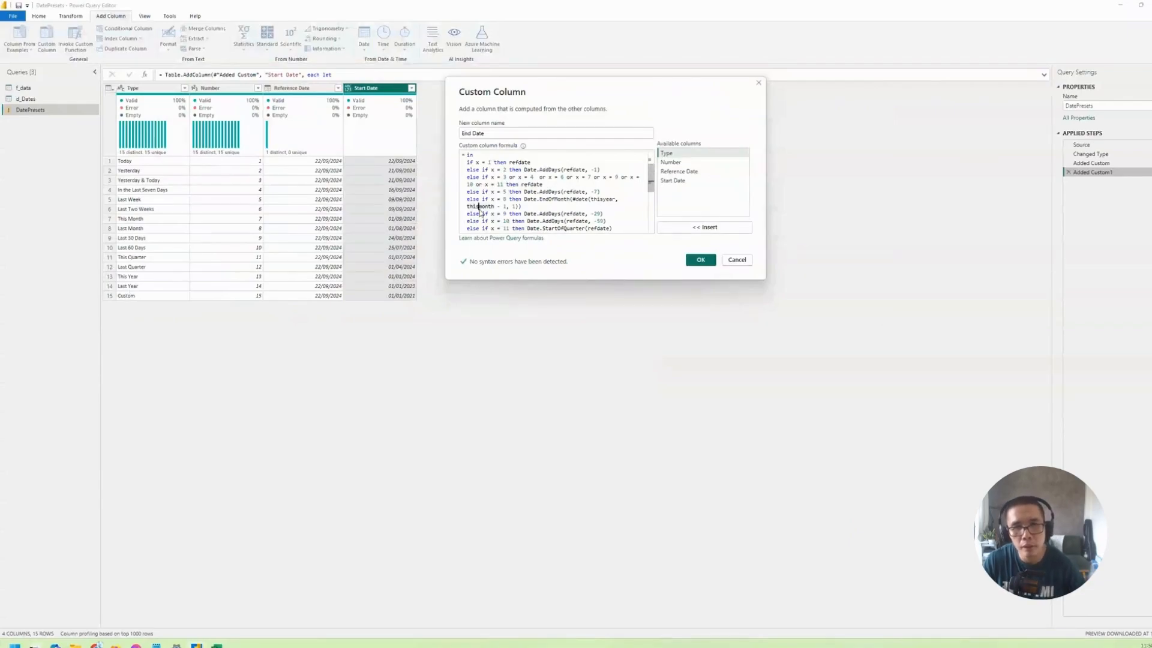
key("Left")
key("Left")
key("Left")
key("Left")
key("shift+Down")
key("shift+Down")
key("shift+Down")
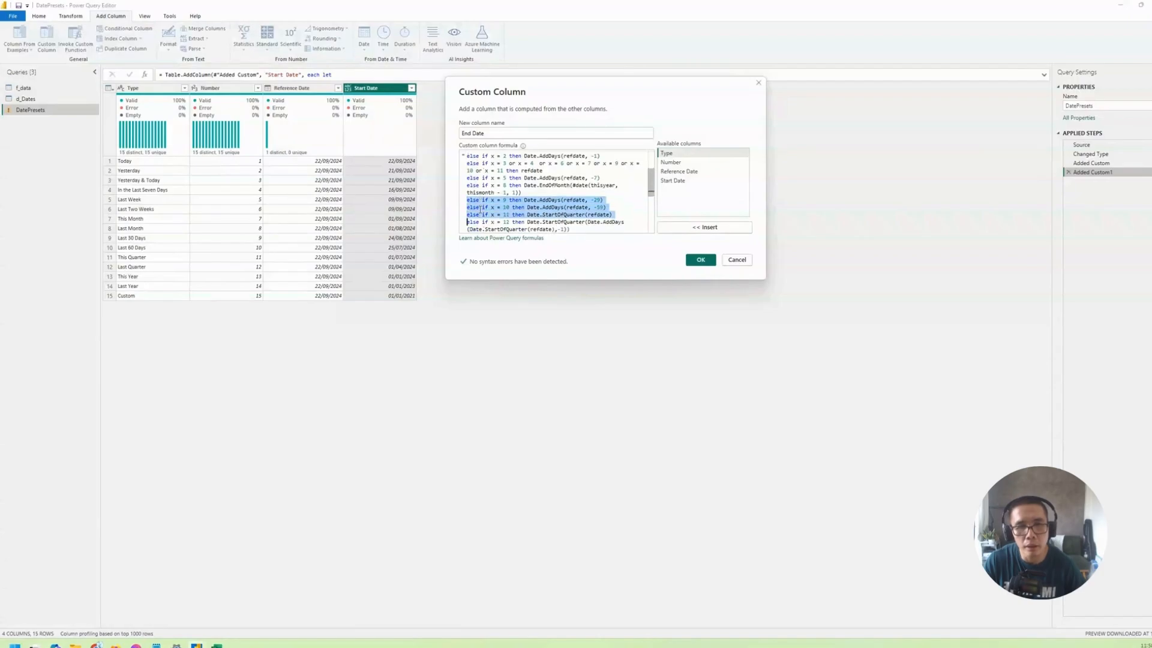
key("Delete")
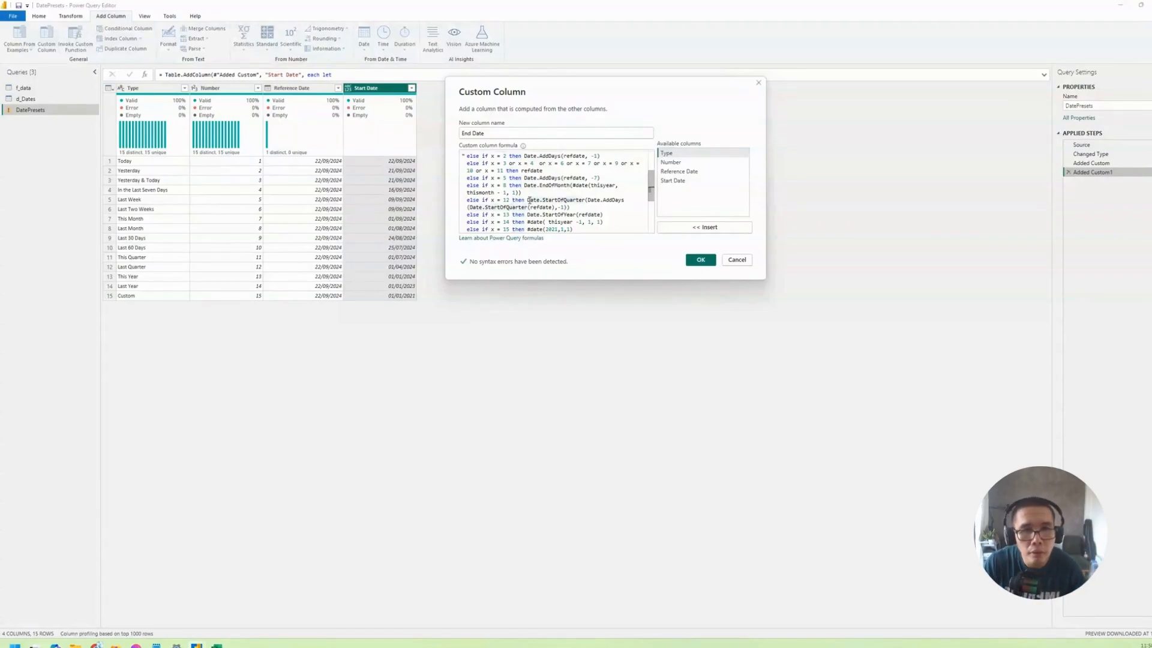
Wrap the whole expression of the x = 12 branch in Date.EndOfQuarter.
left_click(577, 199, "shift")
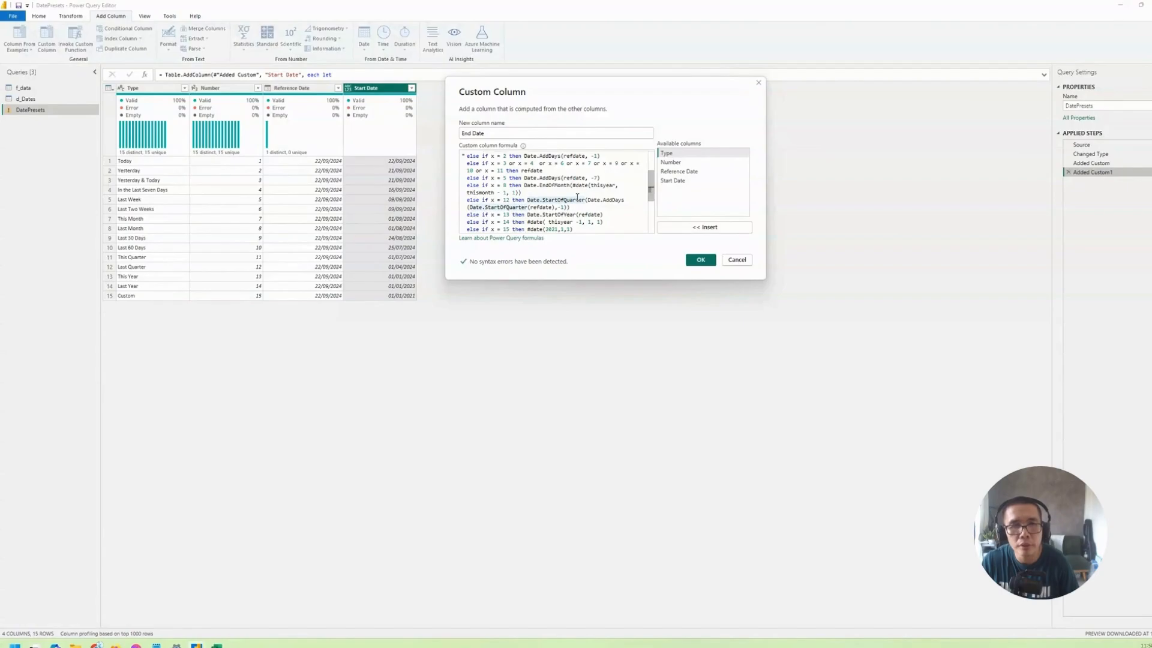
key("Left")
type("Date.E")
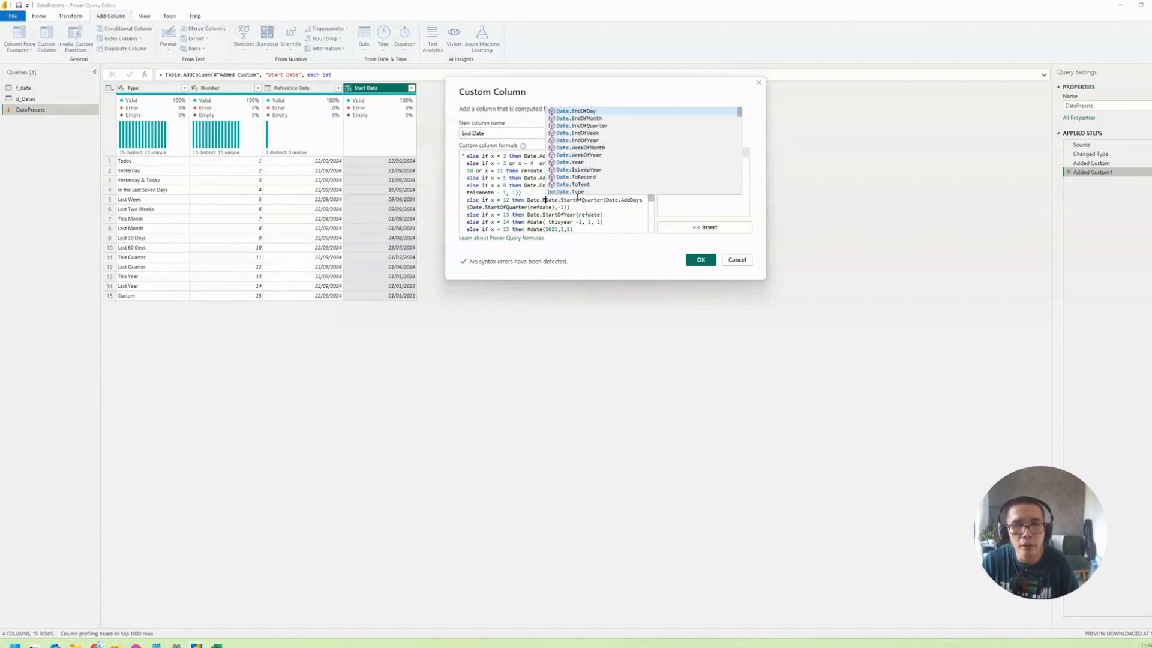
type("ndOf")
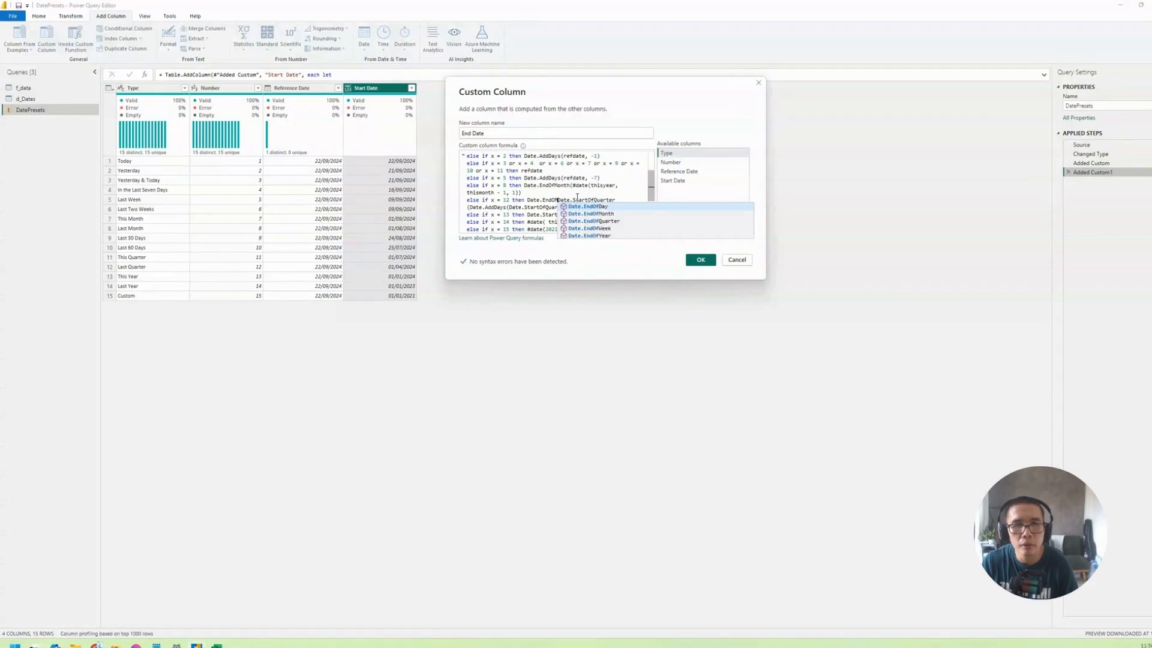
type("Q")
key("BackSpace")
key("BackSpace")
type("fQ")
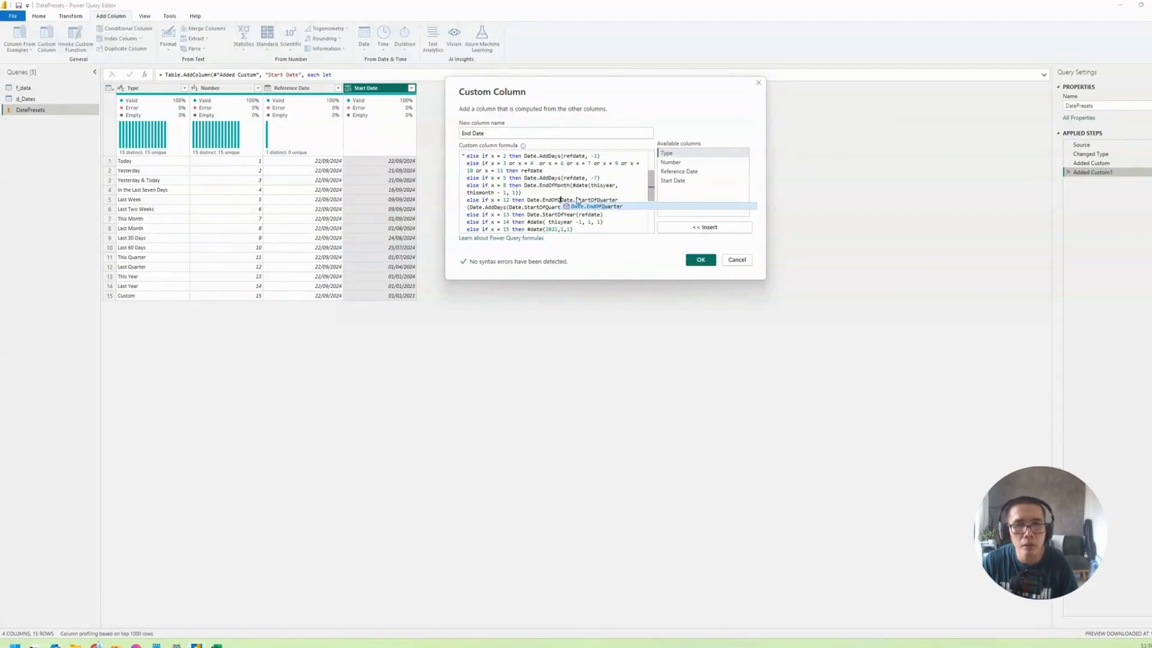
type("aurter")
key("BackSpace")
key("BackSpace")
key("BackSpace")
key("BackSpace")
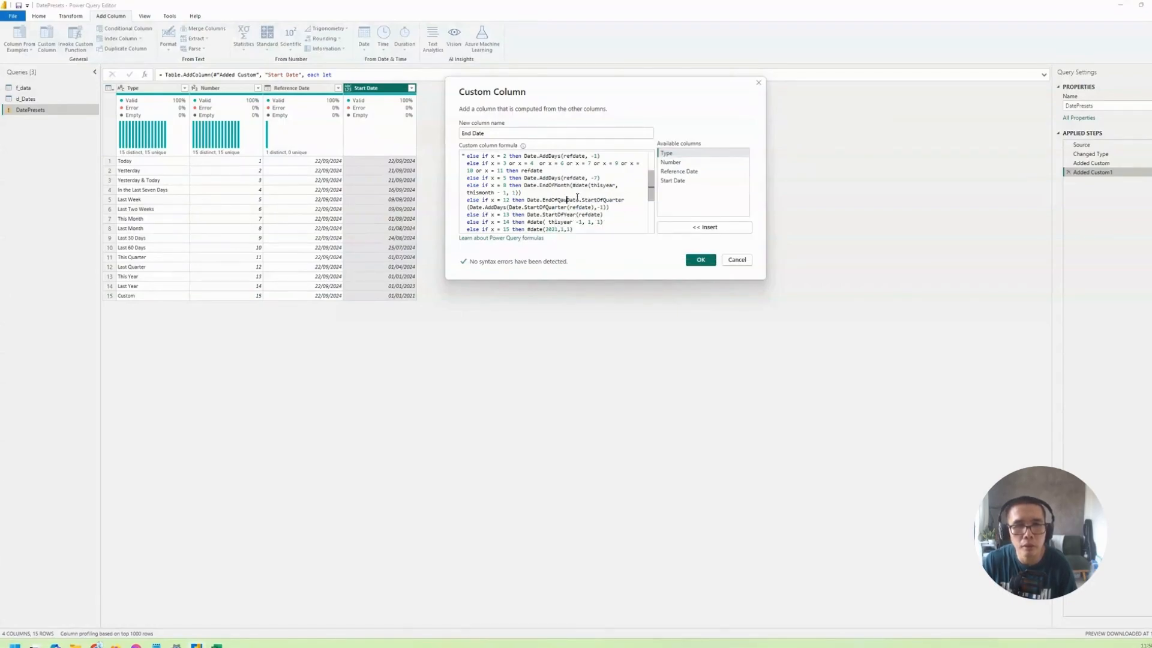
type("rter")
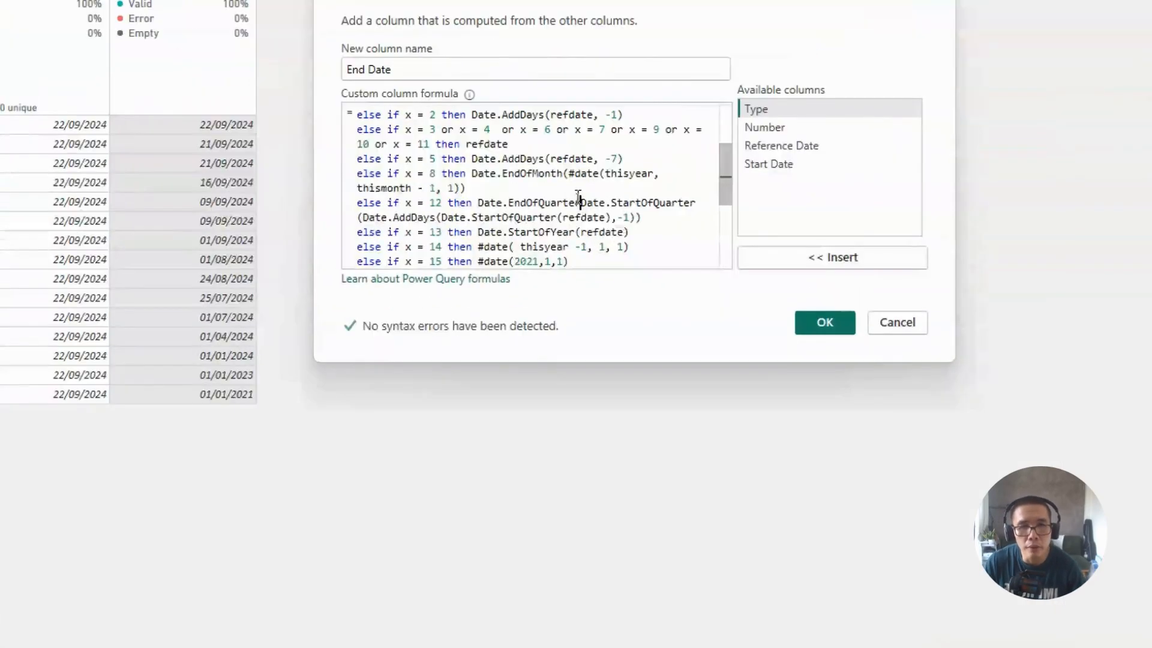
type("(")
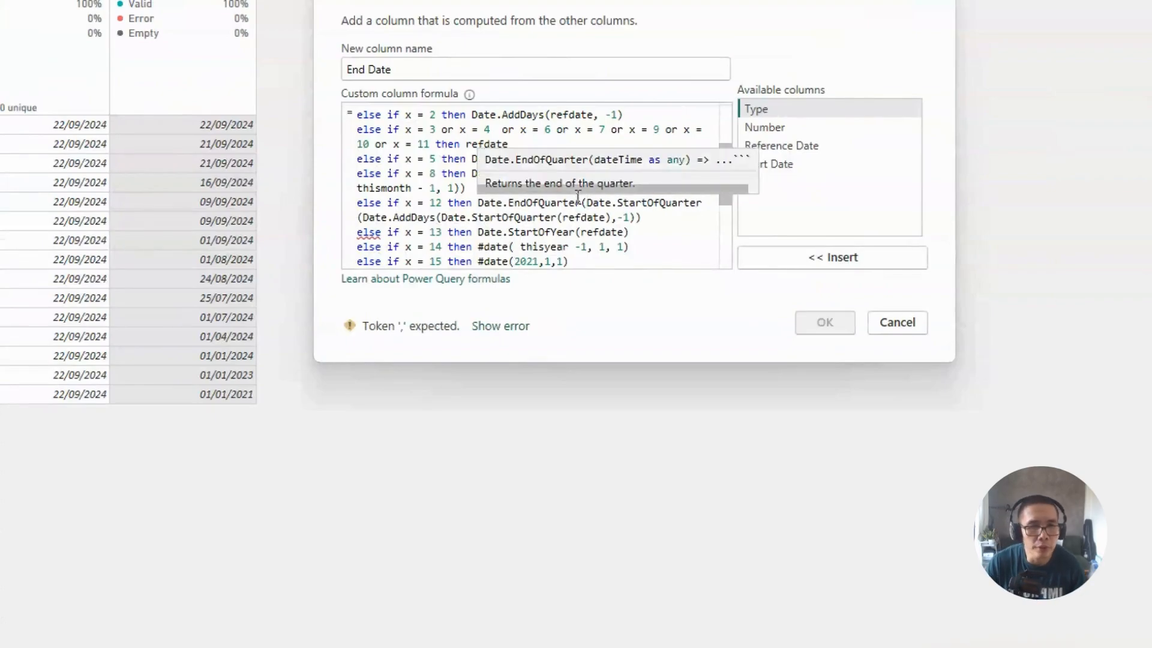
left_click(655, 216)
type(")")
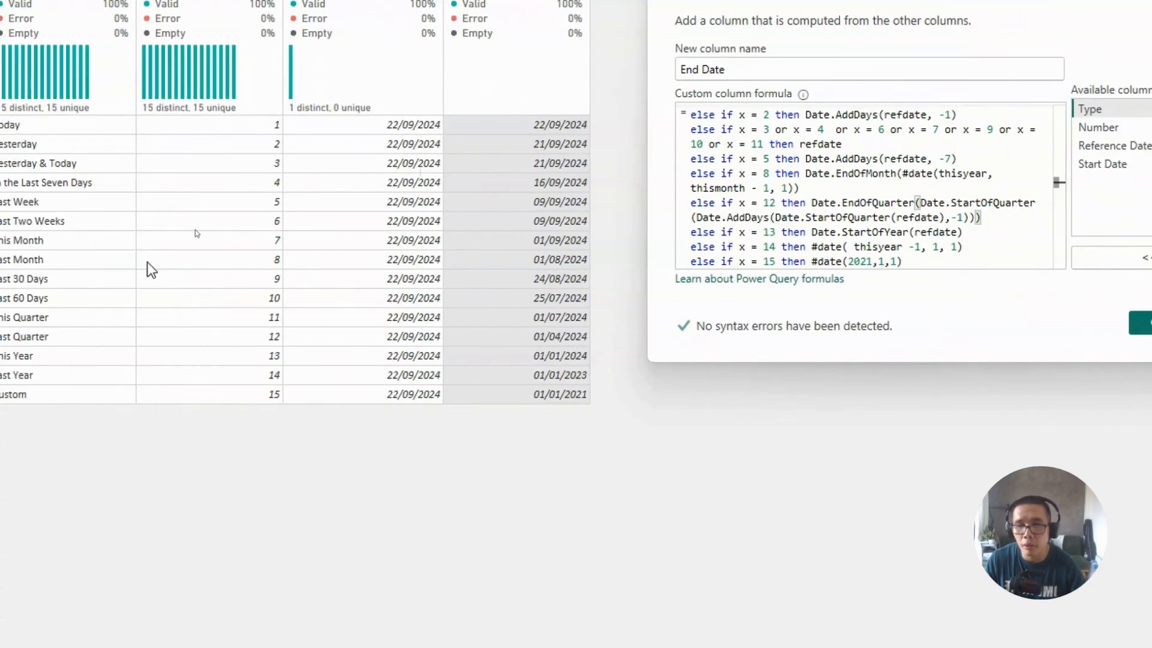
Add or x=13 to the condition of the refdate branch, after x = 11.
mouse_move(826, 219)
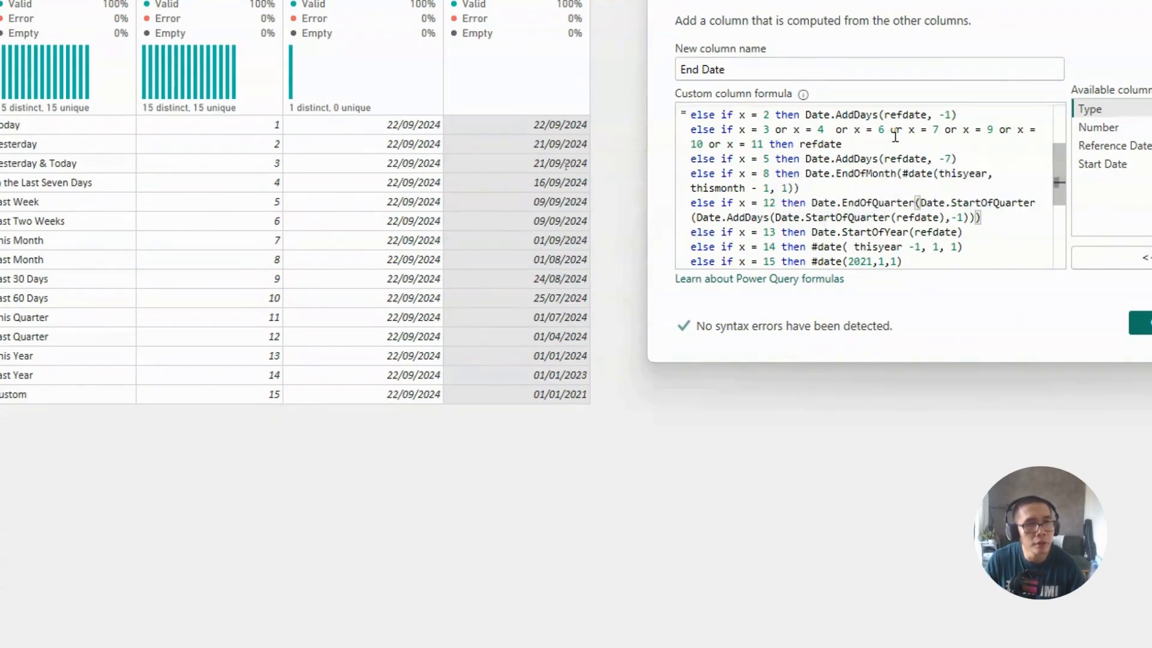
left_click(763, 146)
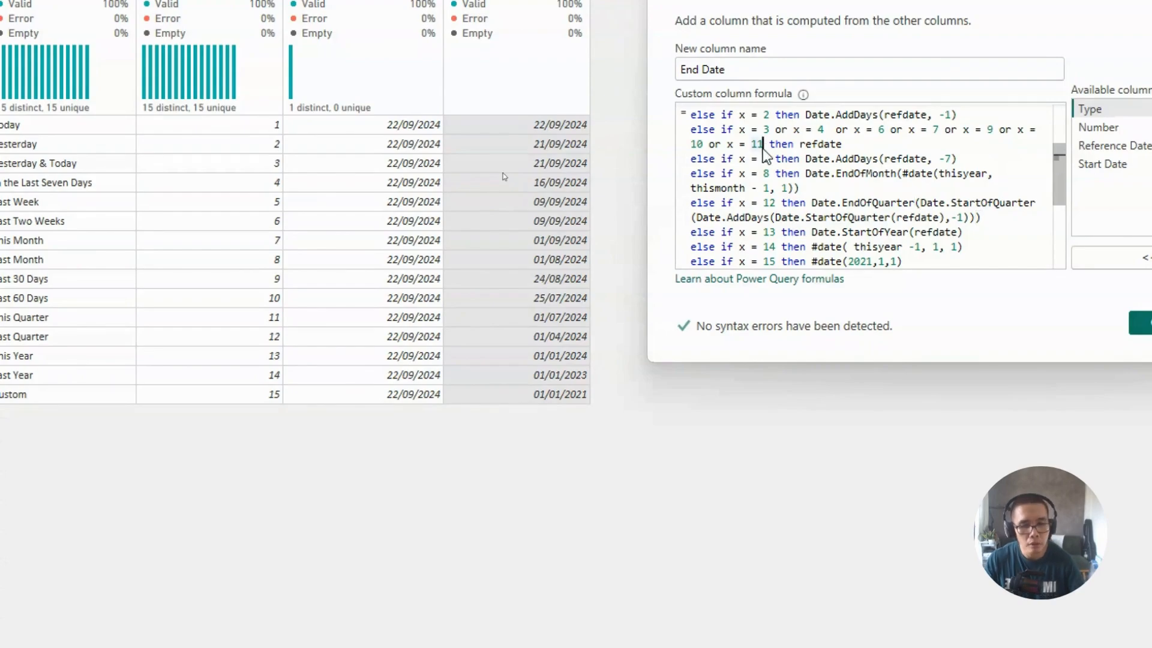
type("x=13")
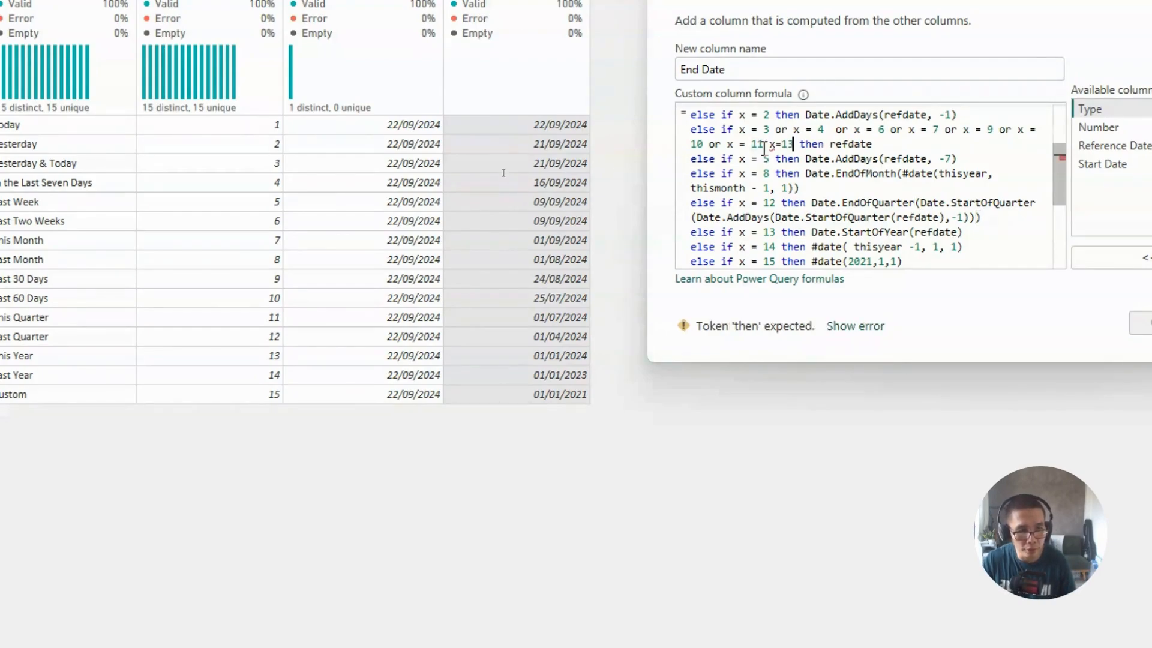
key("Left")
key("Left")
key("Left")
key("Left")
key("Left")
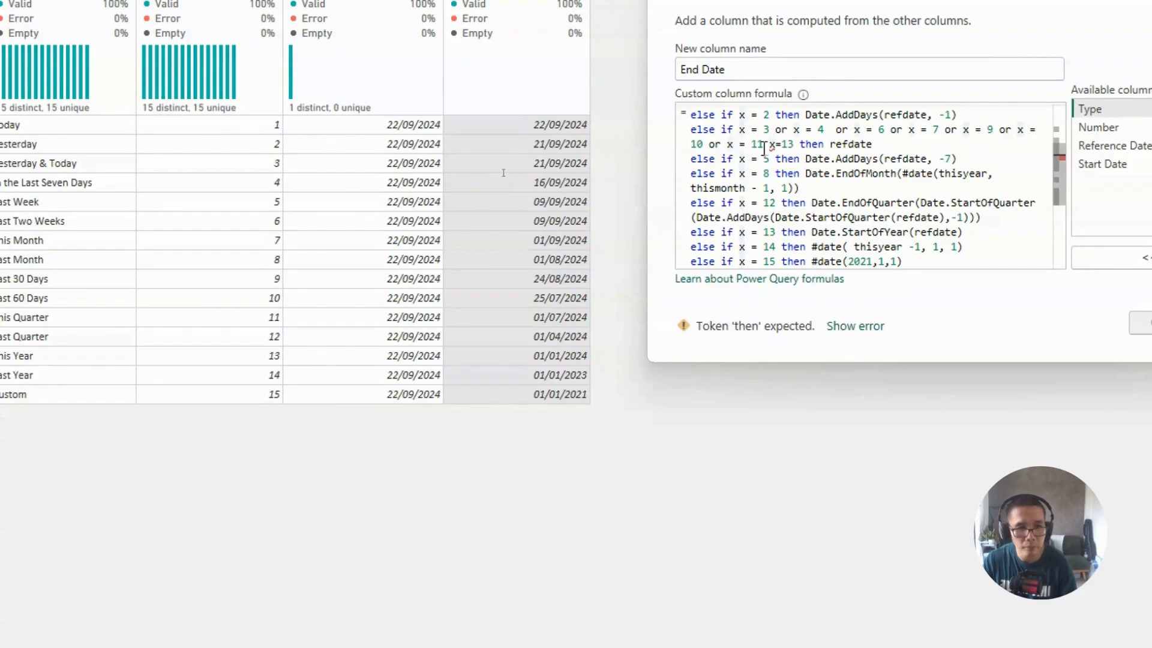
type("or")
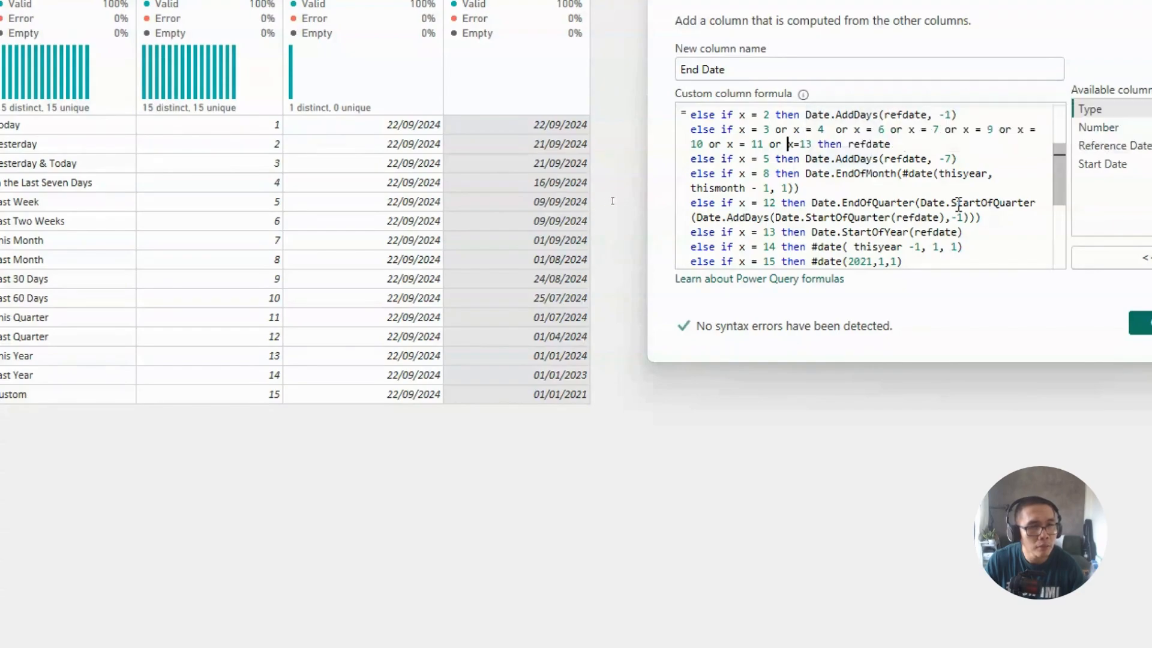
Delete the separate x = 13 branch and the empty line it leaves behind.
left_click(1012, 247)
key("Up")
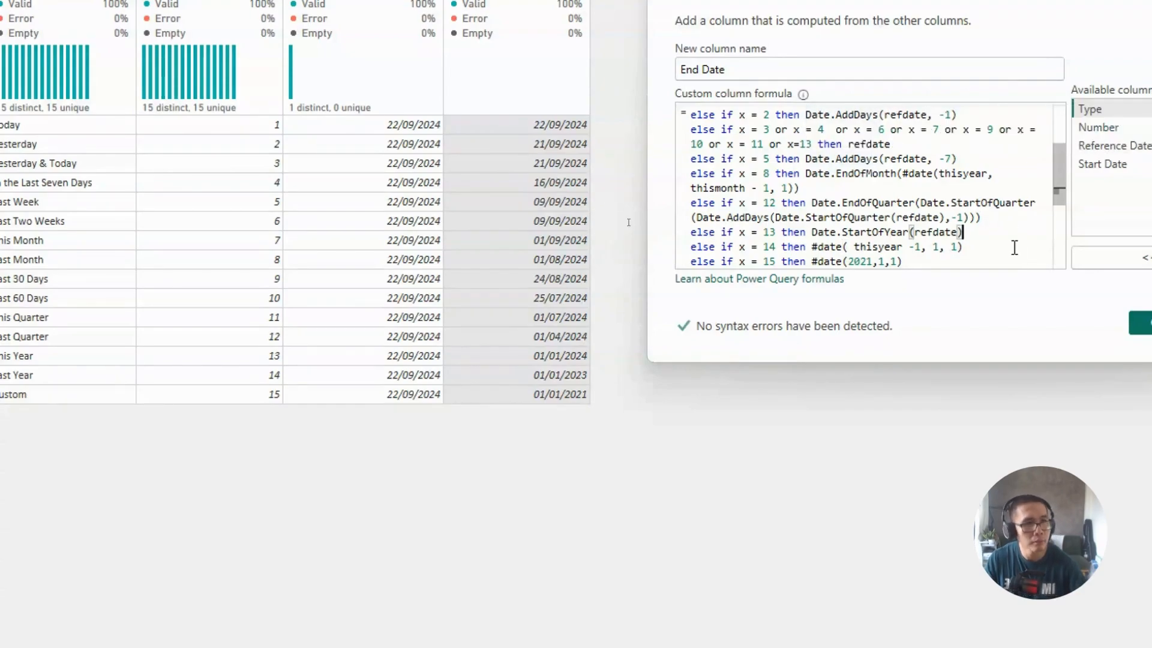
key("shift+Home")
key("BackSpace")
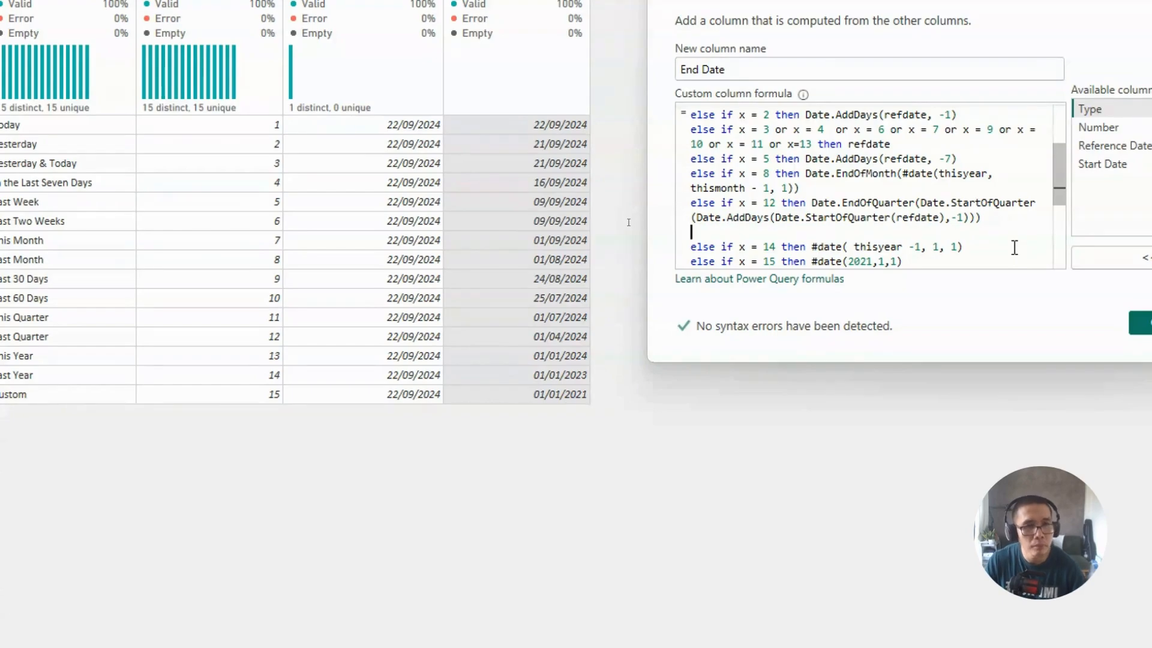
key("Delete")
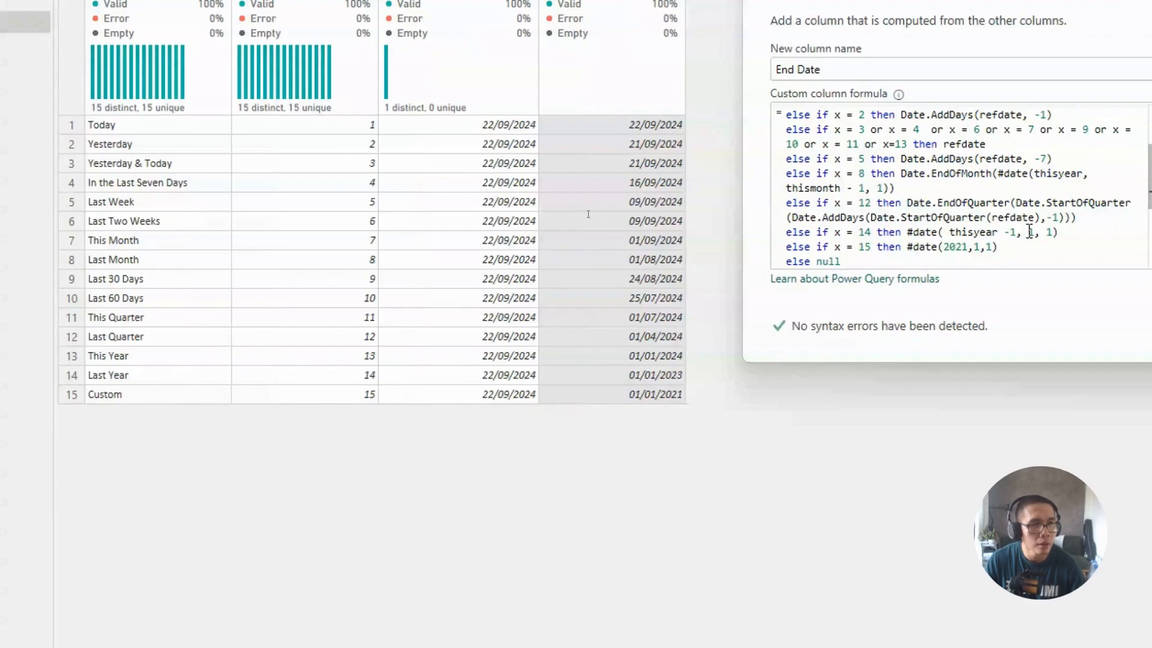
Set the month to 12 and the day to 31 in the x = 14 branch's #date expression.
double_click(1029, 231)
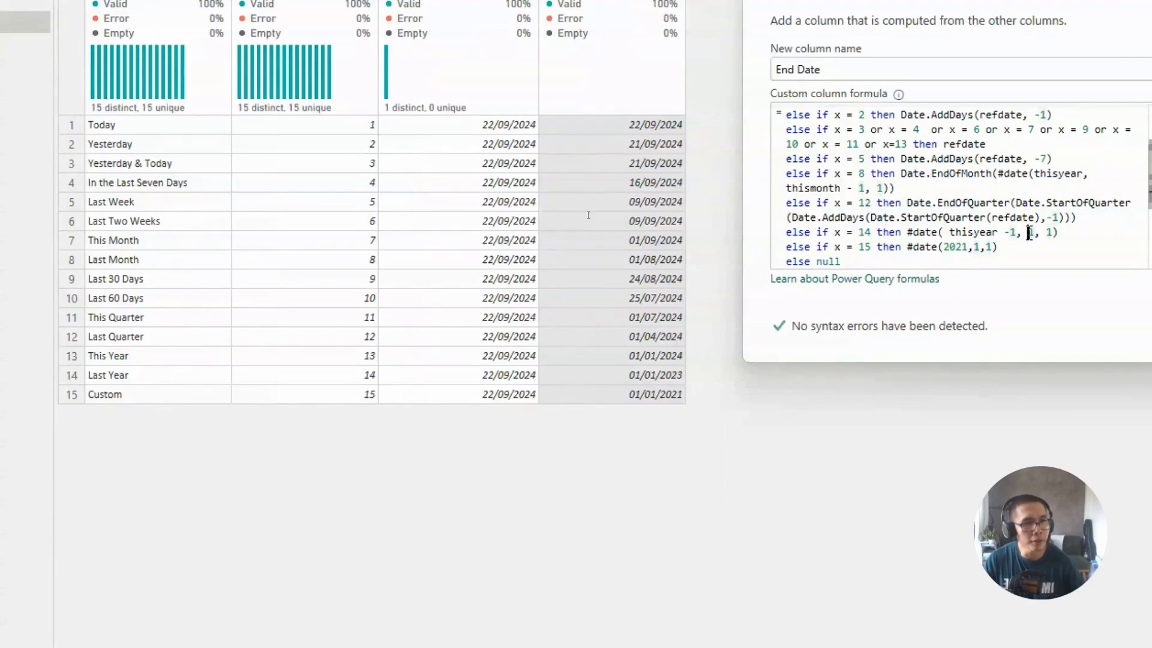
type("12")
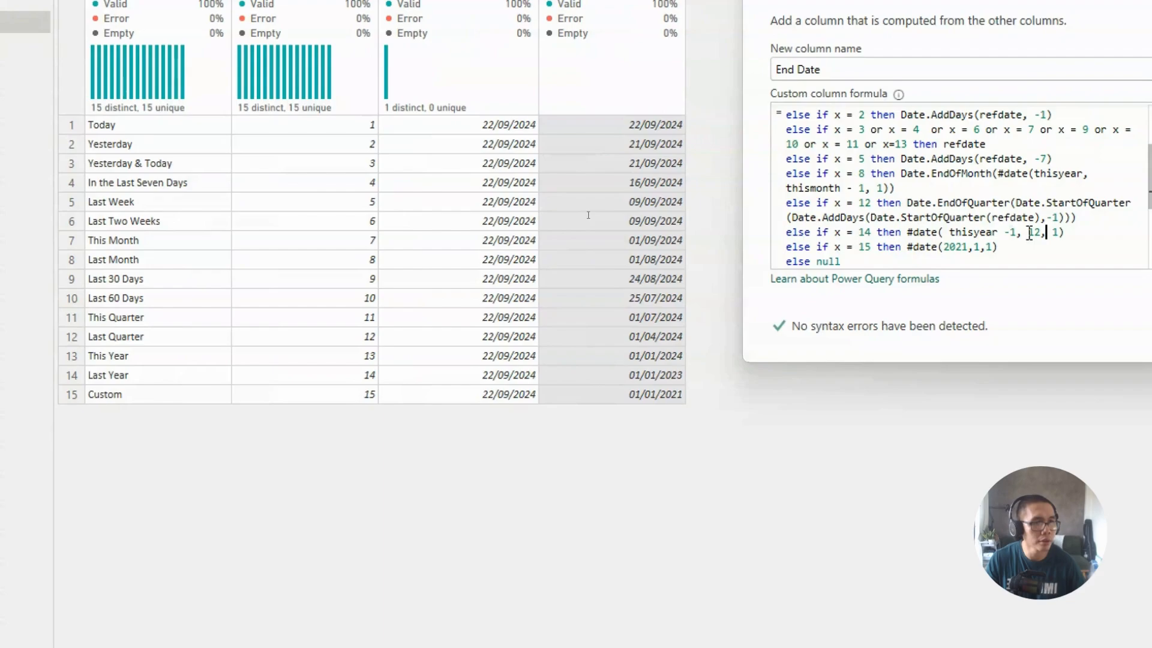
key("shift+Right")
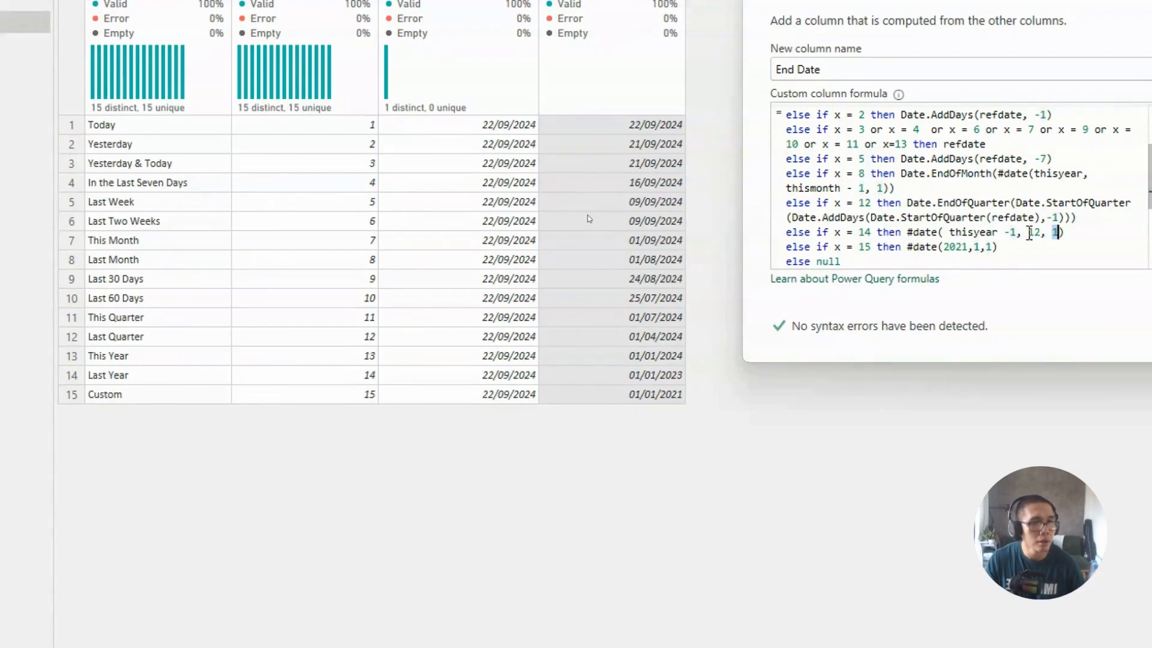
type("31")
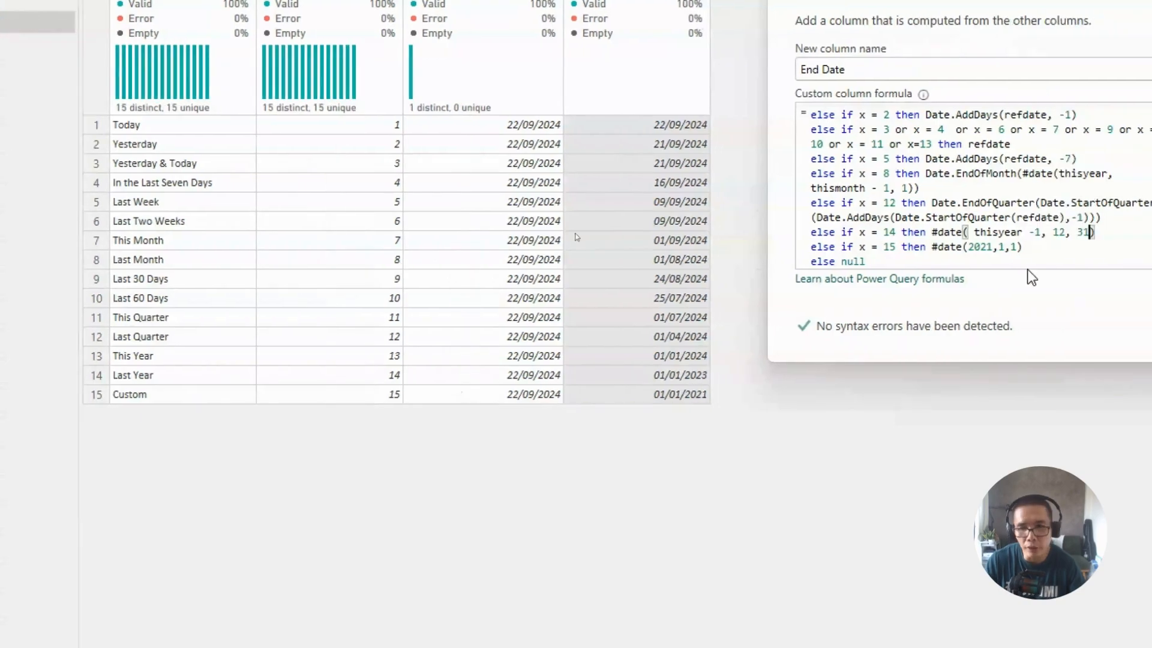
Make the x = 15 branch return refdate and create the End Date custom column.
left_click(985, 250)
left_click_drag(933, 249, 1059, 233)
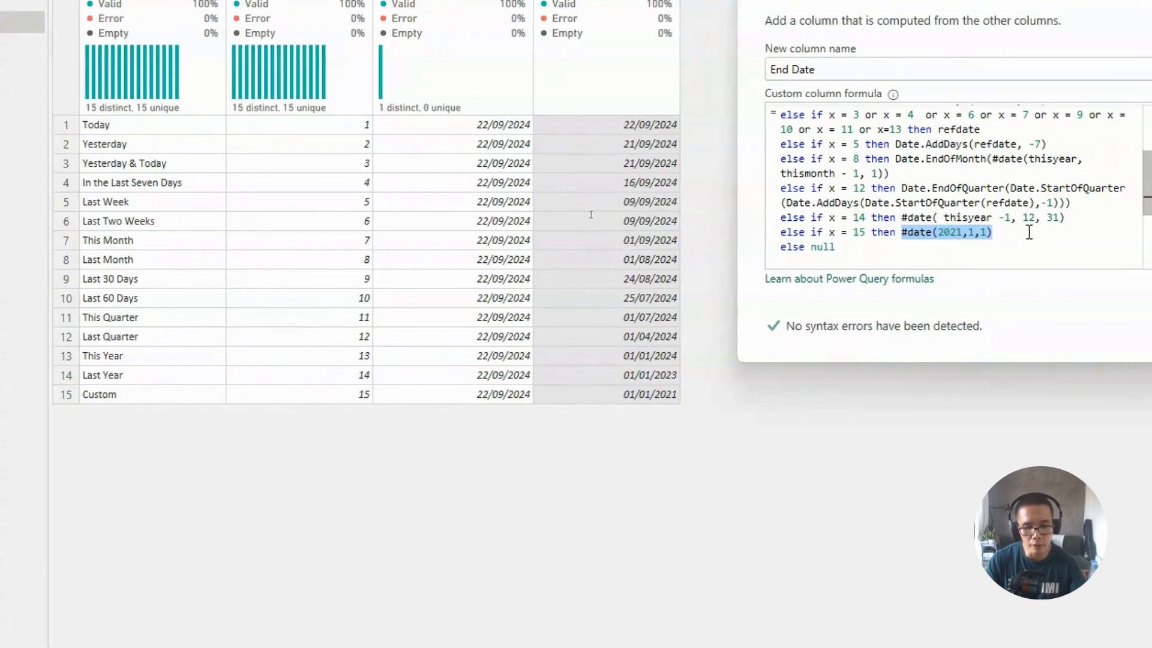
type("refdate")
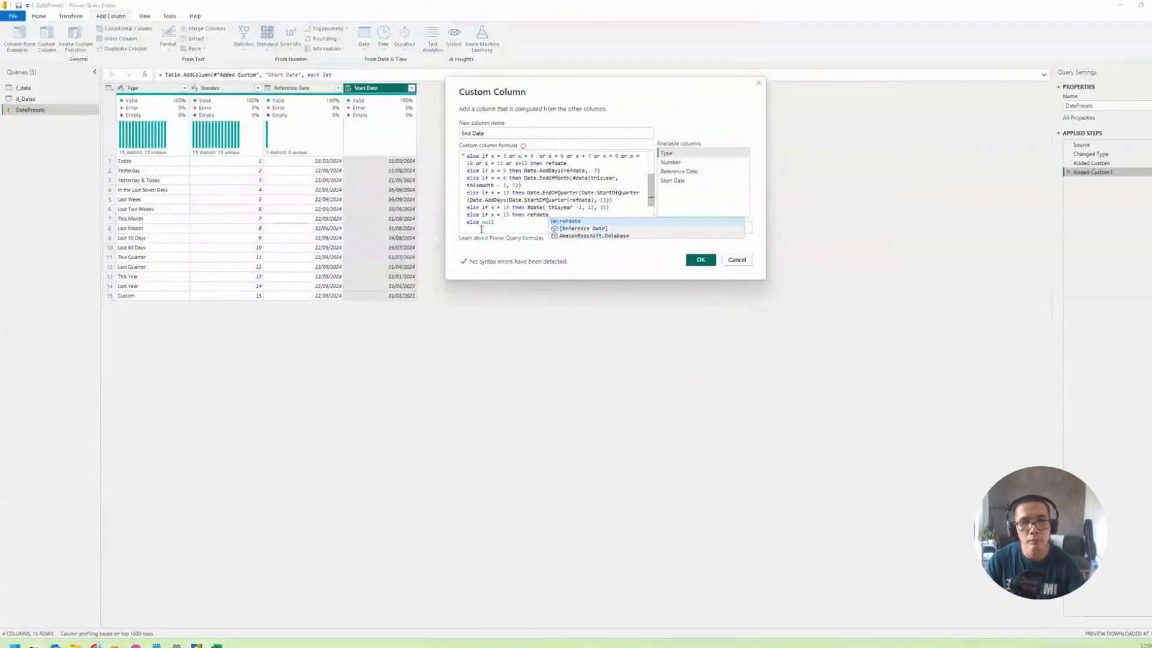
left_click(824, 248)
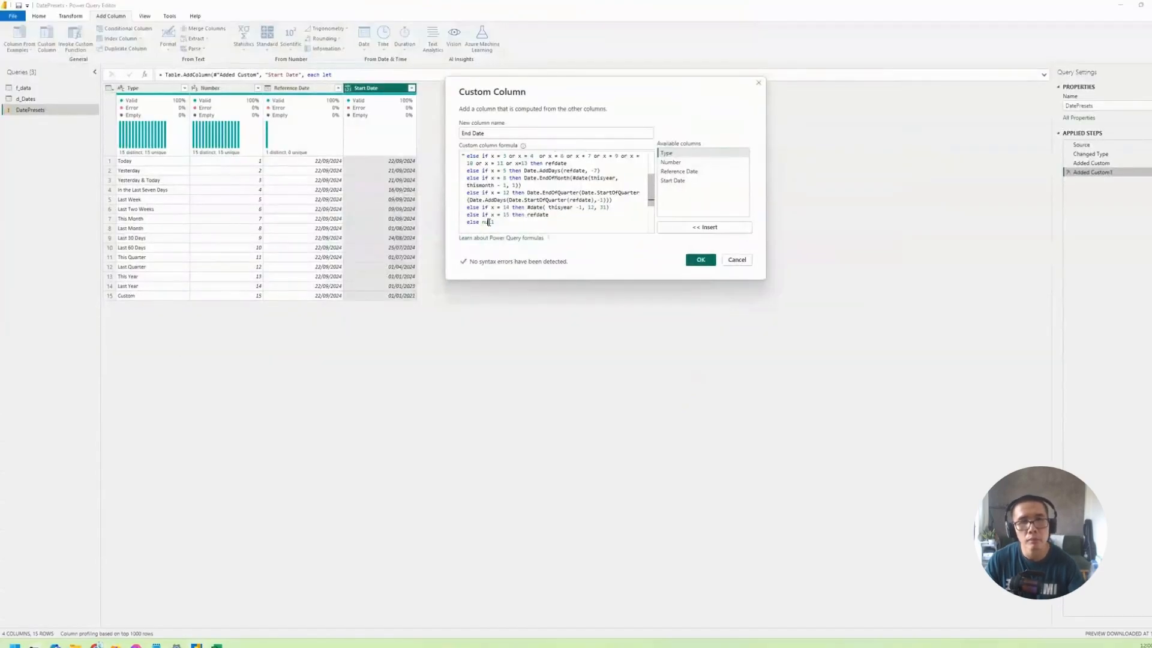
left_click(696, 260)
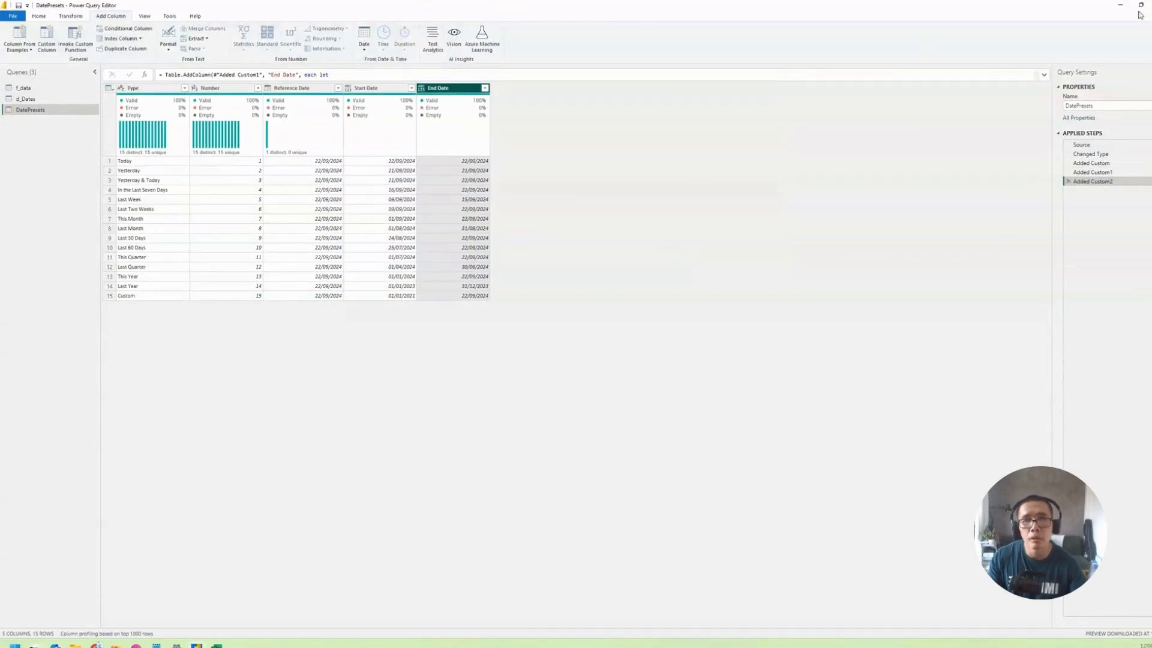
Append , type date after else null in the End Date step's formula to give the column a date type.
left_click(1045, 77)
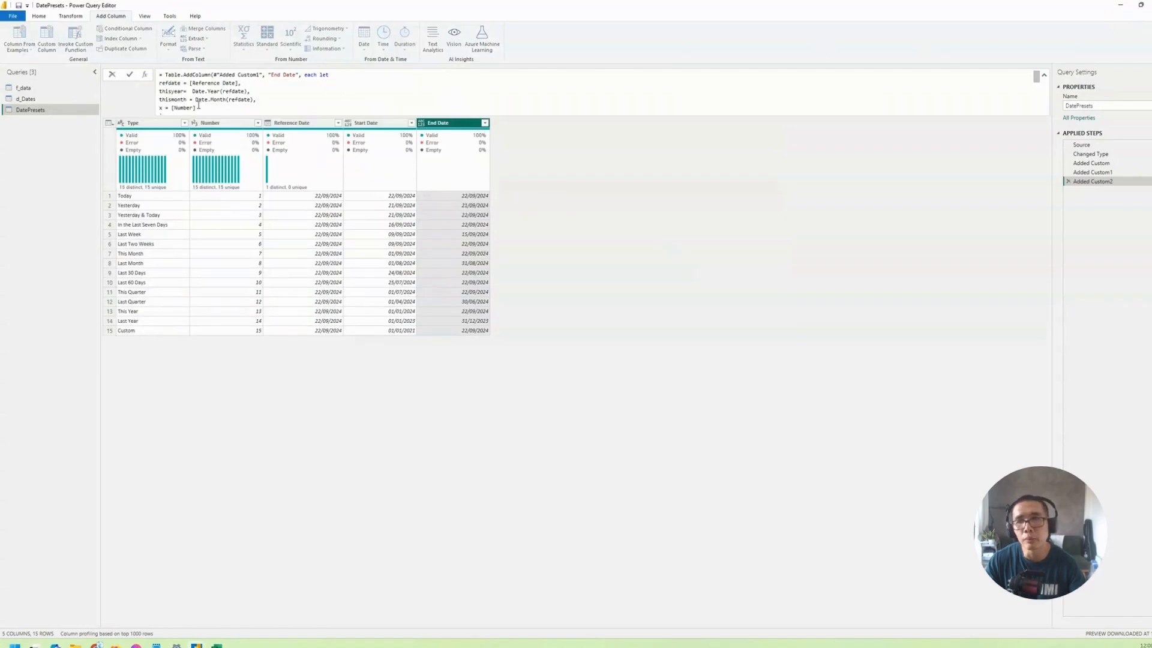
scroll(196, 108, "down", 5)
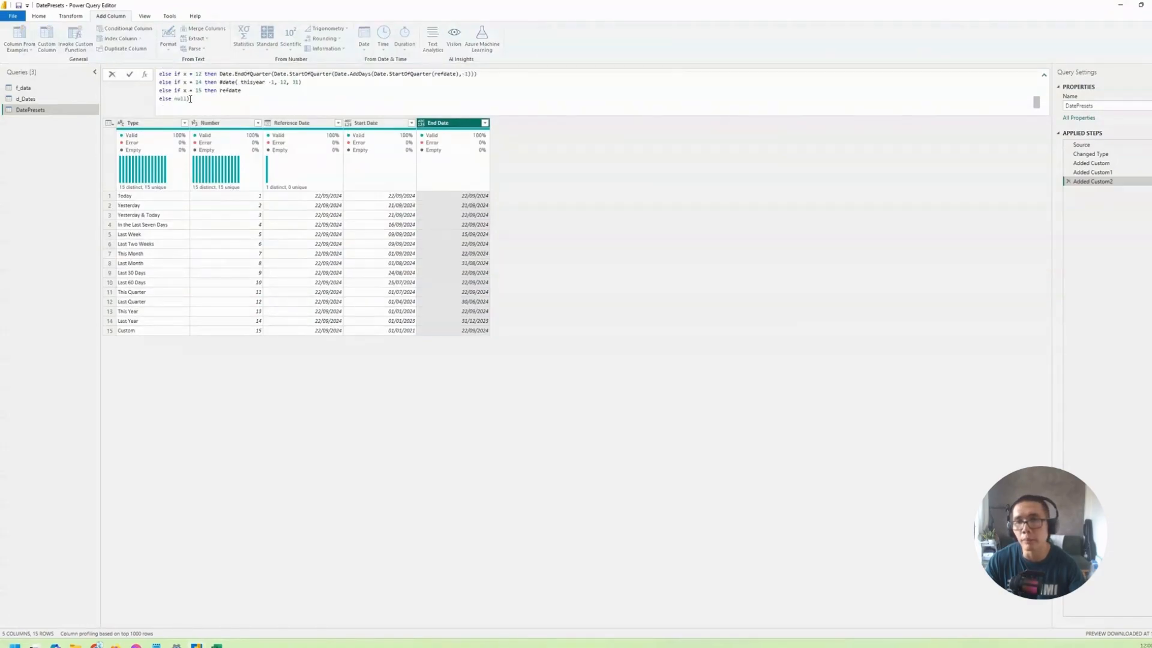
left_click(189, 99)
type(", type date")
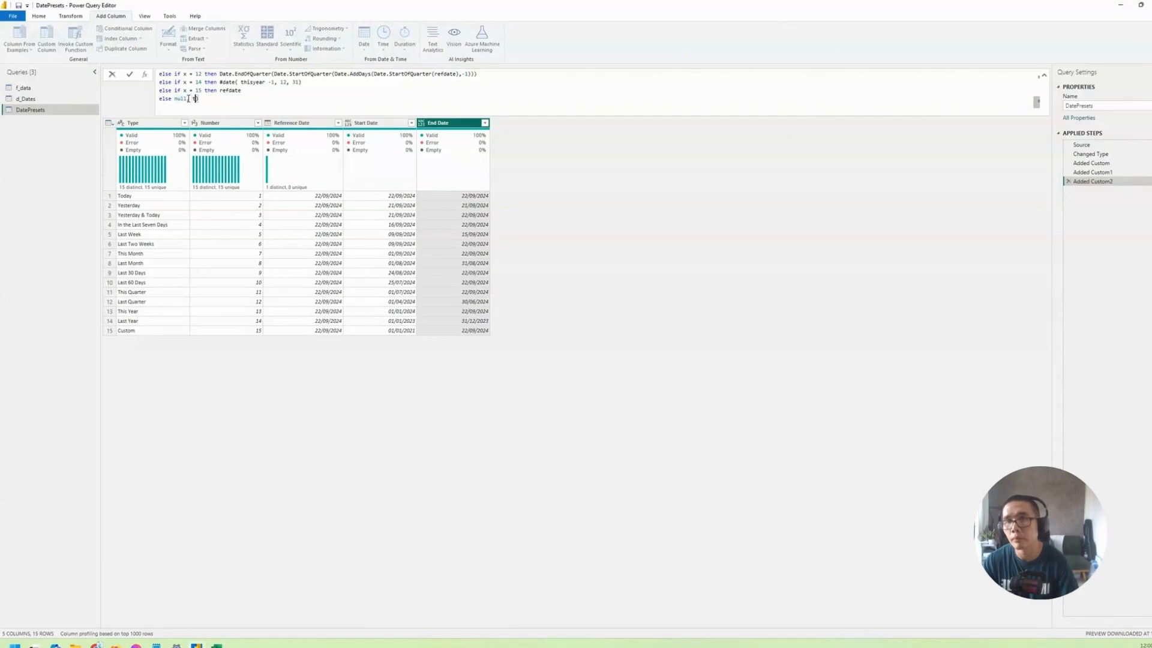
left_click(673, 266)
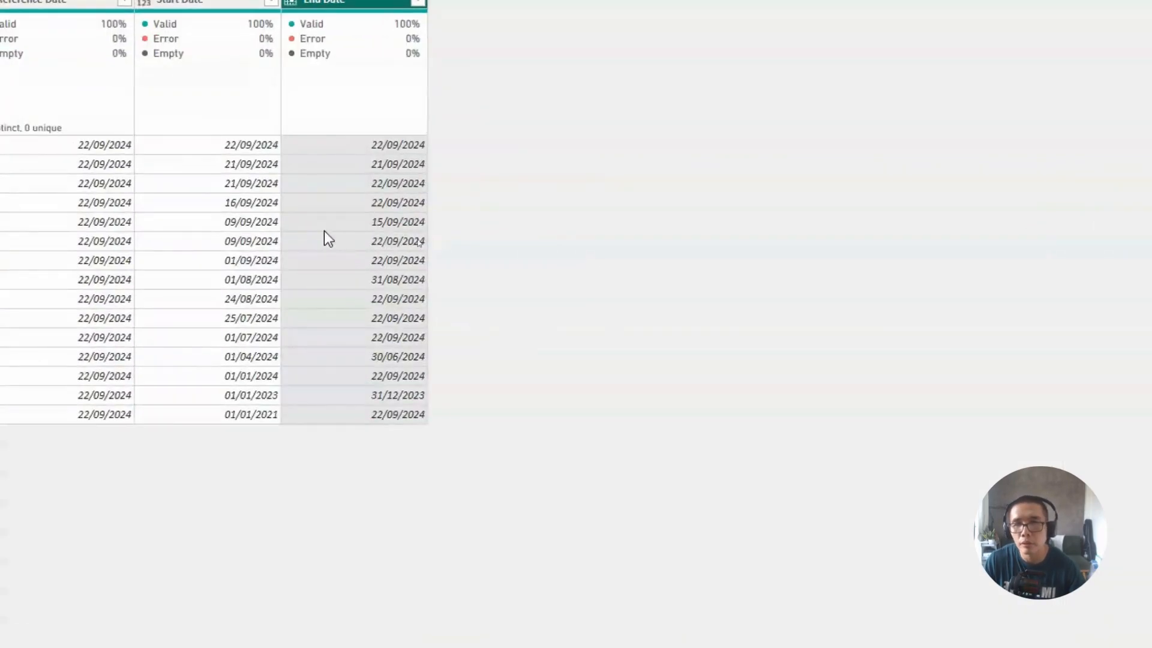
Remove the Number and Reference Date columns from the DatePresets query.
scroll(116, 242, "left", 5)
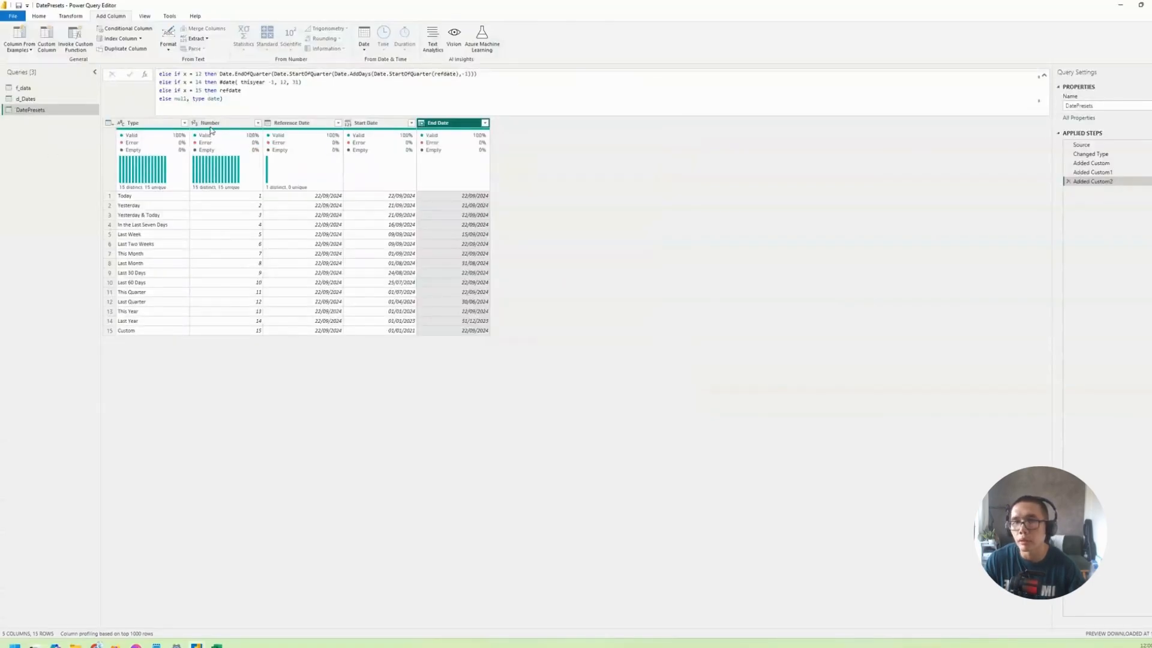
left_click(213, 123)
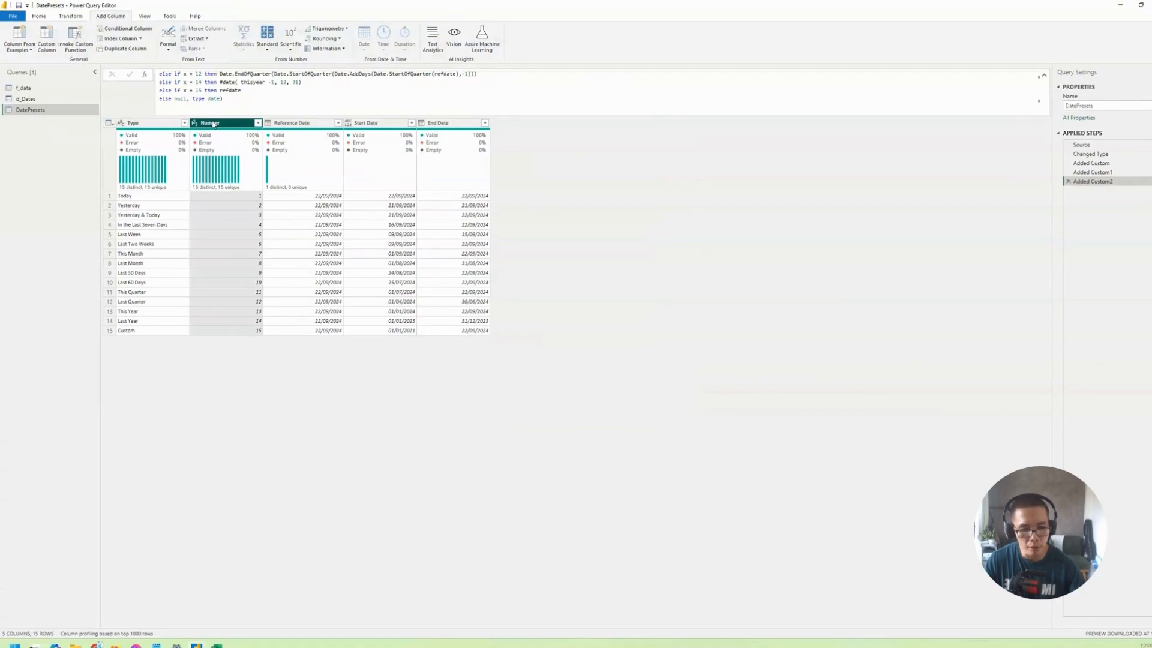
key("Delete")
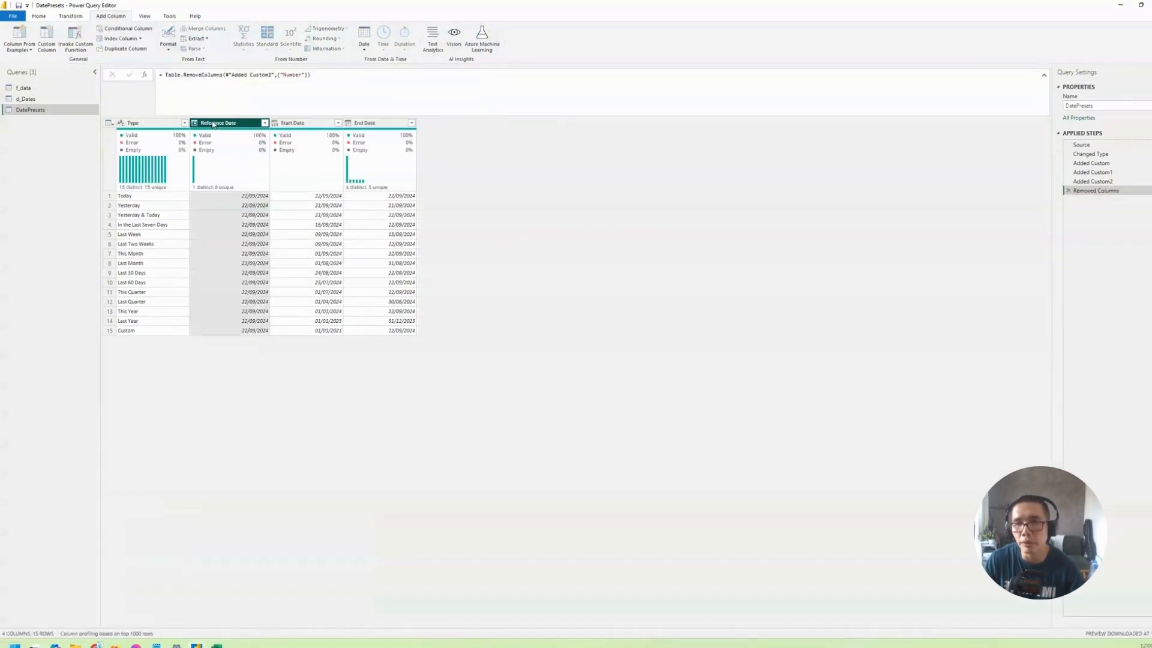
key("Delete")
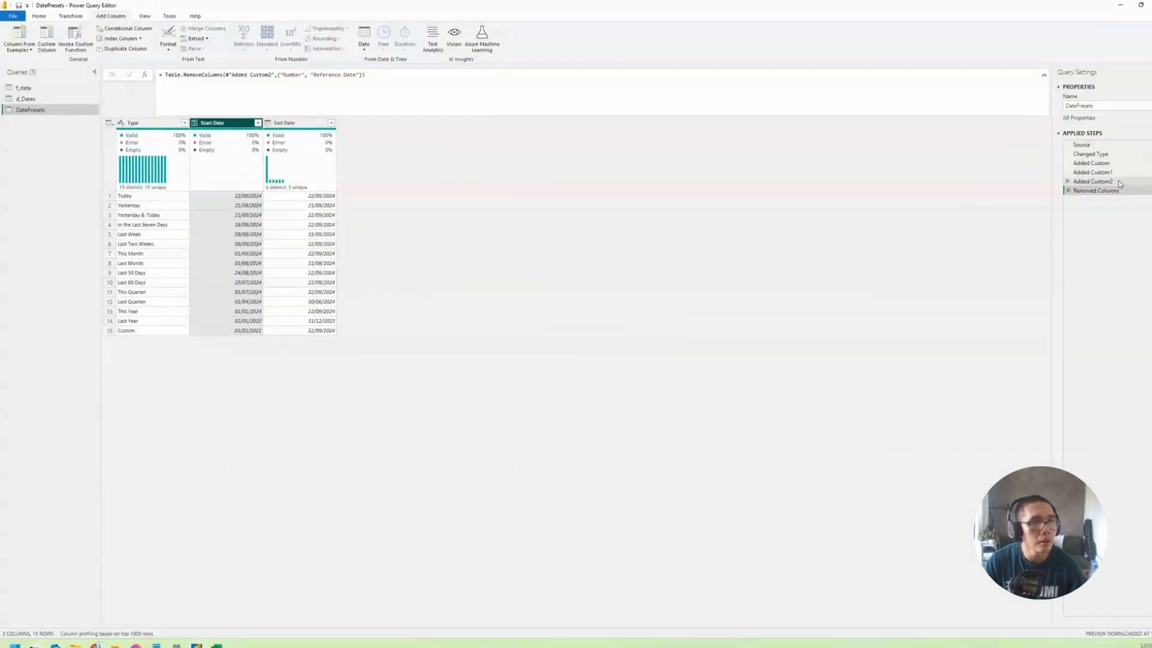
Restore the Reference Date column by deleting it from the Removed Columns formula, and set the Start Date column's type to Date.
left_click(1118, 181)
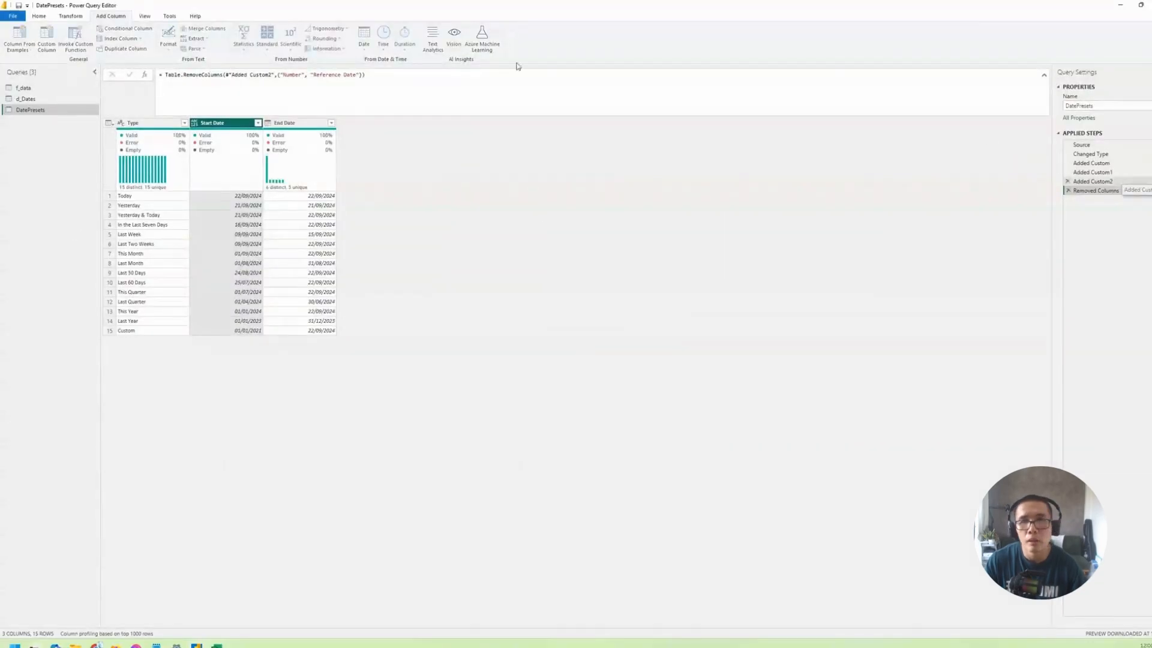
left_click(1118, 190)
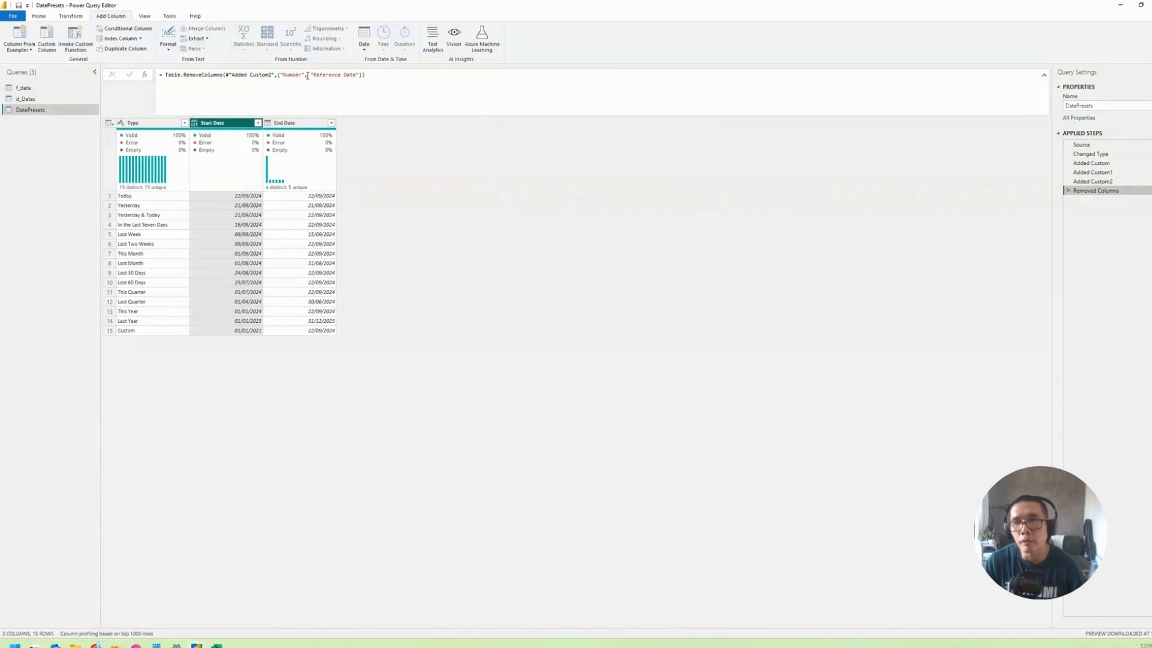
left_click_drag(307, 75, 360, 75)
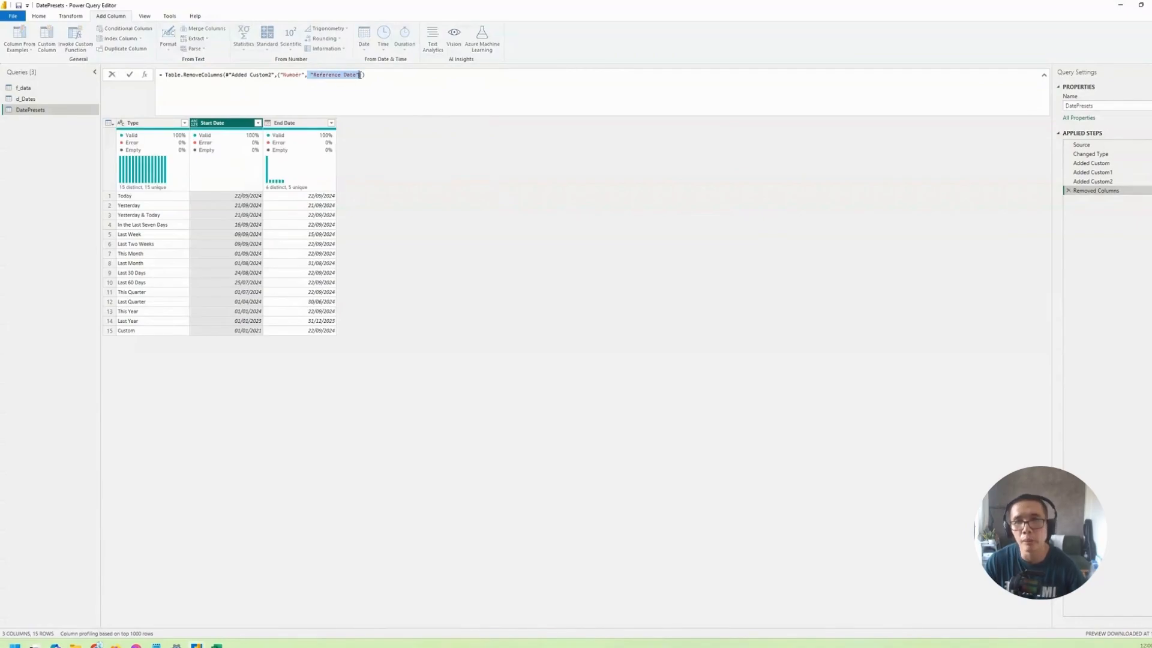
key("BackSpace")
key("Return")
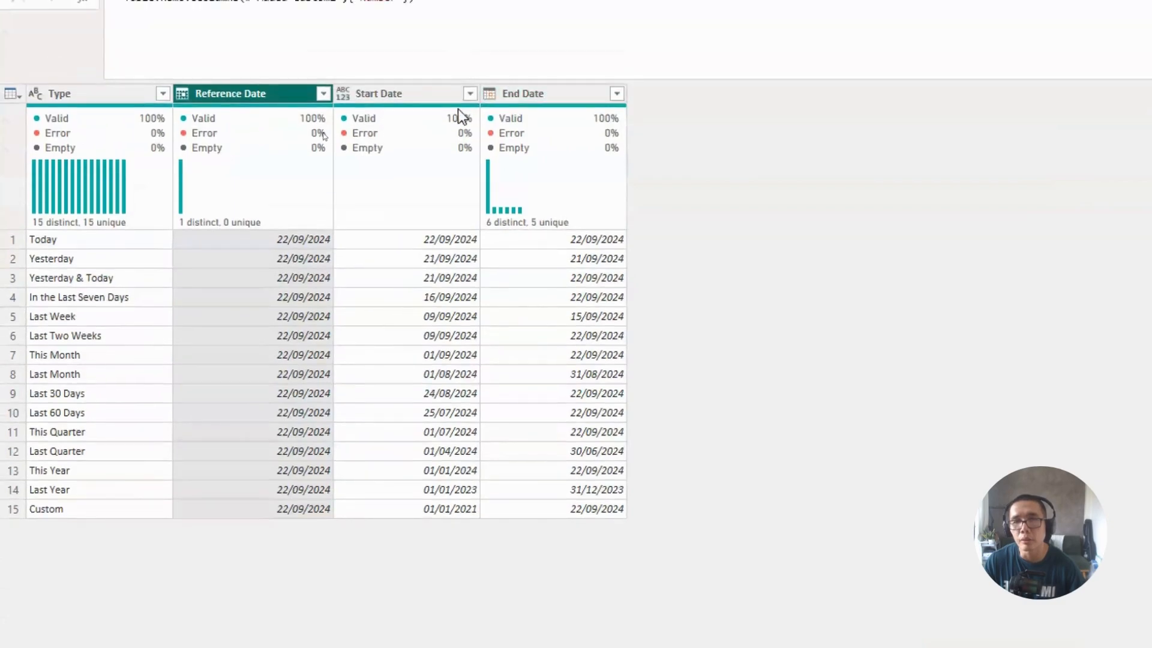
left_click(342, 93)
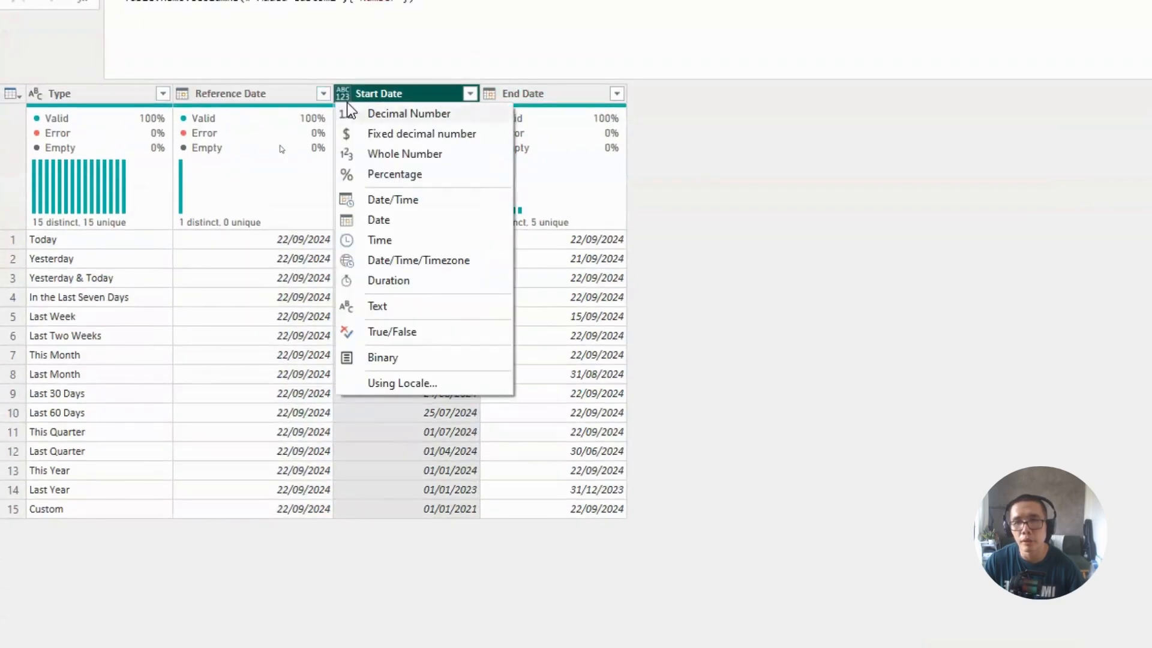
left_click(367, 220)
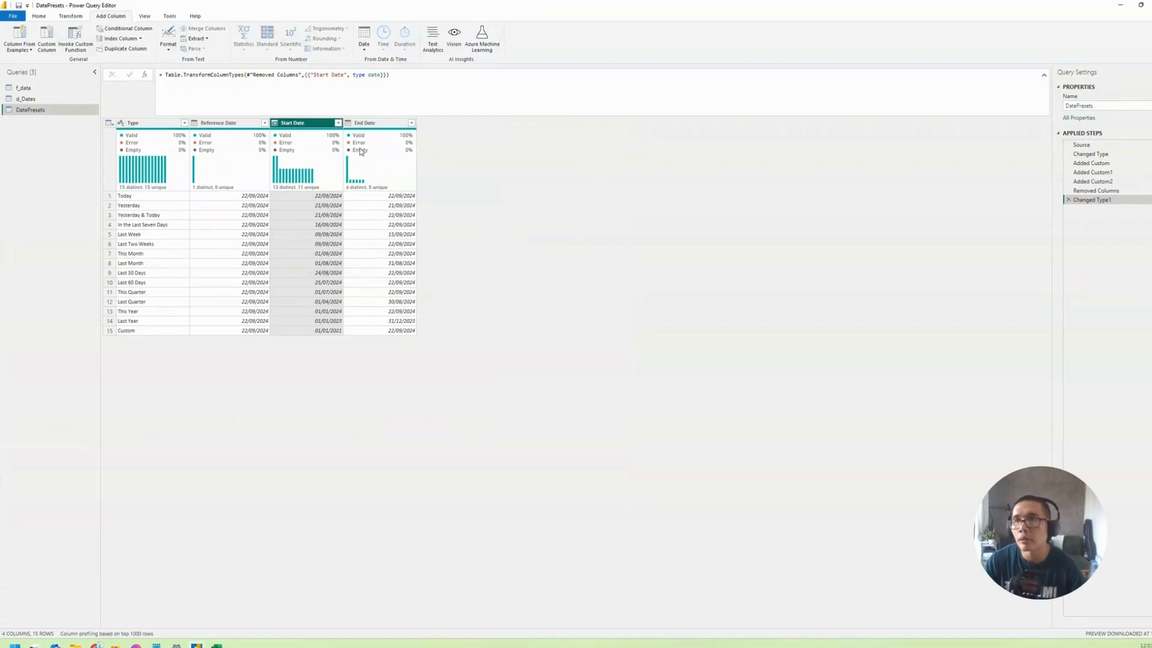
Start a new custom column in the DatePresets query and name it Date.
left_click(46, 39)
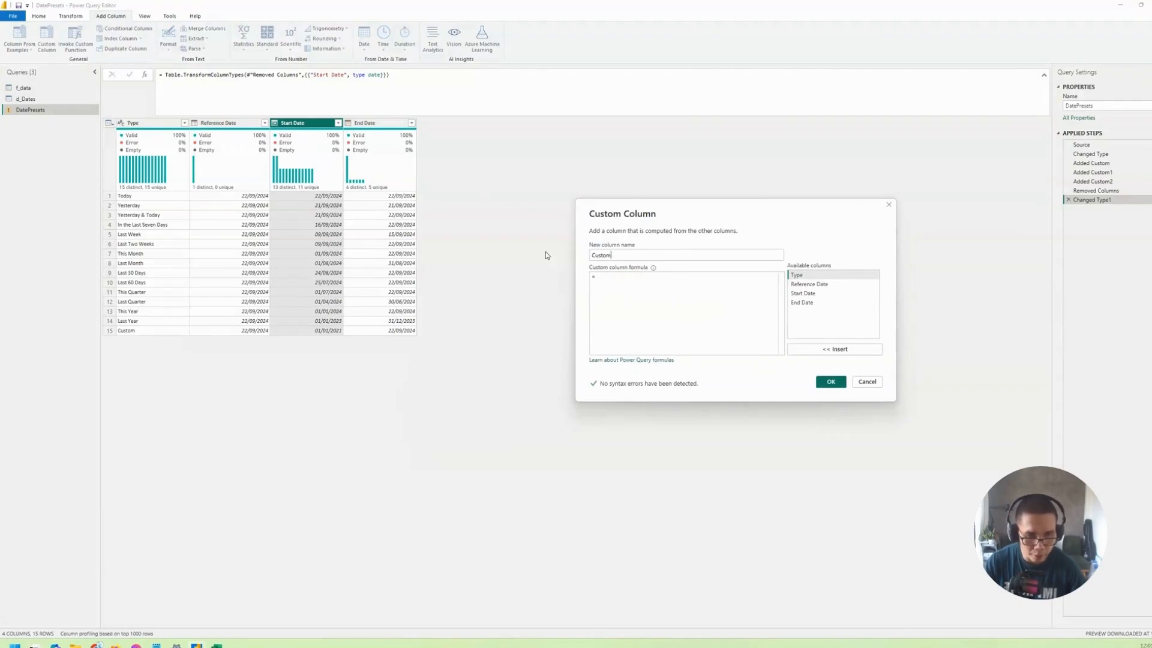
key("ctrl+a")
type("Da")
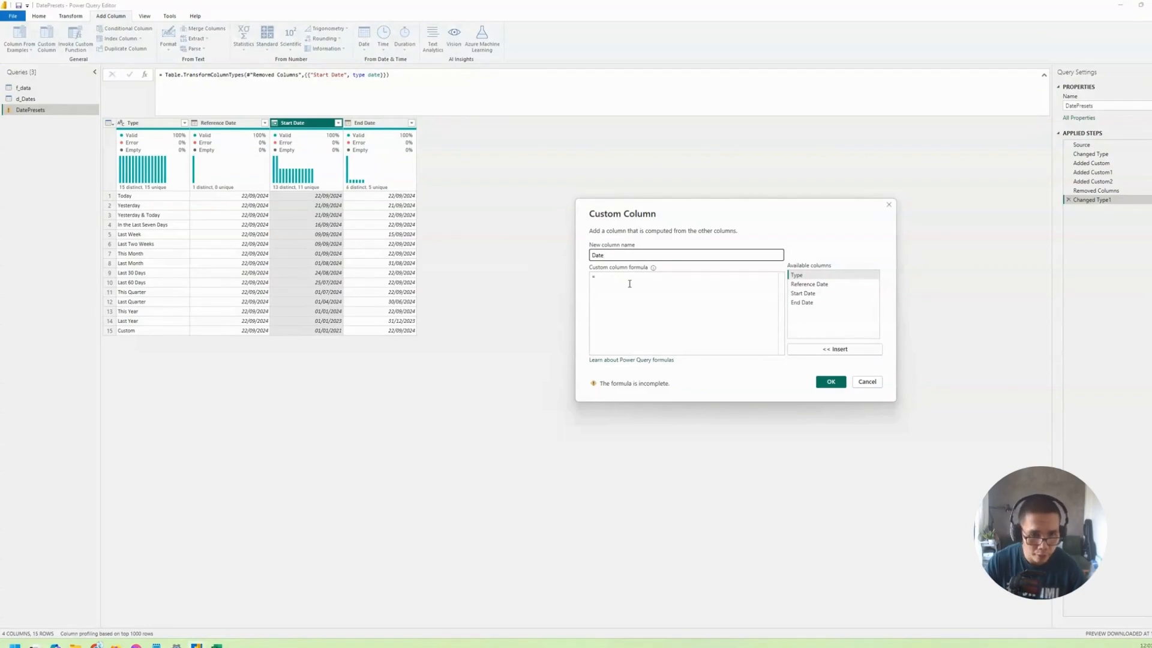
Enter Number.From([Start Date]) as the Date column's formula.
left_click(629, 284)
type("Number.")
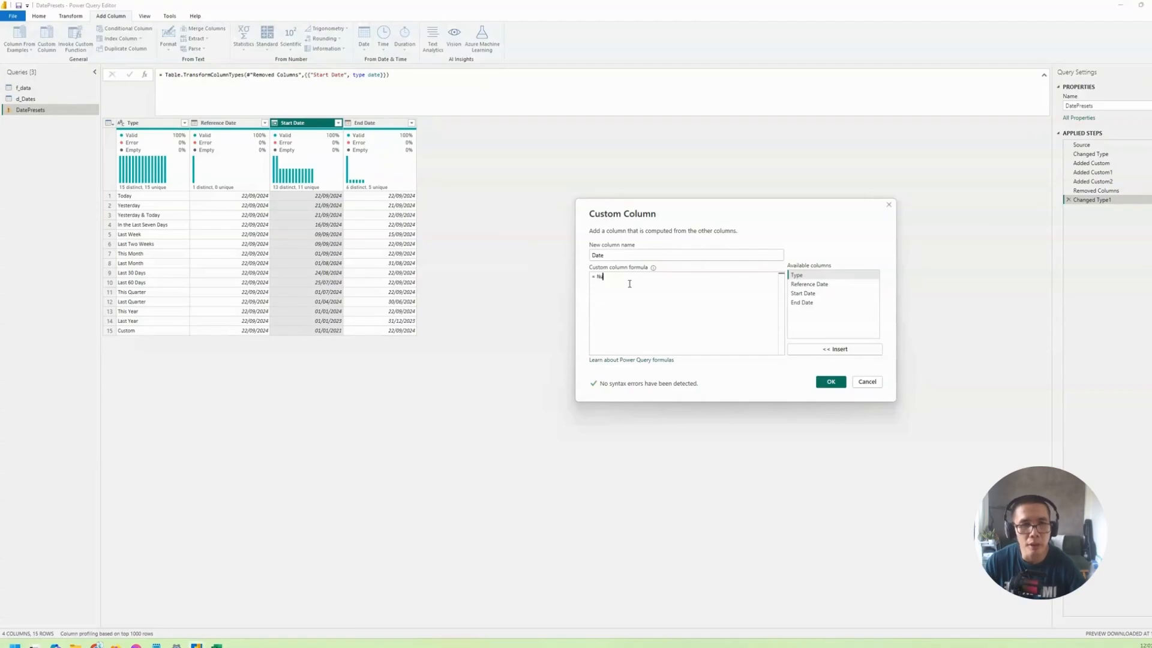
key("BackSpace")
key("BackSpace")
key("BackSpace")
key("BackSpace")
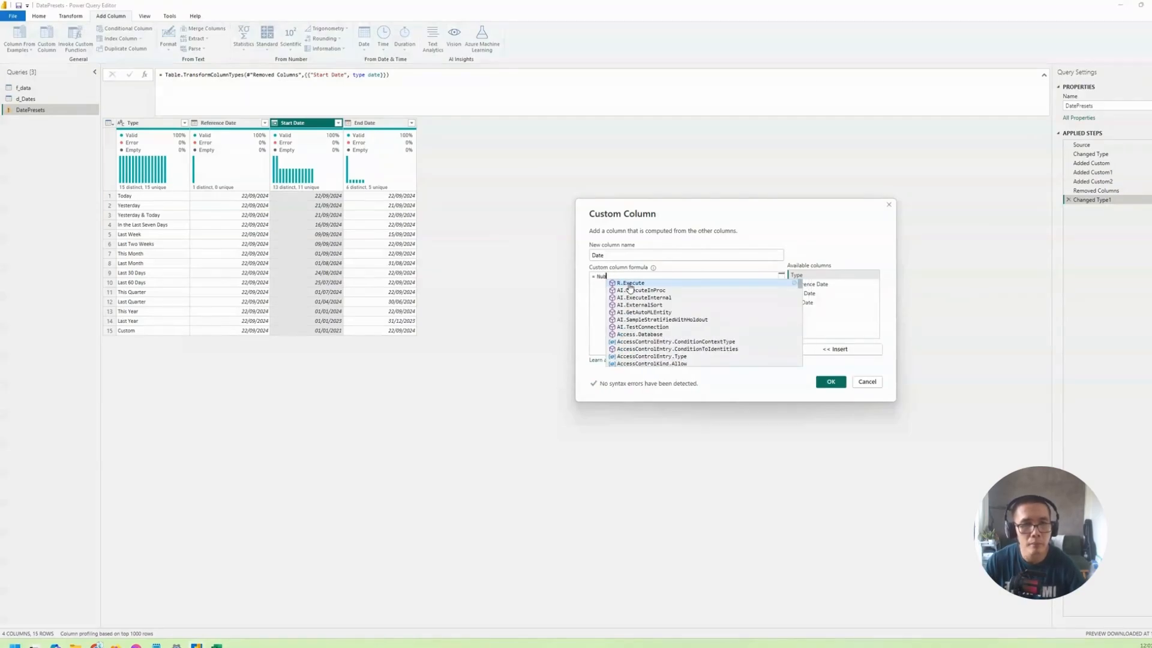
type("mber.from")
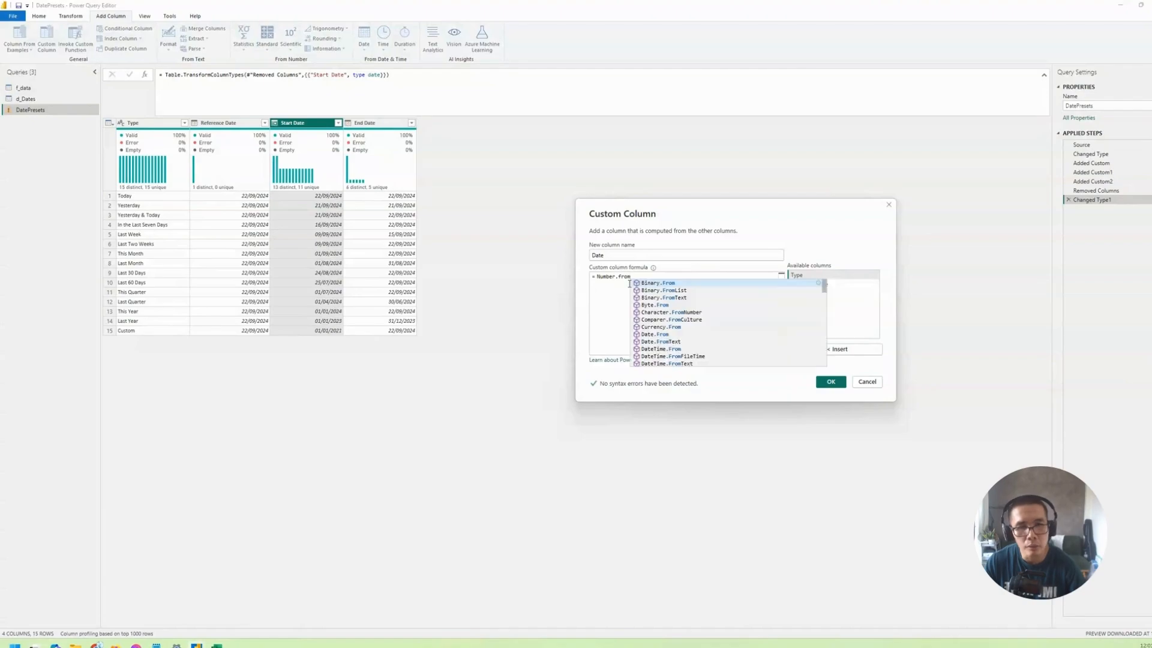
key("BackSpace")
key("BackSpace")
key("BackSpace")
key("BackSpace")
type("From")
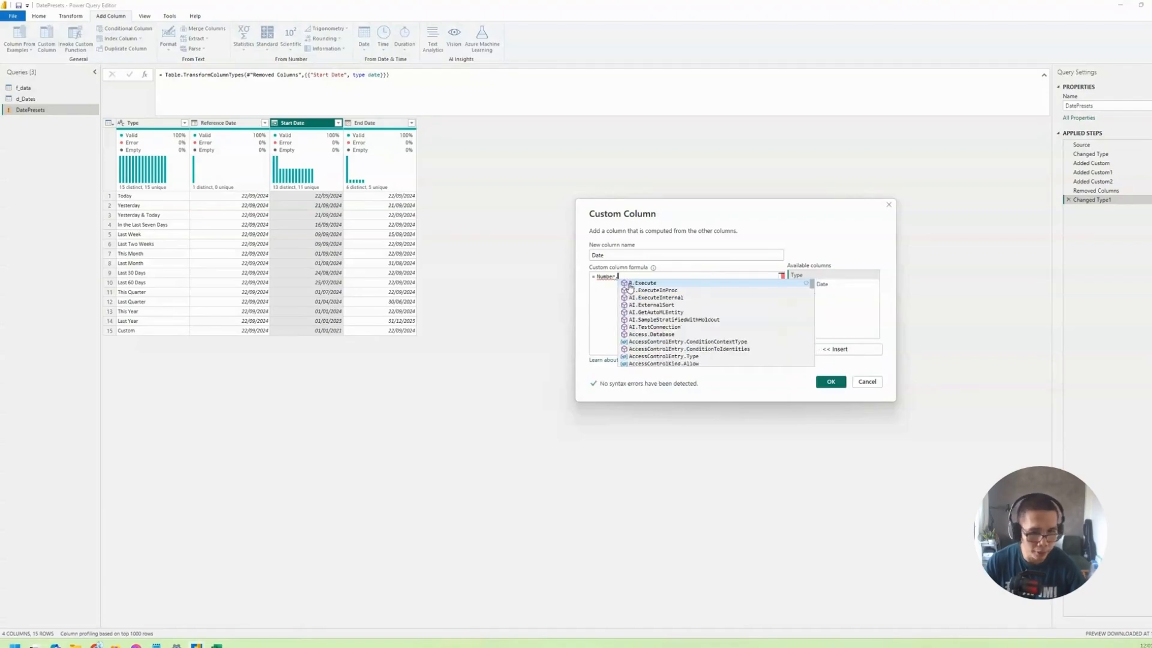
type("(")
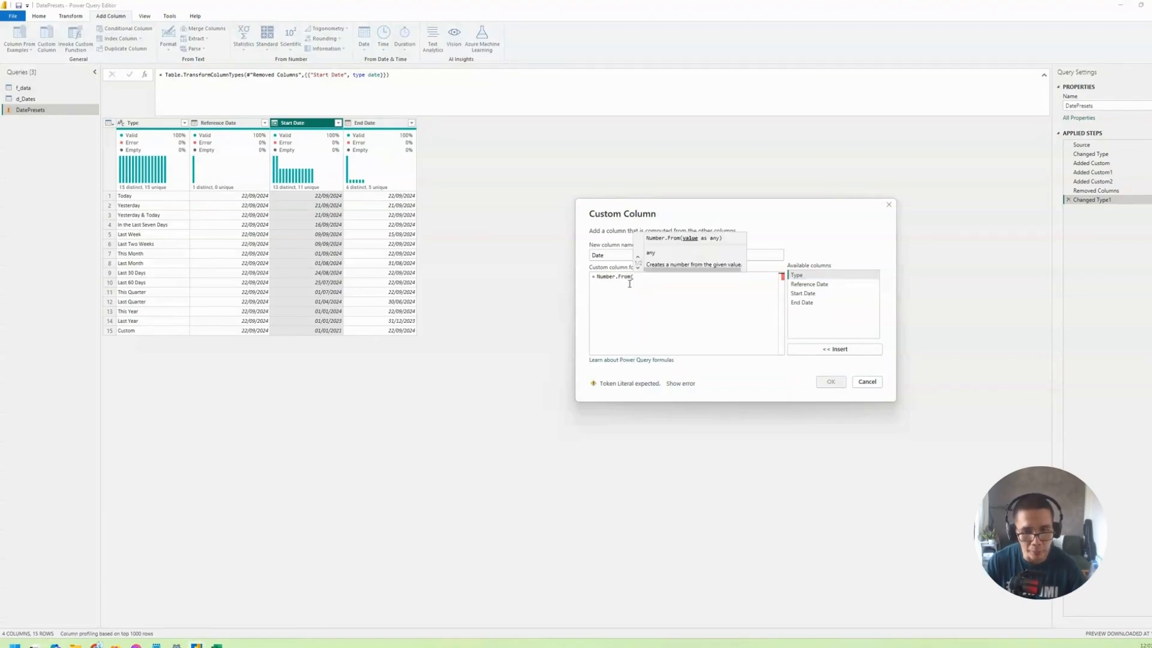
double_click(803, 294)
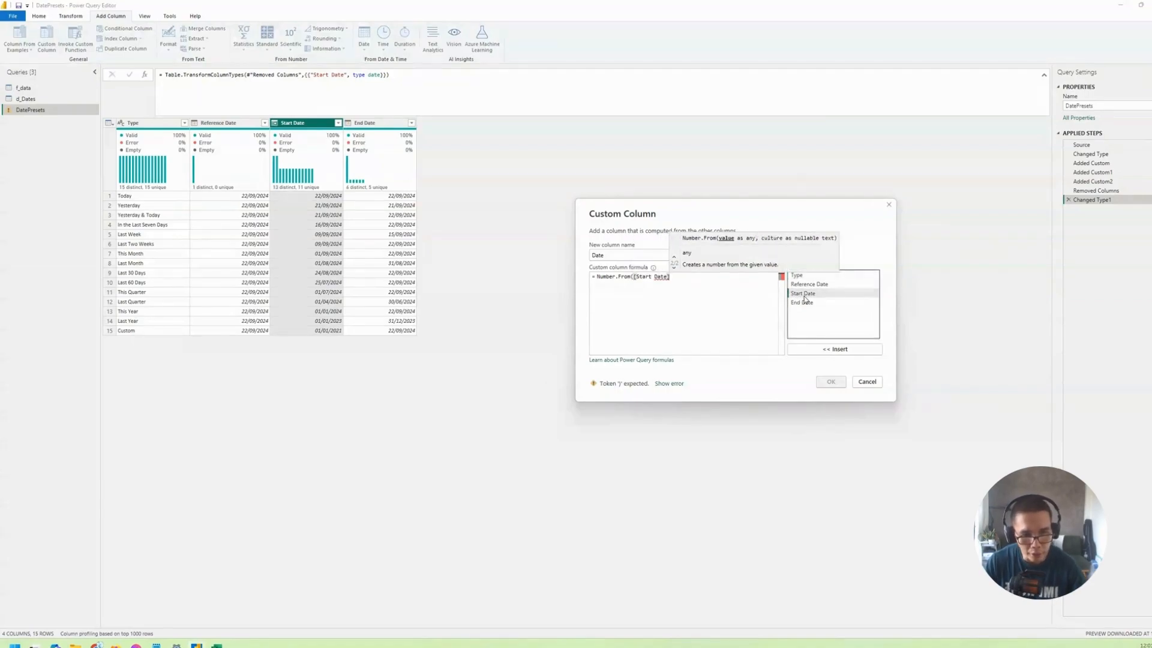
type(",")
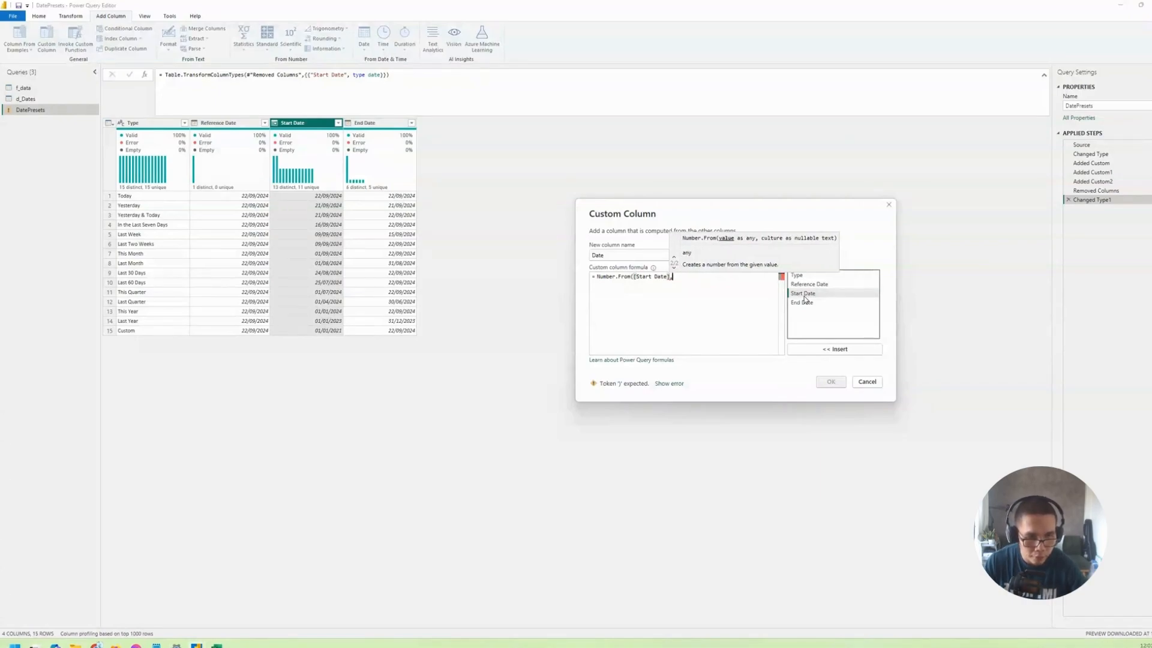
key("BackSpace")
key("BackSpace")
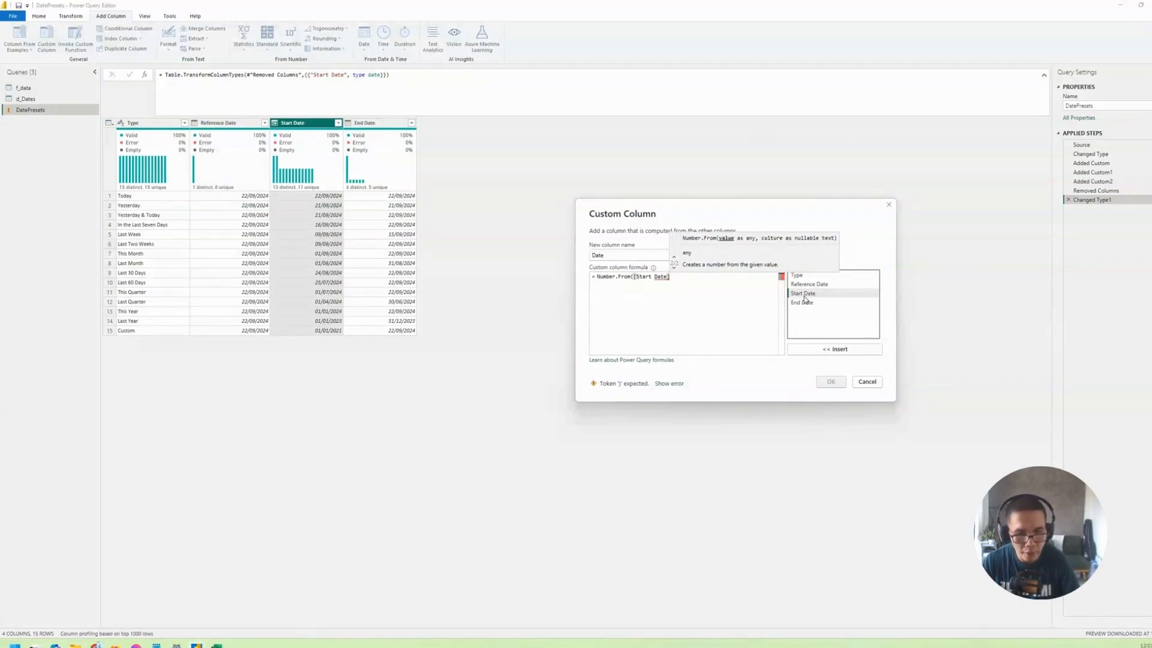
type(")")
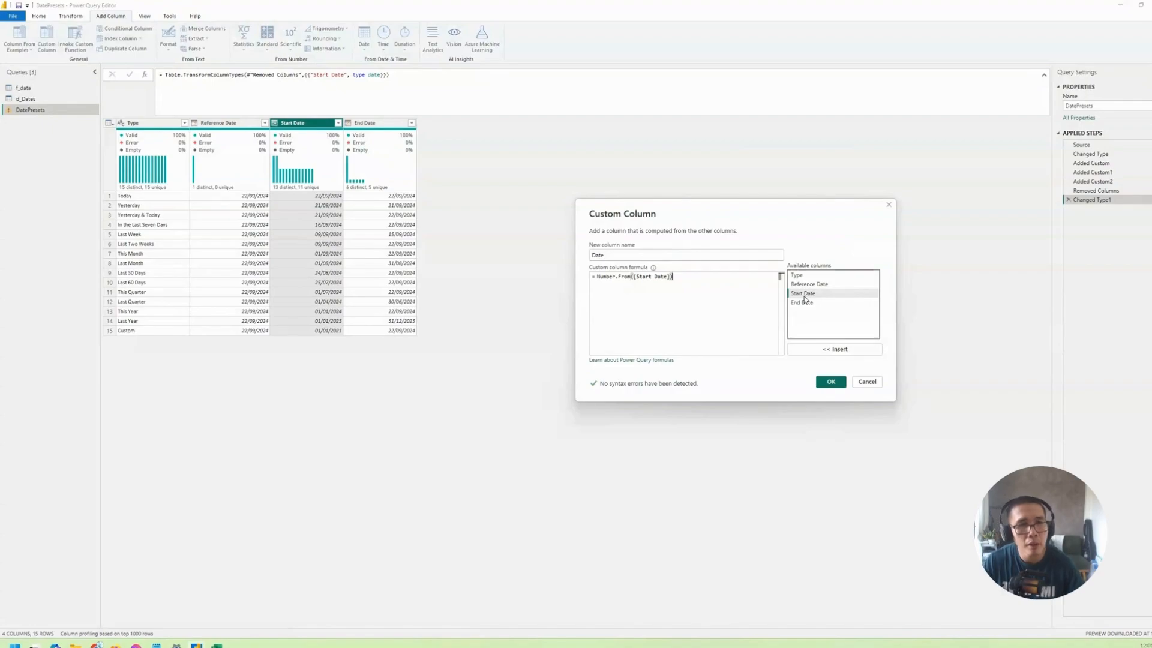
Put an opening curly brace before the Number.From expression and append the .. range operator after it.
left_click(599, 277)
type("(")
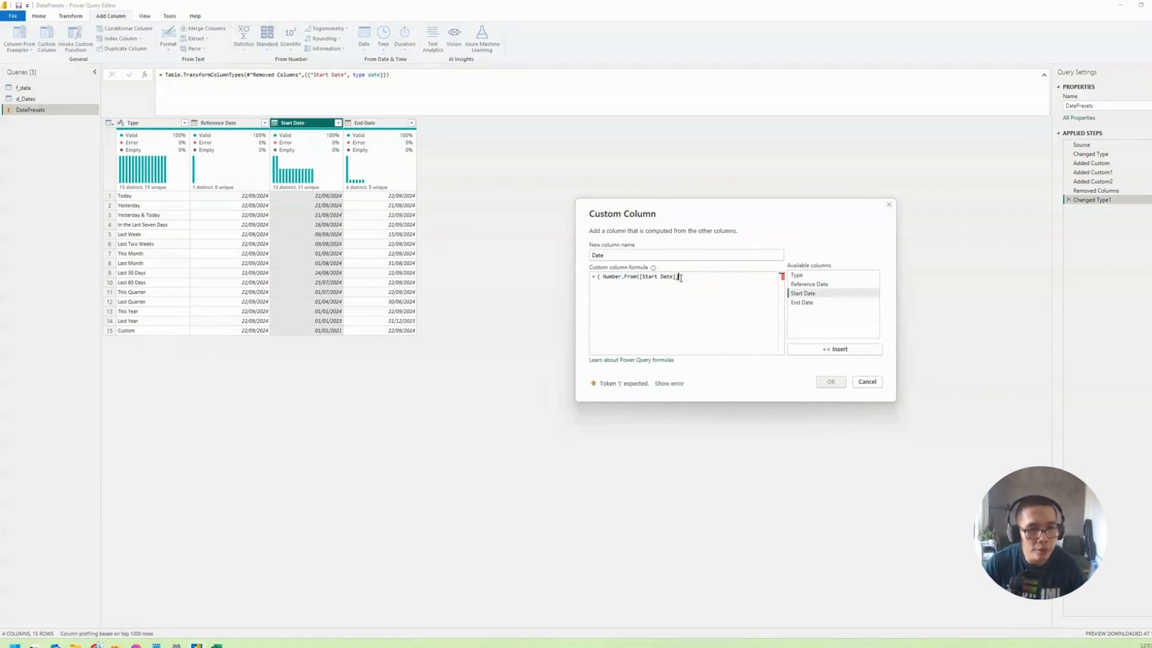
type("..")
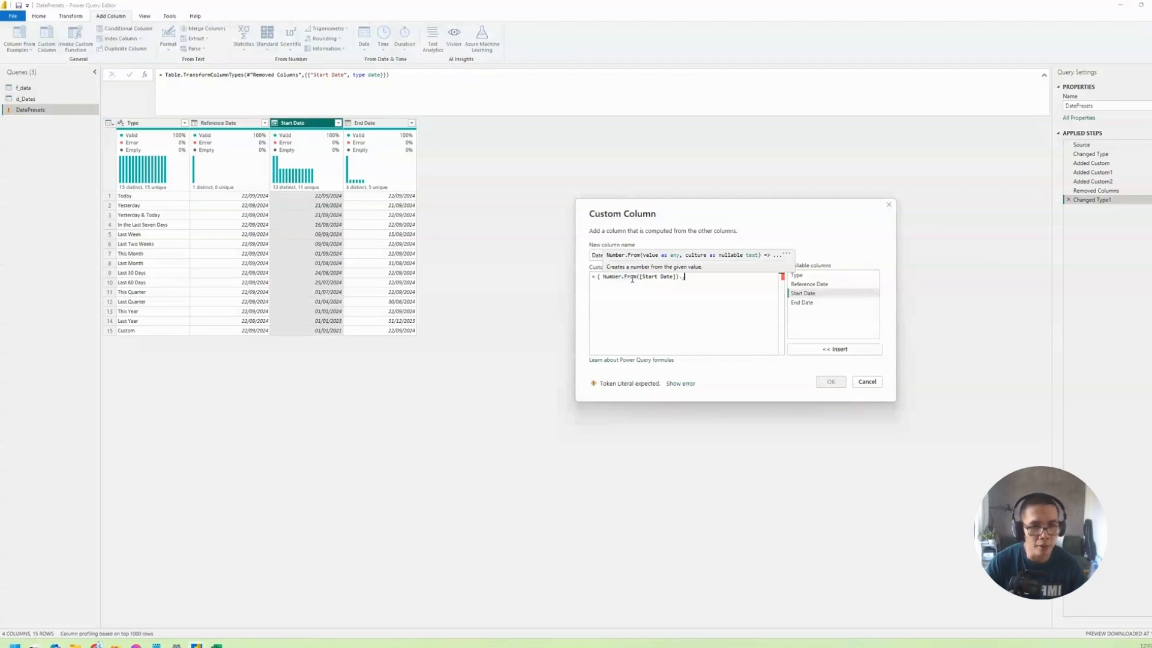
Complete the formula as { Number.From([Start Date])..Number.From([End Date])} by reusing the first expression, and create the Date custom column.
left_click_drag(598, 277, 676, 277)
key("ctrl+c")
left_click(744, 277)
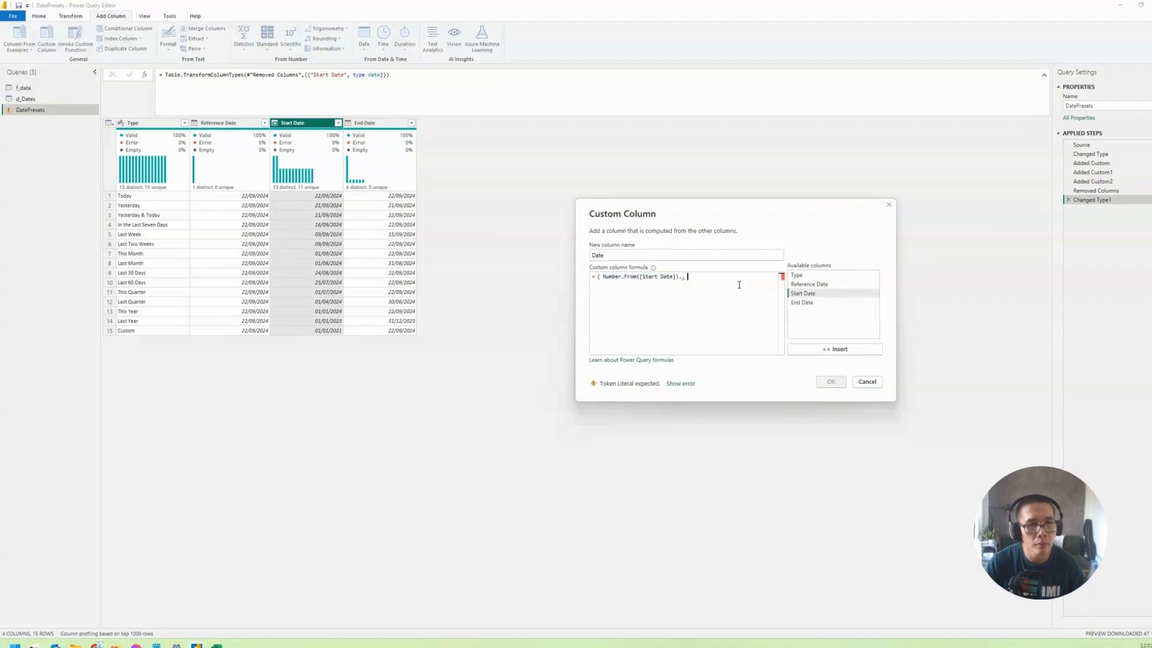
key("ctrl+v")
double_click(732, 278)
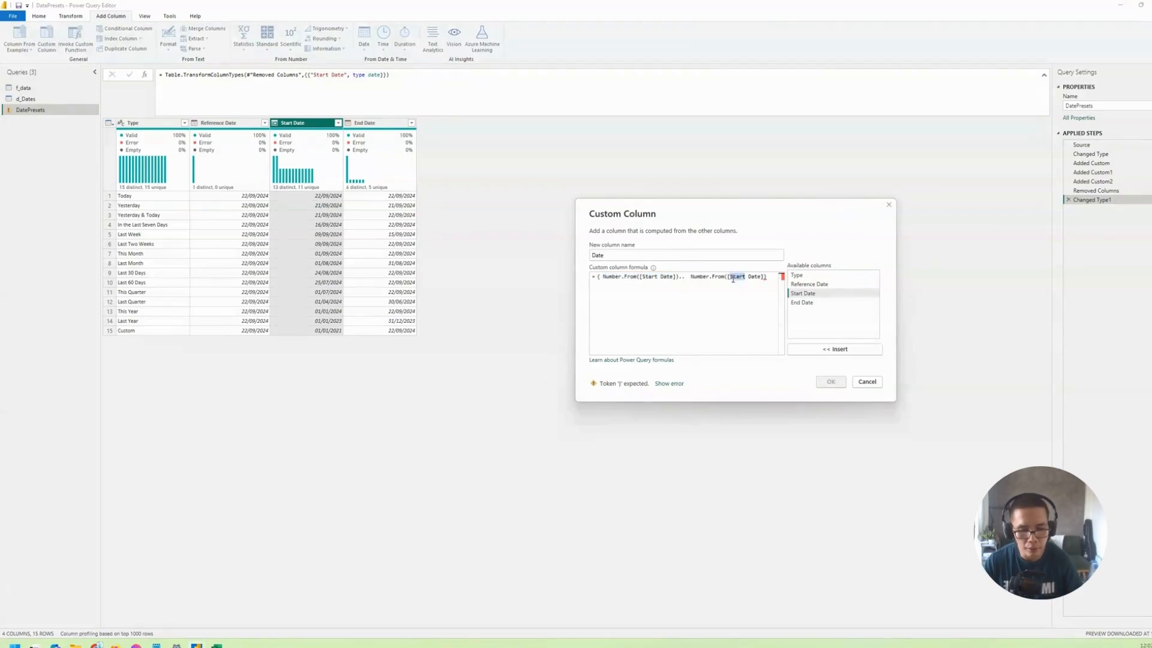
type("End")
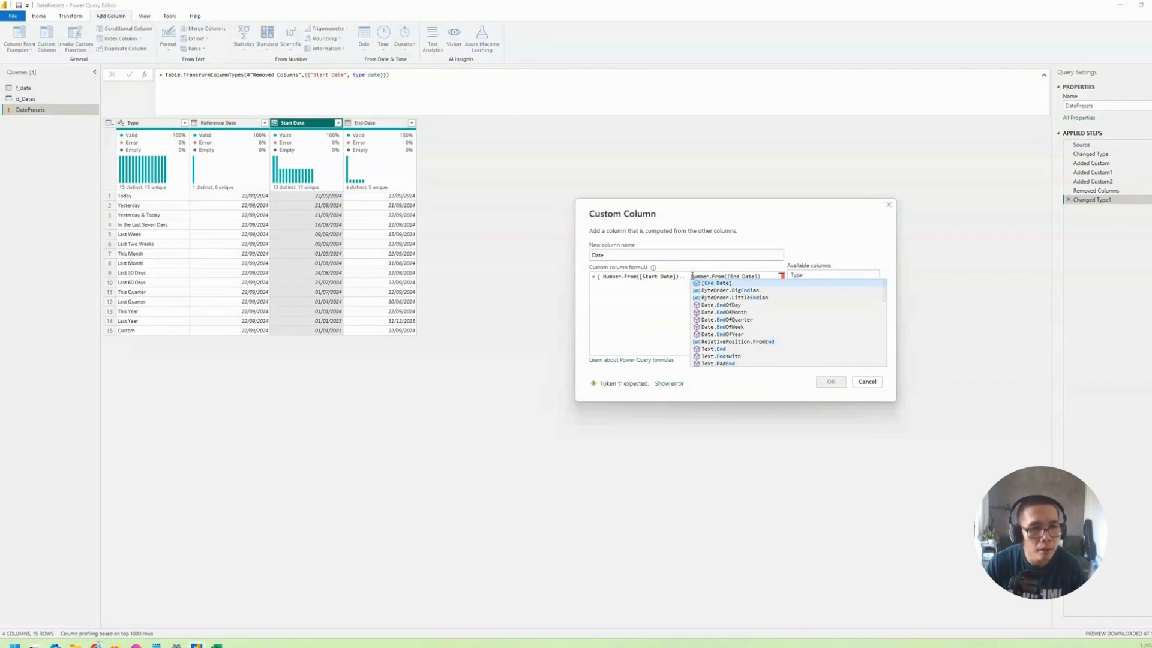
left_click(692, 276)
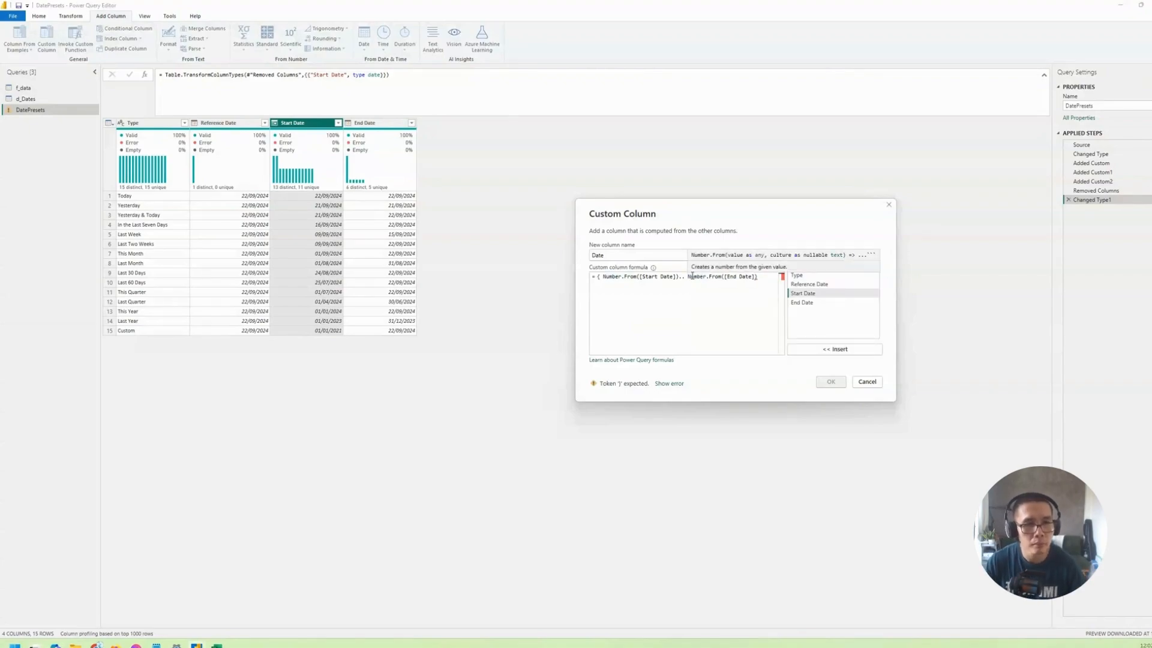
key("BackSpace")
left_click(757, 276)
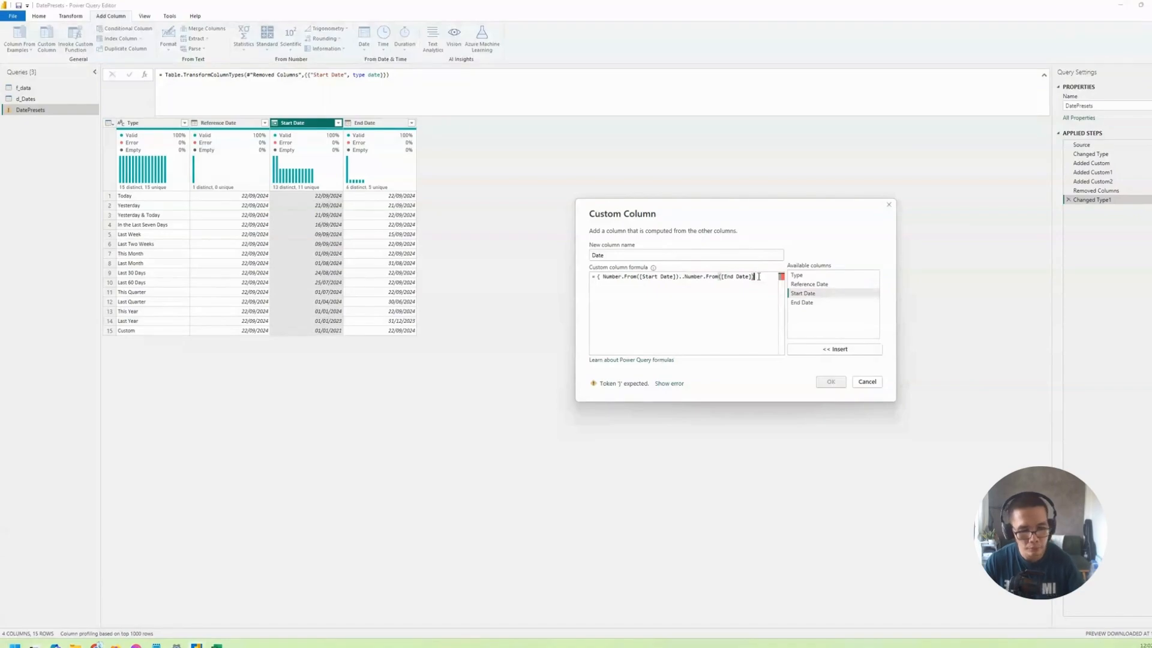
type("}")
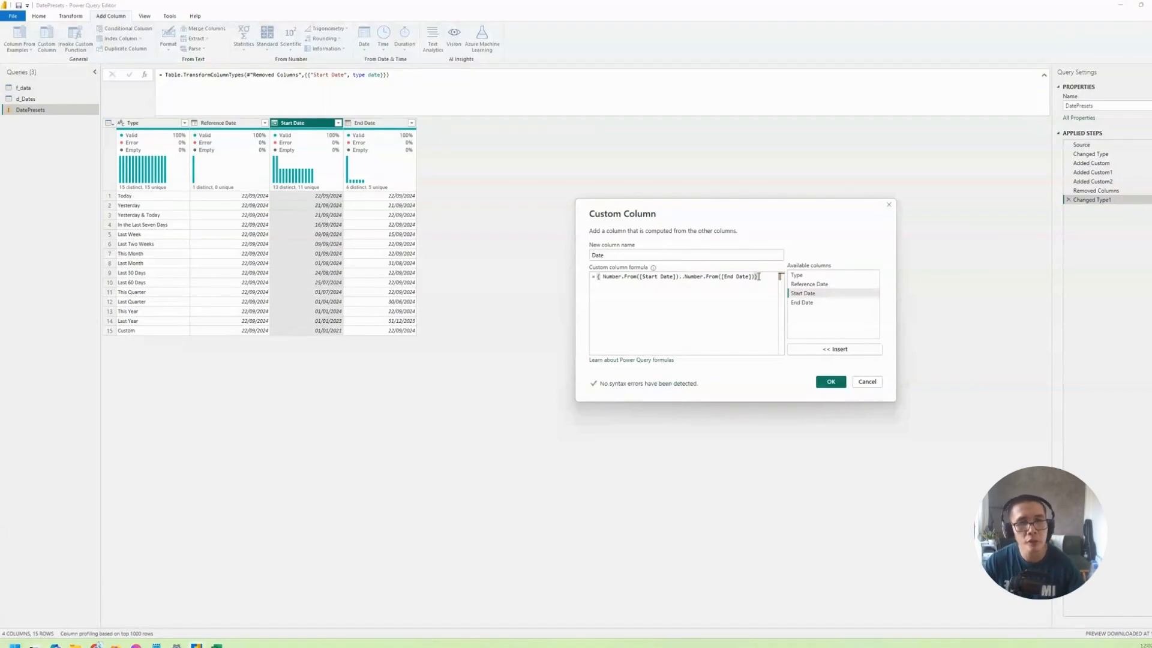
left_click(830, 383)
Expand the Date column's lists to new rows and set the column's type to Date.
left_click(457, 192)
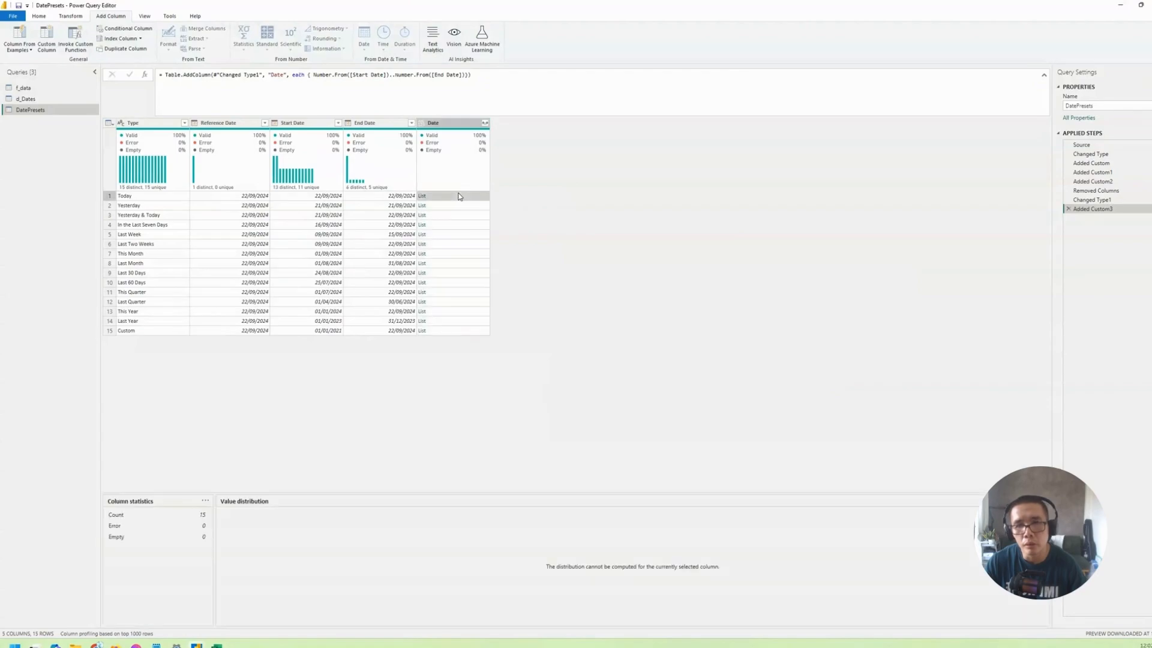
left_click(458, 221)
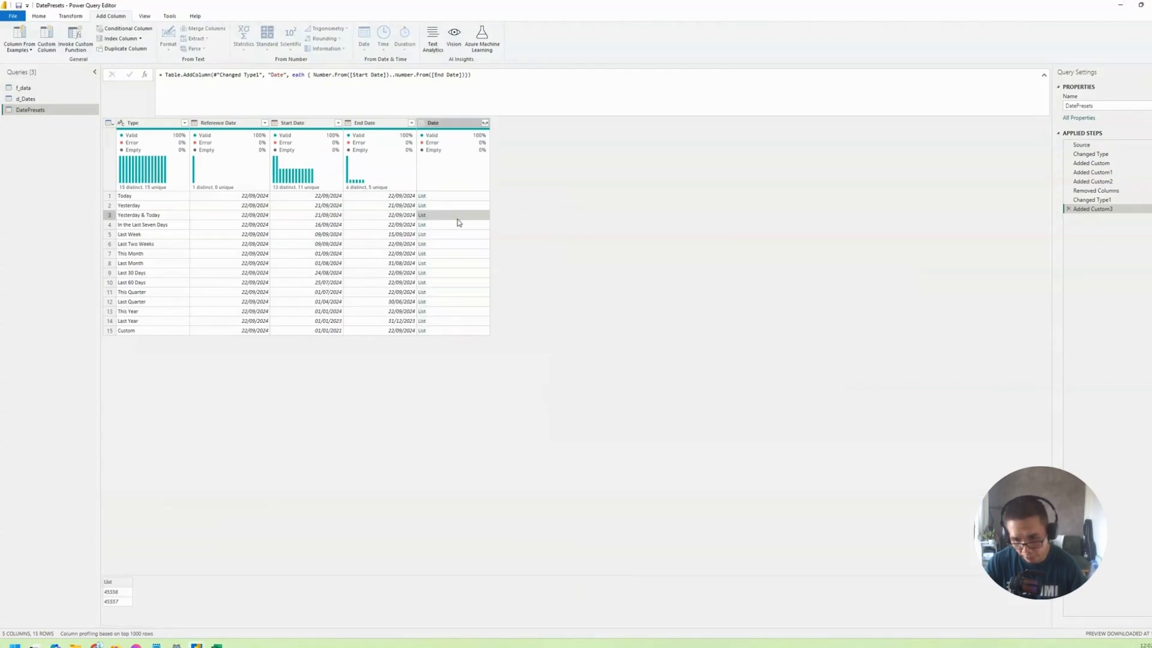
left_click(485, 123)
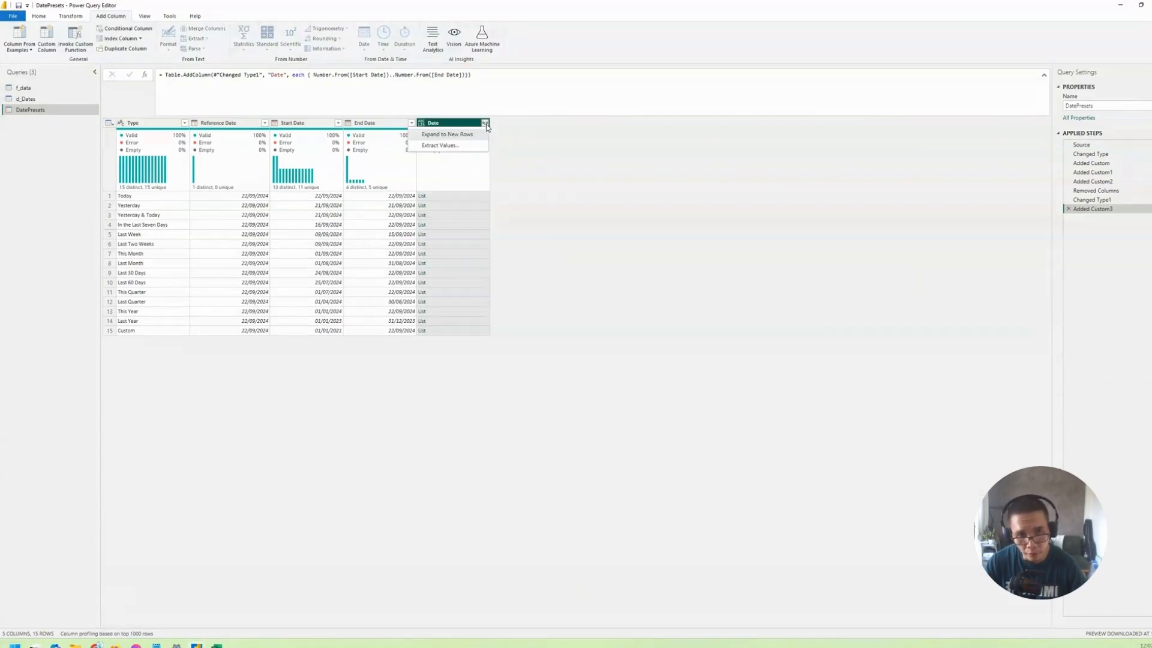
left_click(451, 135)
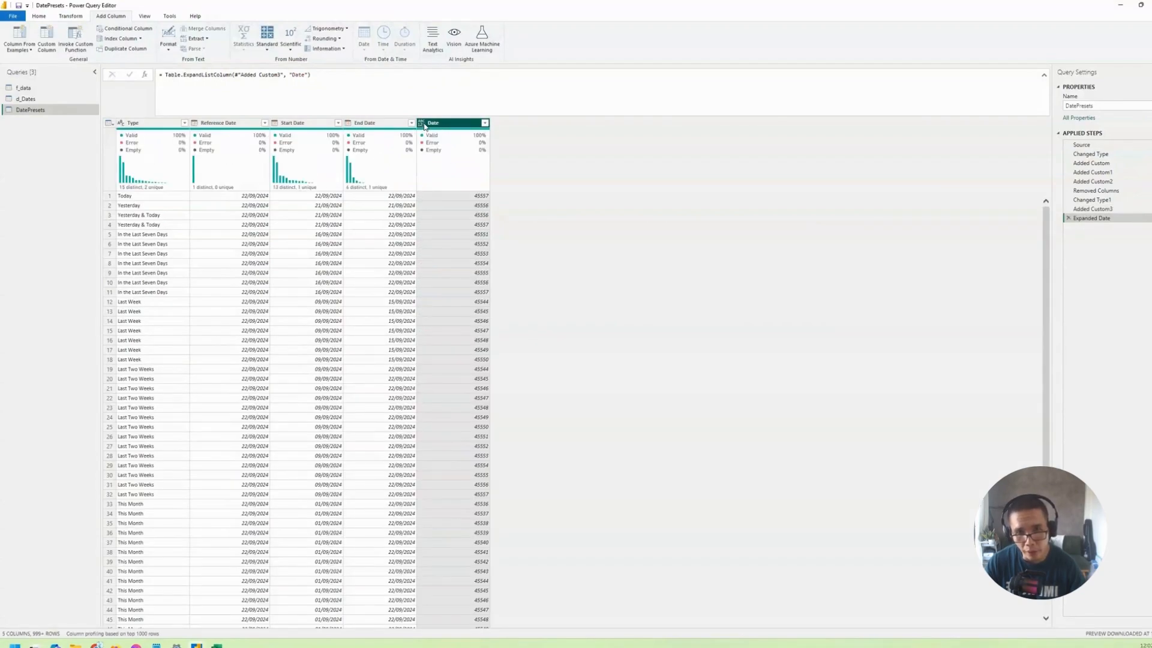
left_click(423, 124)
left_click(440, 186)
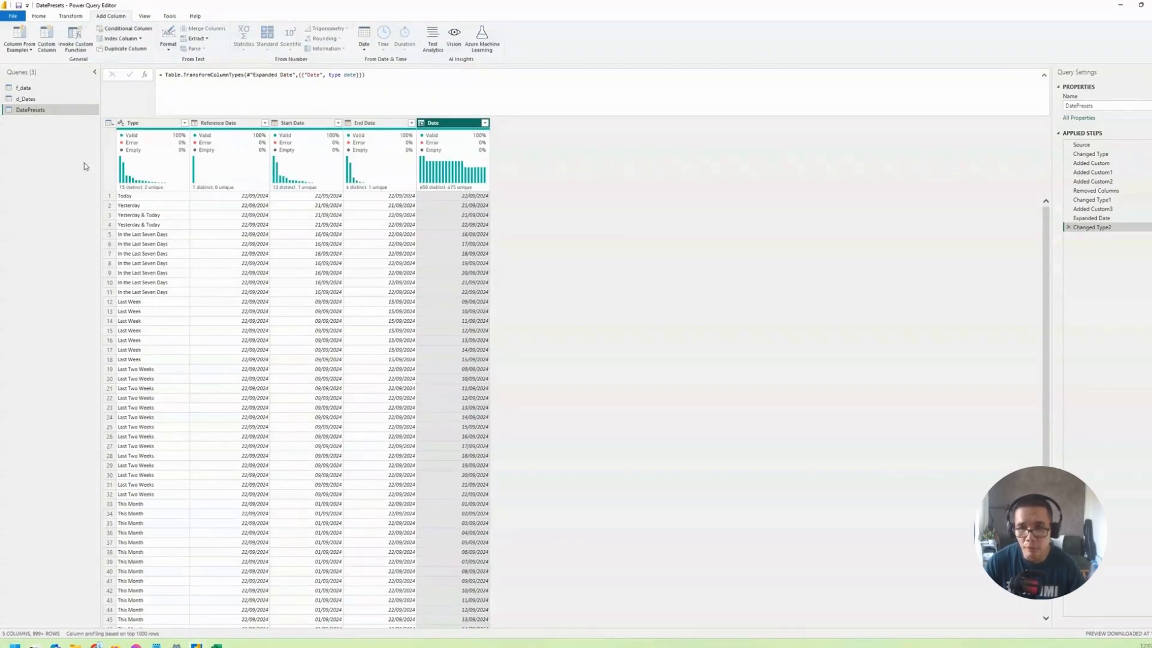
Save the file, close and apply the query changes, and switch back to the Power BI Desktop model view.
key("ctrl+s")
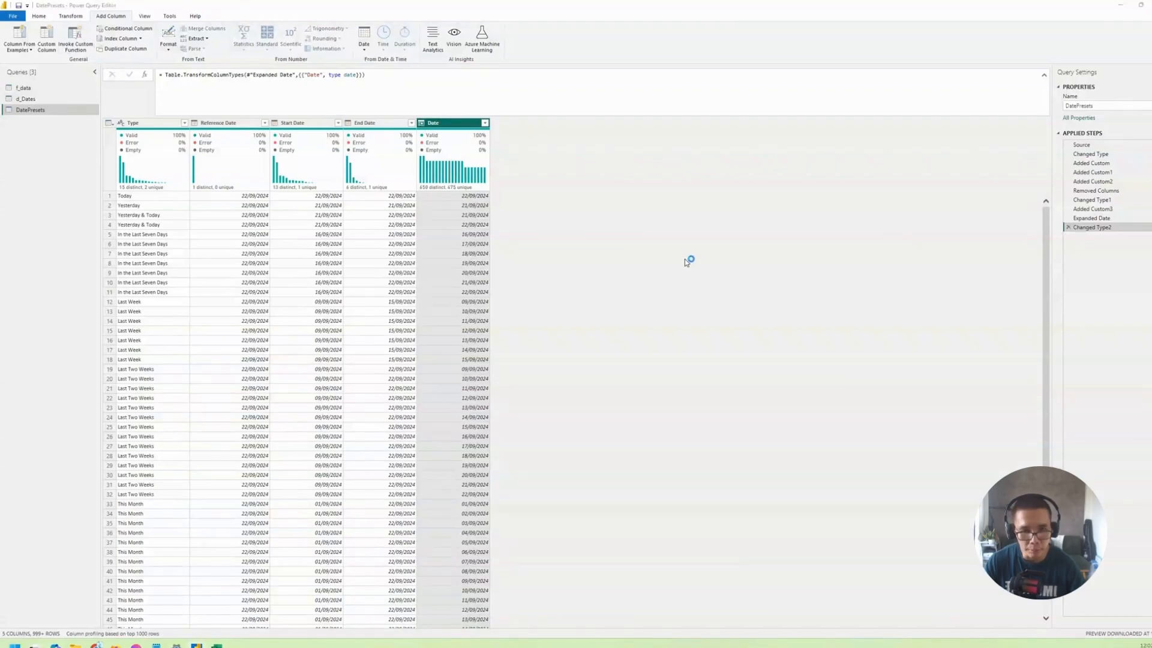
left_click(658, 341)
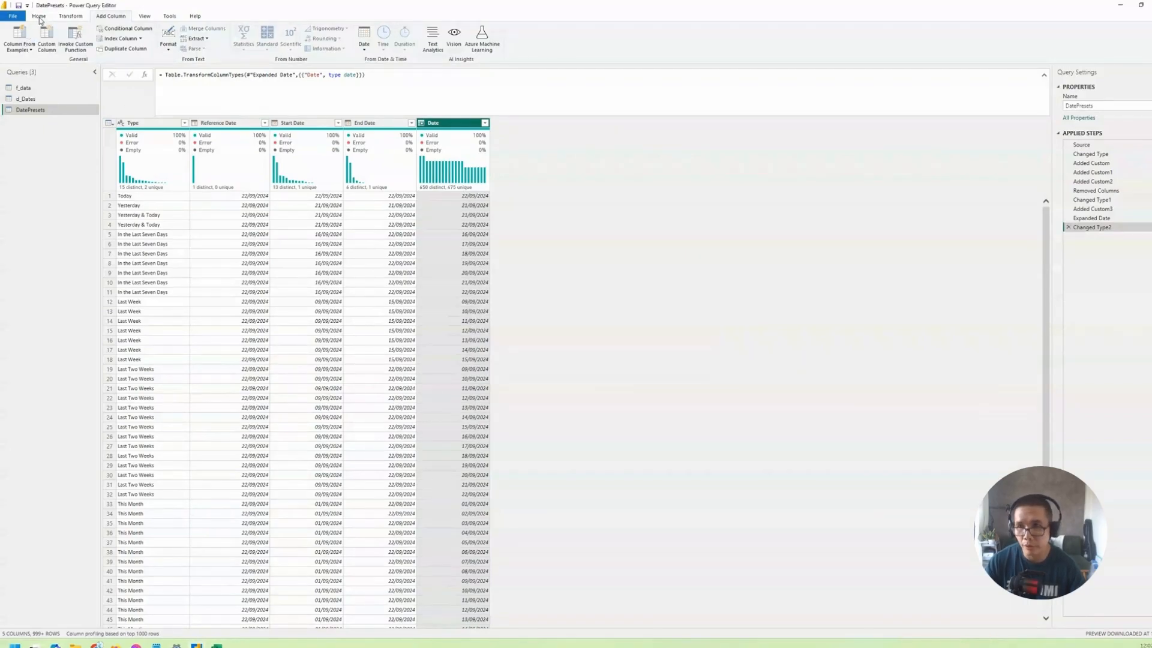
left_click(39, 18)
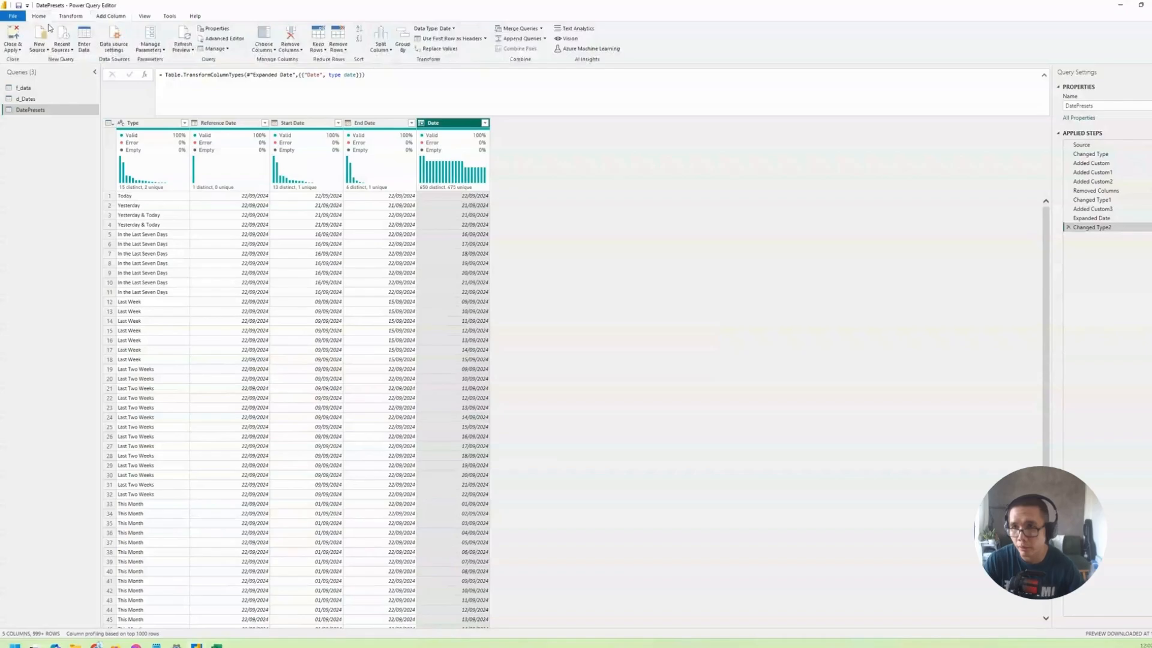
left_click(13, 37)
left_click(111, 323)
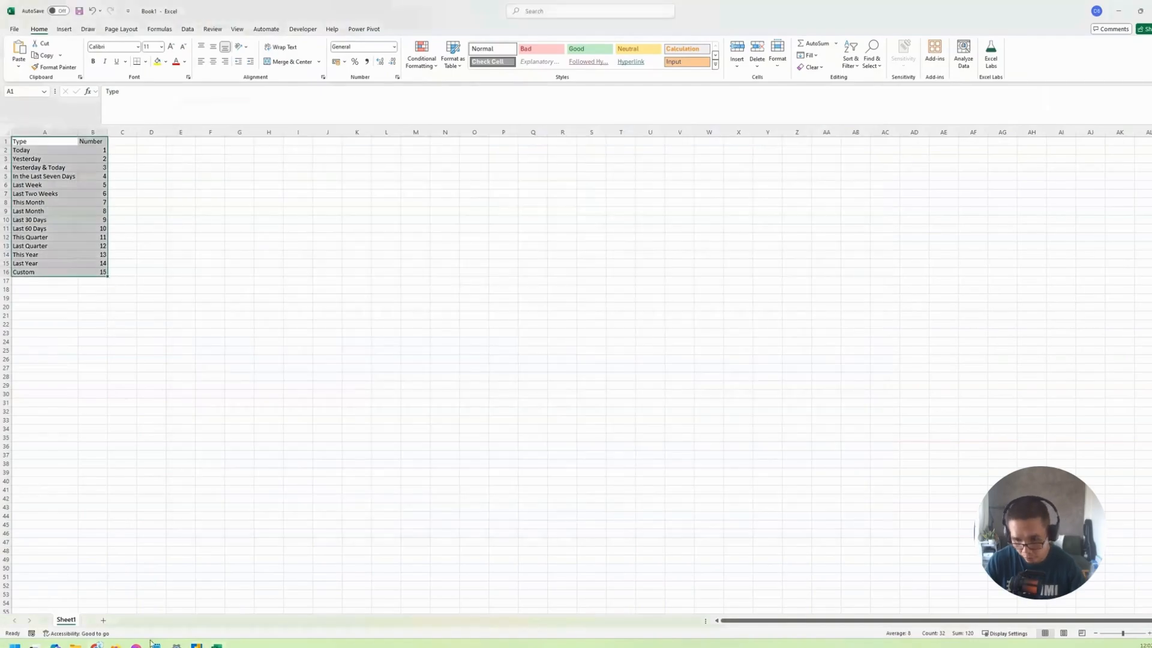
left_click(196, 646)
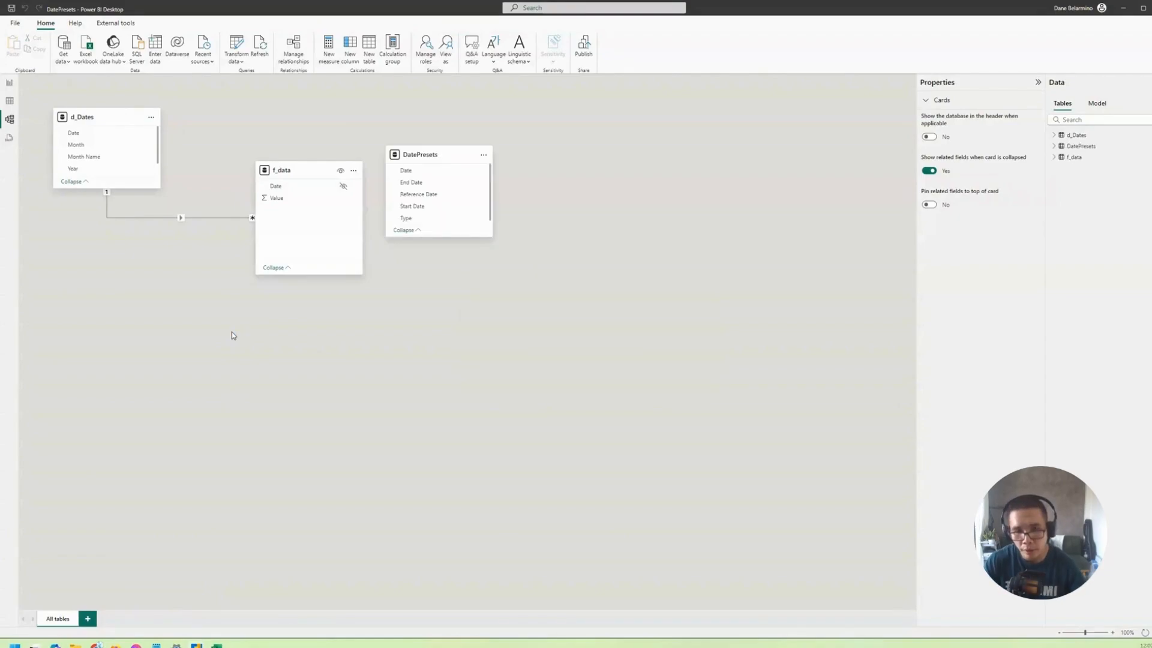
Move the DatePresets card below d_Dates, enlarge it to show all its fields, and expand the d_Dates and DatePresets field lists.
left_click_drag(412, 154, 117, 265)
left_click_drag(157, 347, 150, 387)
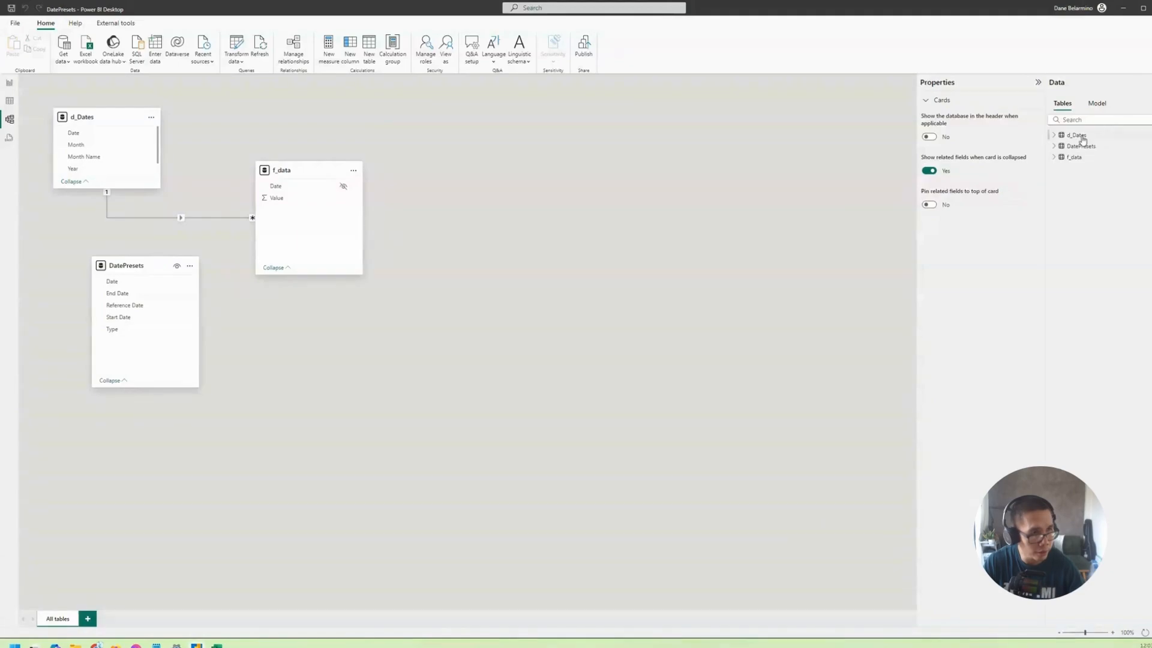
left_click(1054, 135)
left_click(1055, 202)
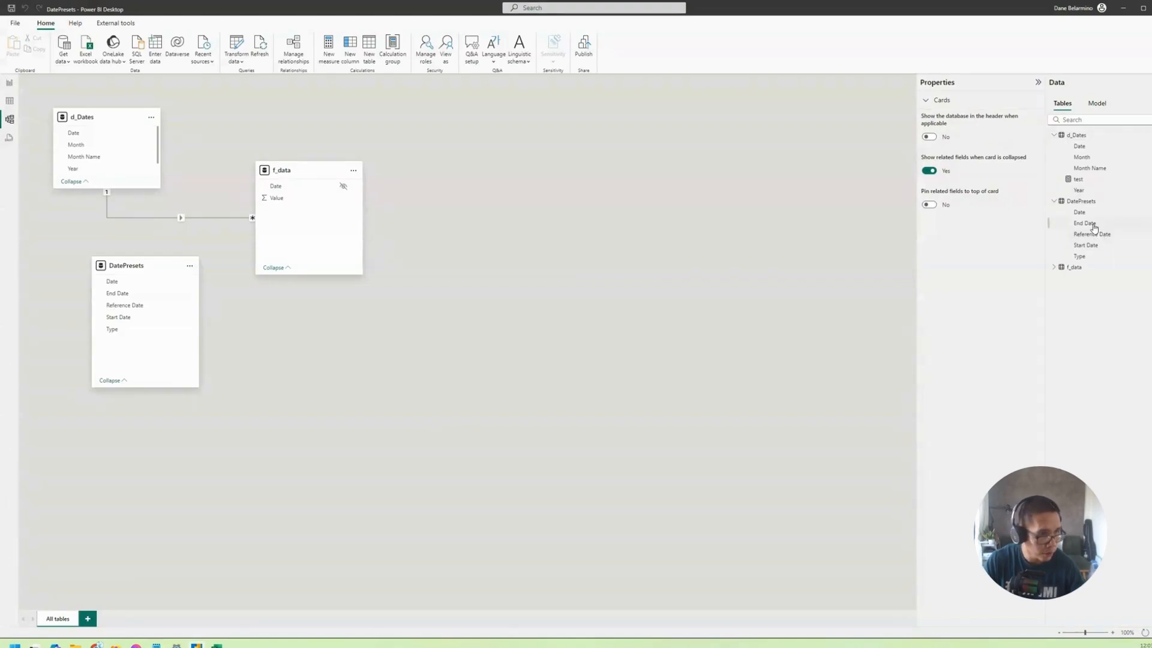
left_click(1095, 236)
left_click(1095, 243, "ctrl")
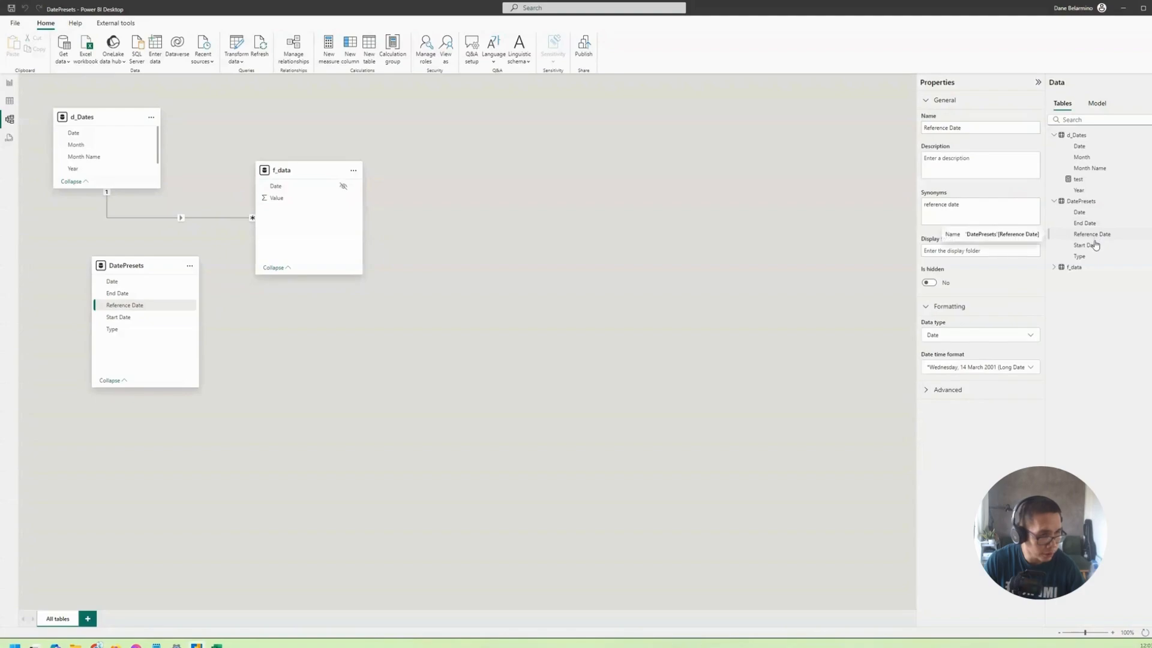
left_click(1092, 228, "ctrl")
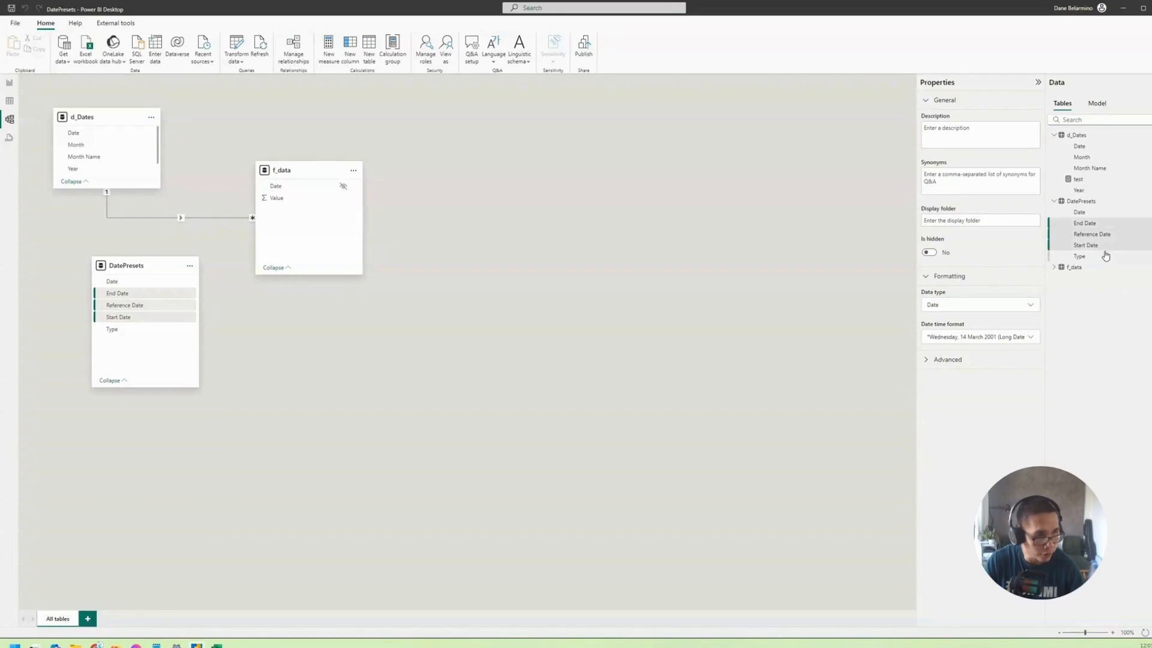
left_click(1100, 244)
left_click(1089, 228)
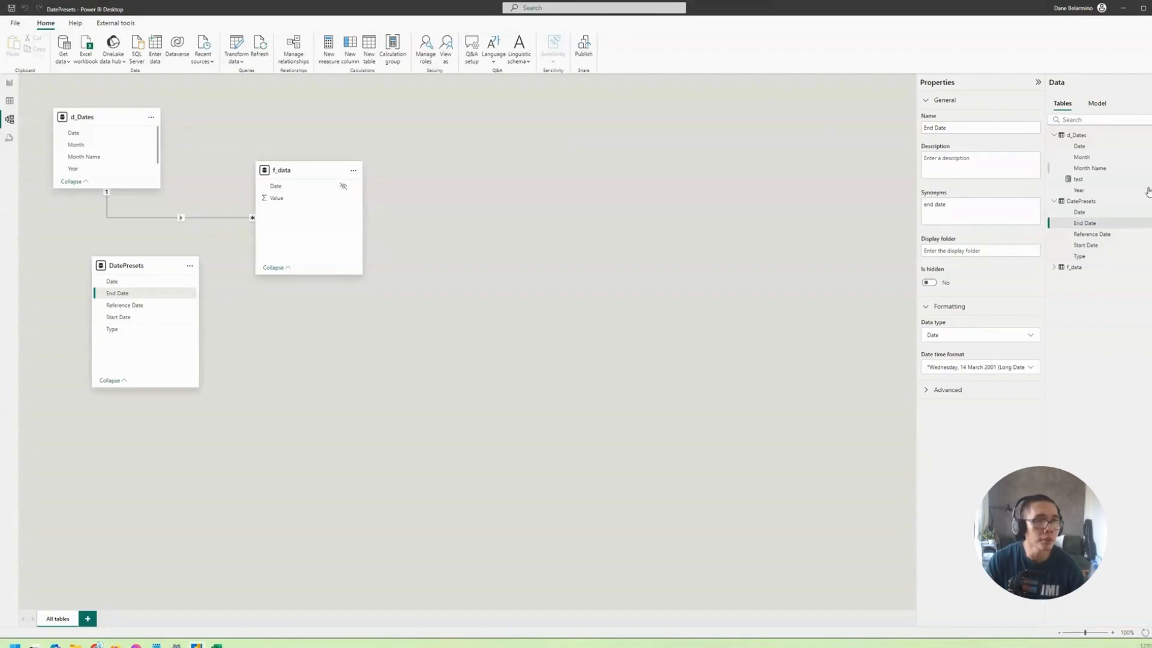
Open the DatePresets query for editing and change its Removed Columns step to remove Reference Date instead of Number.
right_click(1079, 205)
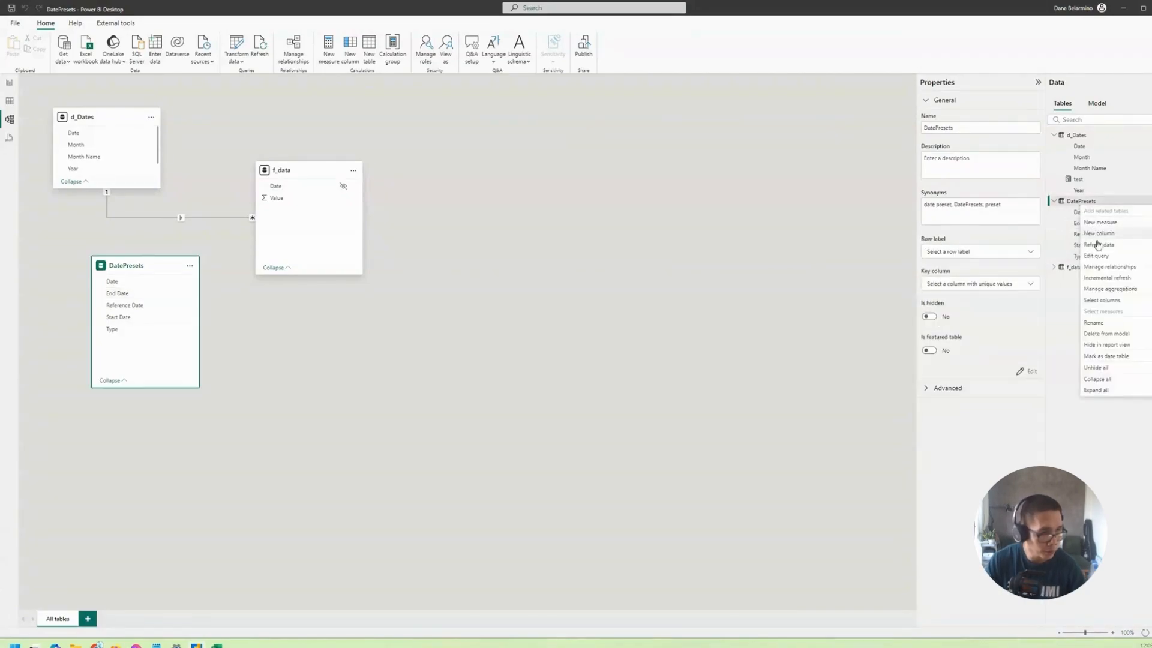
left_click(1097, 258)
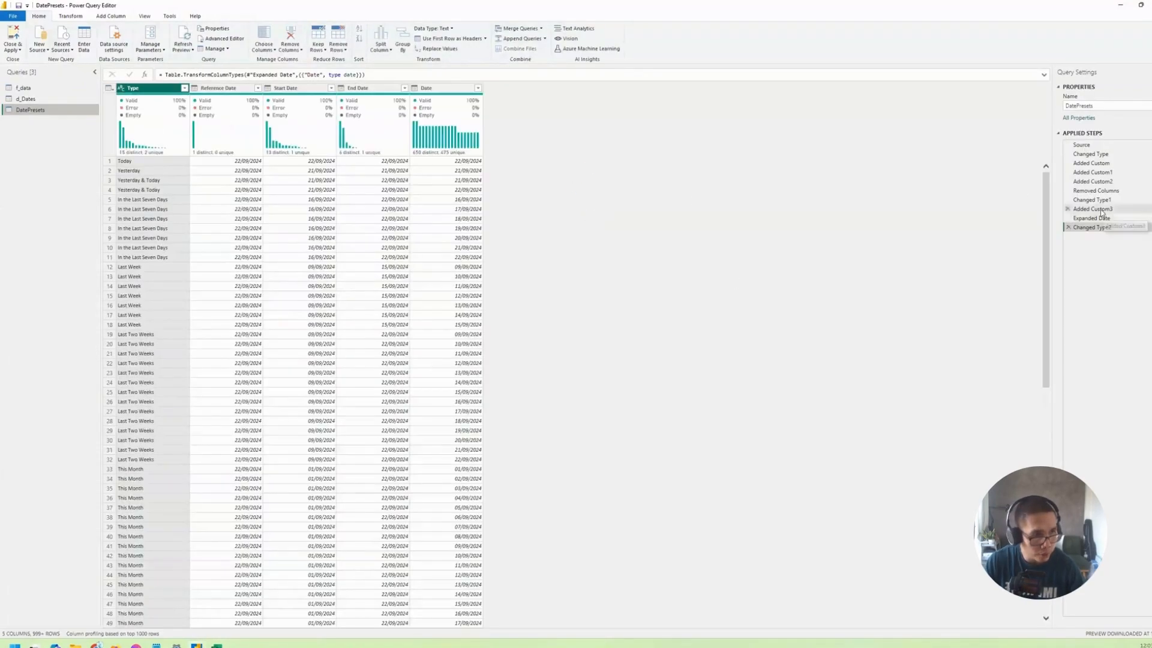
left_click(1071, 191)
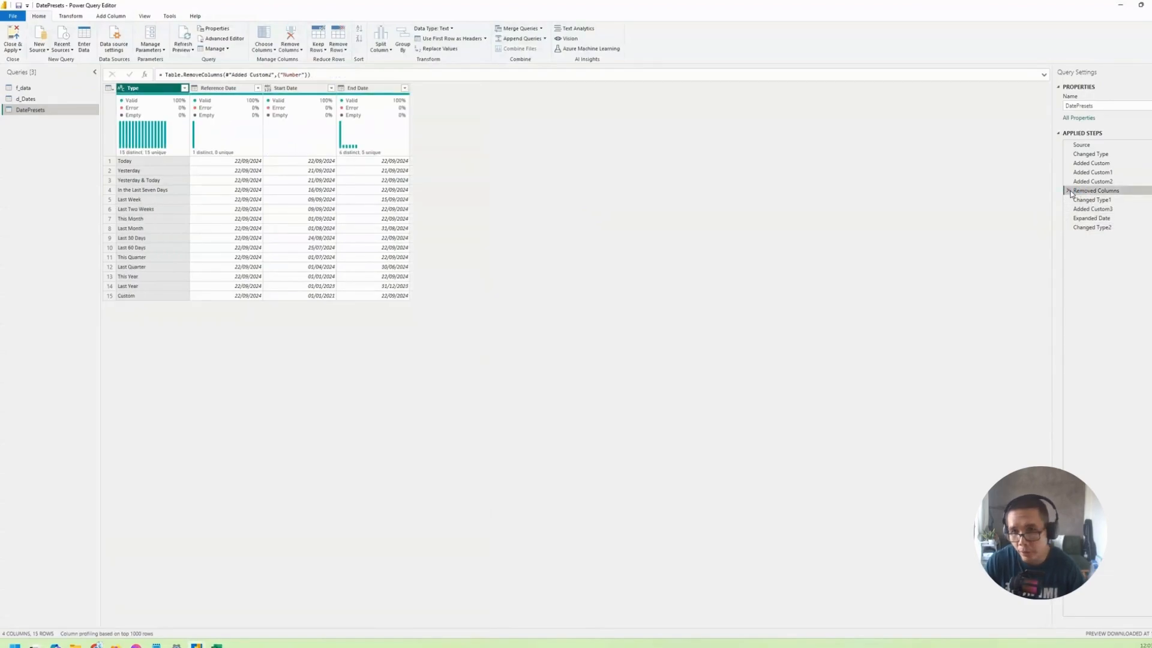
left_click(303, 74)
double_click(294, 74)
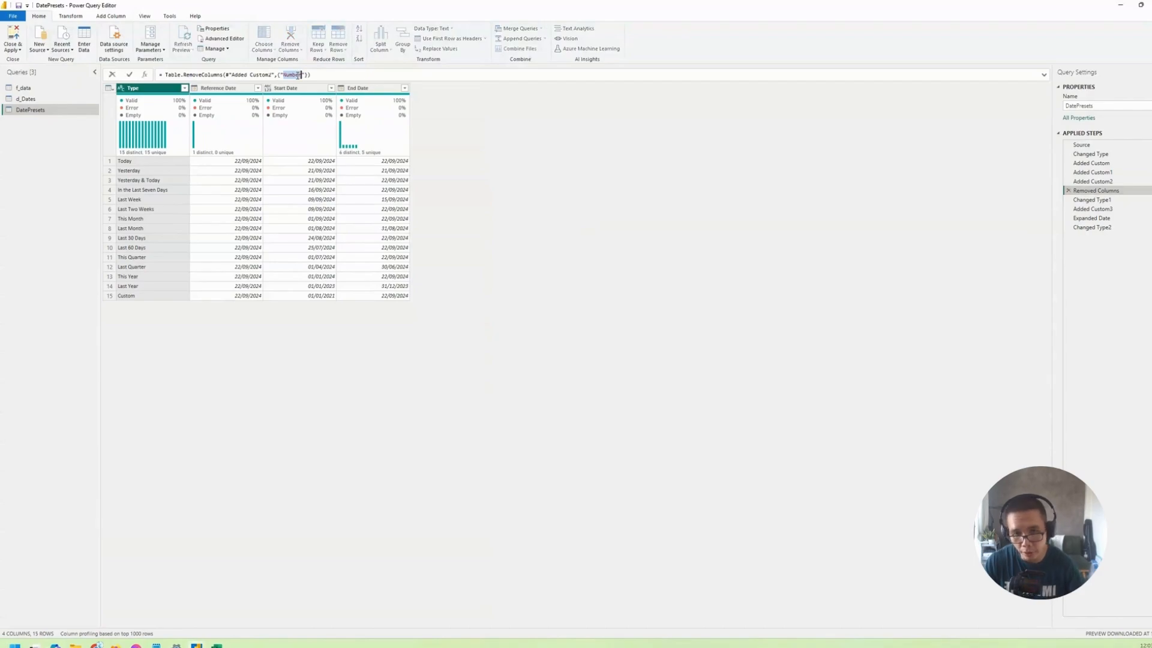
type("Reference Date")
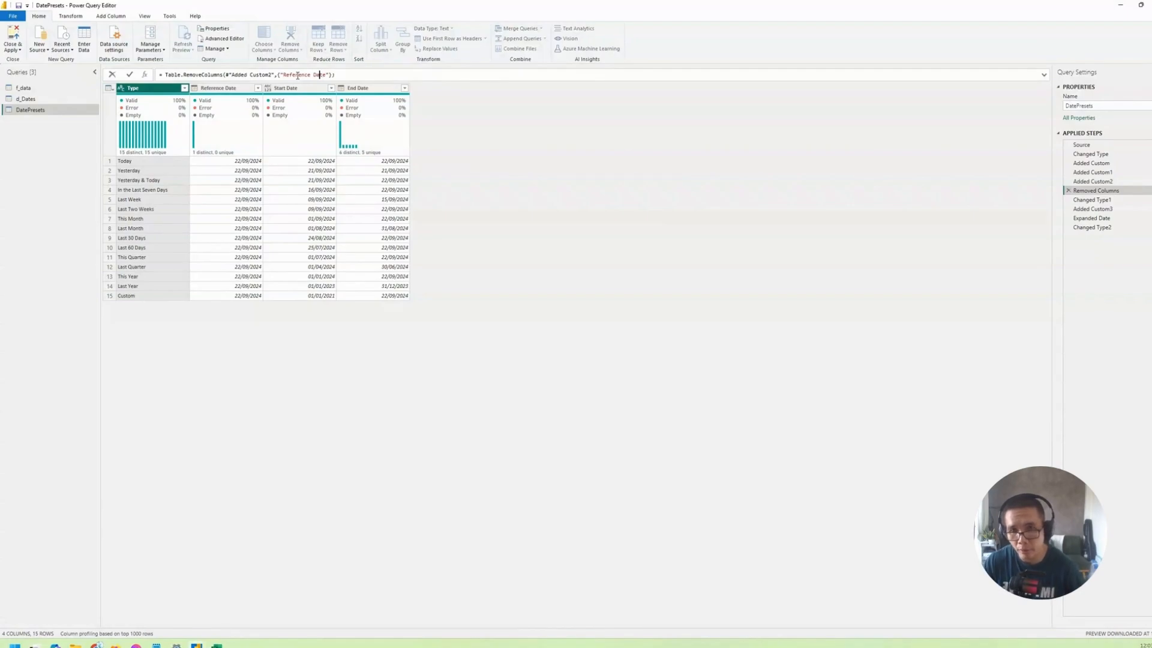
key("Return")
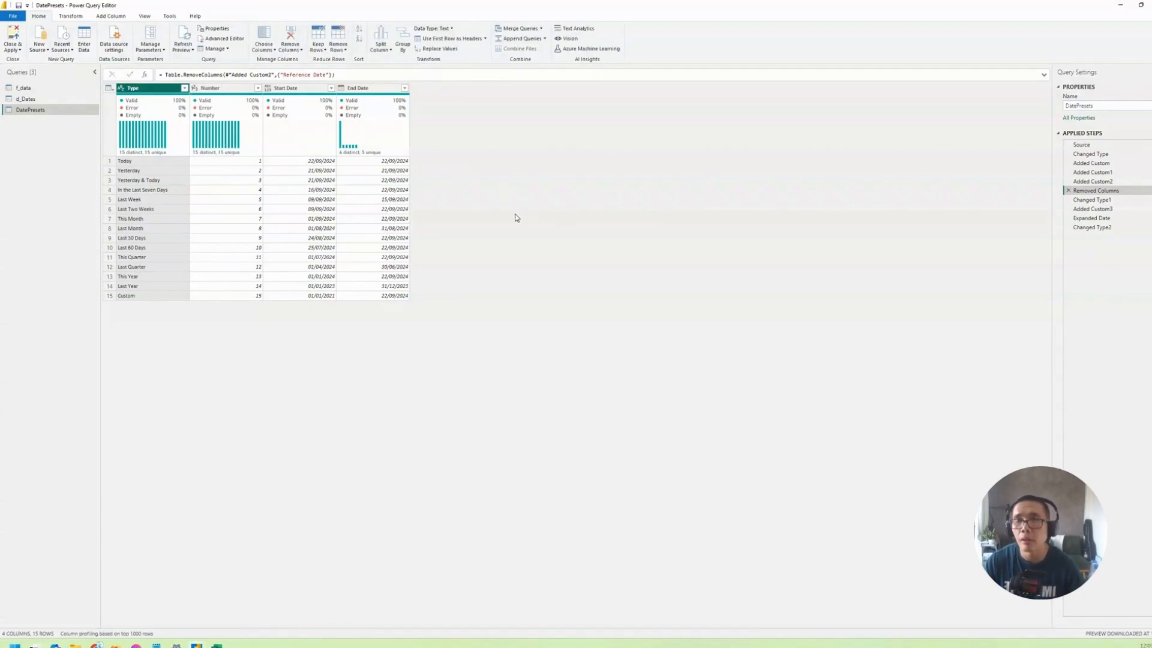
Remove the Start Date and End Date columns after the query's last applied step, and apply the changes to the model.
left_click(1111, 223)
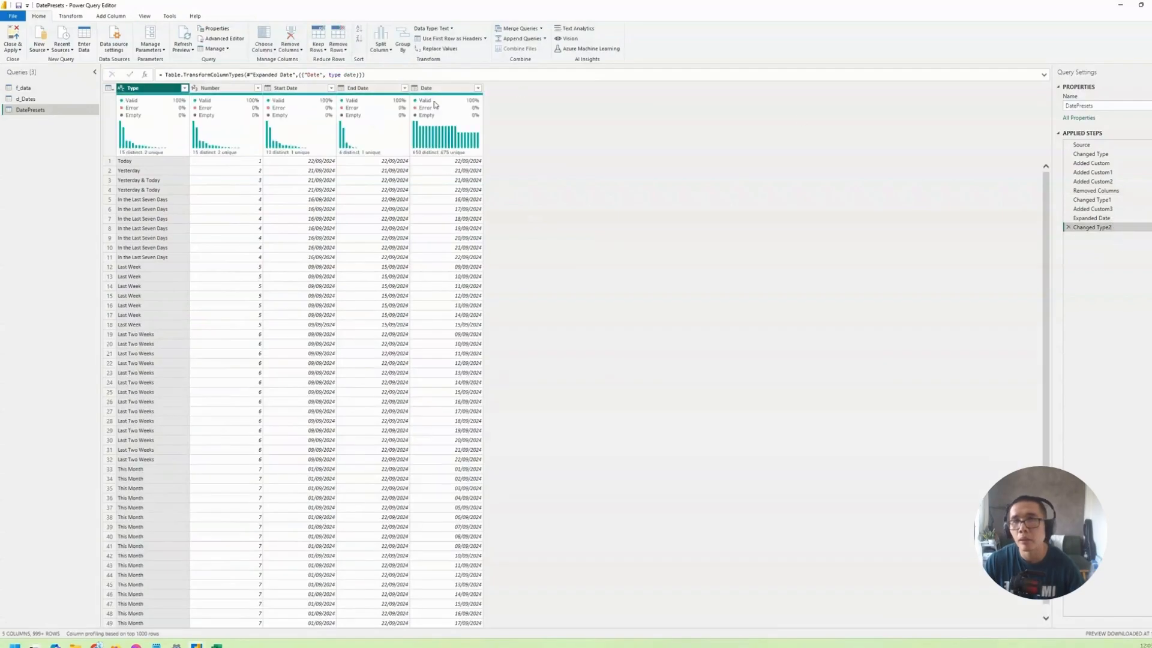
left_click(318, 89)
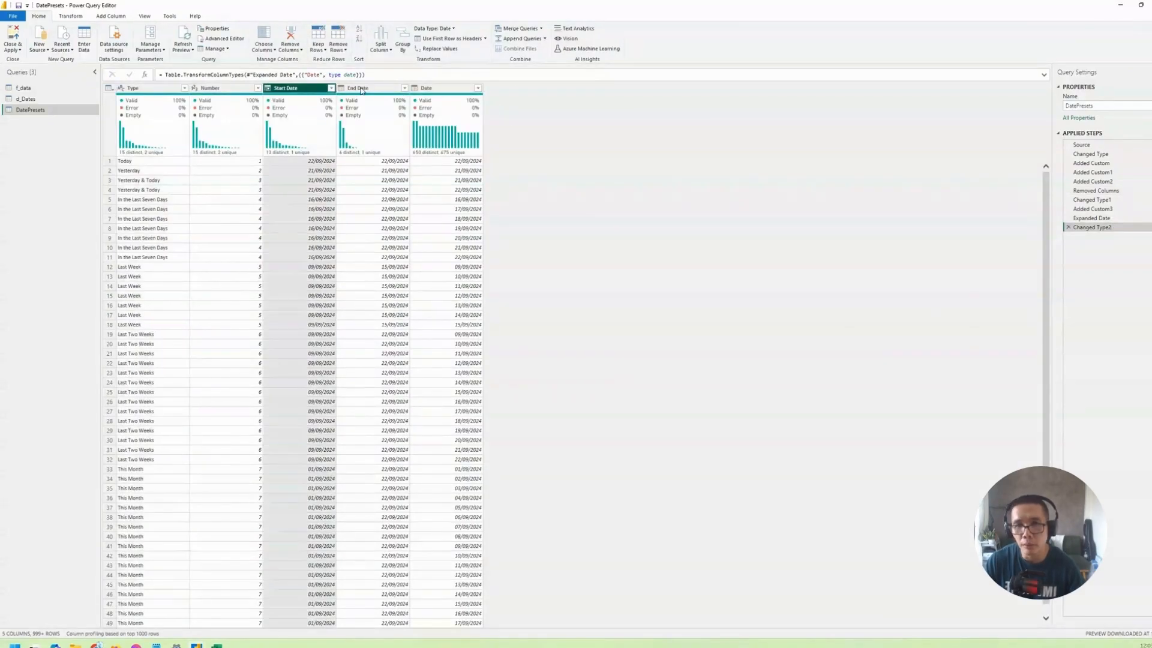
left_click(362, 88, "ctrl")
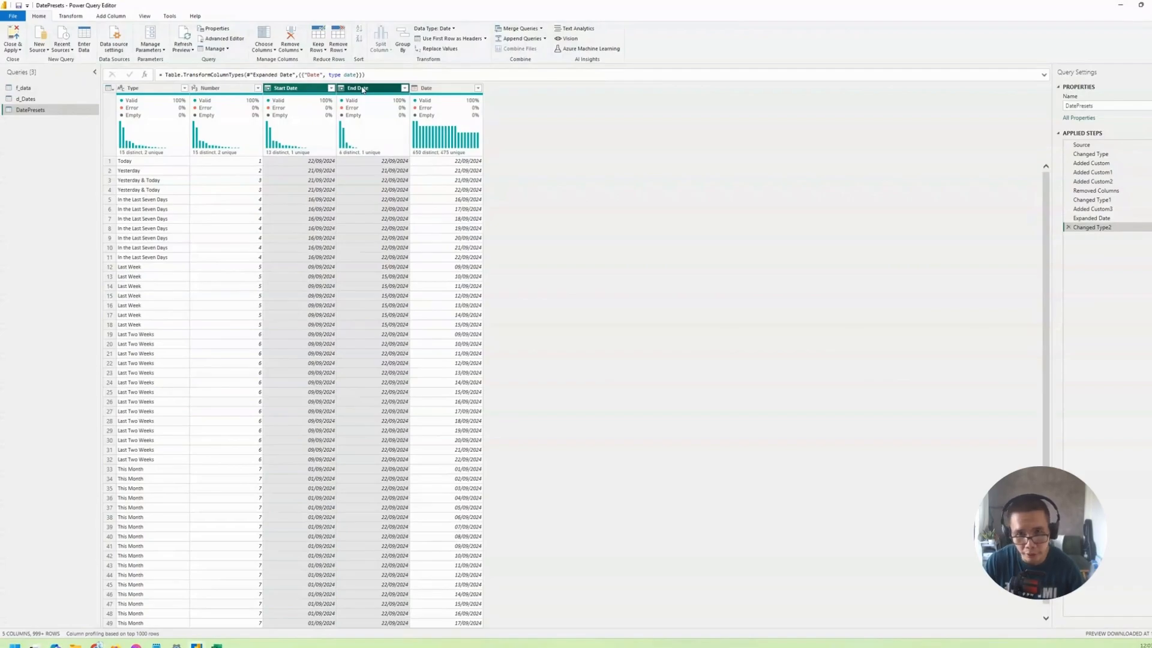
key("Delete")
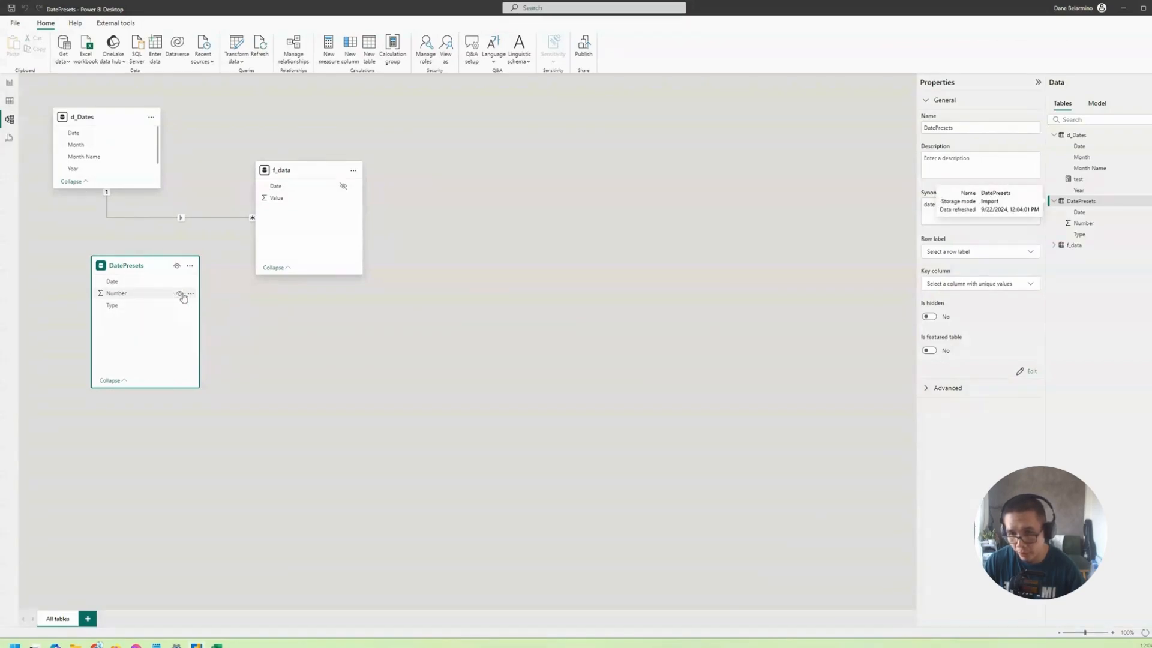
Hide the Number column of DatePresets from report view and sort the table's Type column by Number.
left_click(170, 294)
left_click(179, 293)
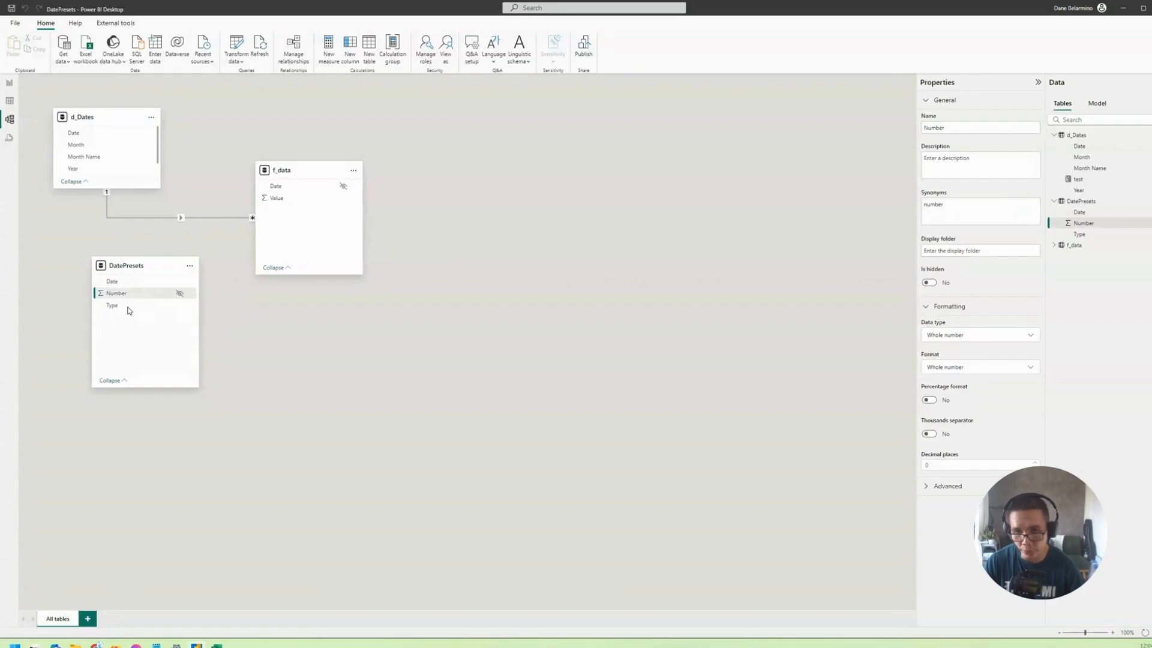
left_click(9, 101)
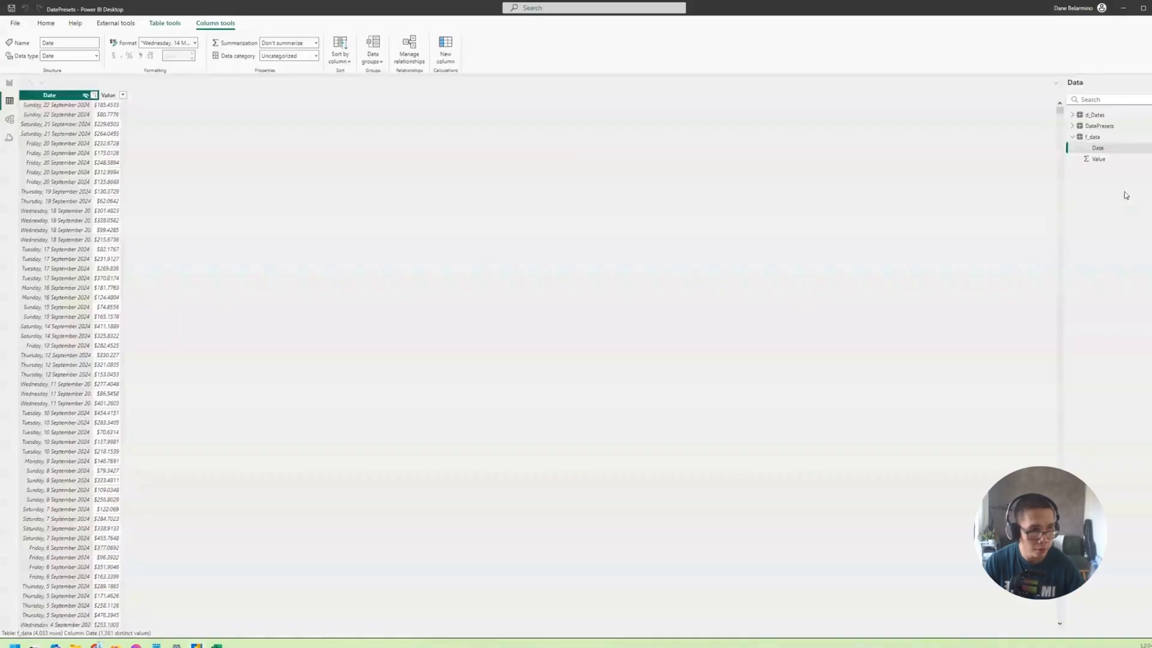
left_click(1079, 130)
left_click(1098, 159)
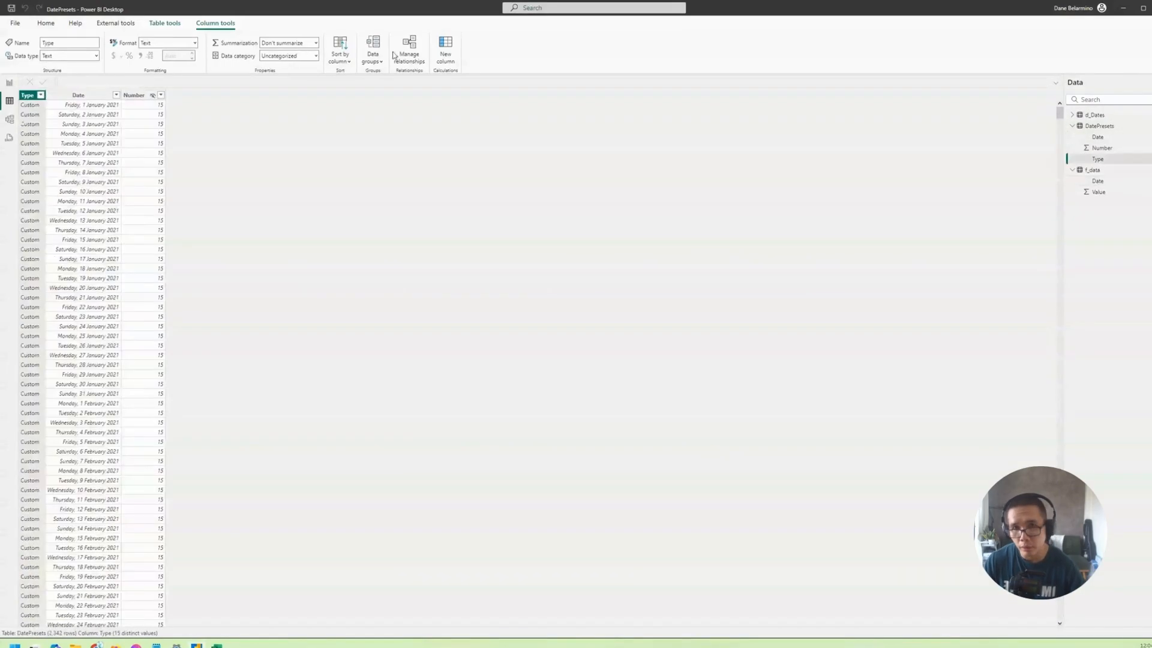
left_click(347, 59)
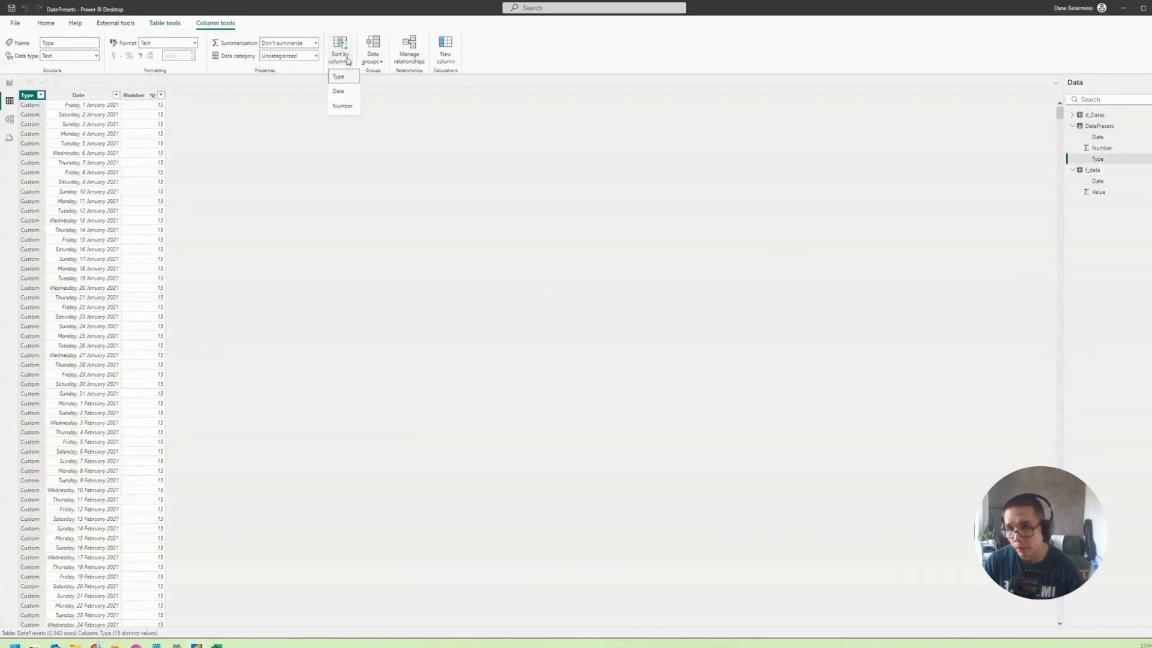
left_click(341, 106)
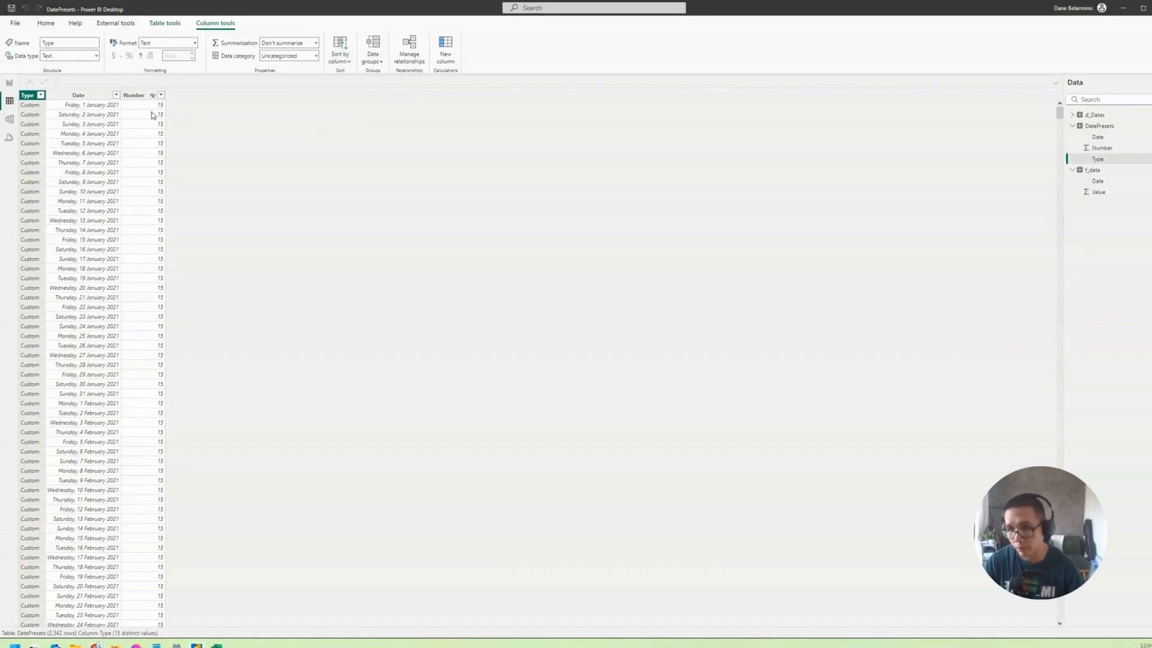
Hide the Date column of DatePresets in report view and return to the model view.
left_click(56, 96)
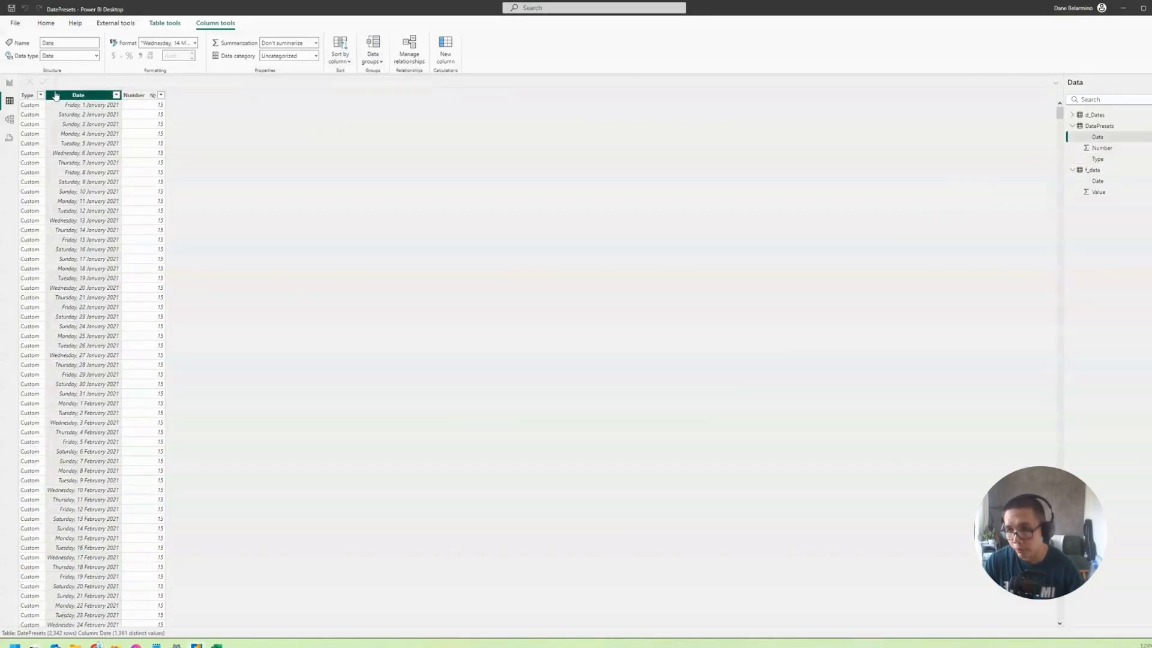
right_click(82, 102)
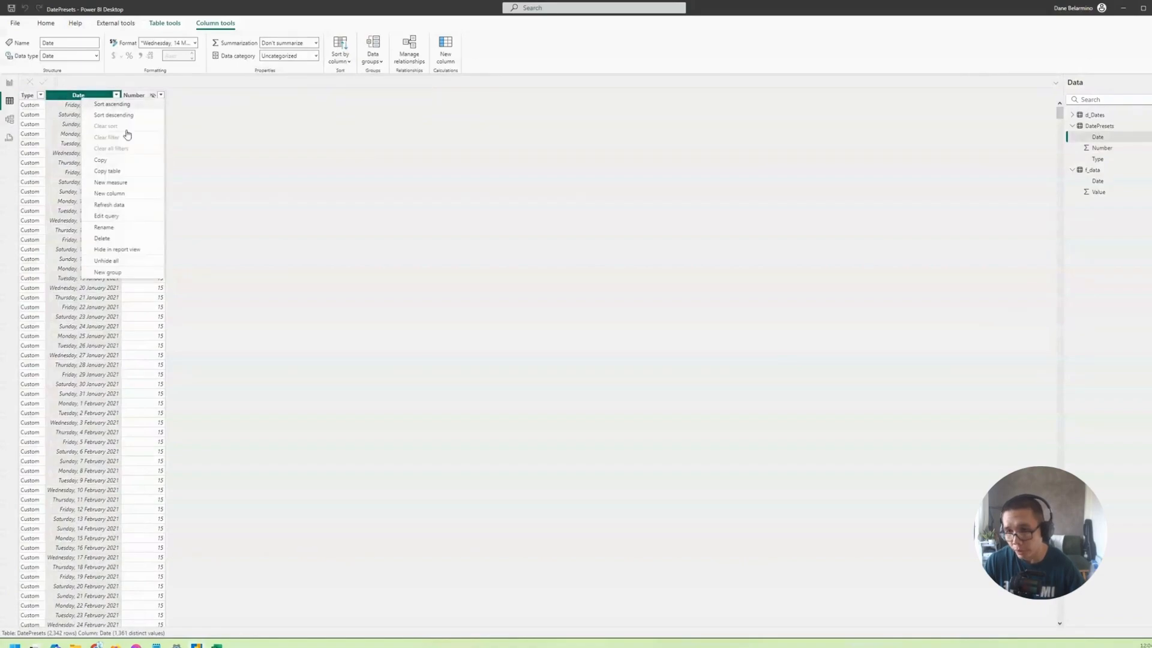
left_click(118, 250)
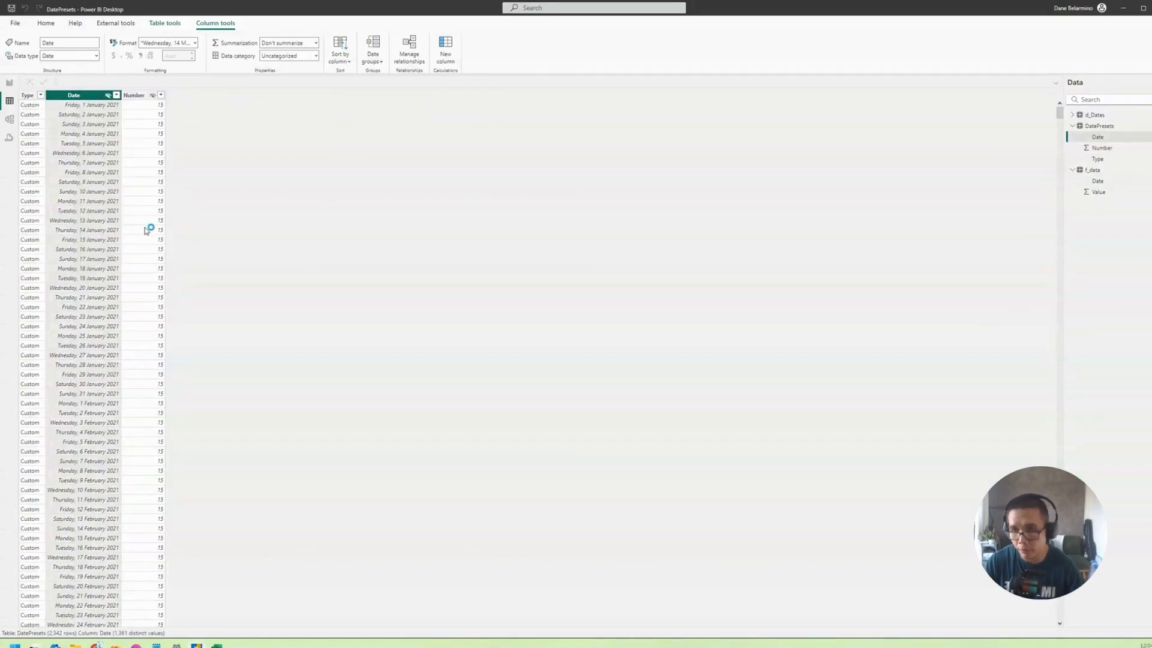
left_click(11, 119)
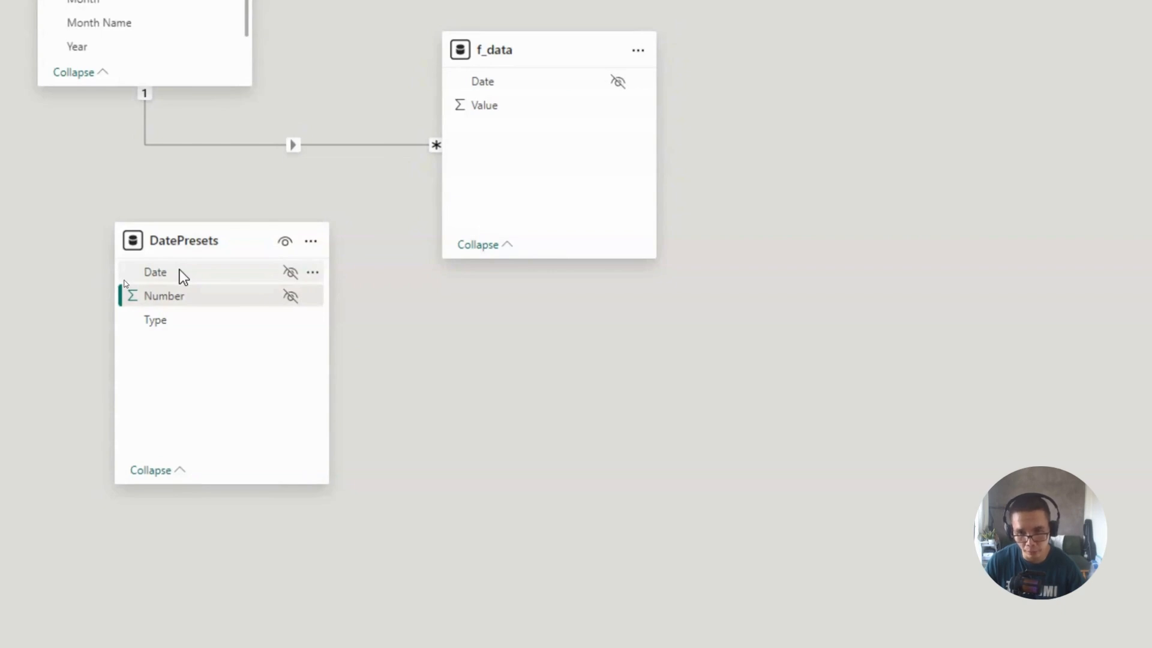
left_click_drag(181, 272, 573, 18)
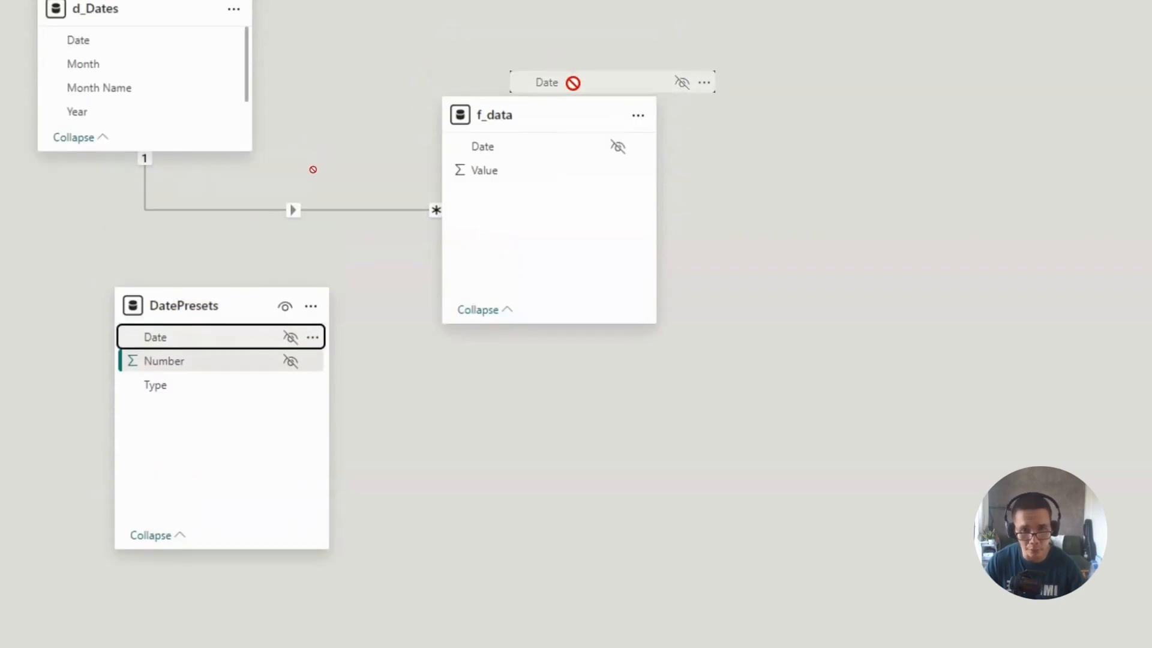
left_click_drag(573, 83, 542, 152)
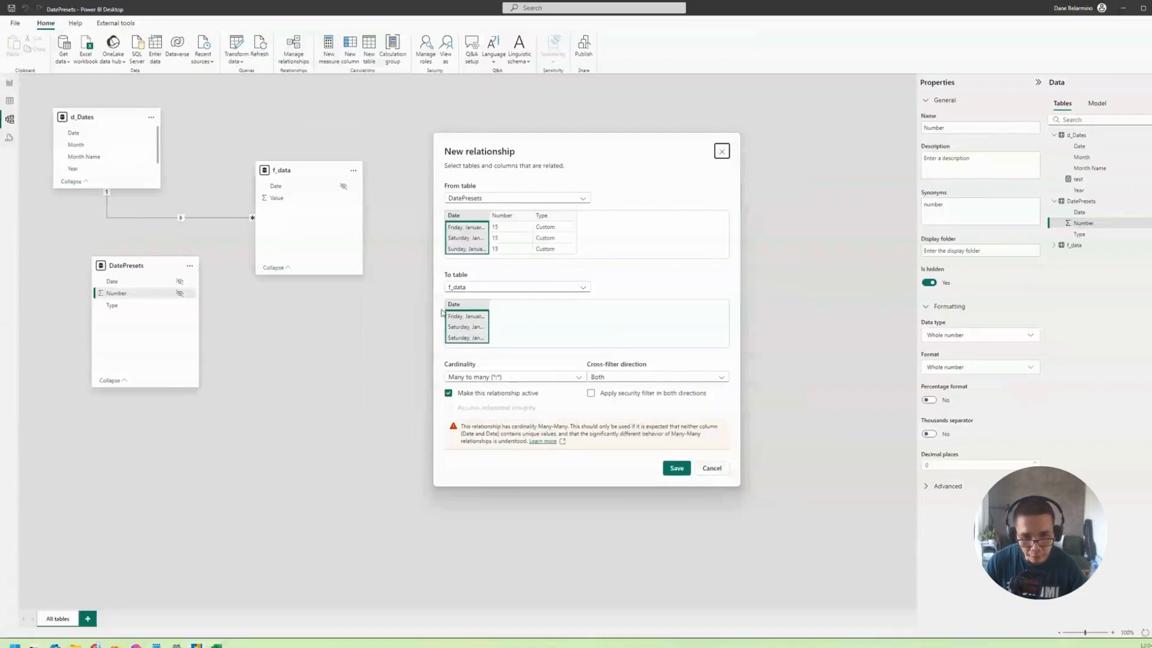
left_click(498, 377)
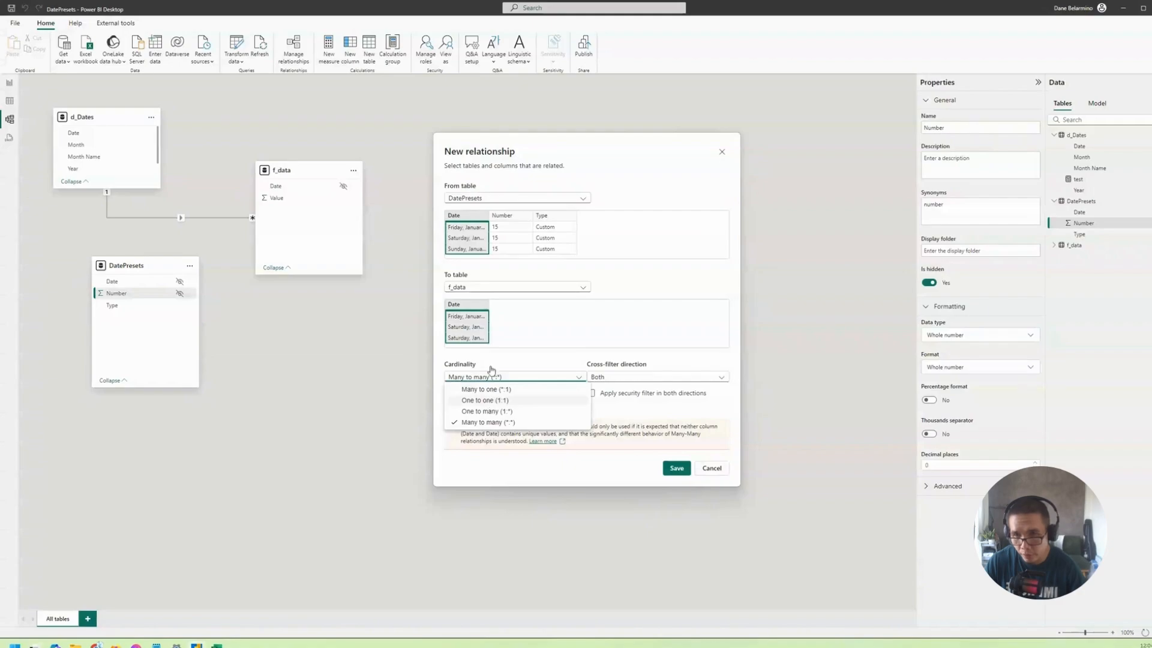
left_click(715, 467)
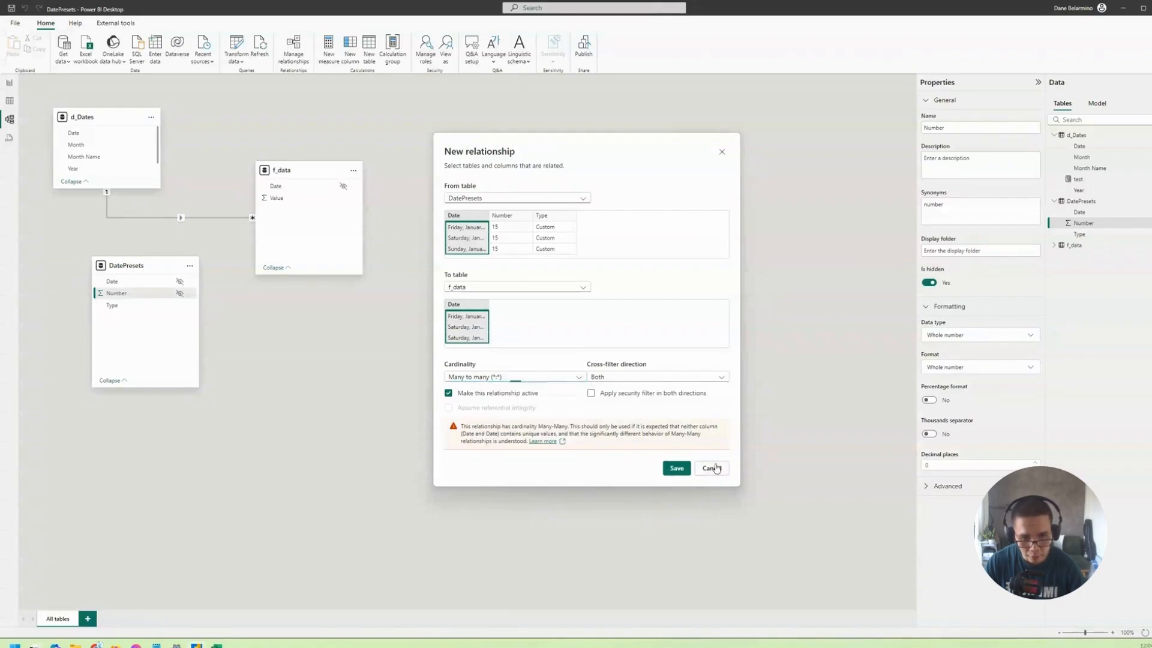
left_click(714, 467)
Create an active many-to-one relationship from the DatePresets Date column to the d_Dates Date column with cross-filter direction Both.
left_click_drag(137, 286, 109, 135)
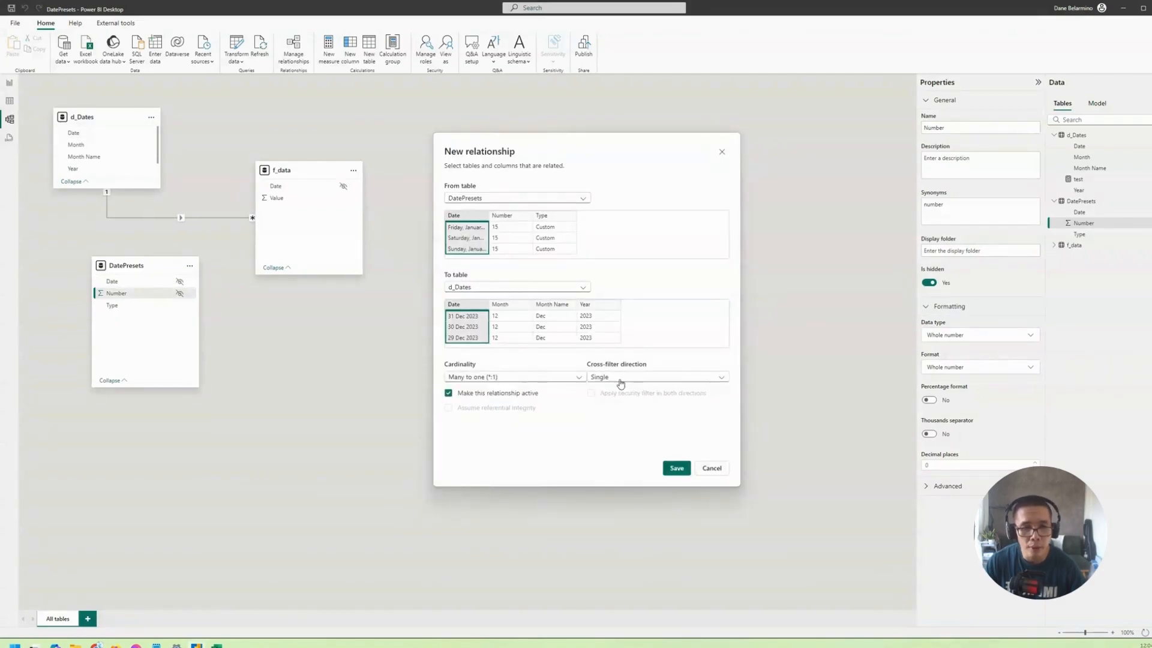
left_click(620, 383)
left_click(617, 397)
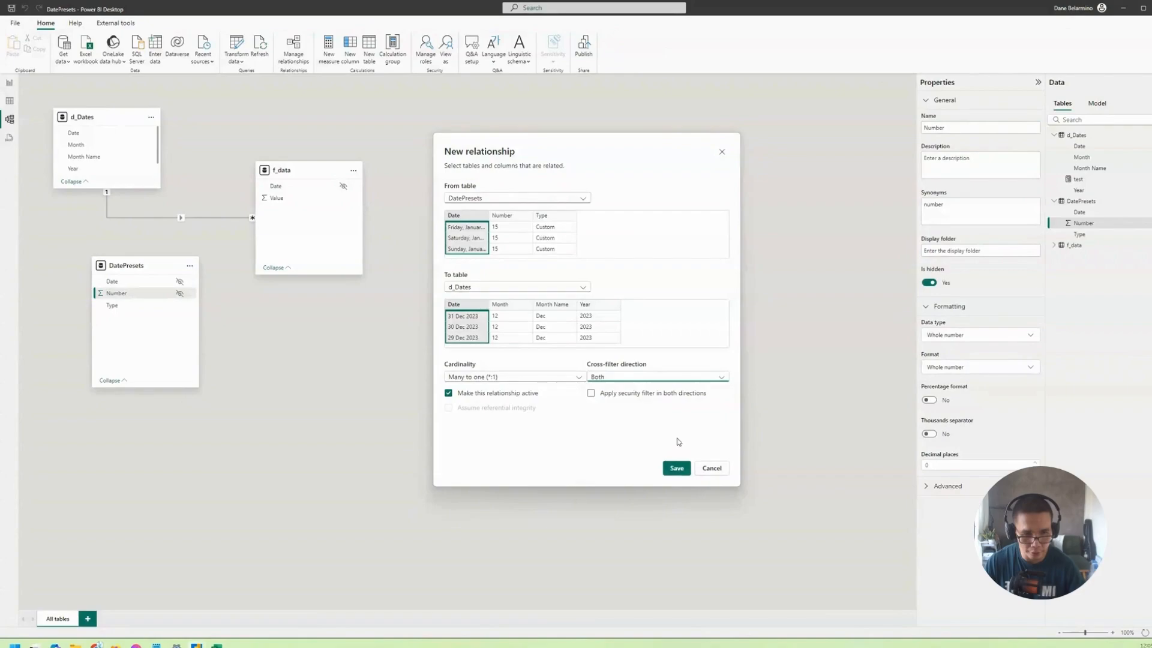
left_click(677, 468)
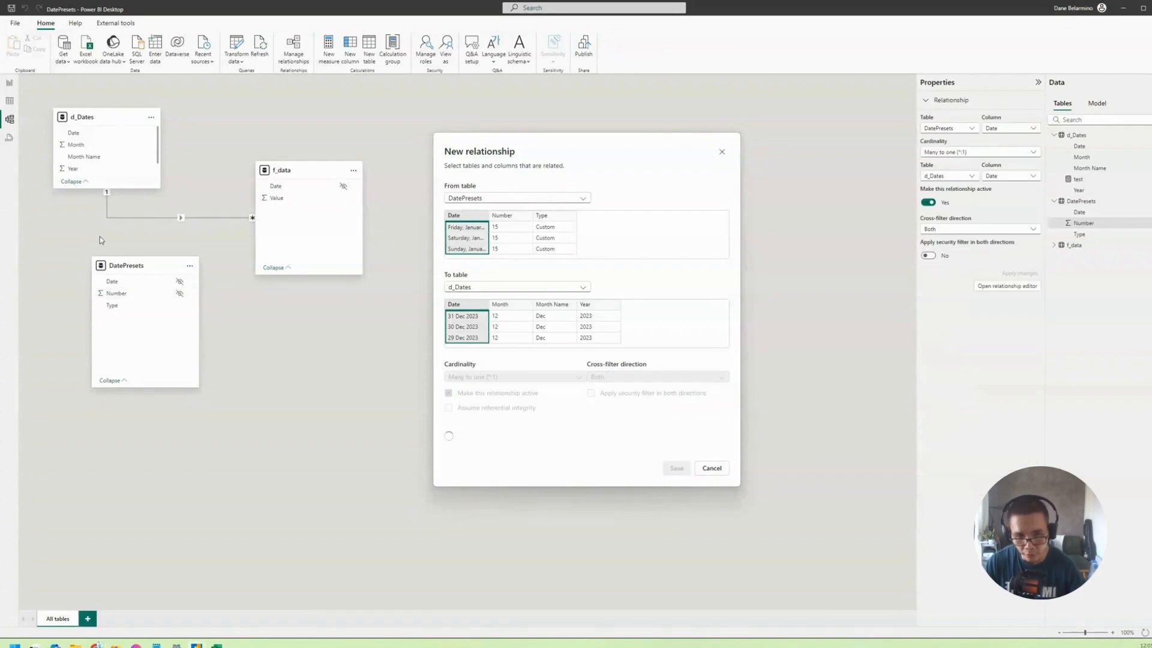
Rearrange the model diagram by spacing the DatePresets and f_data cards farther from d_Dates.
left_click_drag(133, 261, 134, 283)
left_click_drag(281, 167, 348, 146)
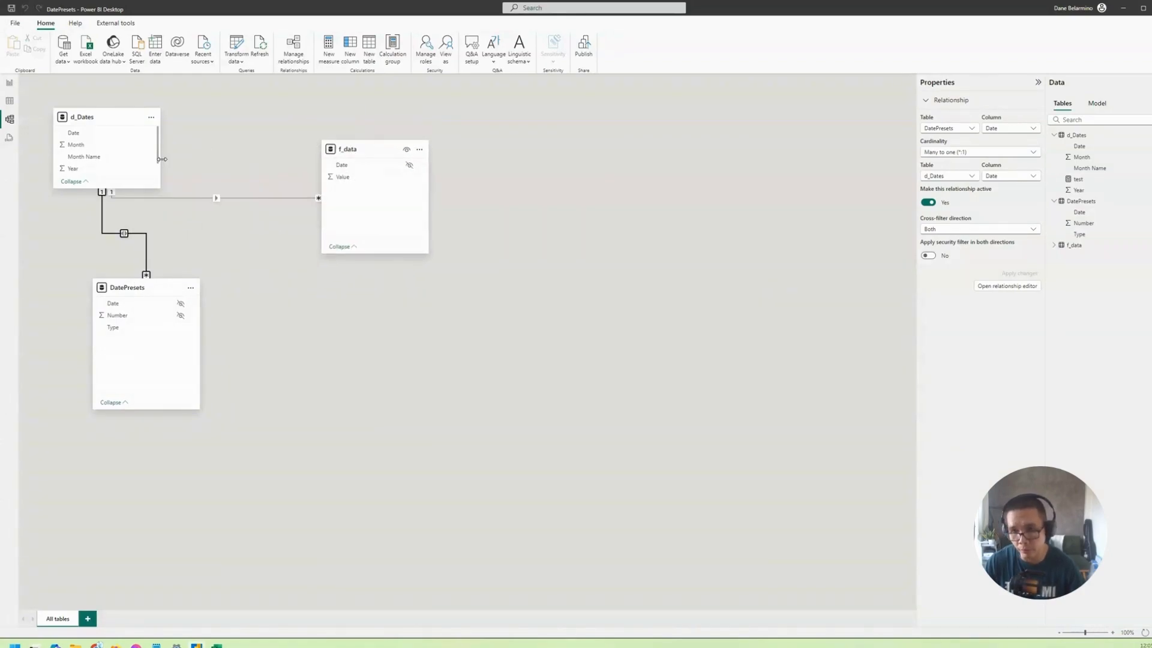
left_click_drag(154, 285, 202, 260)
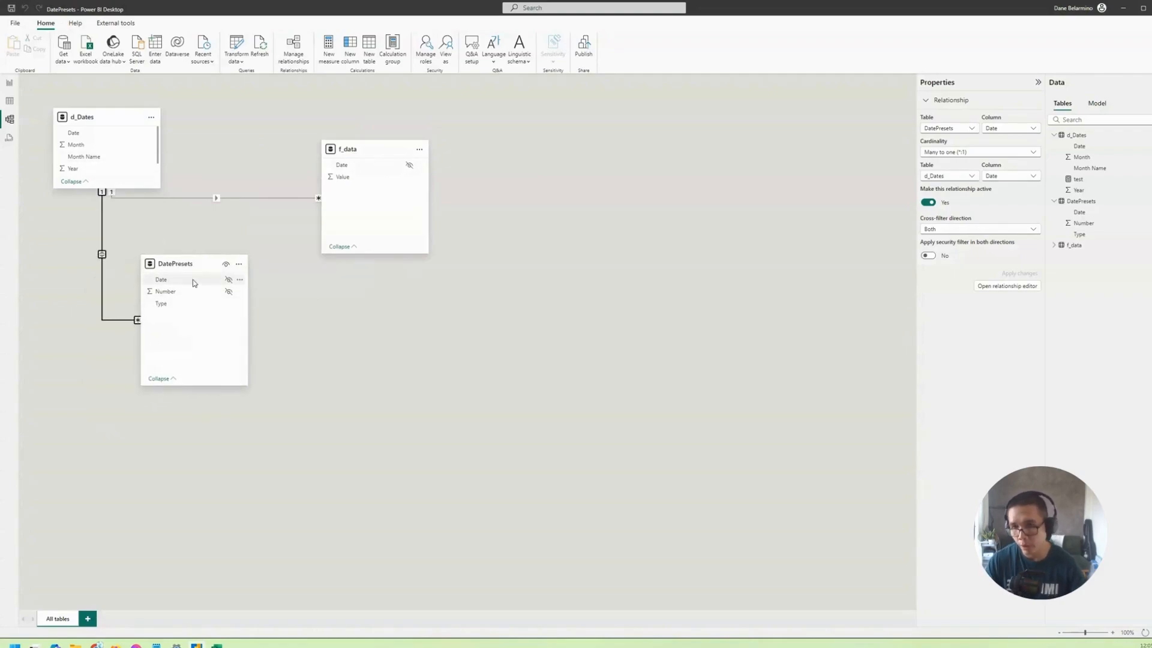
In the report view, rename the DatePresets table's Type field to Preset.
left_click(10, 84)
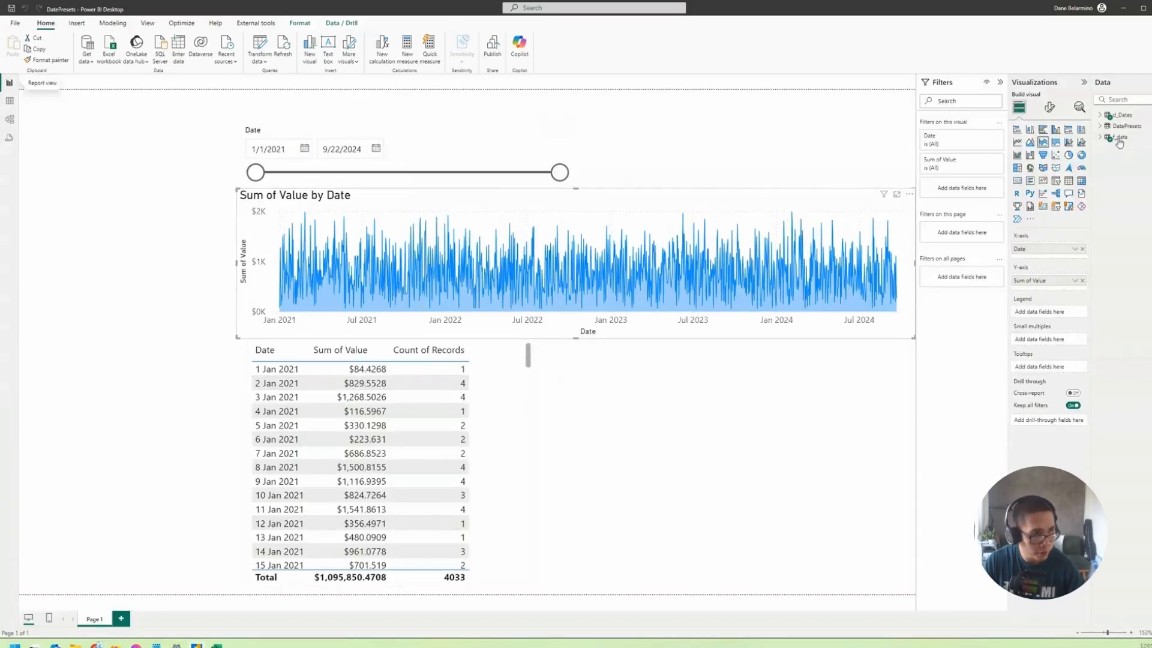
left_click(1119, 126)
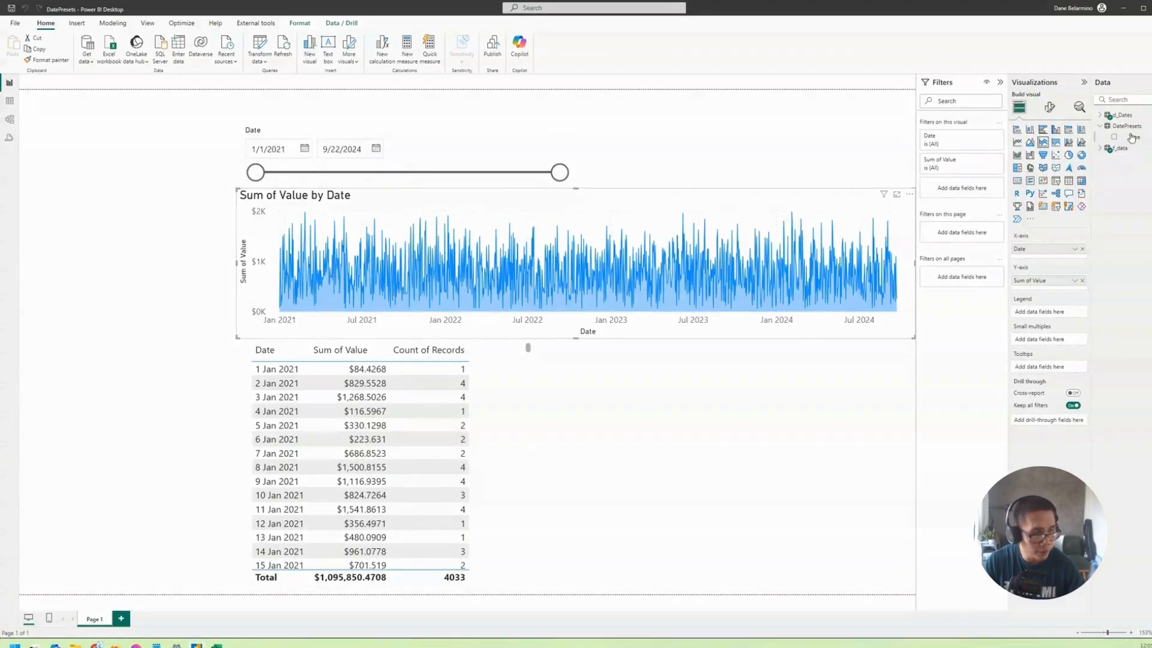
left_click(1134, 139)
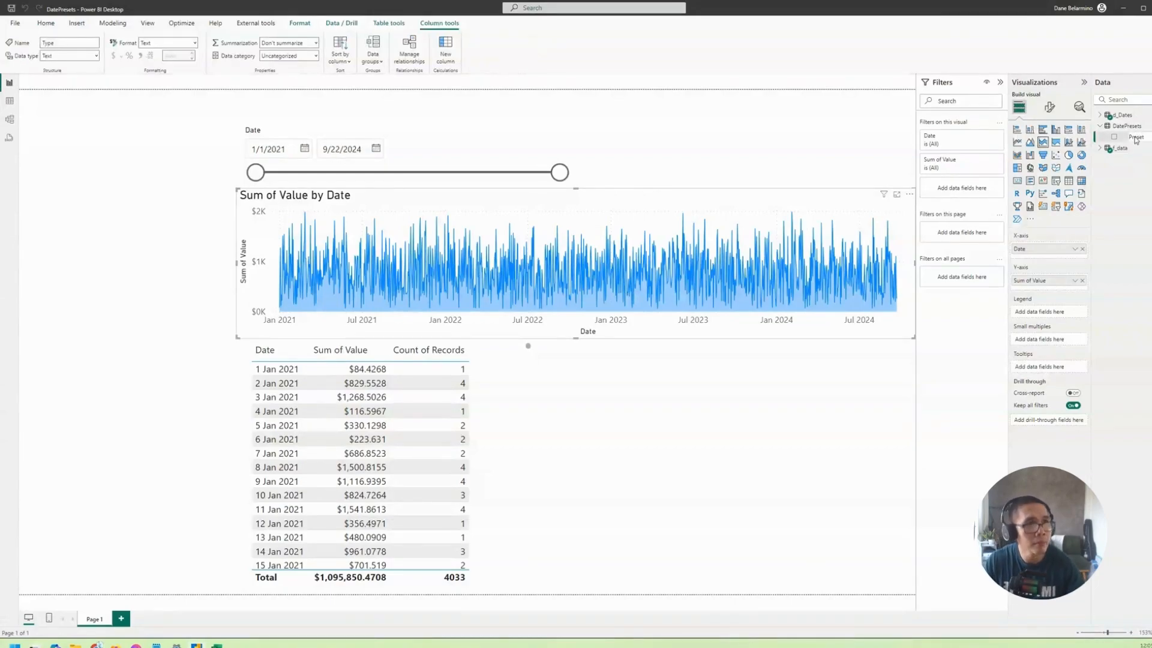
type("Preset")
key("Return")
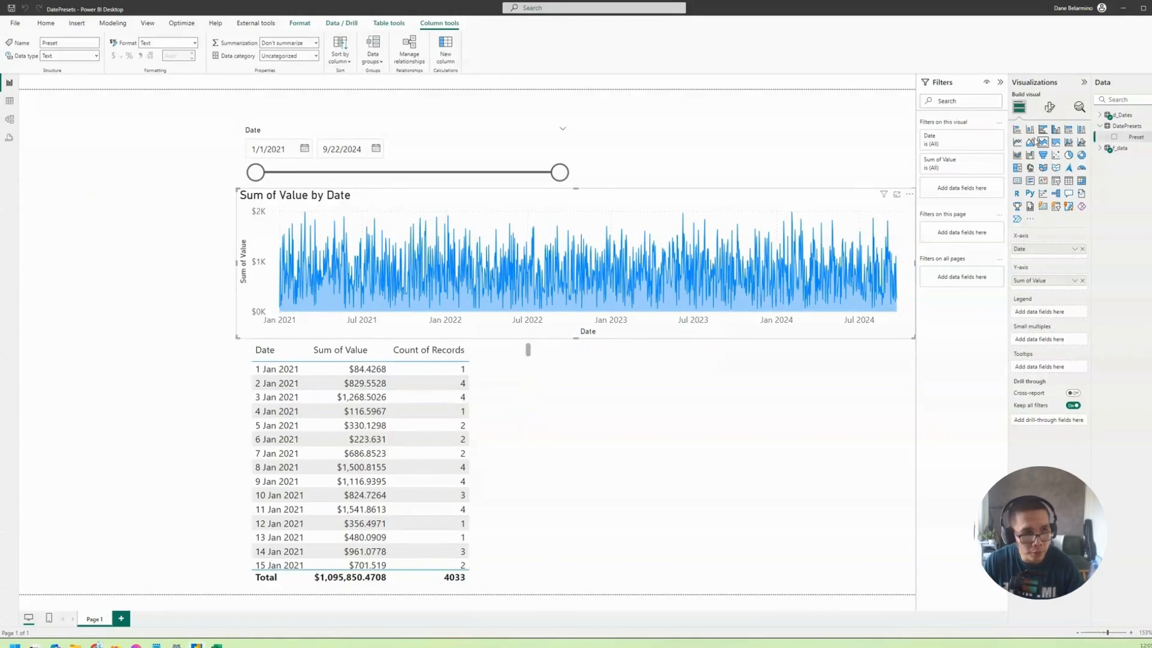
Add a Preset slicer shaped as a tall, narrow vertical list beside the existing visuals and turn on single select.
left_click(1056, 181)
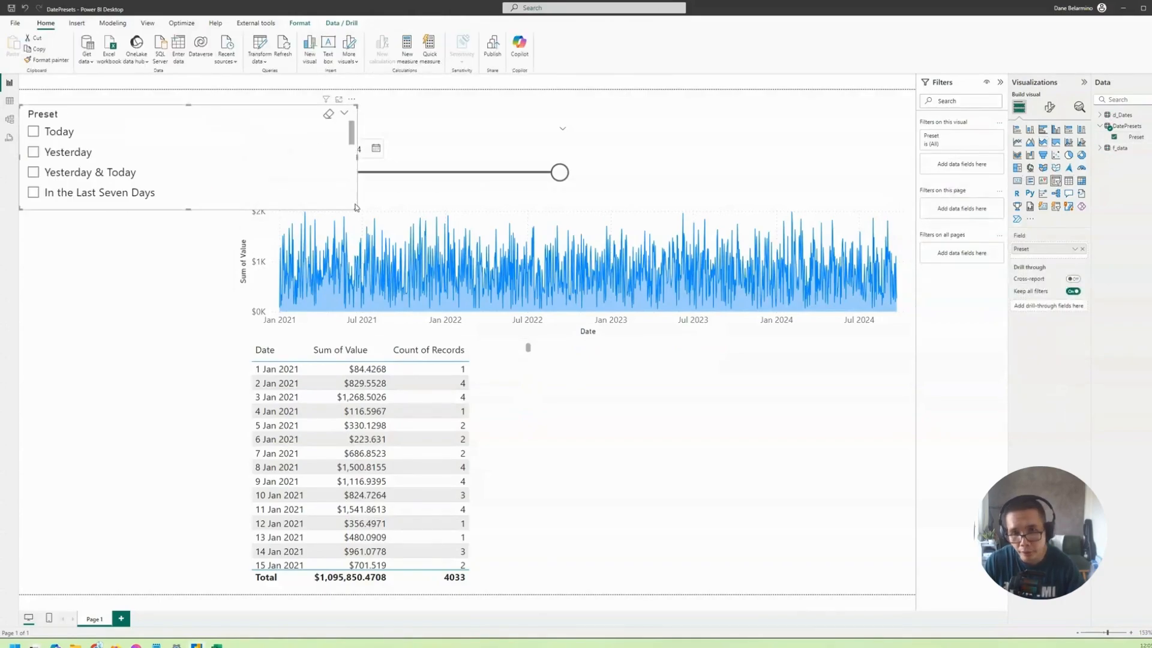
left_click_drag(356, 209, 173, 408)
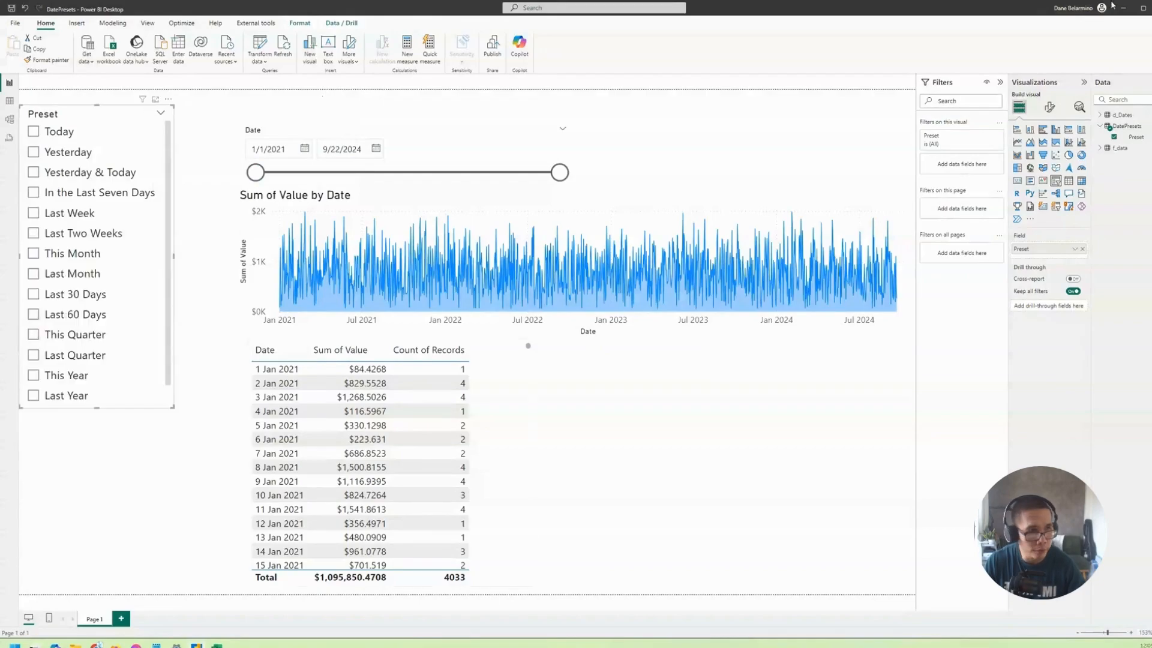
left_click(1049, 107)
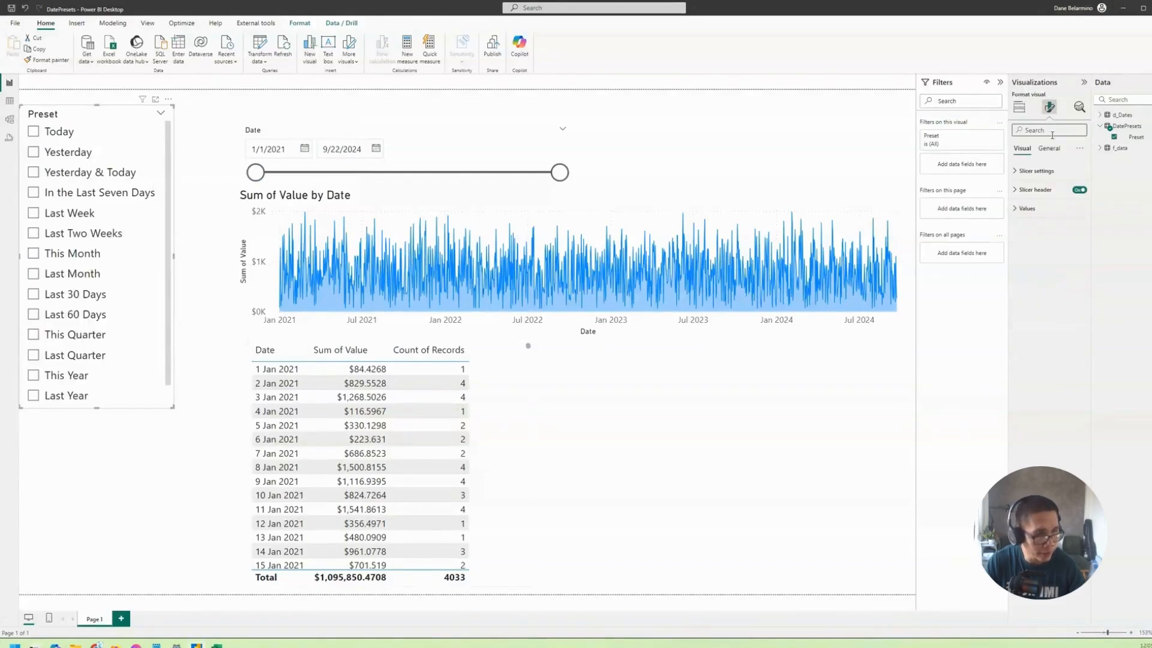
left_click(1054, 148)
left_click(1022, 148)
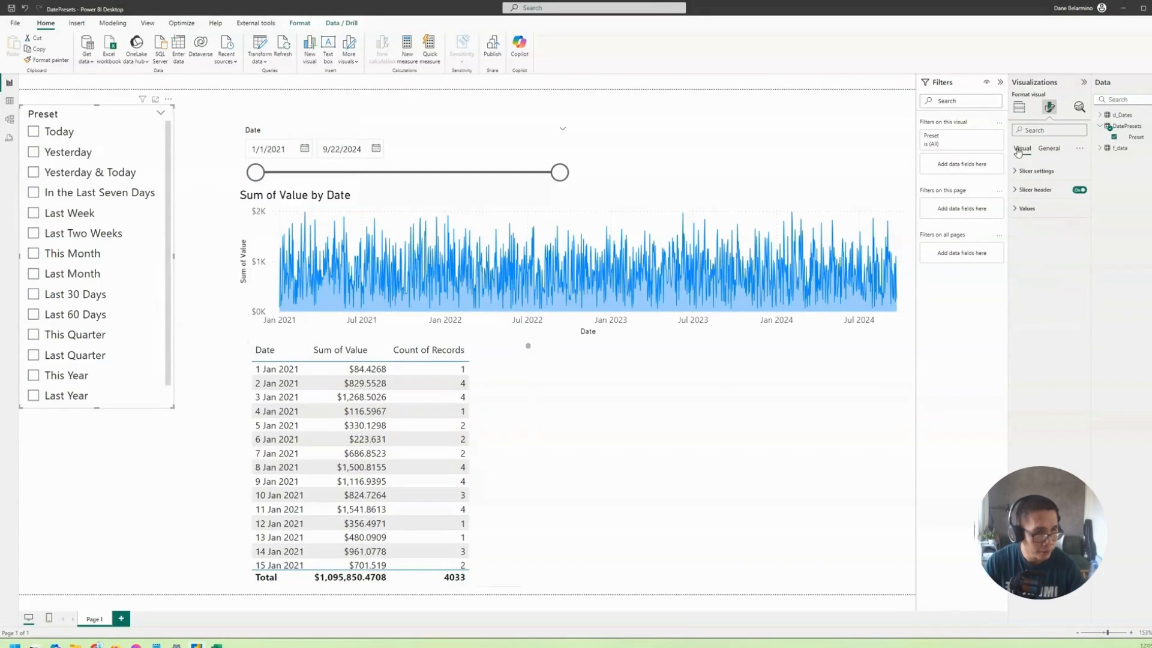
left_click(1032, 171)
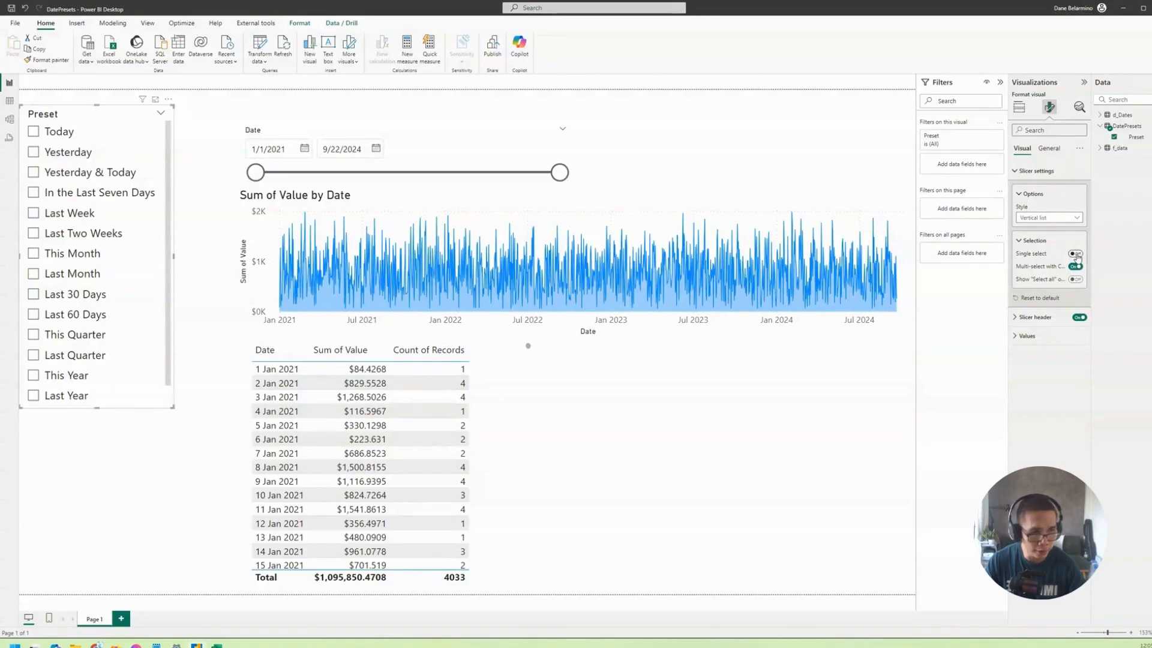
left_click(1074, 253)
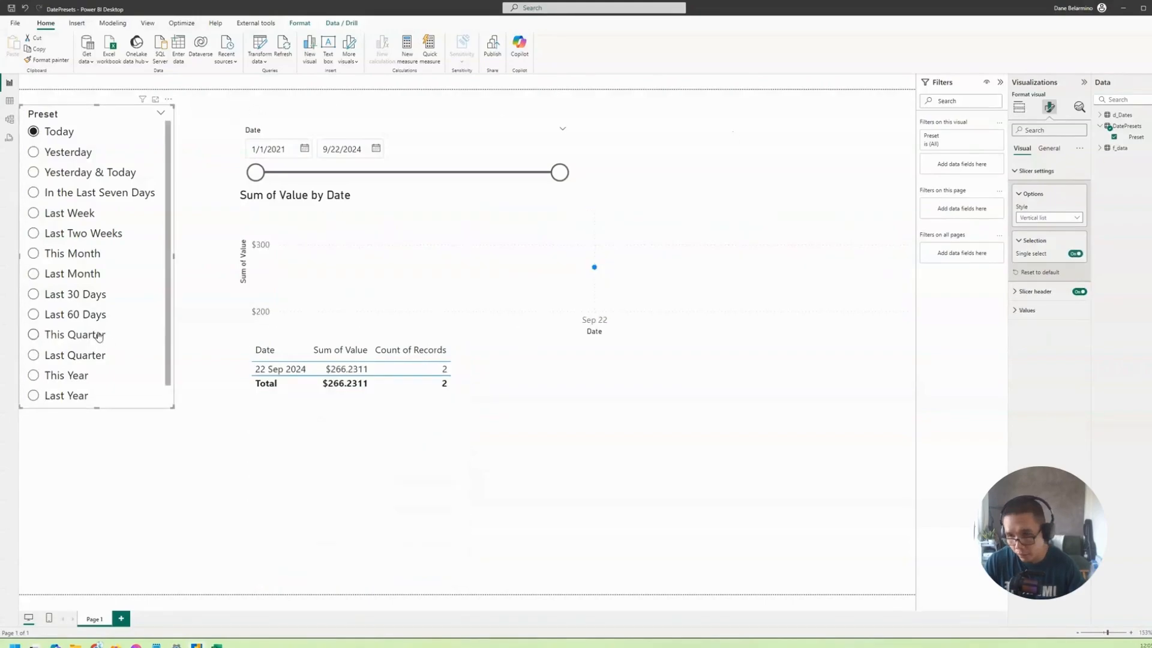
Check the visuals under the Yesterday, Yesterday & Today, In the Last Seven Days, Last Week, This Year, Last Year and Custom presets, with table dates ascending.
left_click(82, 154)
left_click(78, 172)
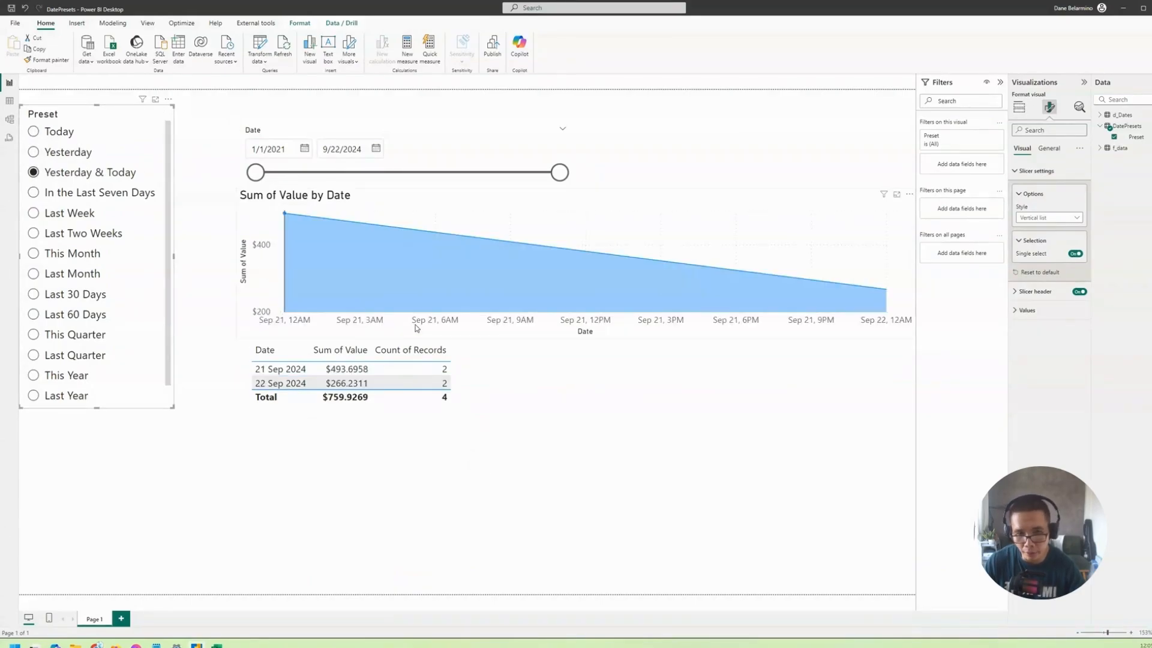
left_click(126, 195)
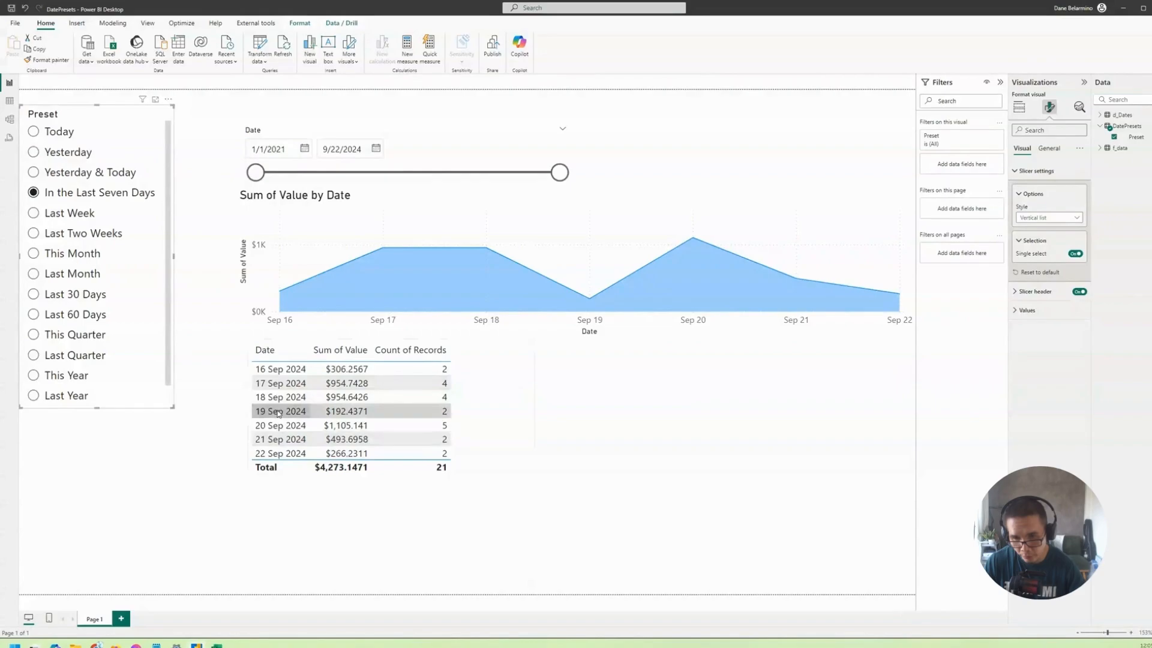
left_click(84, 217)
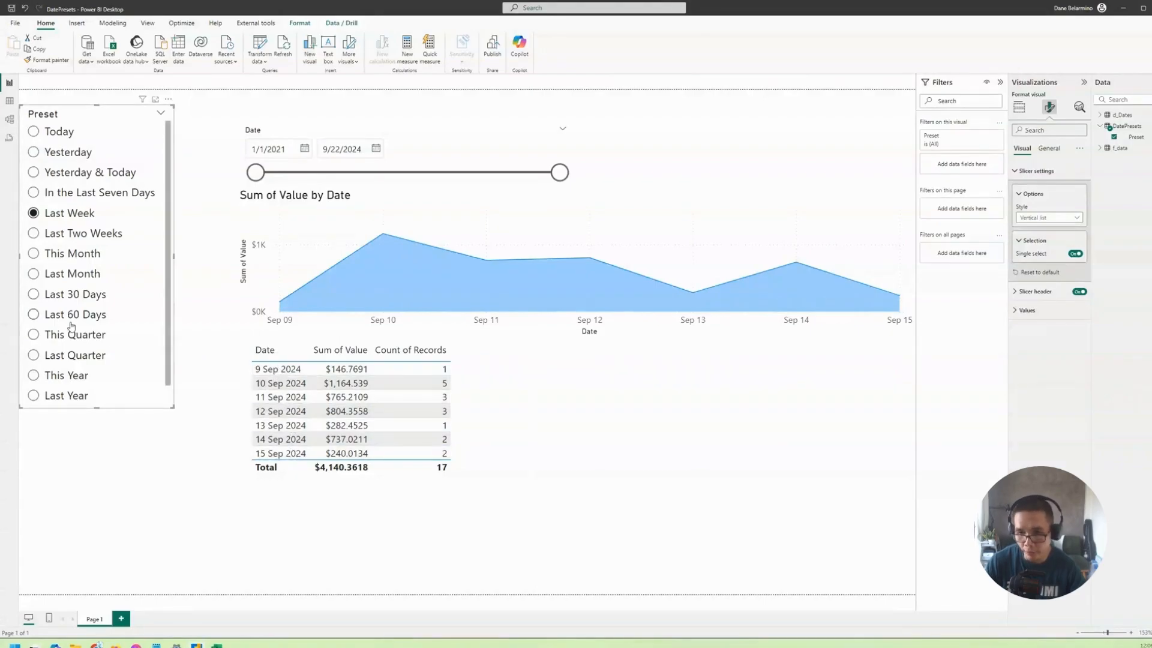
scroll(71, 334, "down", 1)
left_click(72, 358)
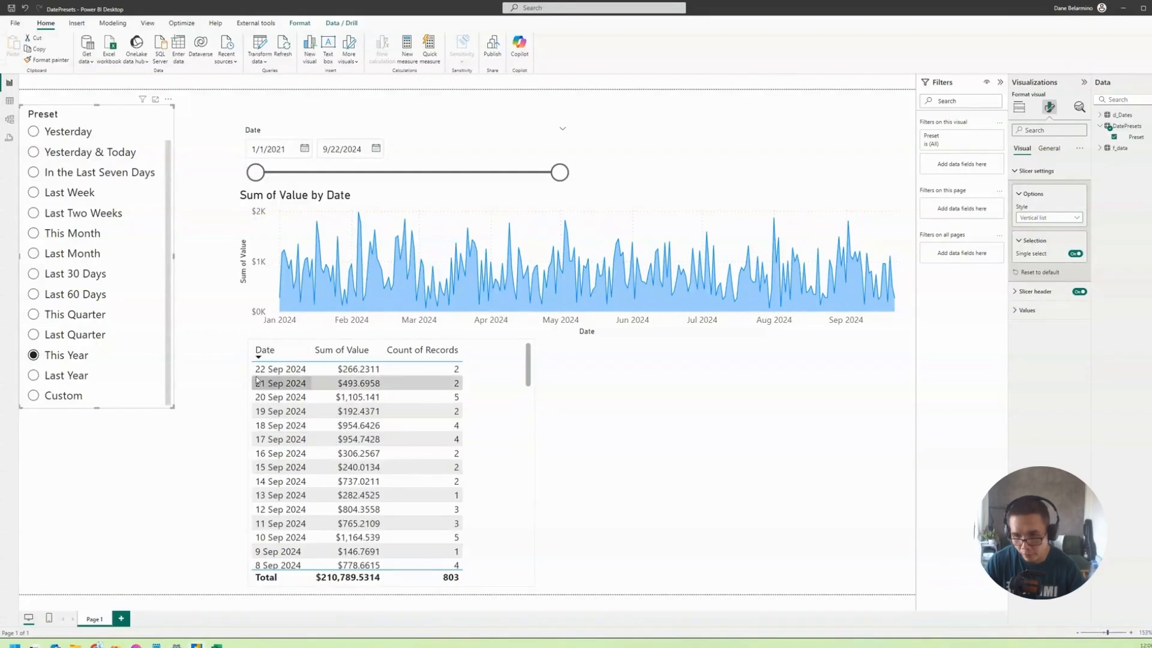
left_click(81, 376)
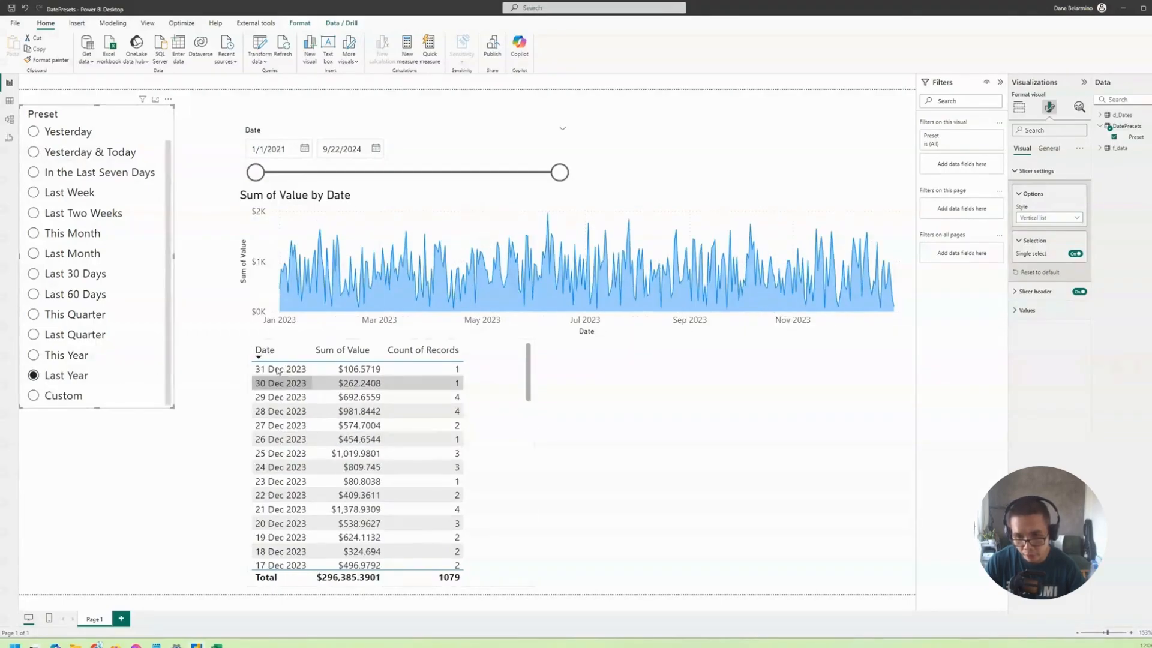
left_click(264, 350)
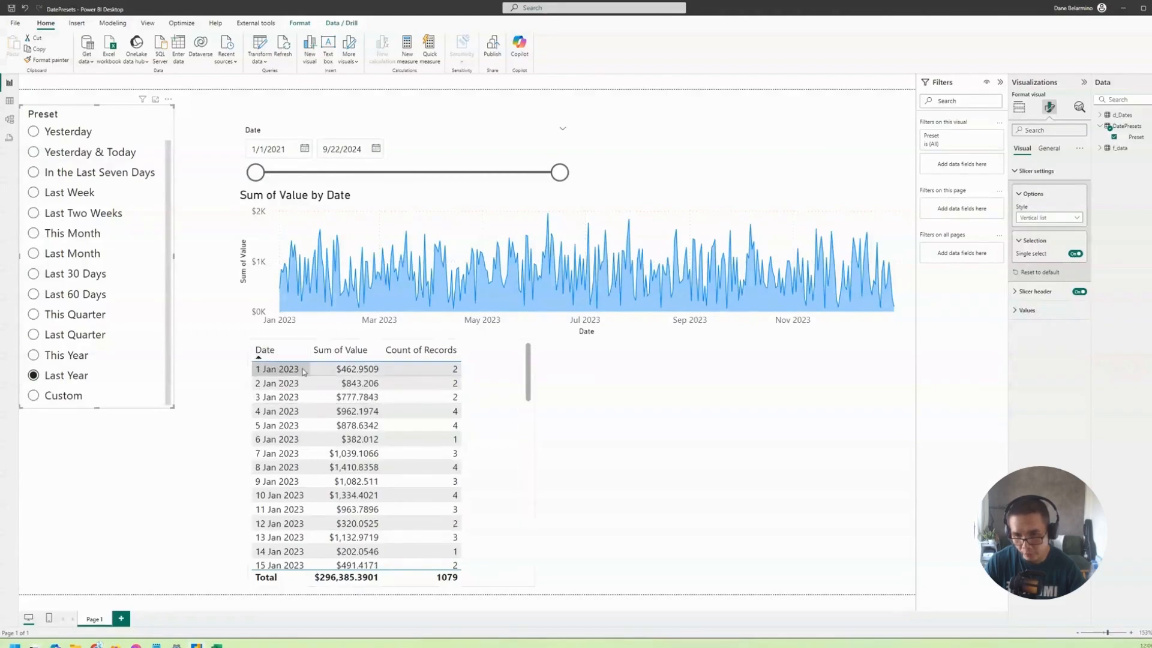
left_click(67, 396)
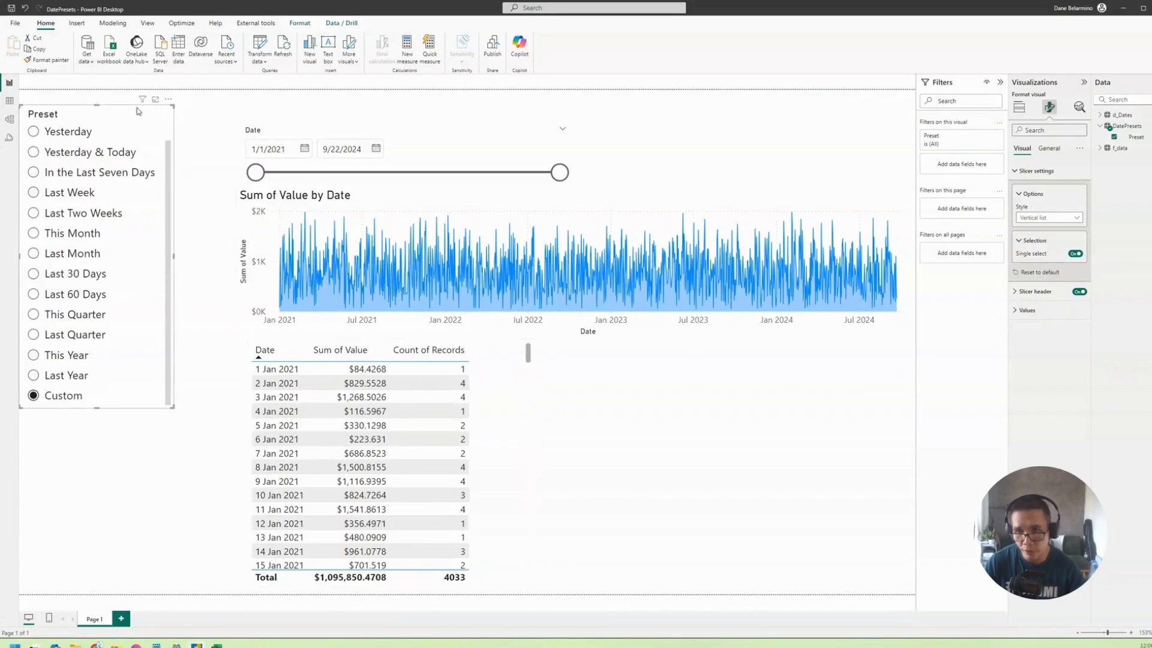
Edit interactions so the Preset slicer filters the Date slicer, and check it with Last Year, This Year, Last Quarter and This Quarter.
left_click(299, 22)
left_click(20, 54)
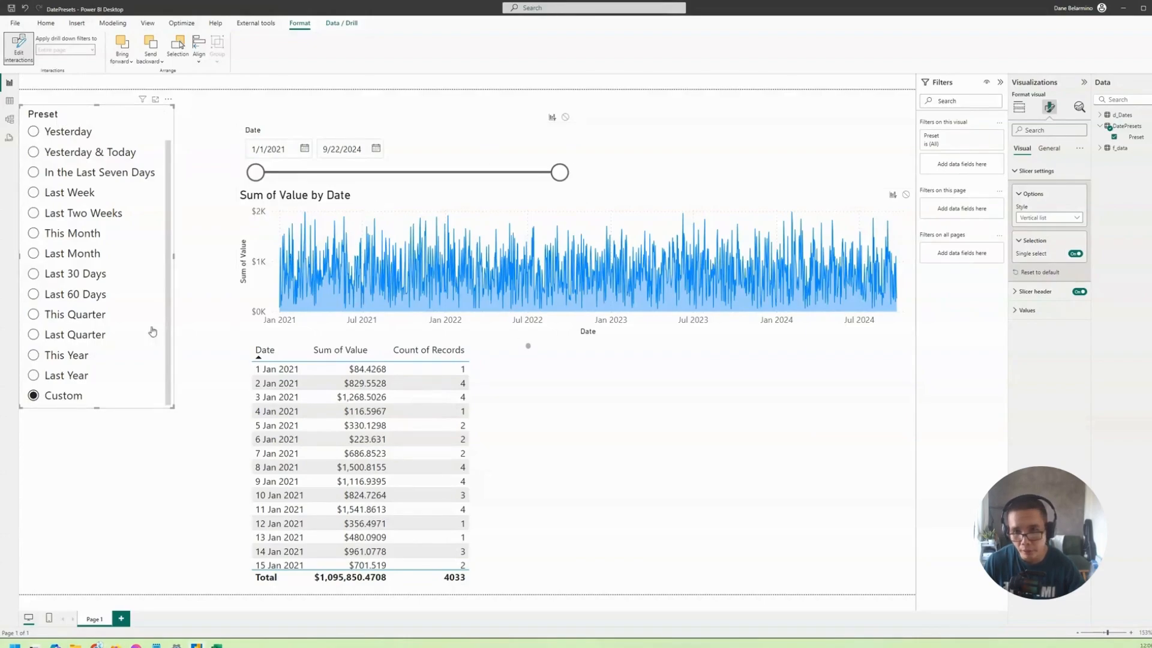
left_click(81, 374)
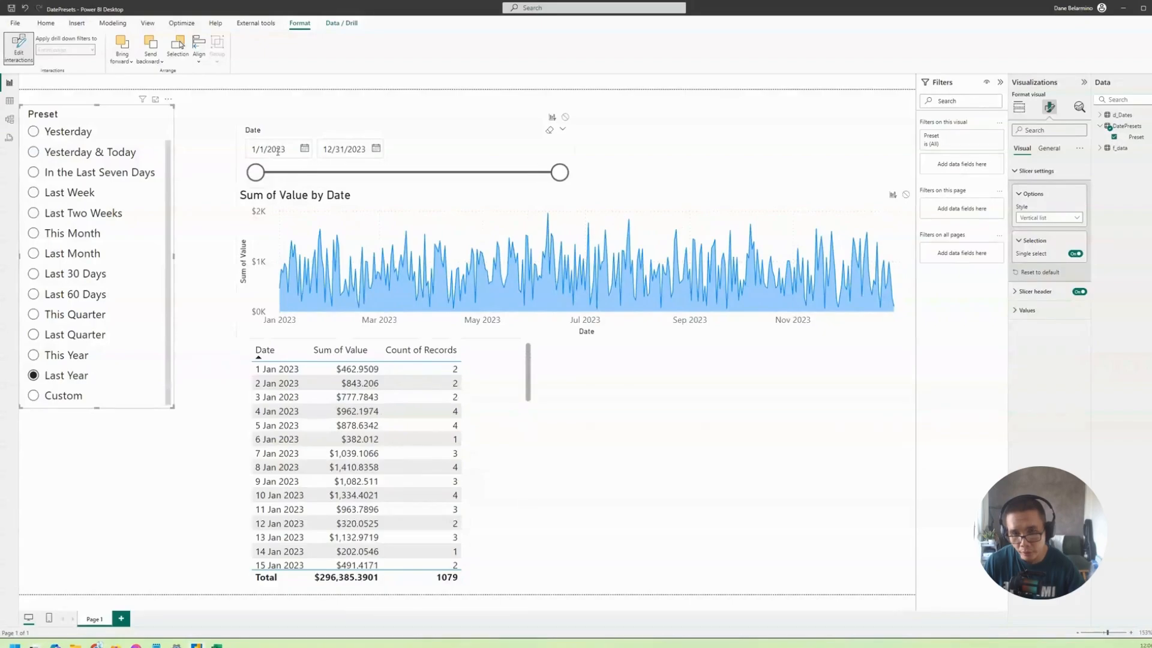
left_click(66, 355)
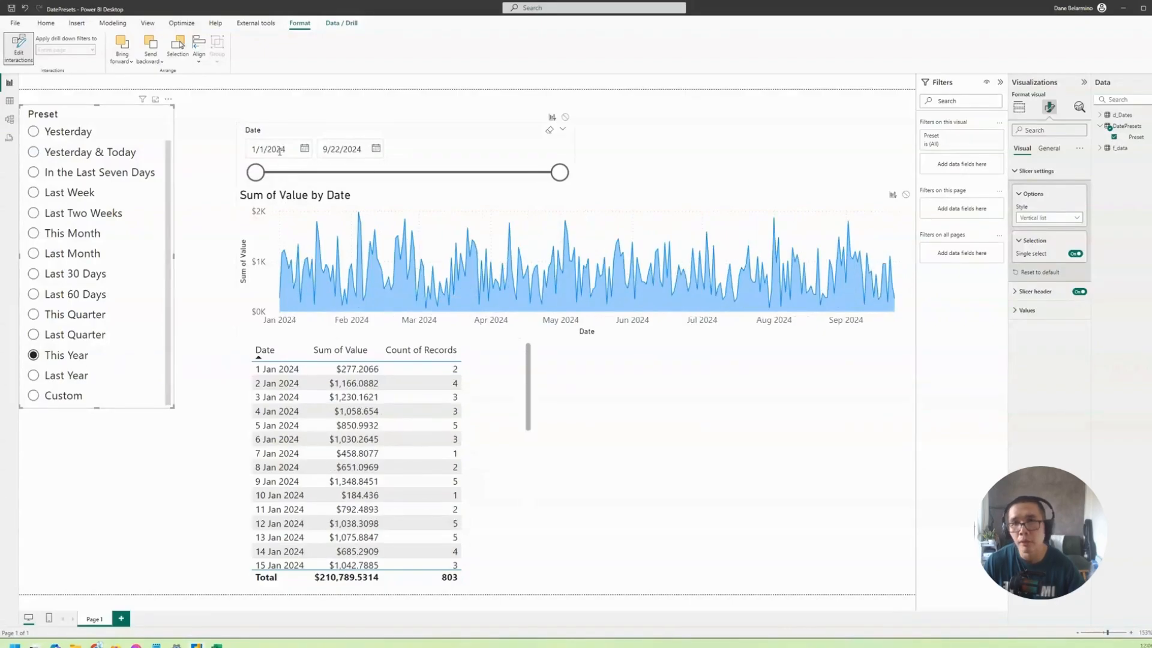
left_click(101, 334)
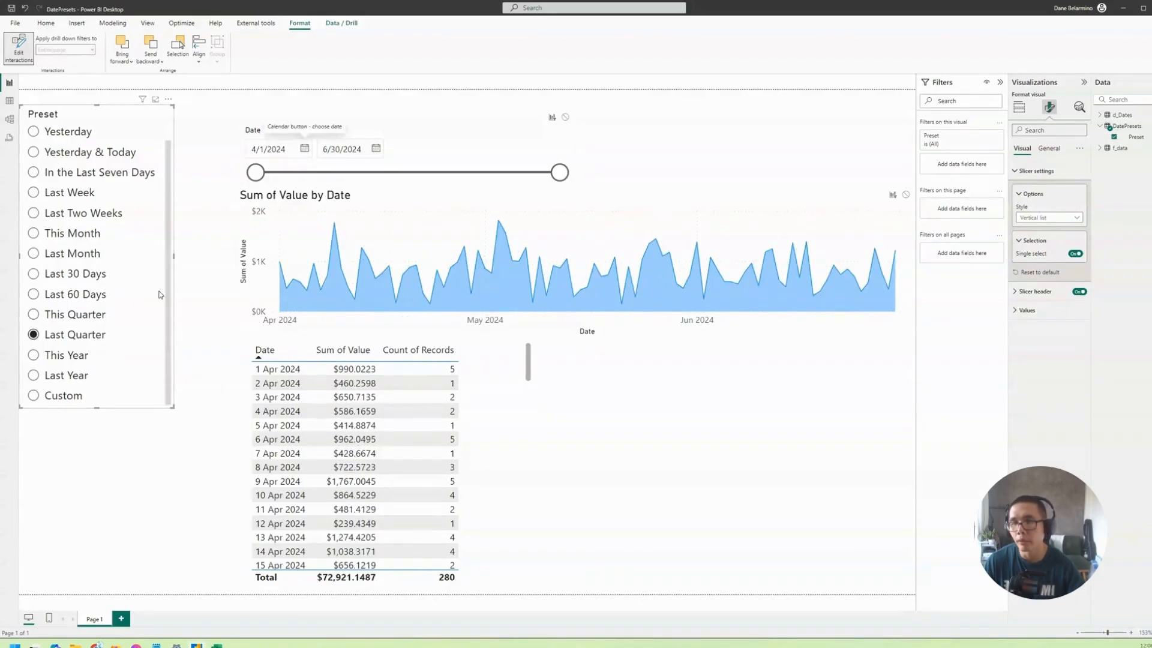
left_click(108, 315)
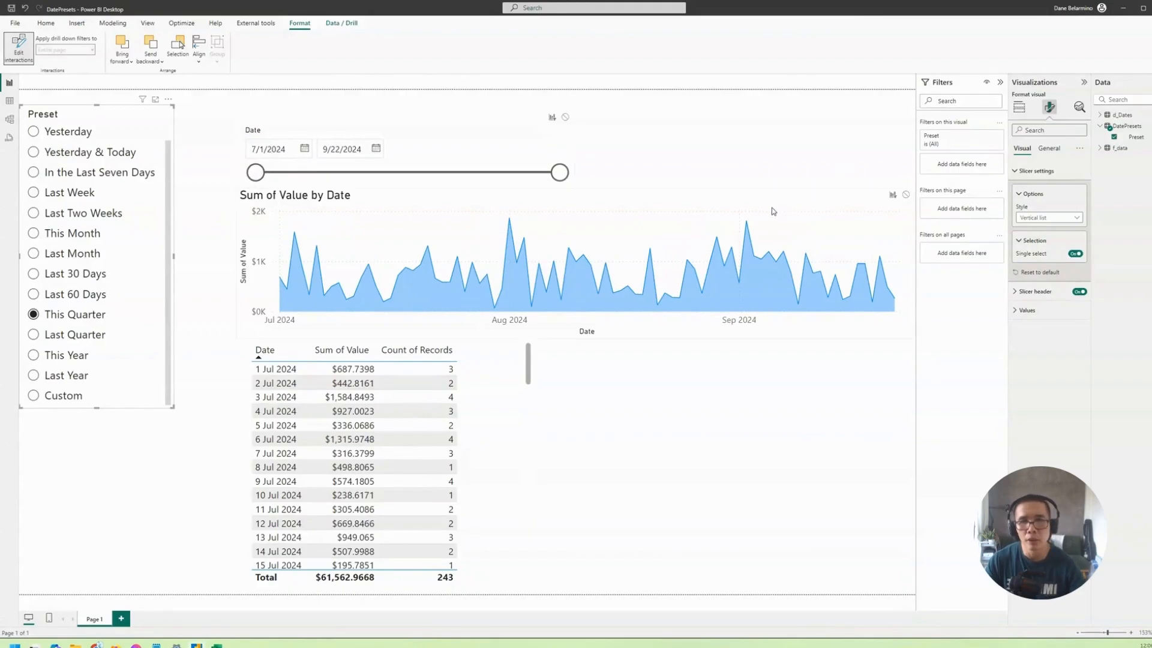
Make the Sum of Value by Date chart narrower and reposition it together with the table below it.
left_click(807, 242)
left_click_drag(903, 341, 709, 346)
left_click(523, 454)
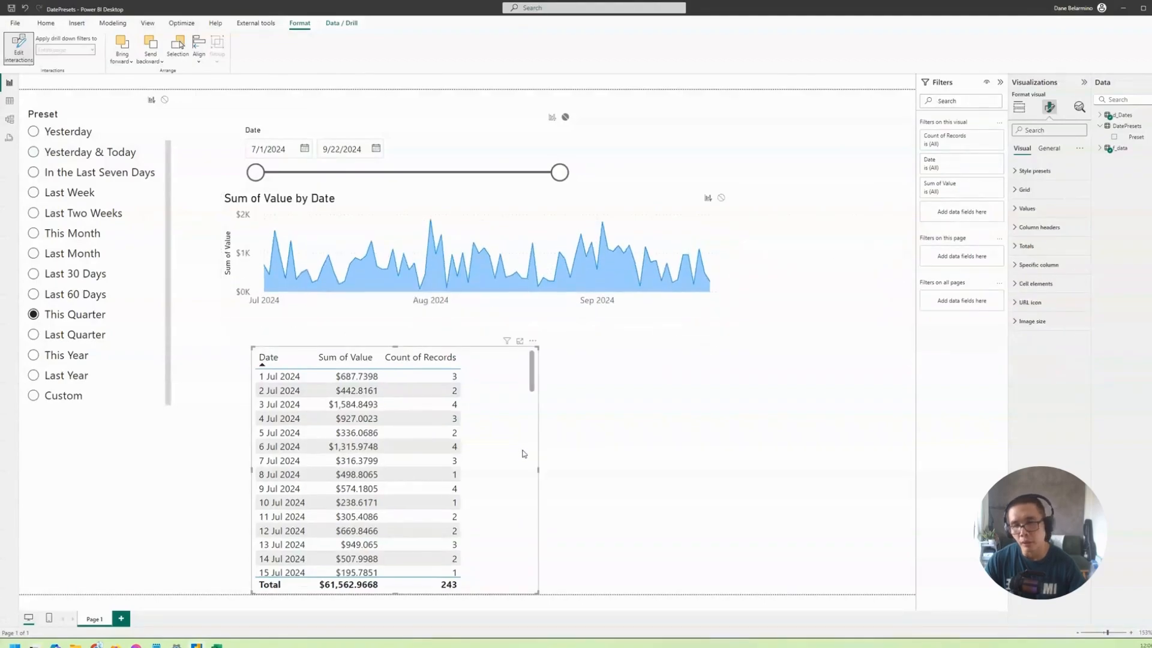